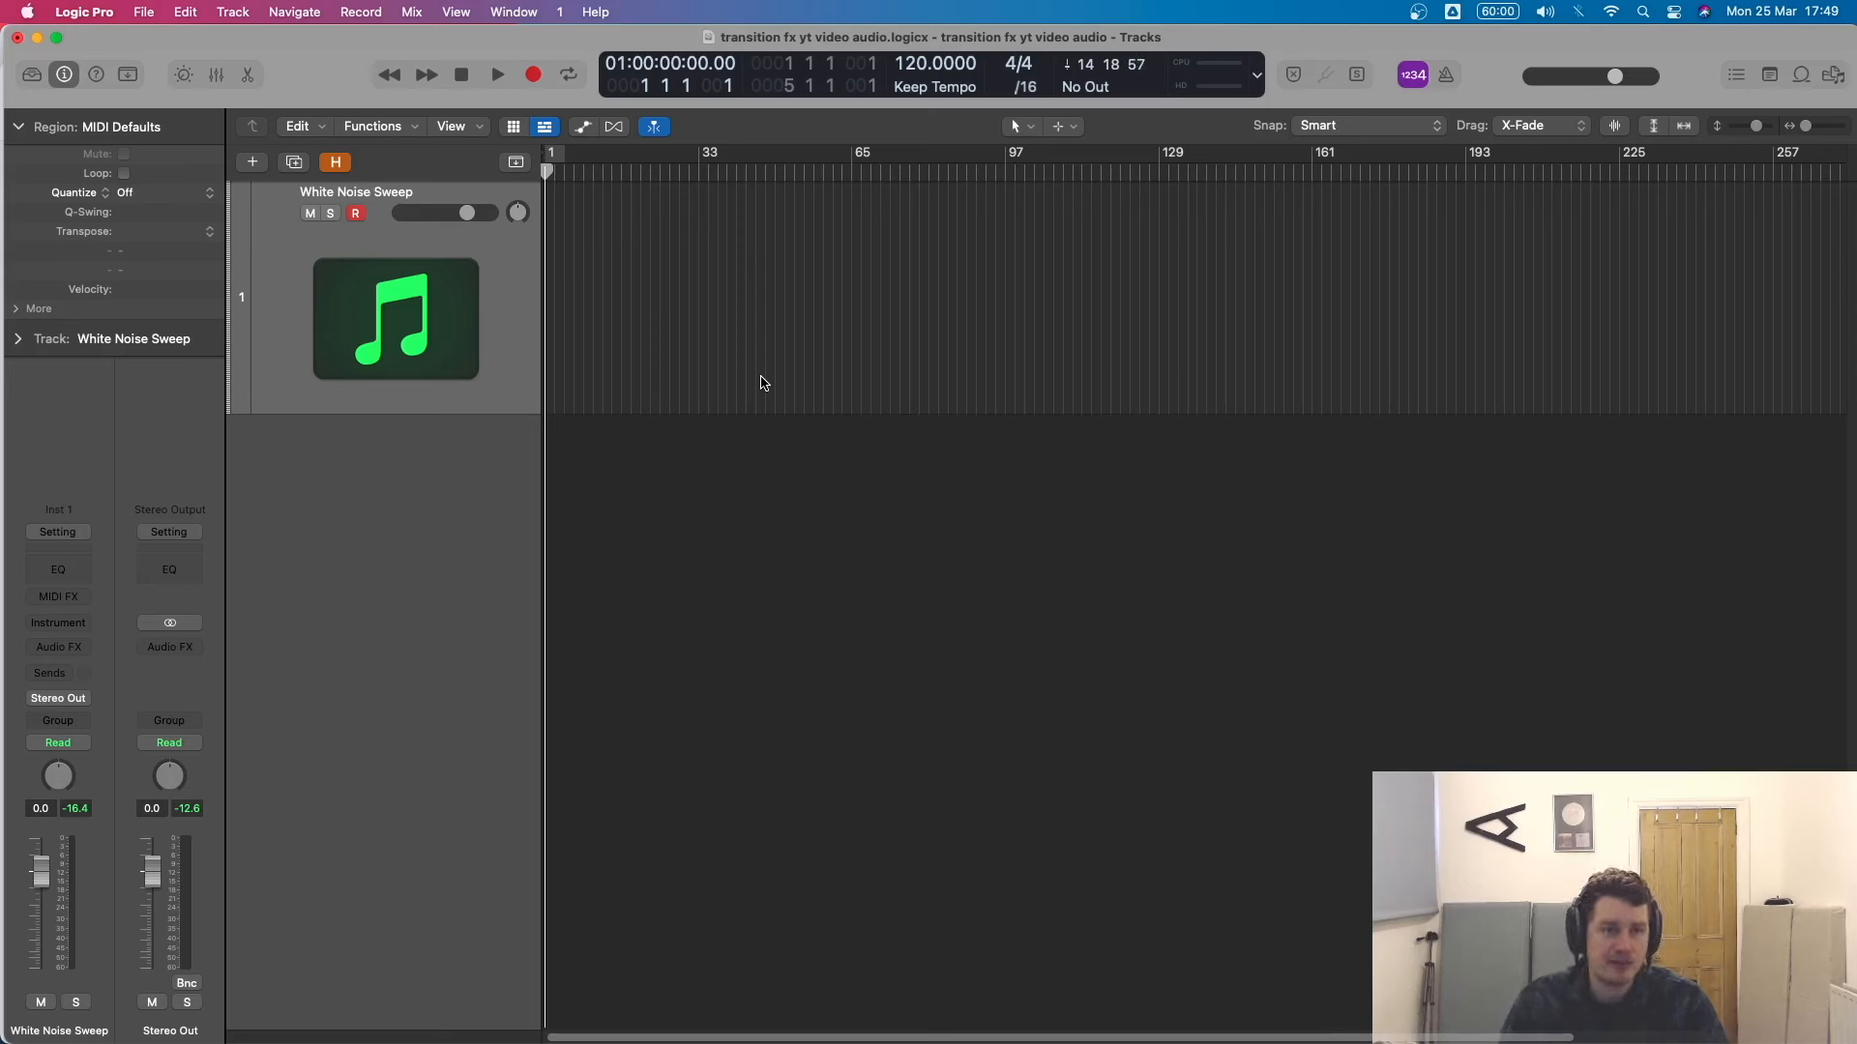
Load Alchemy as the instrument on the White Noise Sweep track and reset it to the default patch in the advanced view.
click(56, 624)
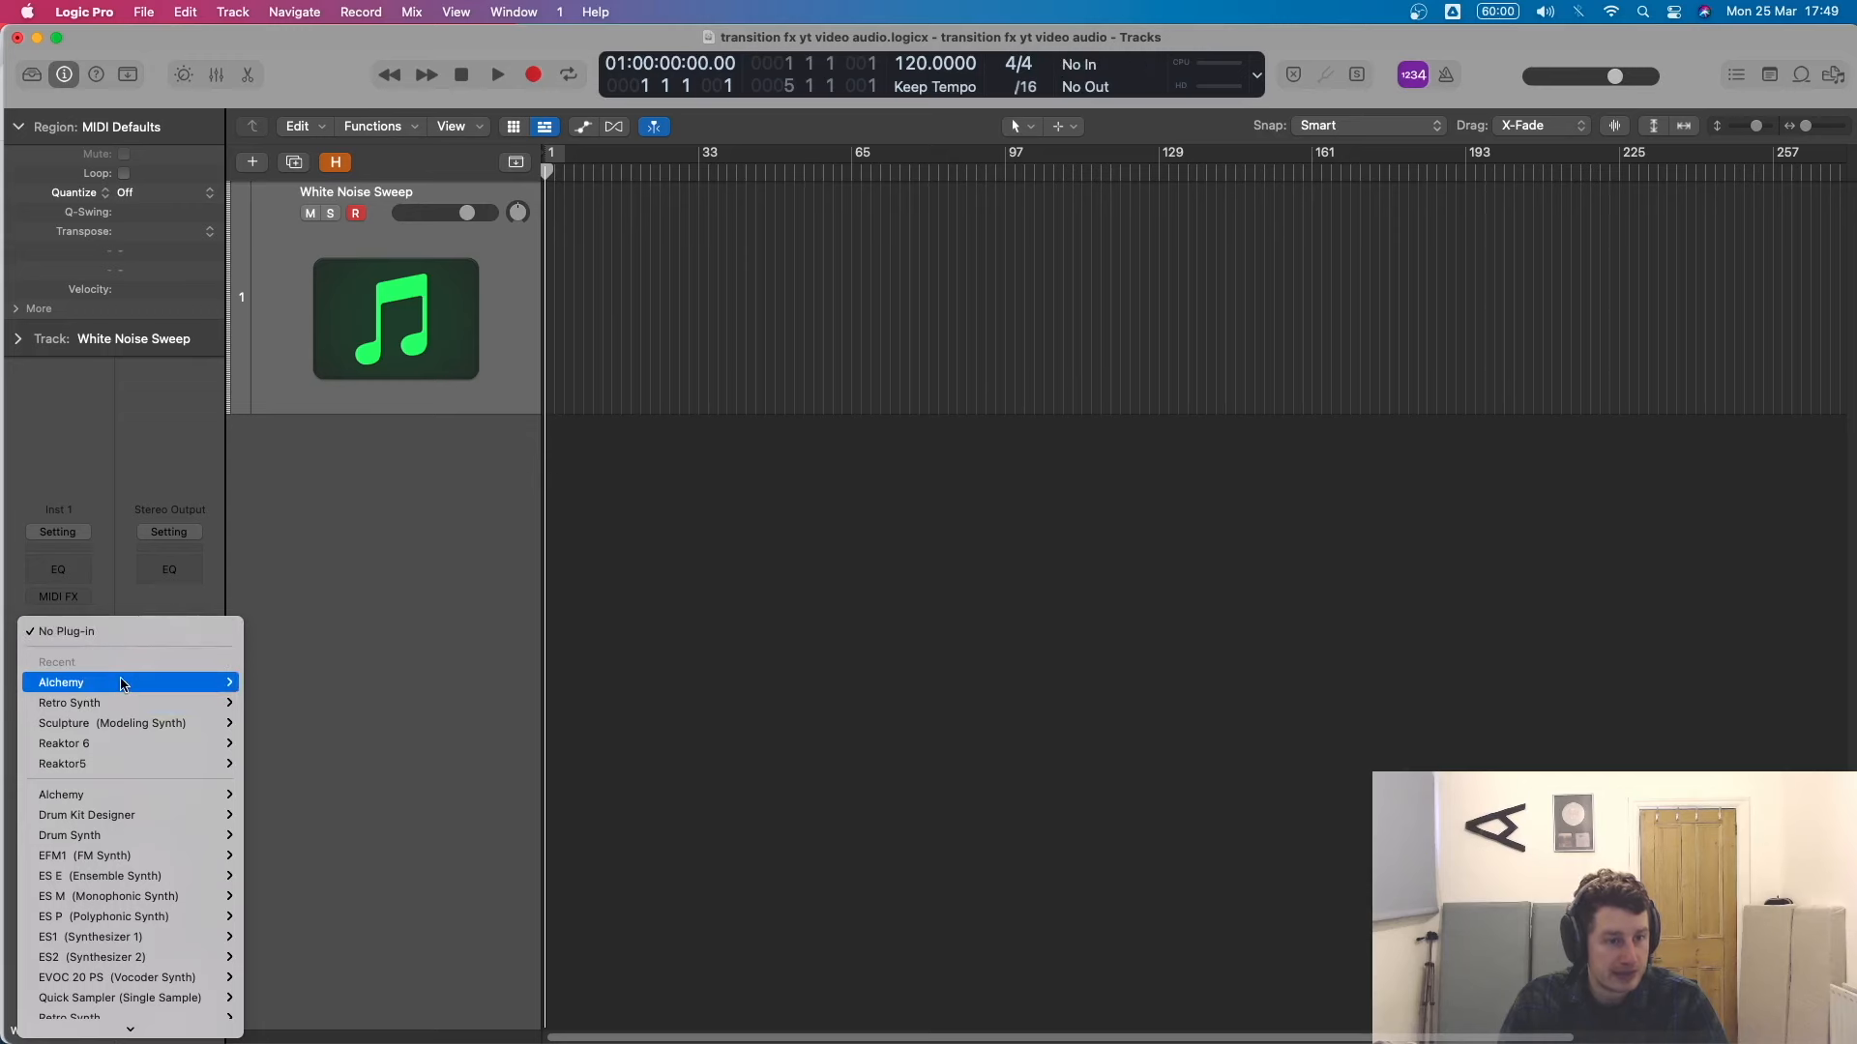
mouse_move(193, 682)
click(265, 684)
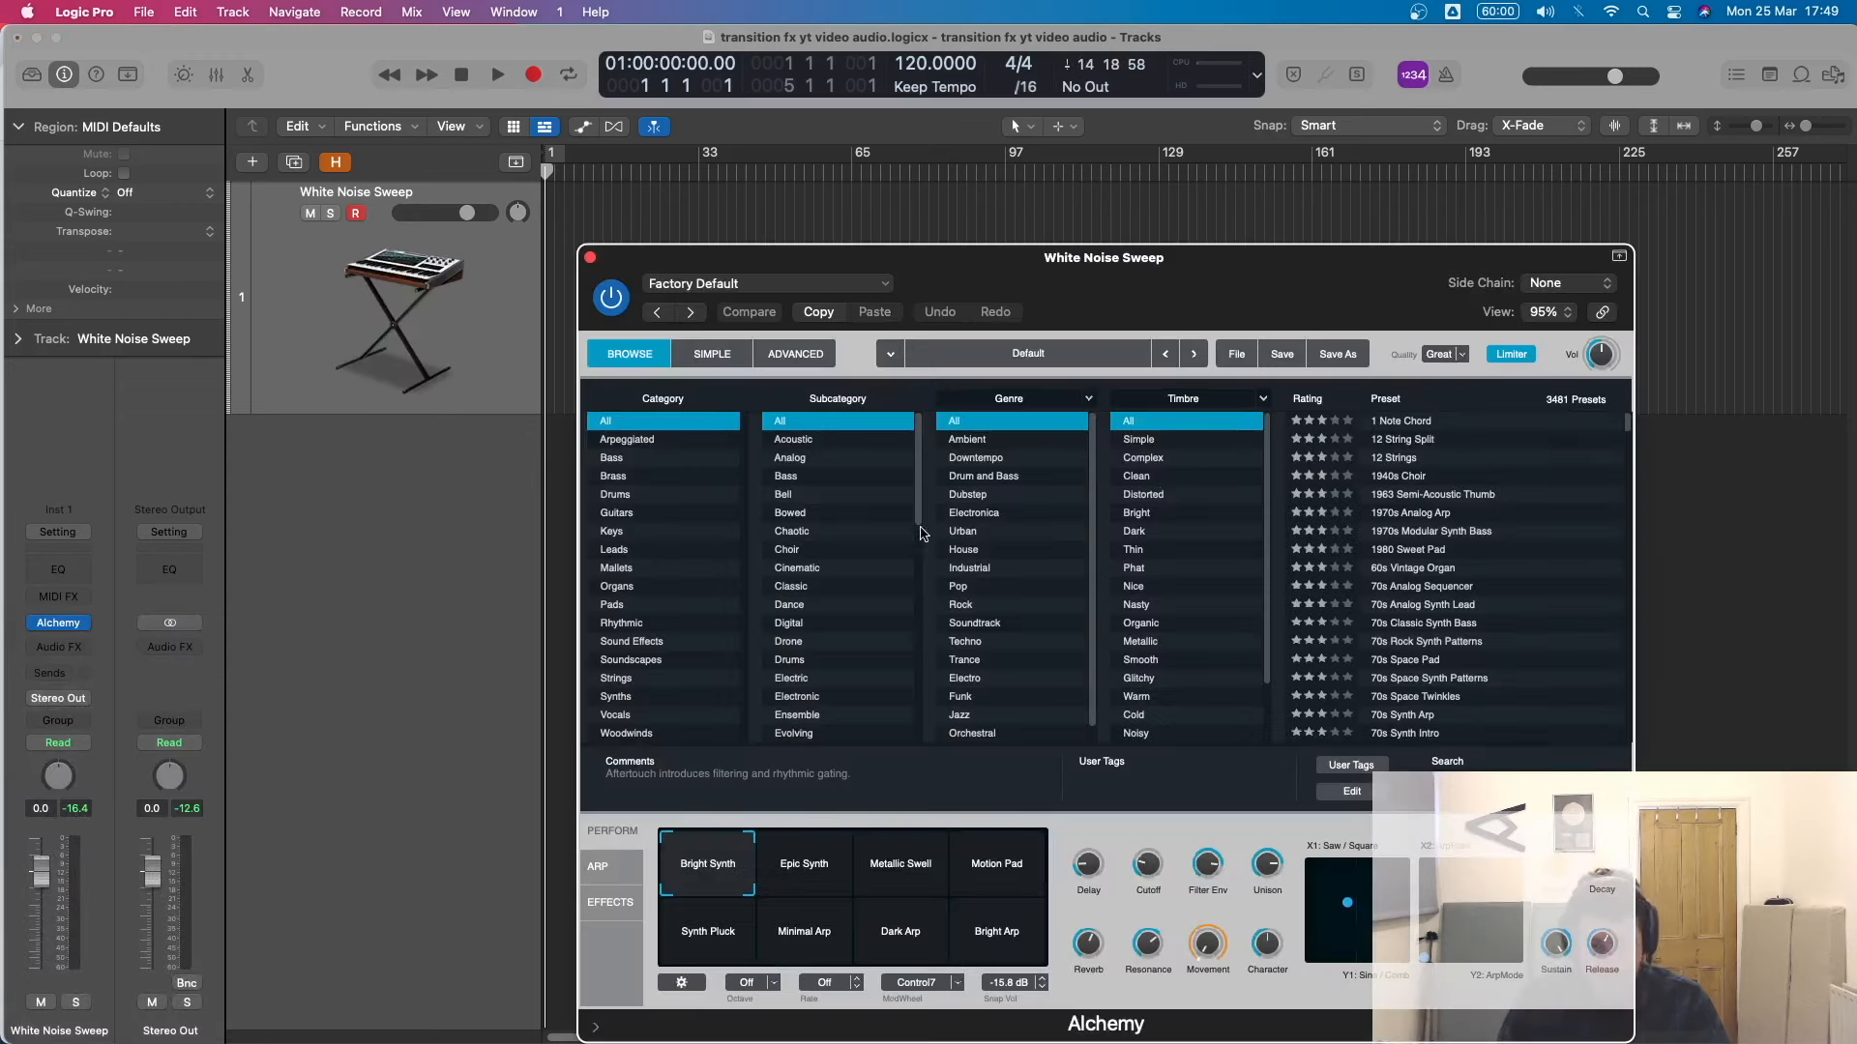
click(795, 354)
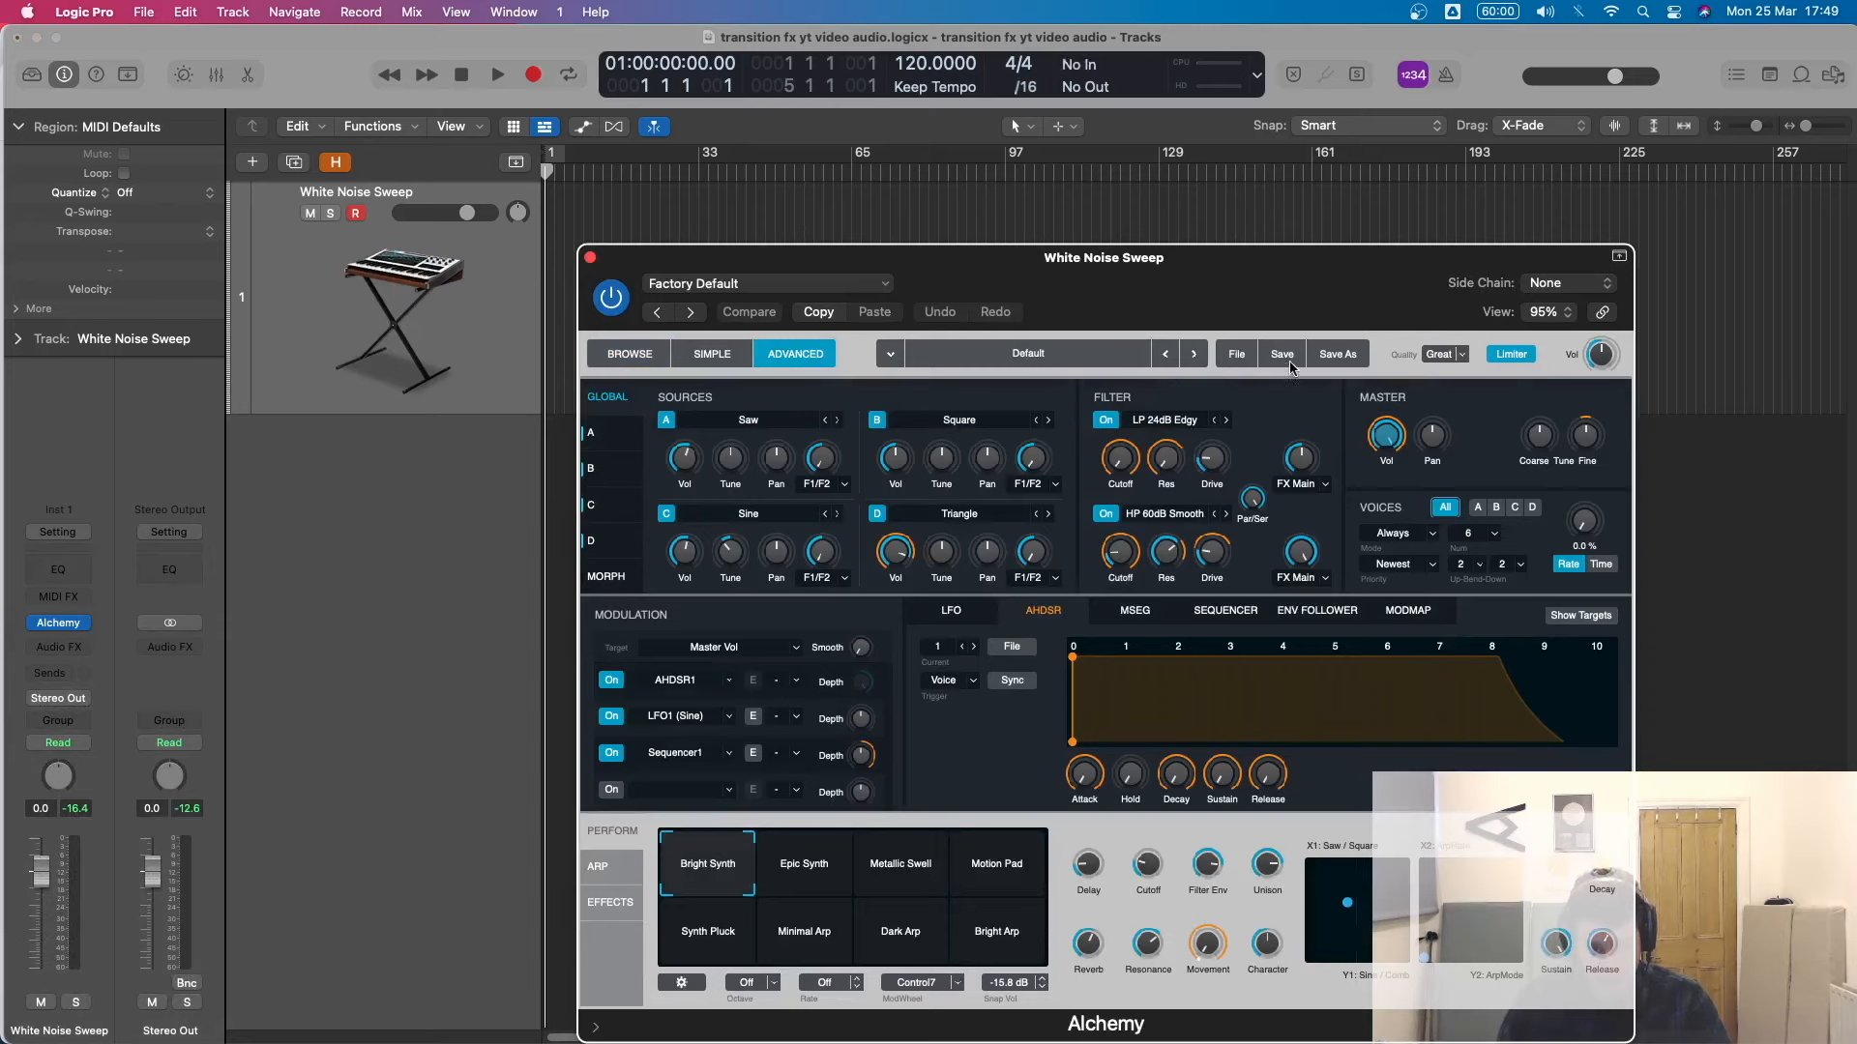
click(1238, 358)
click(1276, 410)
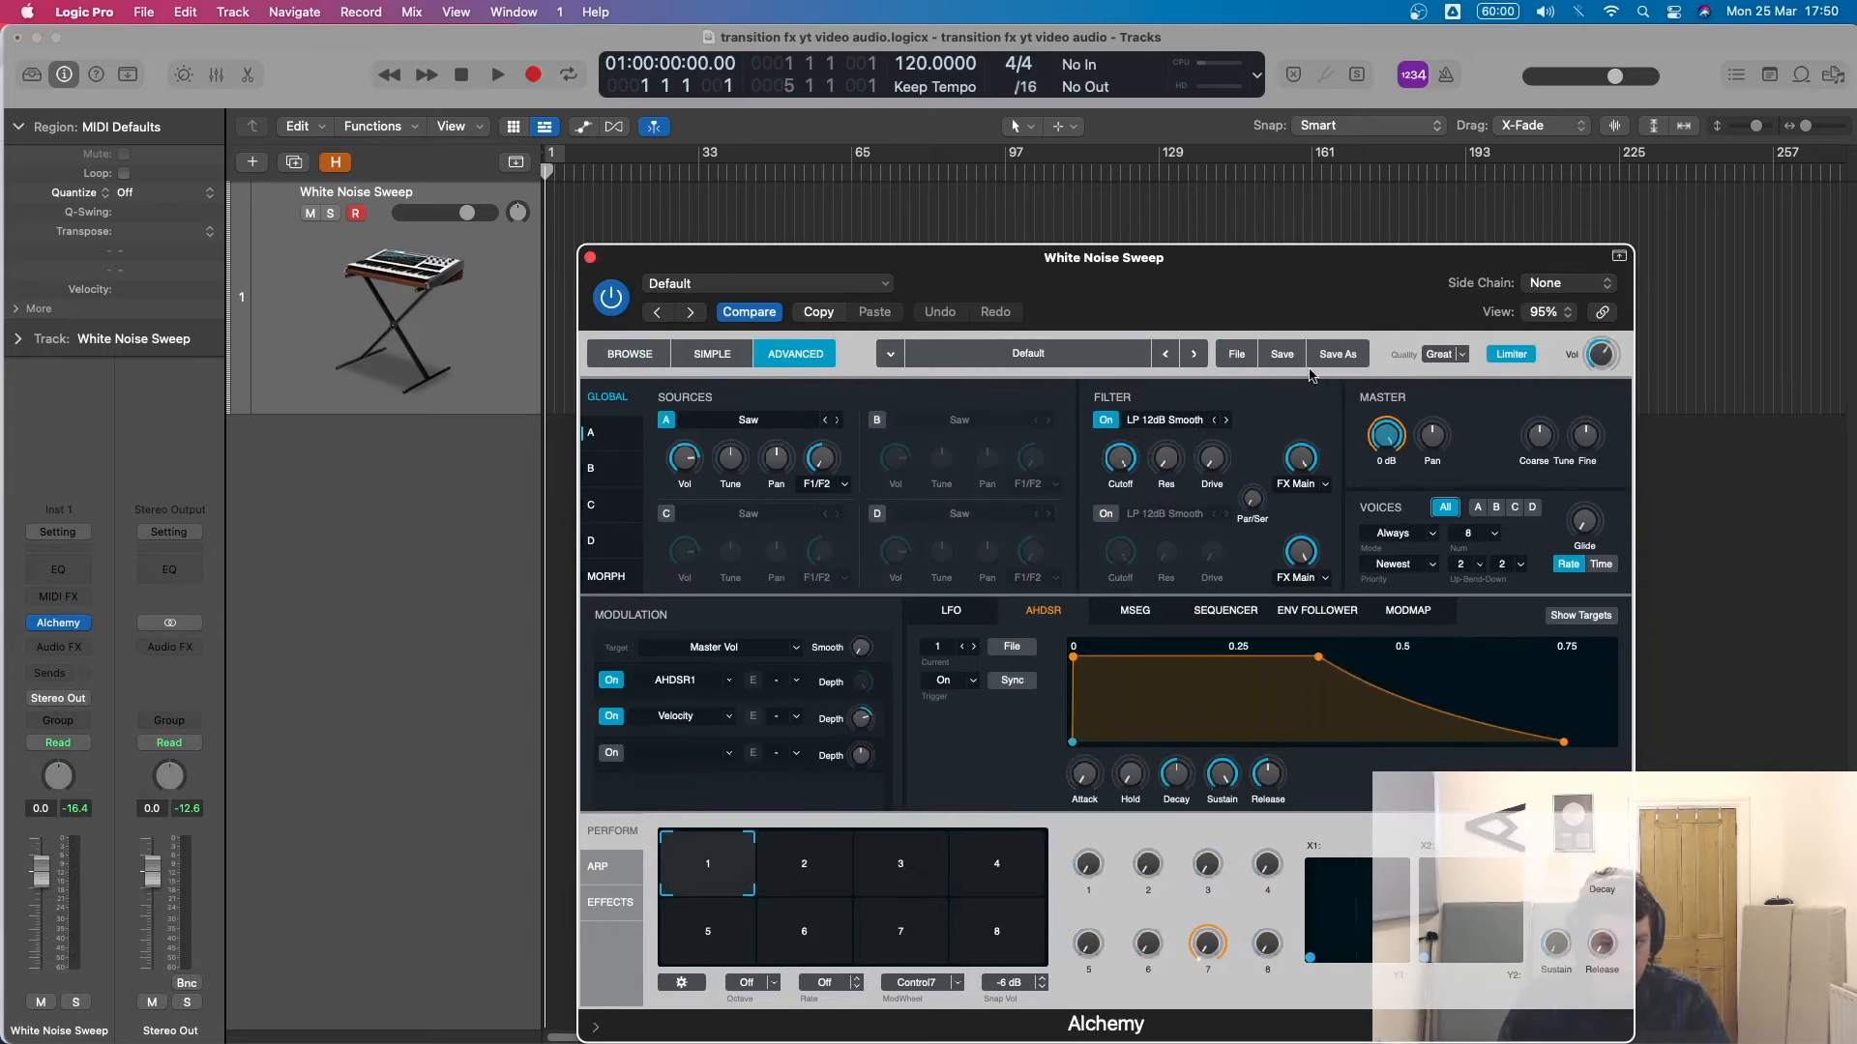
In Alchemy's source A, turn off the Saw oscillator and turn on the White noise generator.
click(592, 433)
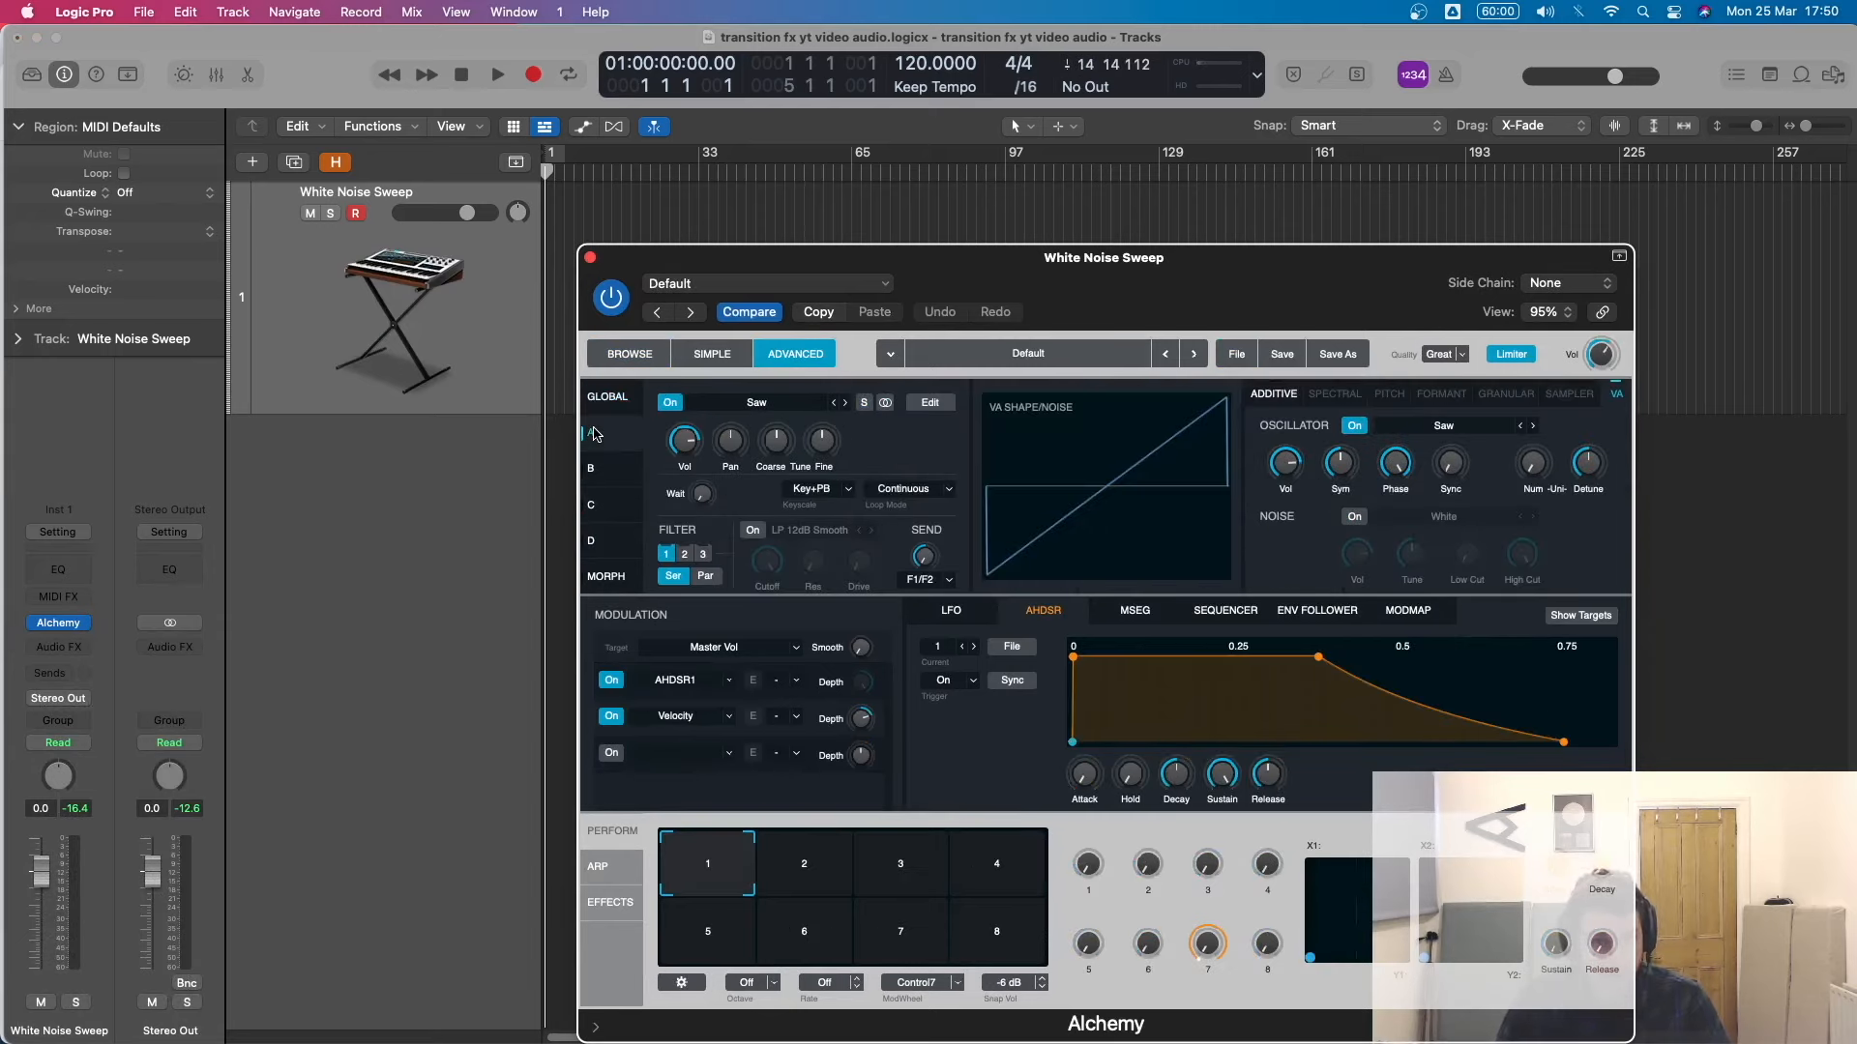
click(1355, 427)
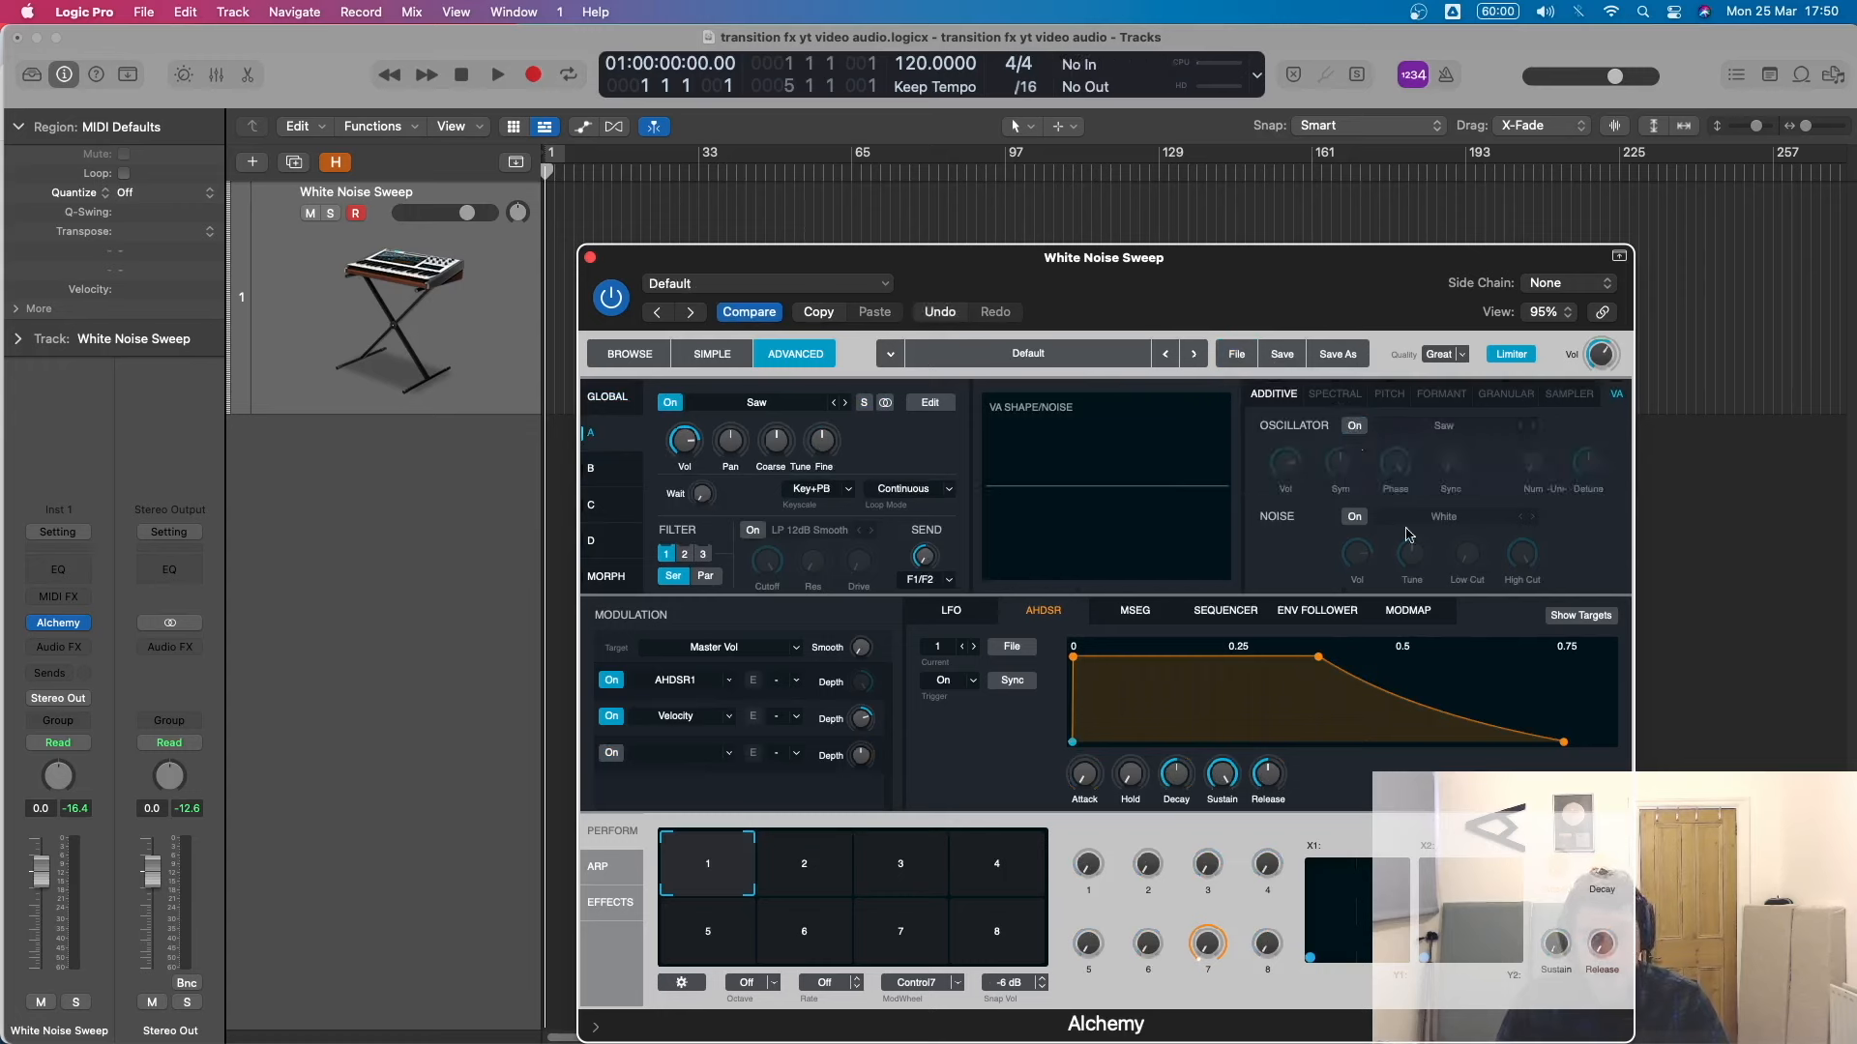
click(1355, 519)
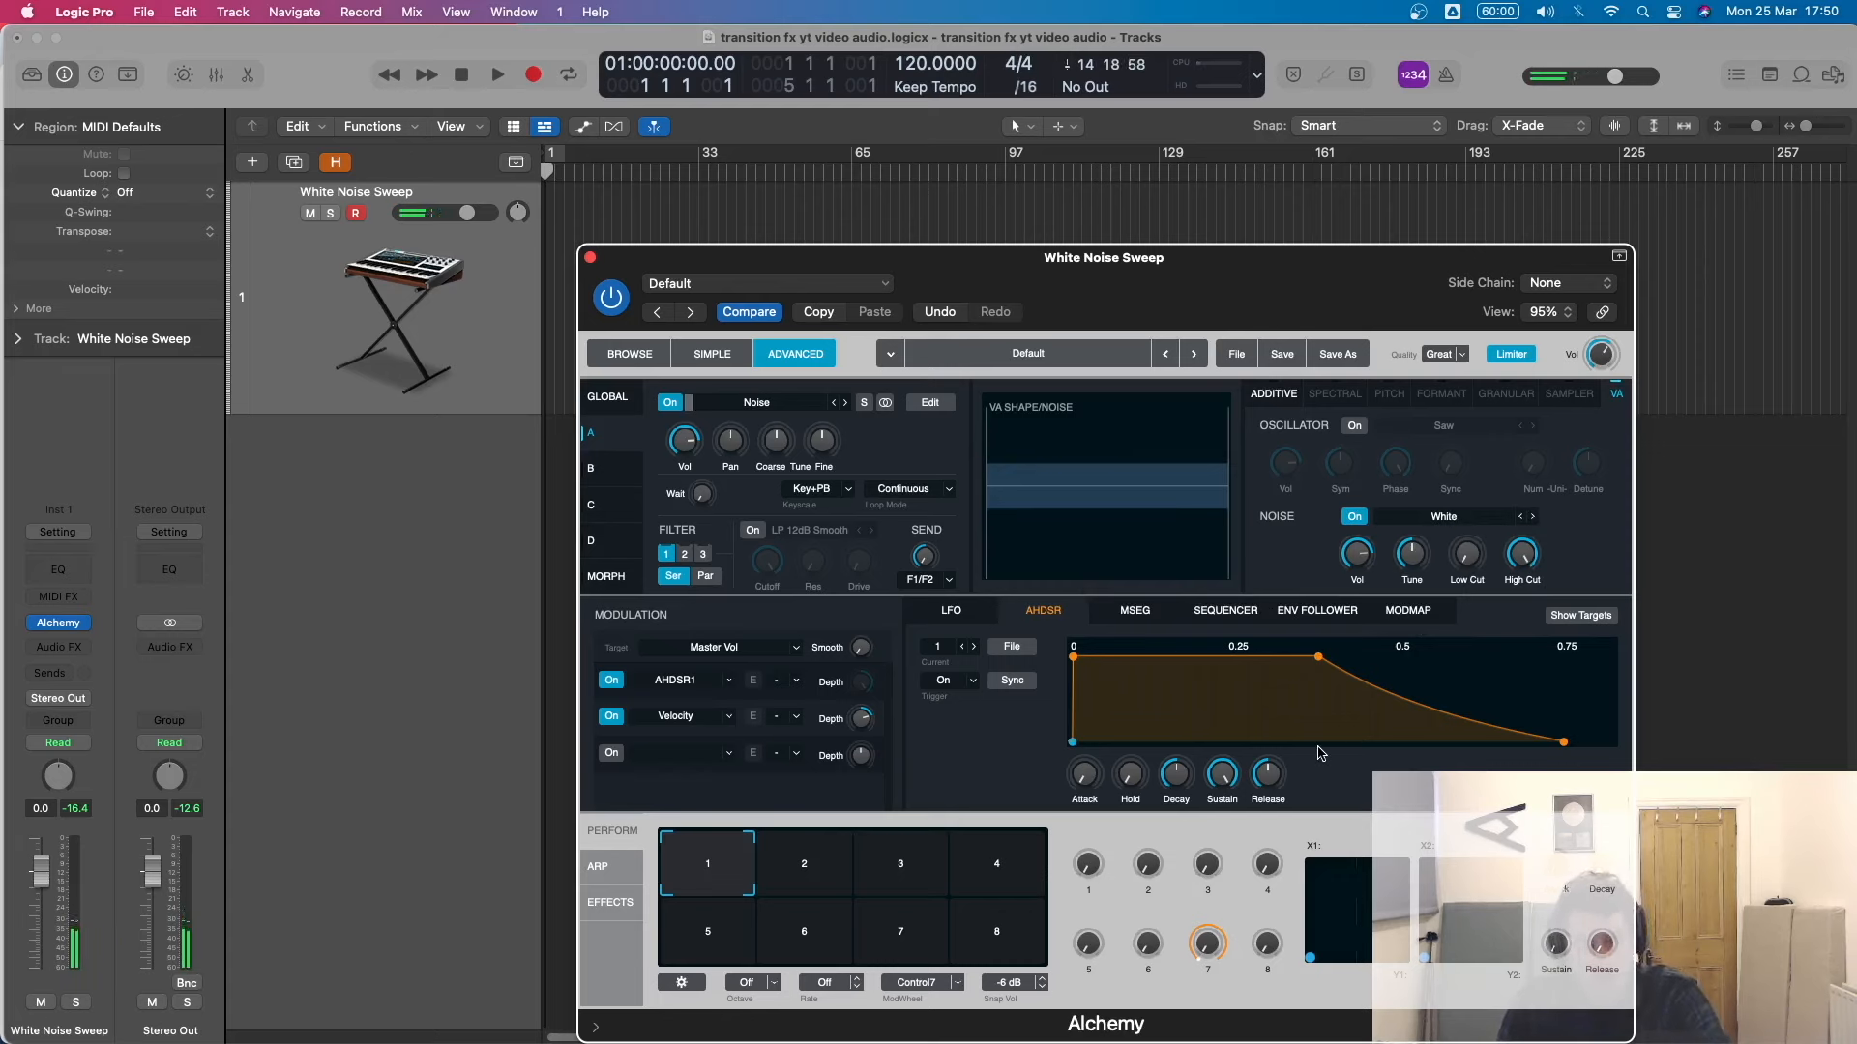
Sync the AHDSR 1 envelope to tempo, set its attack to 2, and bring decay, sustain and release down to zero.
mouse_move(817, 763)
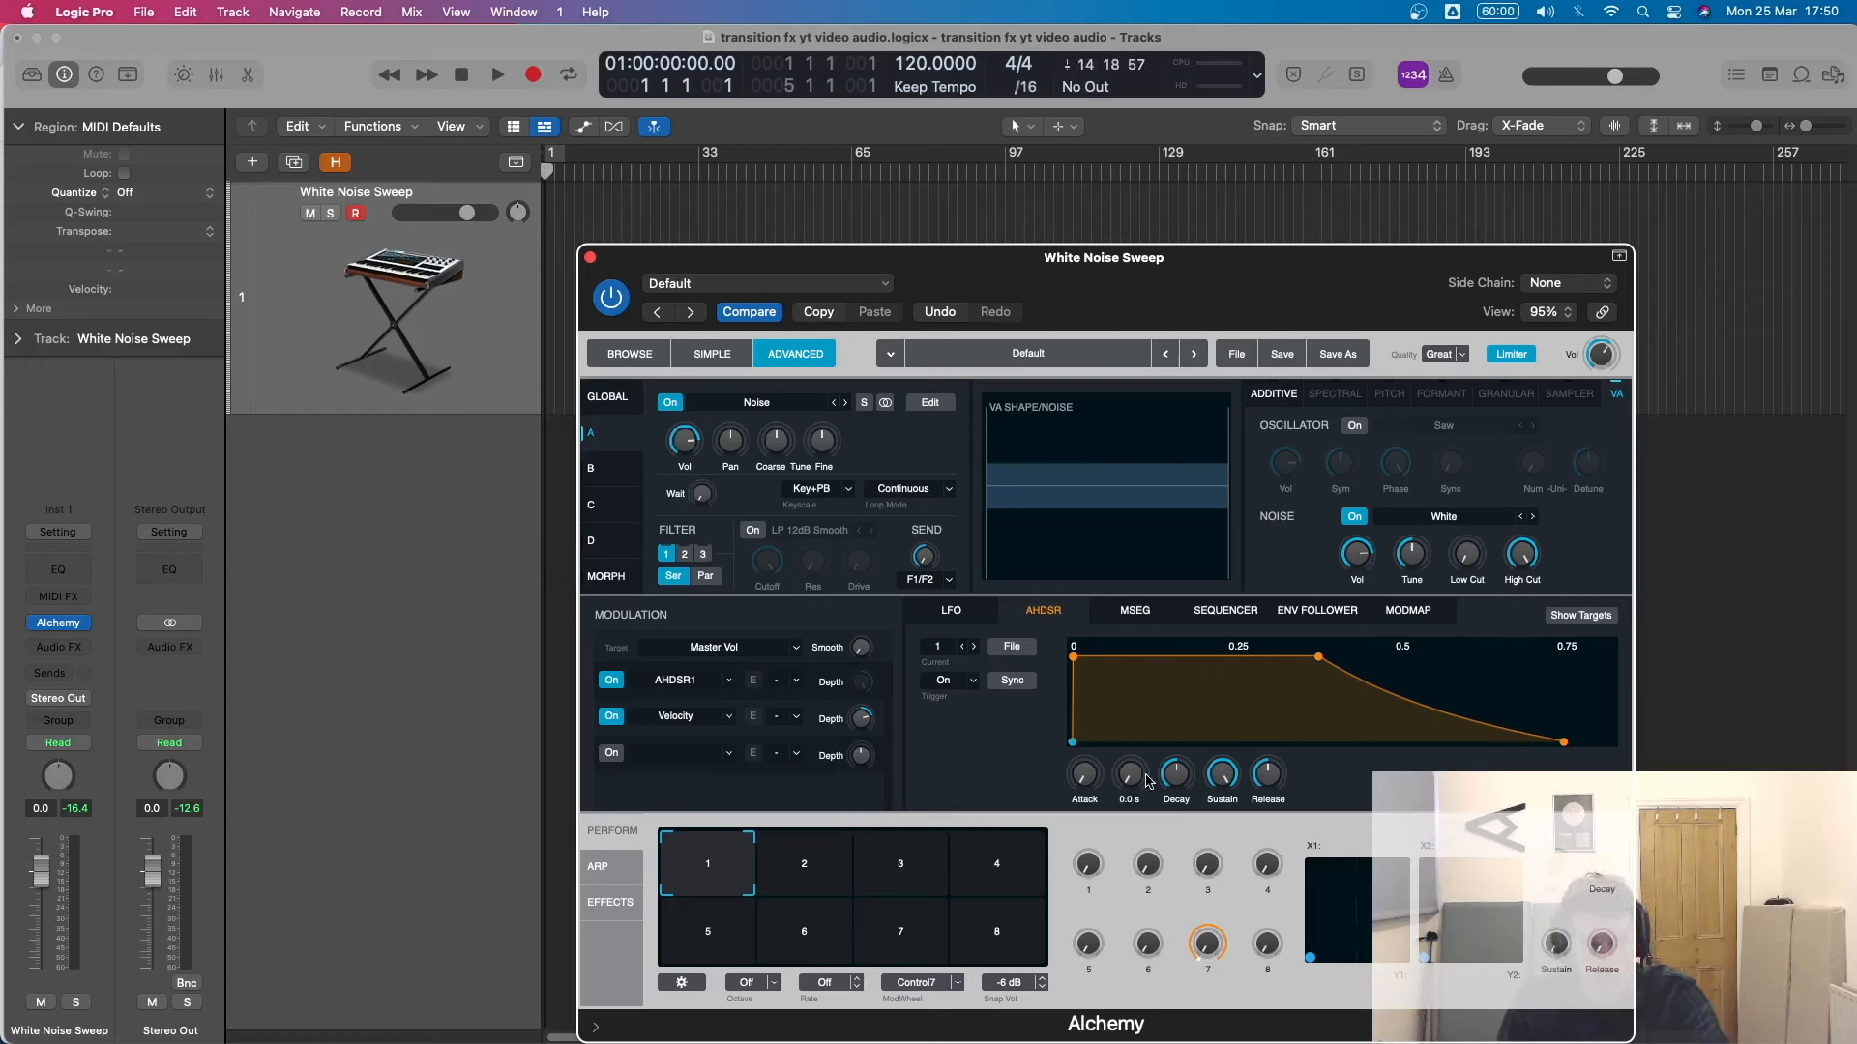
mouse_move(1093, 782)
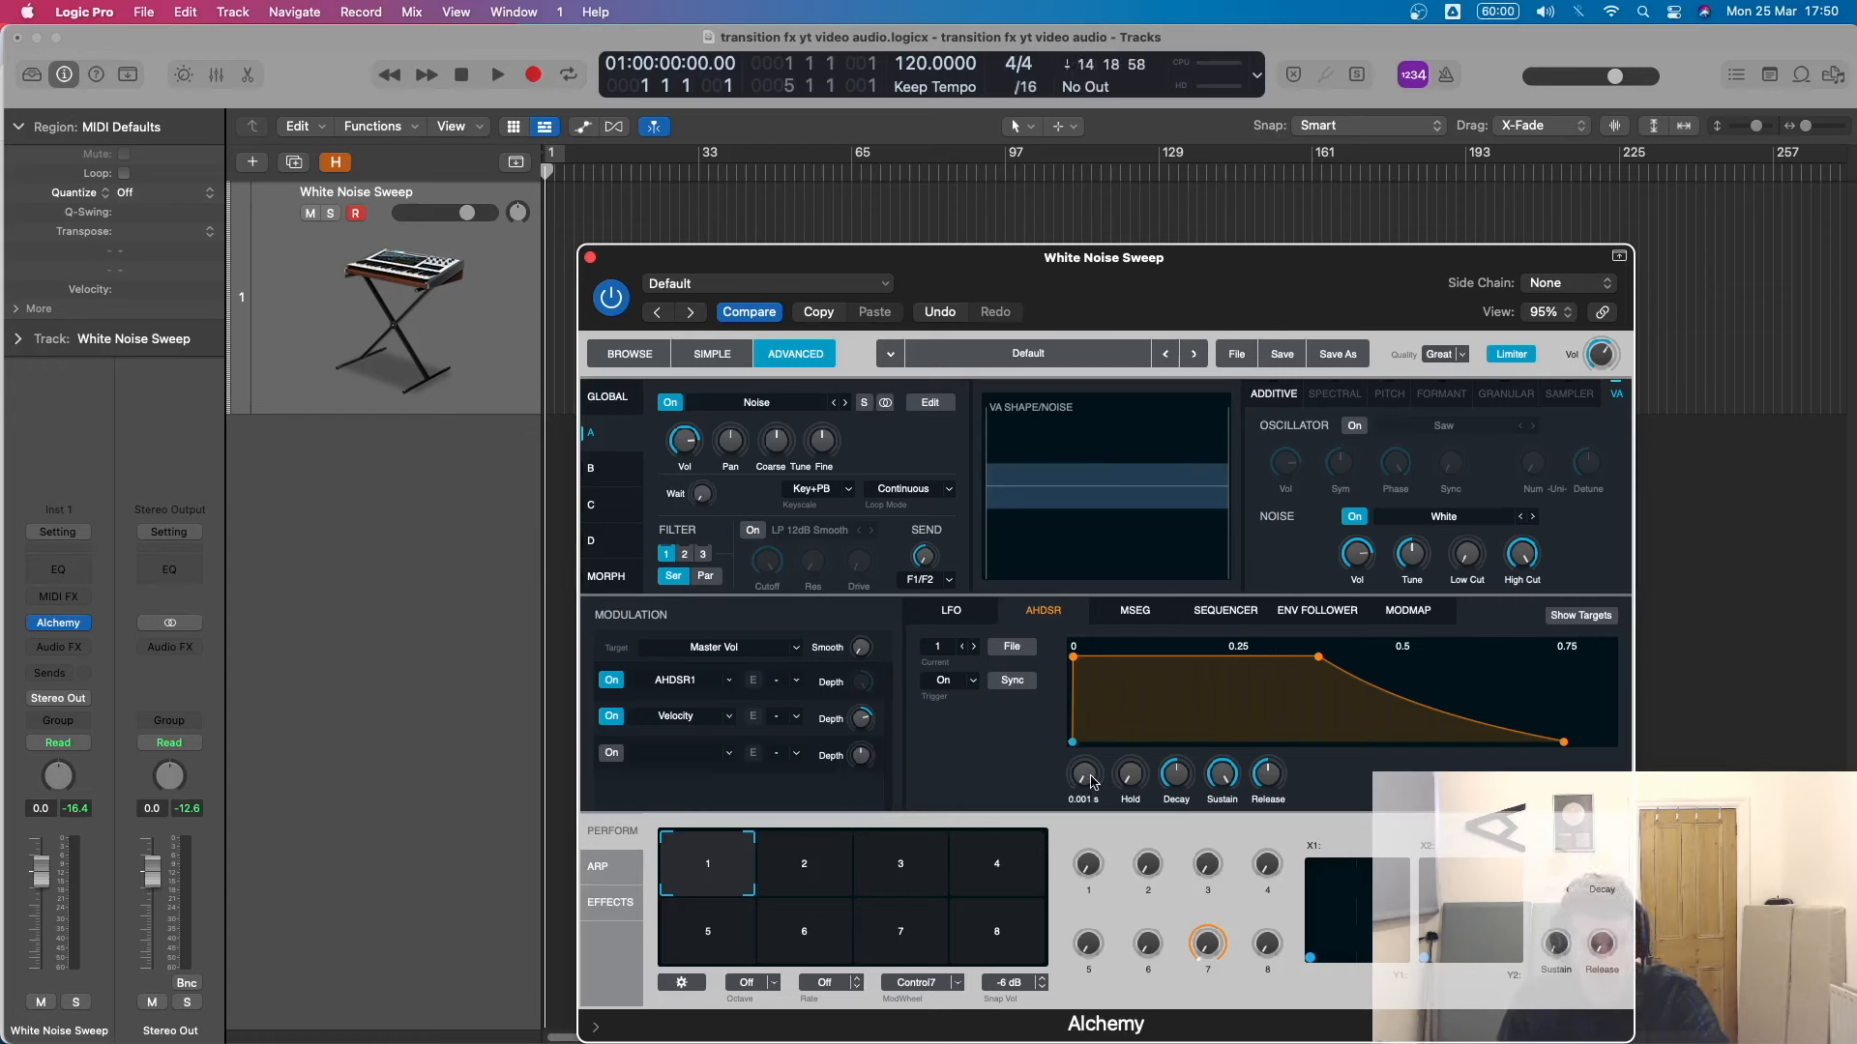
click(1011, 680)
mouse_move(1149, 763)
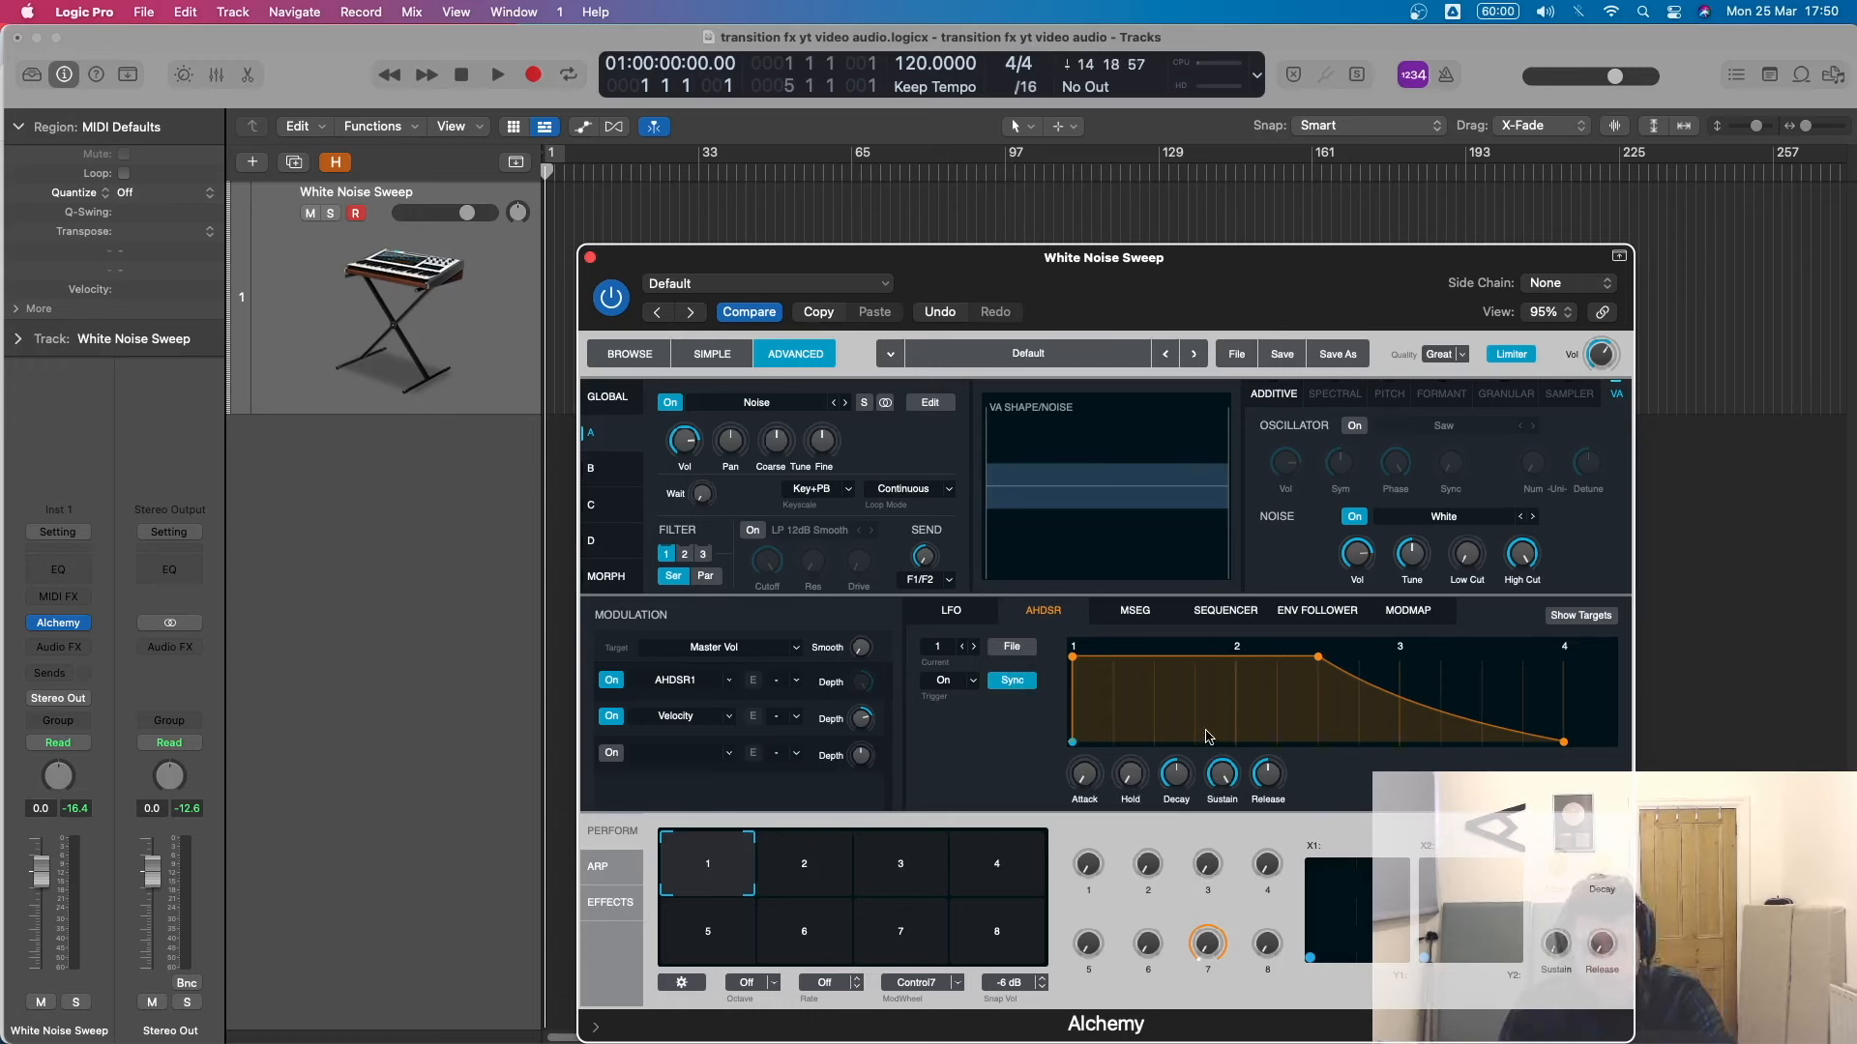
drag(1084, 777, 1099, 646)
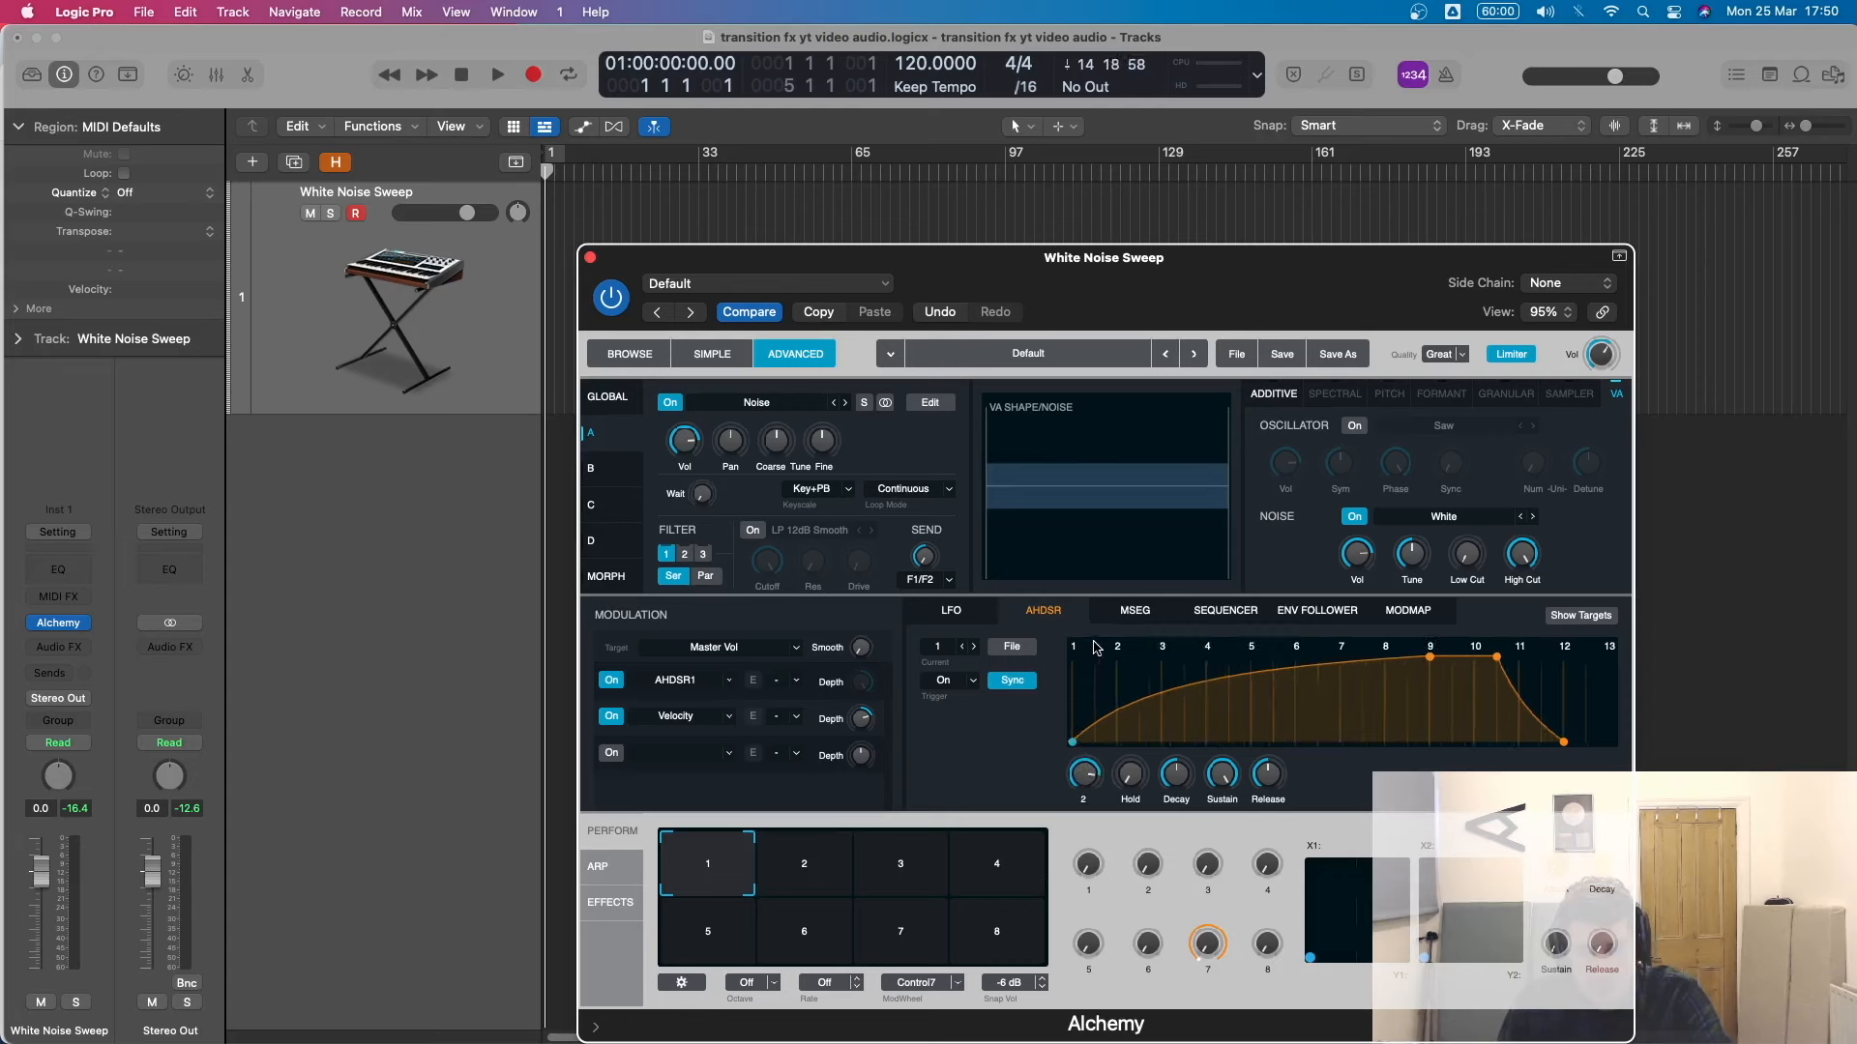
drag(1222, 774, 1248, 958)
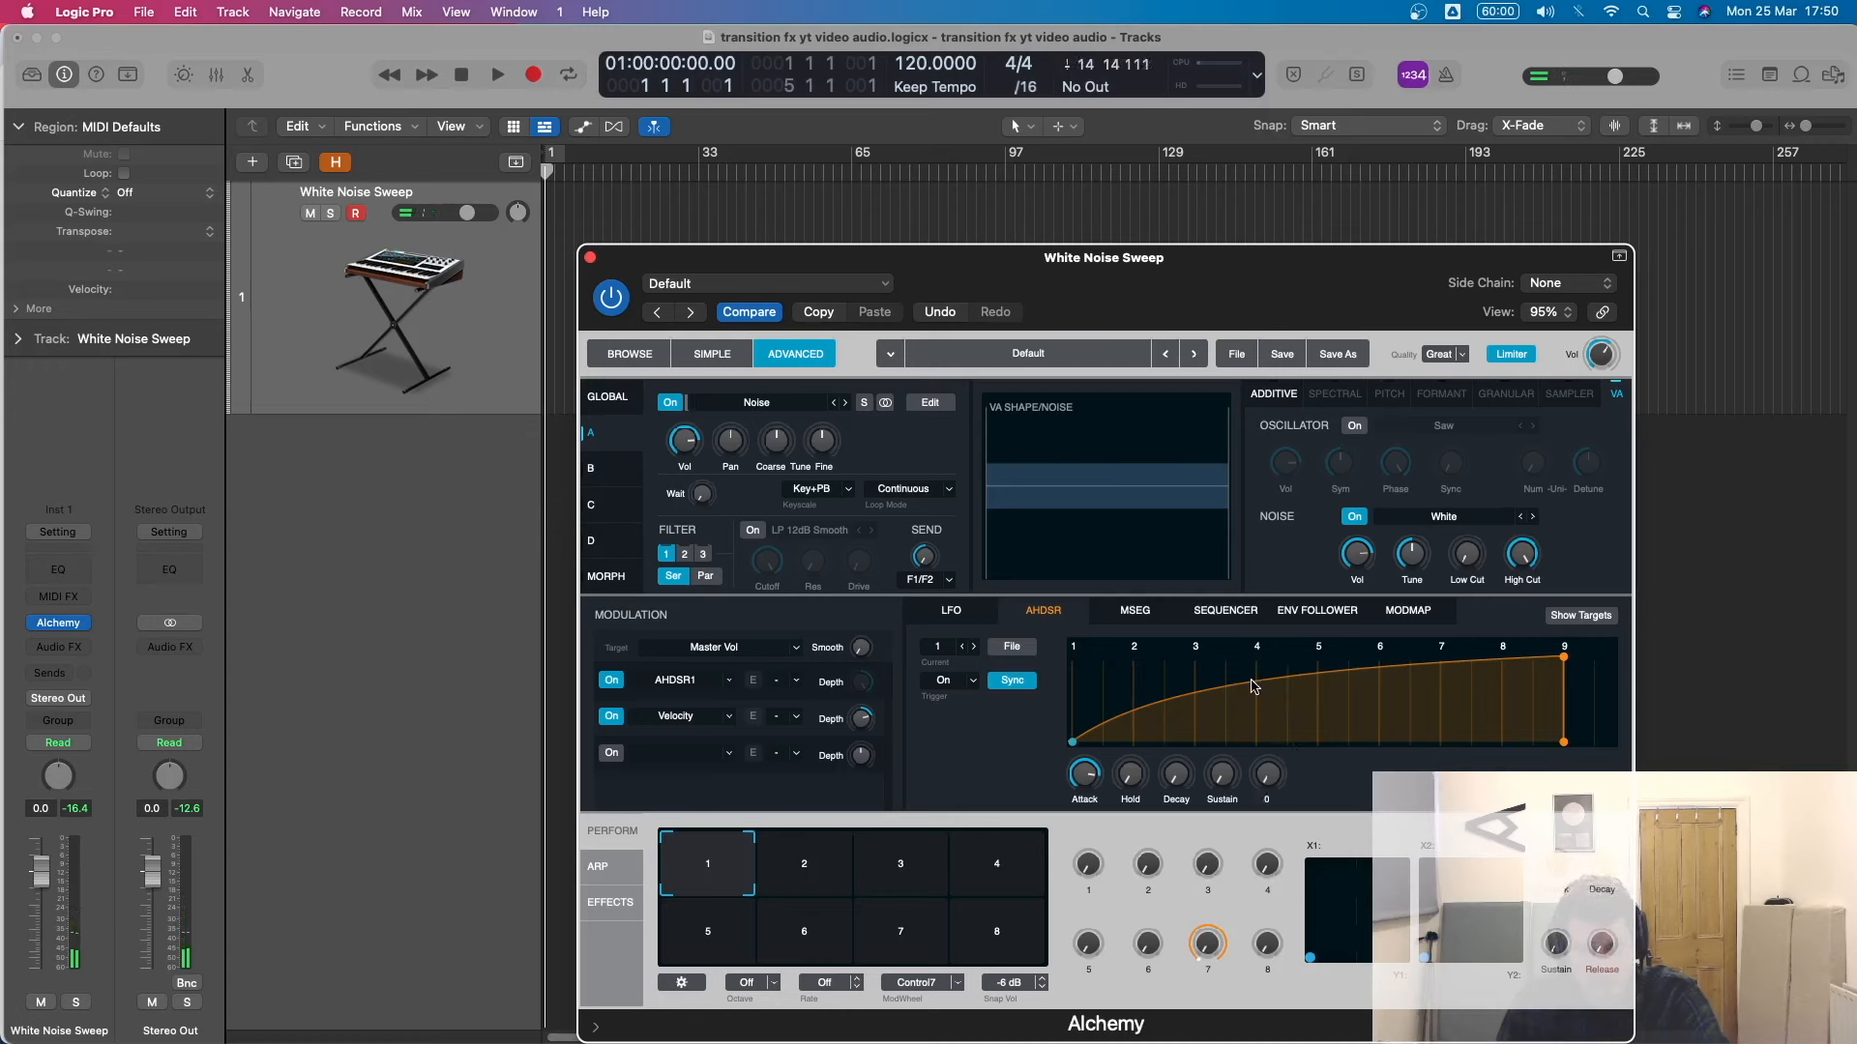
drag(1255, 687, 1256, 700)
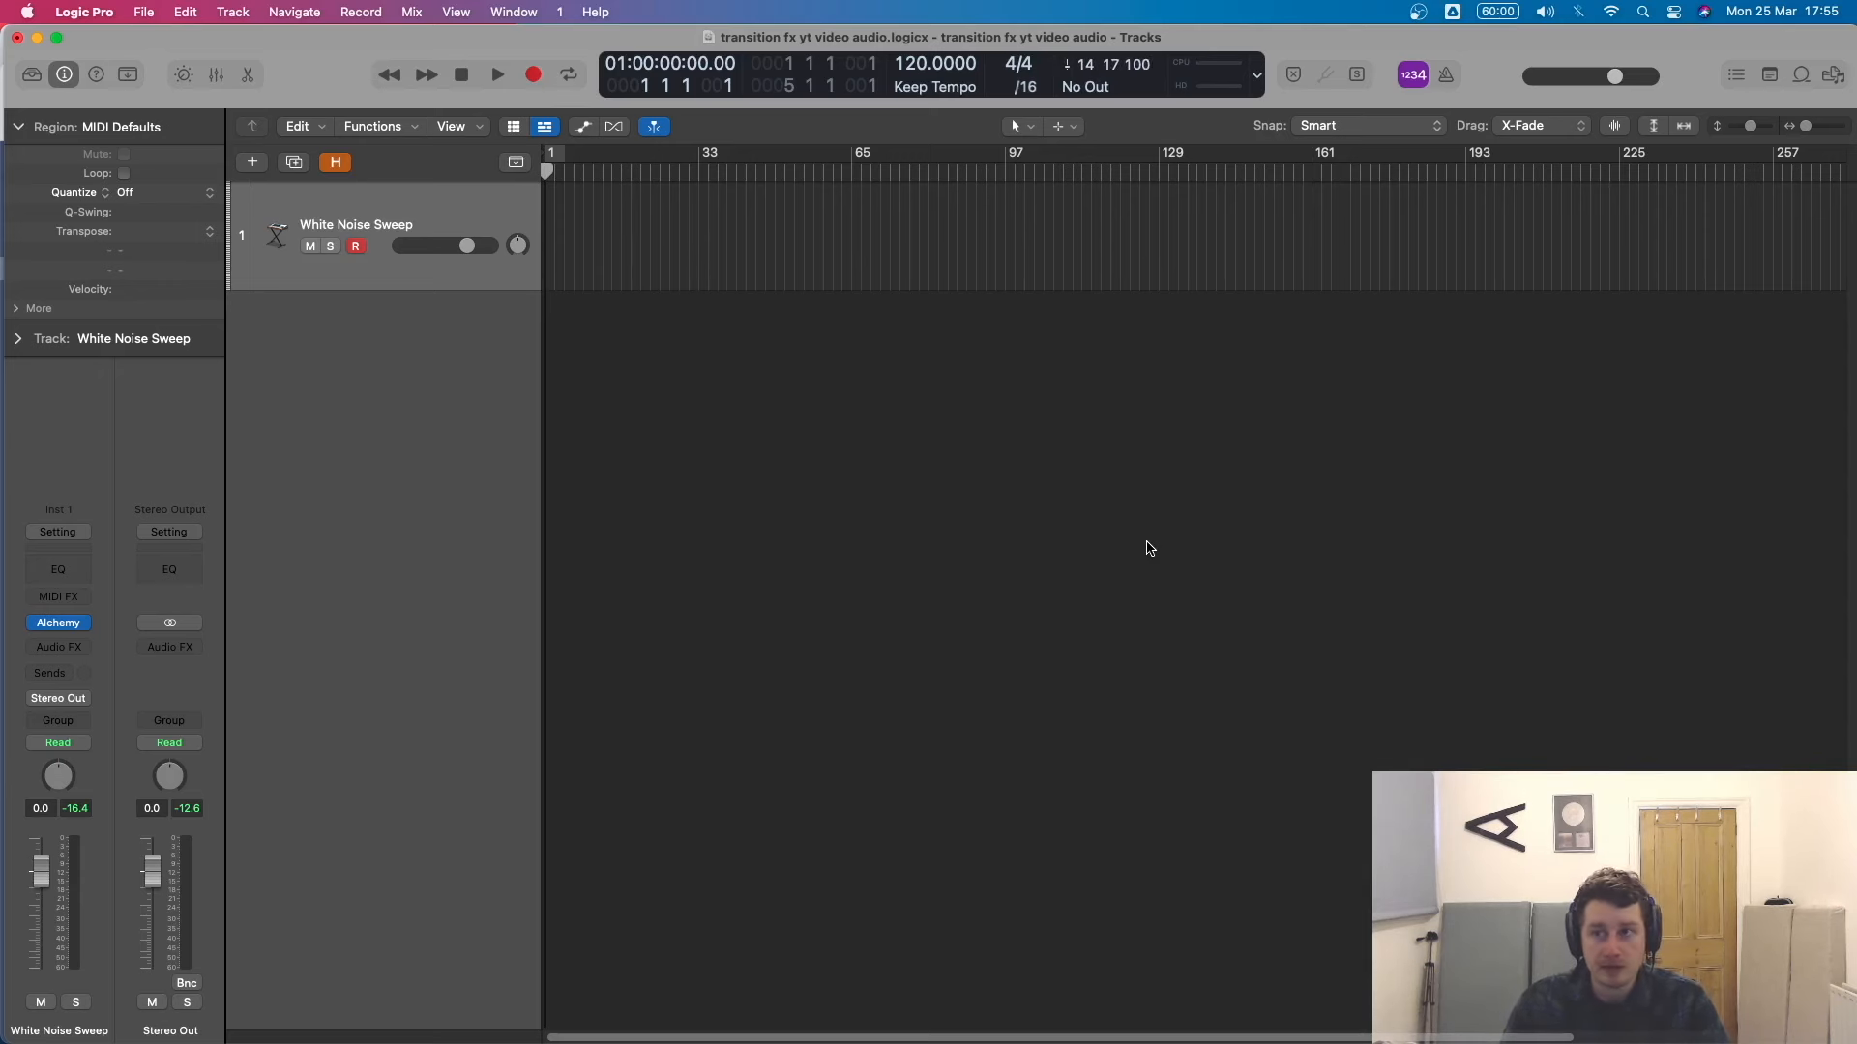
Search the Apple Loops for "cymbal" and place Long Crash Cymbal 01 on a new track at bar 1.
key(o)
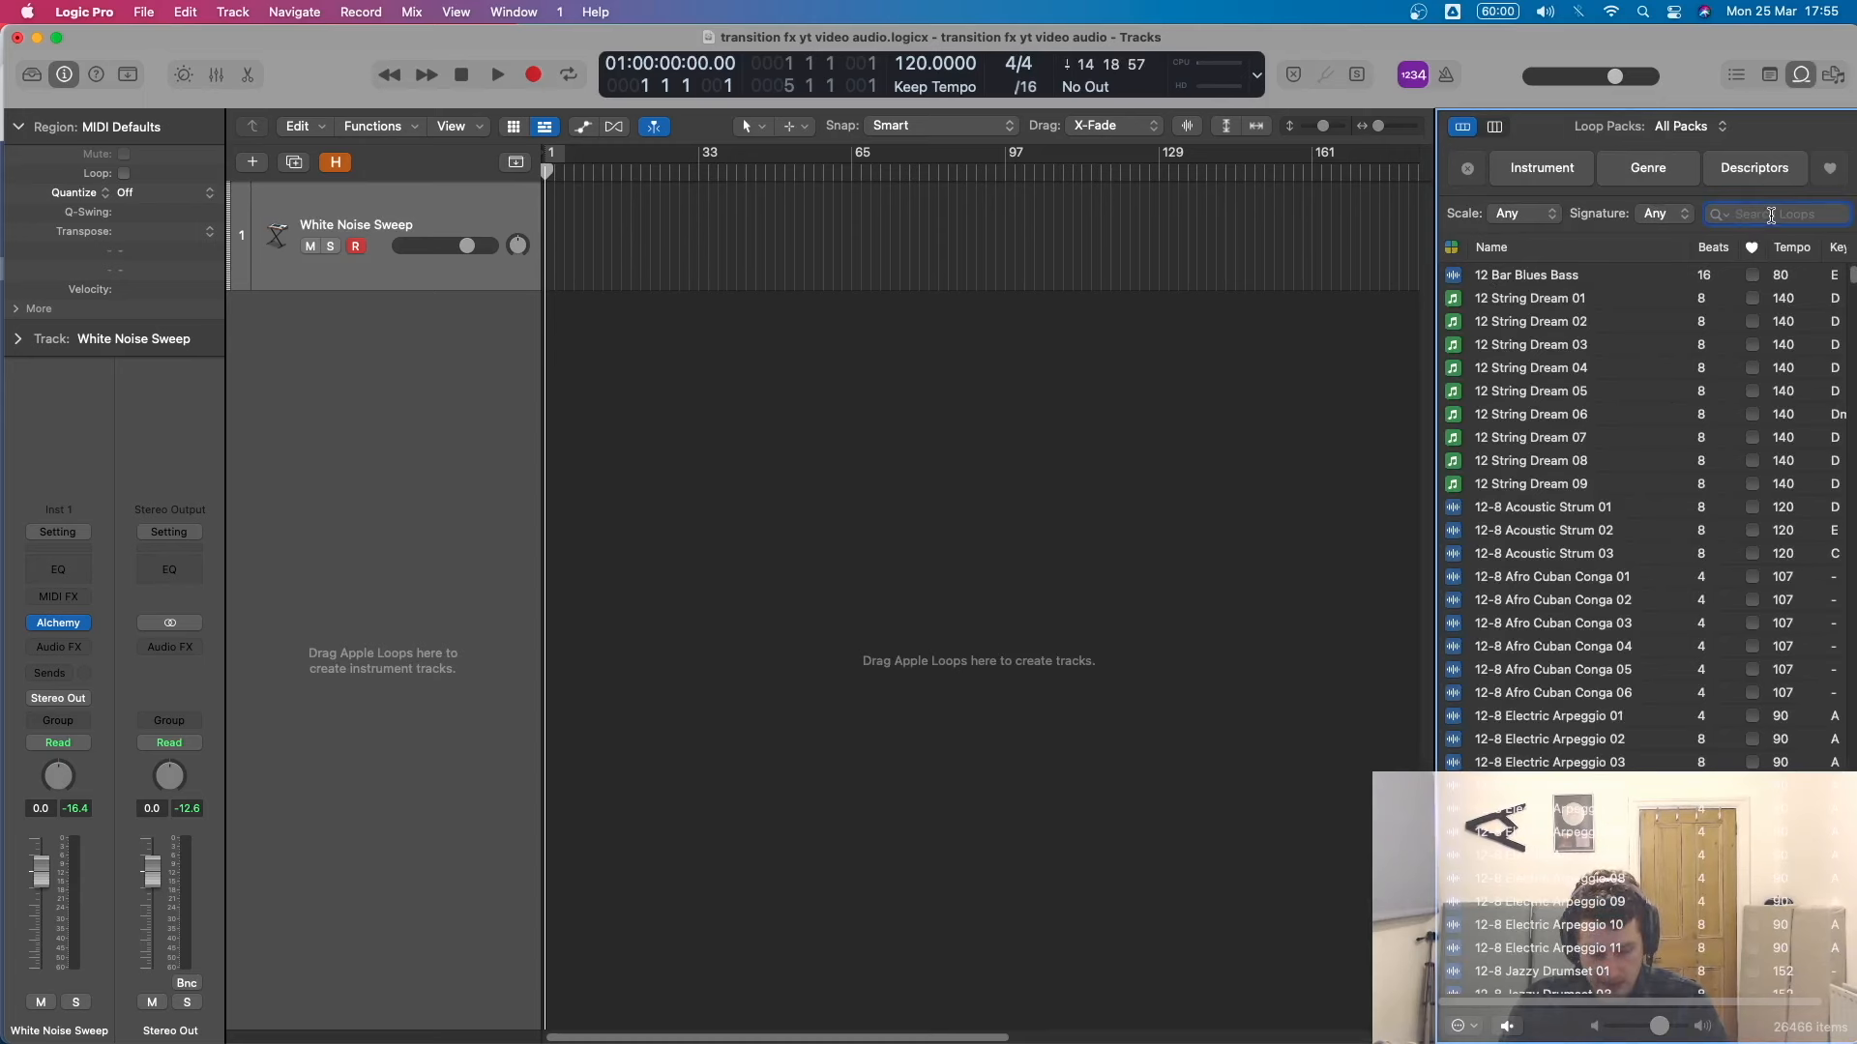
text(cymbal)
click(1567, 534)
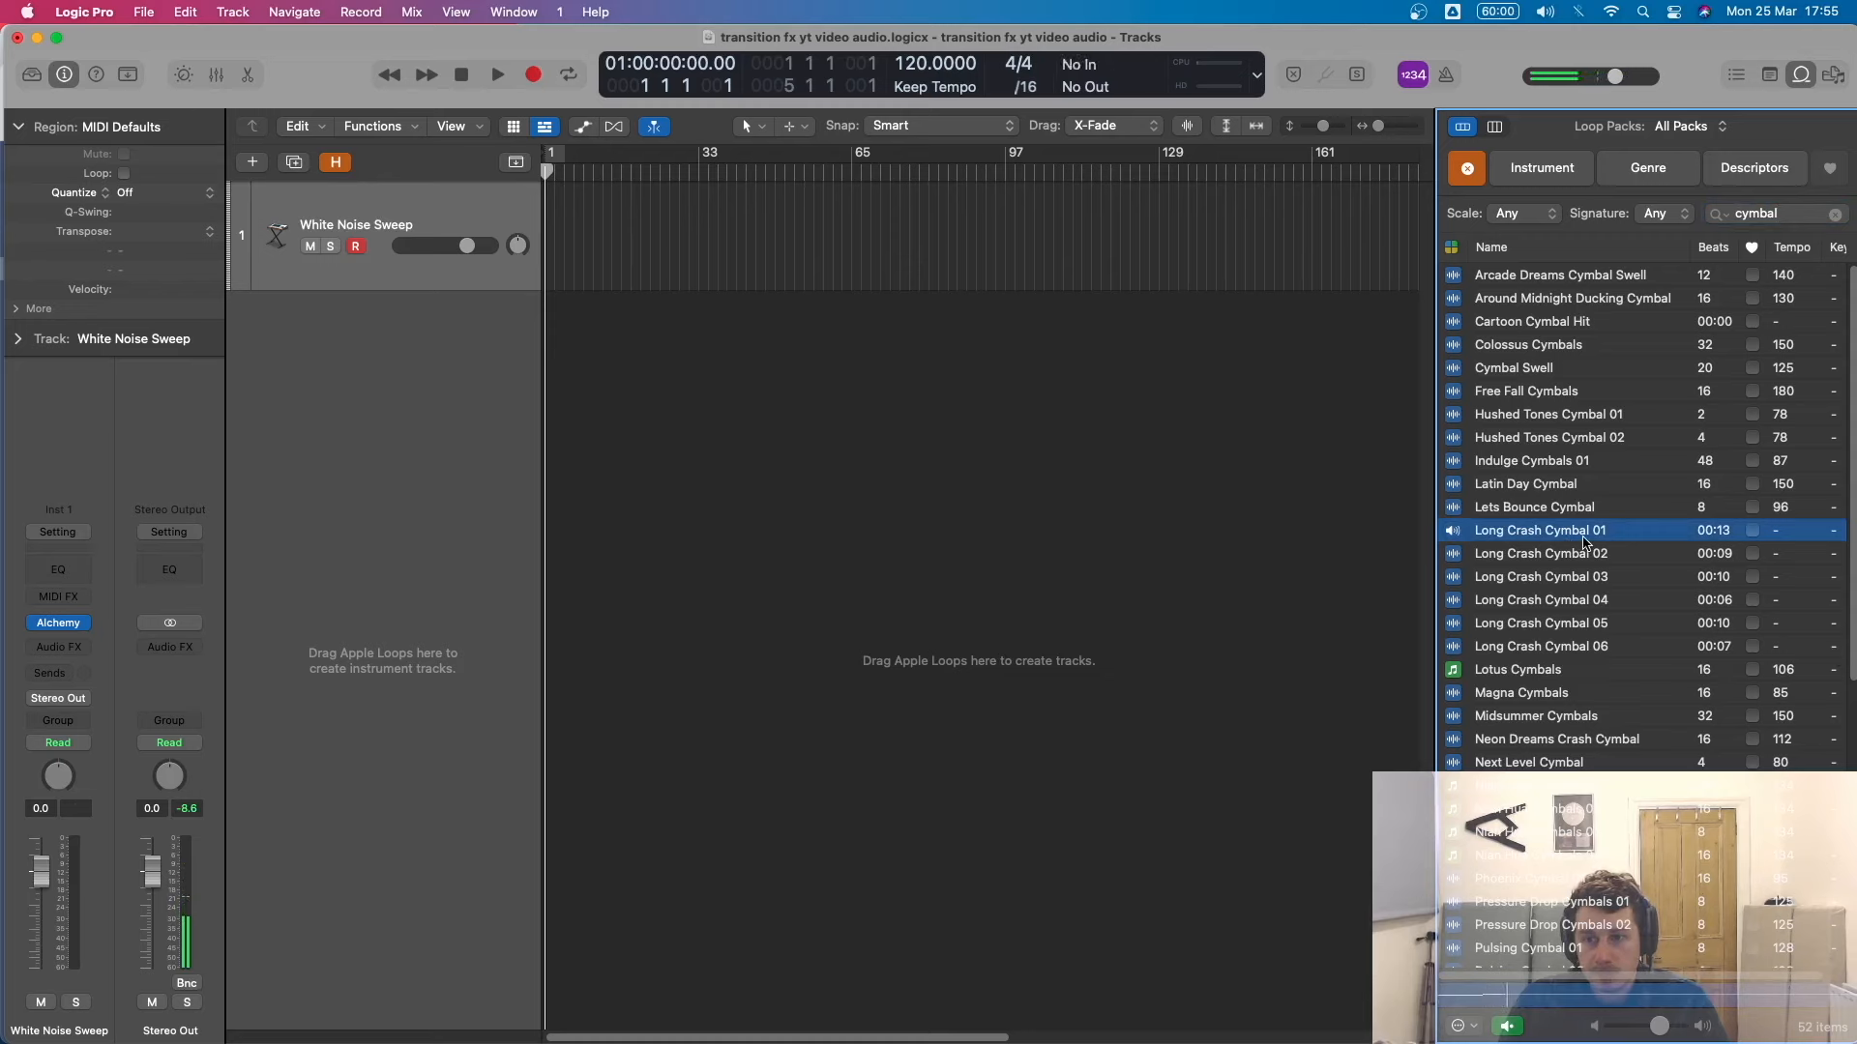
drag(1567, 545, 544, 379)
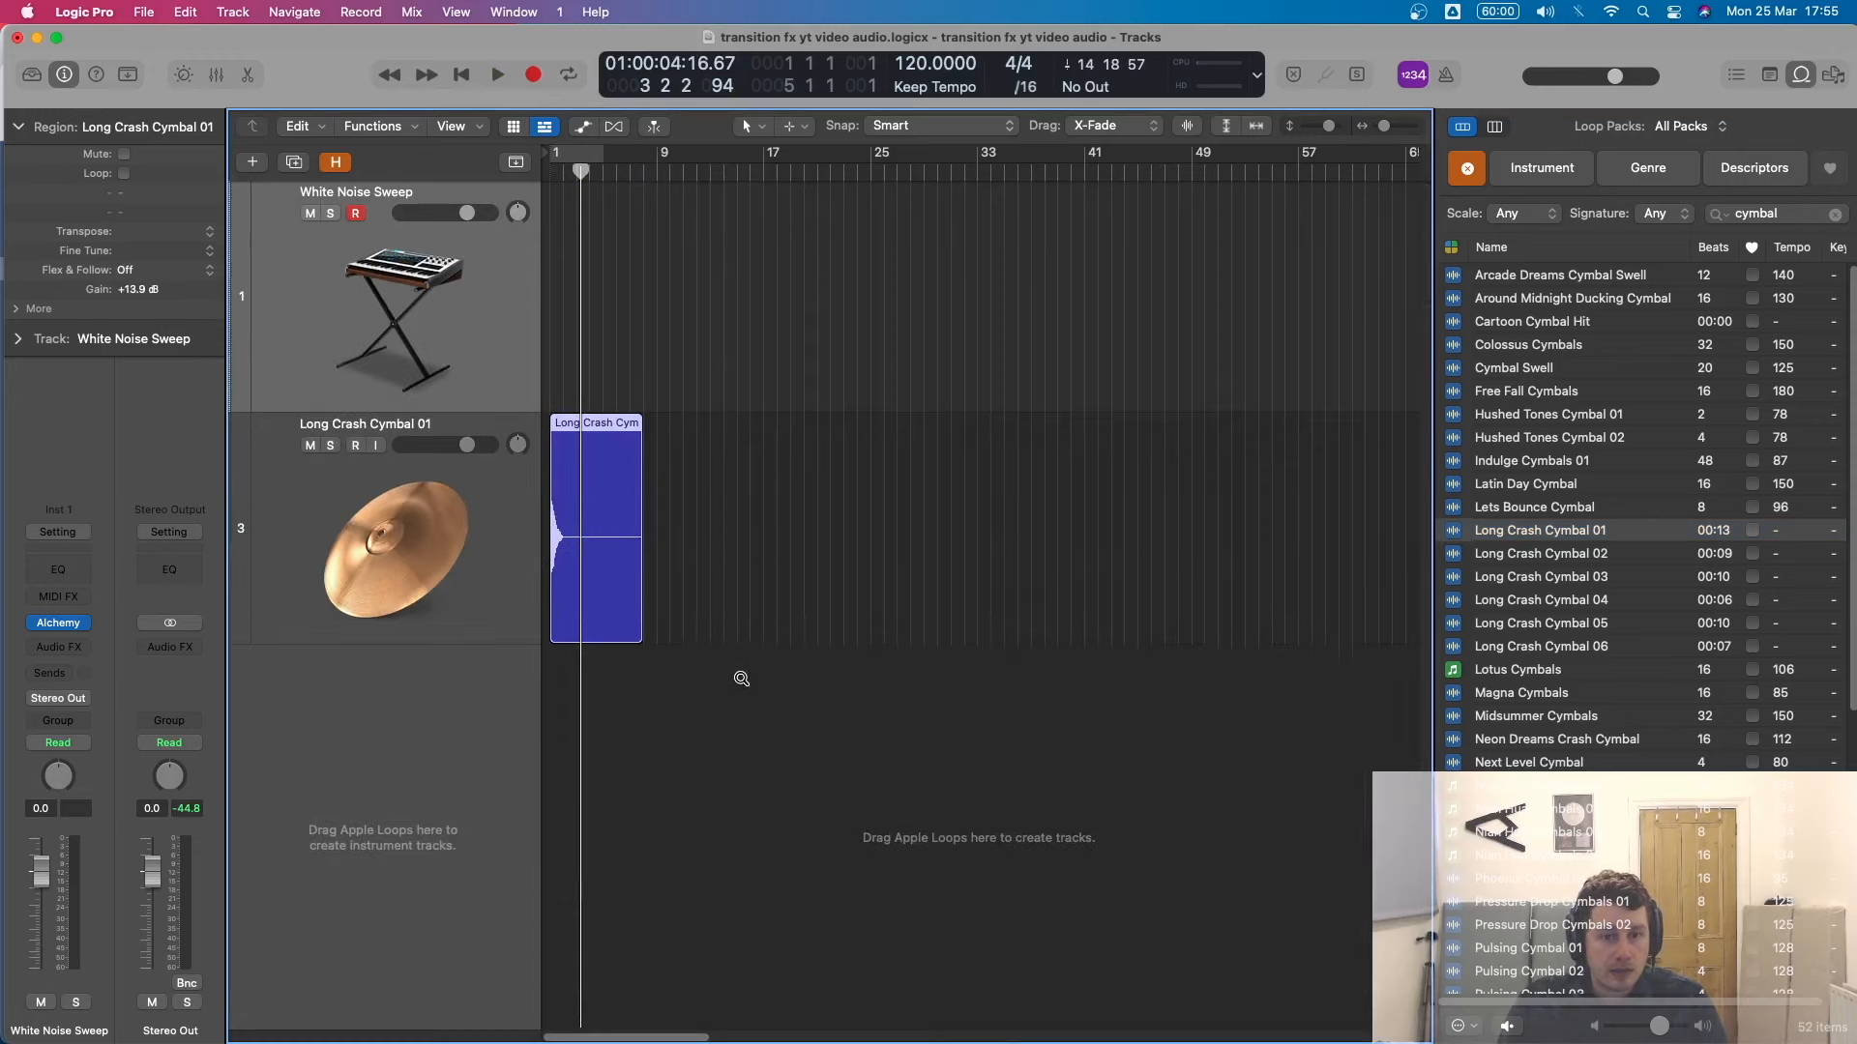
Reverse the Long Crash Cymbal 01 region, shorten it to about two bars, and audition it.
click(738, 676)
click(391, 572)
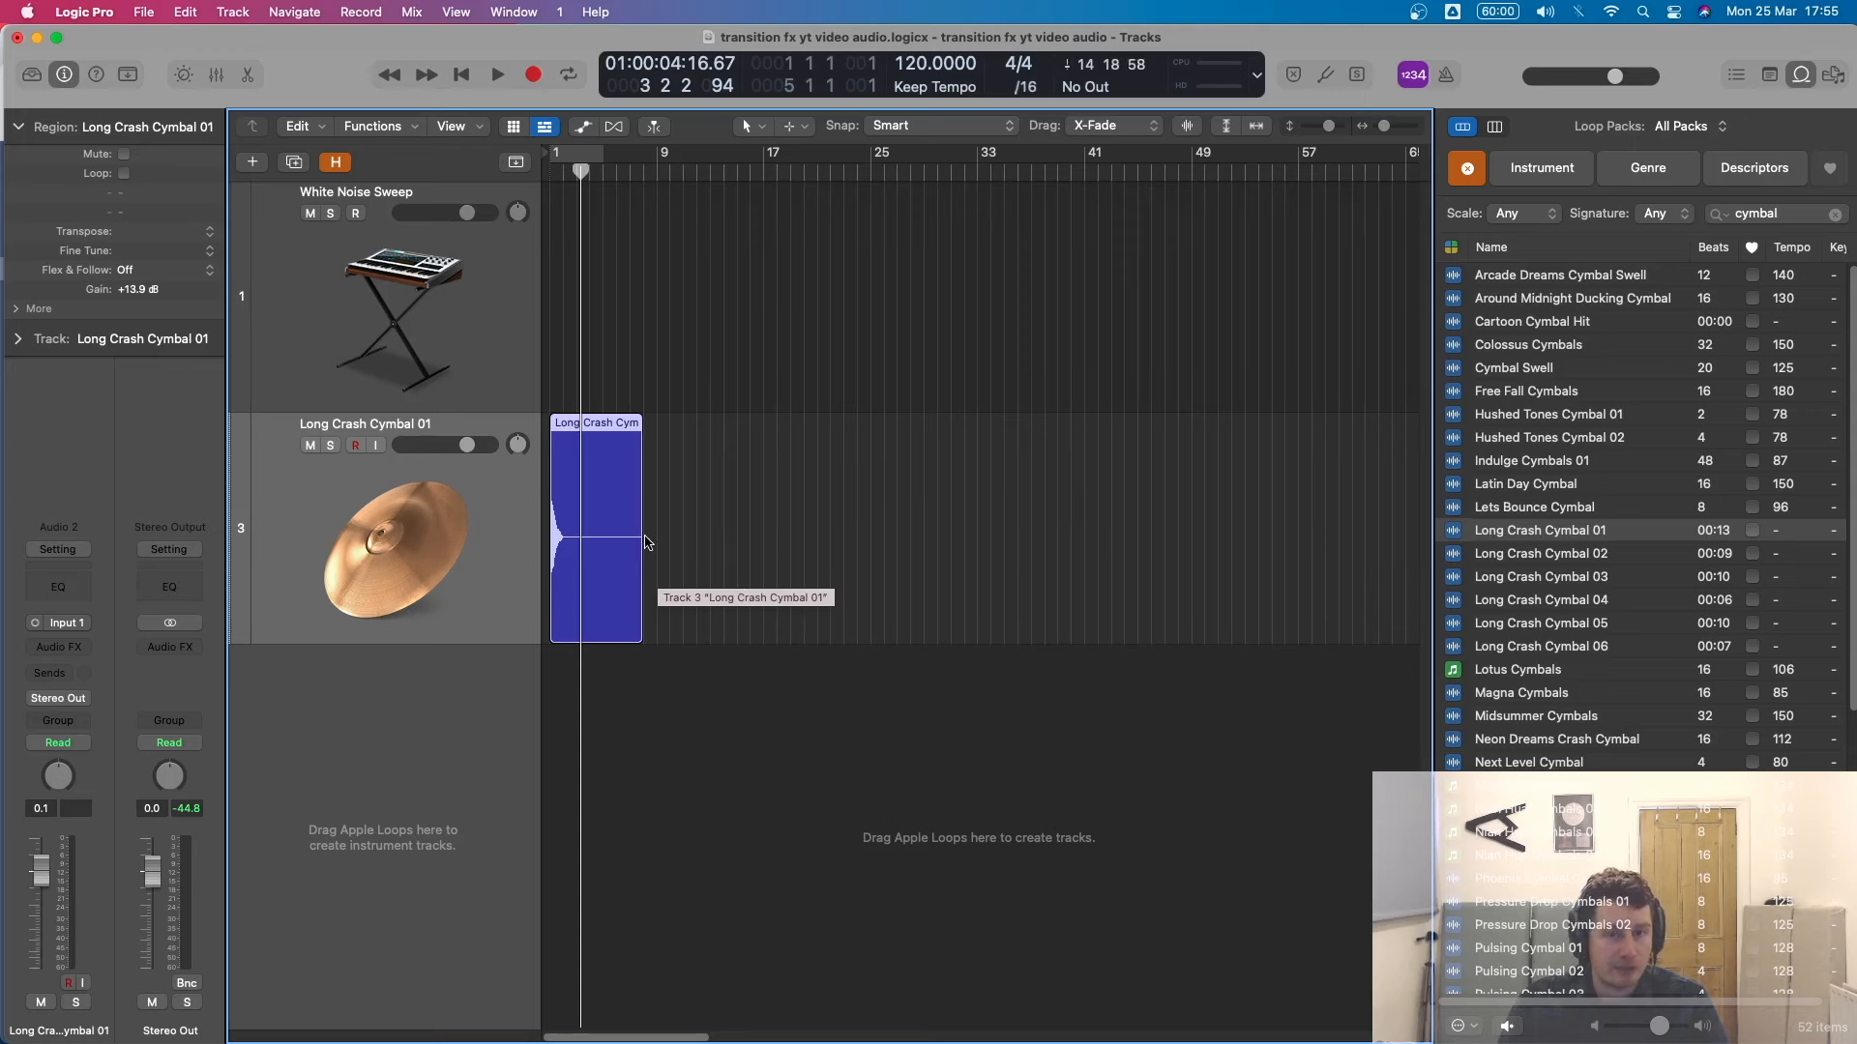
click(649, 543)
click(593, 486)
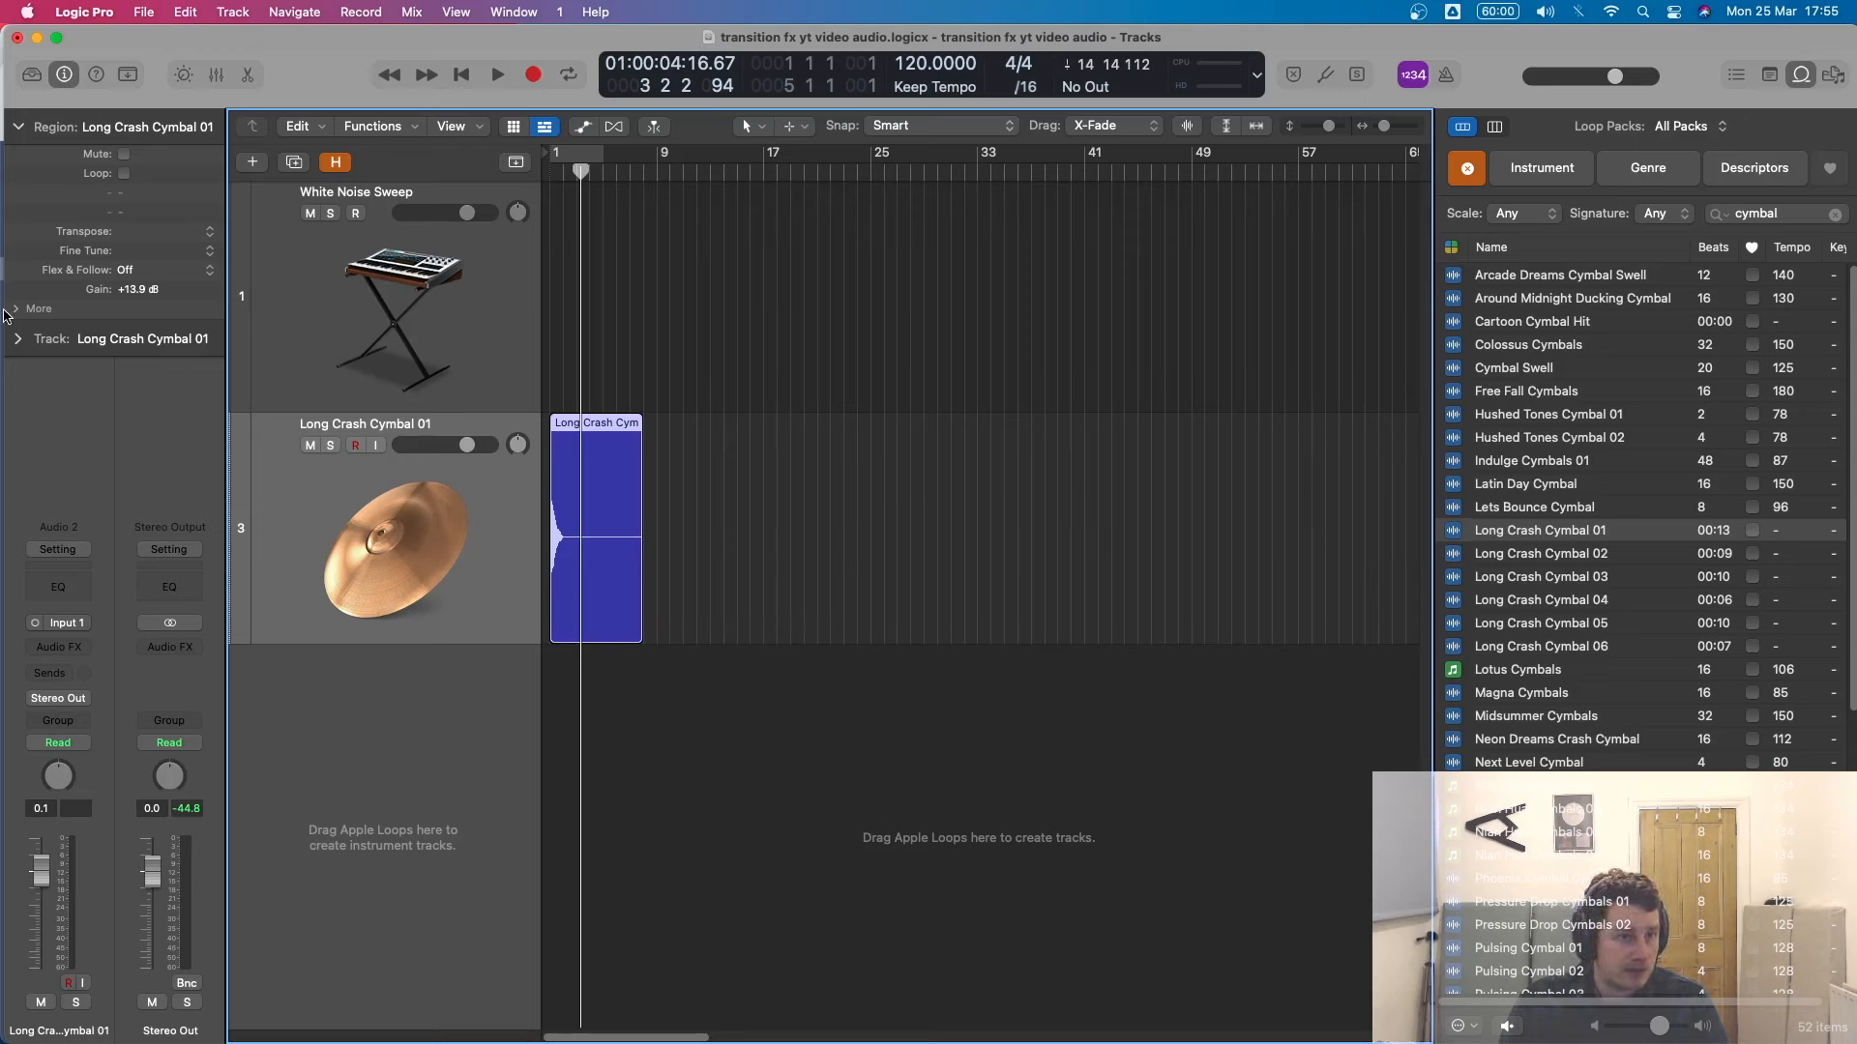
click(15, 309)
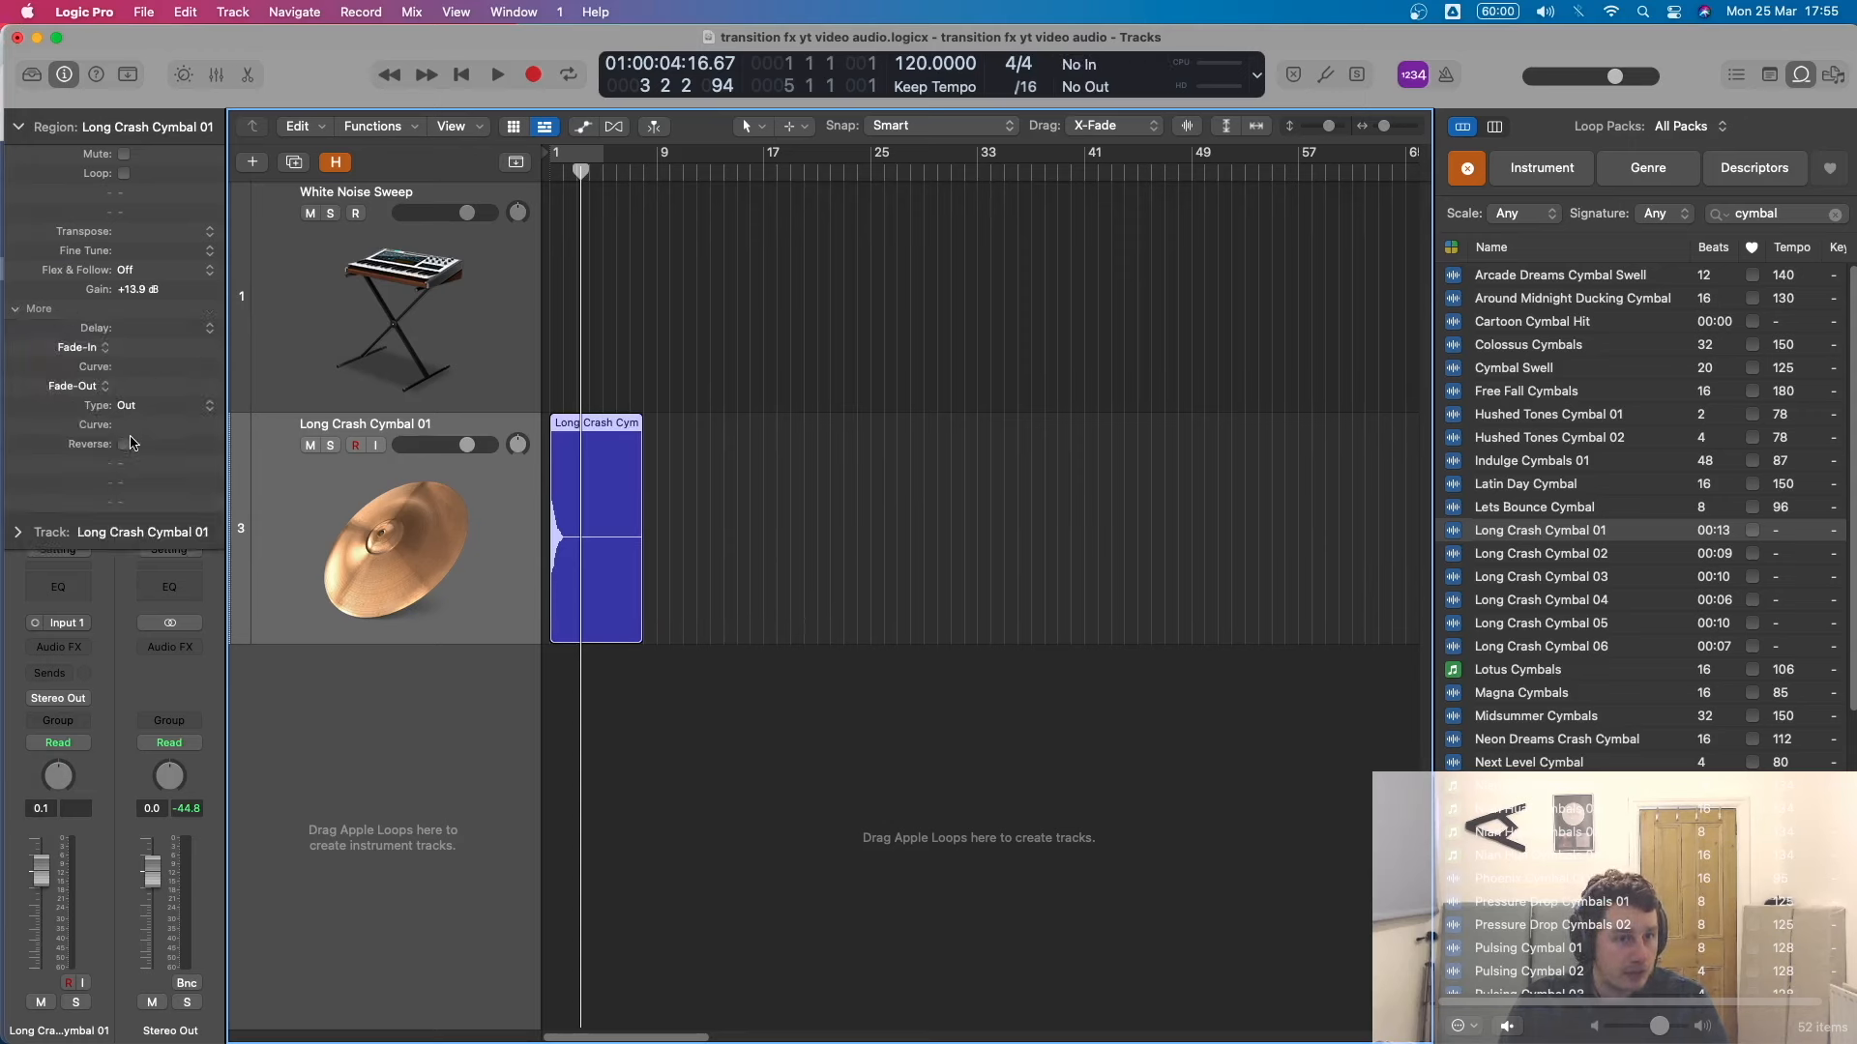
click(124, 445)
key(space)
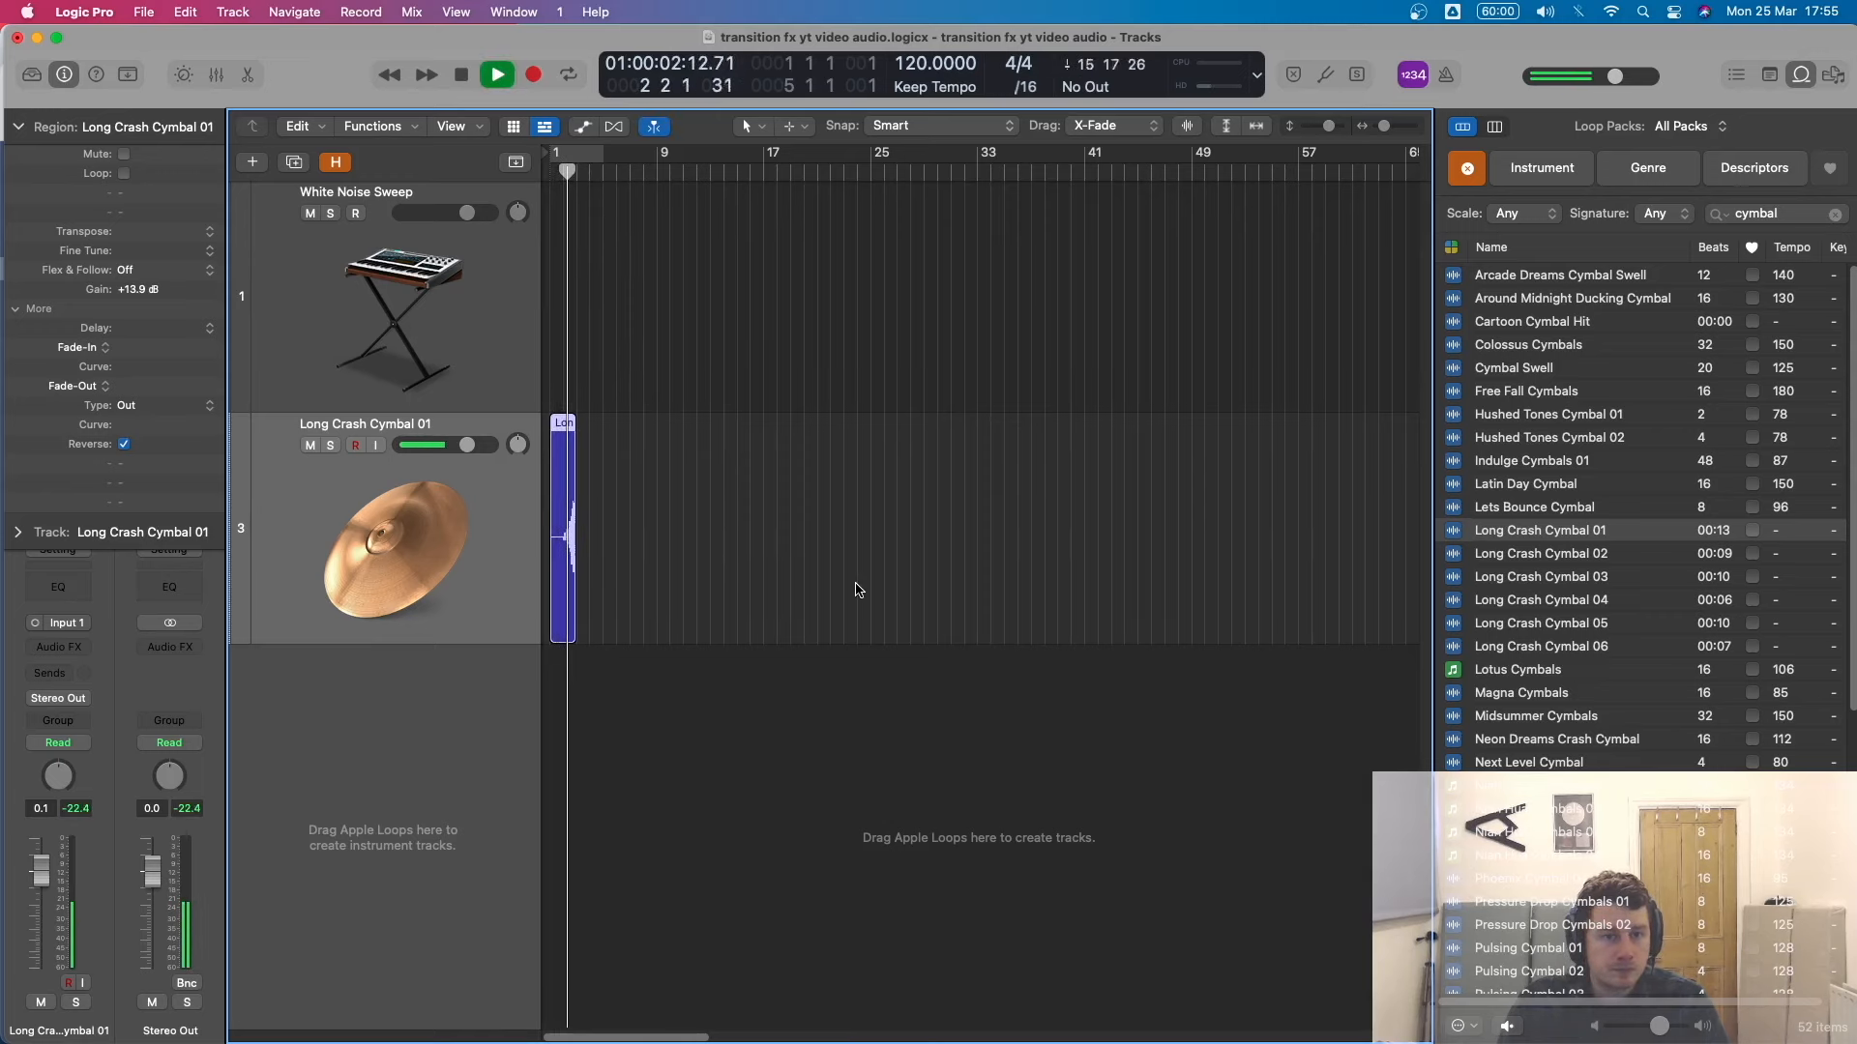
key(space)
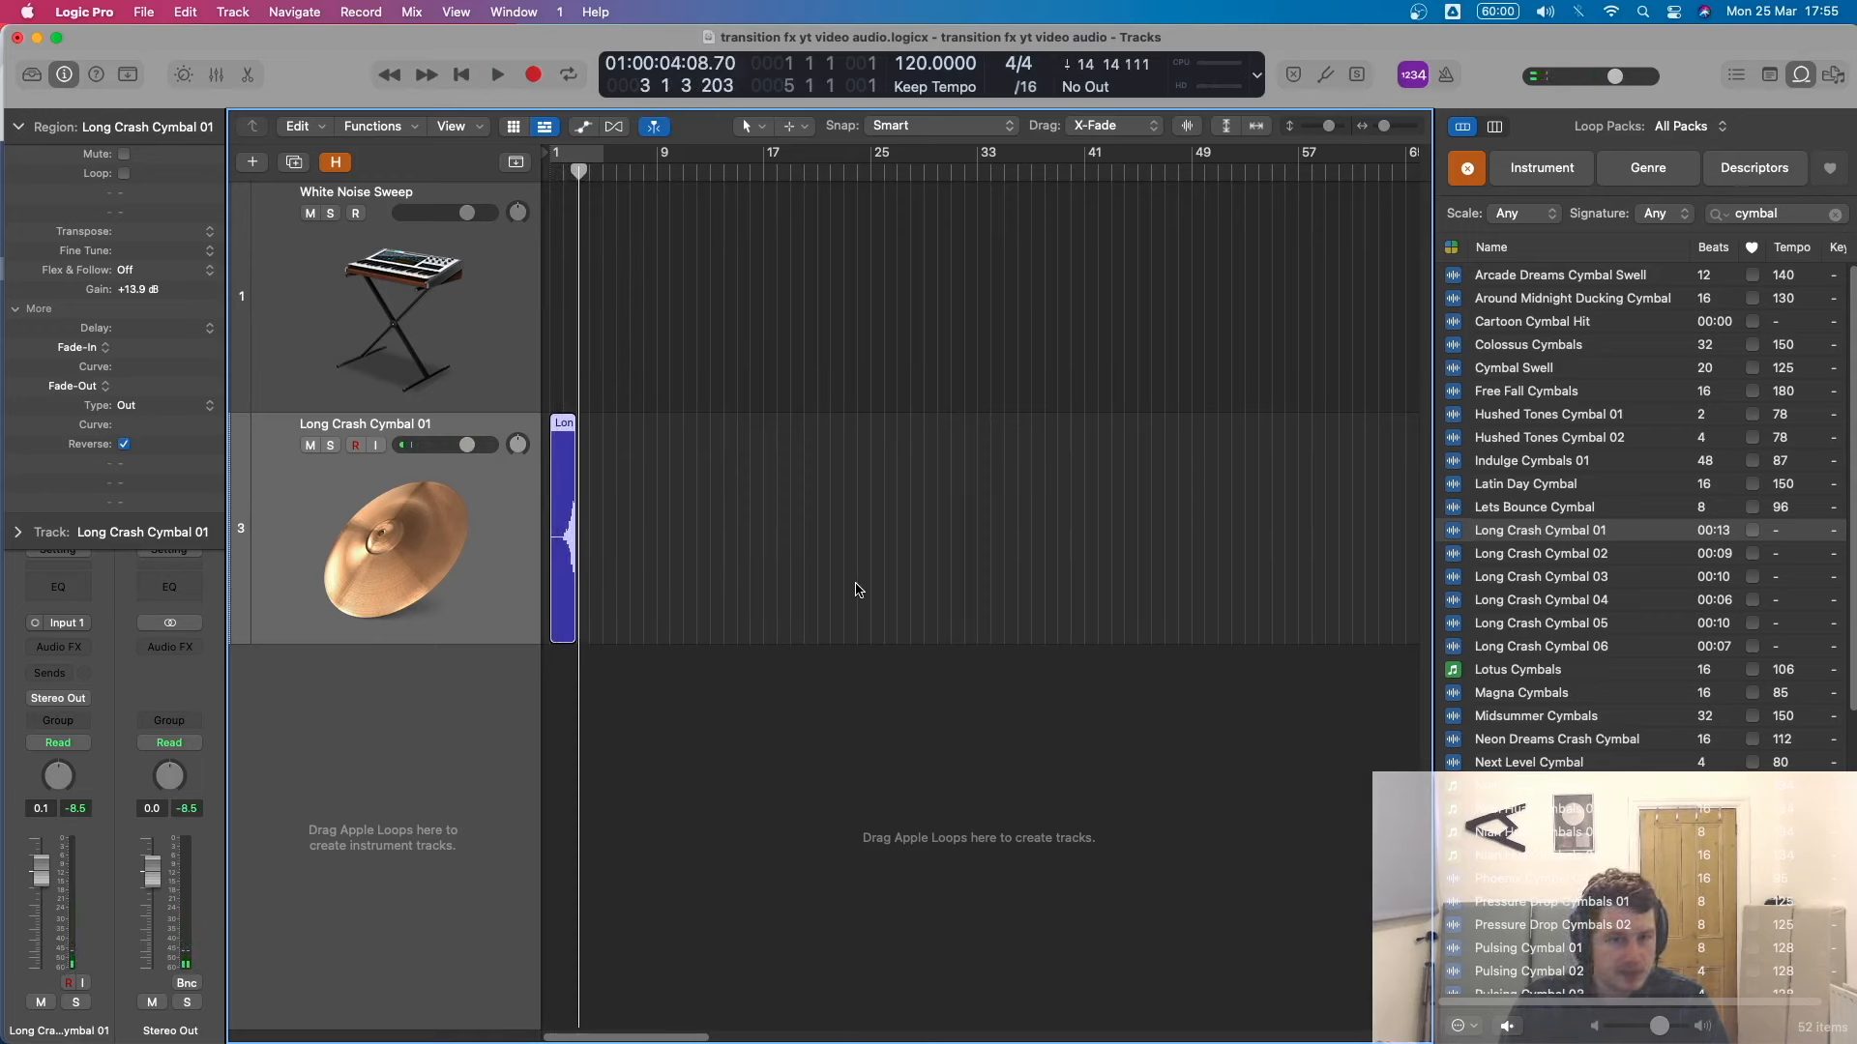
Search the Apple Loops for "snare" and place Big Room Snare 02 on a new track at bar 6.
double_click(1770, 214)
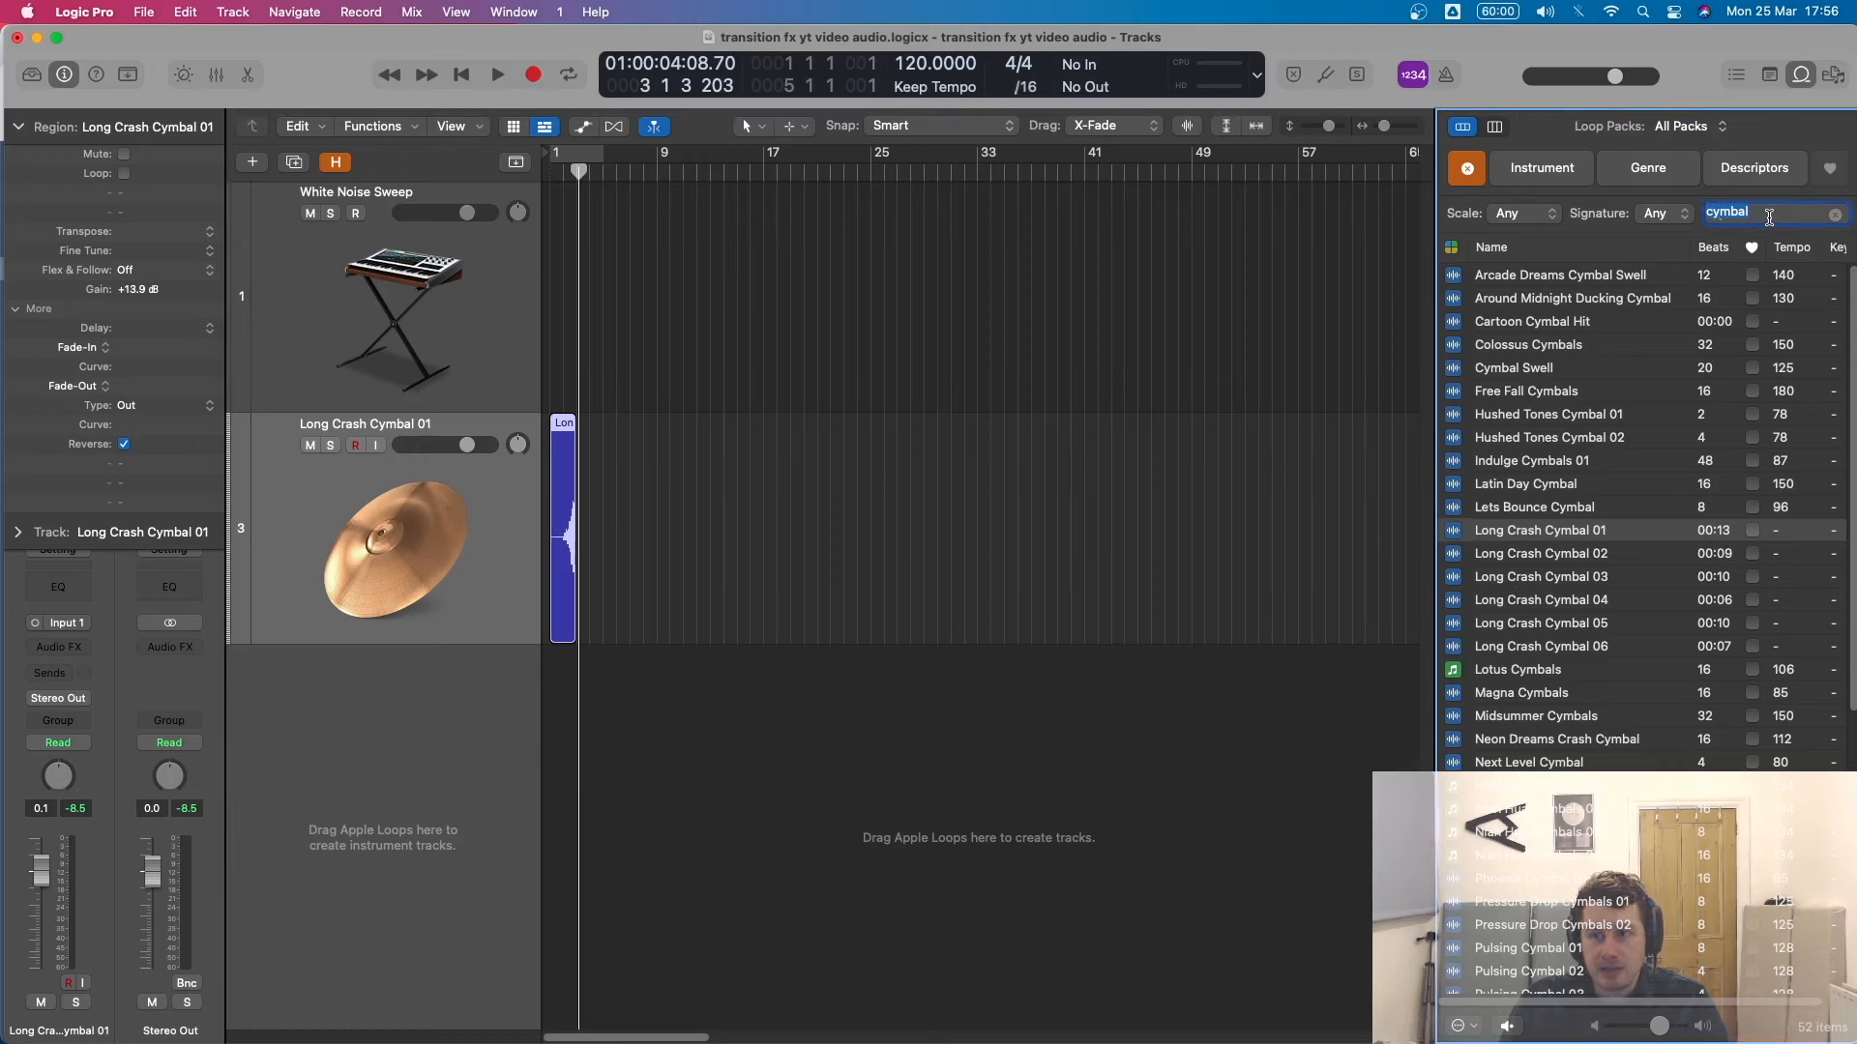
text(snare)
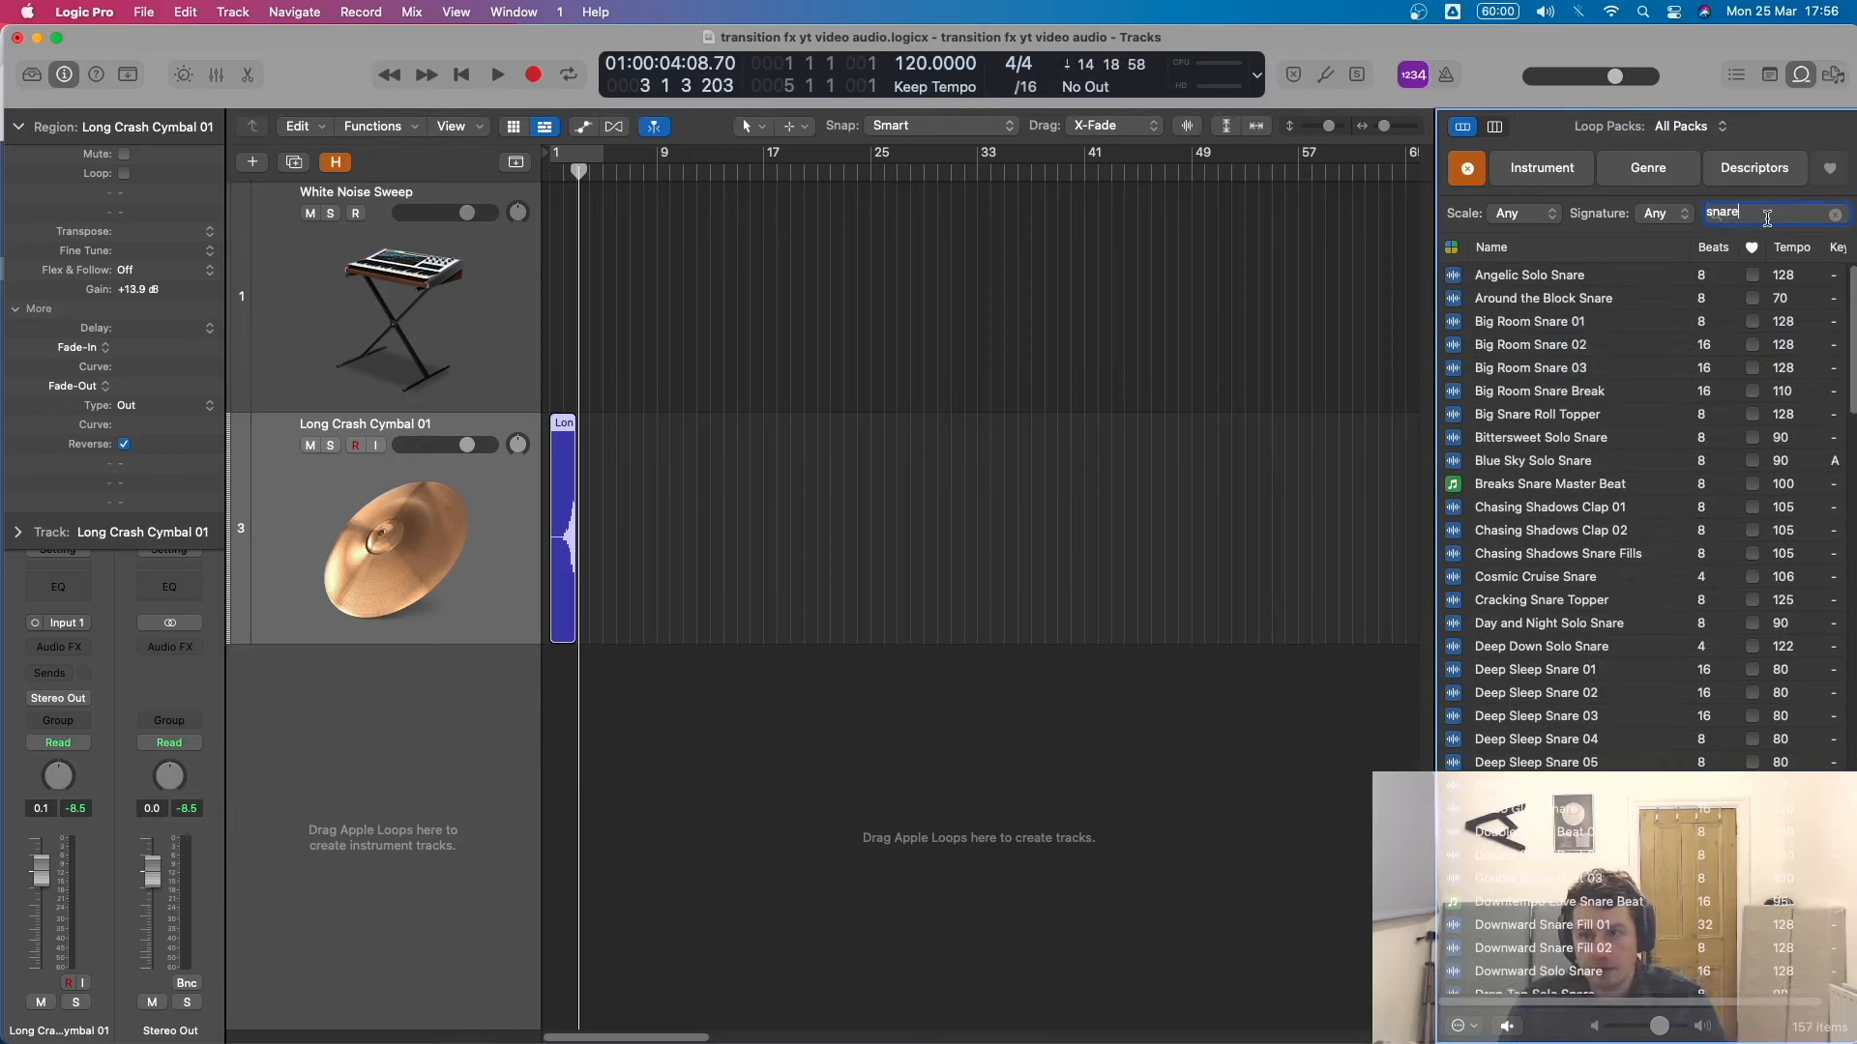
click(1608, 346)
click(1594, 345)
drag(1582, 345, 630, 760)
Split the Big Room Snare 02 region just after its first hit and delete the remainder.
drag(798, 683, 578, 798)
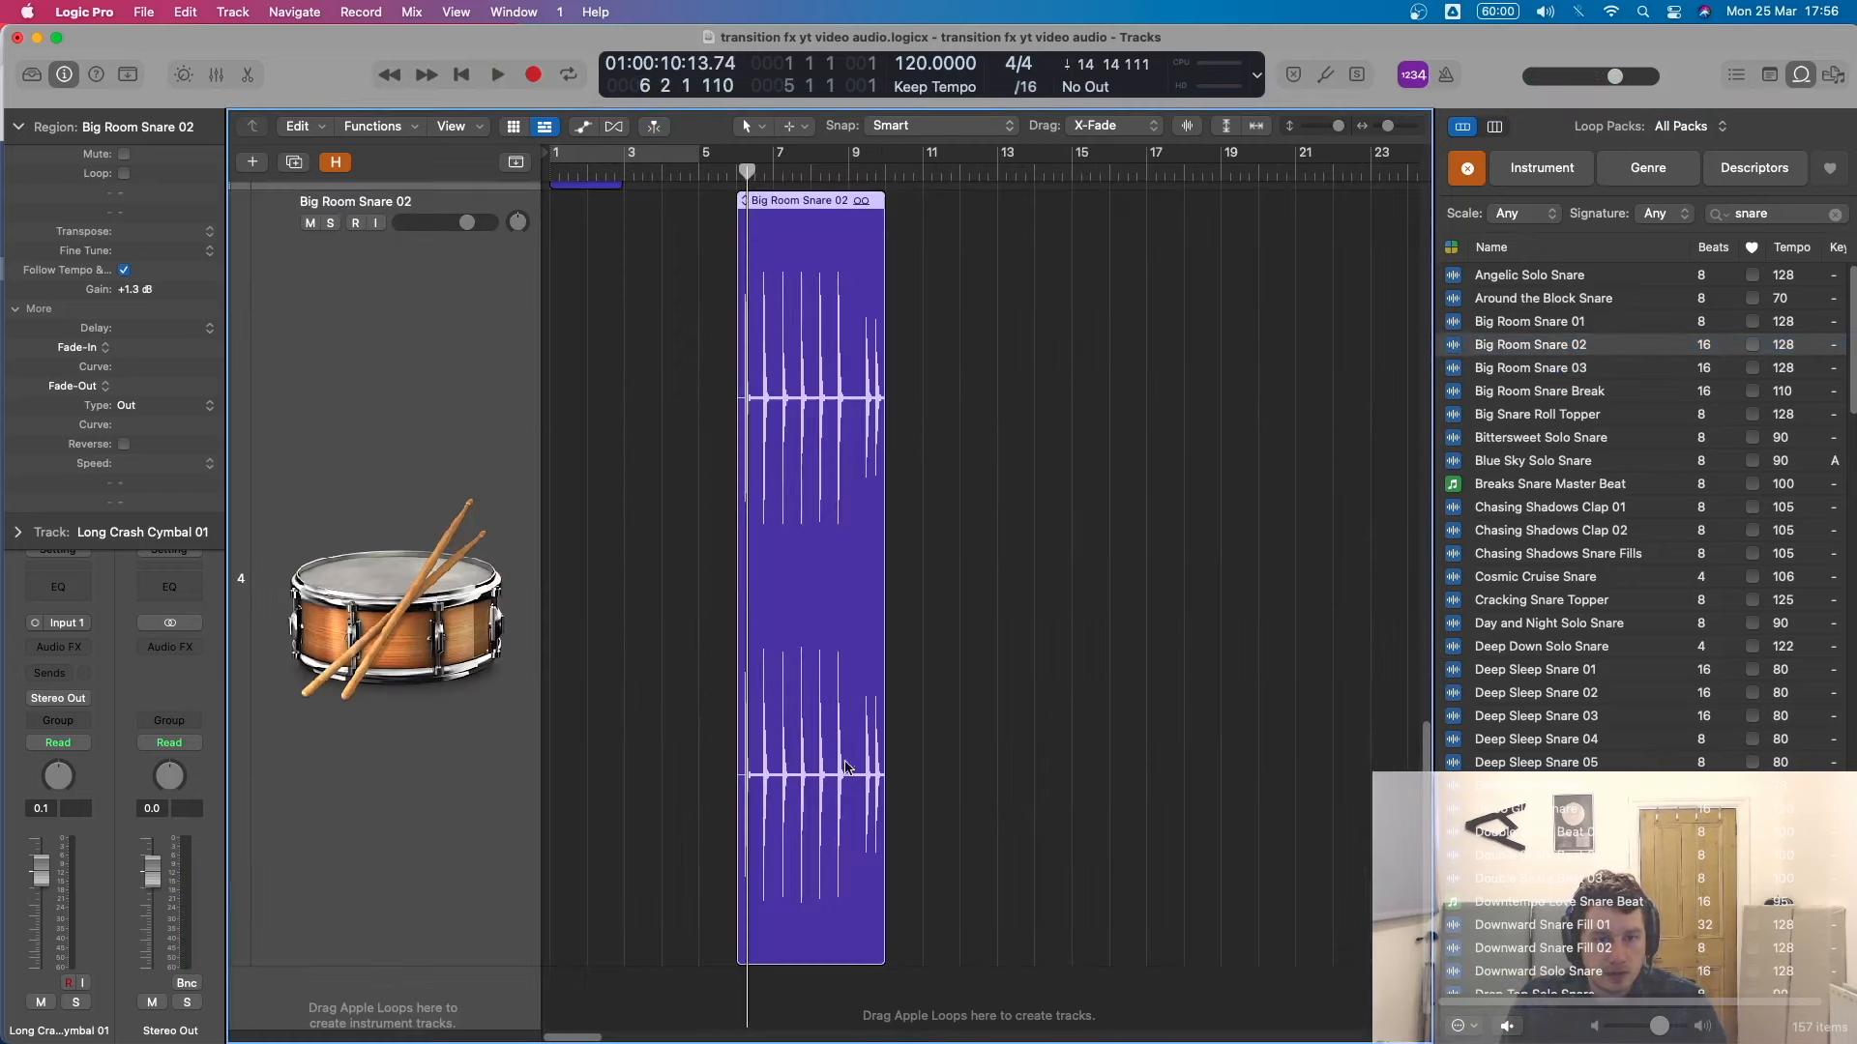
drag(931, 342, 548, 592)
click(1015, 405)
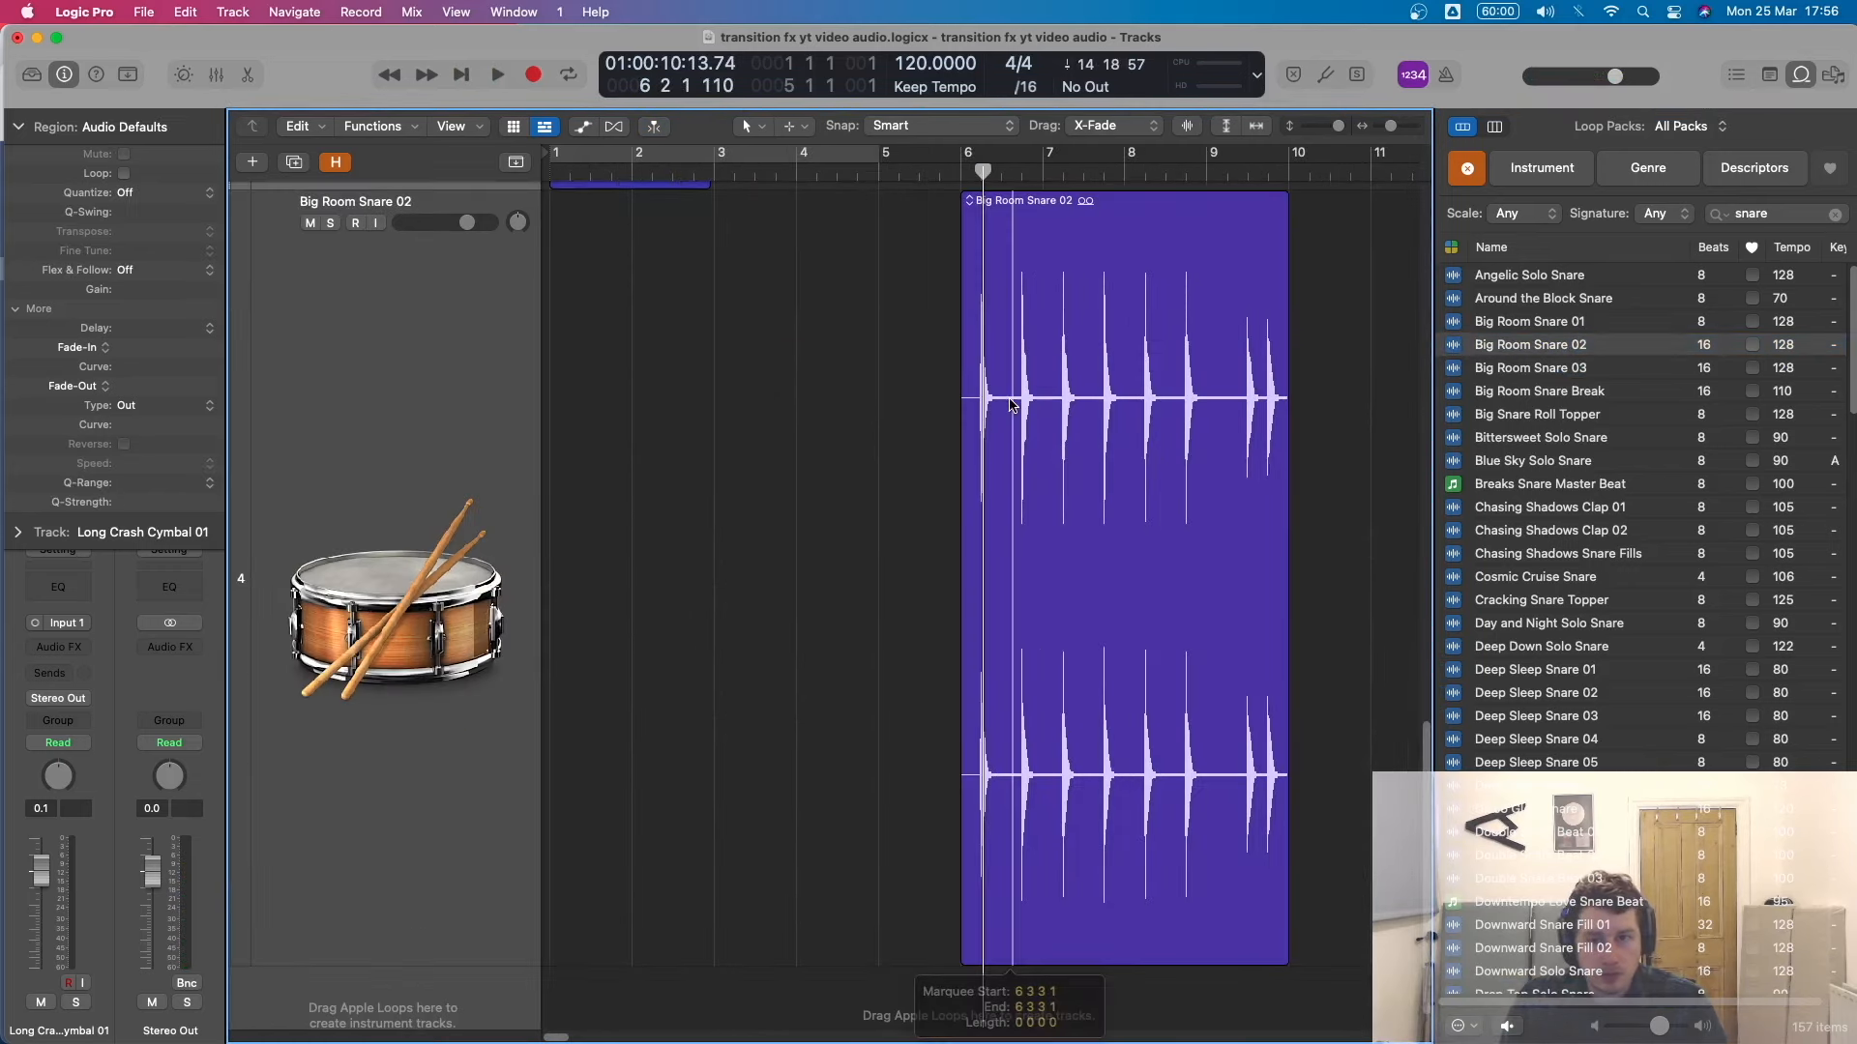
key(Delete)
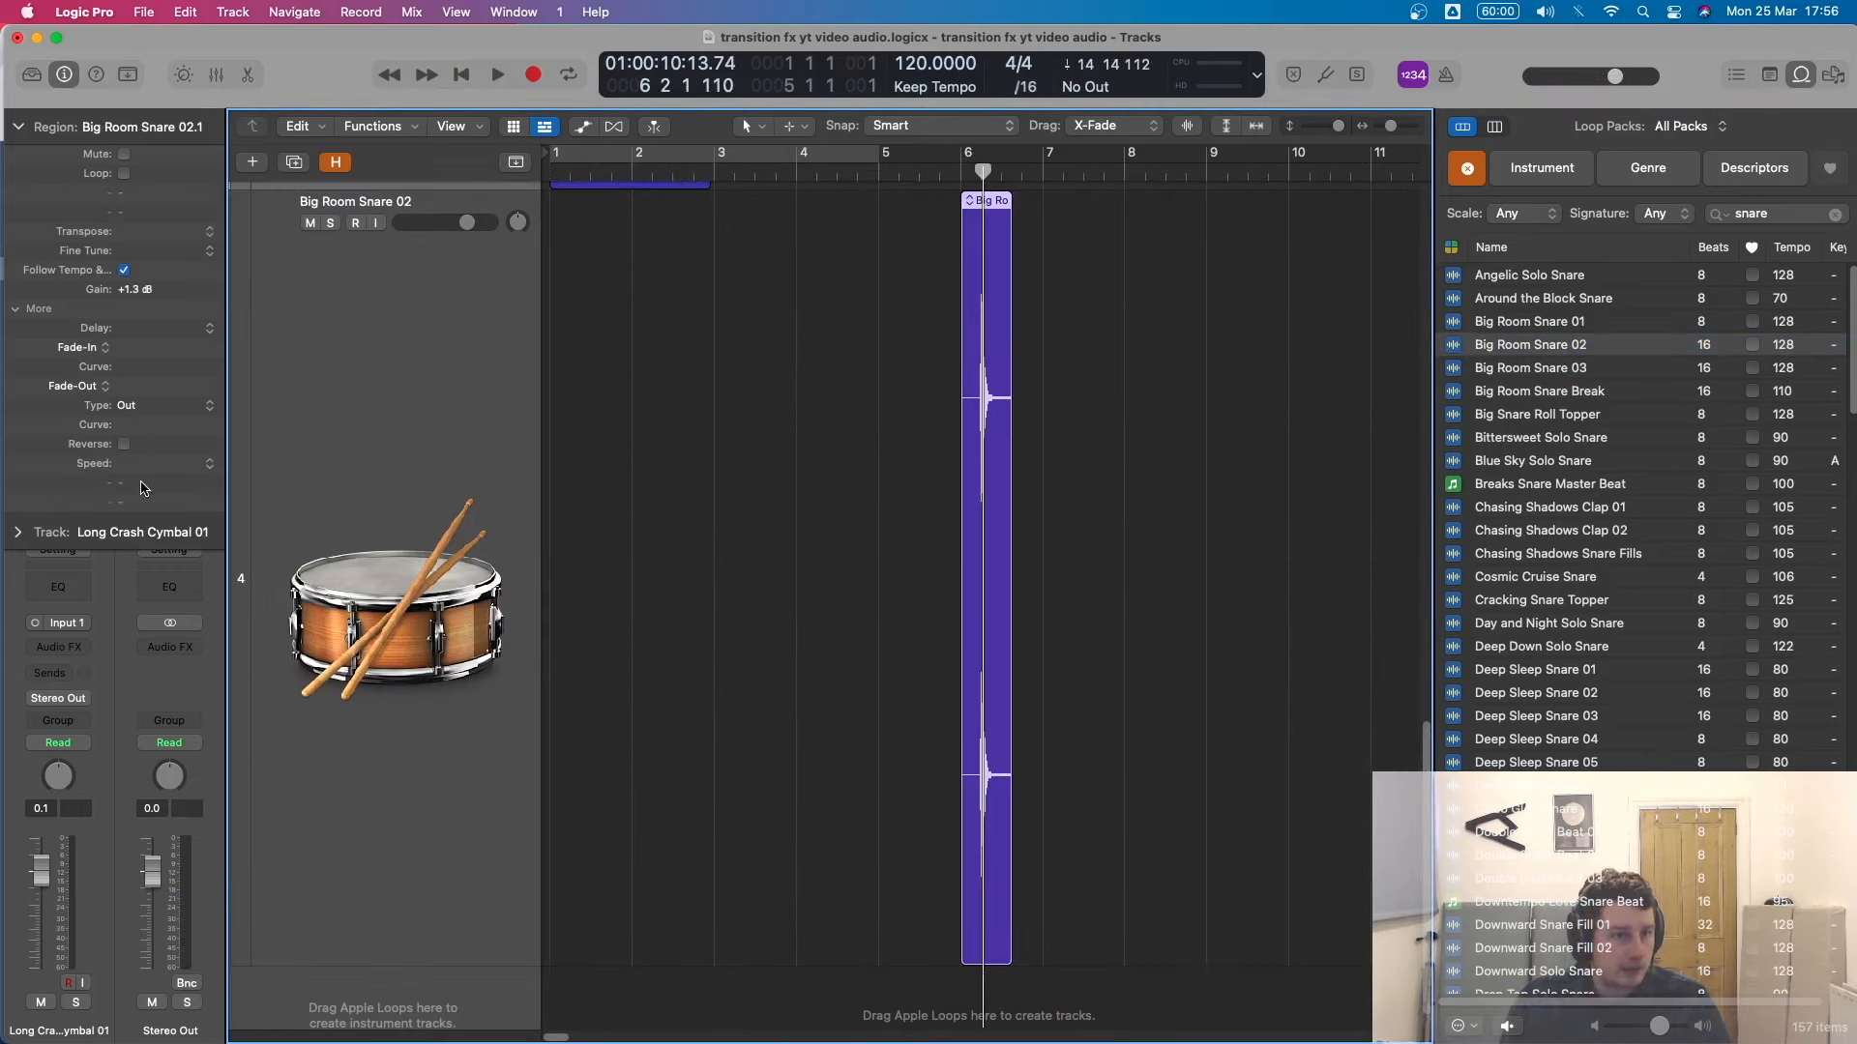
Reverse the single snare hit, trim the region to end at its peak, and play it back from bar 6.
click(125, 444)
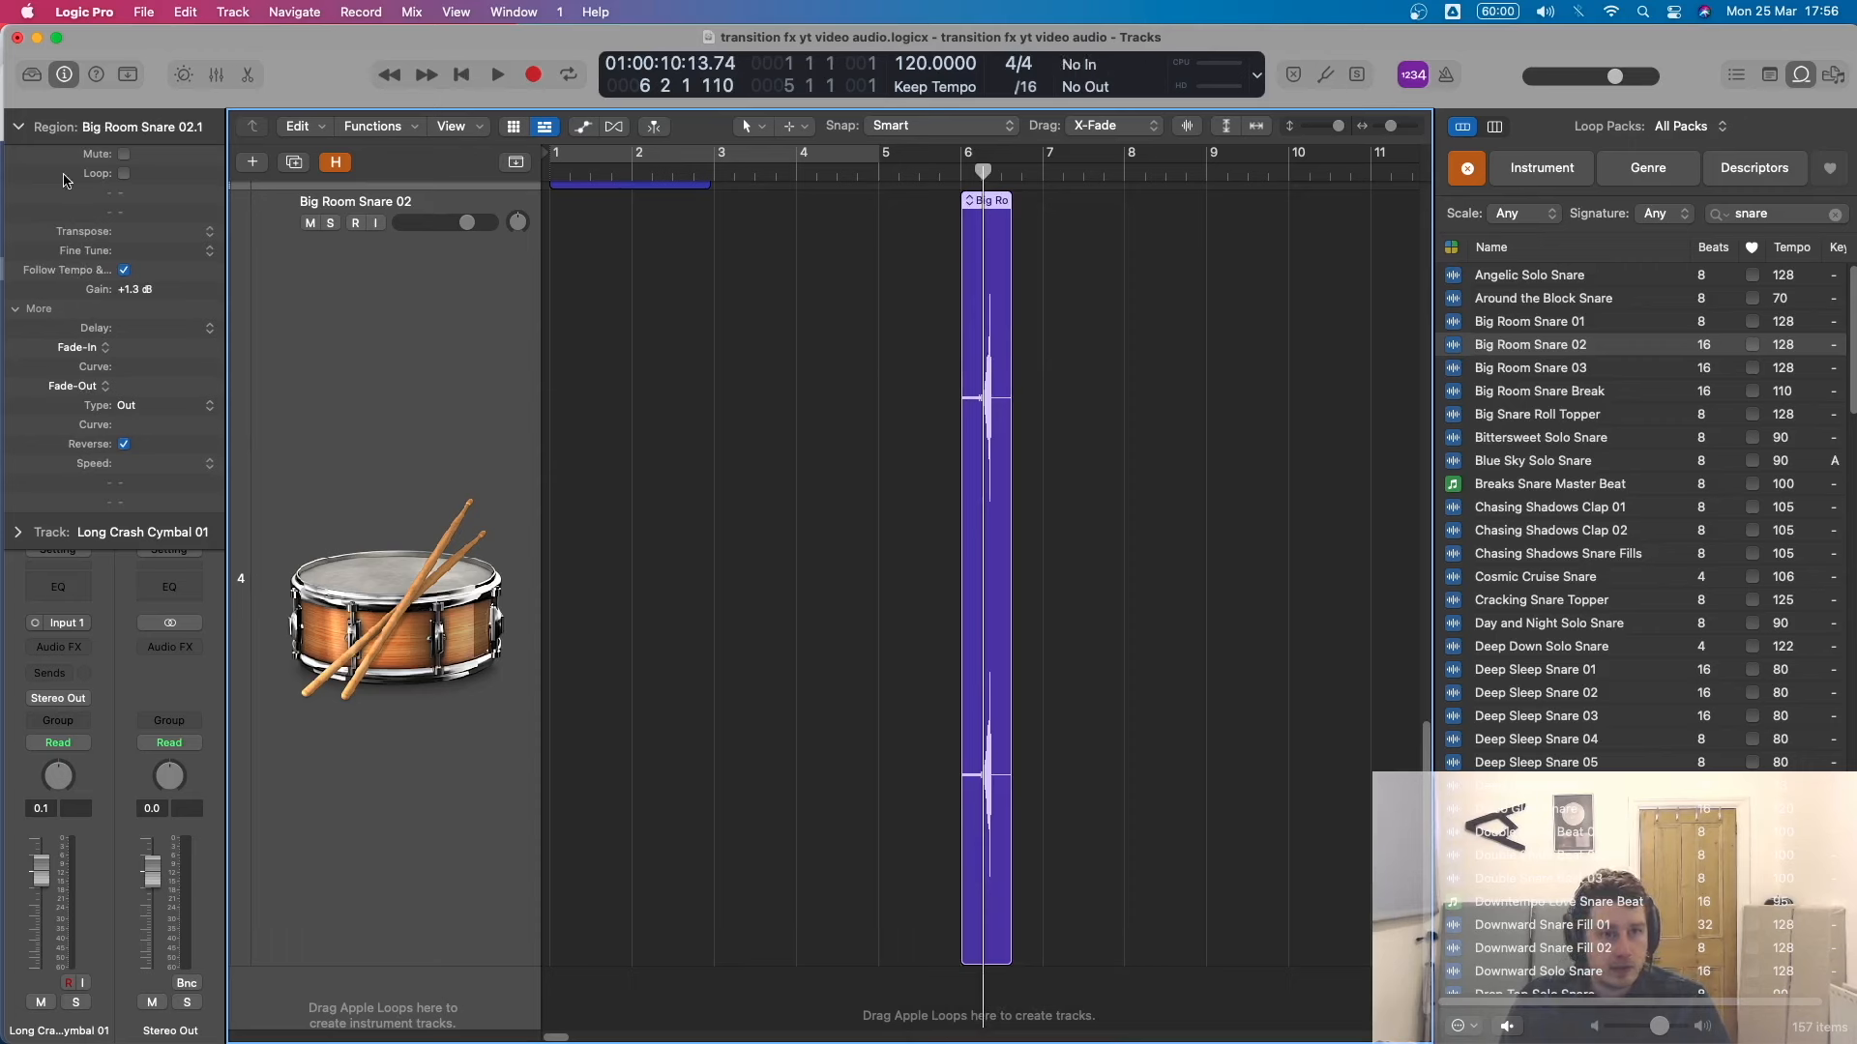
drag(984, 171, 959, 171)
key(space)
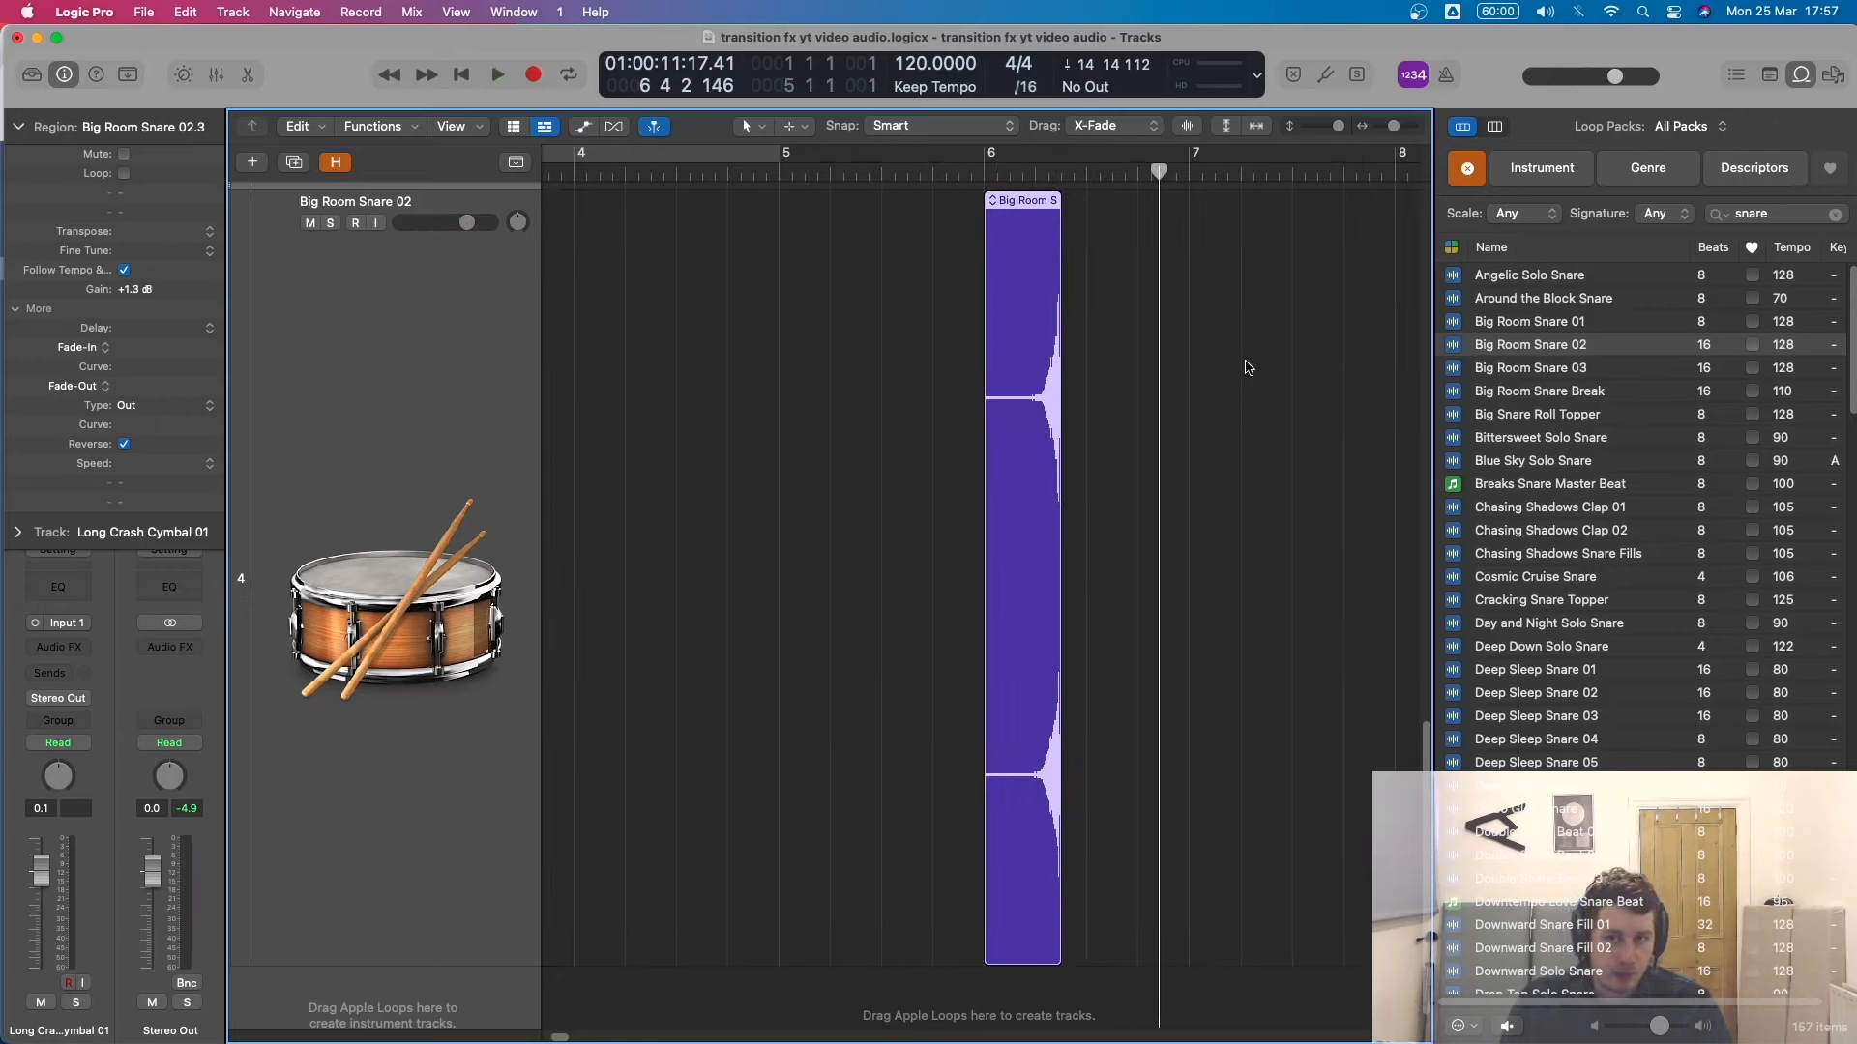
scroll(1244, 409, down, 5)
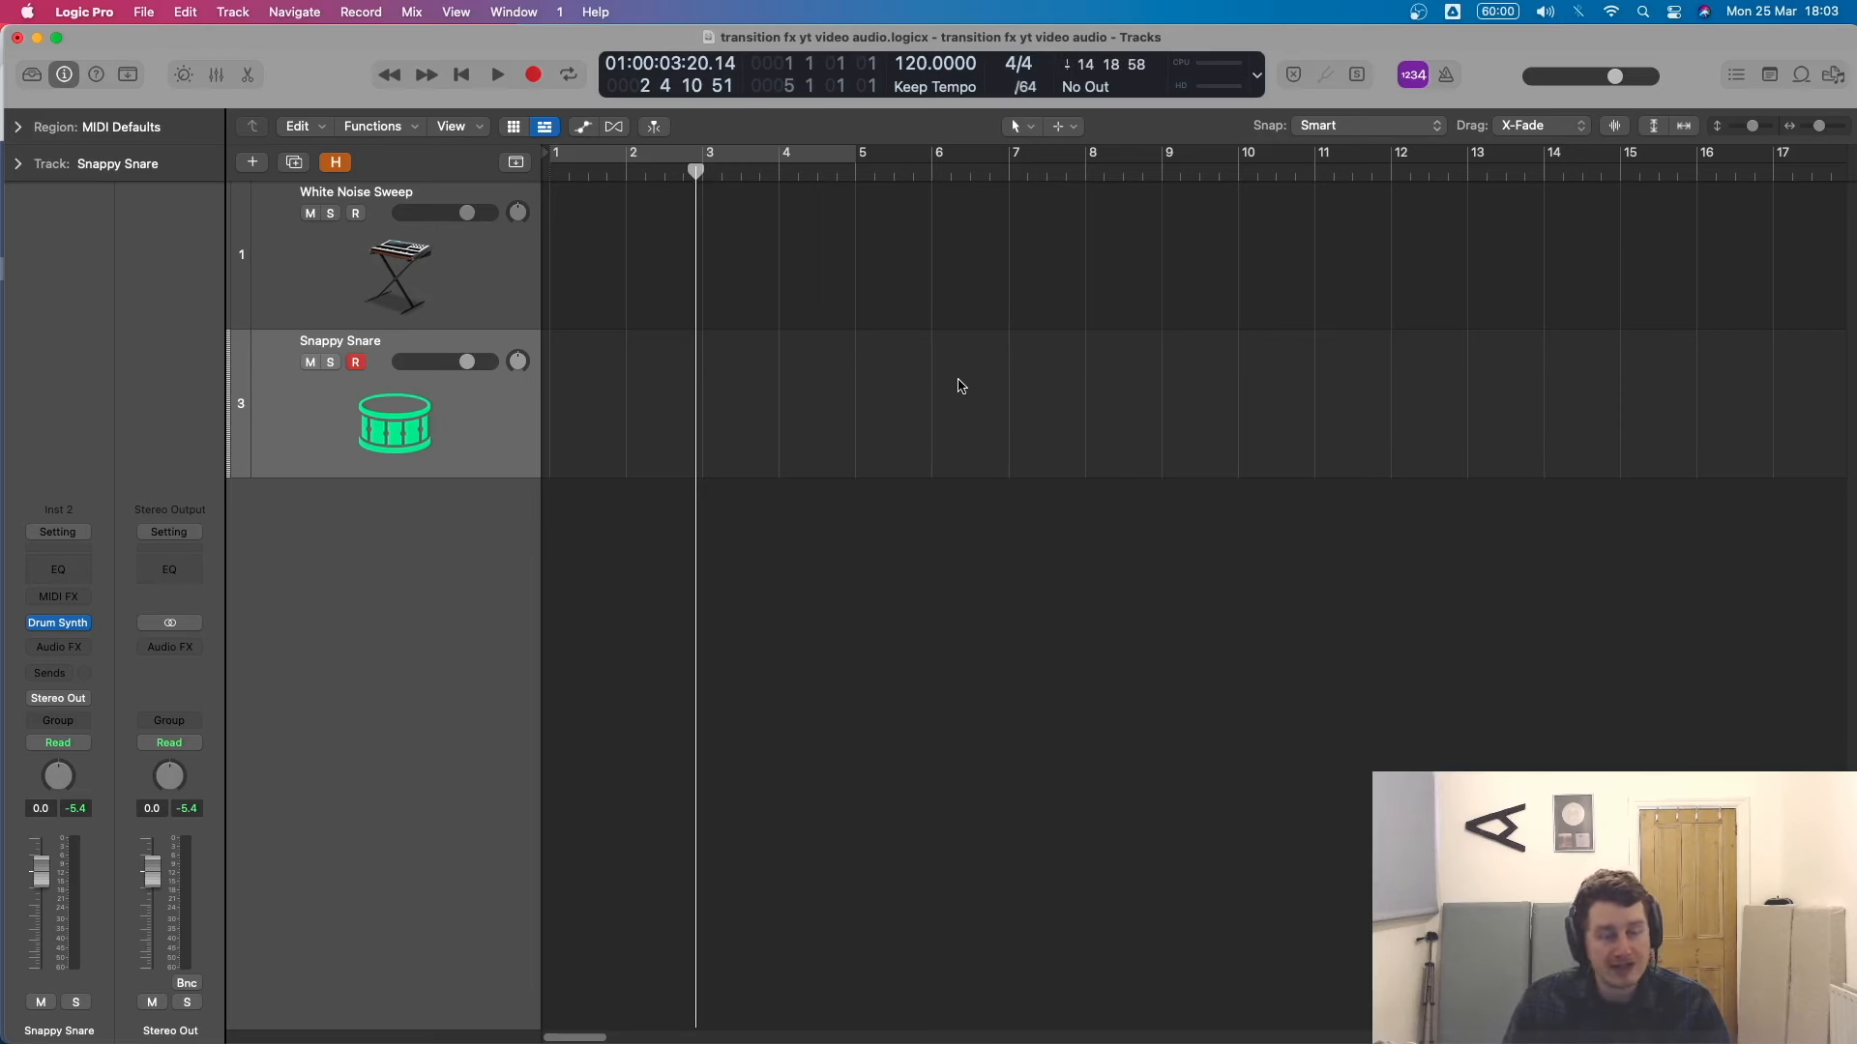
Check the Drum Synth settings of the Snappy Snare track and create an empty one-bar MIDI region at bar 1.
click(62, 627)
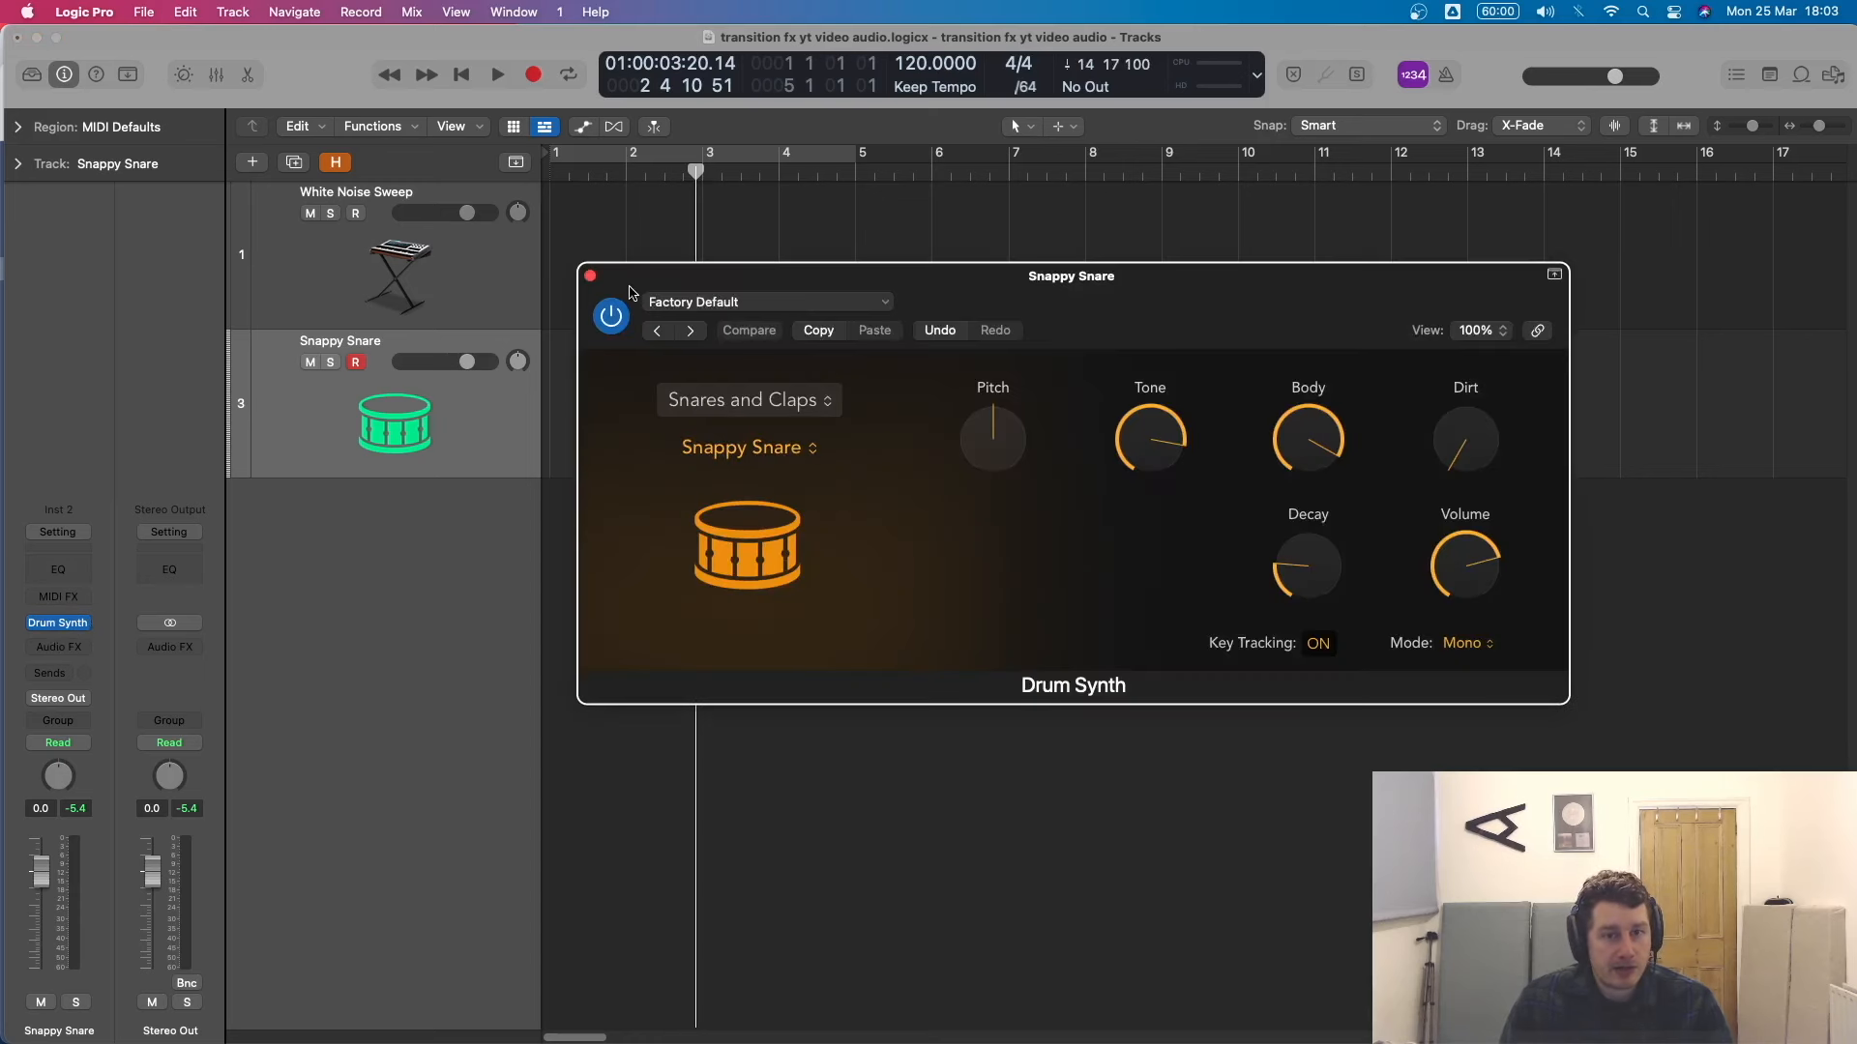
click(590, 276)
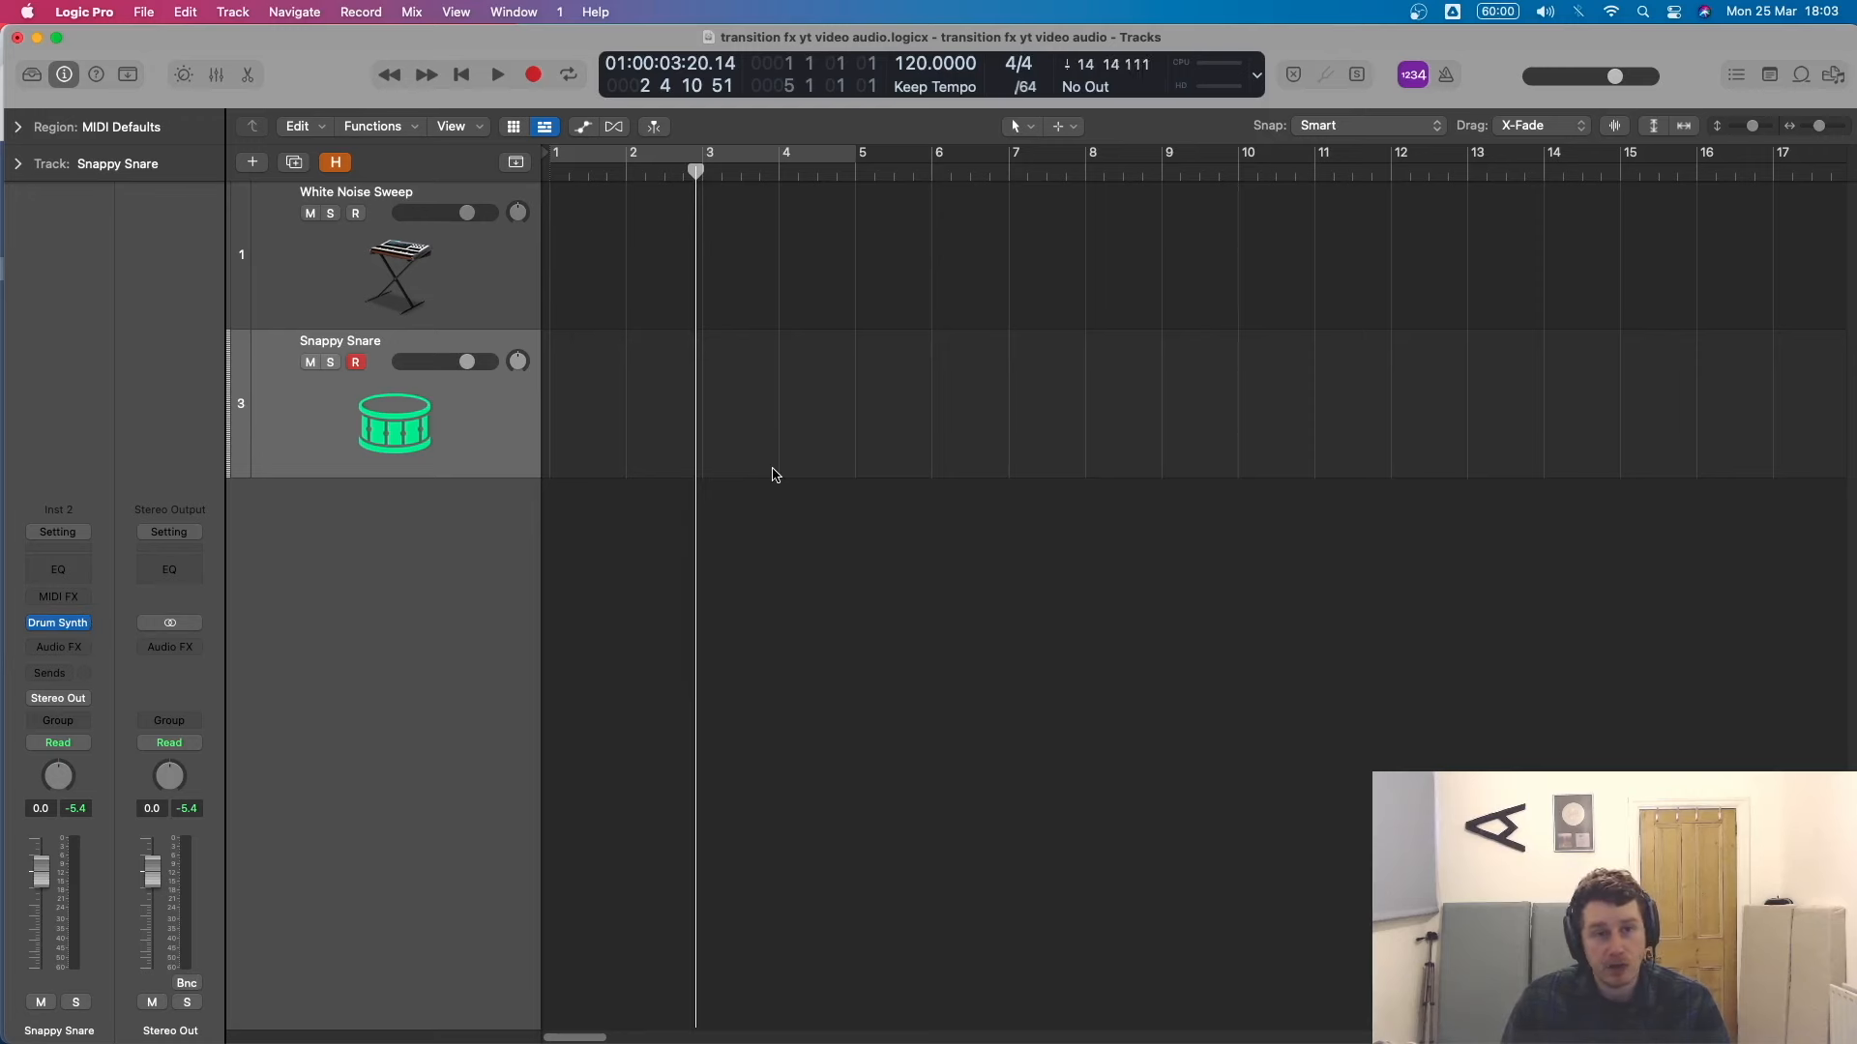
right_click(557, 383)
click(579, 398)
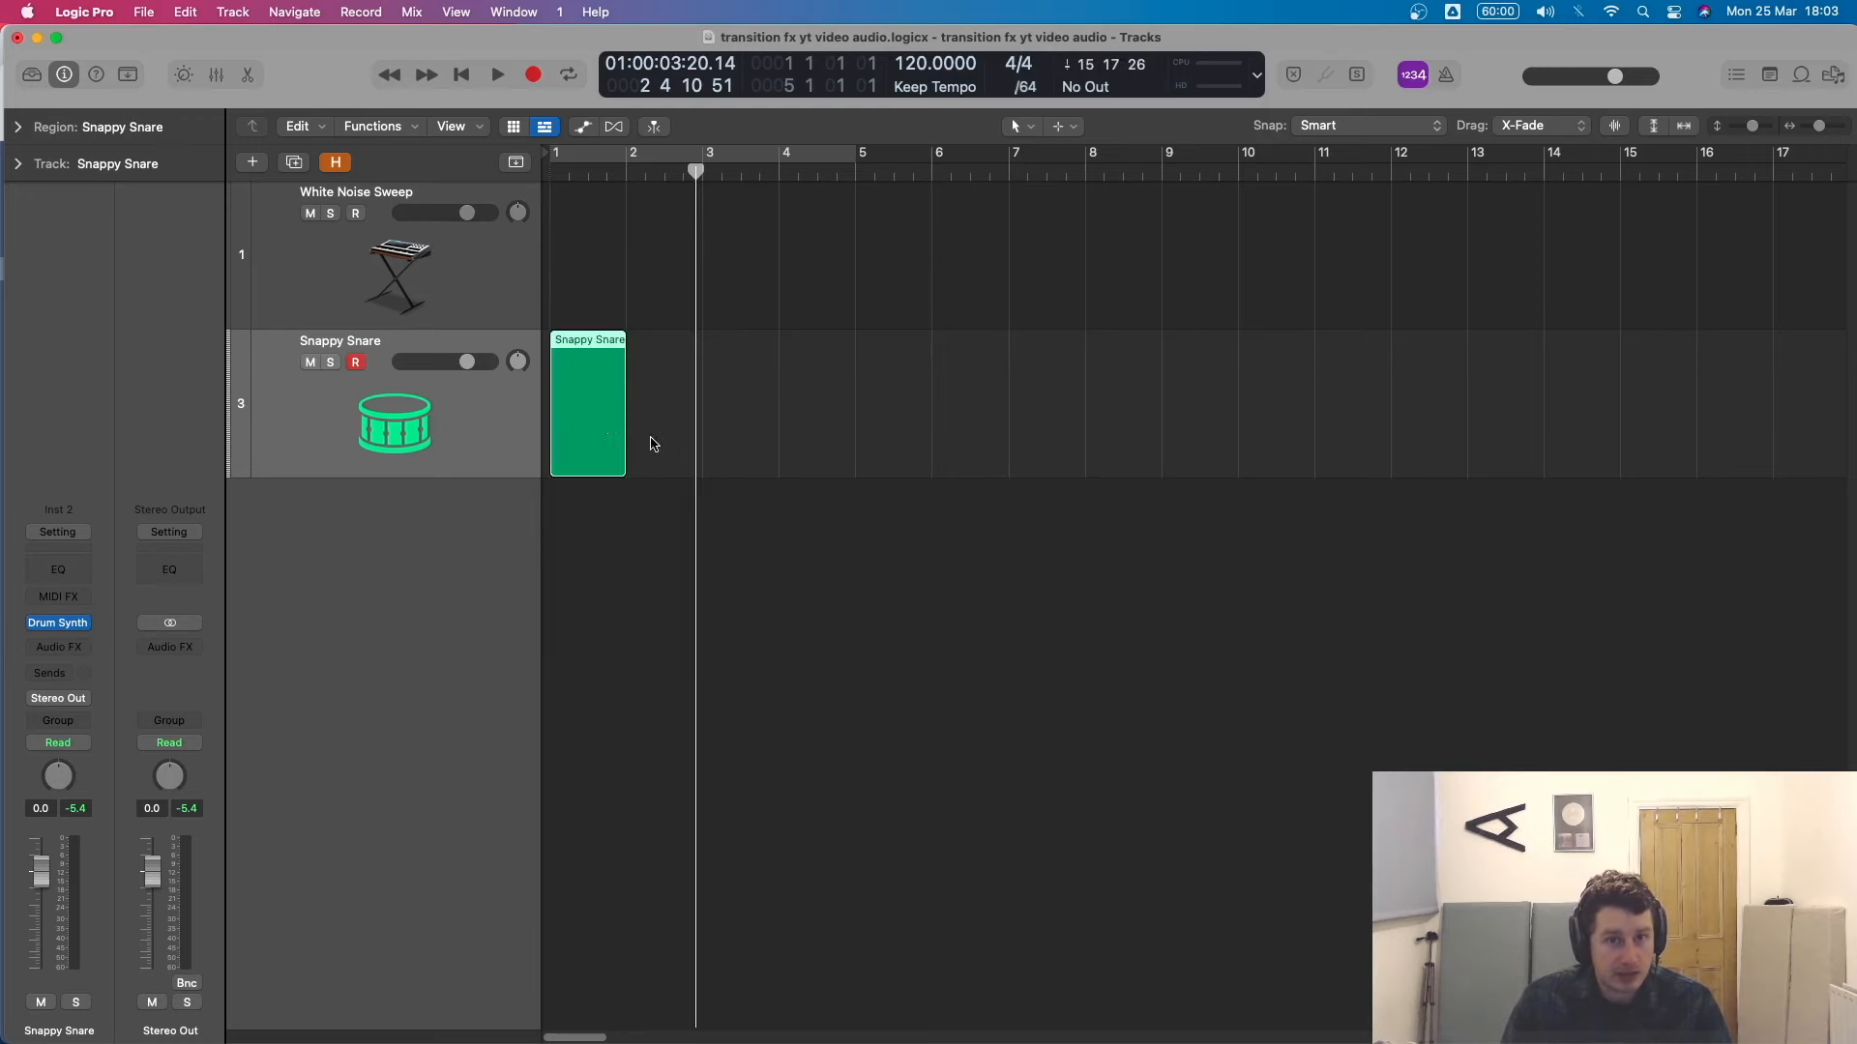
Open the Snappy Snare region in the Piano Roll and paint one bar of sixteenth notes on C3 with the Brush Tool.
double_click(574, 400)
drag(967, 957, 553, 806)
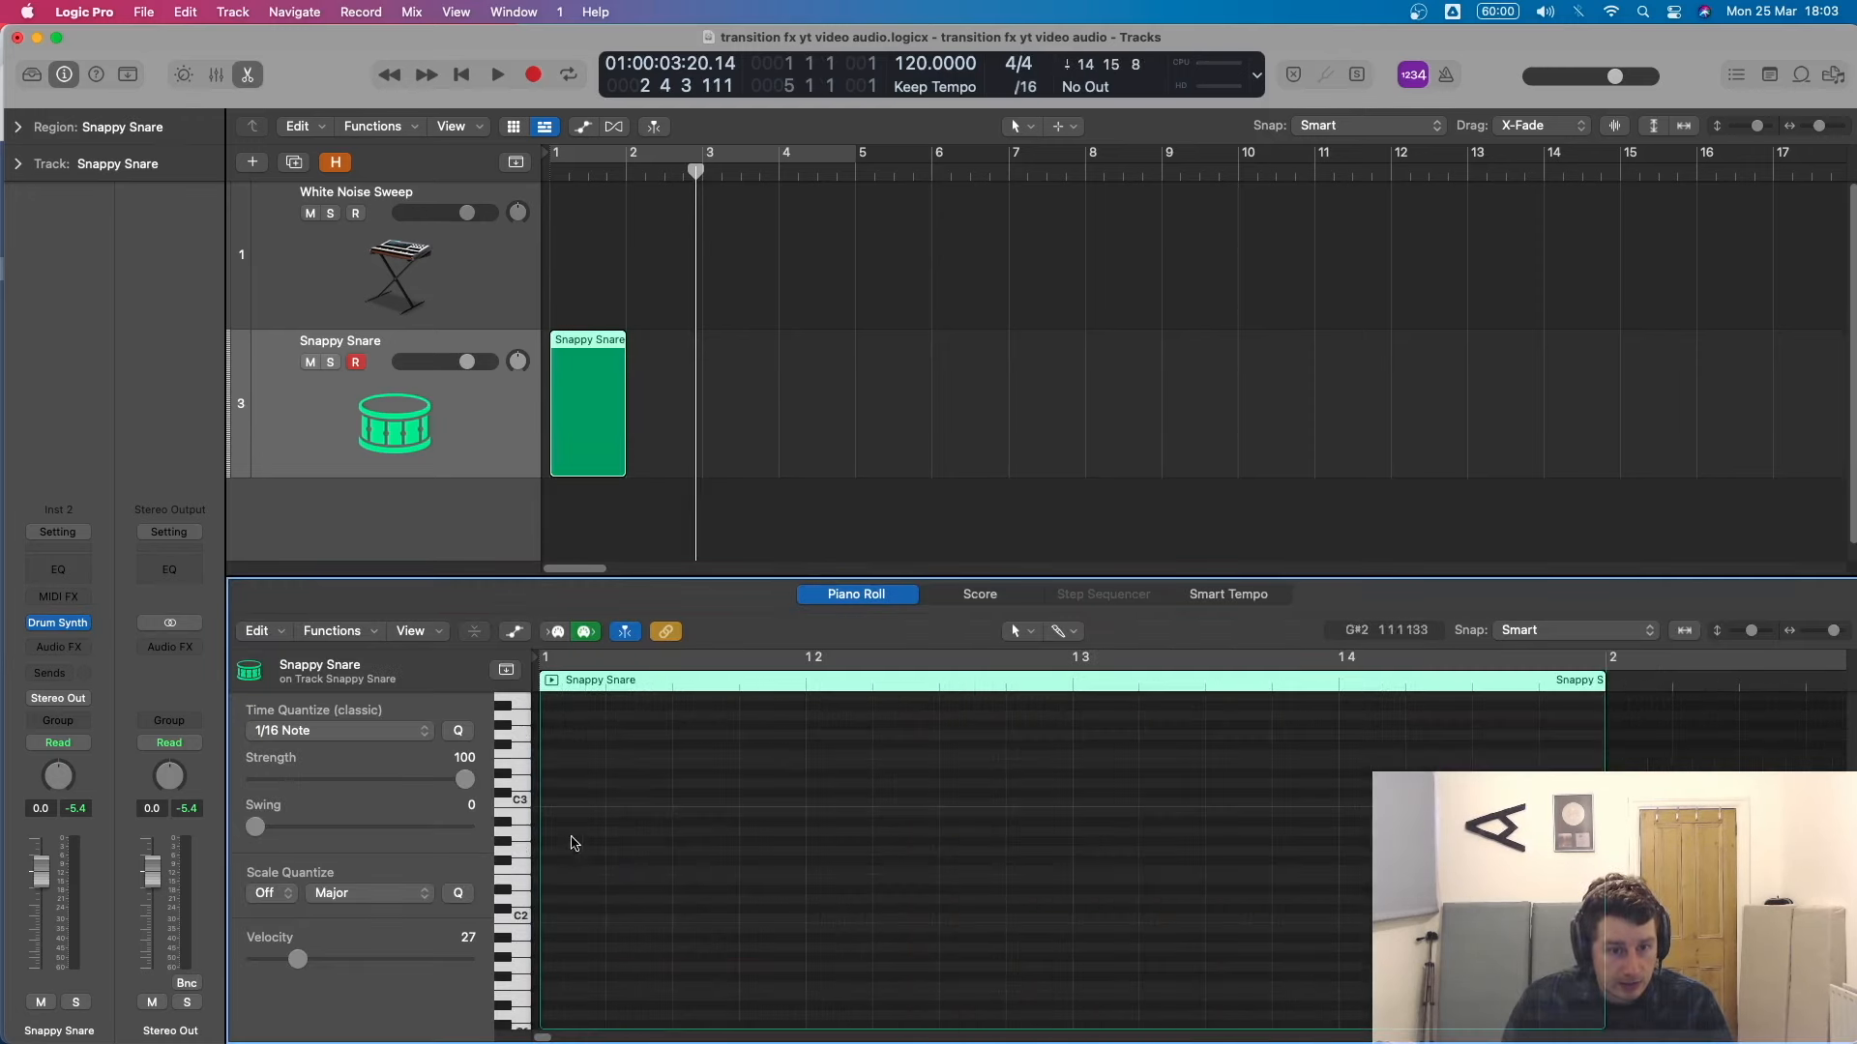
click(1064, 630)
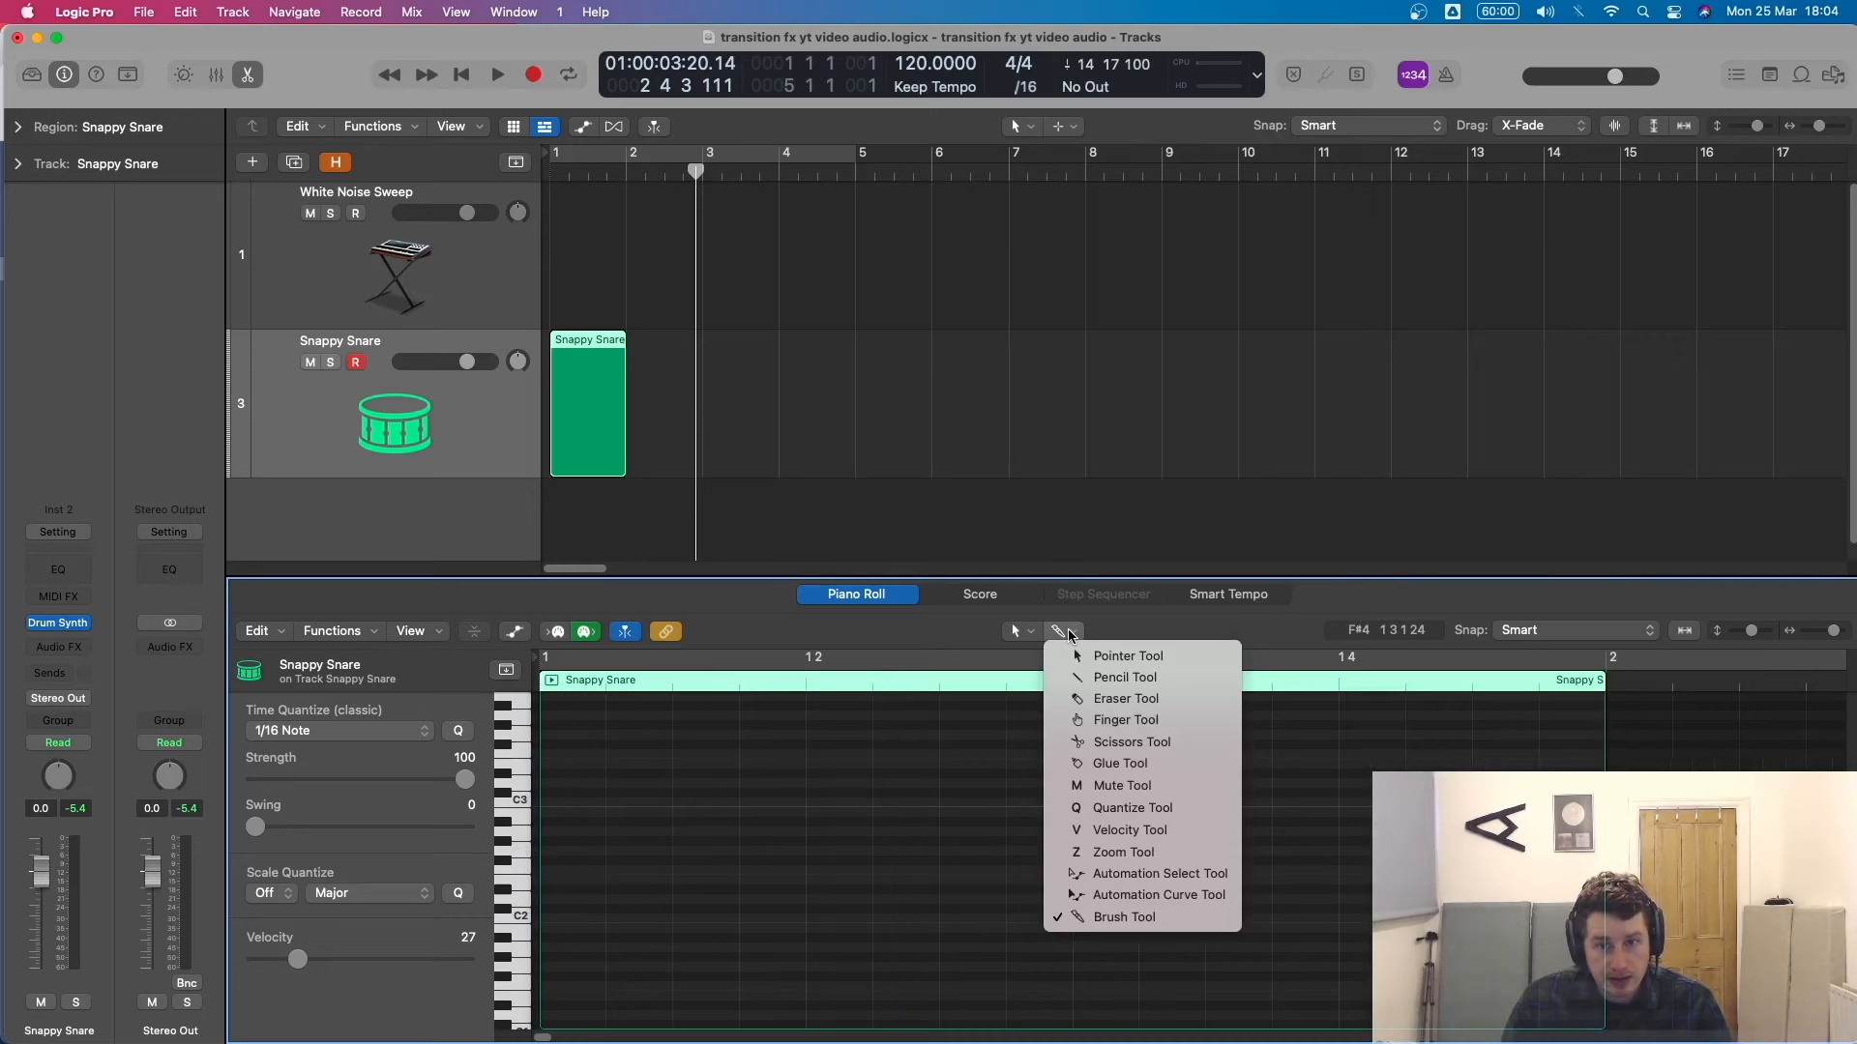
click(1112, 916)
drag(549, 801, 1561, 802)
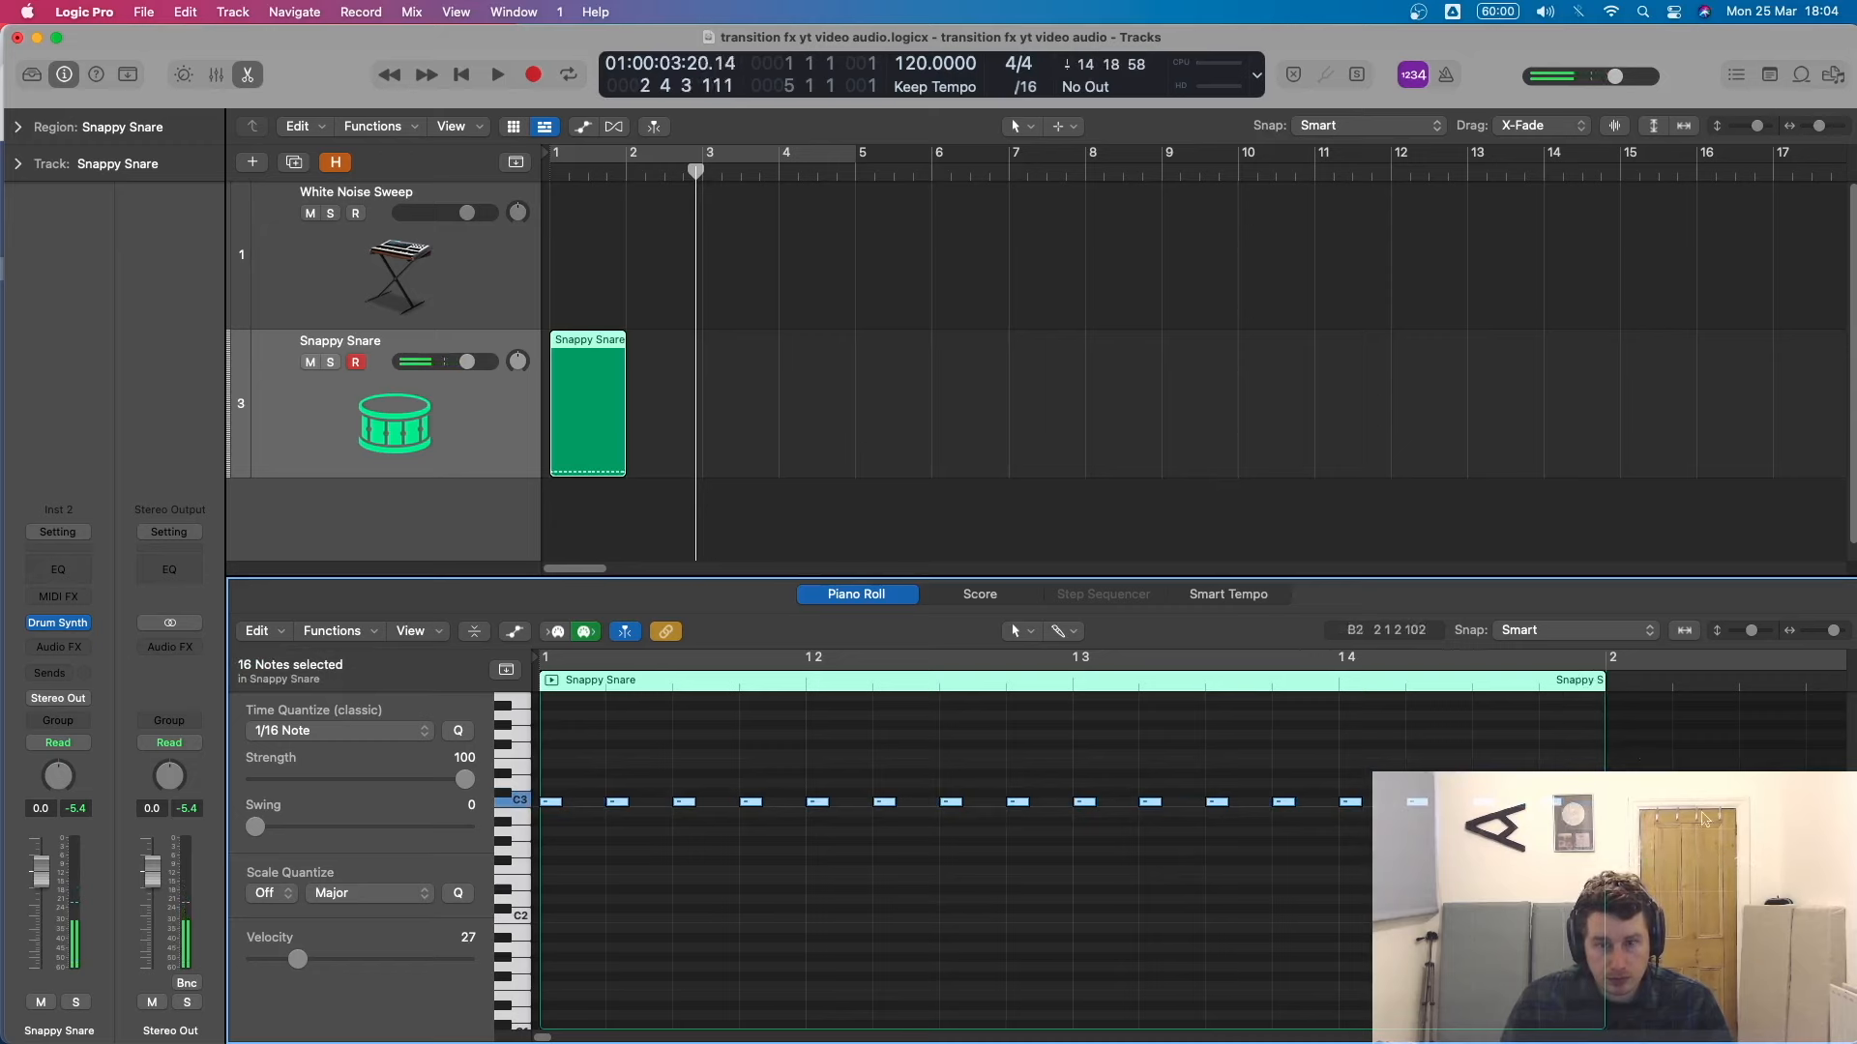
Play the bar of sixteenth-note snare hits from the start of the project.
key(Return)
key(space)
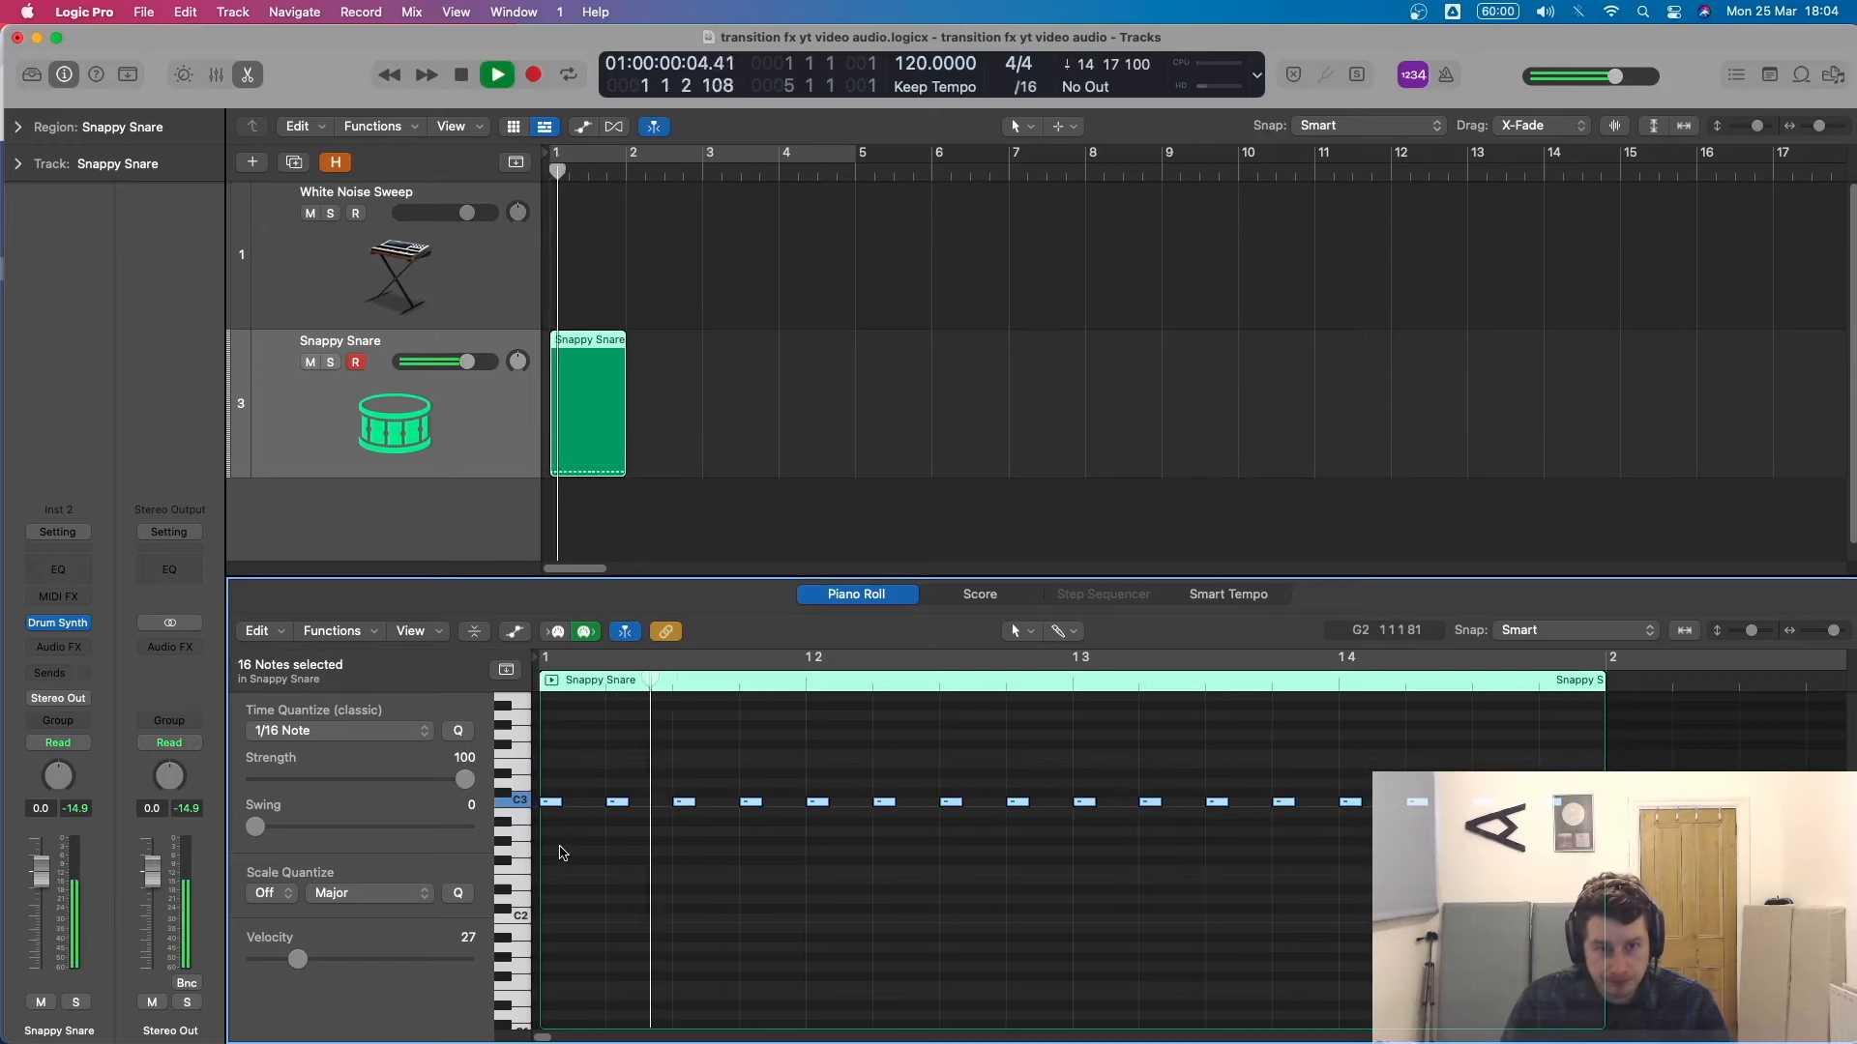
key(space)
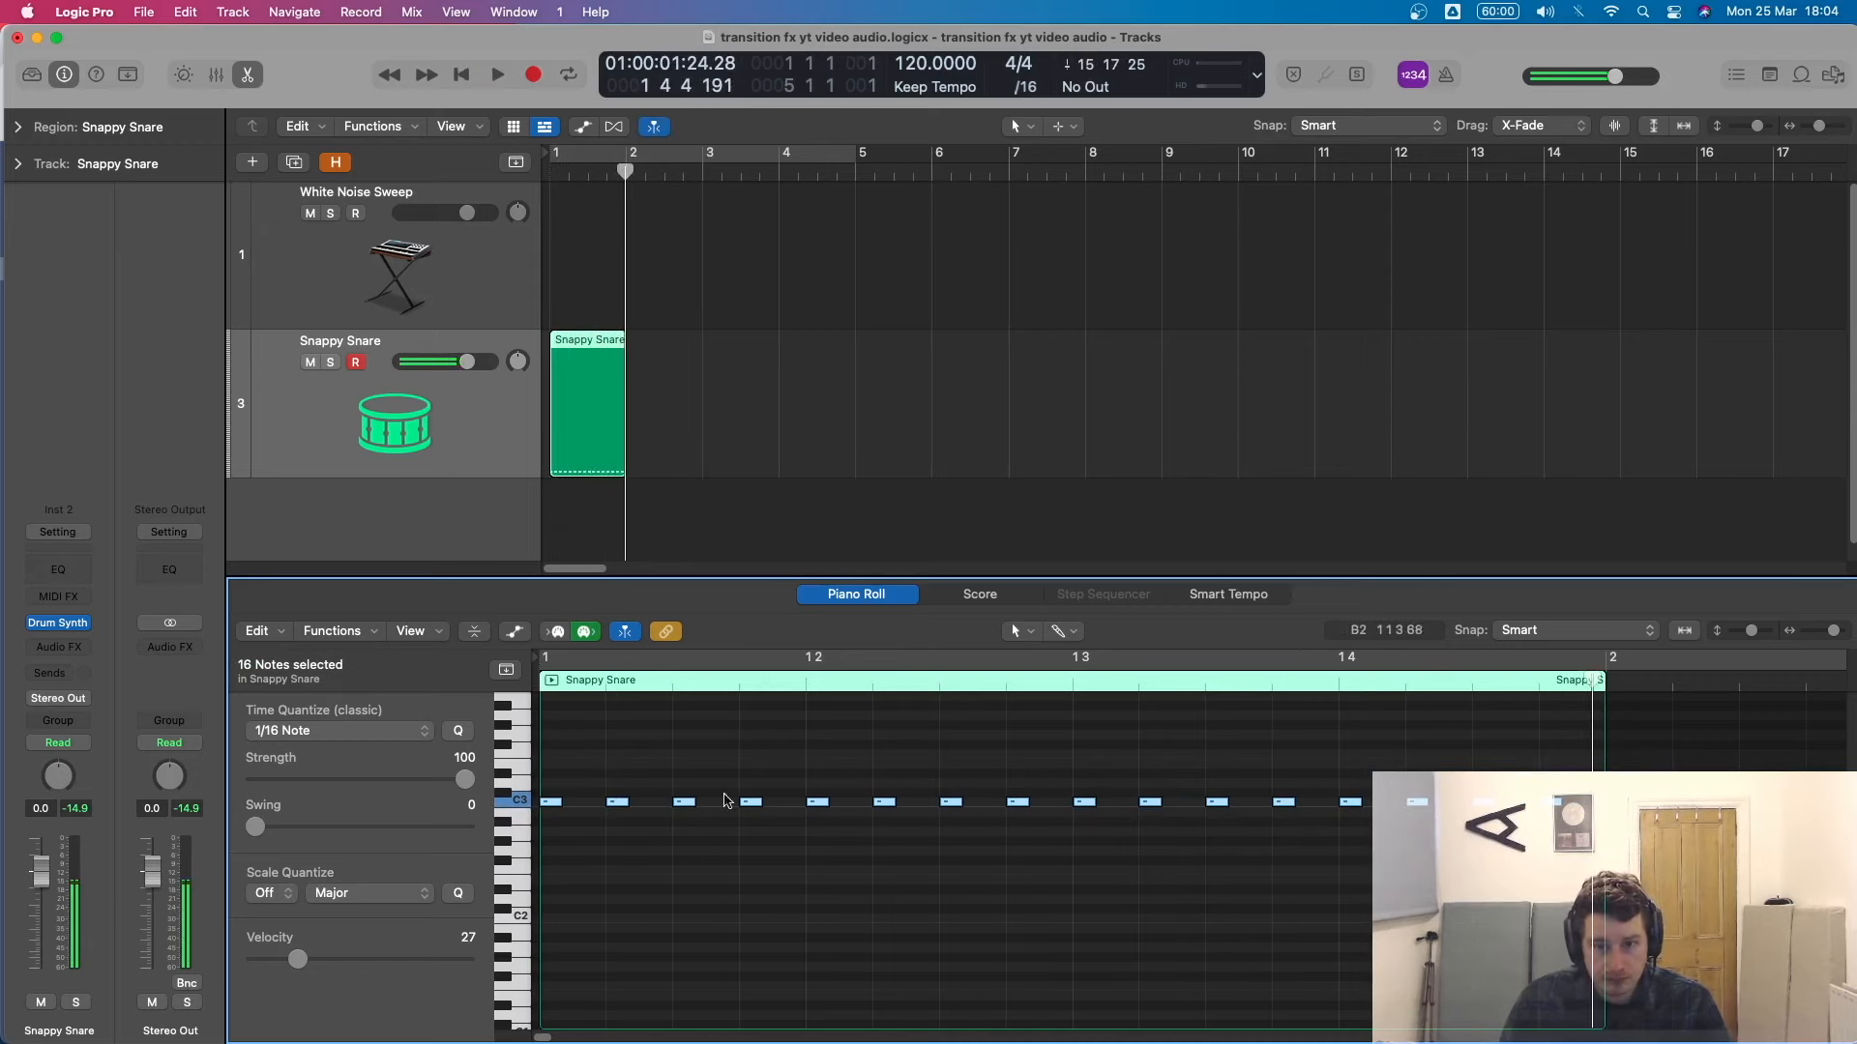
Delete every second sixteenth note in the first two beats of the bar and play the region from the start.
click(617, 801)
key(Delete)
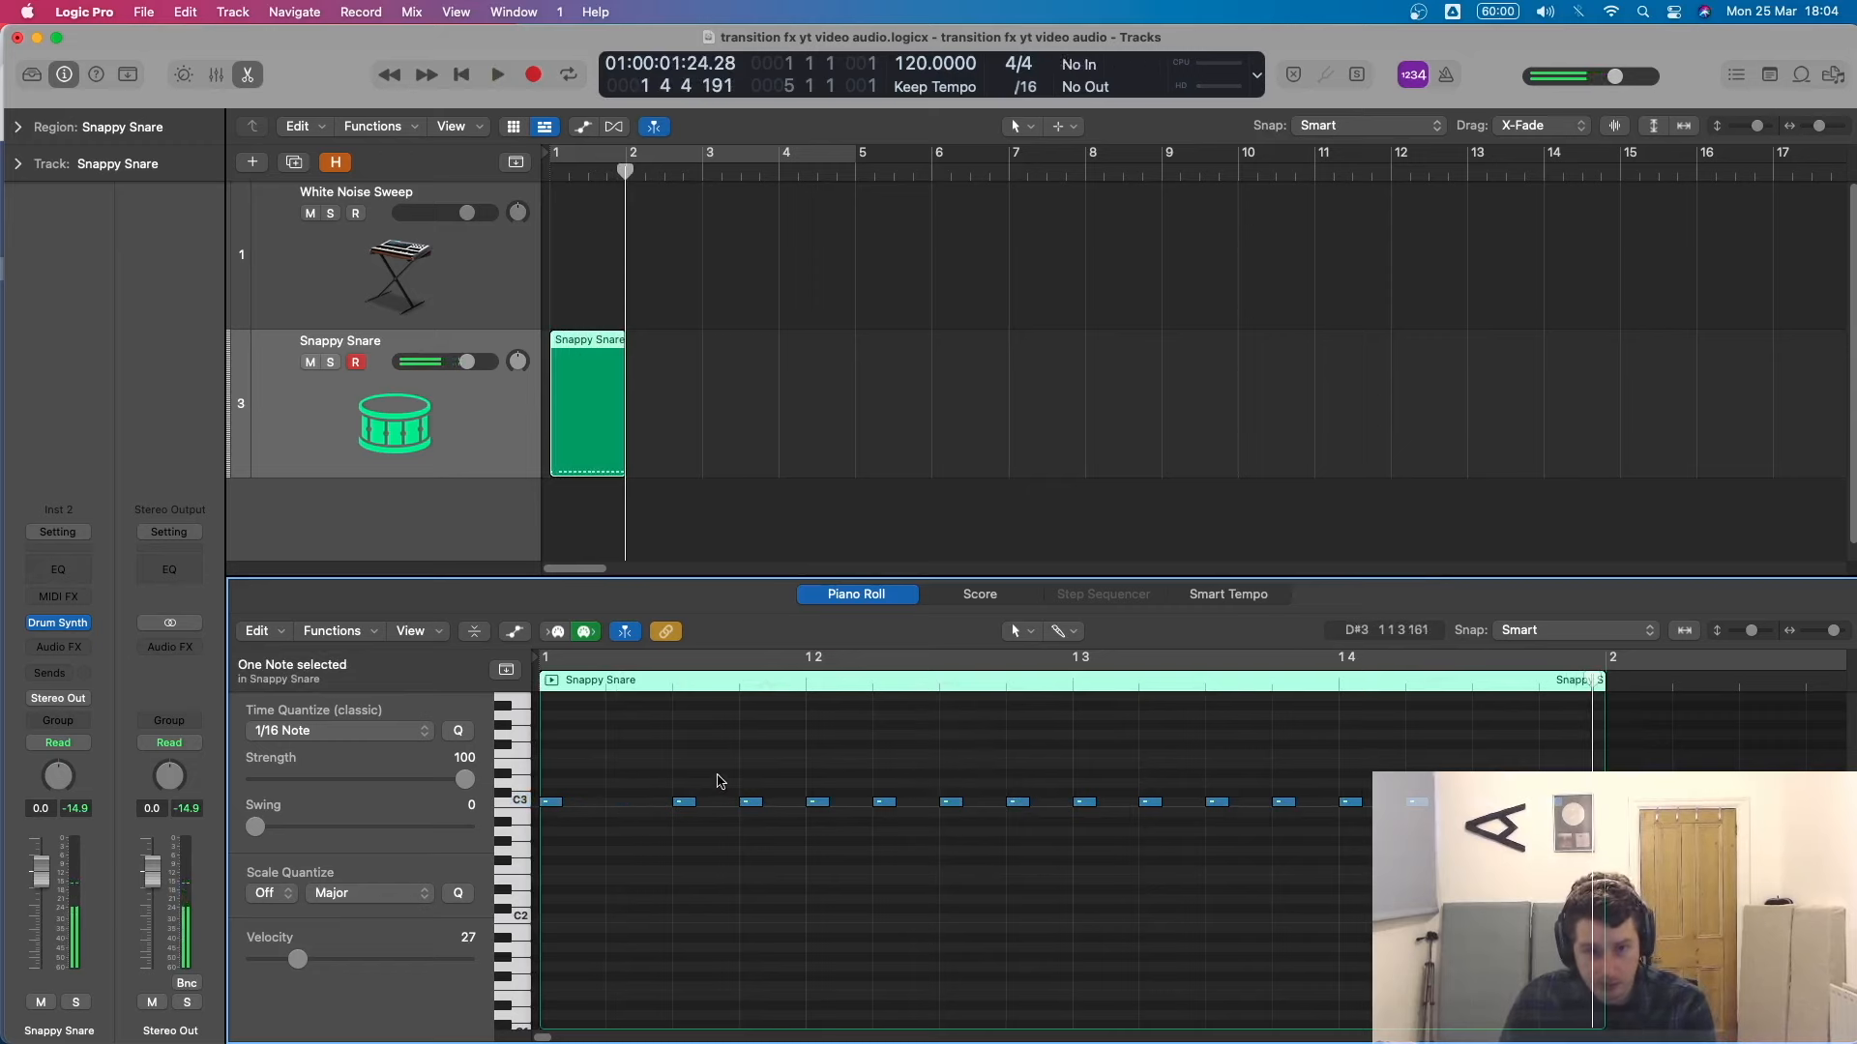
key(Delete)
drag(887, 825, 886, 826)
key(Delete)
drag(1052, 764, 1021, 839)
key(Delete)
key(Return)
key(space)
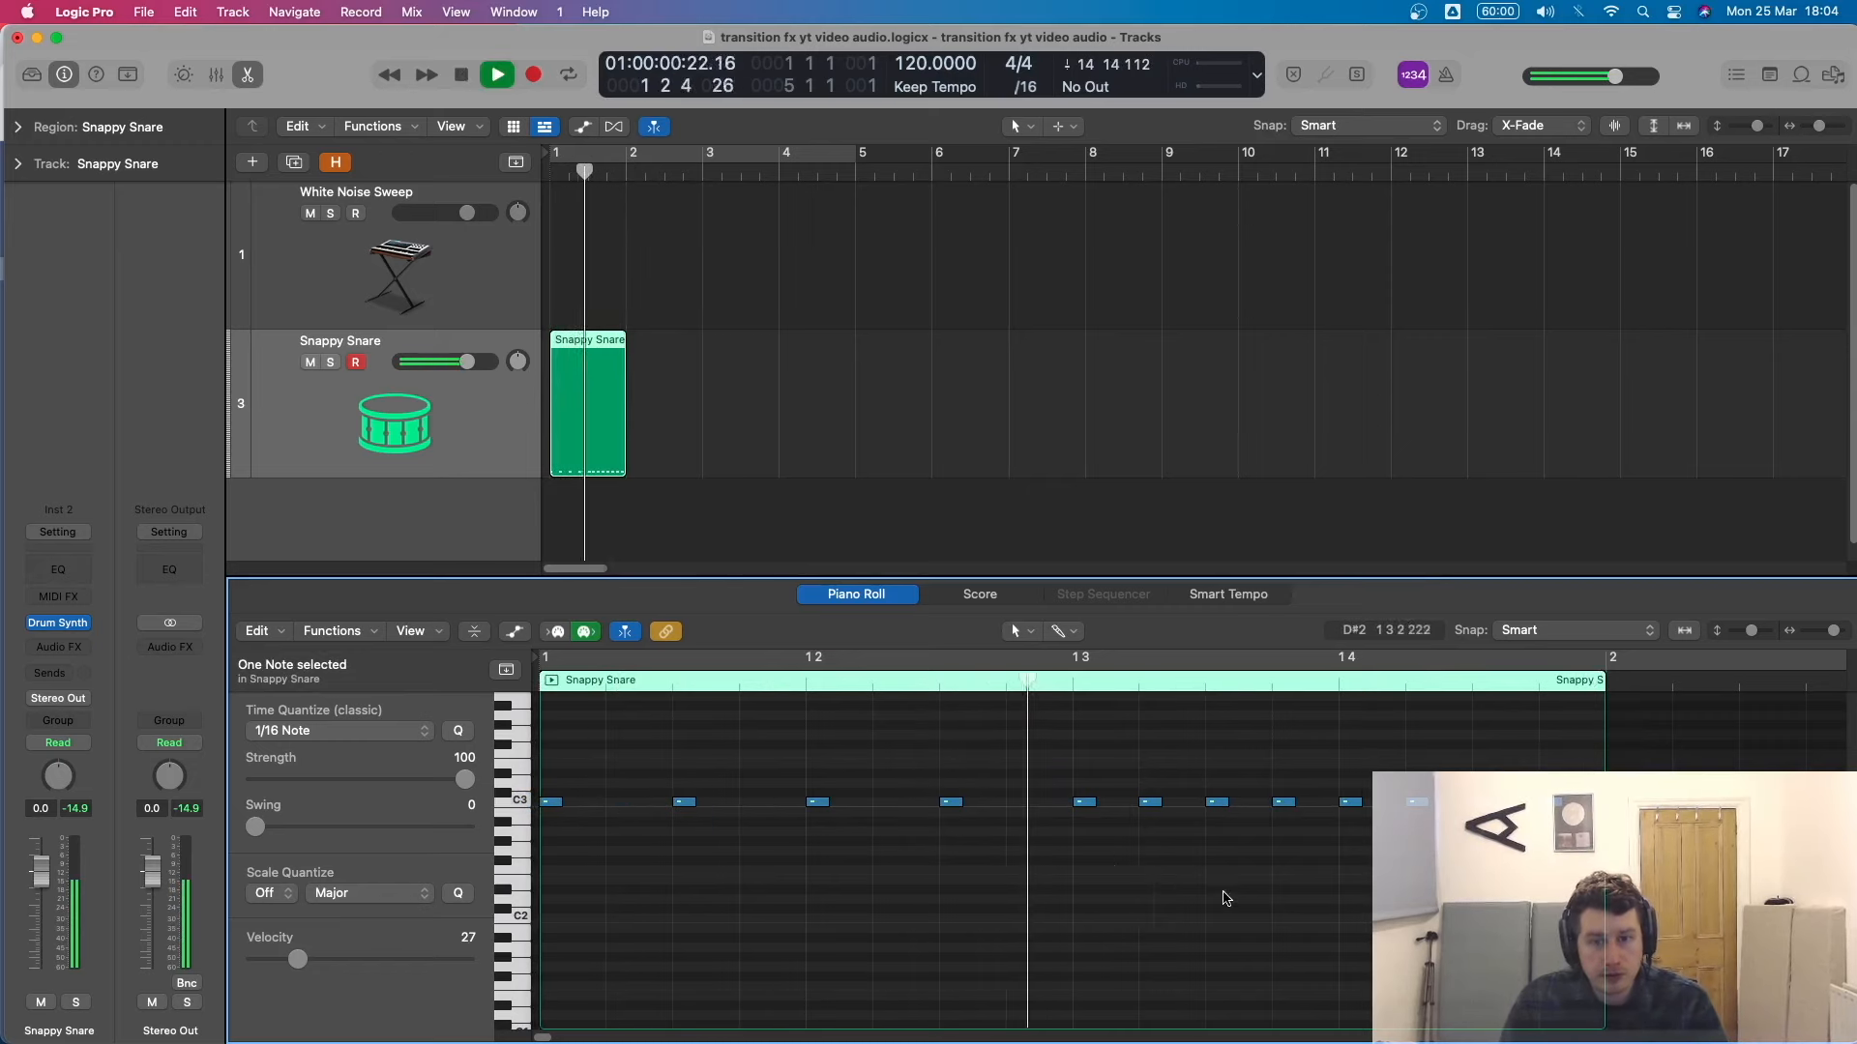
key(space)
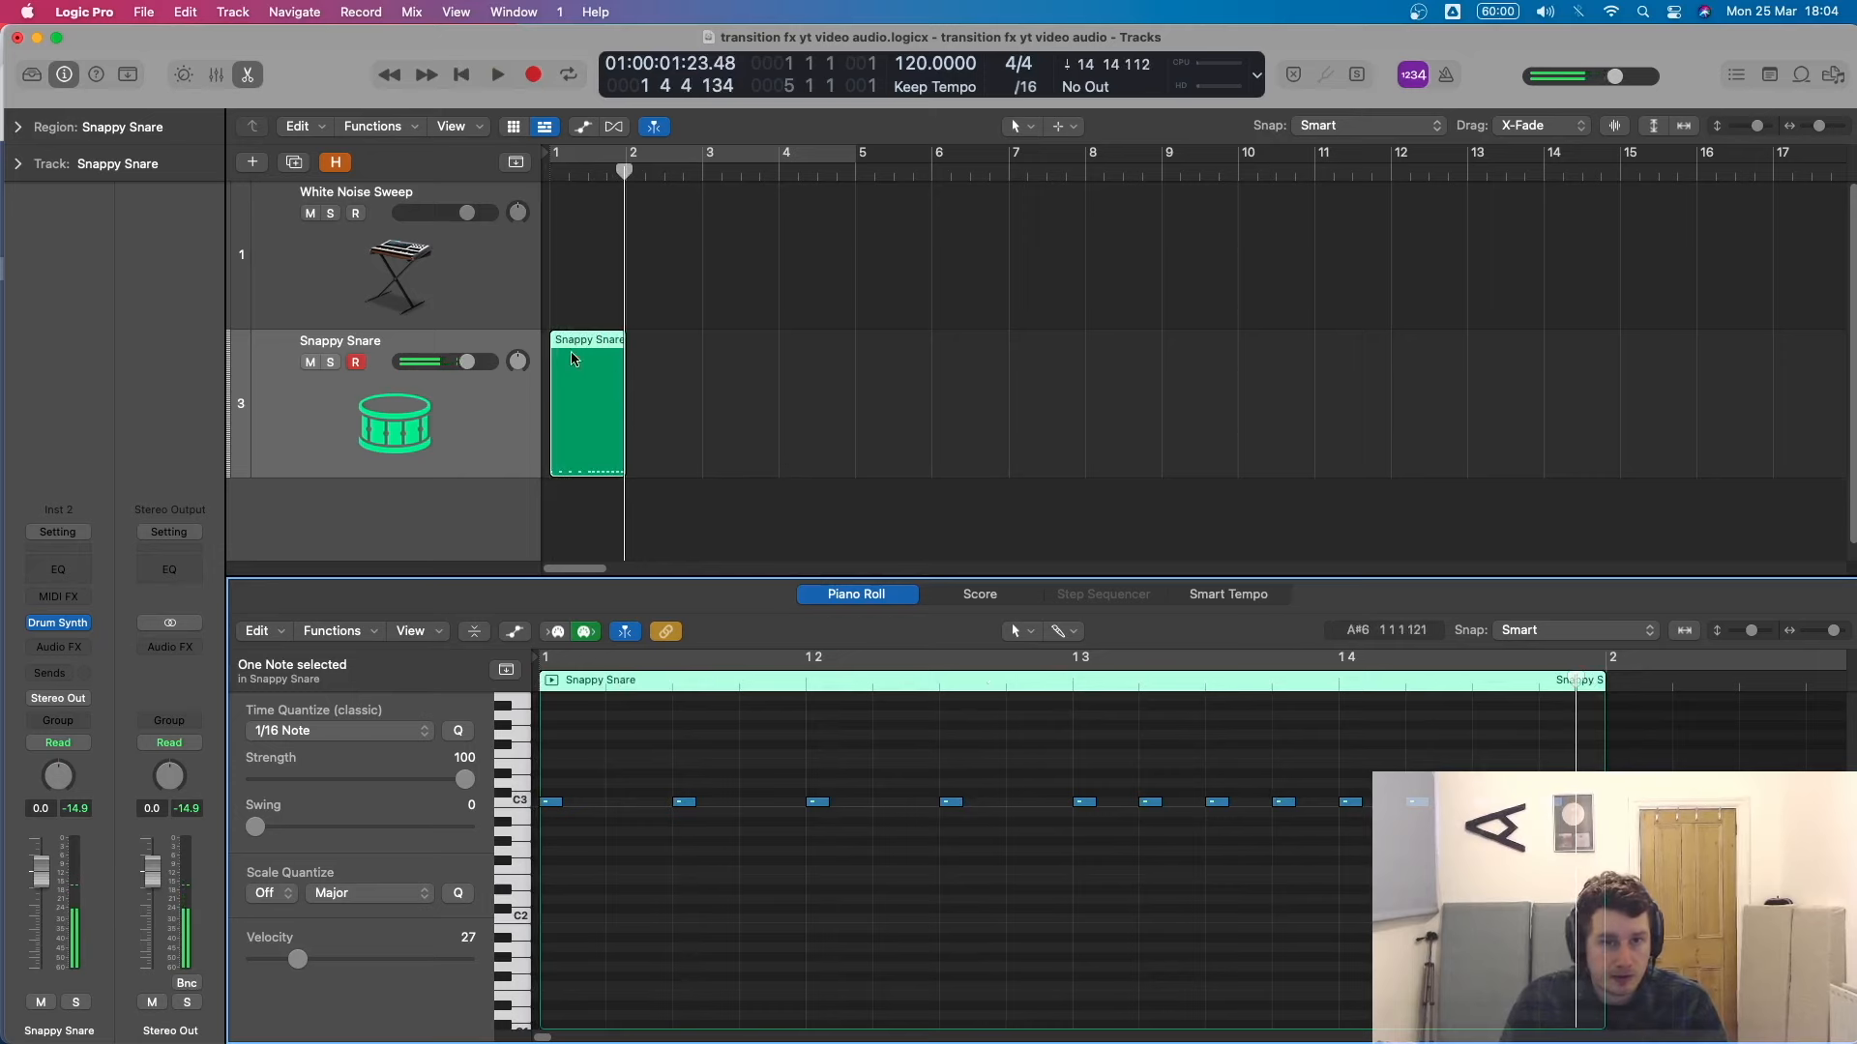
Copy the Snappy Snare region to bar 2 and replace its sparse first half so the whole bar has sixteenth notes on C3.
drag(573, 359, 649, 358)
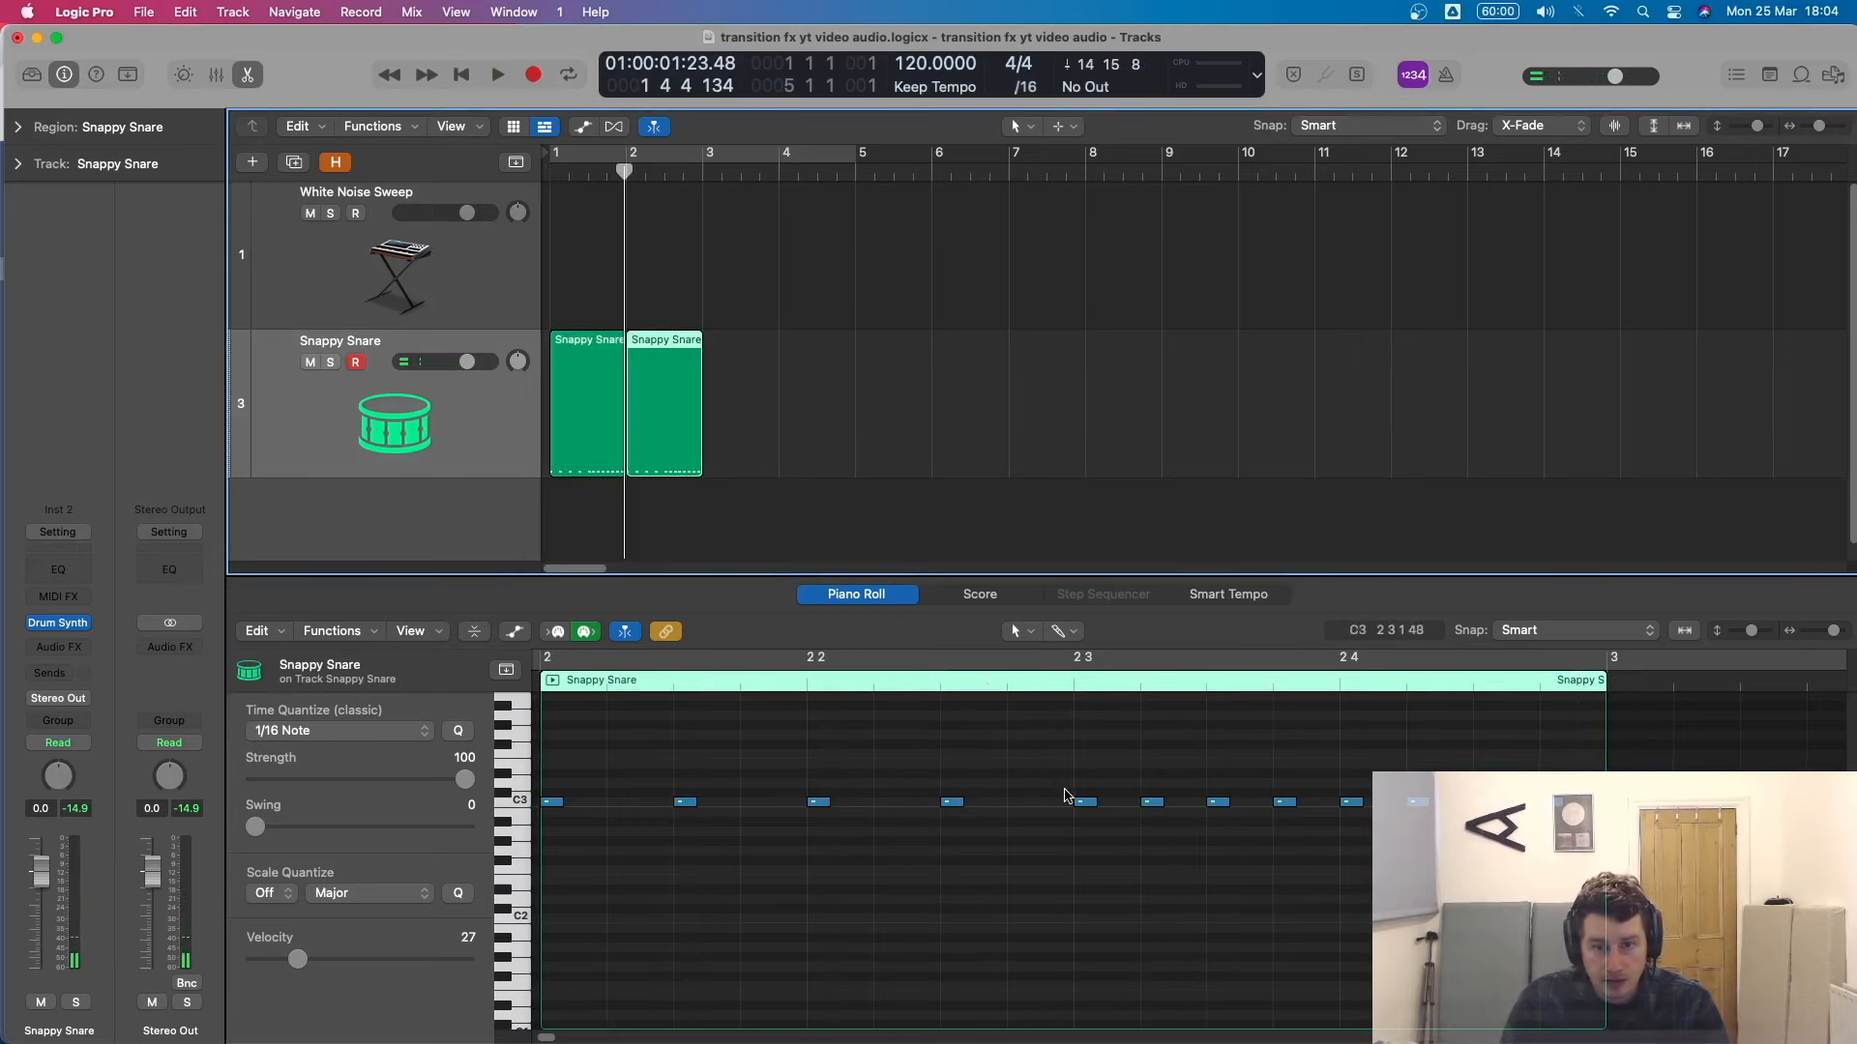
drag(1027, 779, 546, 840)
key(Delete)
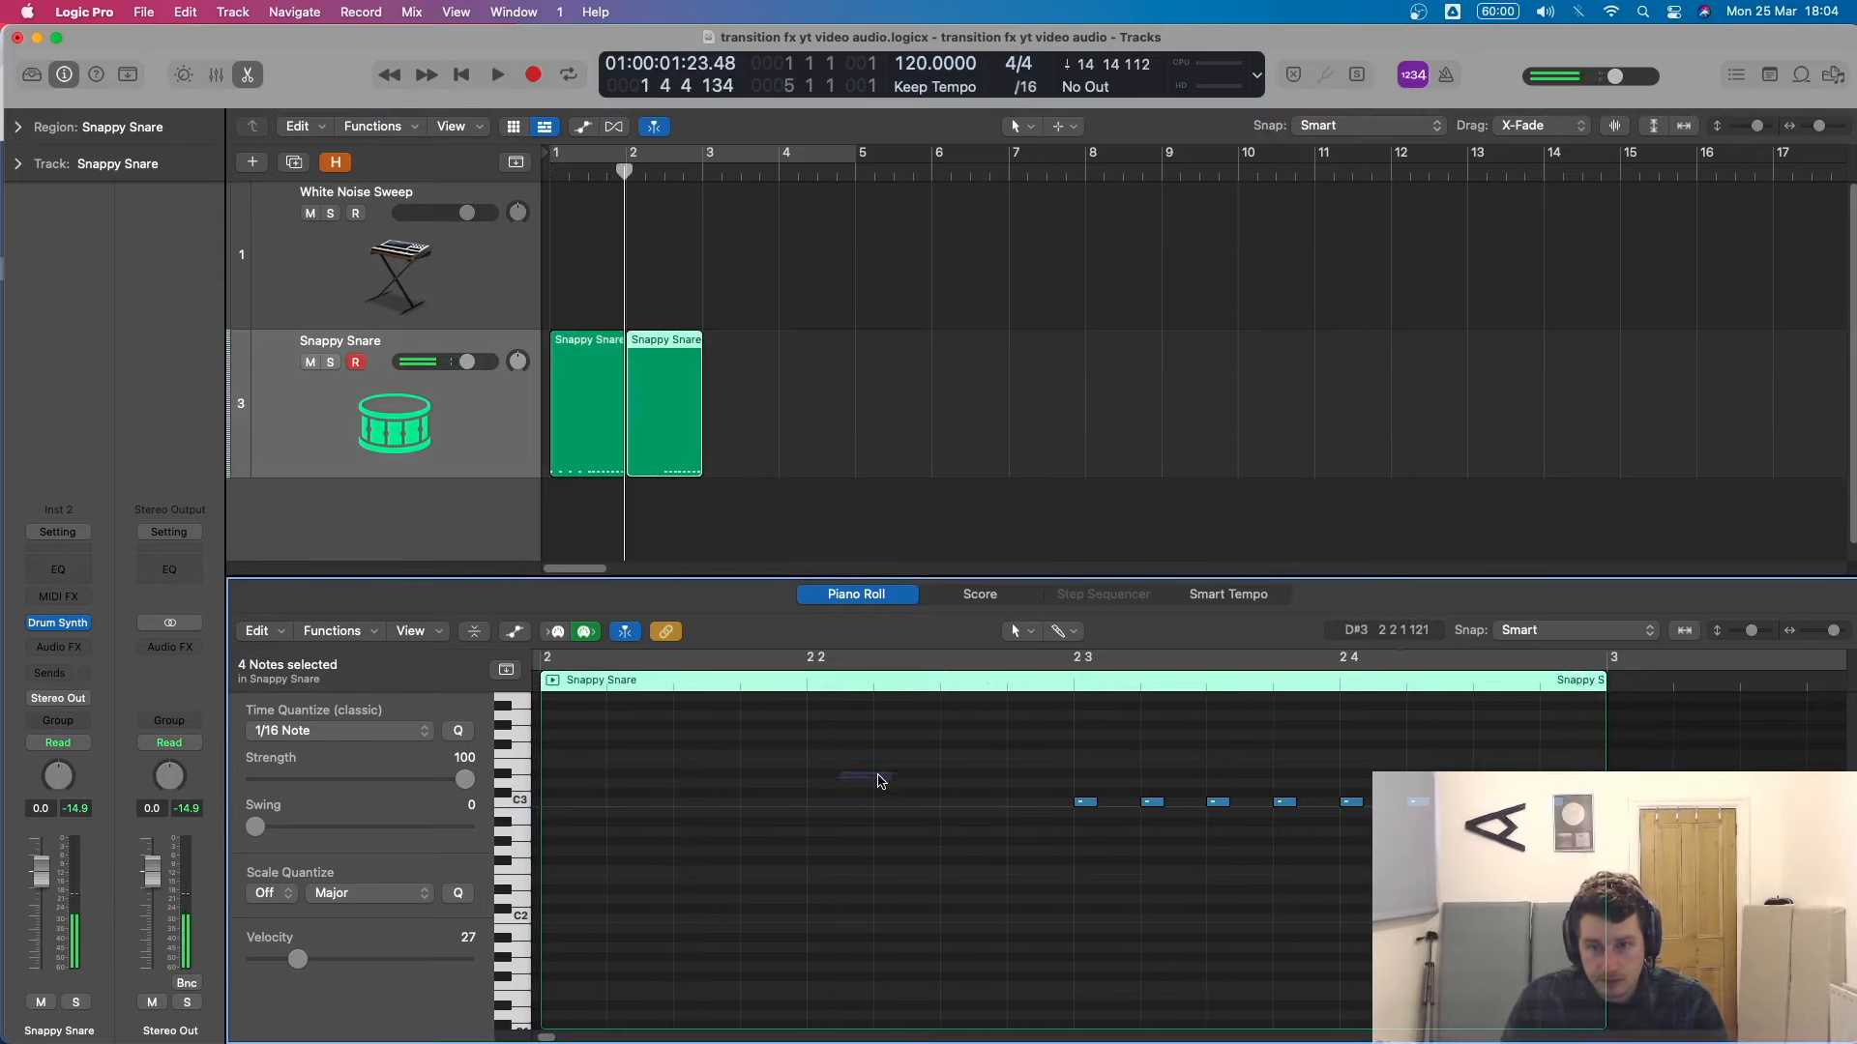
drag(880, 781, 1369, 847)
drag(1086, 801, 1372, 871)
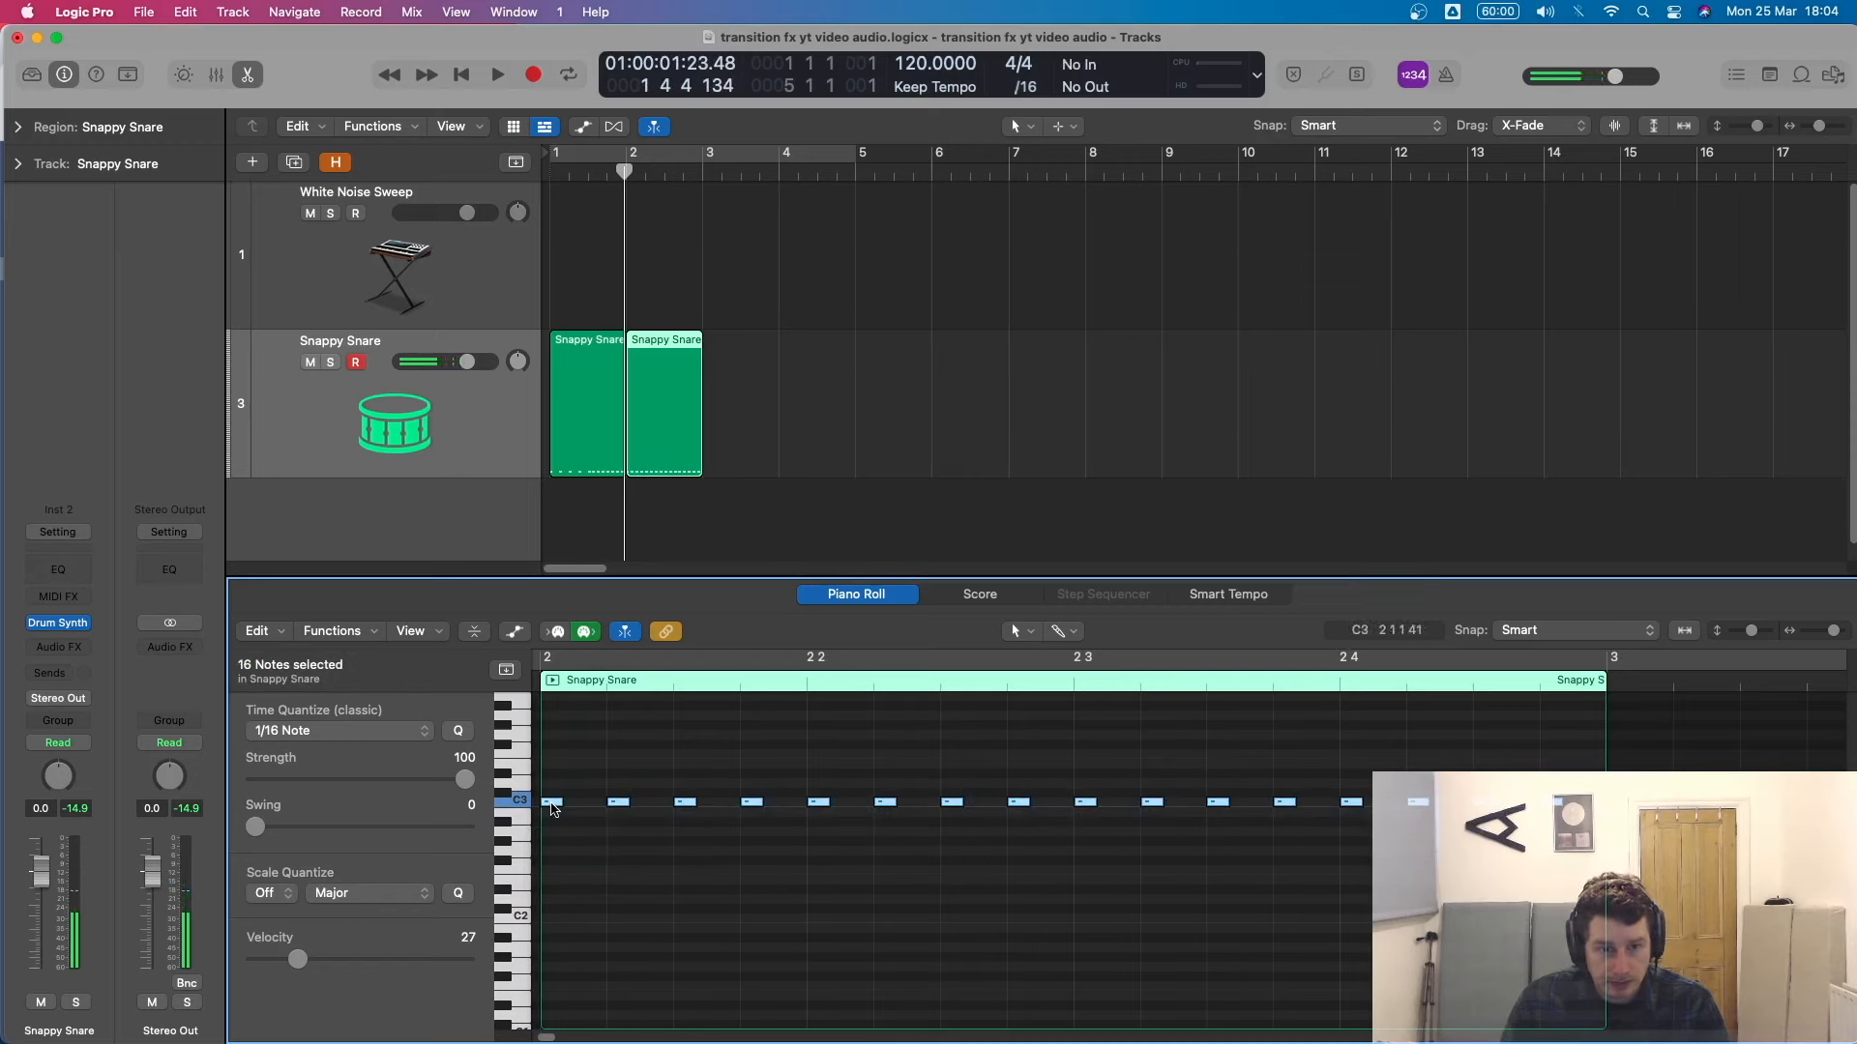
Set the bar 2 notes to velocity 67, copy them a thirty-second note later at velocity 43, and play the roll from bar 1.
drag(298, 960, 368, 961)
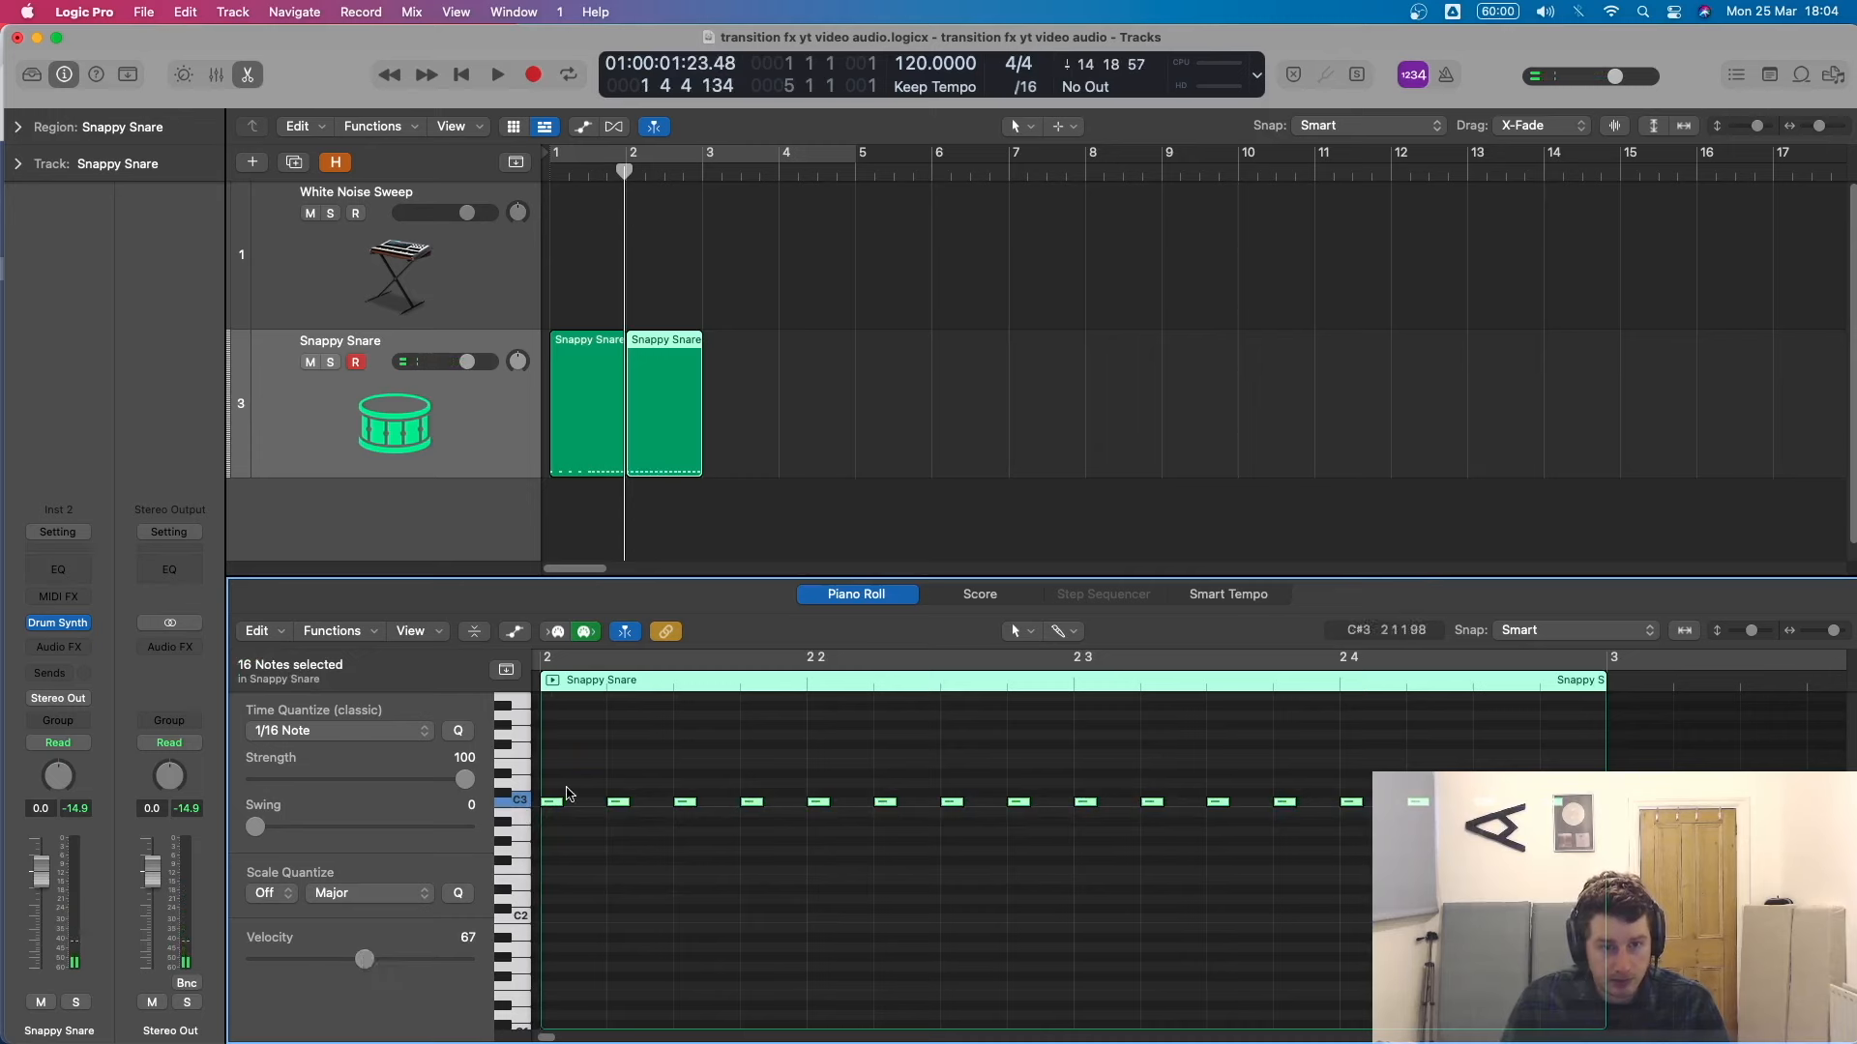
drag(550, 806, 584, 806)
drag(364, 959, 329, 960)
key(Return)
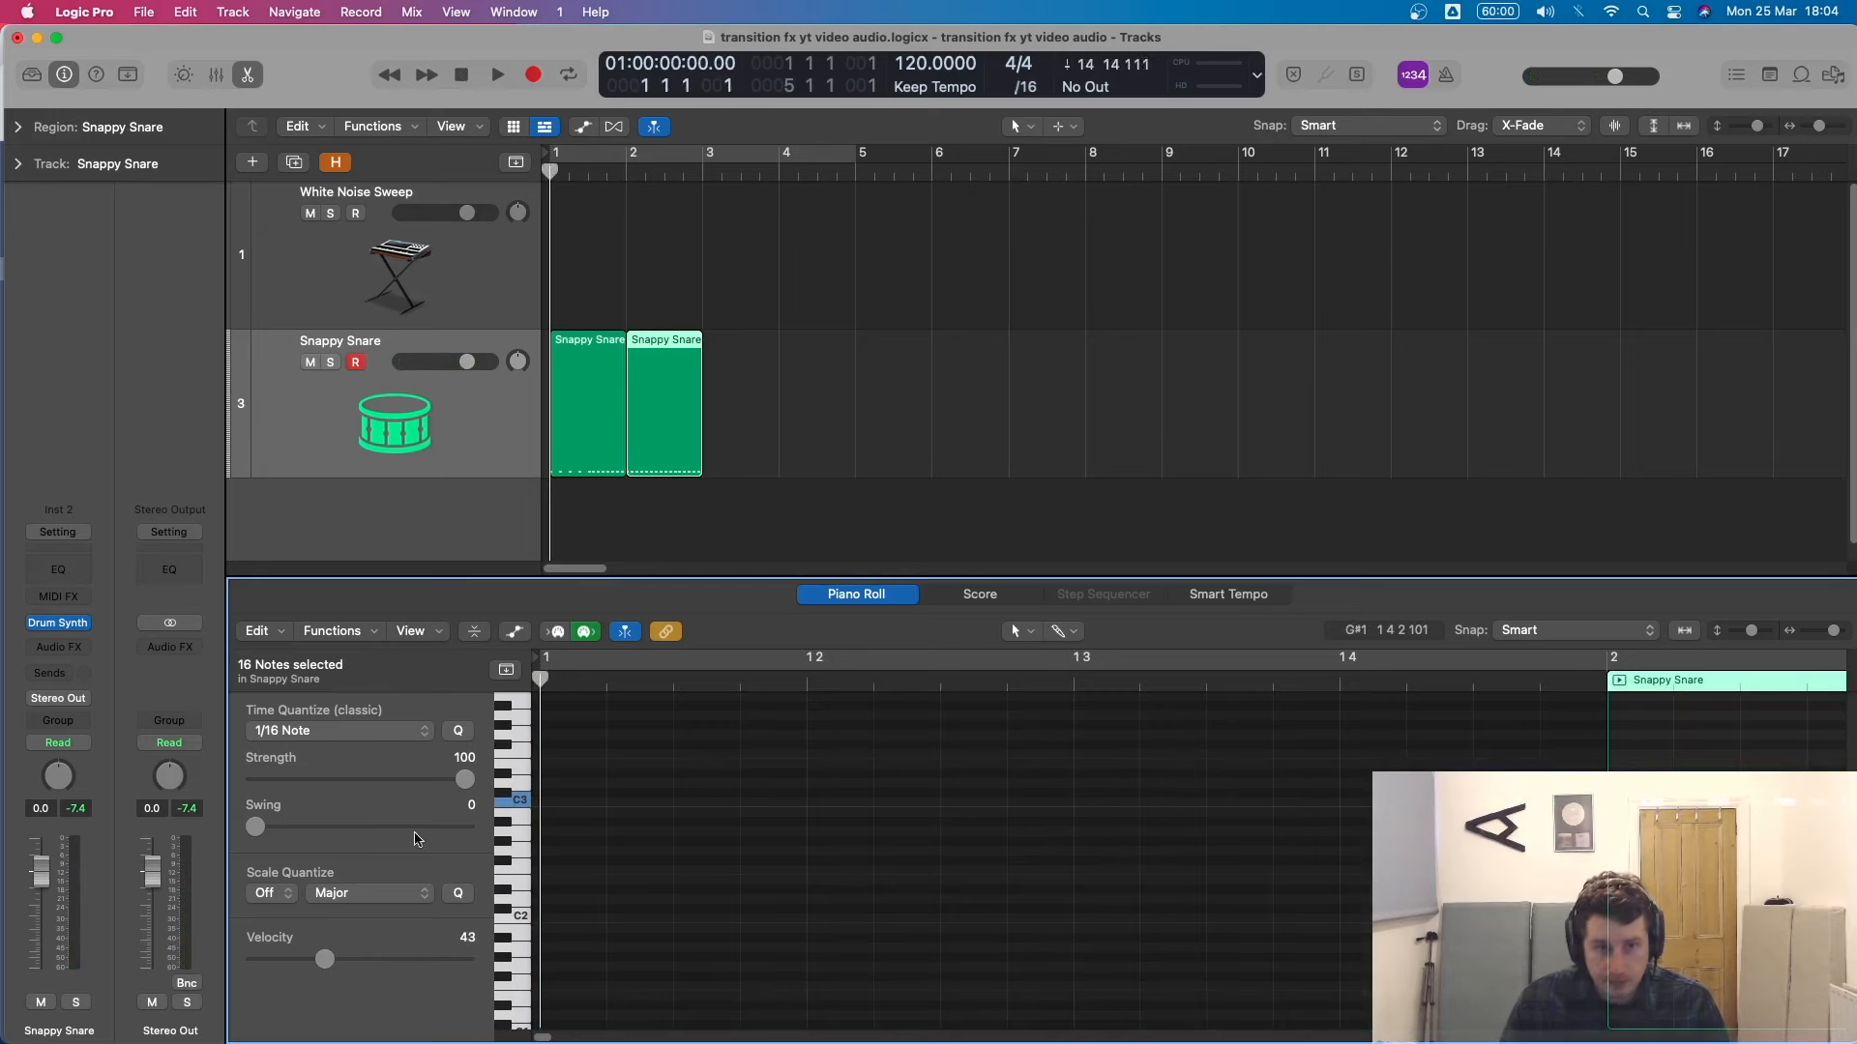
key(space)
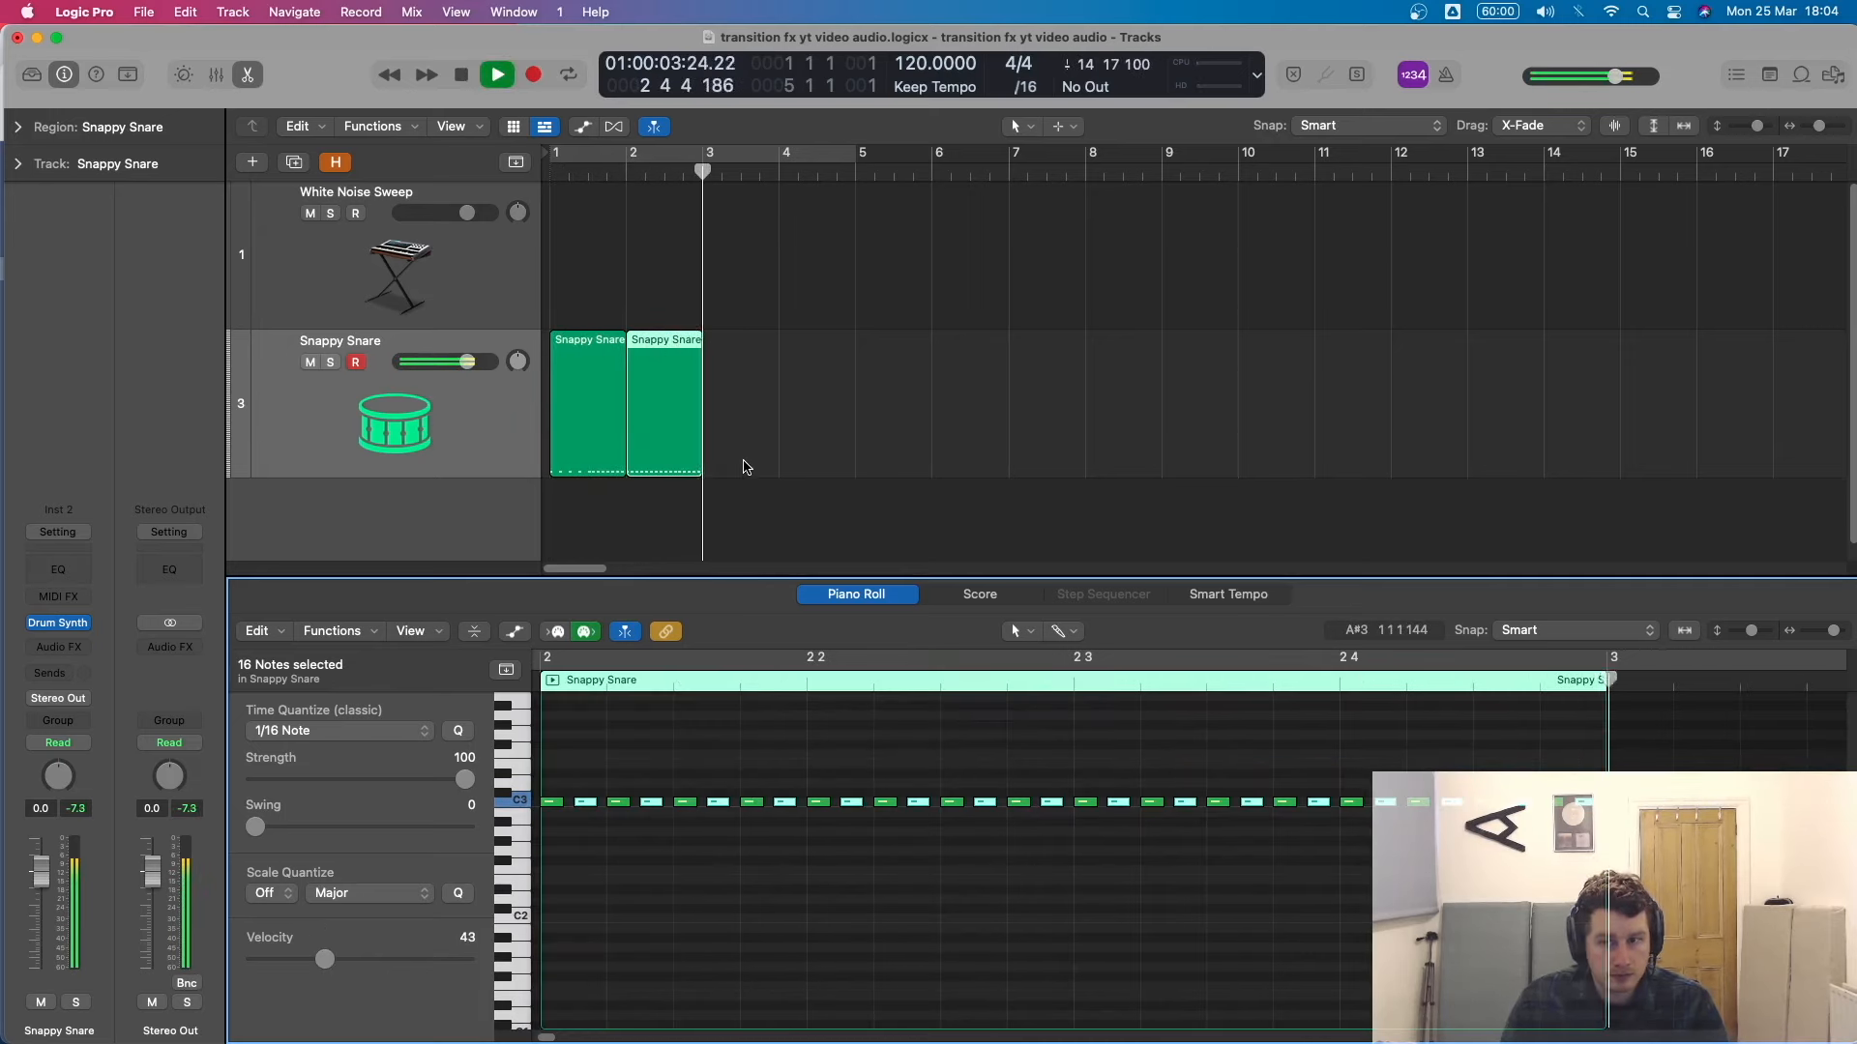
key(space)
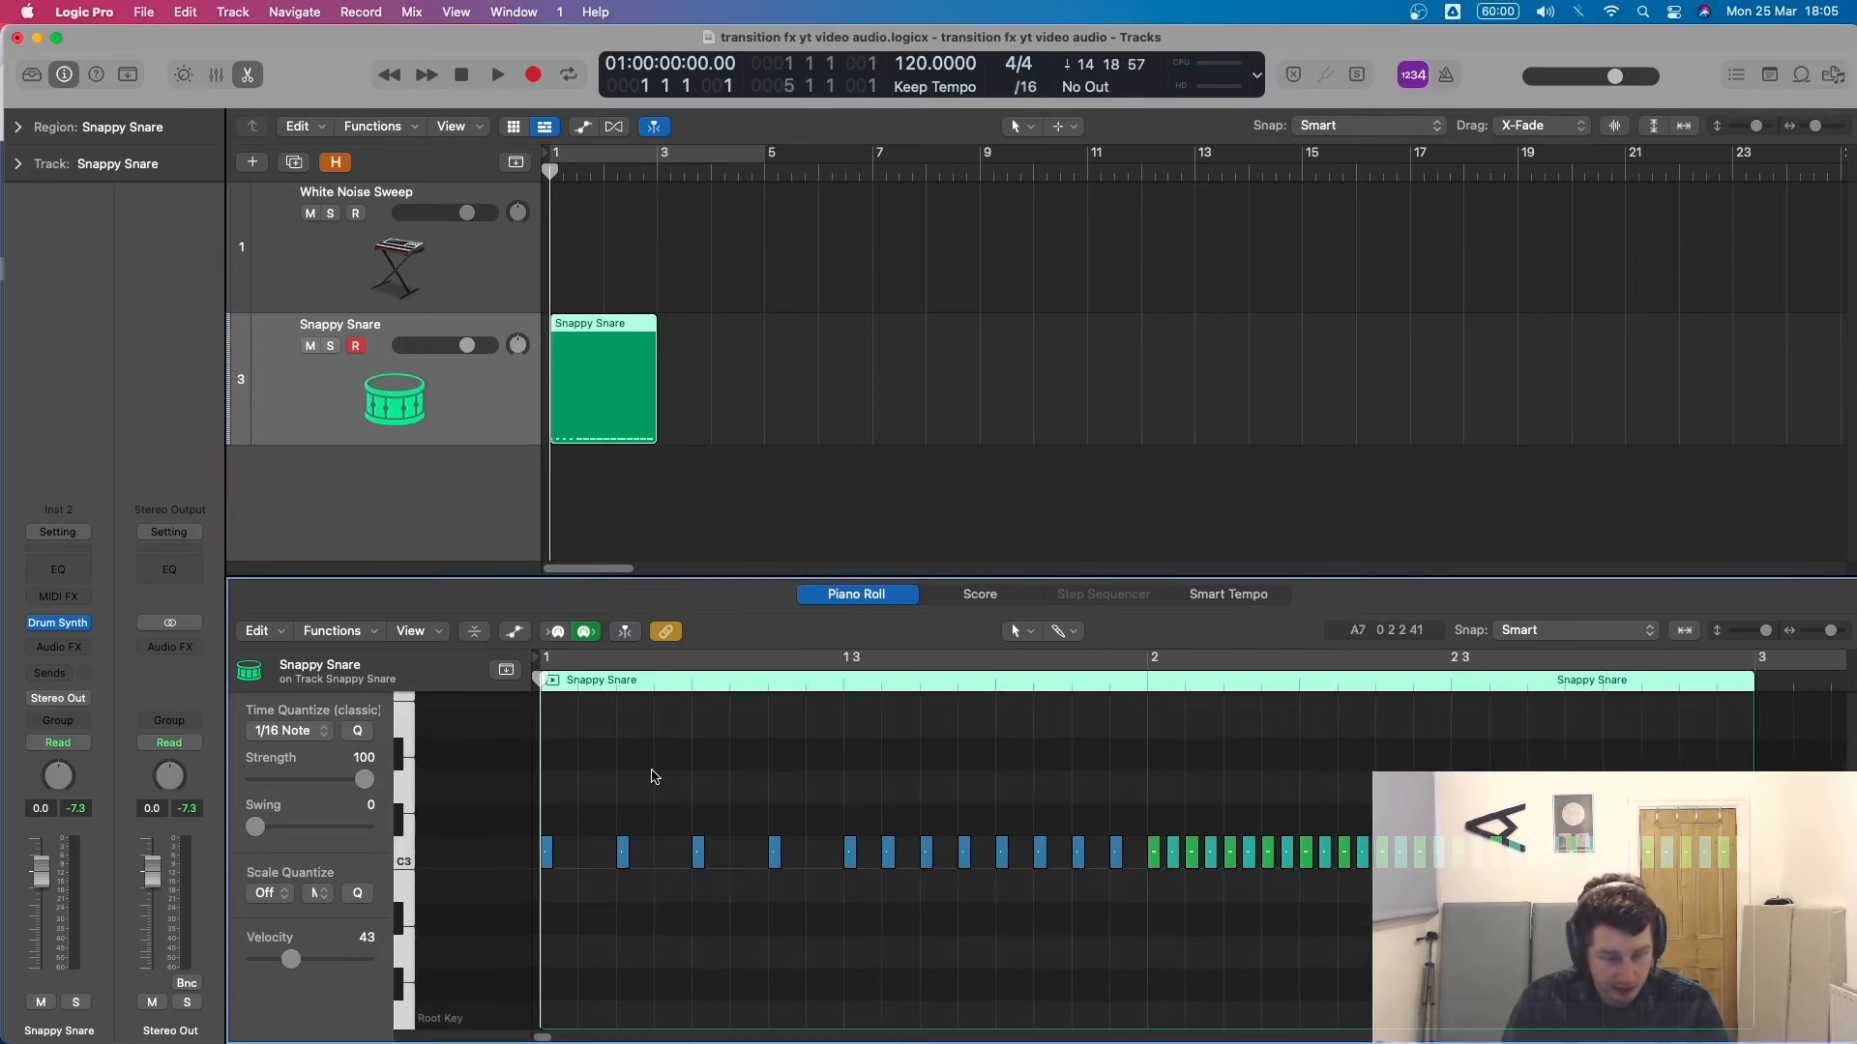
Select all notes of the joined two-bar region and apply the Crescendo MIDI Transform with velocities from 1 to 127.
key(super+a)
click(368, 633)
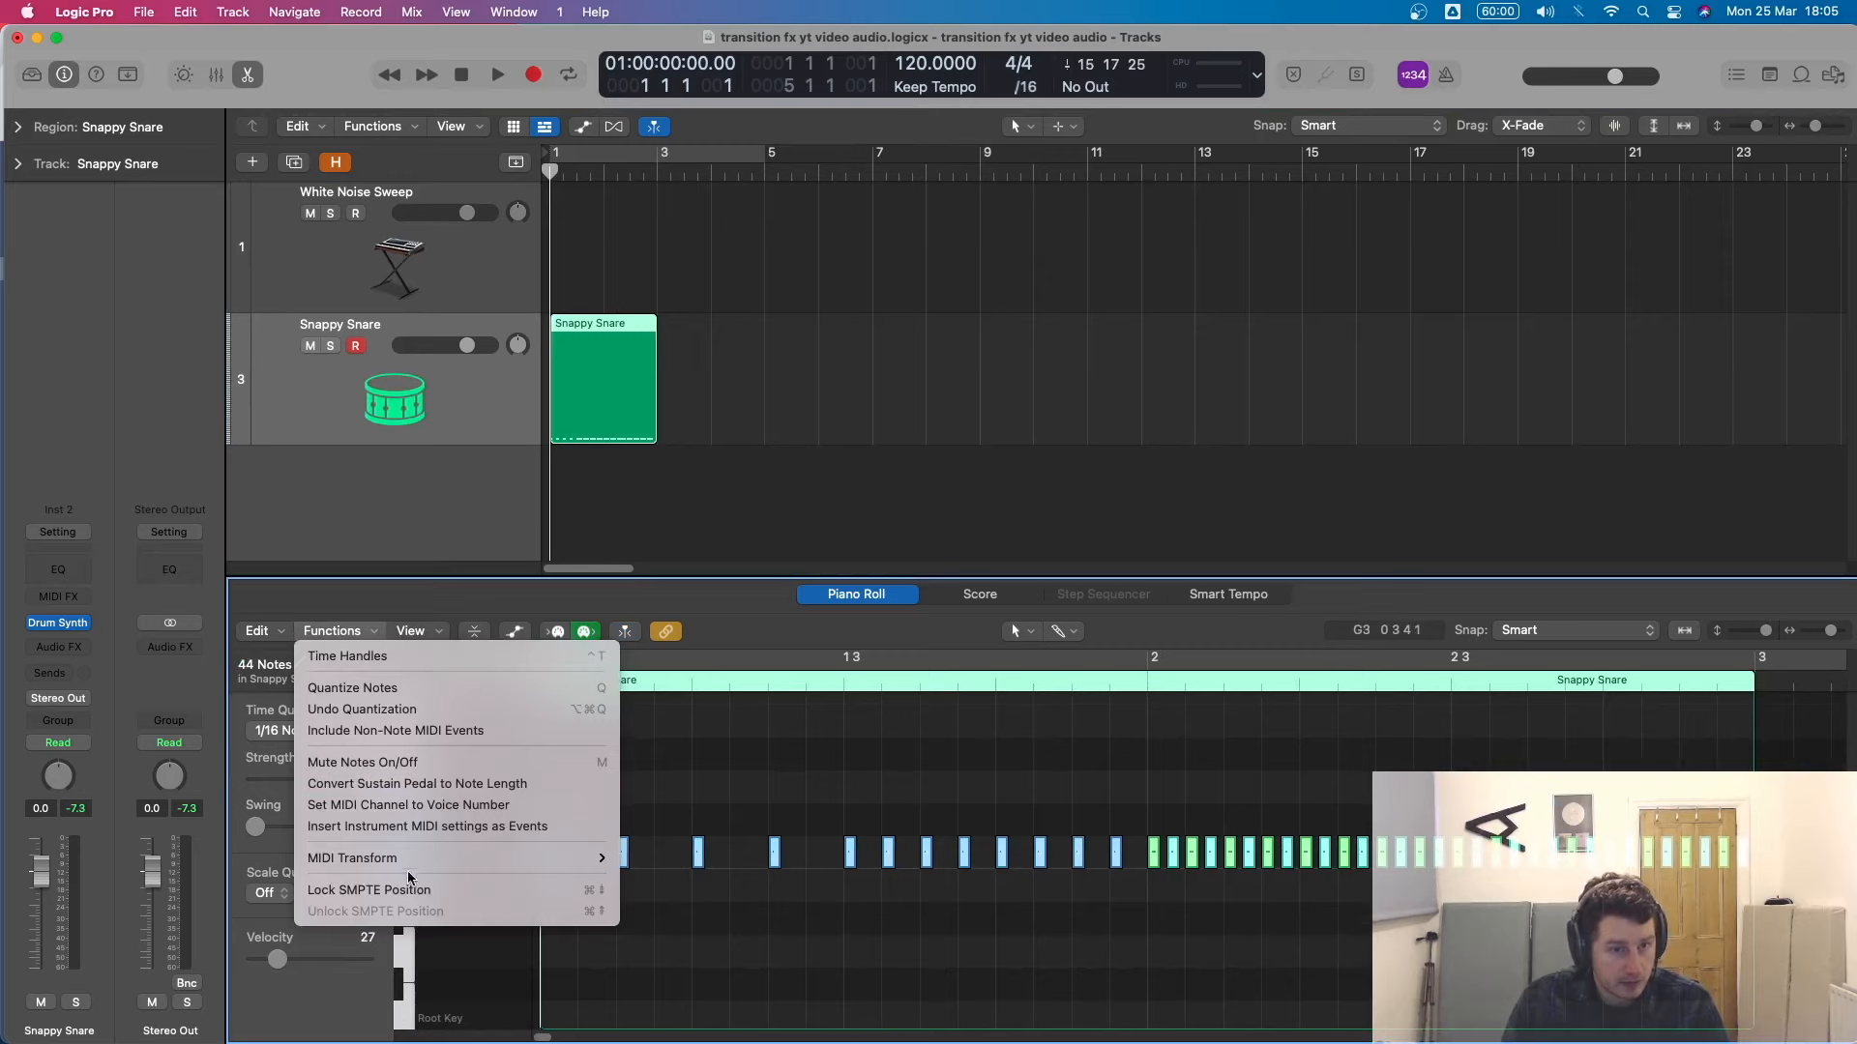
mouse_move(416, 858)
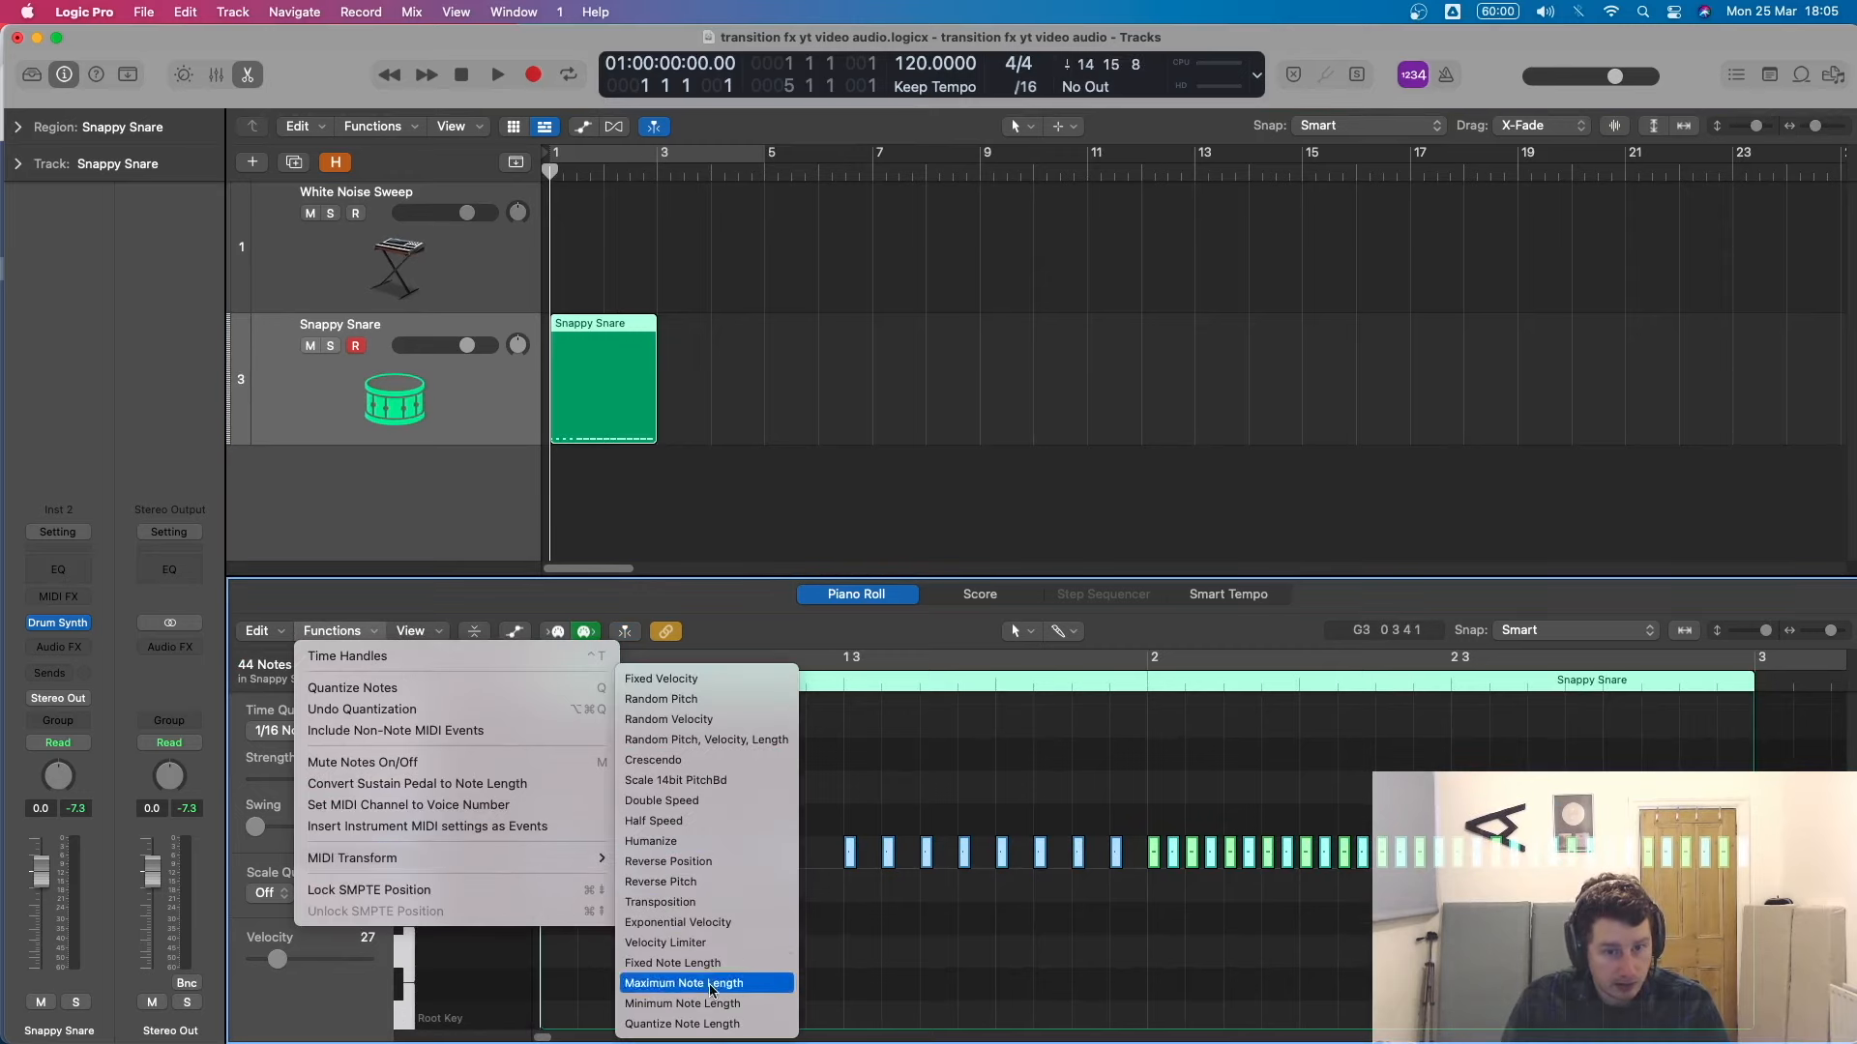
click(677, 761)
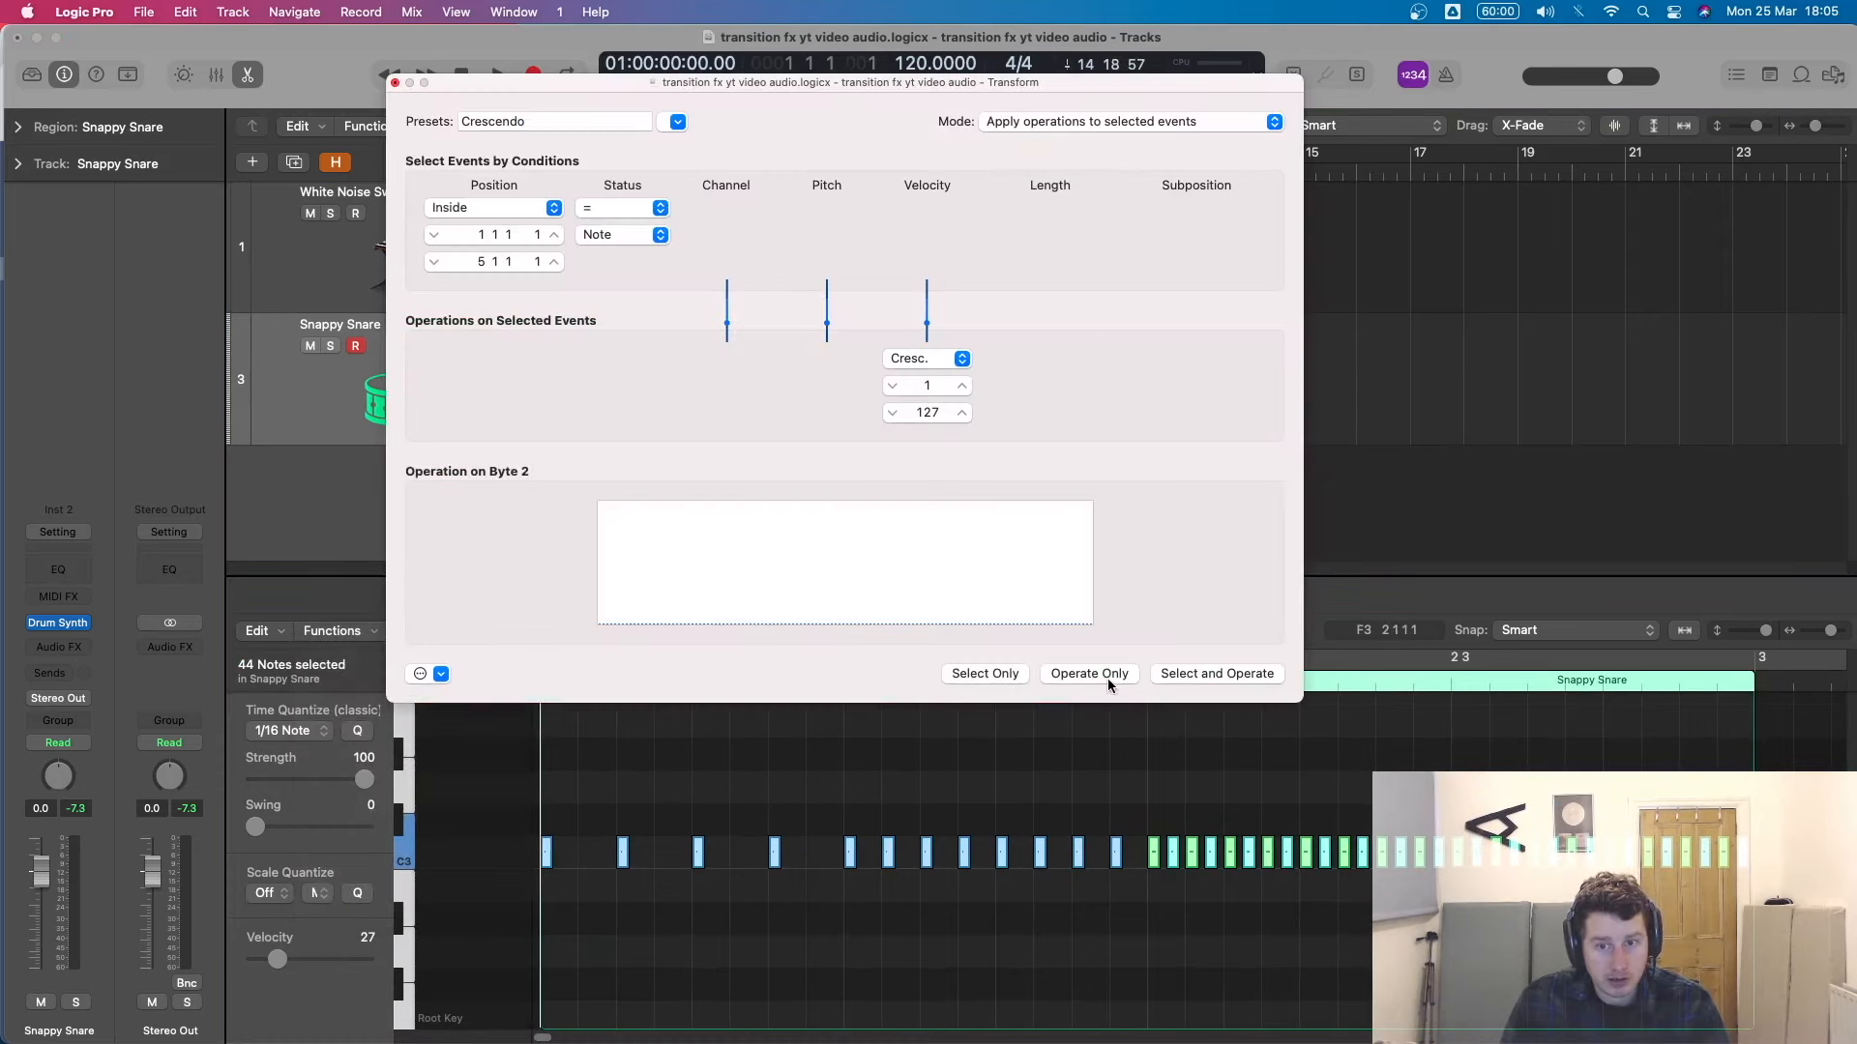
click(1185, 673)
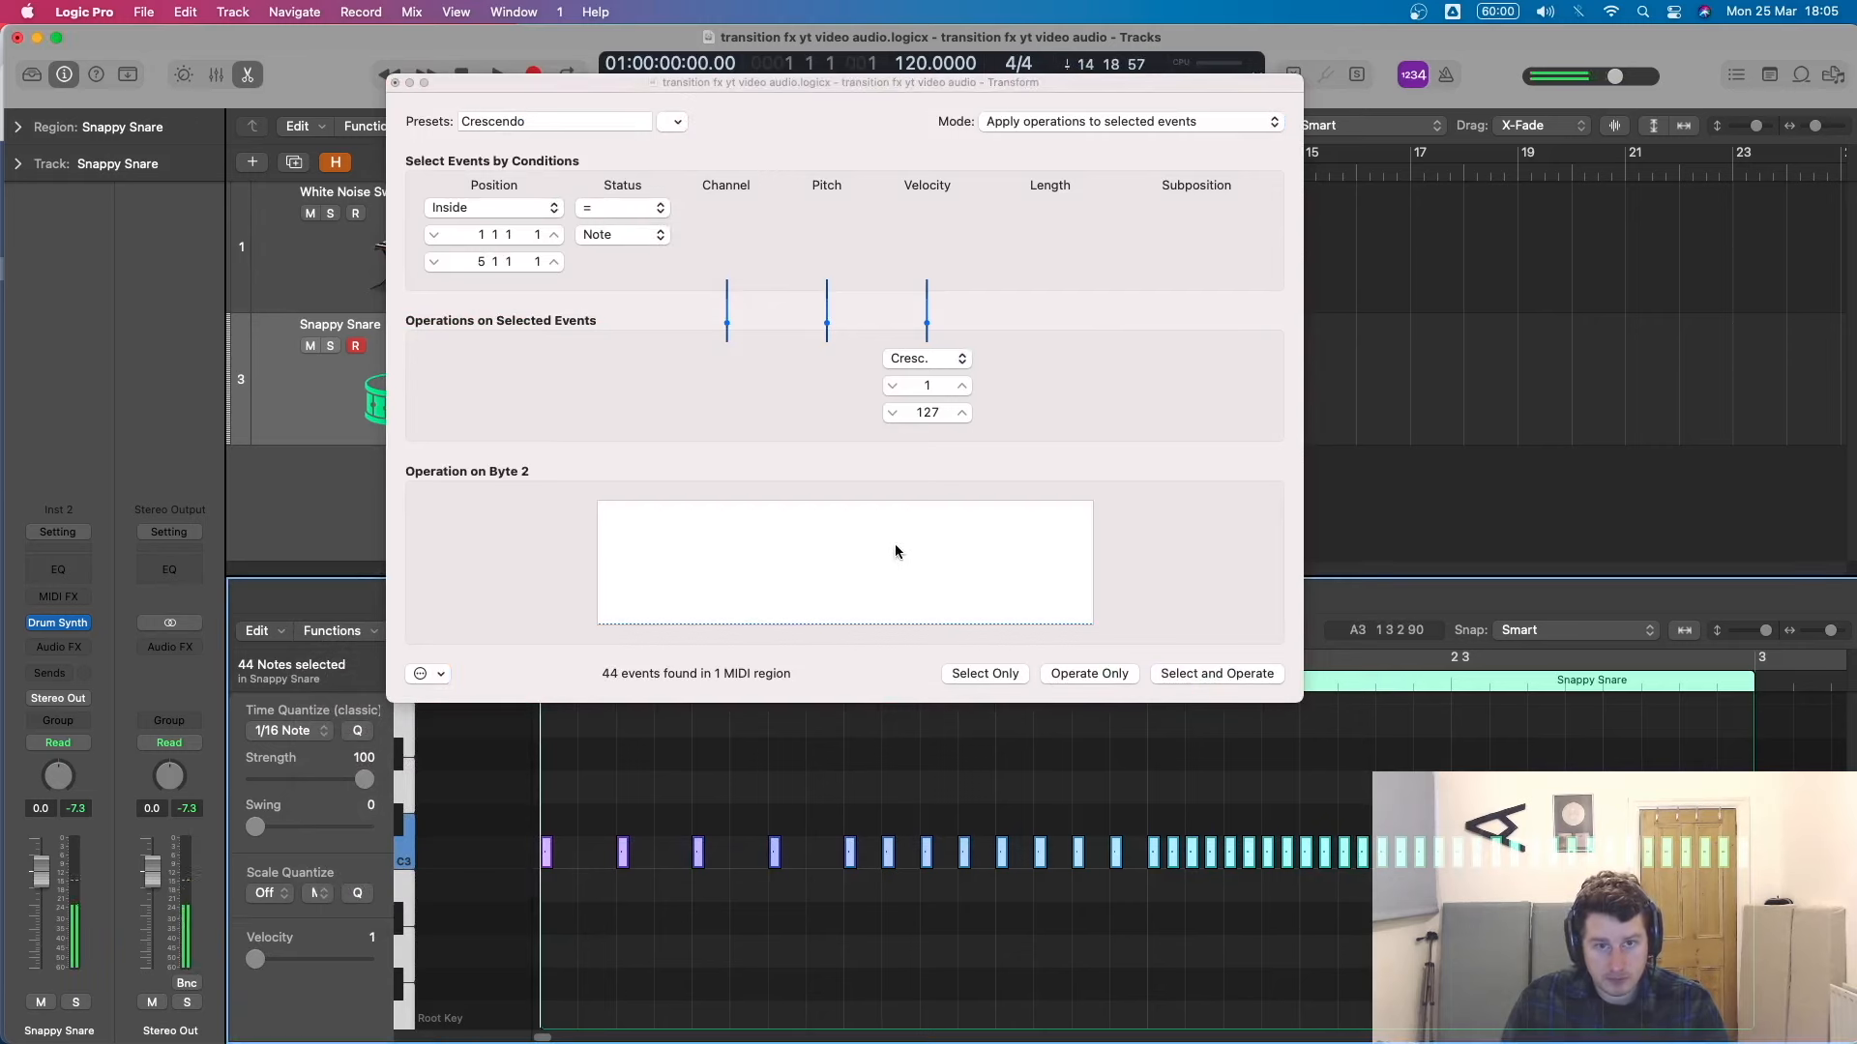
Raise the selected notes' velocities together to a displayed value of 51, close the Transform window, and play the snare roll.
drag(258, 964, 298, 962)
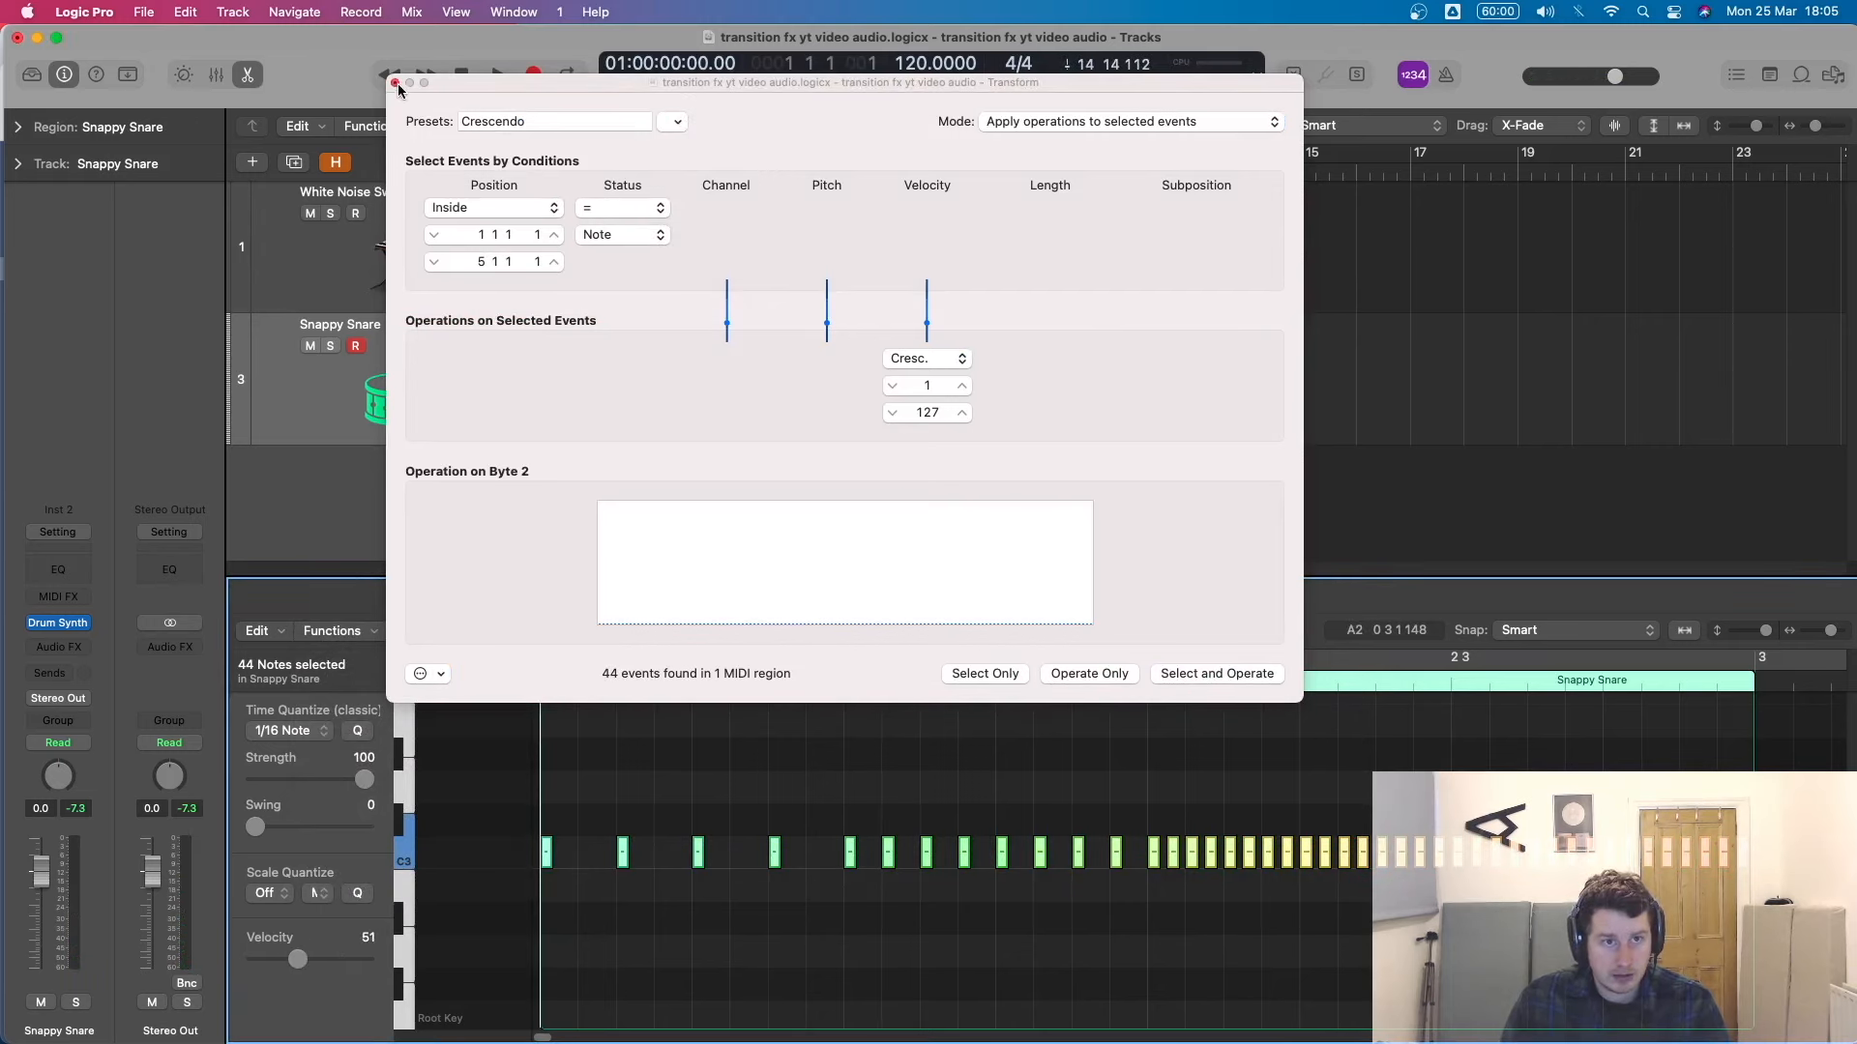
click(395, 83)
click(934, 292)
key(space)
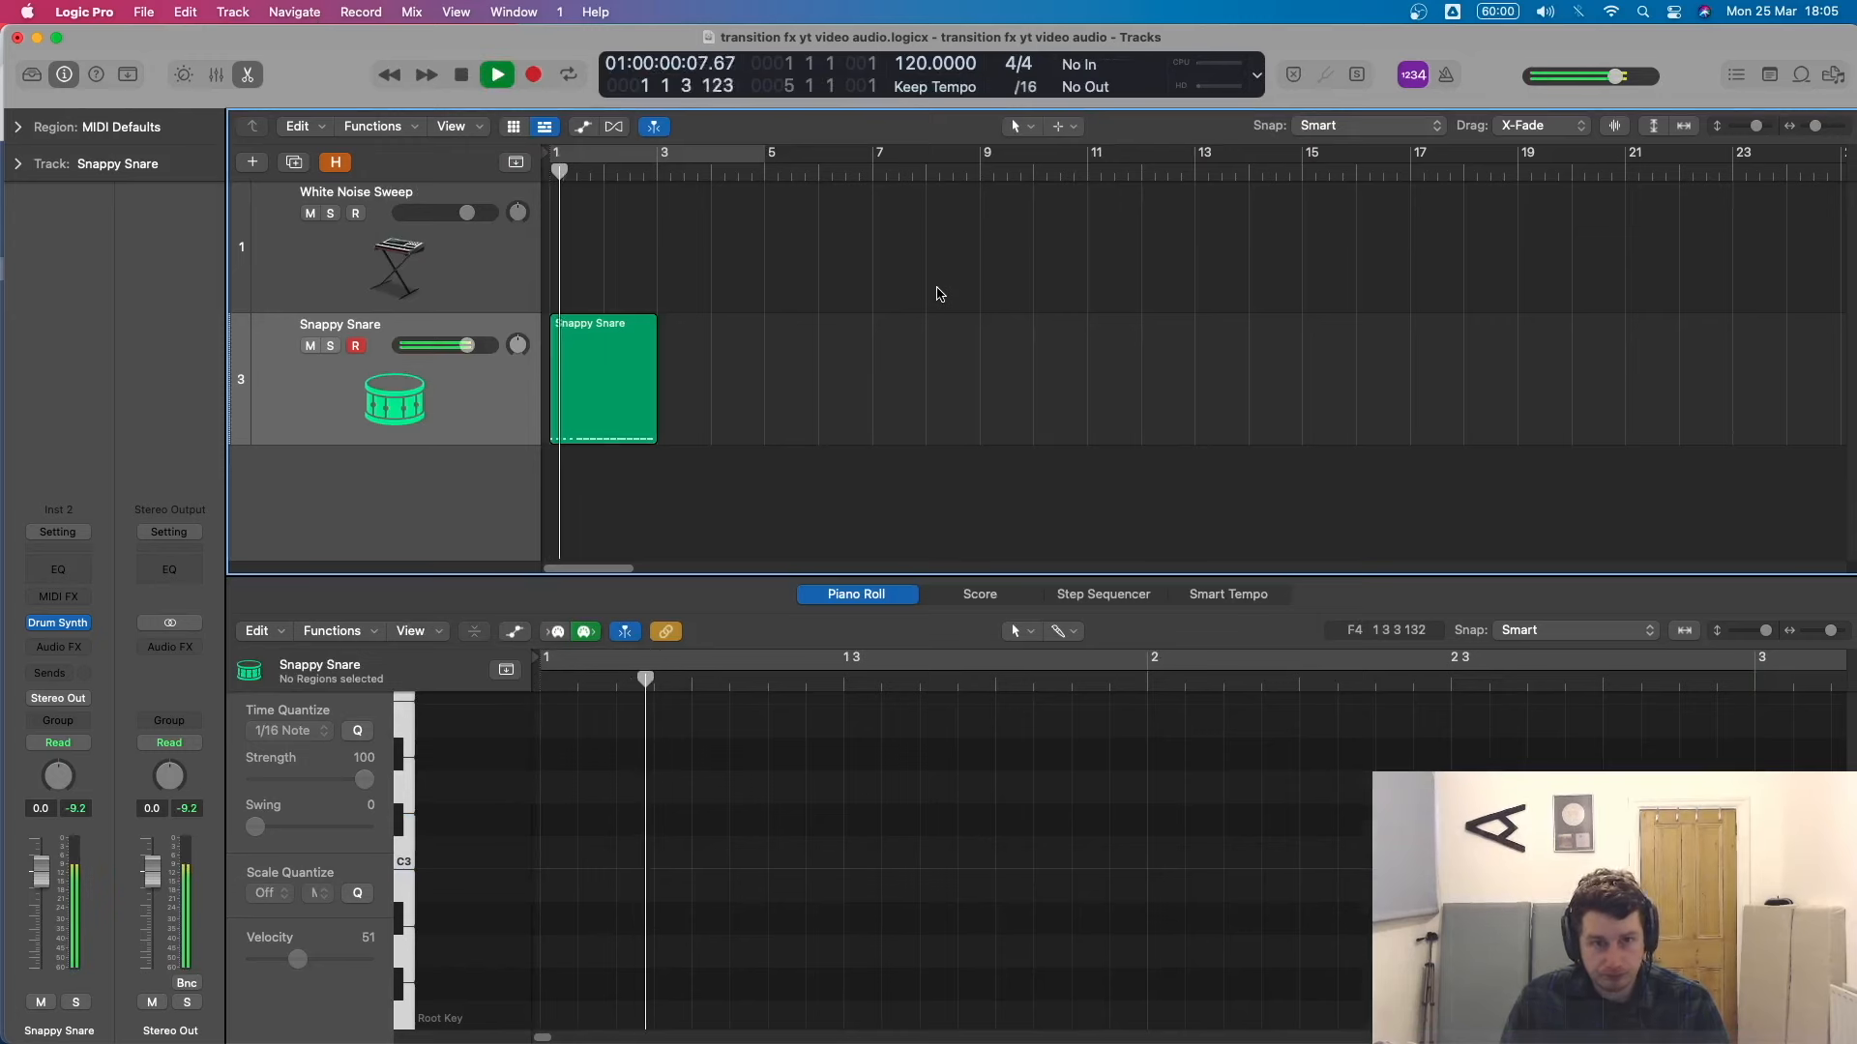
click(634, 354)
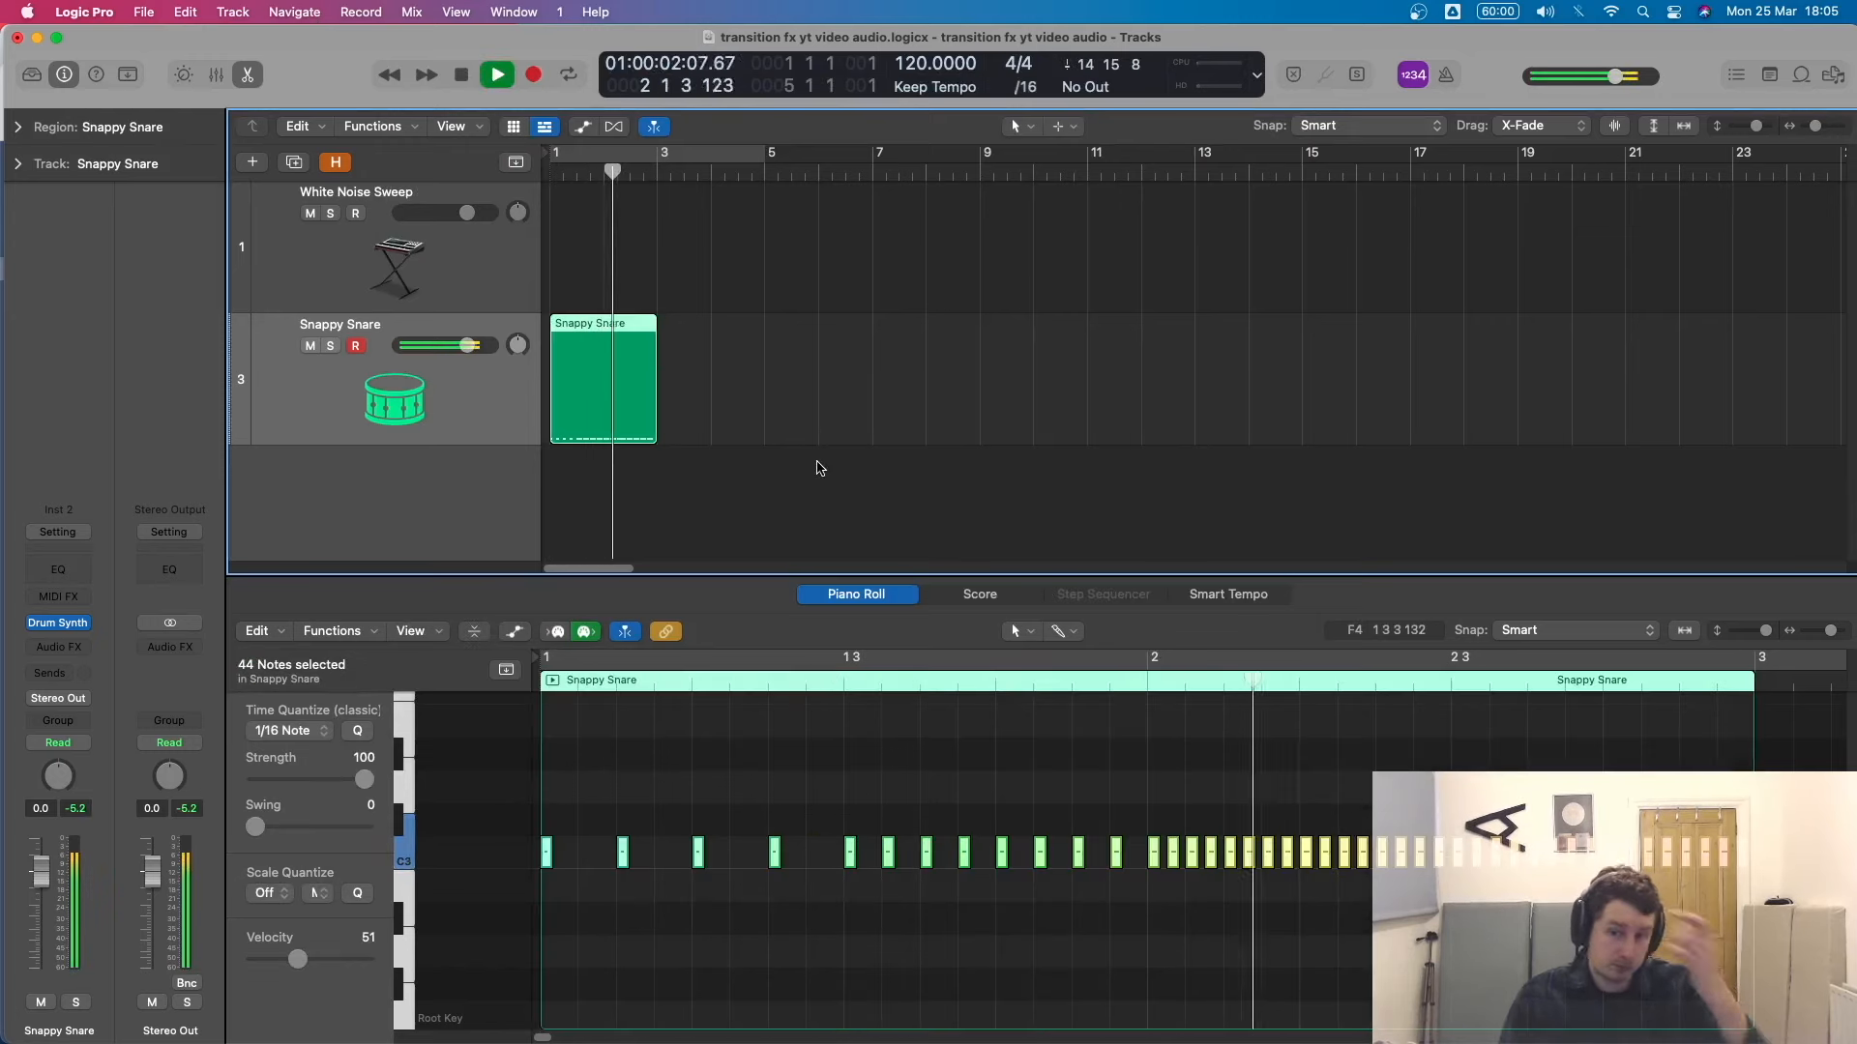
key(space)
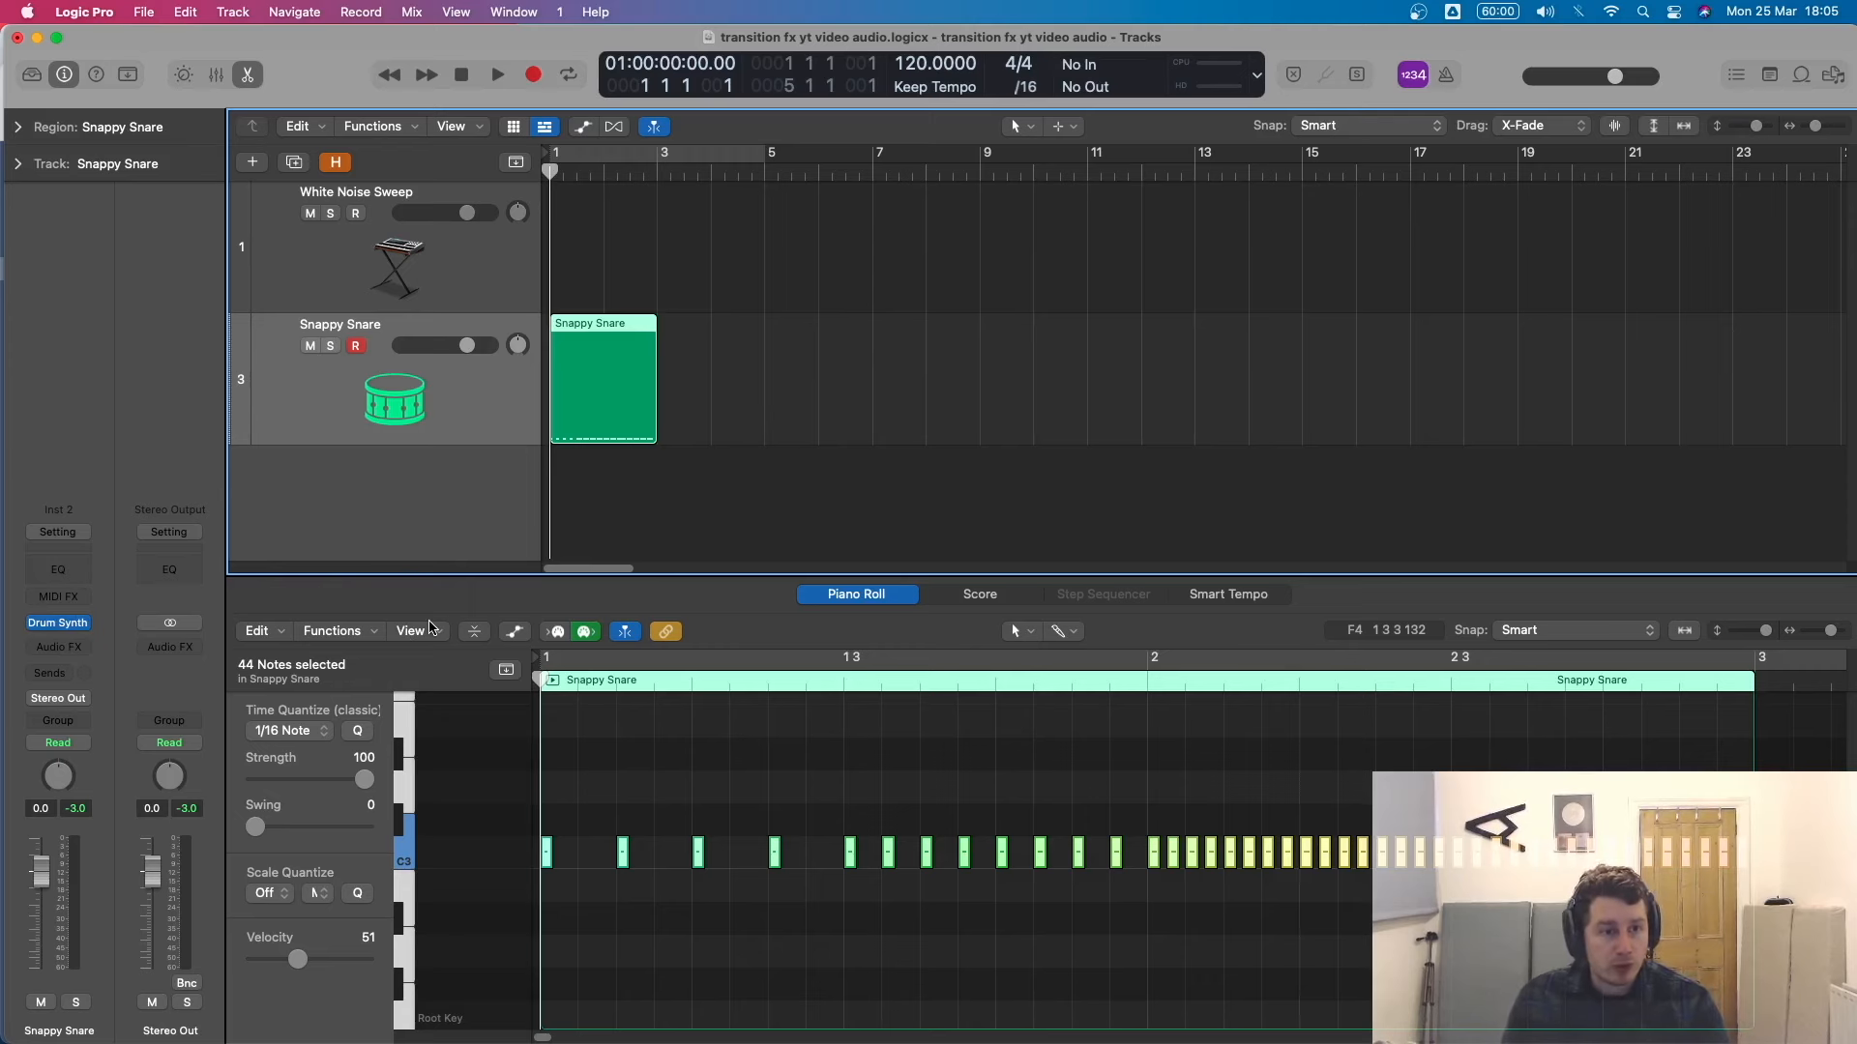
Change the track's Drum Synth sound to Hard Kick from the Kicks category and play the region with it.
click(60, 623)
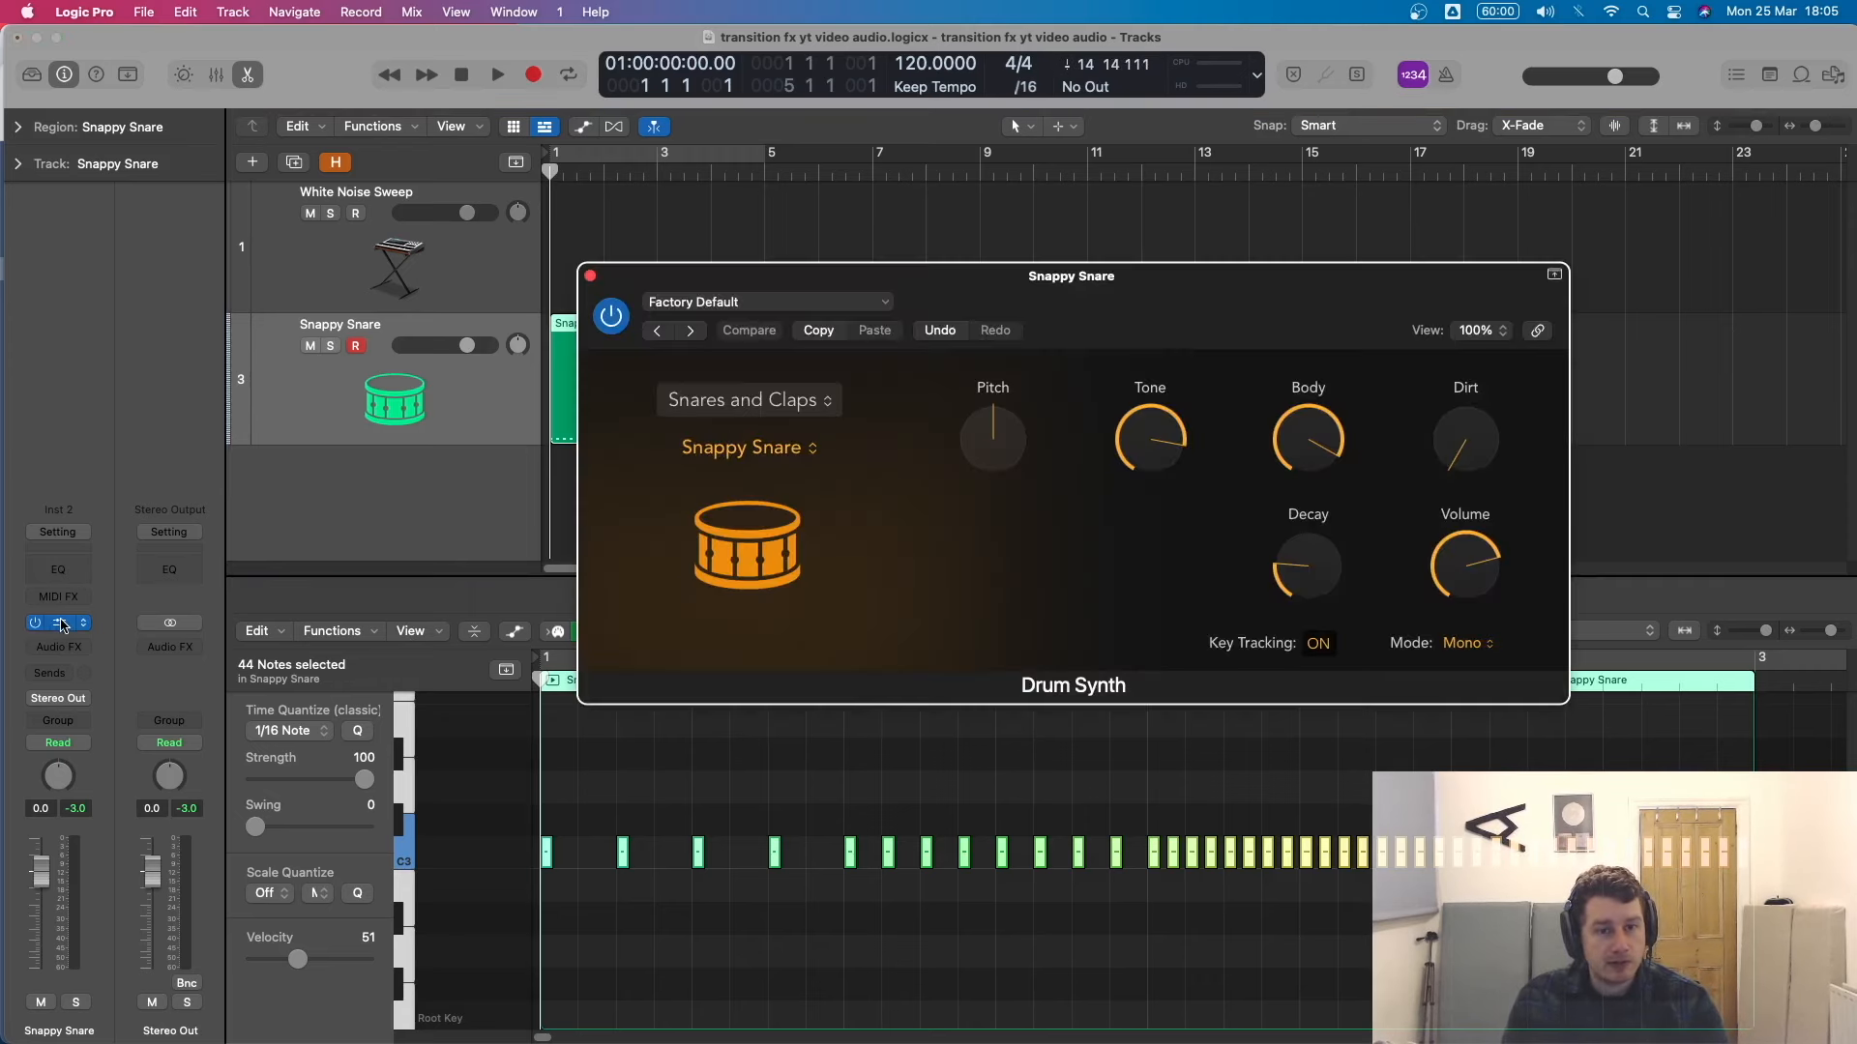
click(737, 396)
click(711, 379)
click(590, 275)
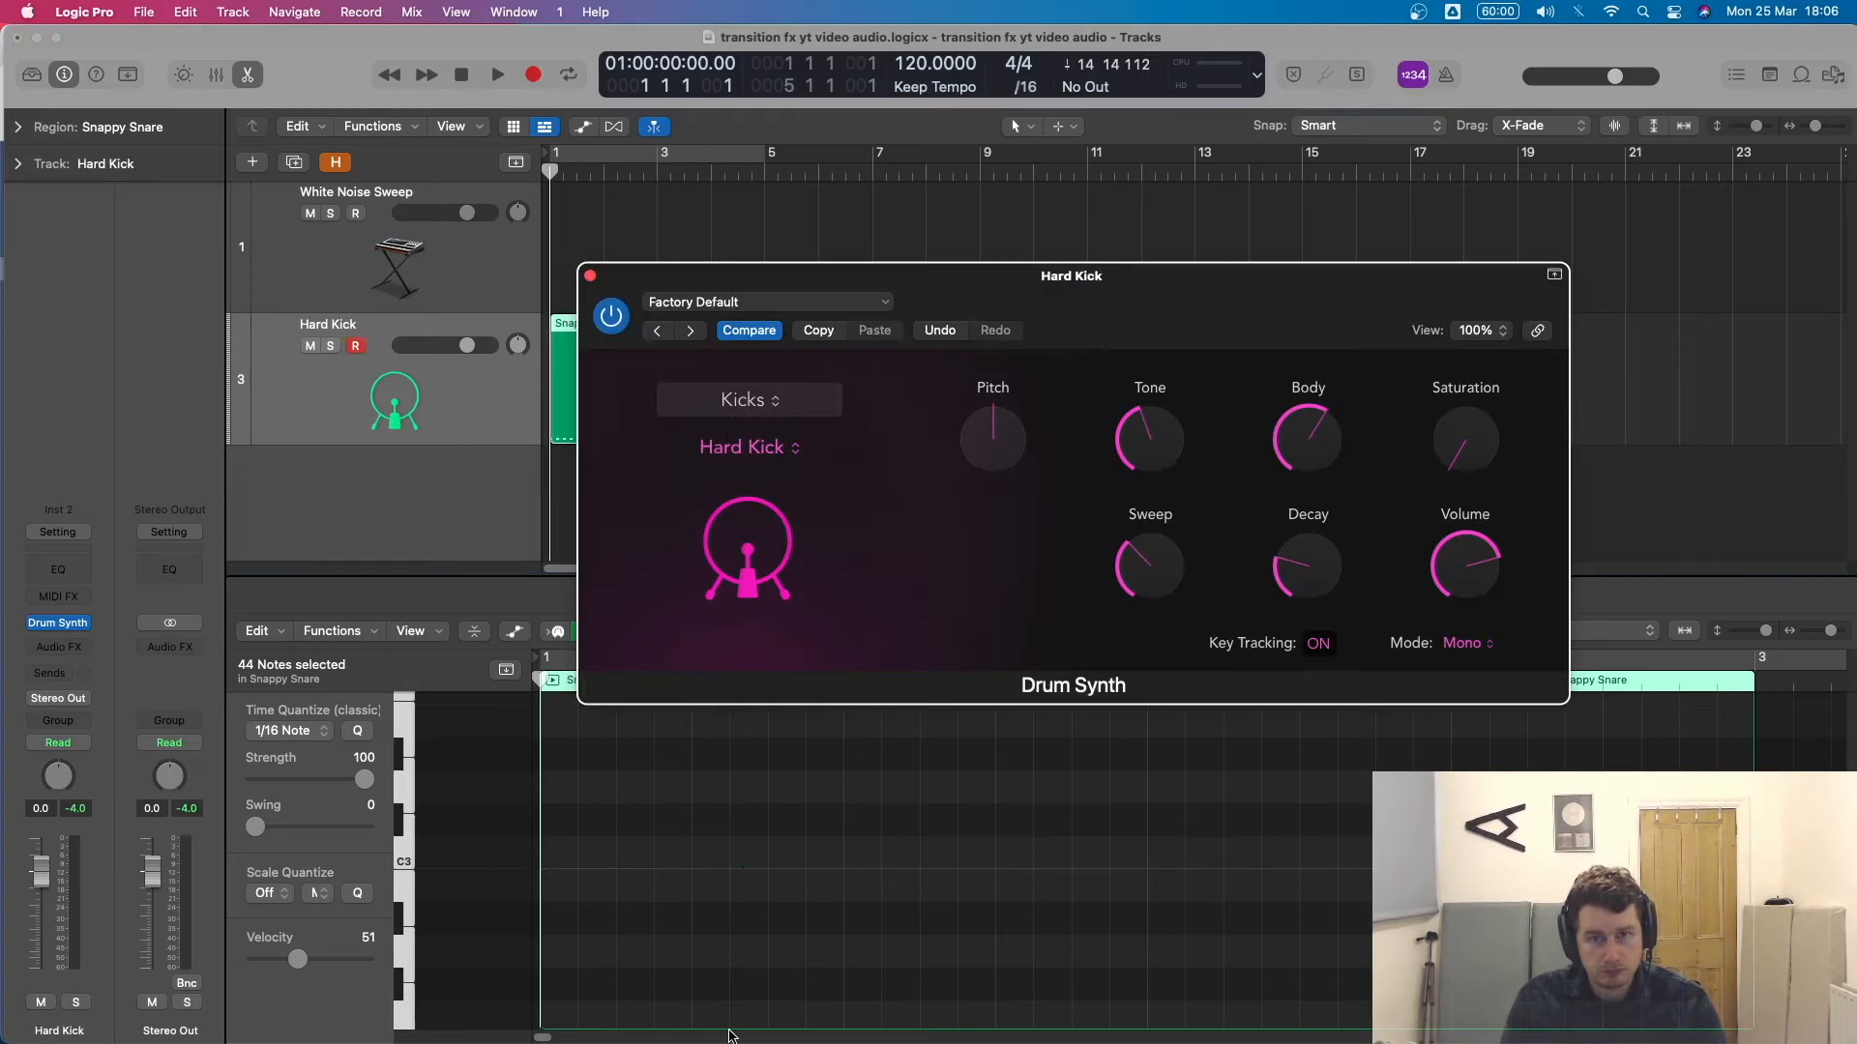
key(space)
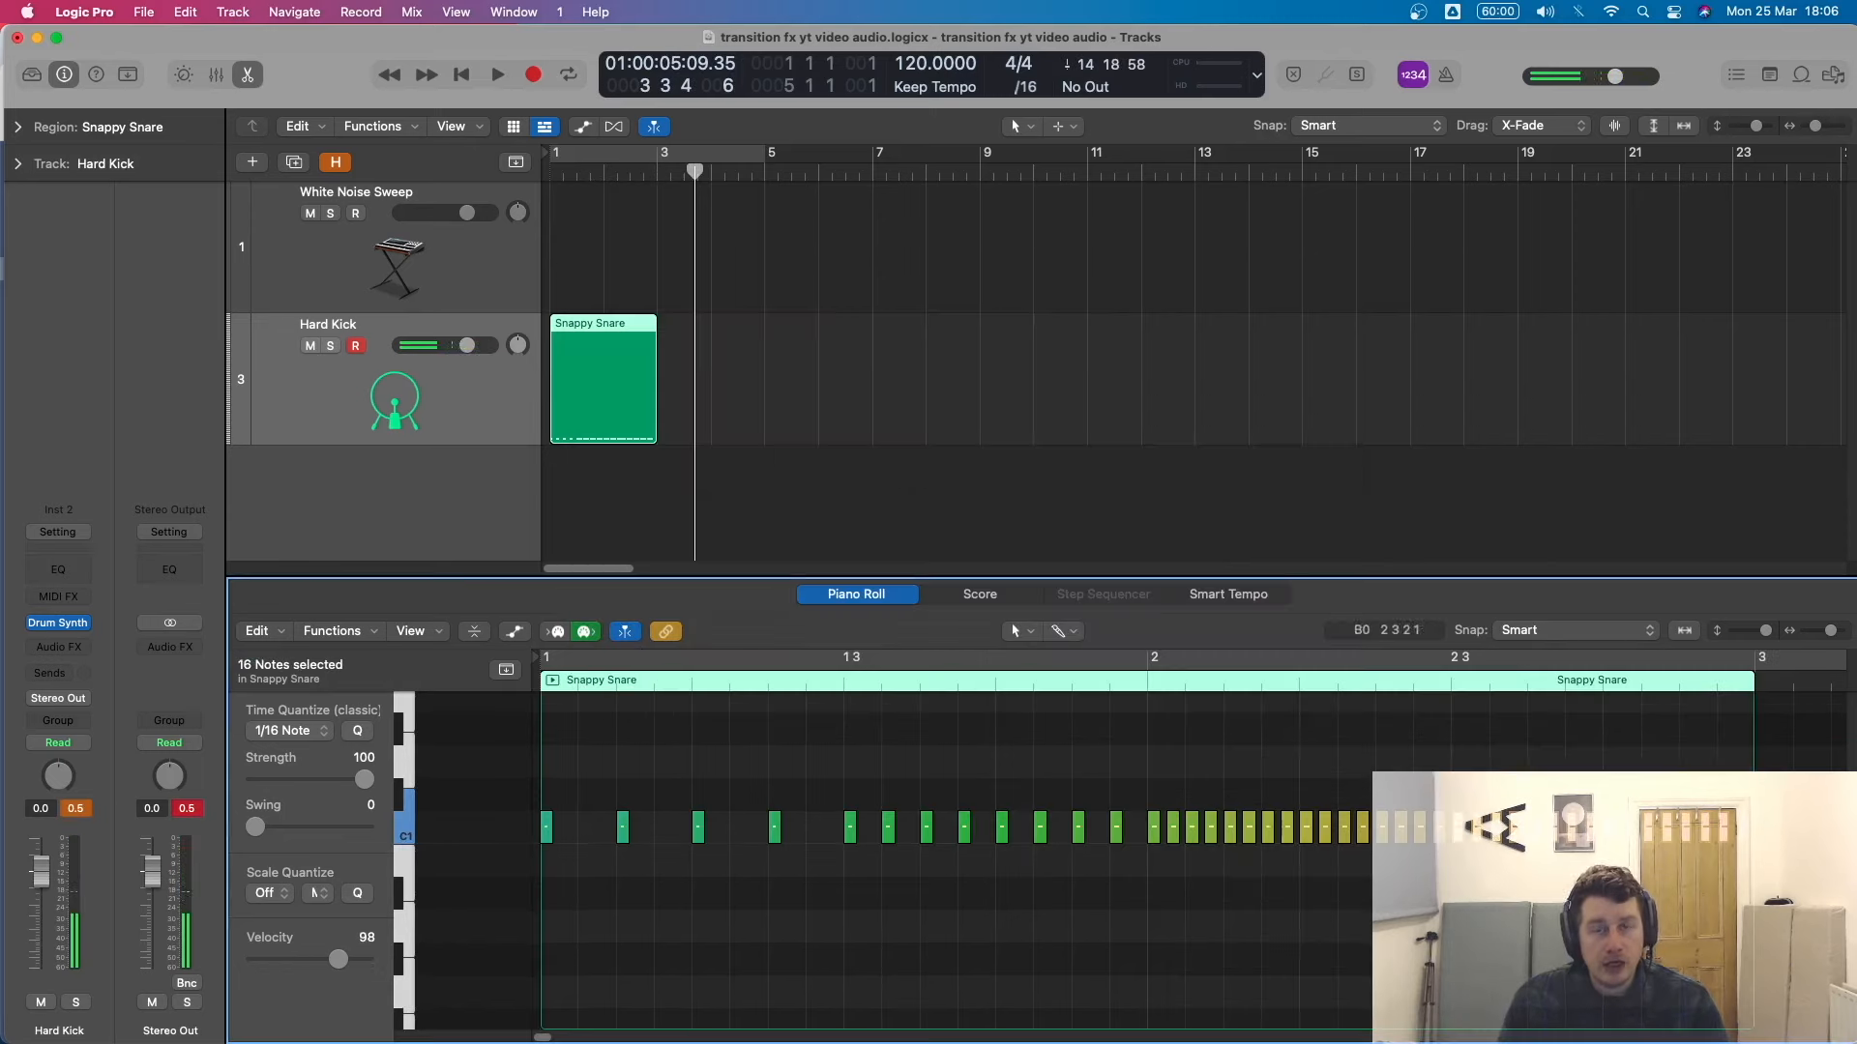
Set the grid division to /64, fill the last two beats of bar 2 with sixty-fourth notes, and play the roll from bar 1.
key(z)
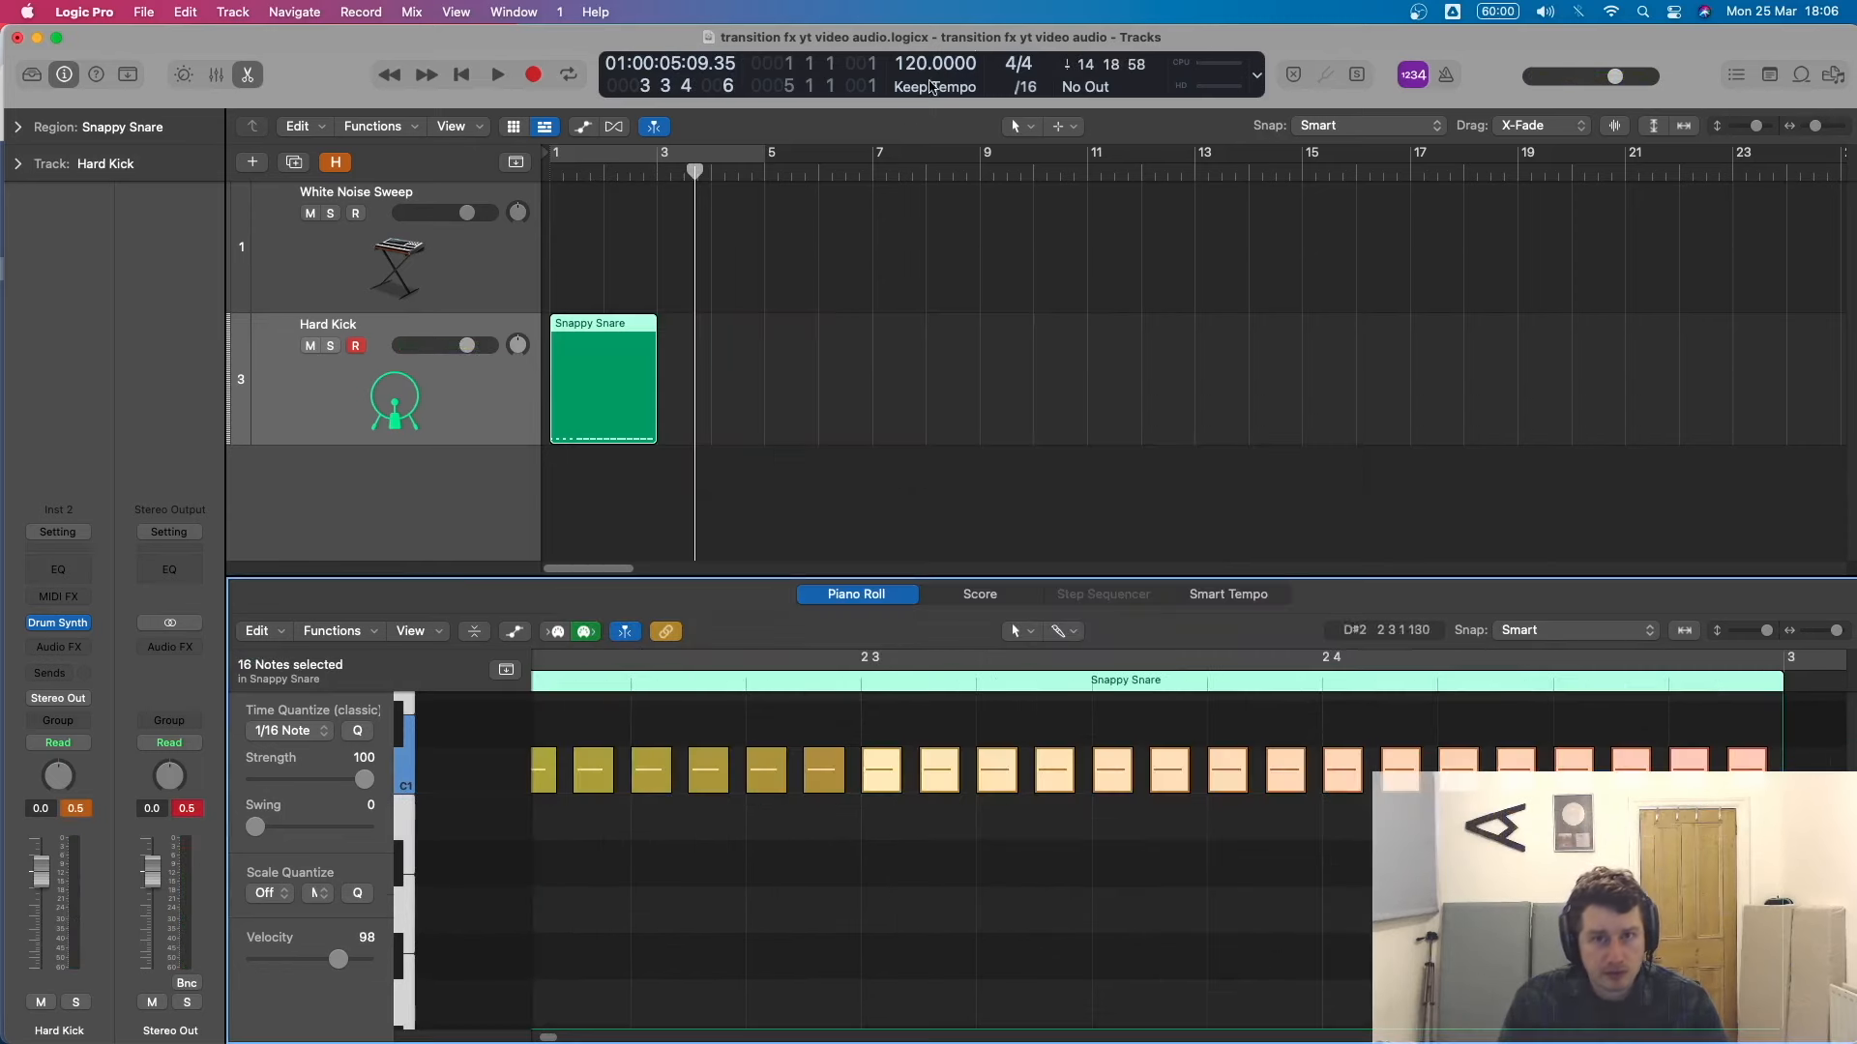
click(1025, 88)
click(1031, 171)
drag(1107, 760, 1836, 989)
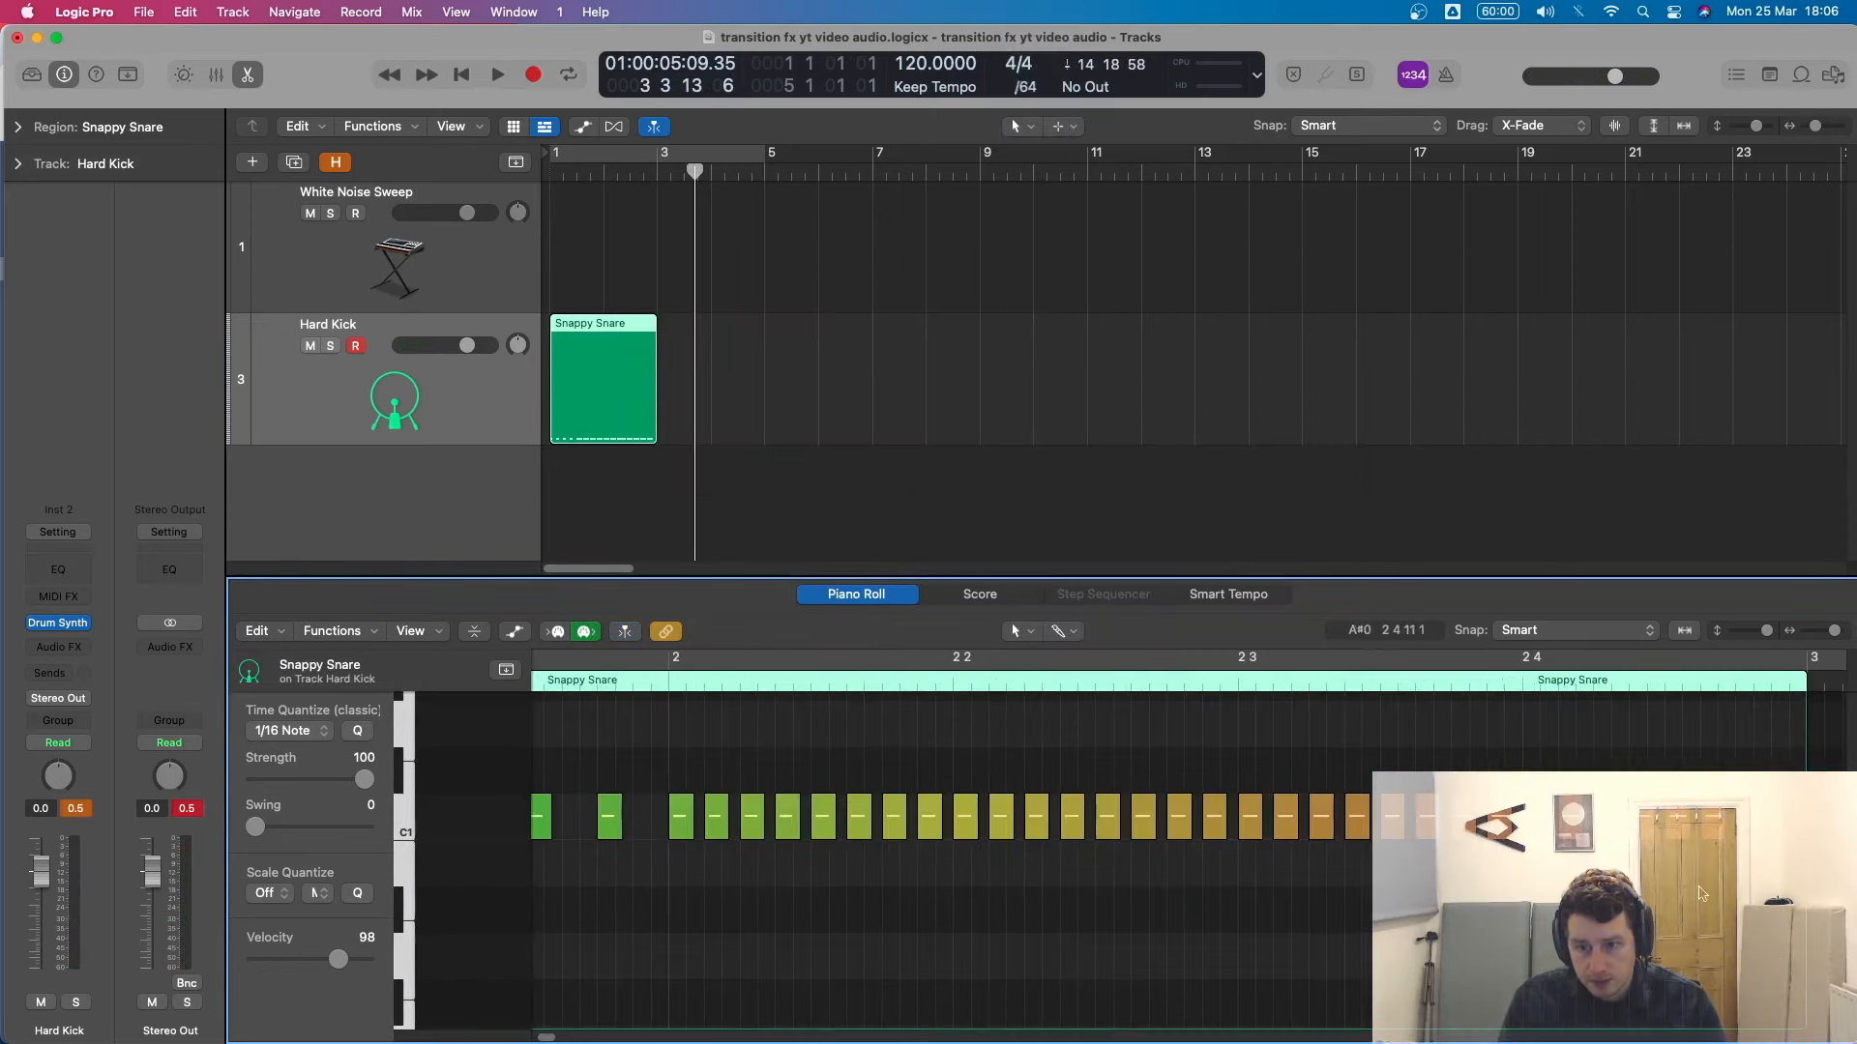
drag(1792, 764, 1249, 830)
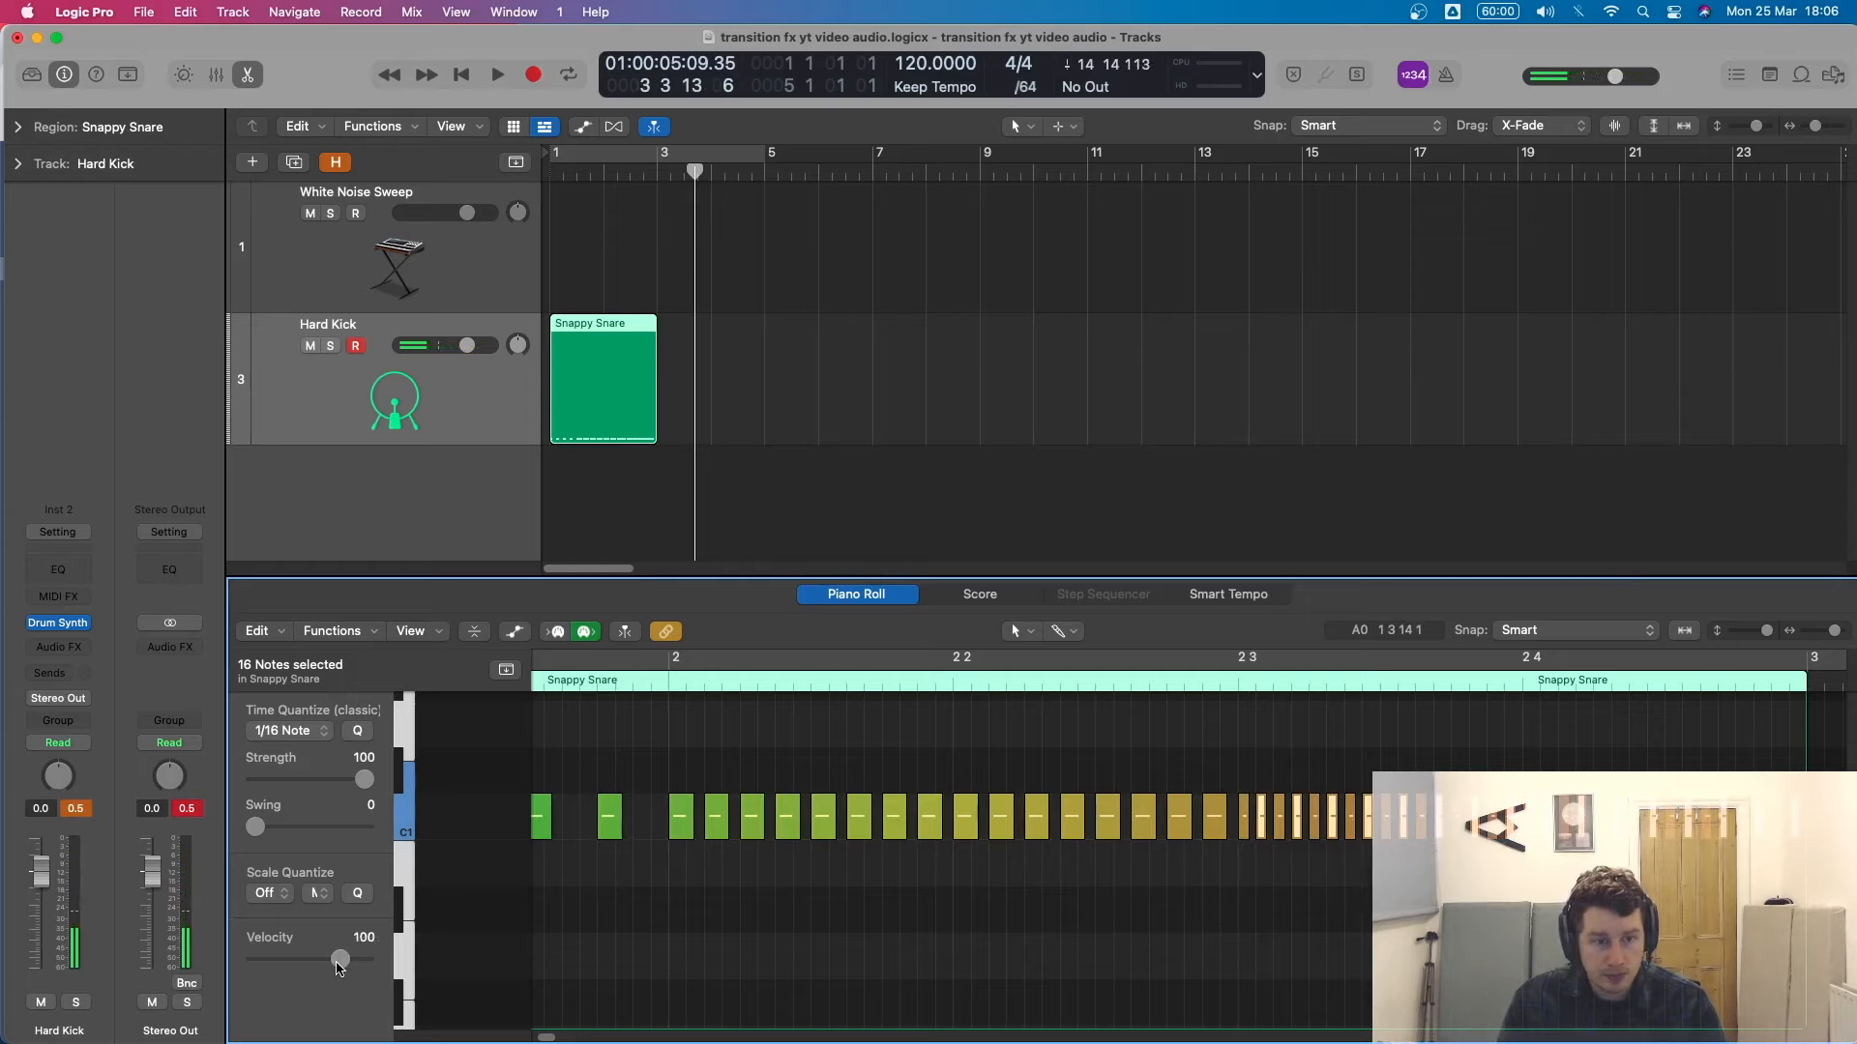
key(Return)
key(space)
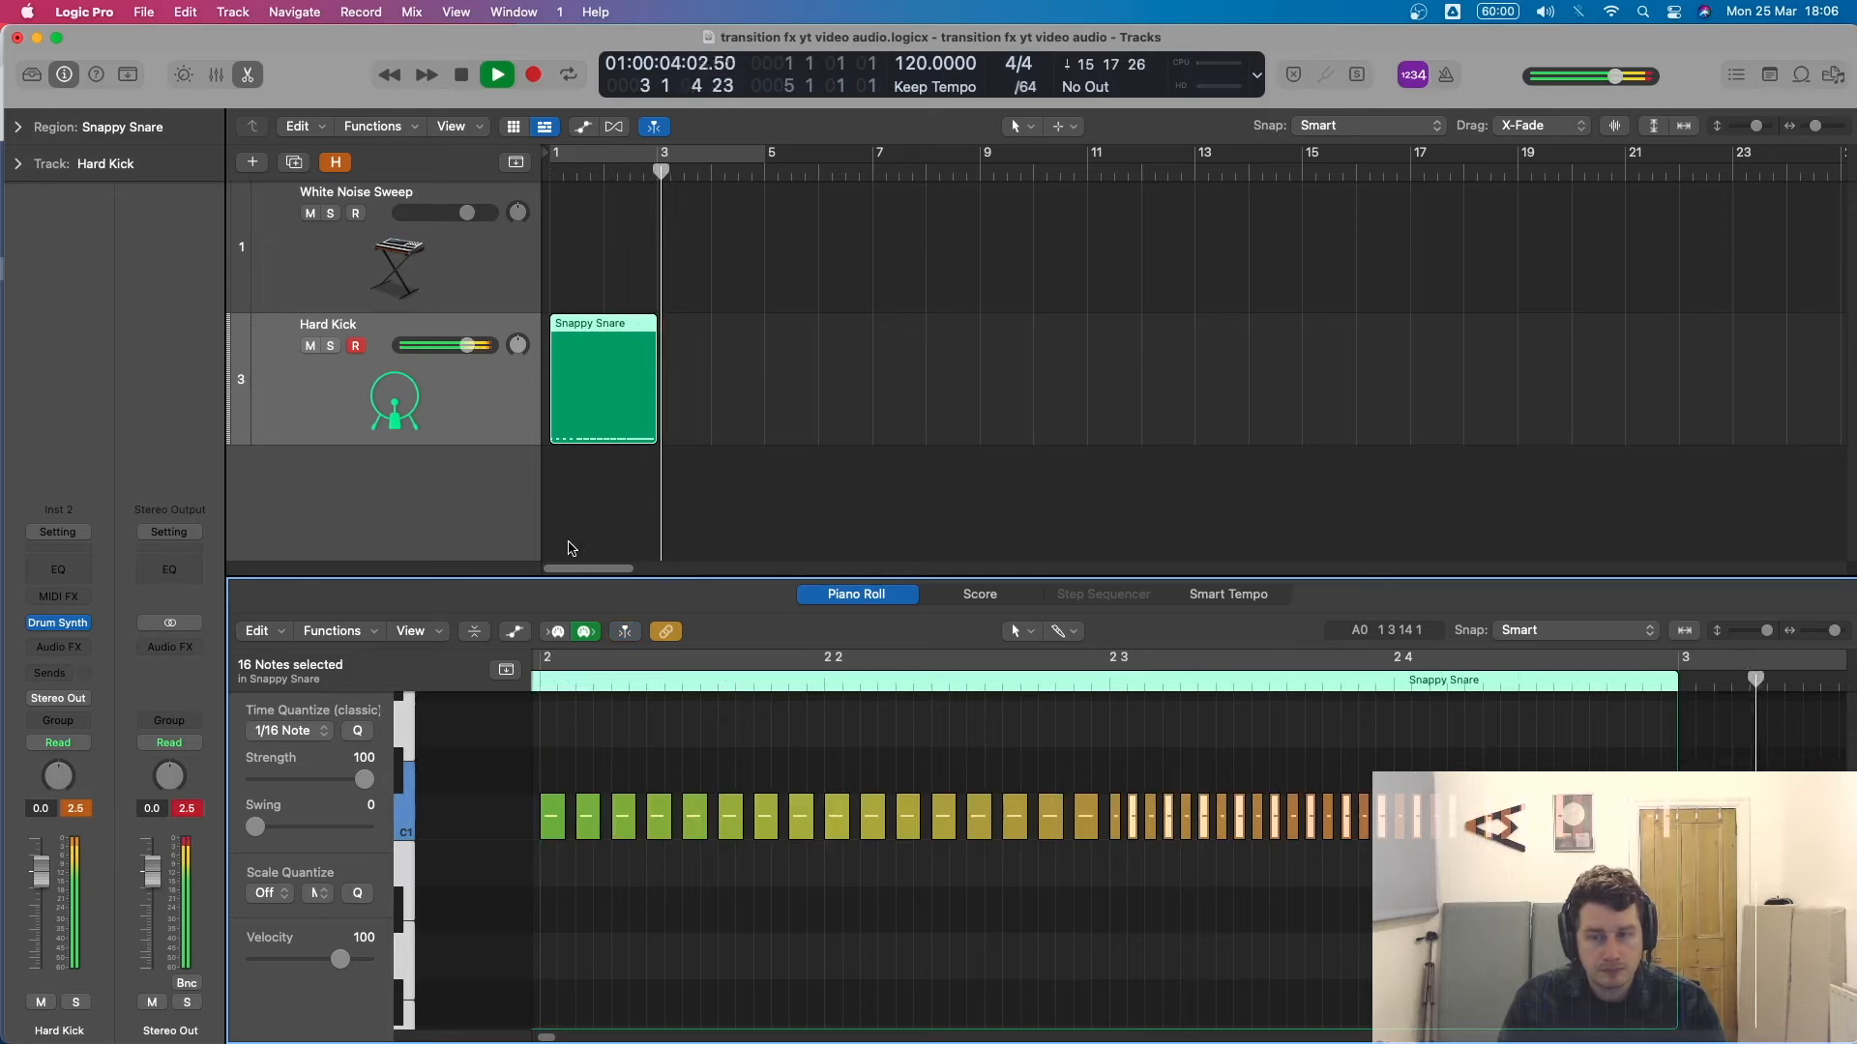
key(space)
In Alchemy on the White Noise Sweep track, turn off the noise, turn on the oscillator, and choose the Drive Edge waveform.
key(e)
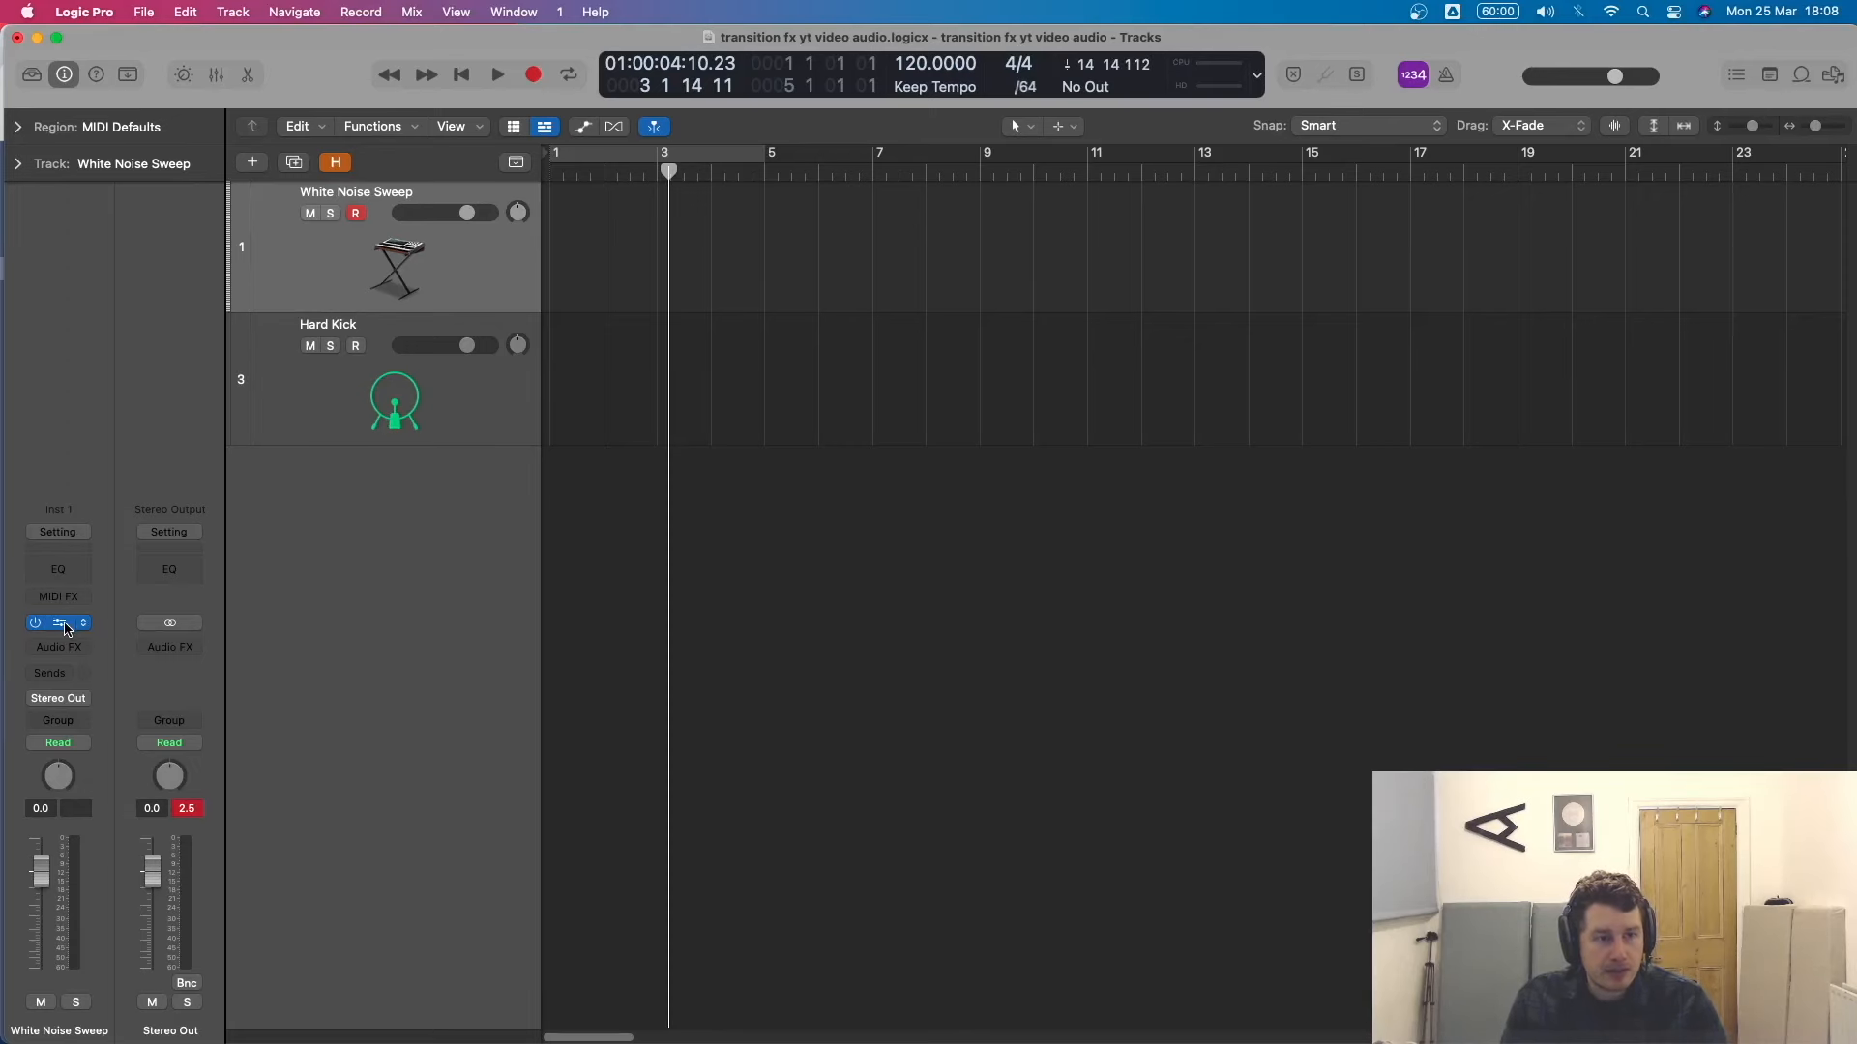
click(61, 624)
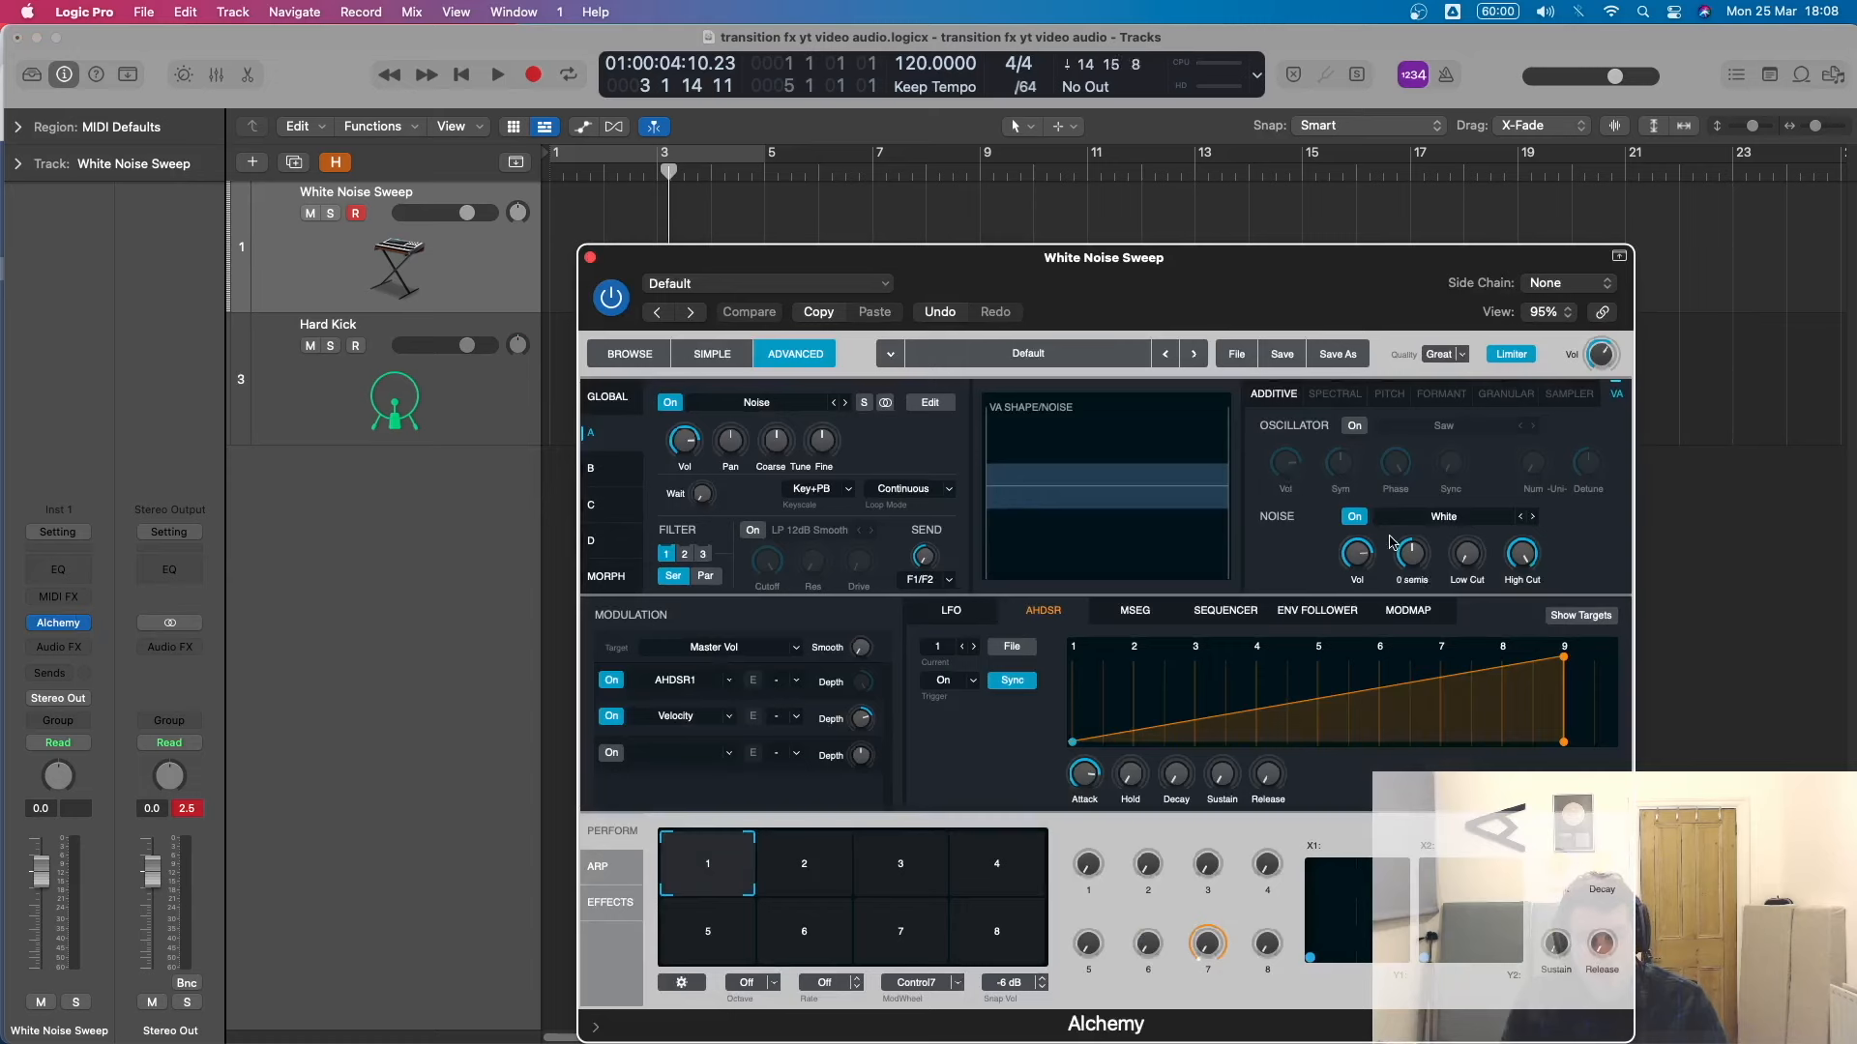
click(1356, 518)
click(1356, 426)
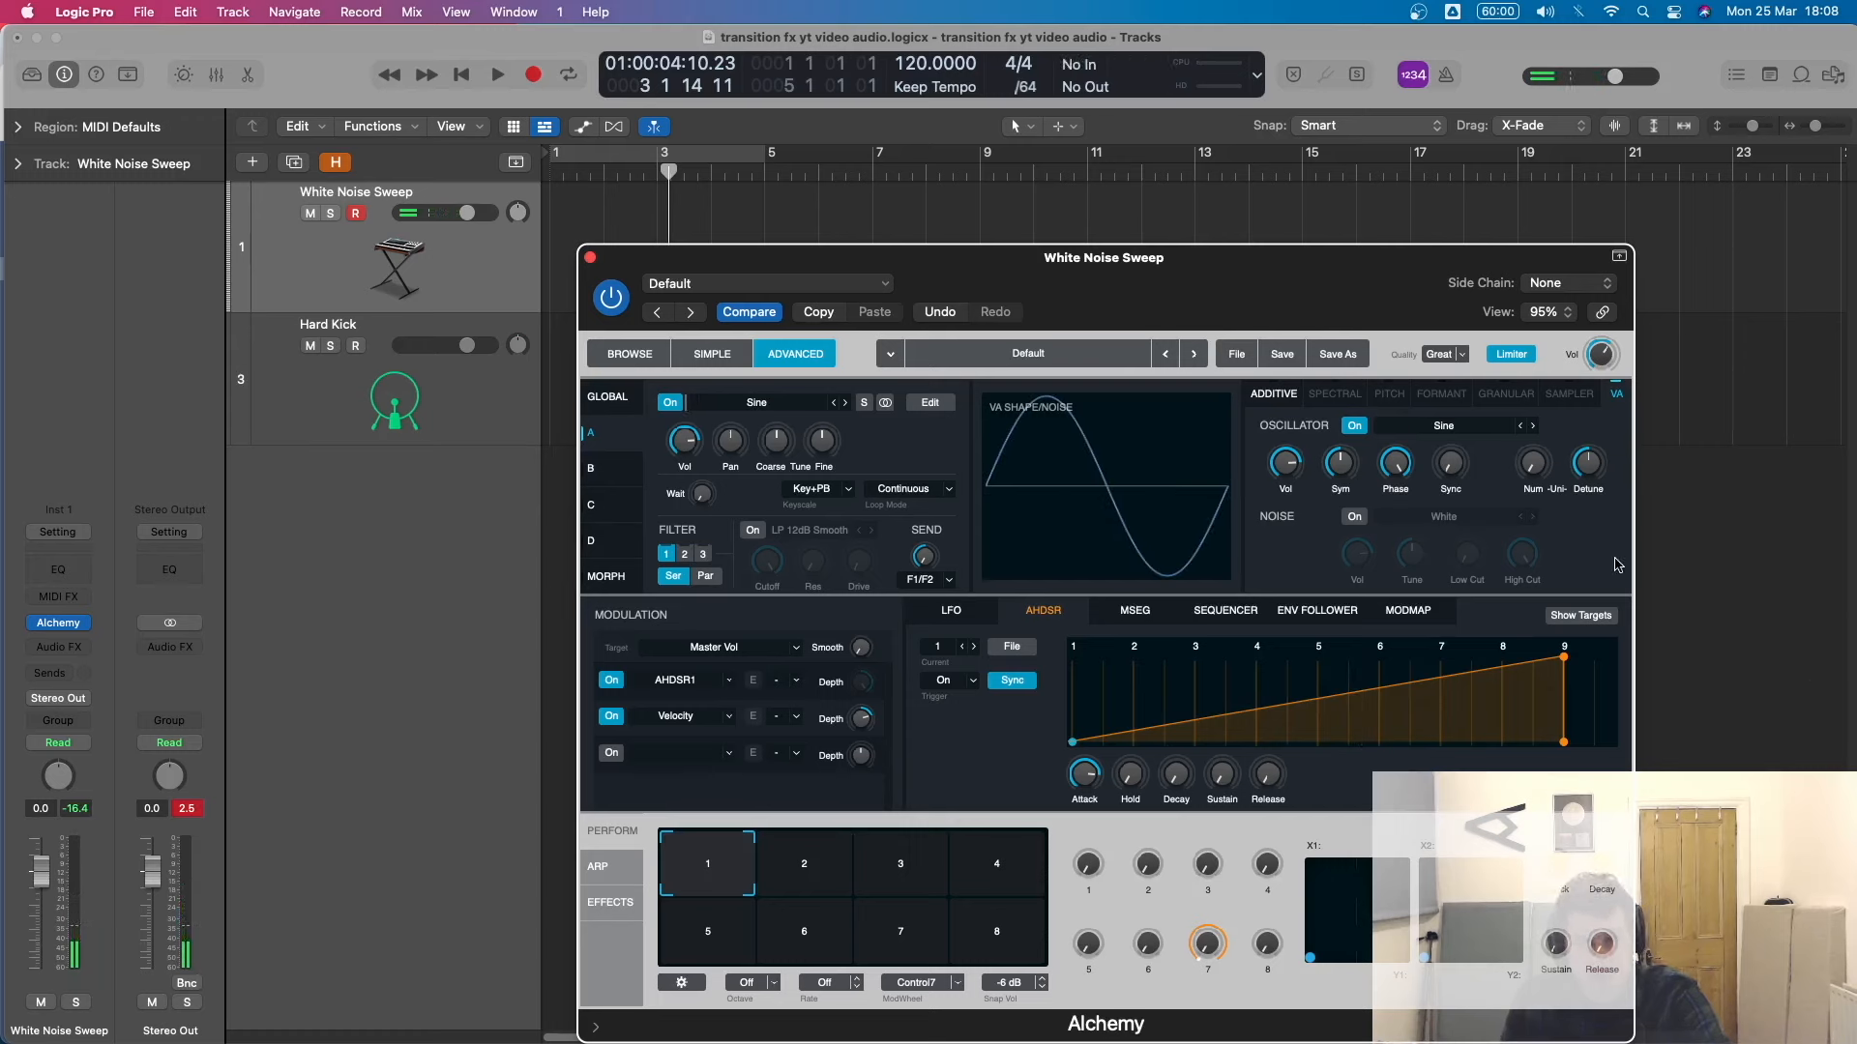
mouse_move(1580, 451)
click(1536, 427)
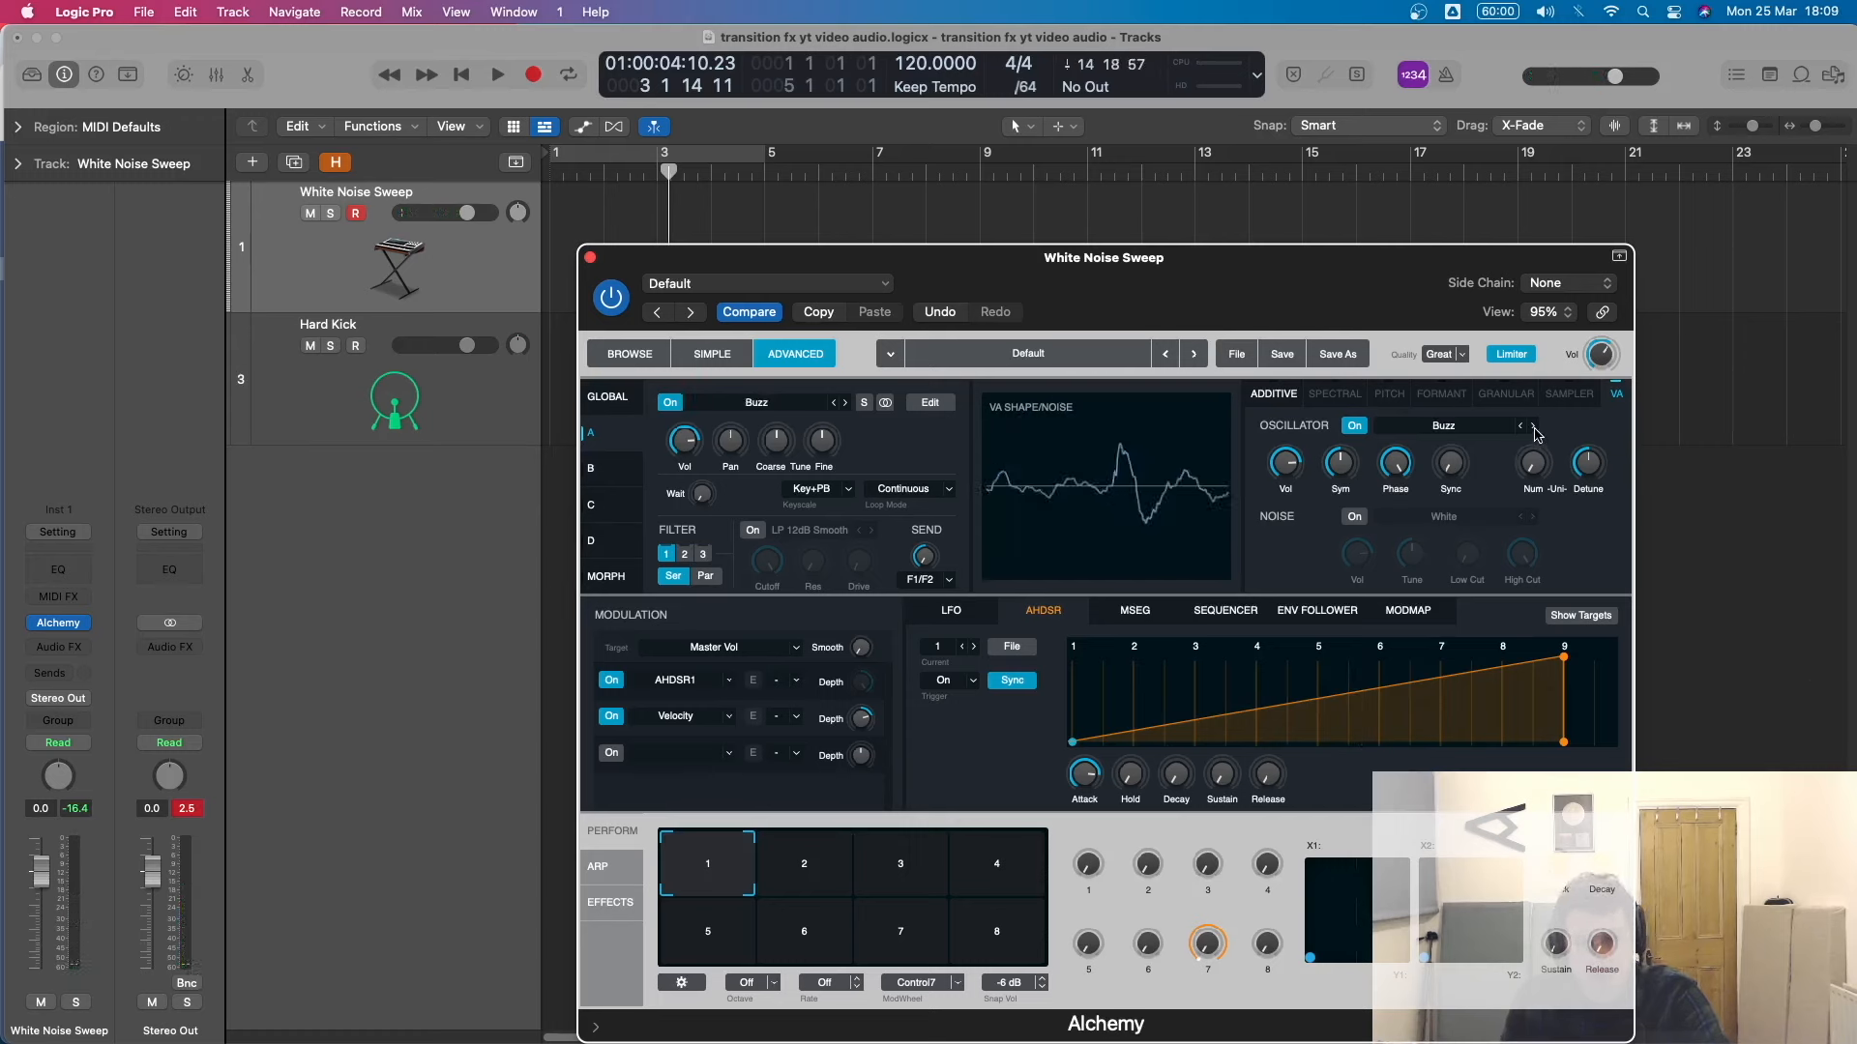
click(1534, 429)
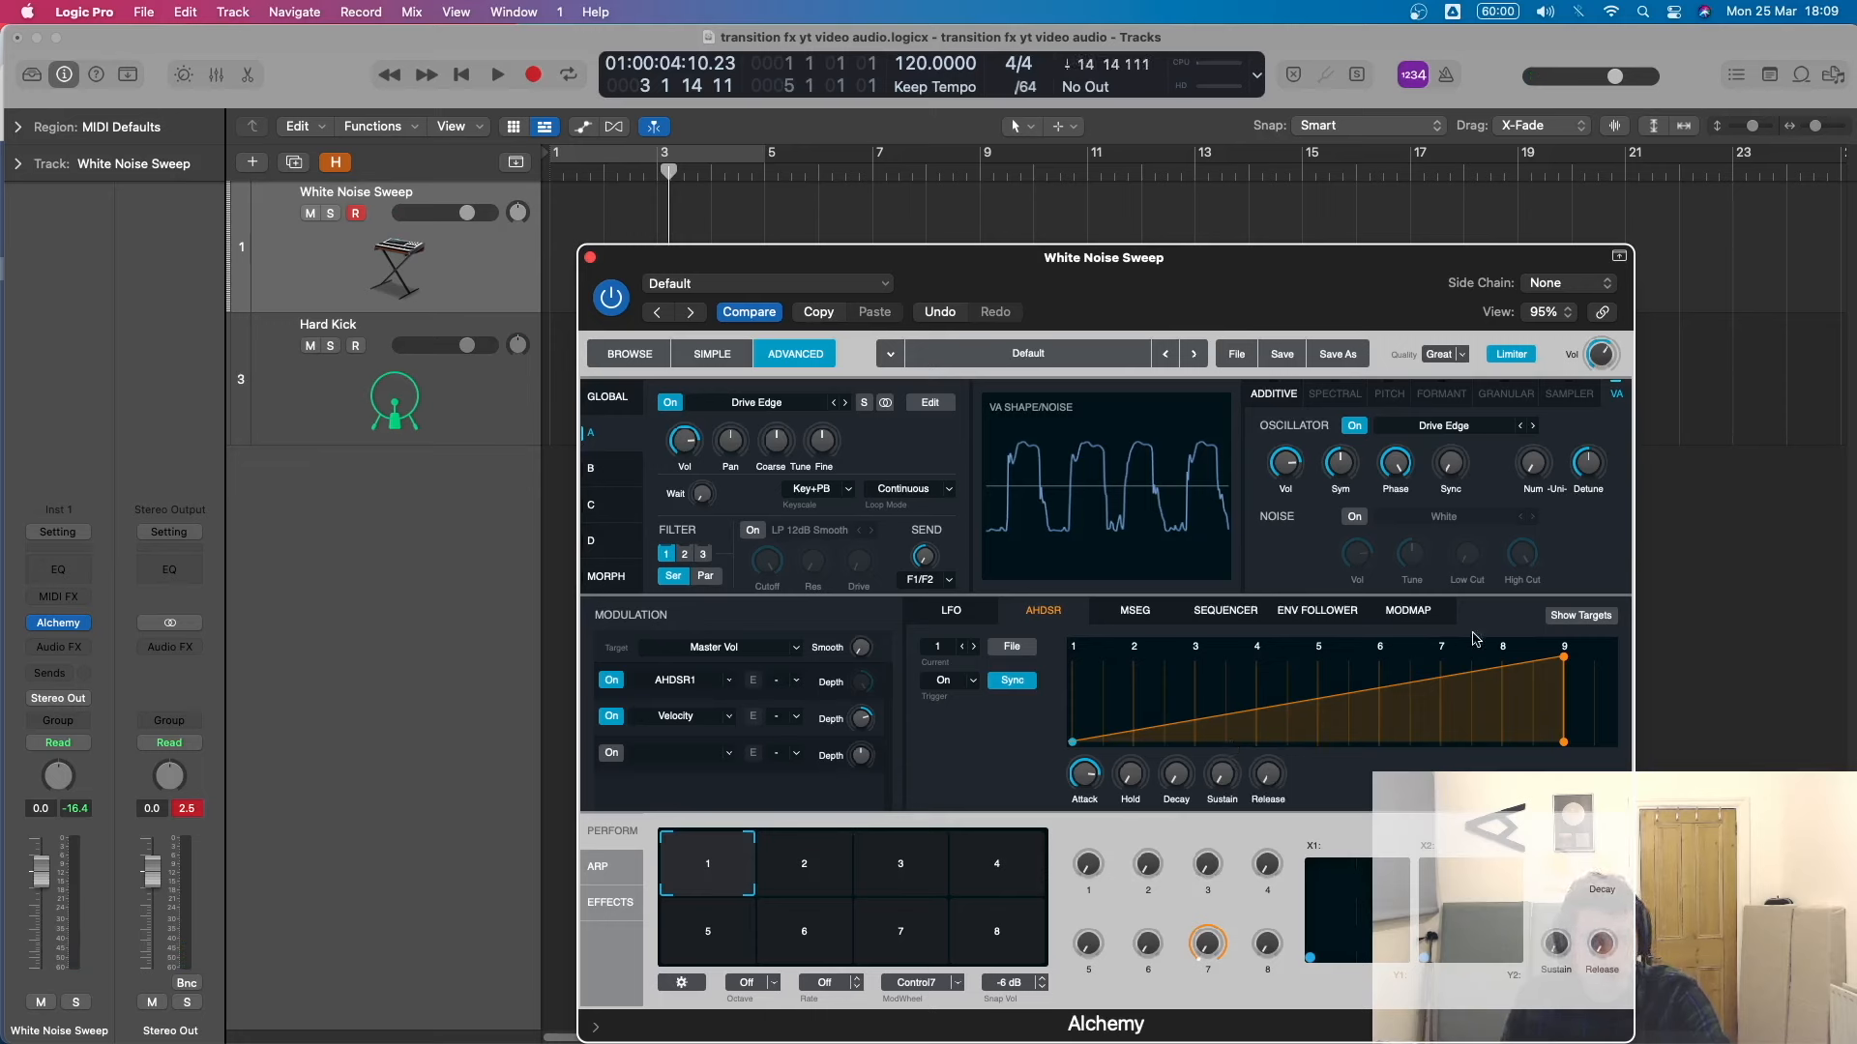
Add the existing AHDSR1 envelope as modulation of the oscillator's symmetry in Alchemy.
right_click(1338, 466)
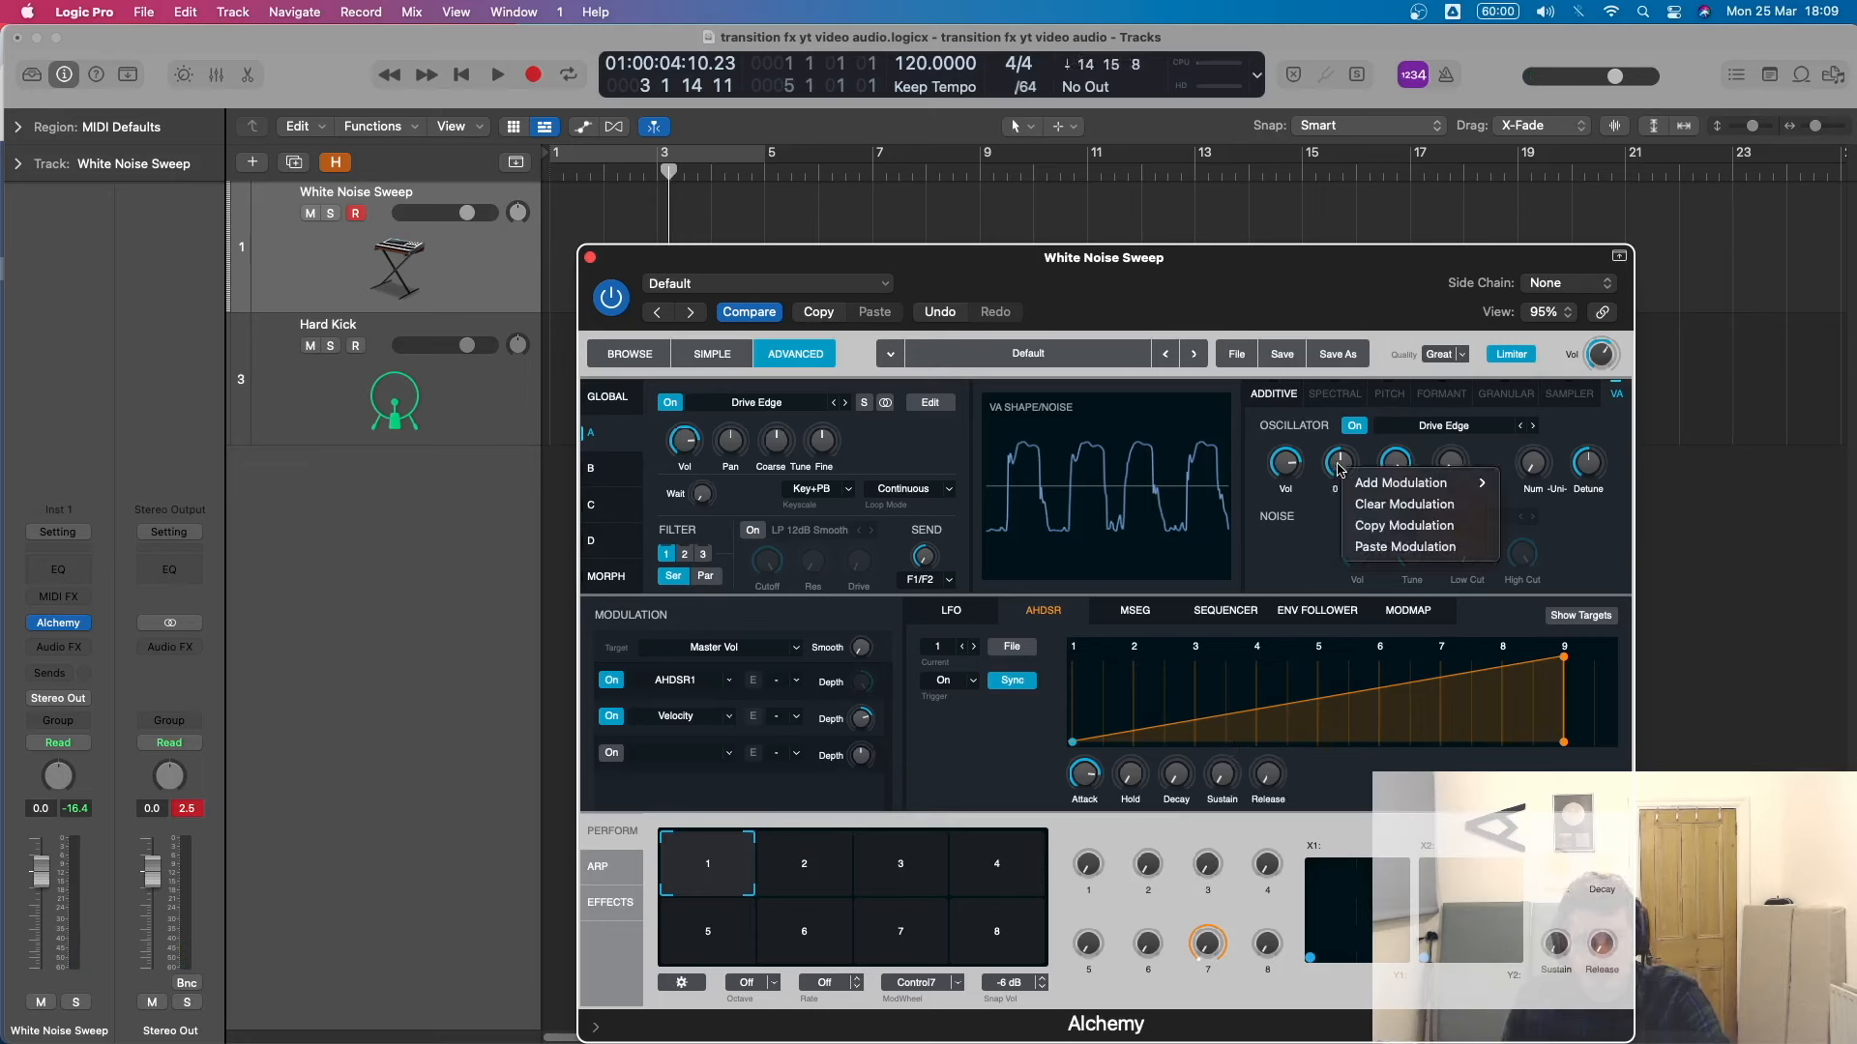
mouse_move(1434, 492)
mouse_move(1543, 504)
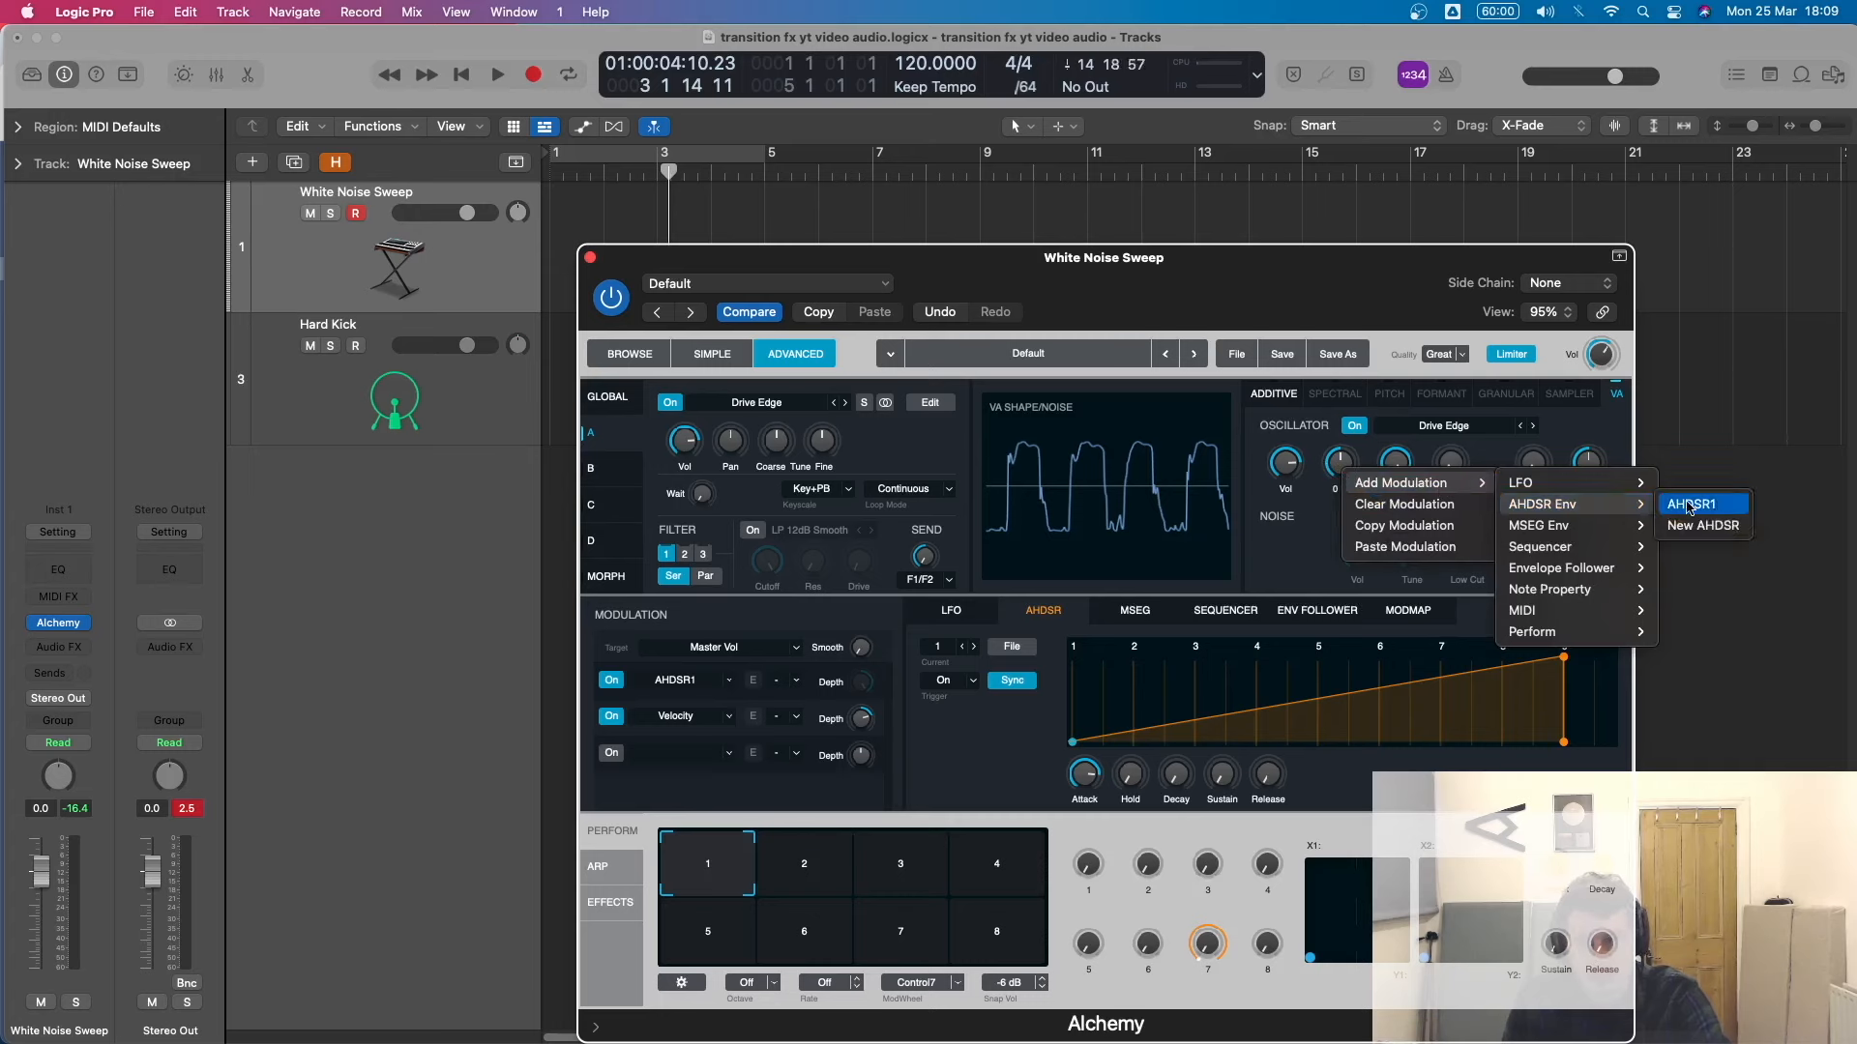
click(1689, 505)
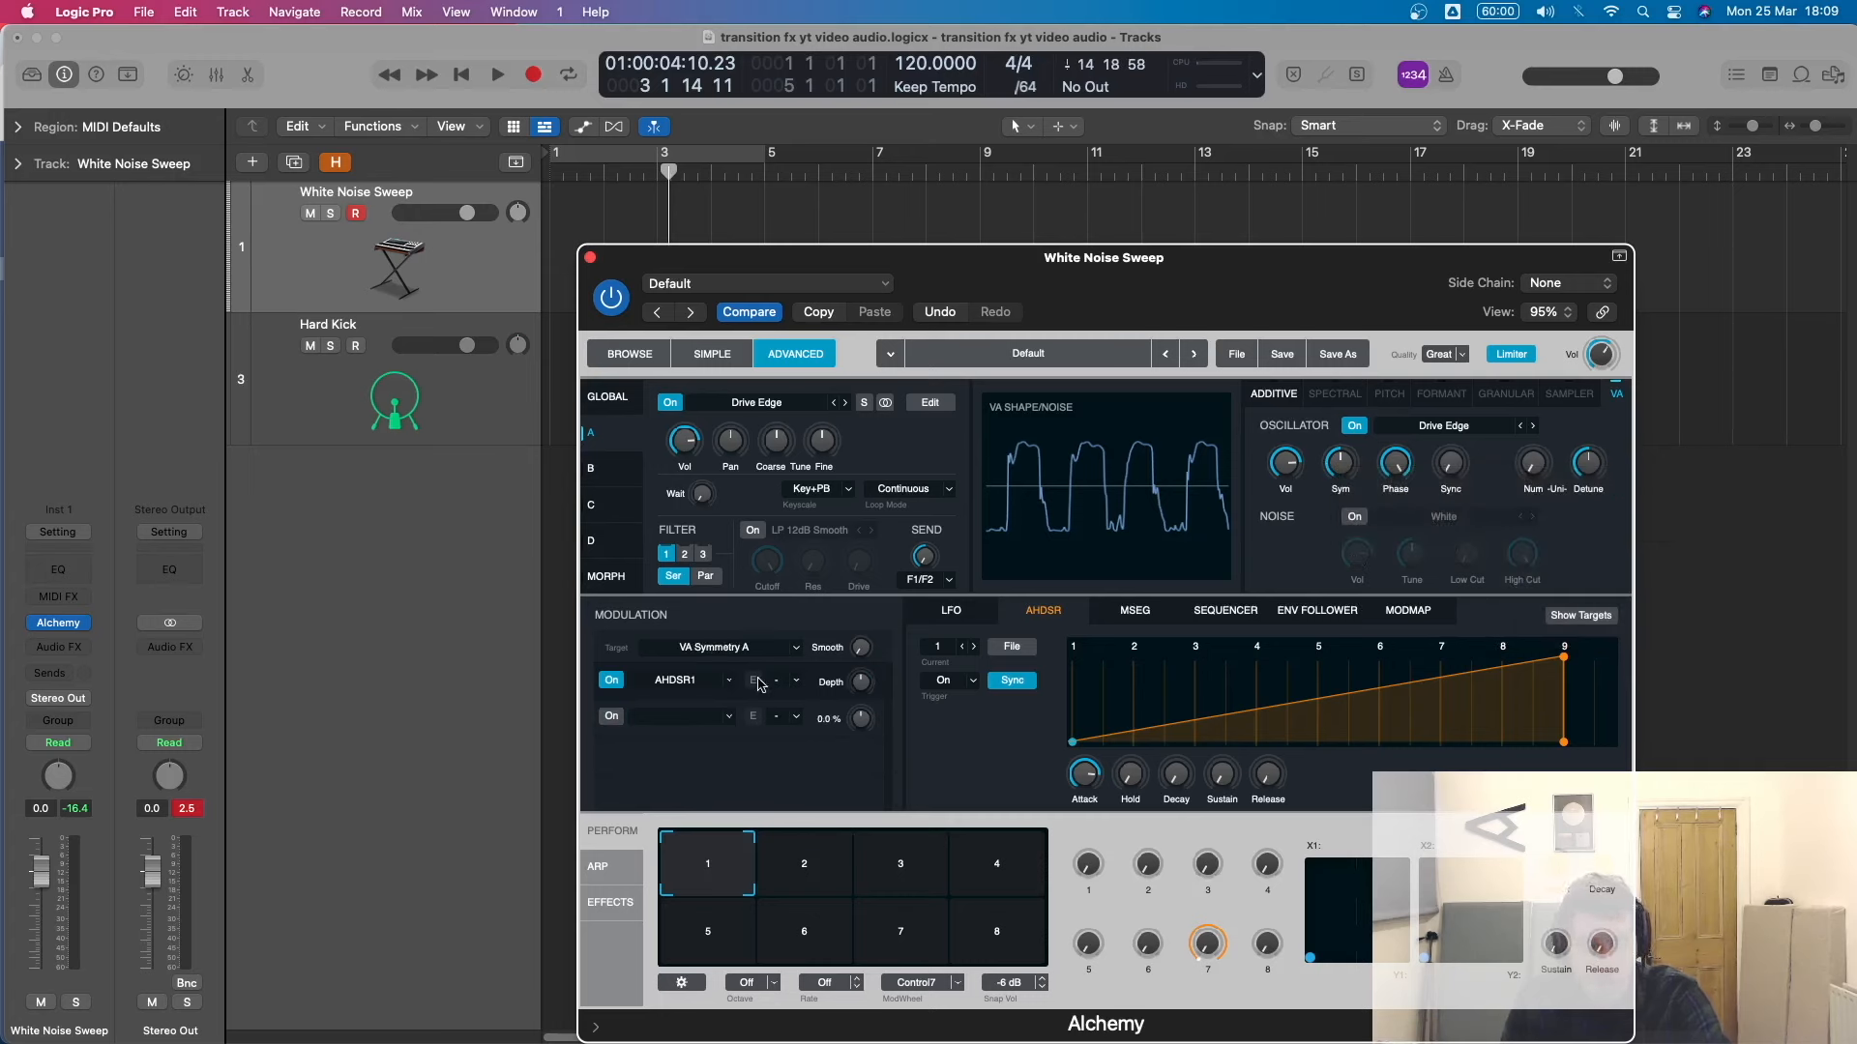
Set the AHDSR1 depth on the oscillator's symmetry to 100% and add AHDSR1 as modulation of its unison detune.
drag(864, 690, 1473, 494)
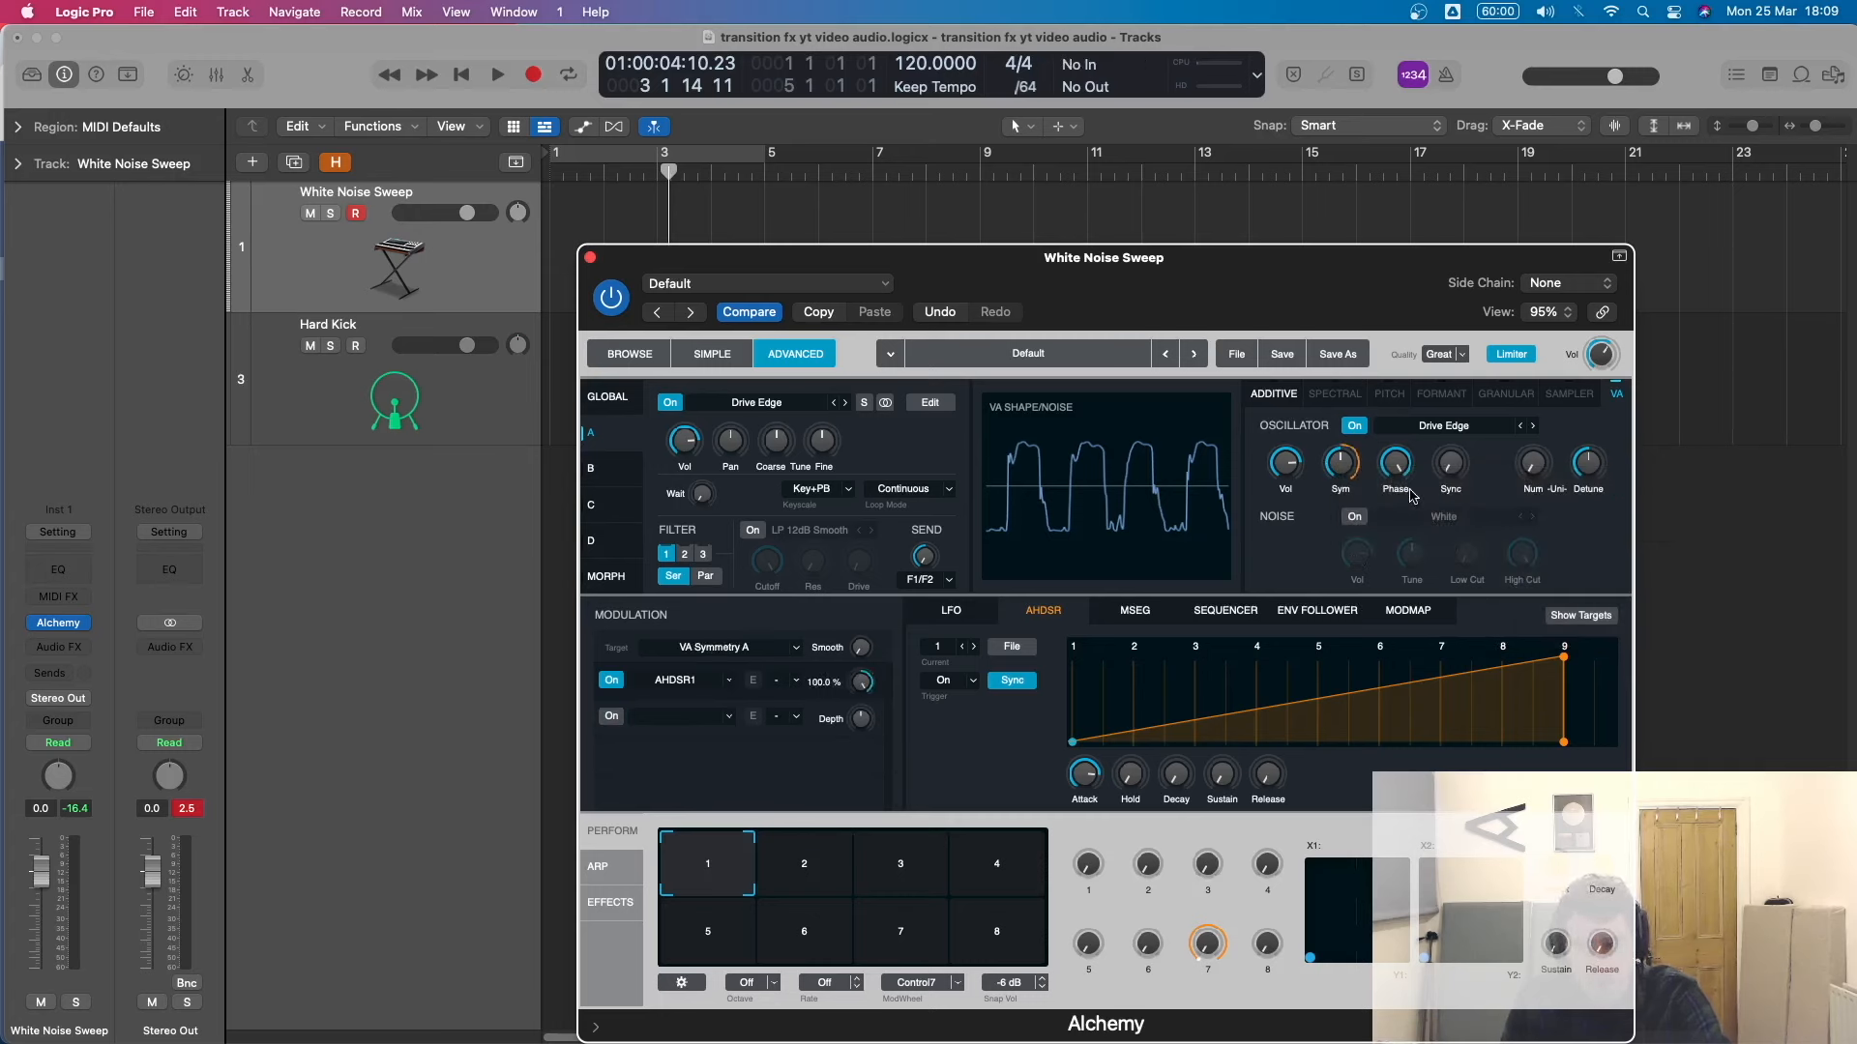
right_click(1593, 491)
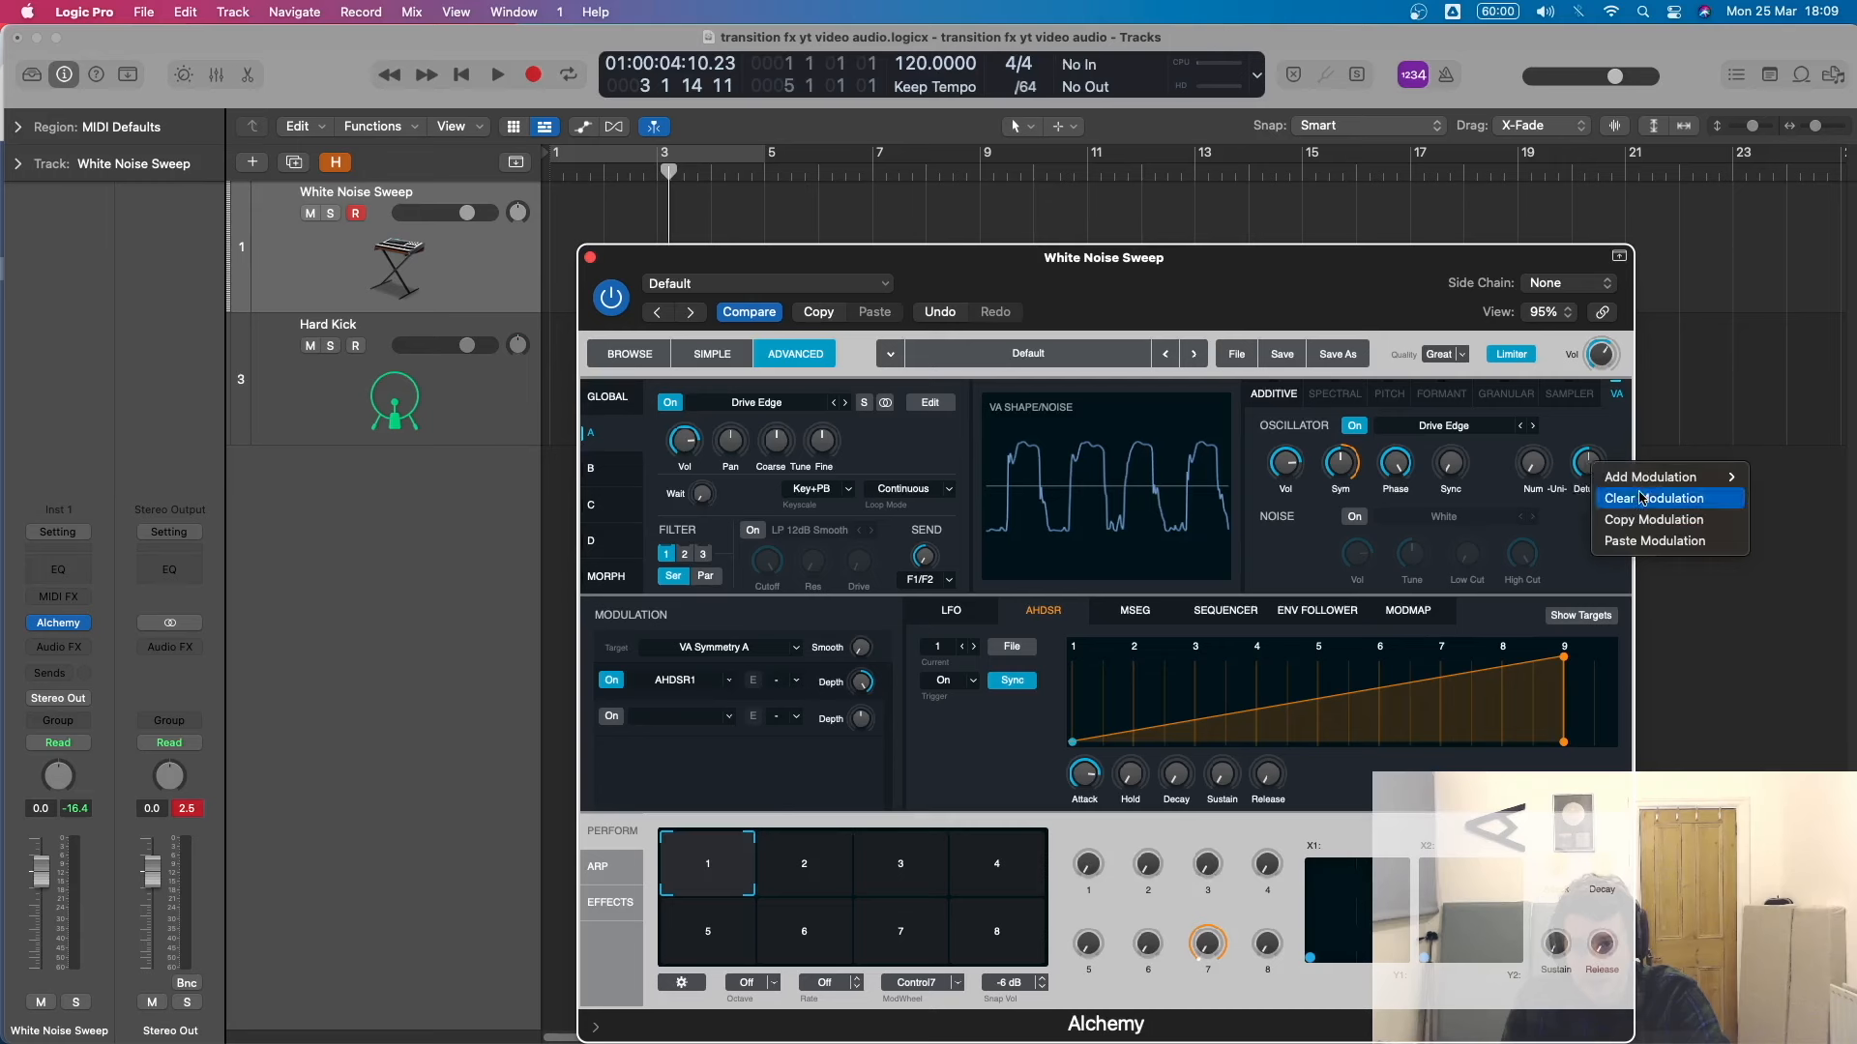
mouse_move(1649, 476)
mouse_move(1509, 497)
click(1375, 498)
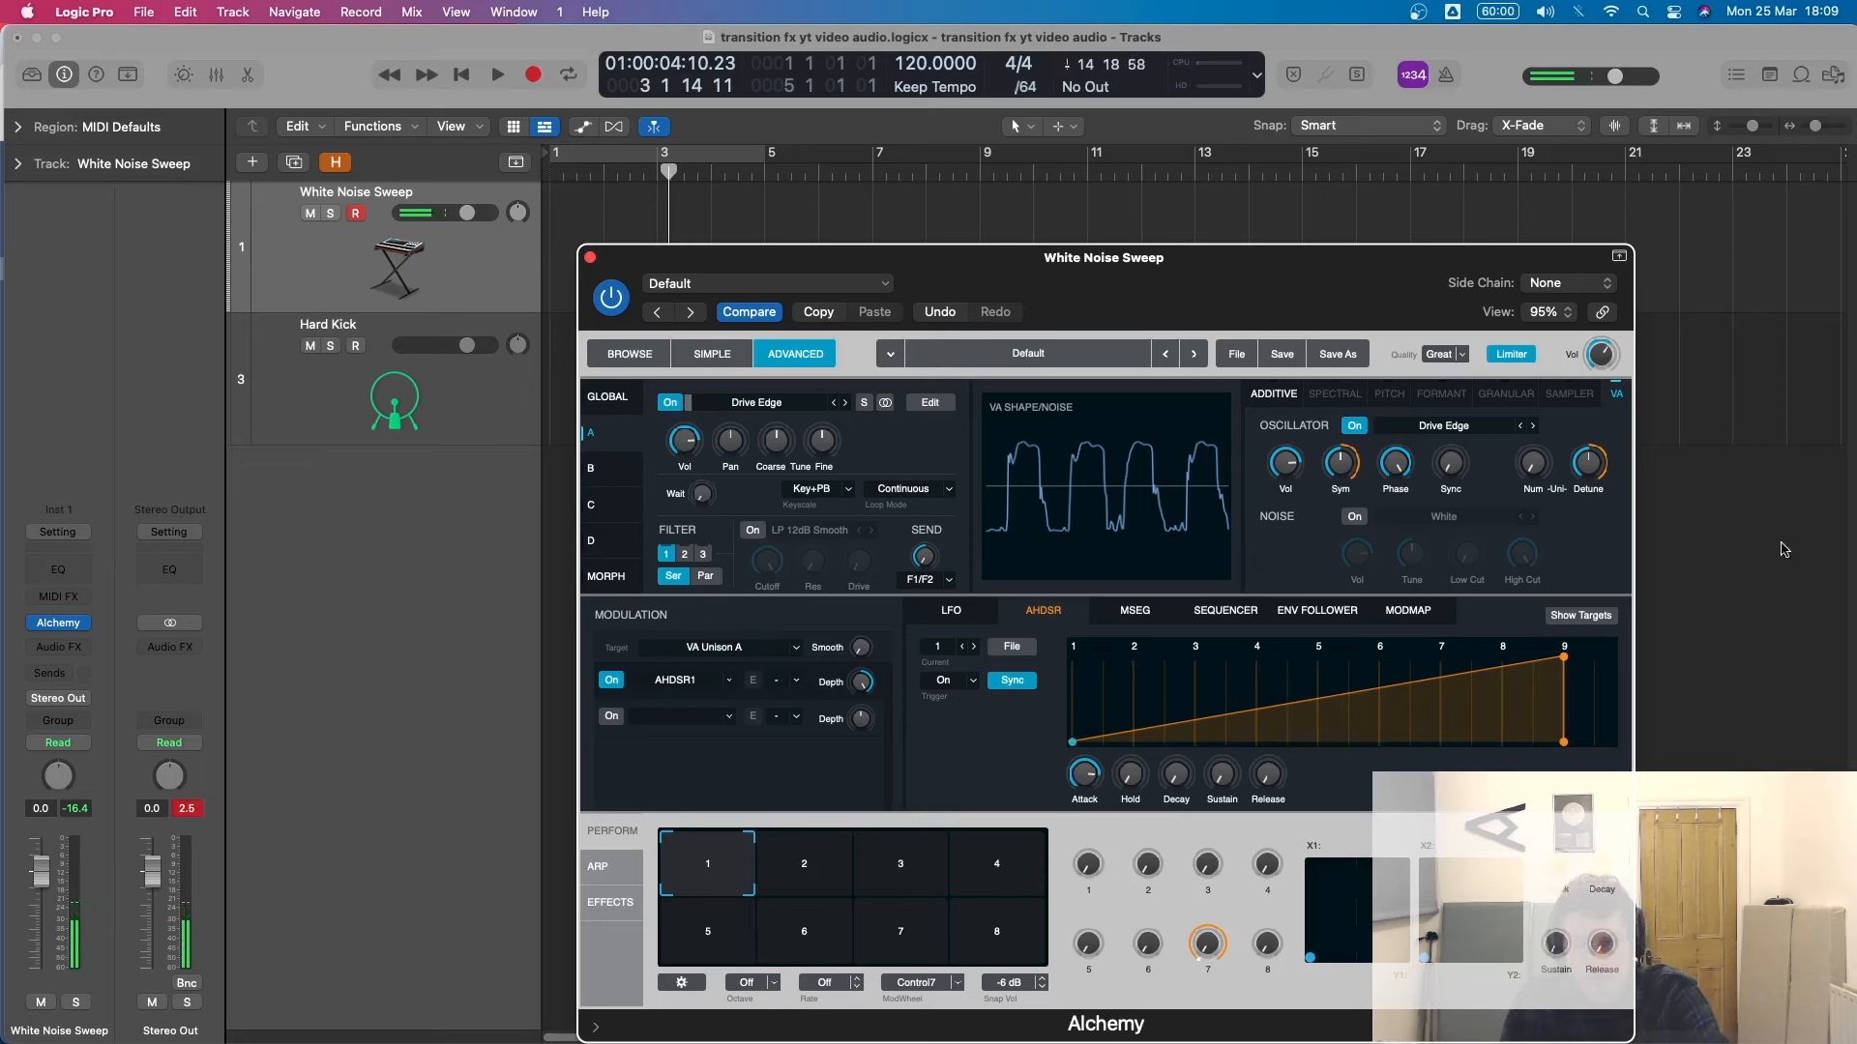
Add the existing AHDSR1 envelope as modulation of the oscillator's Sync parameter.
right_click(1454, 470)
mouse_move(1547, 477)
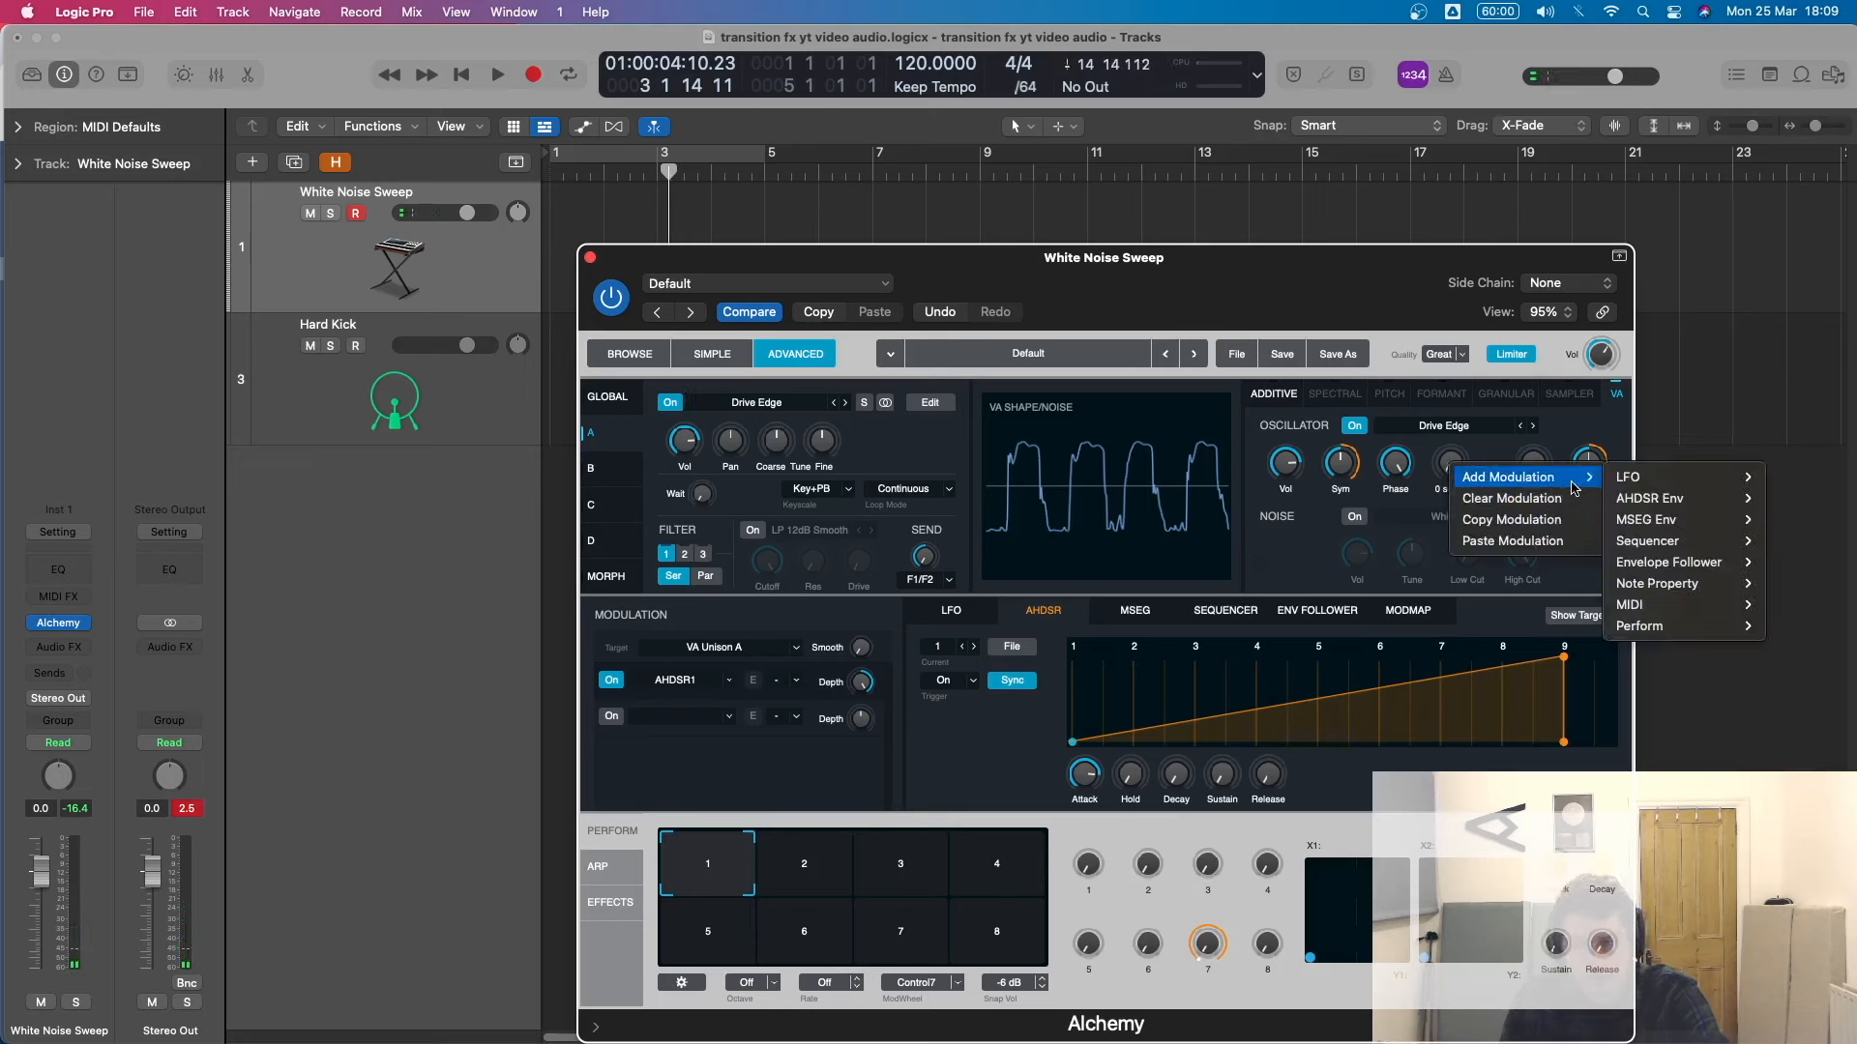
mouse_move(1687, 501)
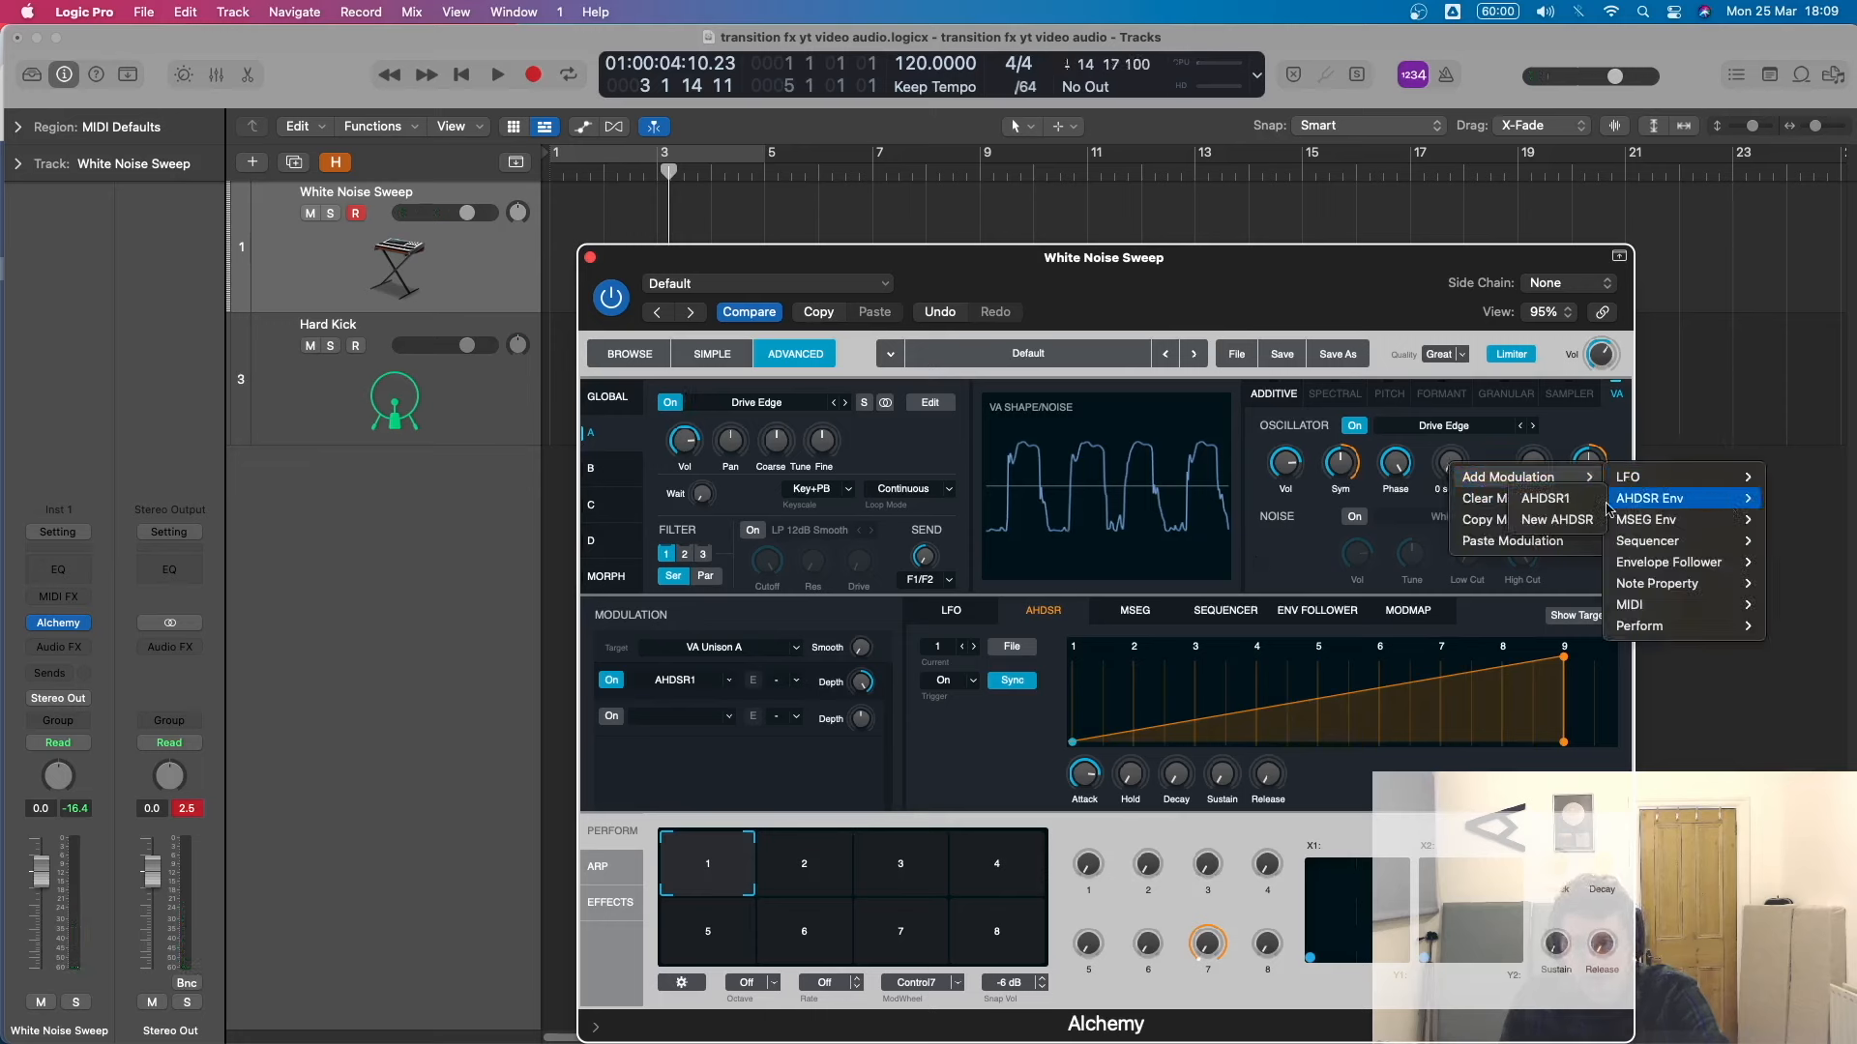
click(1542, 497)
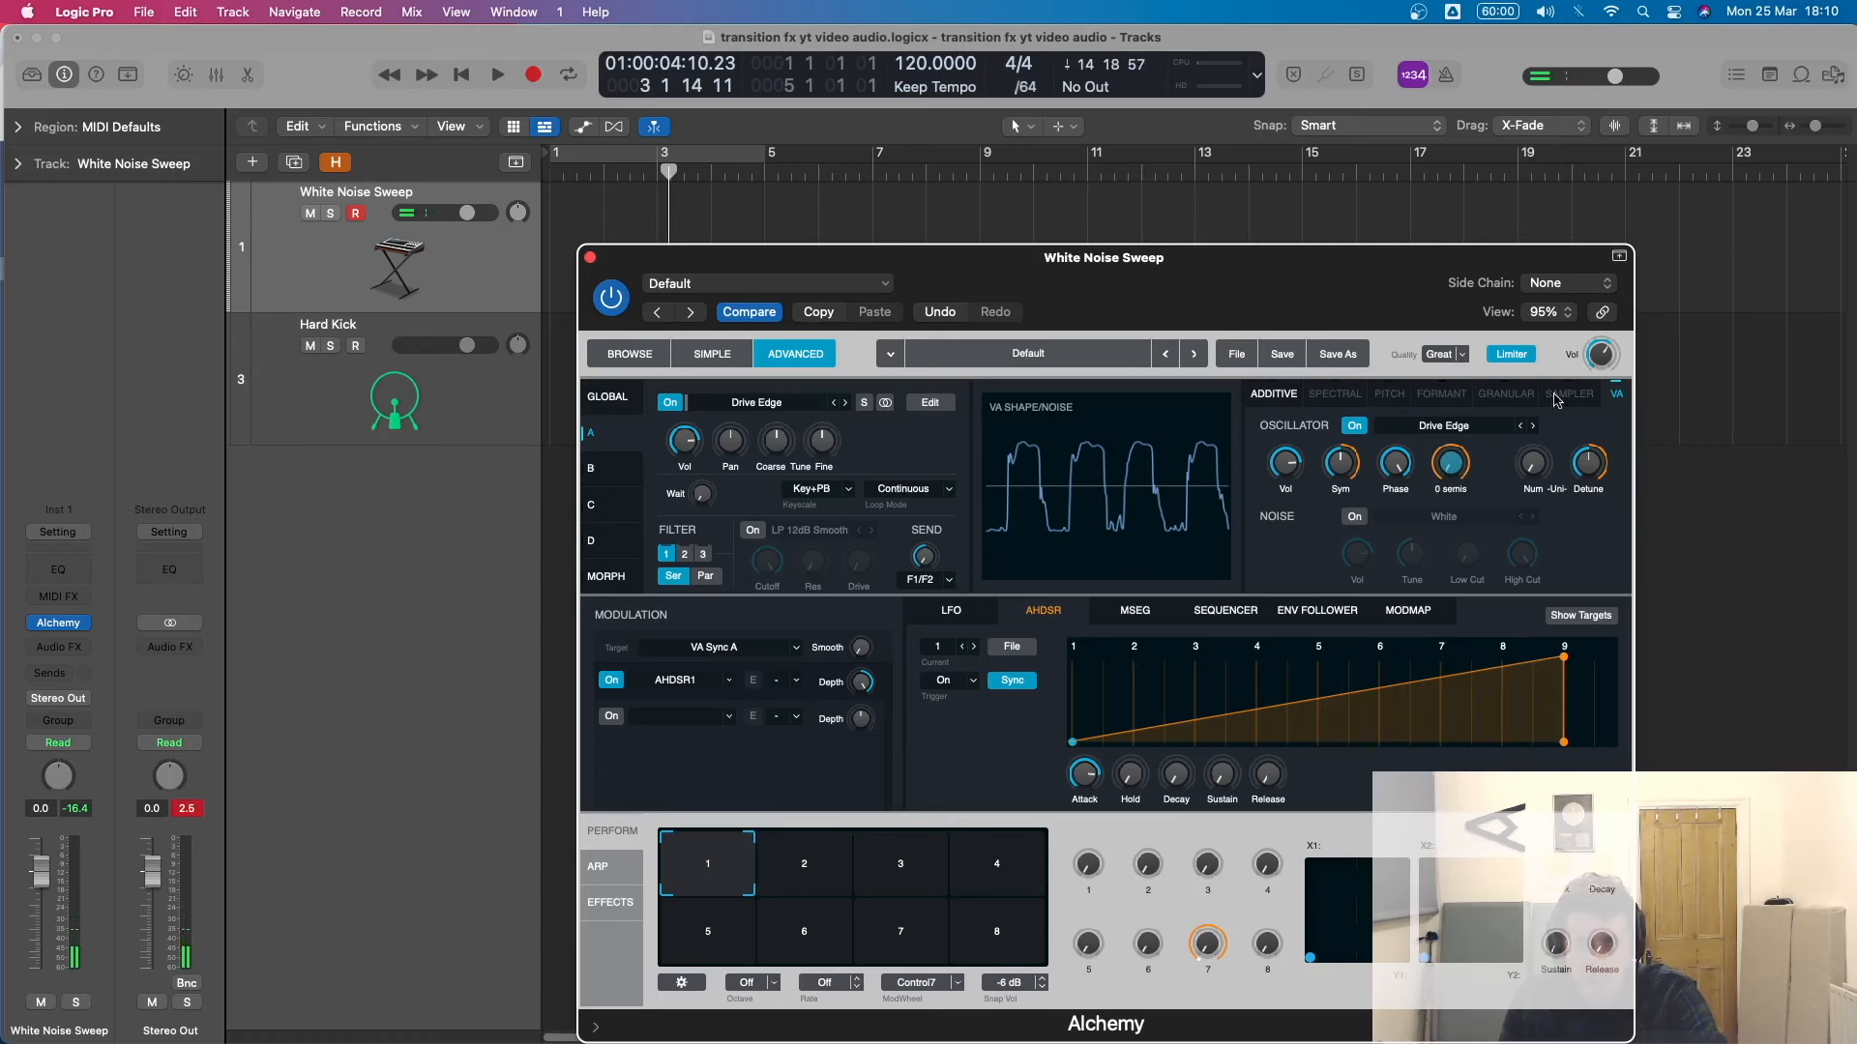
Turn up Alchemy's output and source A volumes, and load an enabled Convolution Reverb in the first main effect slot.
click(1602, 356)
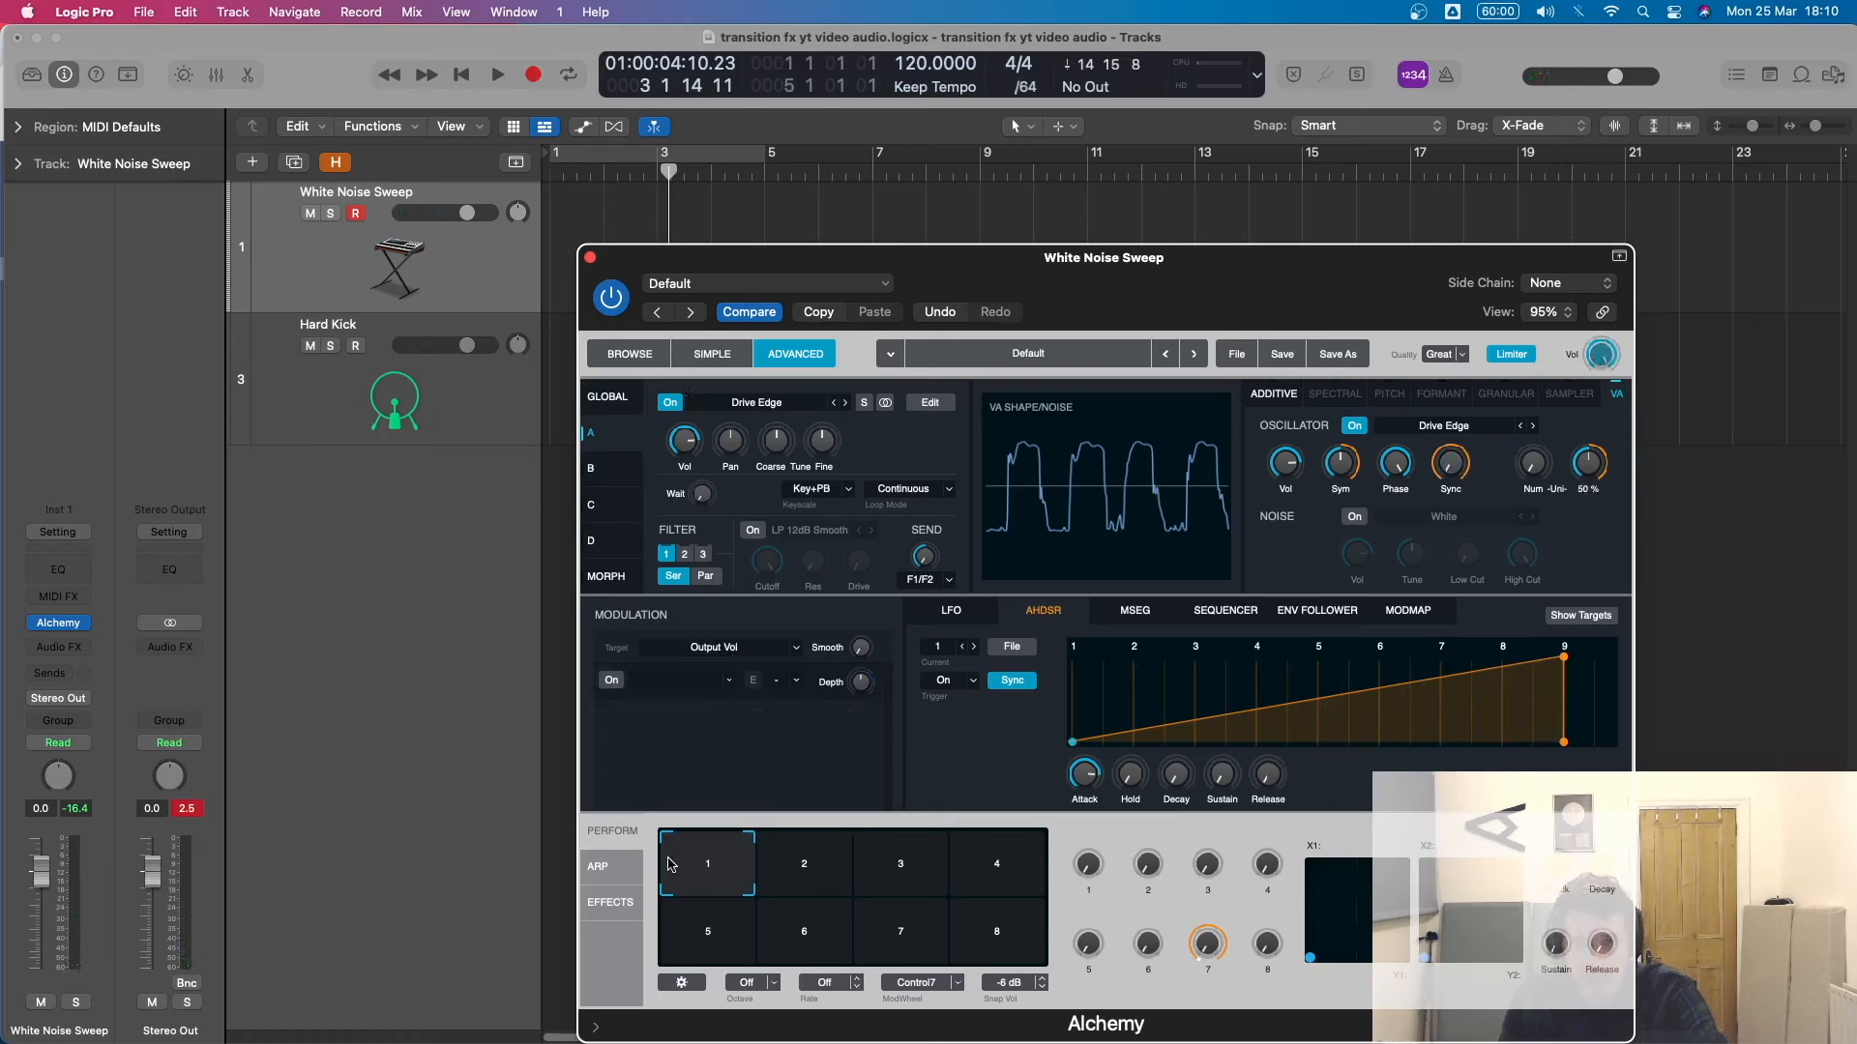
click(637, 891)
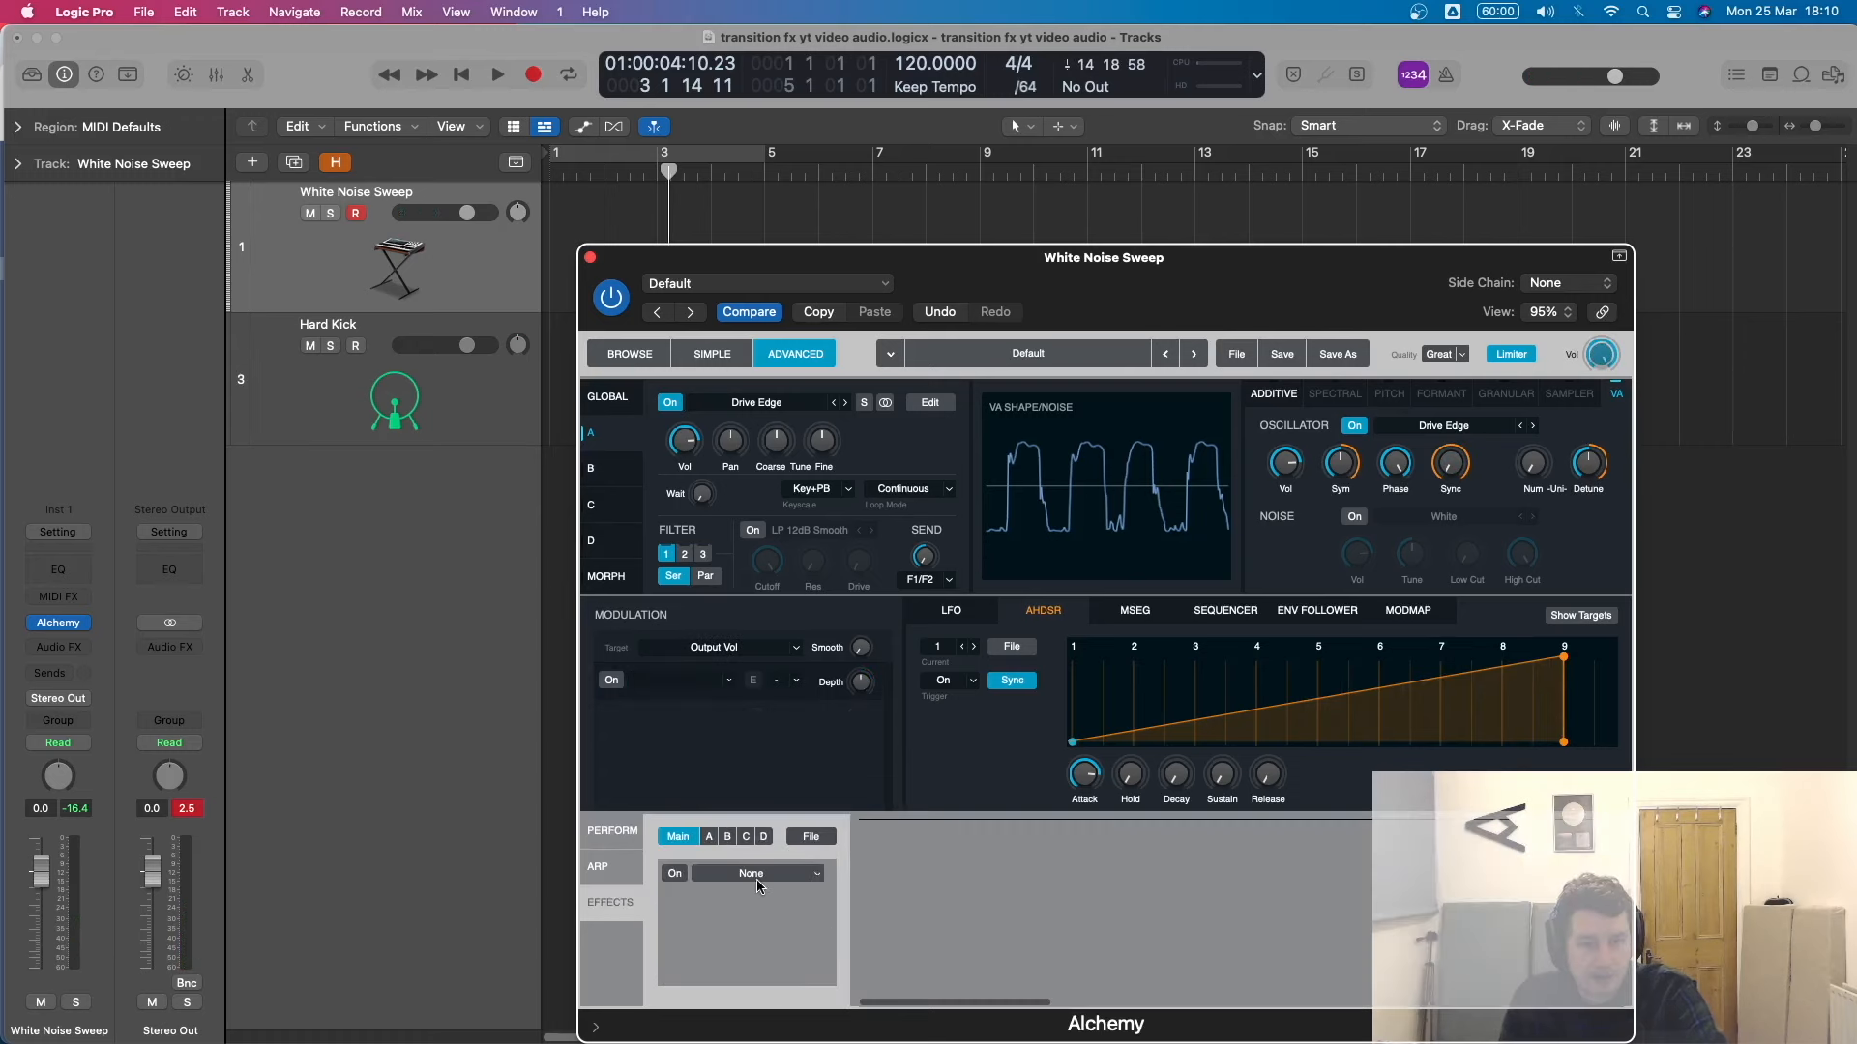
click(675, 874)
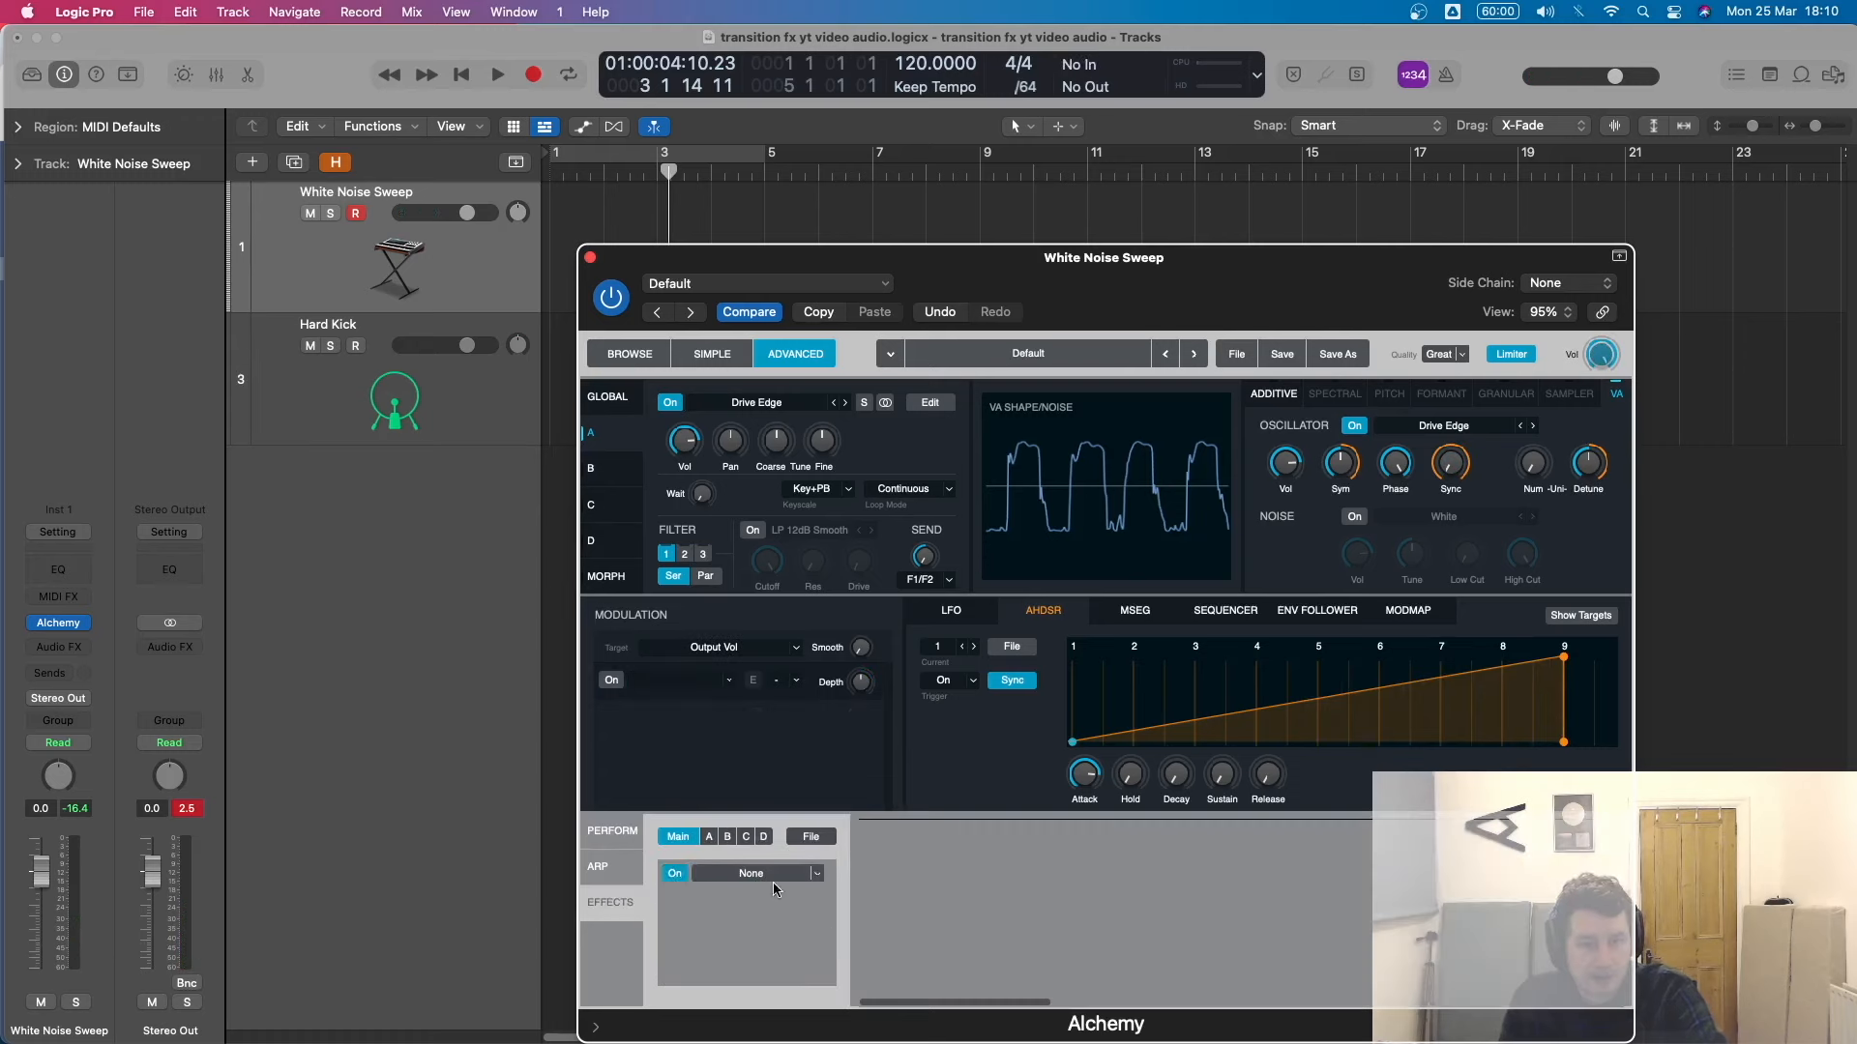
click(828, 877)
mouse_move(759, 964)
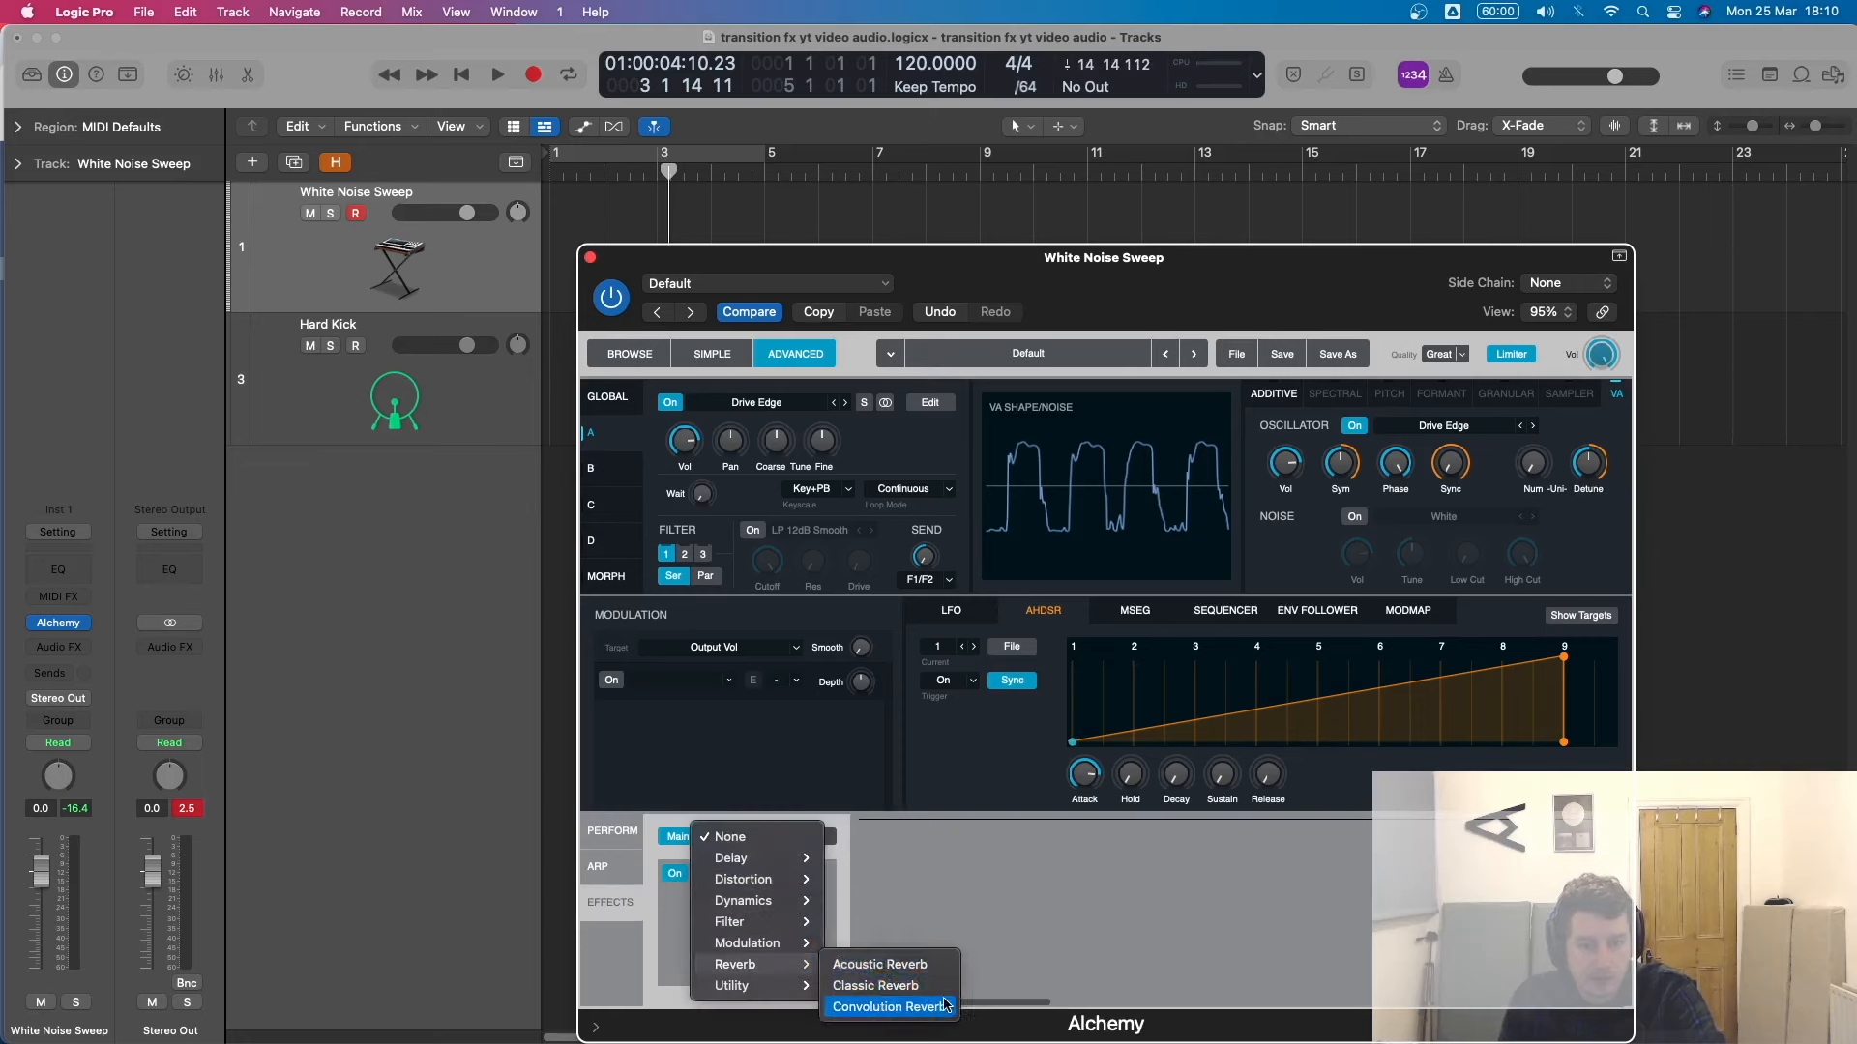
click(945, 1004)
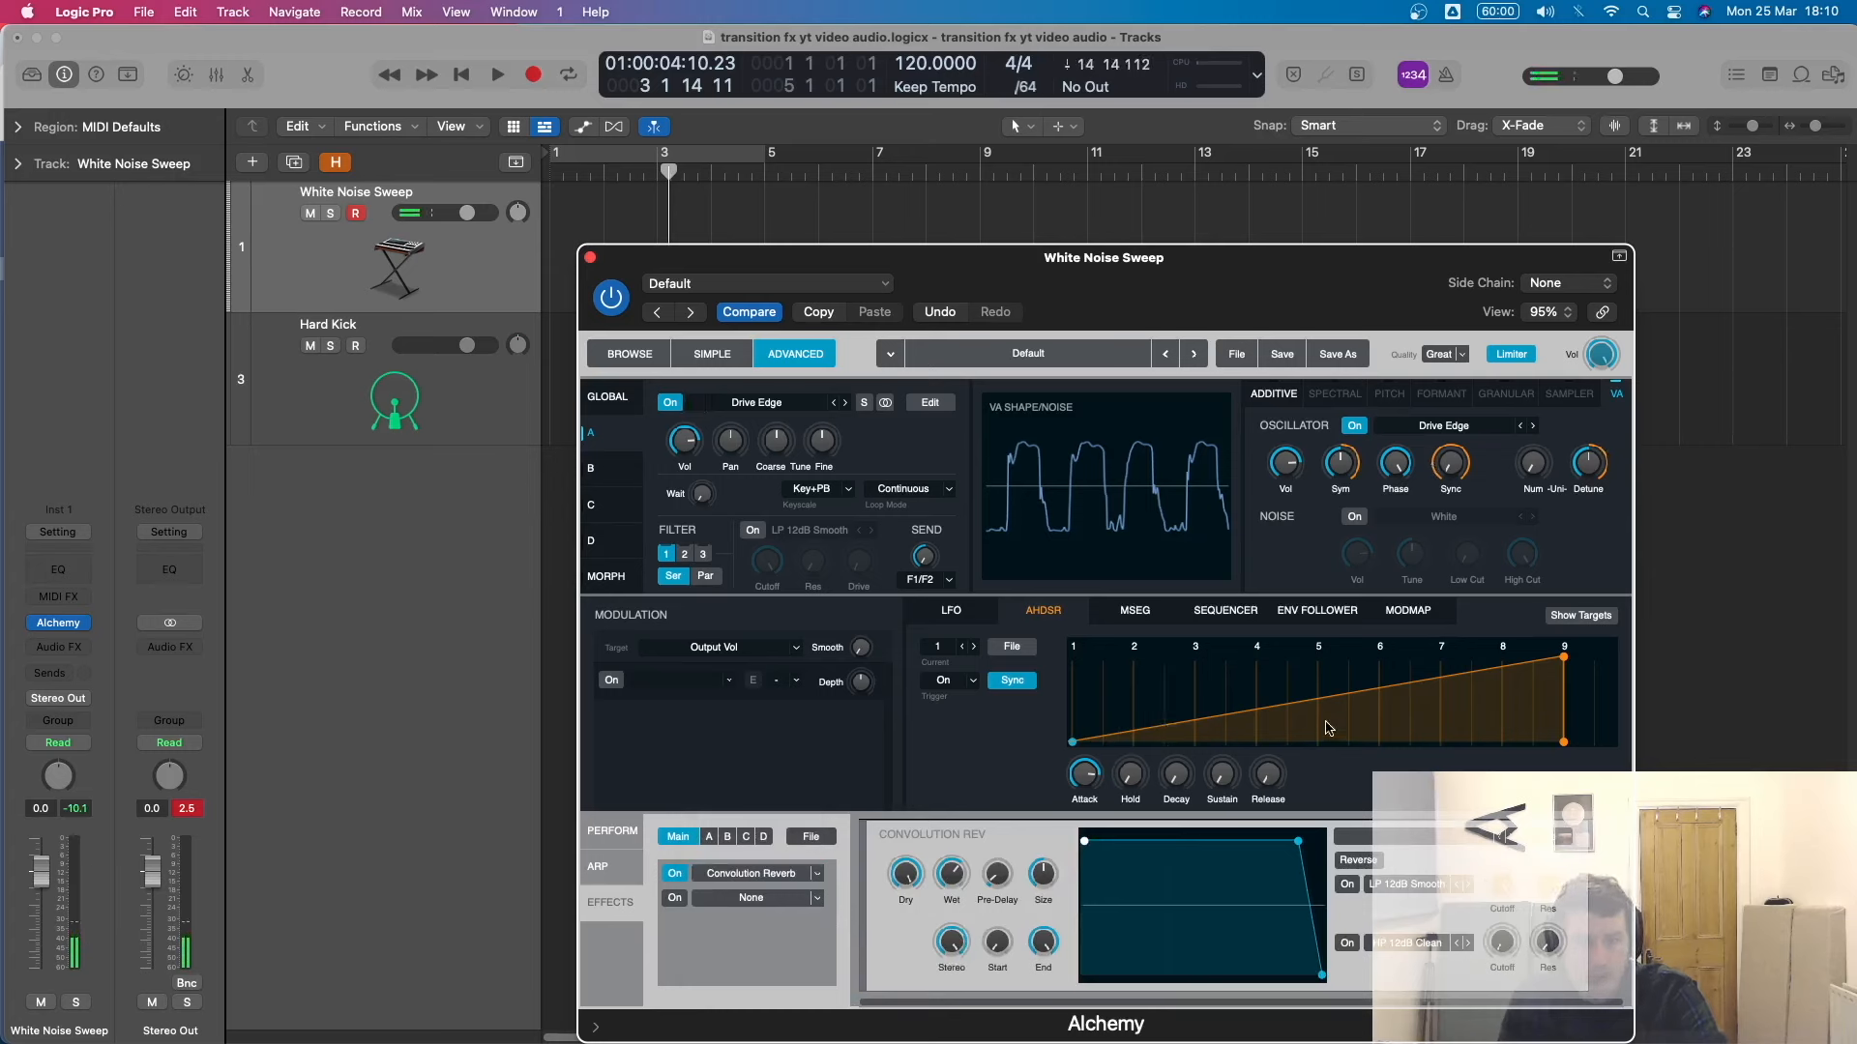
click(687, 428)
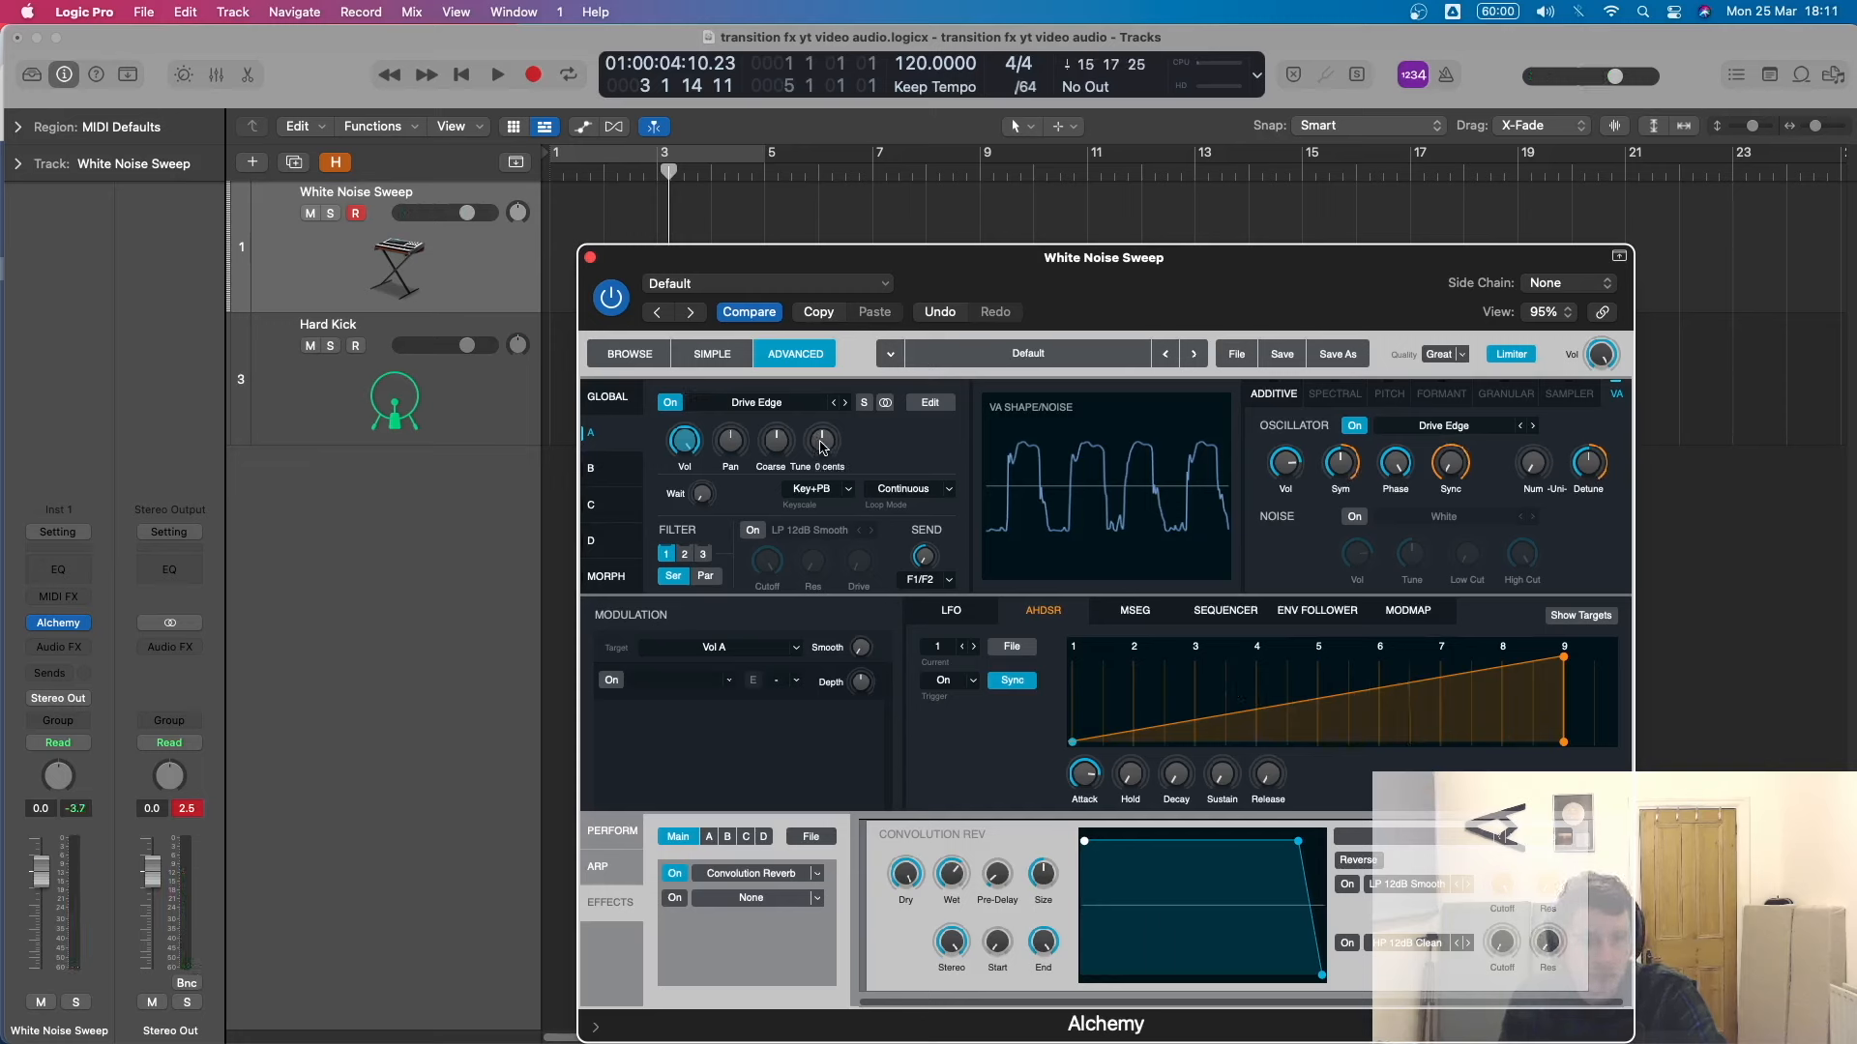
Lower source A's coarse tune to -48 semitones and add the existing AHDSR1 envelope as its modulation.
drag(781, 442, 774, 614)
right_click(775, 432)
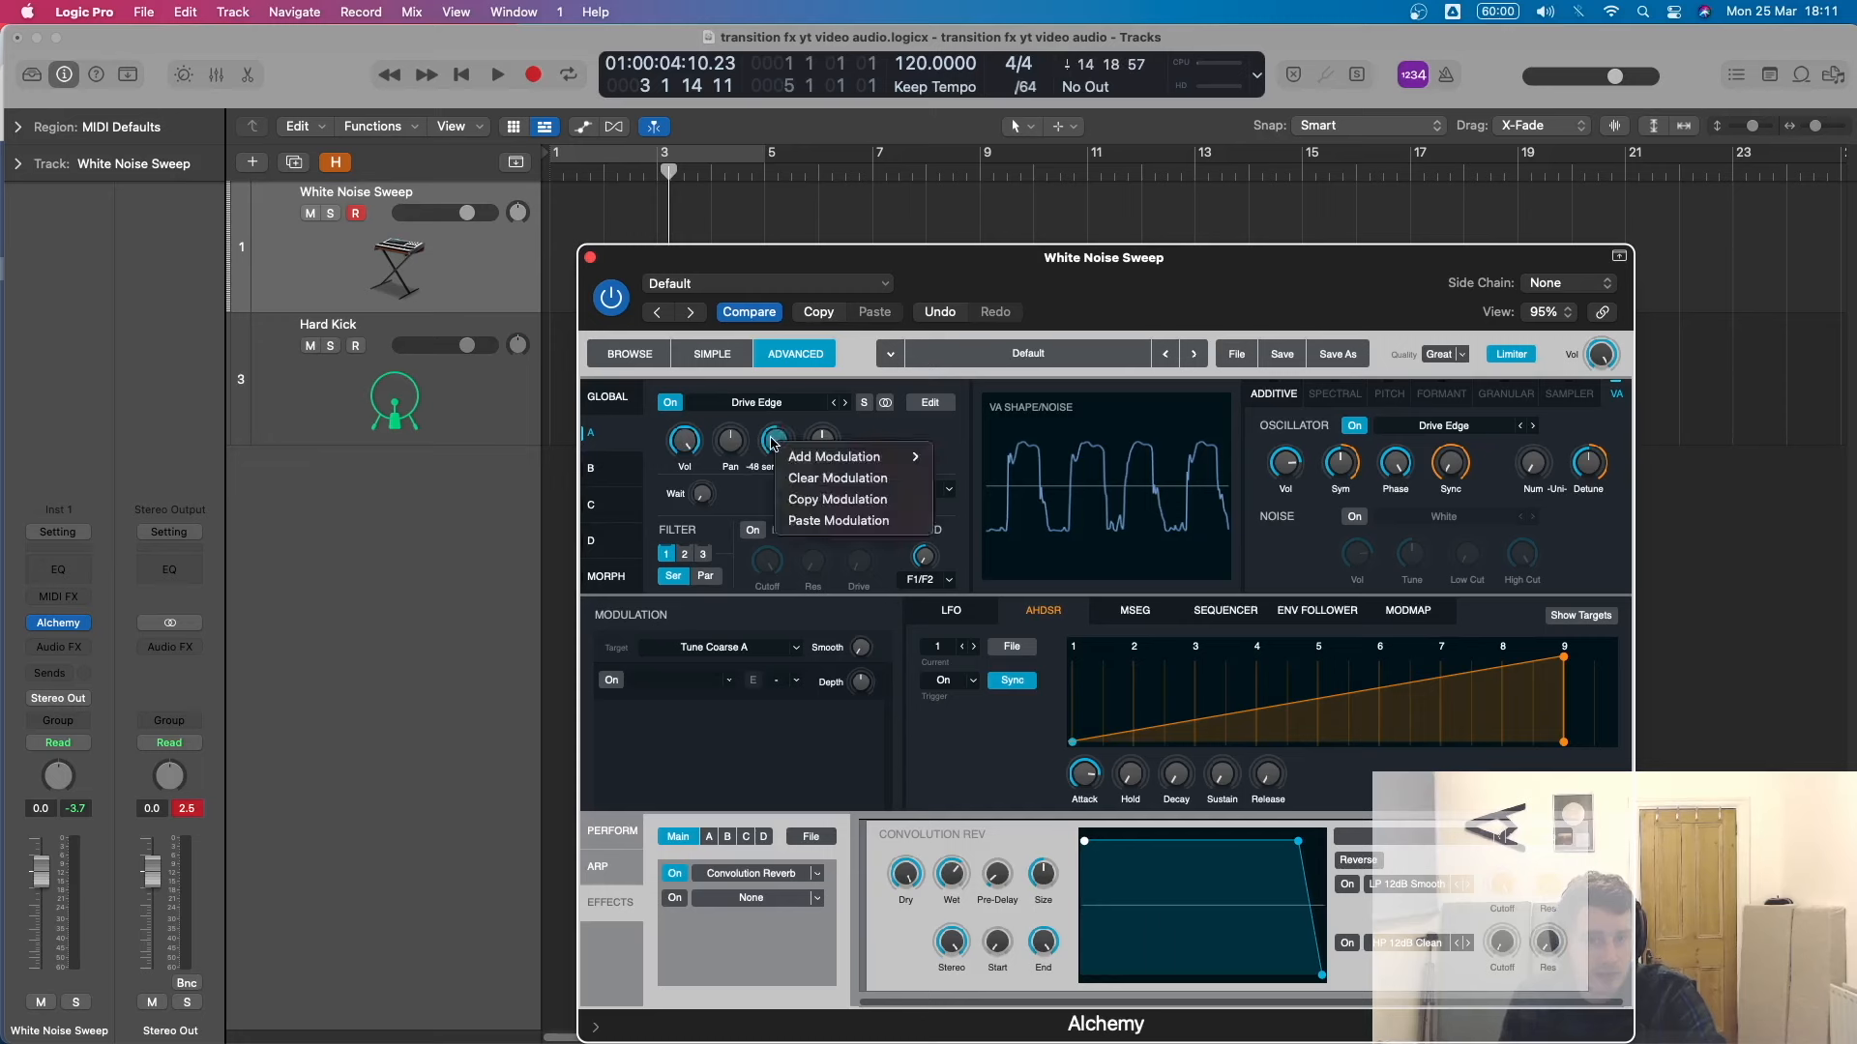
mouse_move(851, 457)
mouse_move(996, 478)
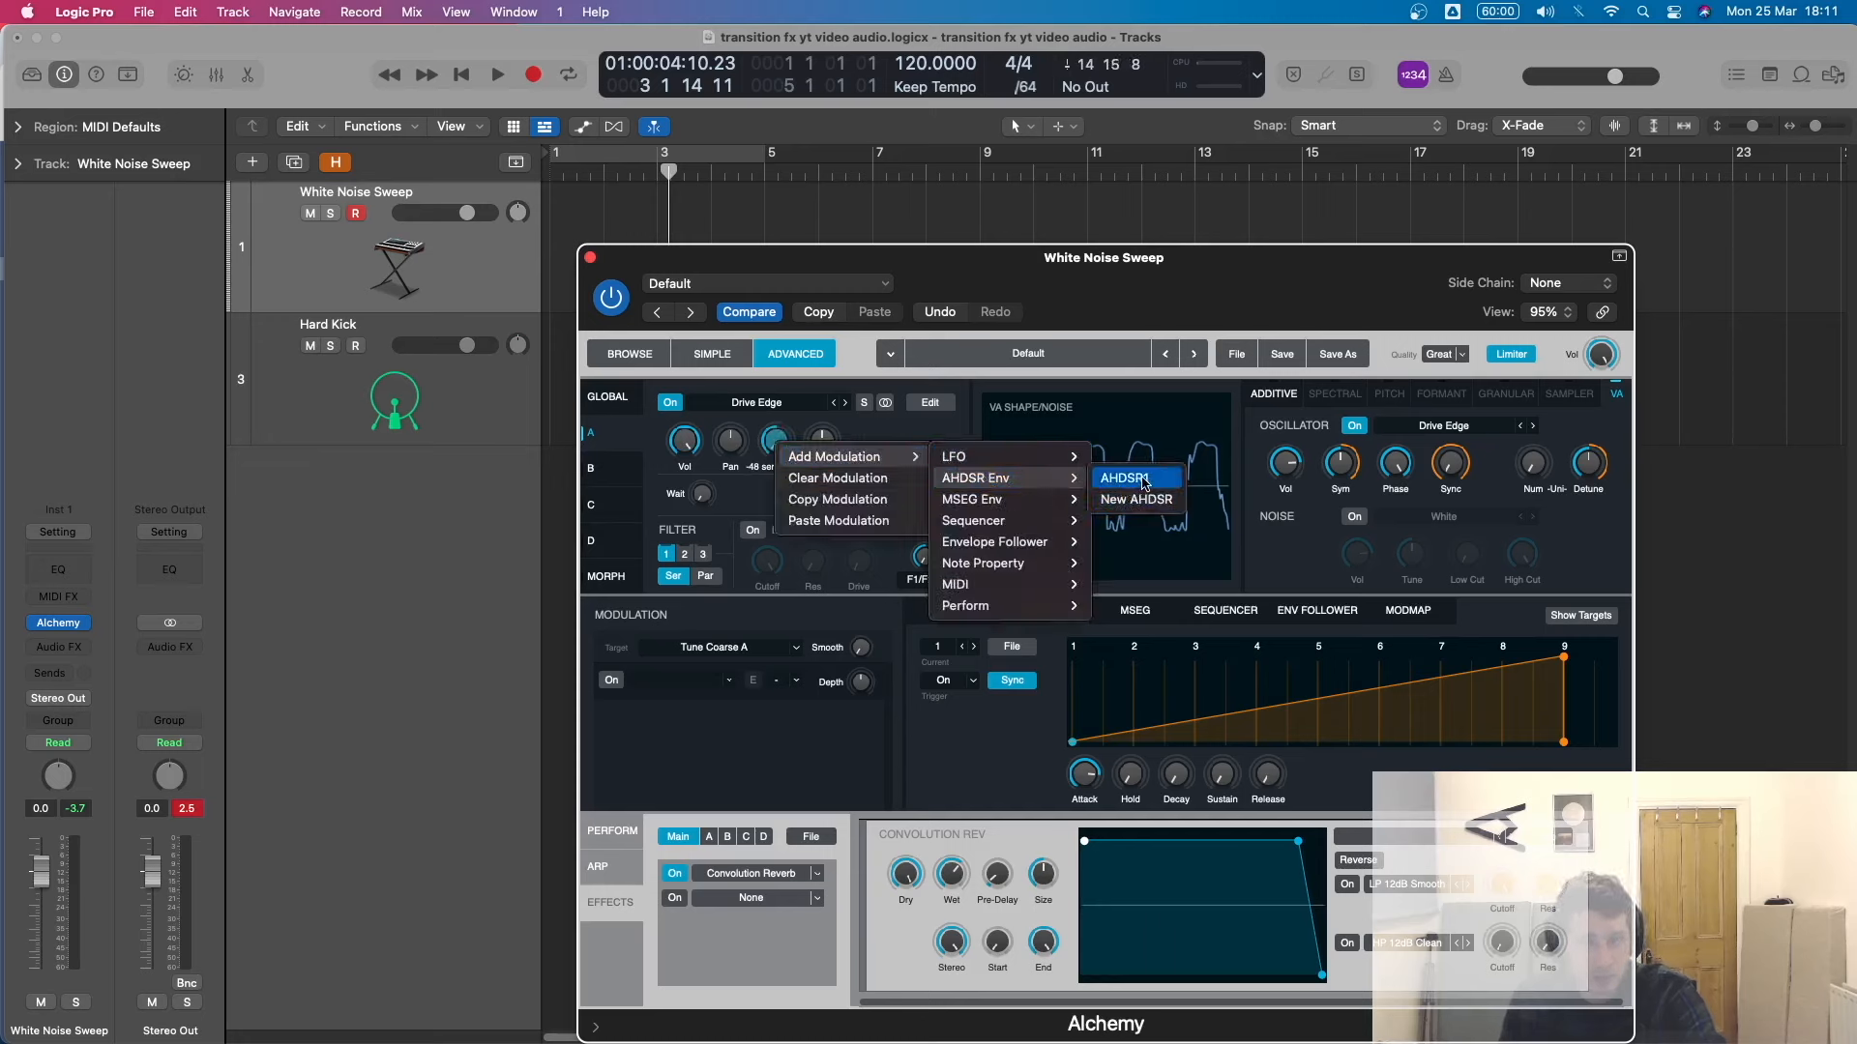
click(1123, 477)
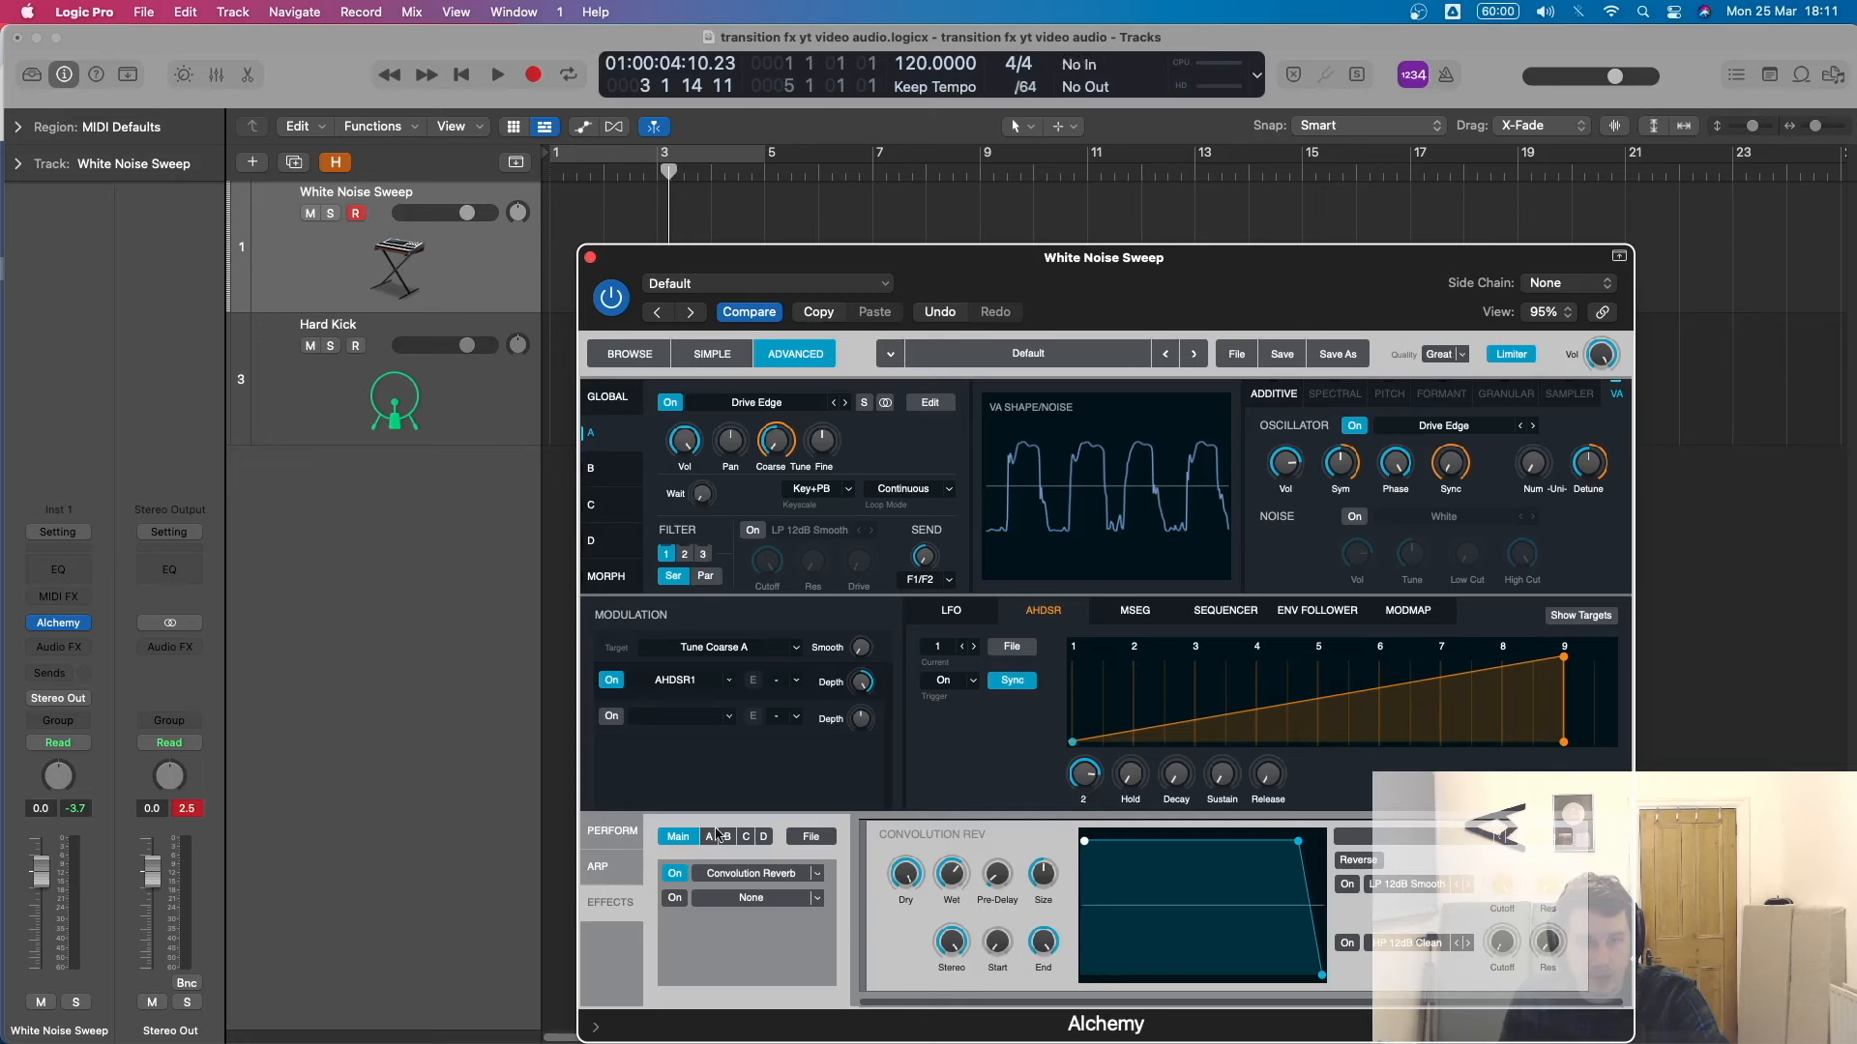
Load the Distortion effect in the second main effect slot and raise its XCite amount.
click(818, 899)
mouse_move(771, 906)
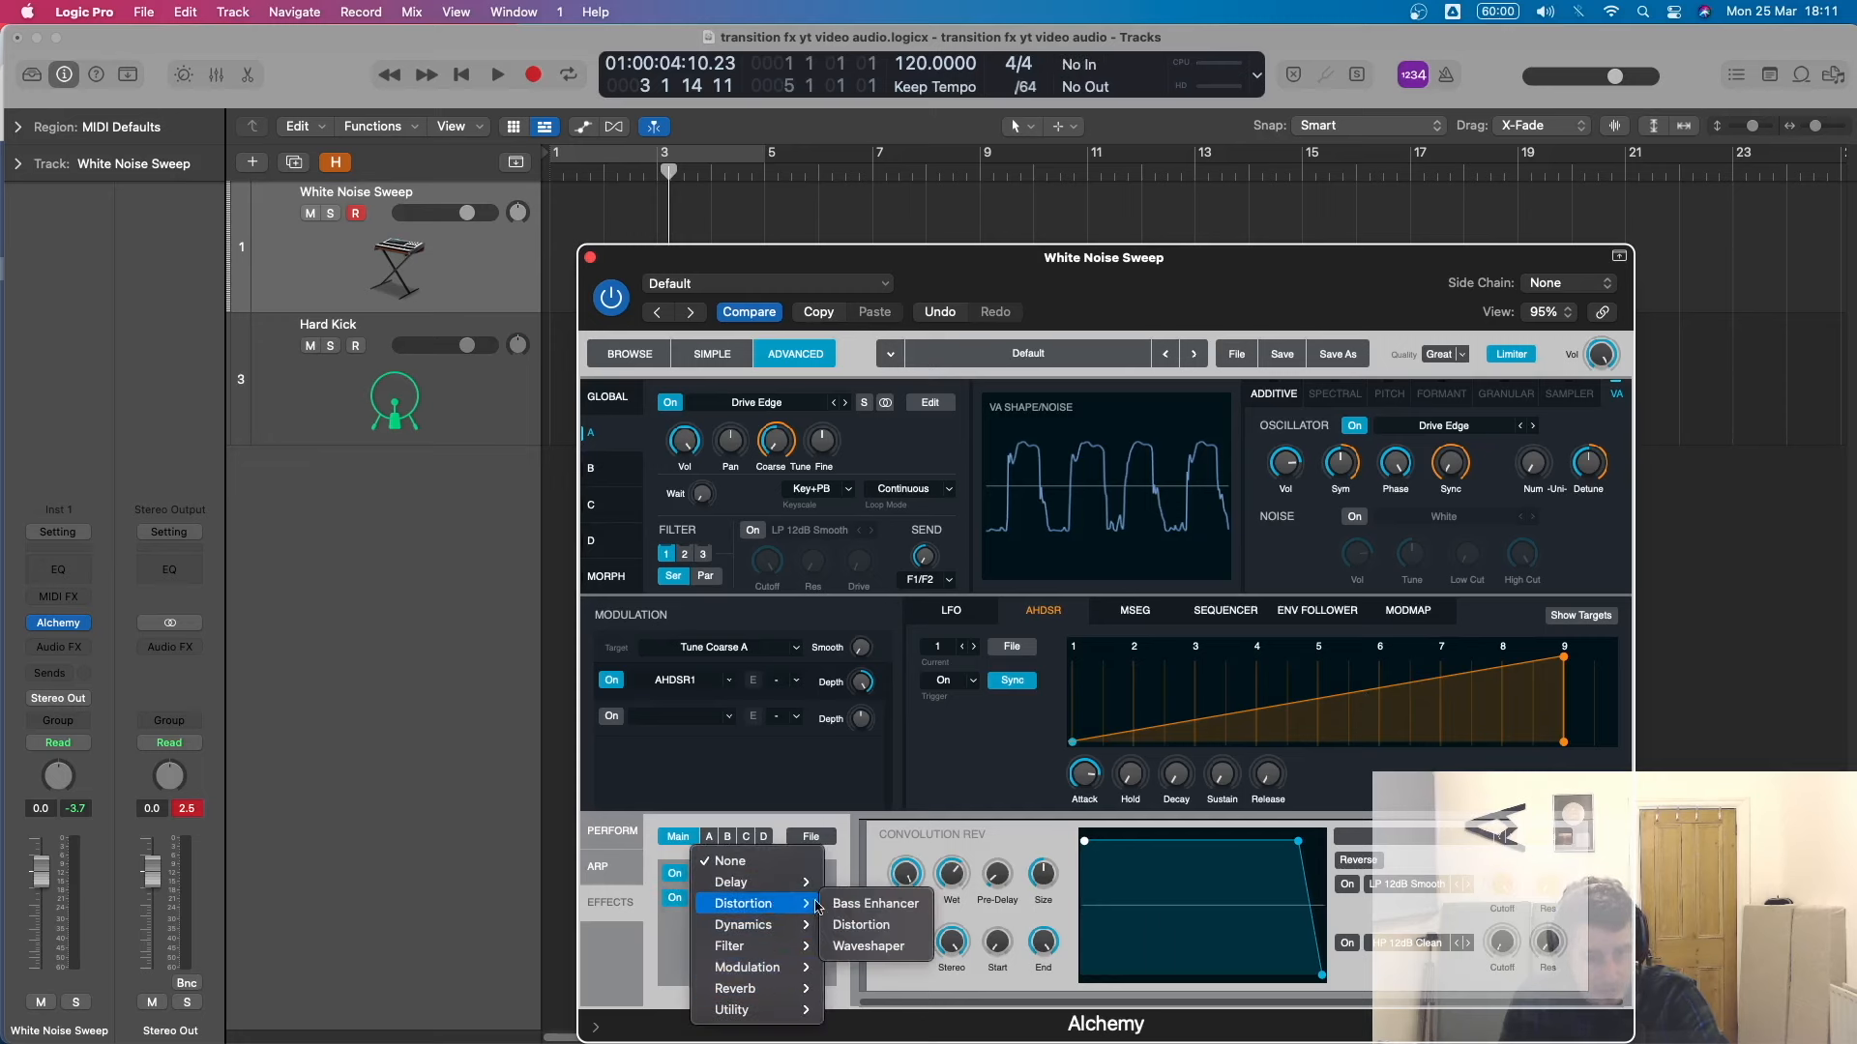
click(888, 927)
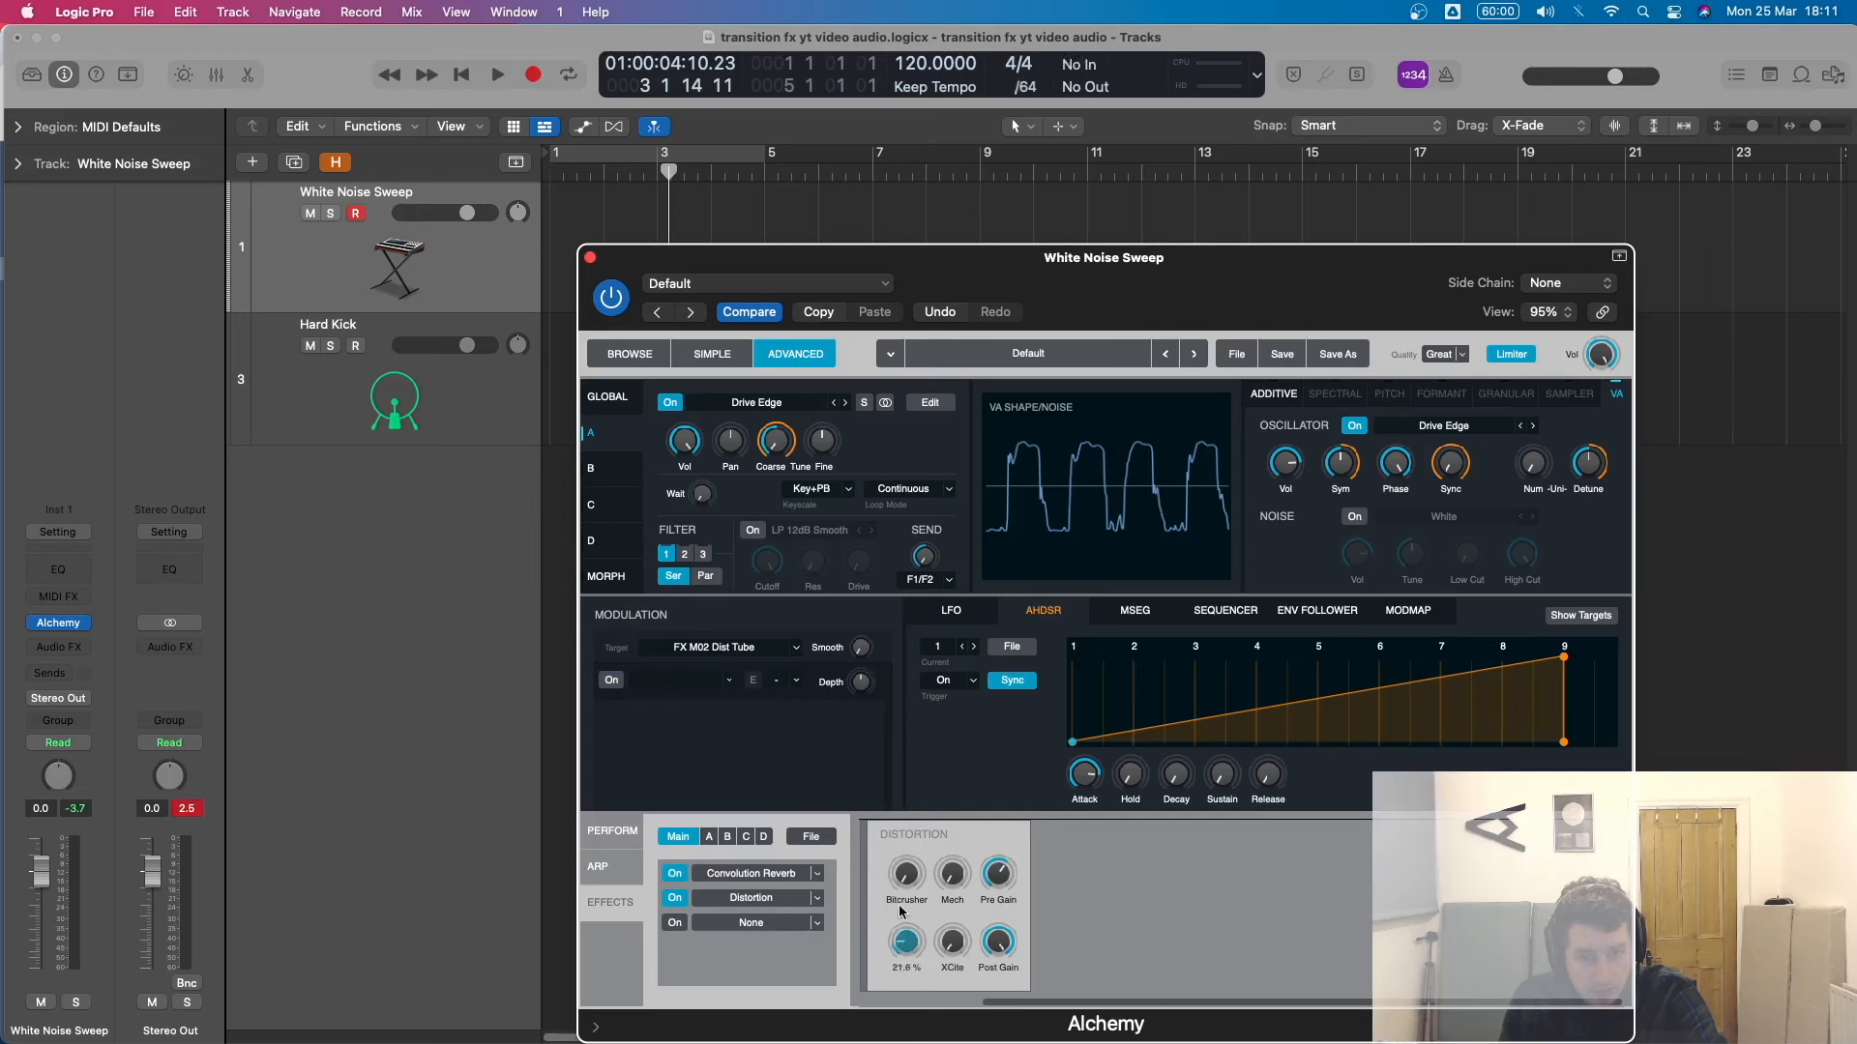
drag(955, 950, 948, 888)
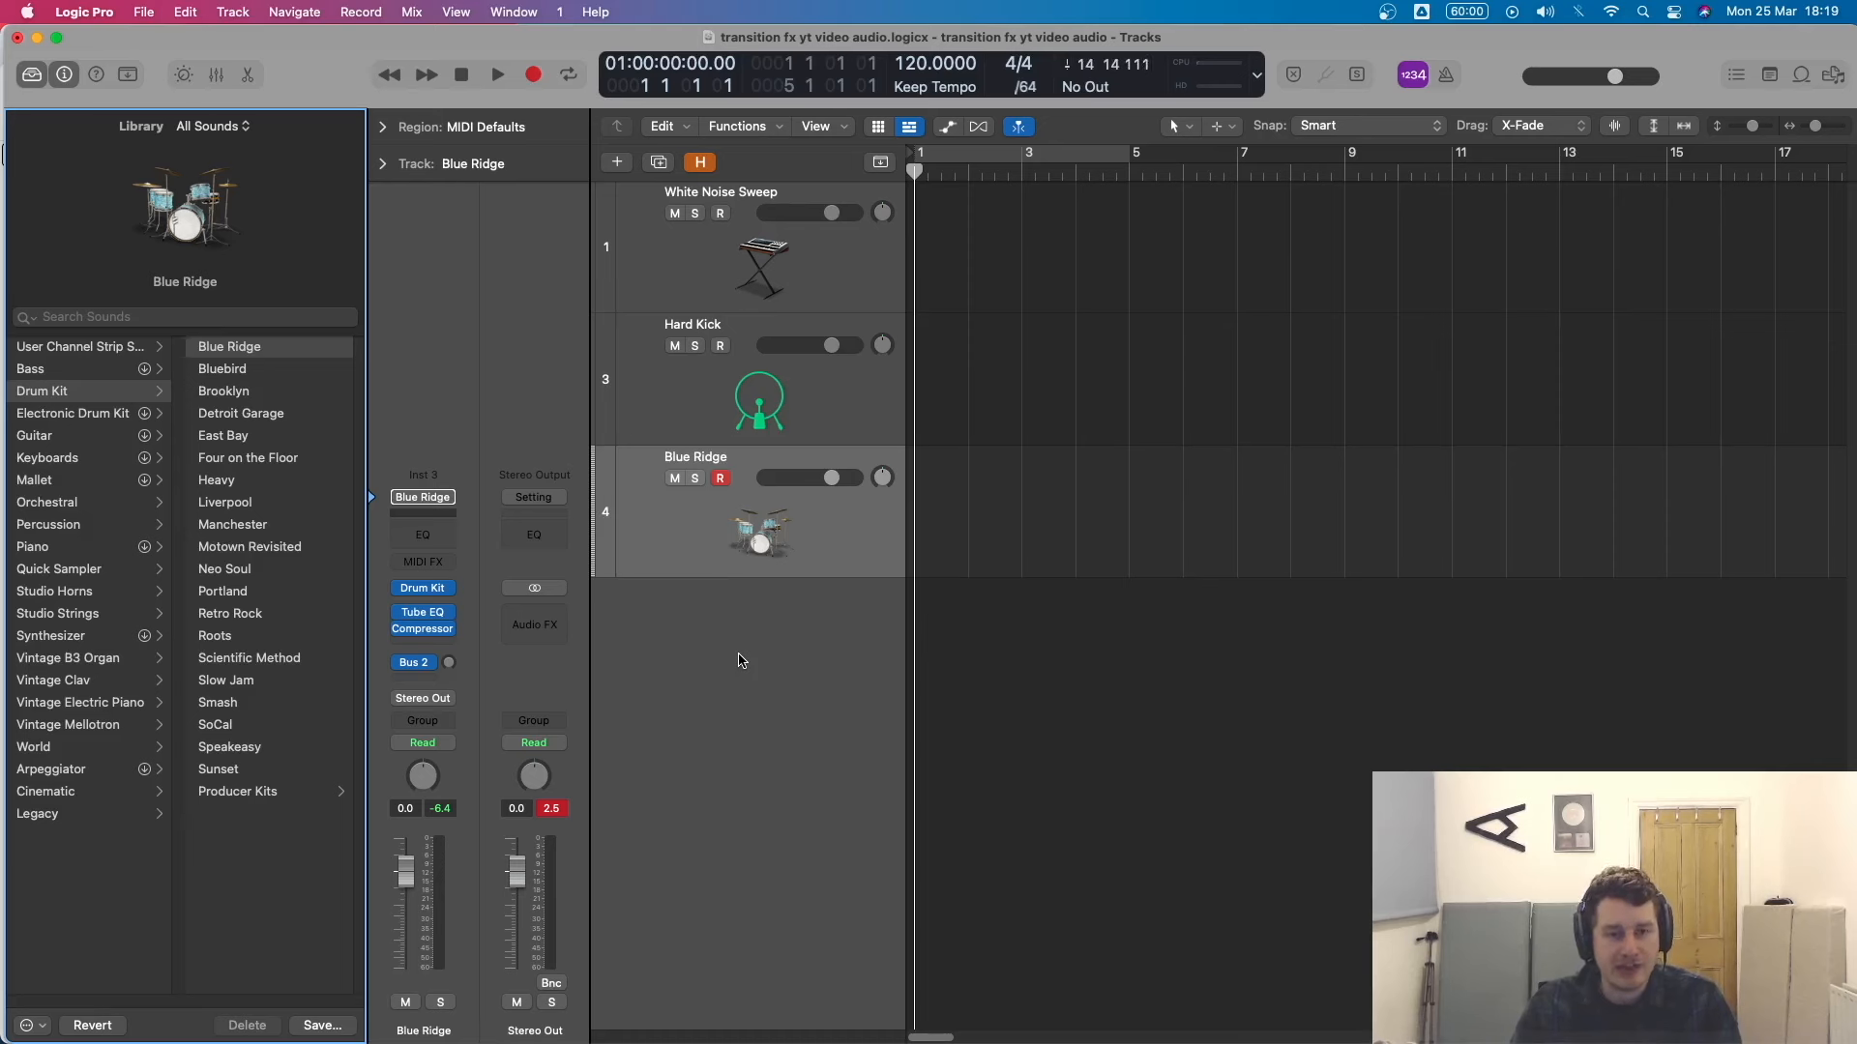
Create an empty MIDI region at bar 1 on the Blue Ridge track and open it in the Piano Roll.
click(955, 559)
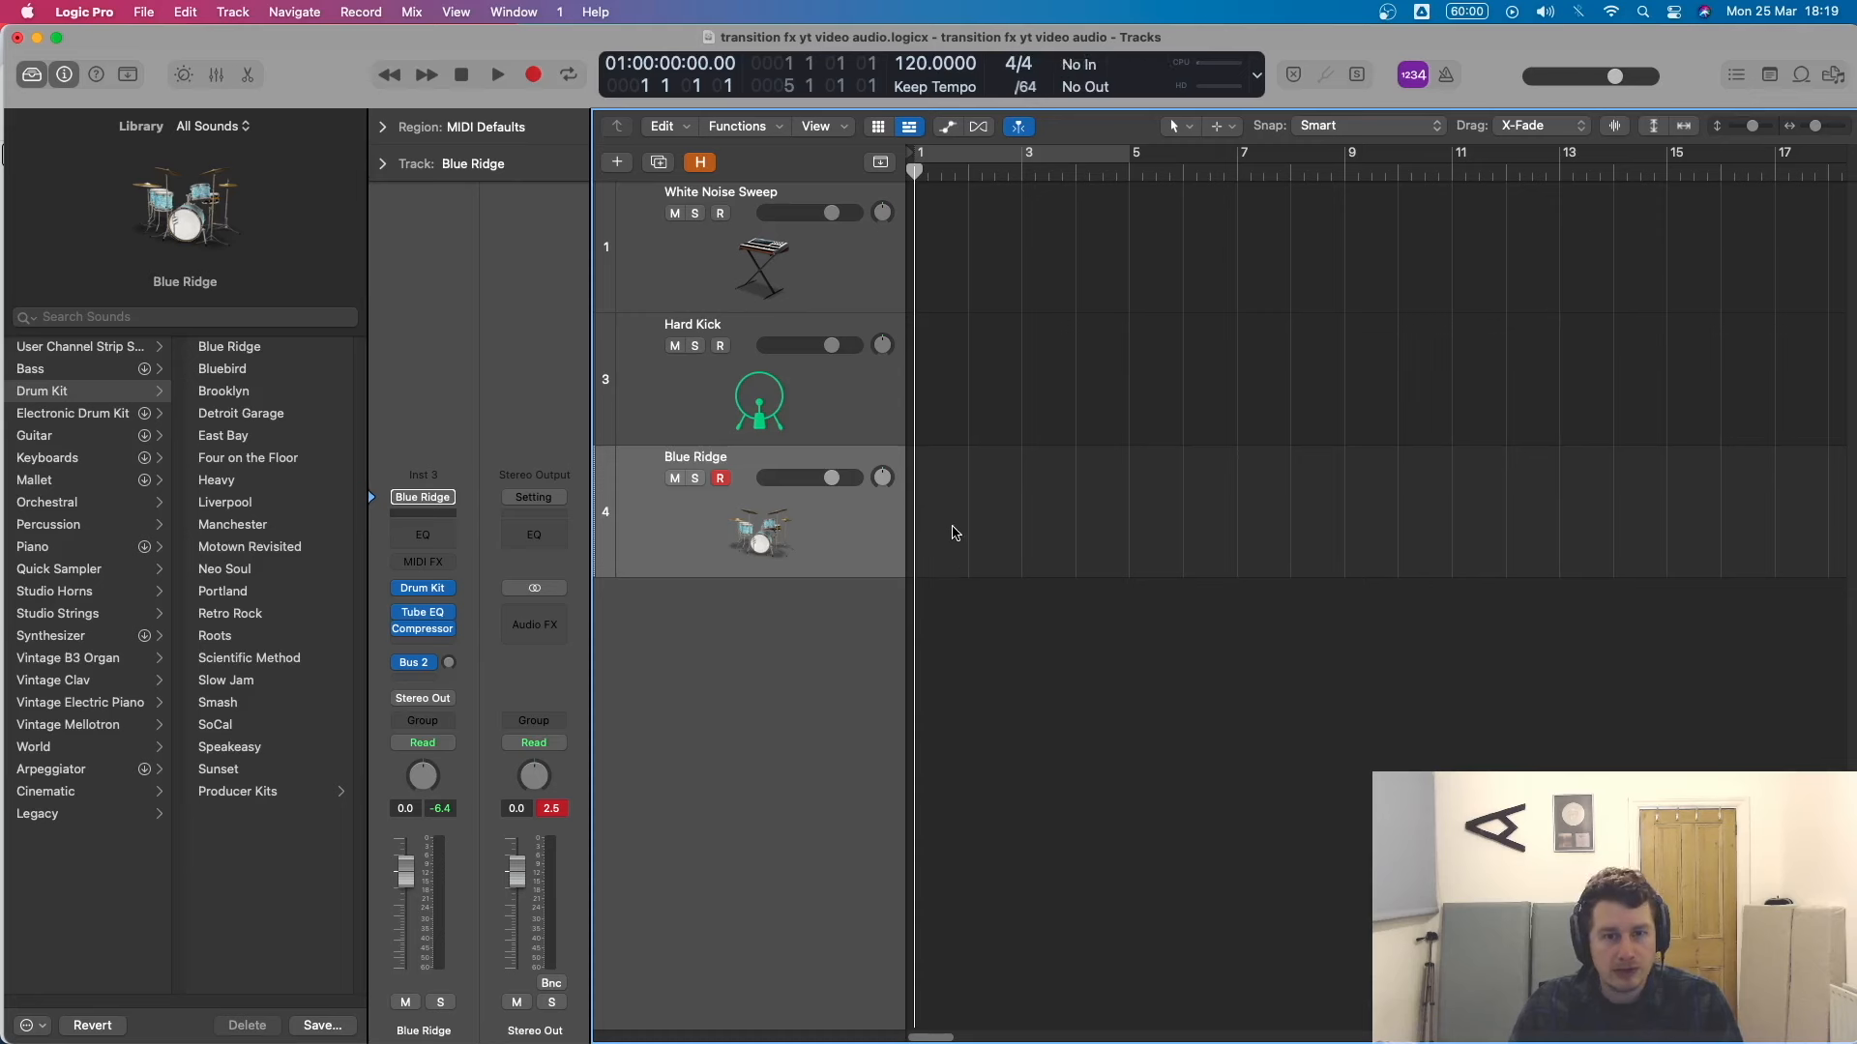
right_click(925, 497)
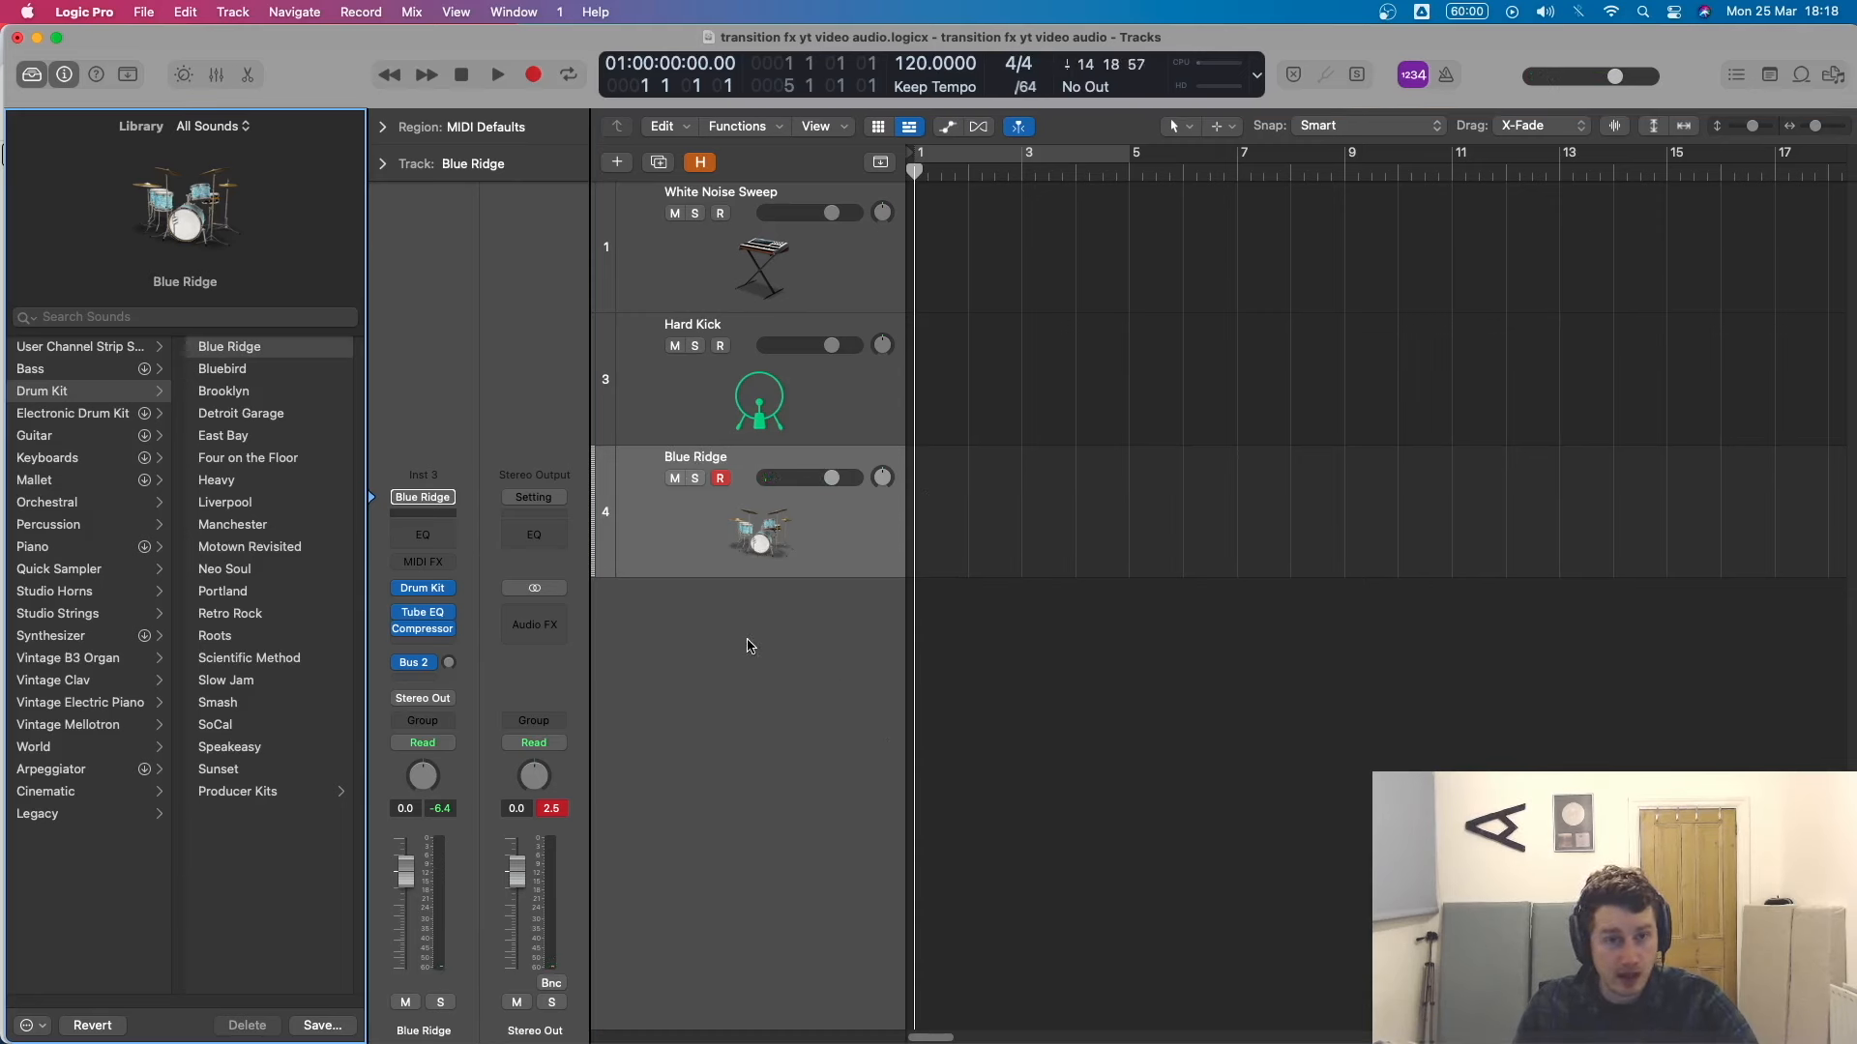
right_click(926, 498)
click(989, 503)
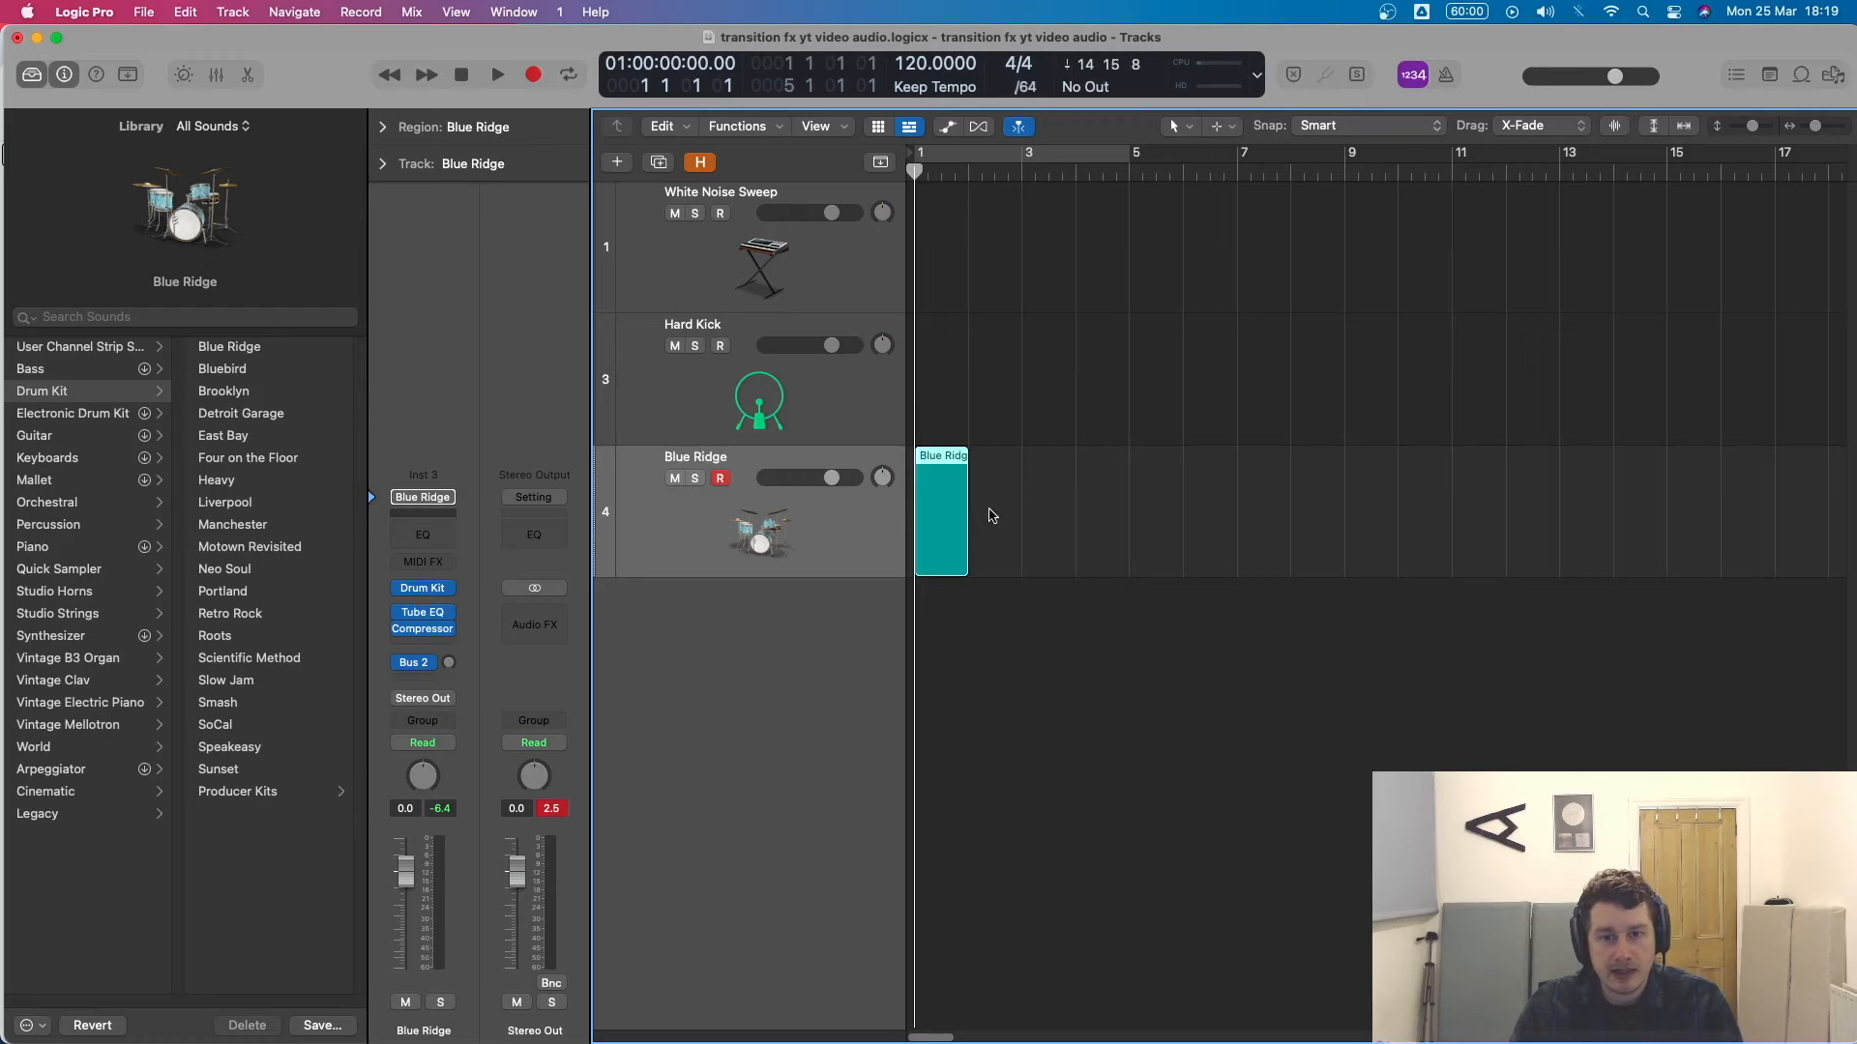
double_click(936, 504)
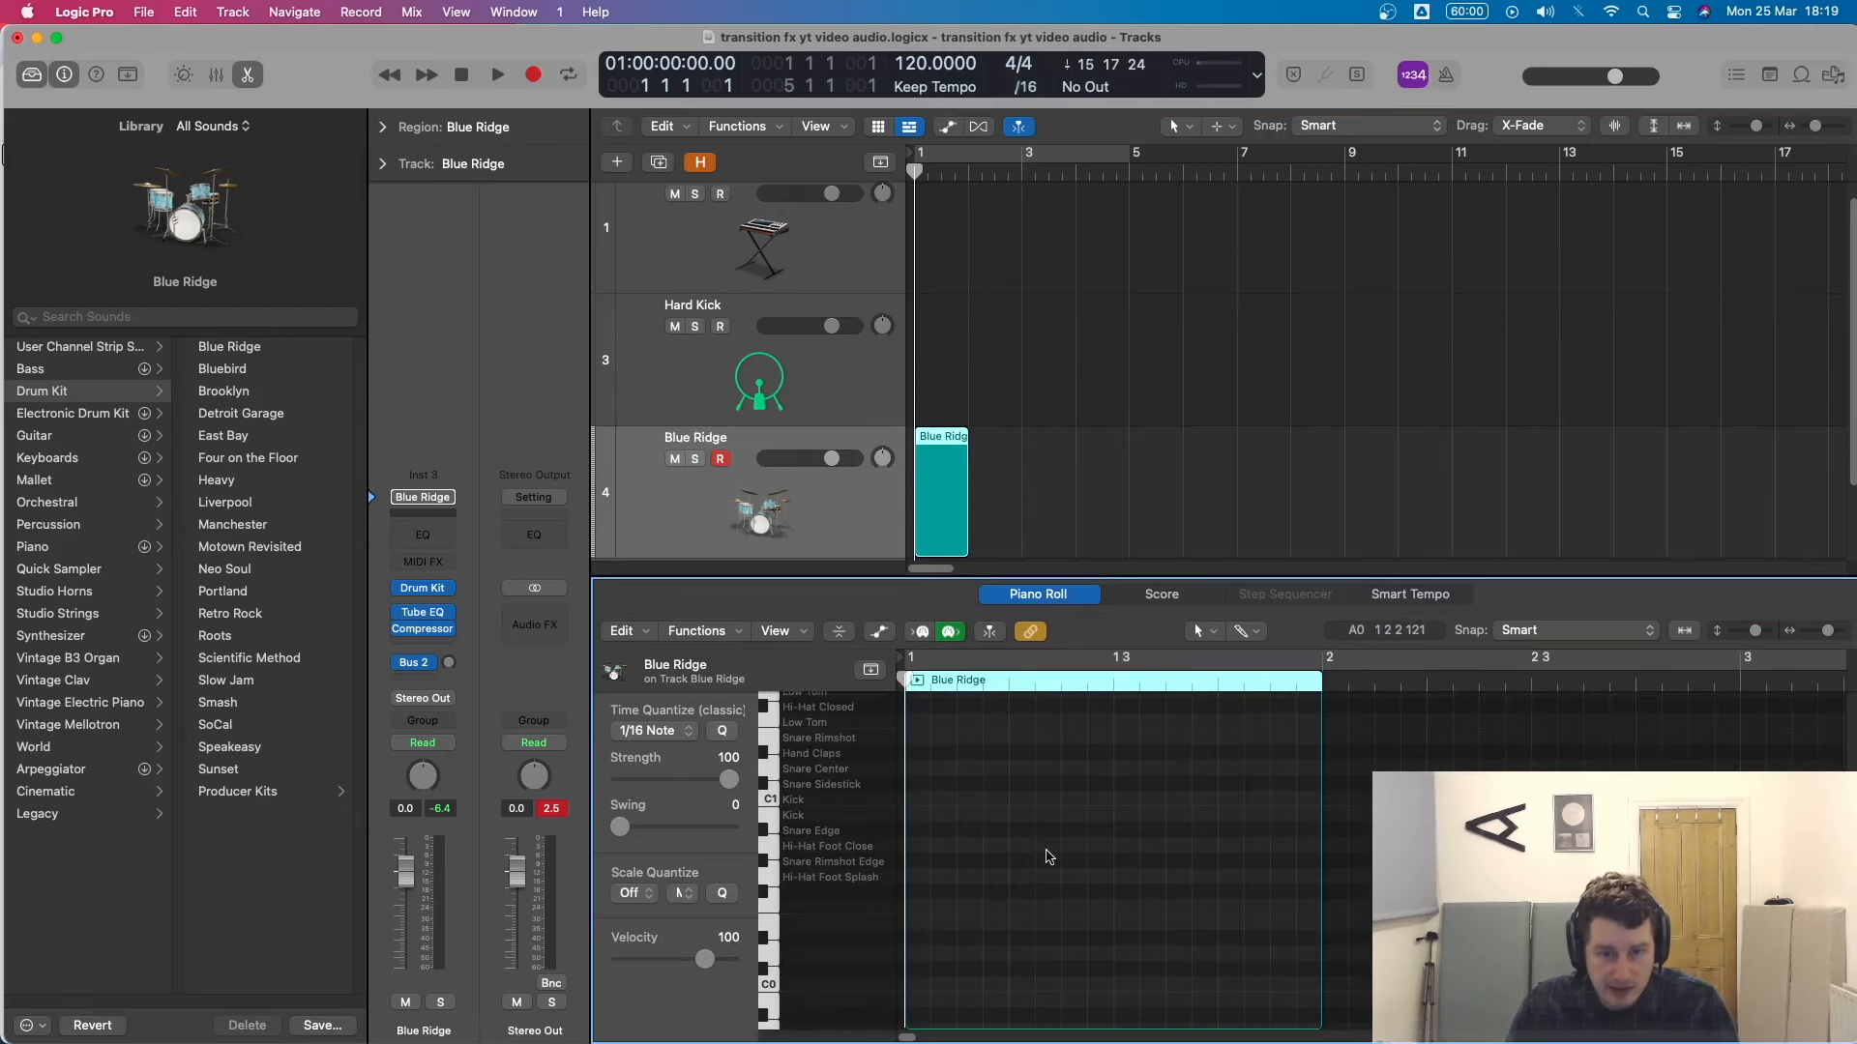
Enter four consecutive sixteenth notes on beat 4 of bar 1, move them to Snare Edge, and play the region.
click(1226, 876)
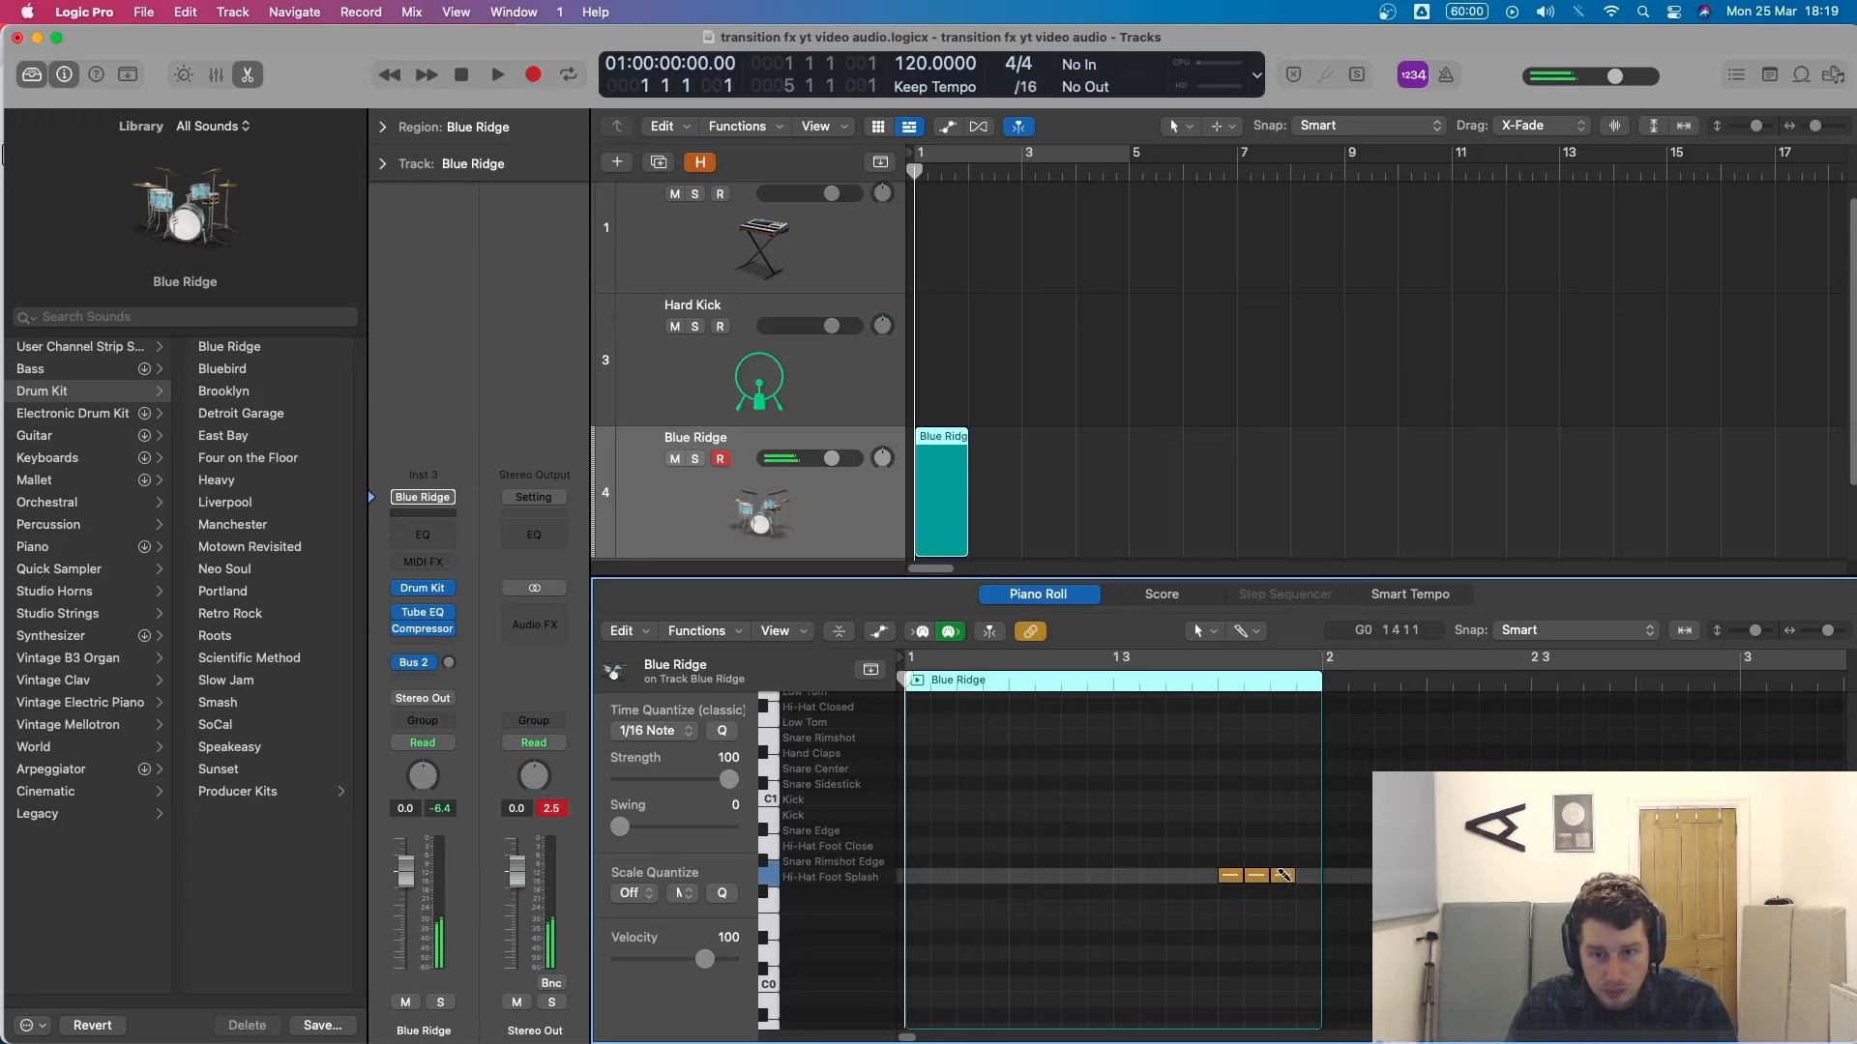
super+click(1307, 876)
drag(1379, 844, 1226, 831)
key(space)
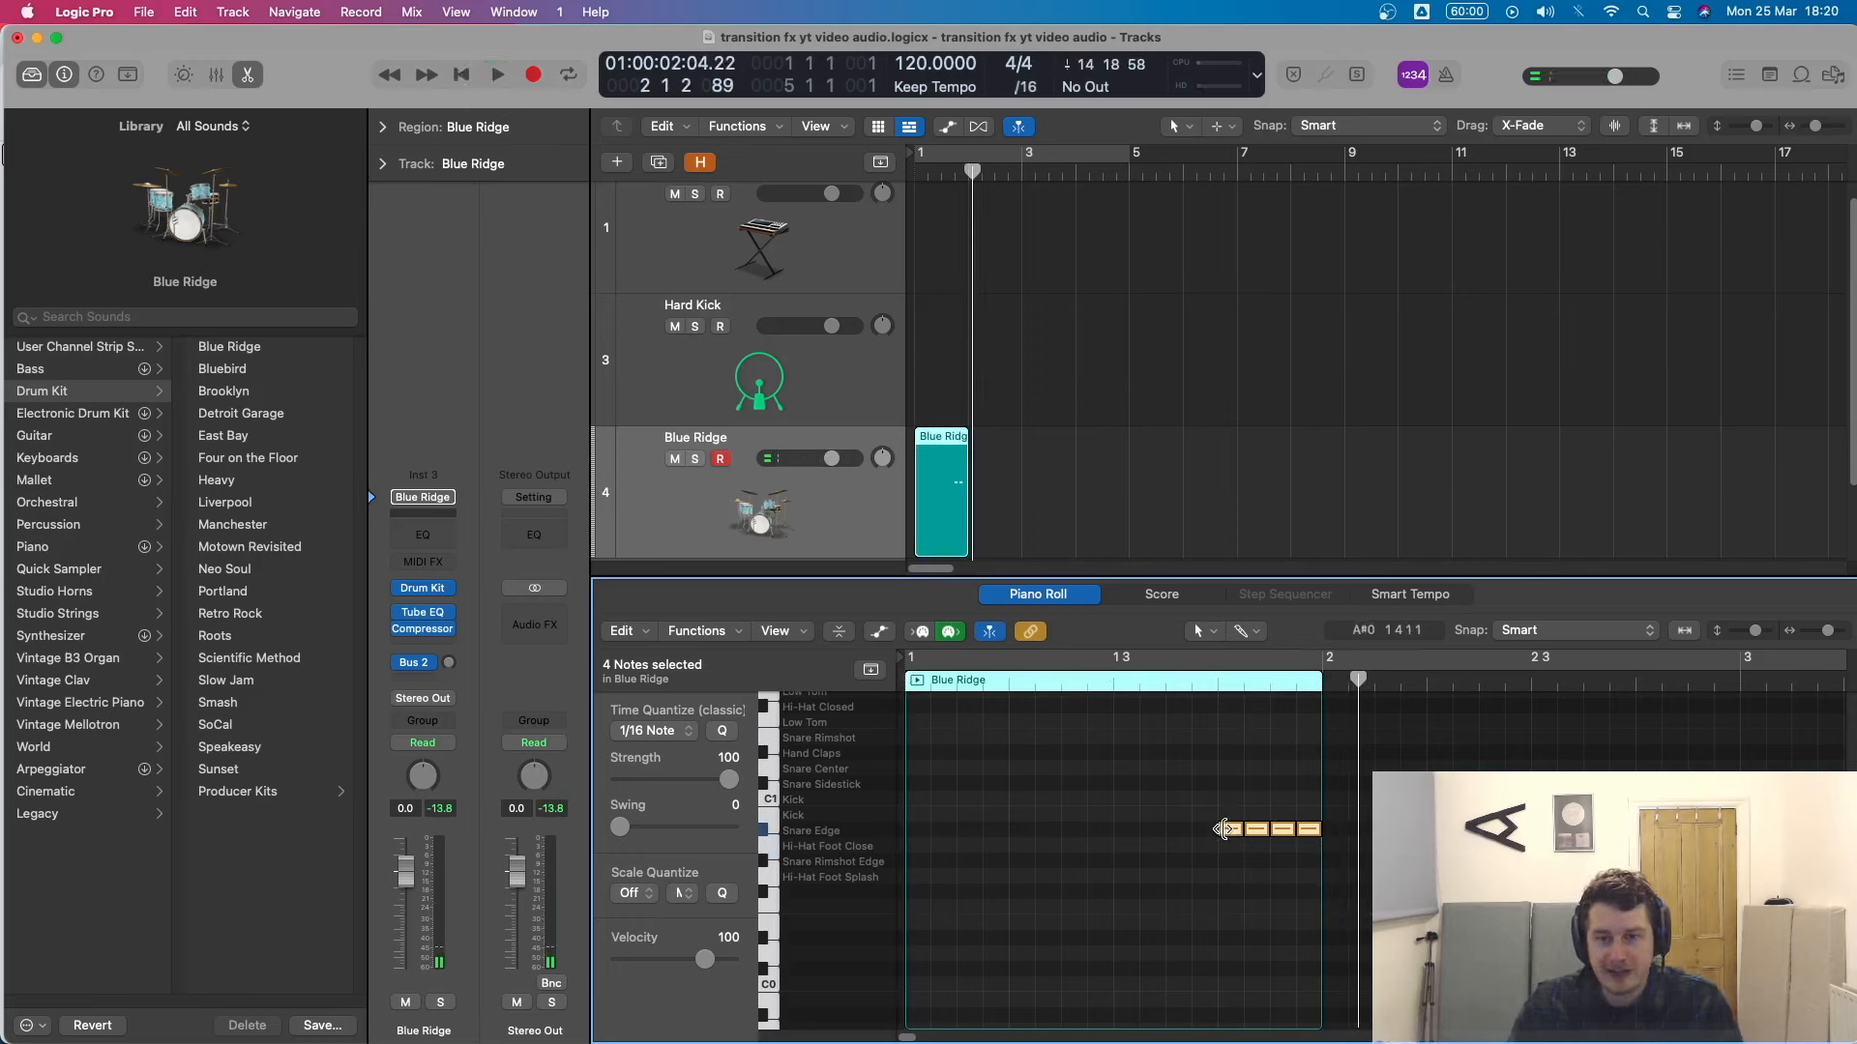
Set the second and fourth snare notes to velocity 85, then delete the second note and play the pattern.
click(1264, 773)
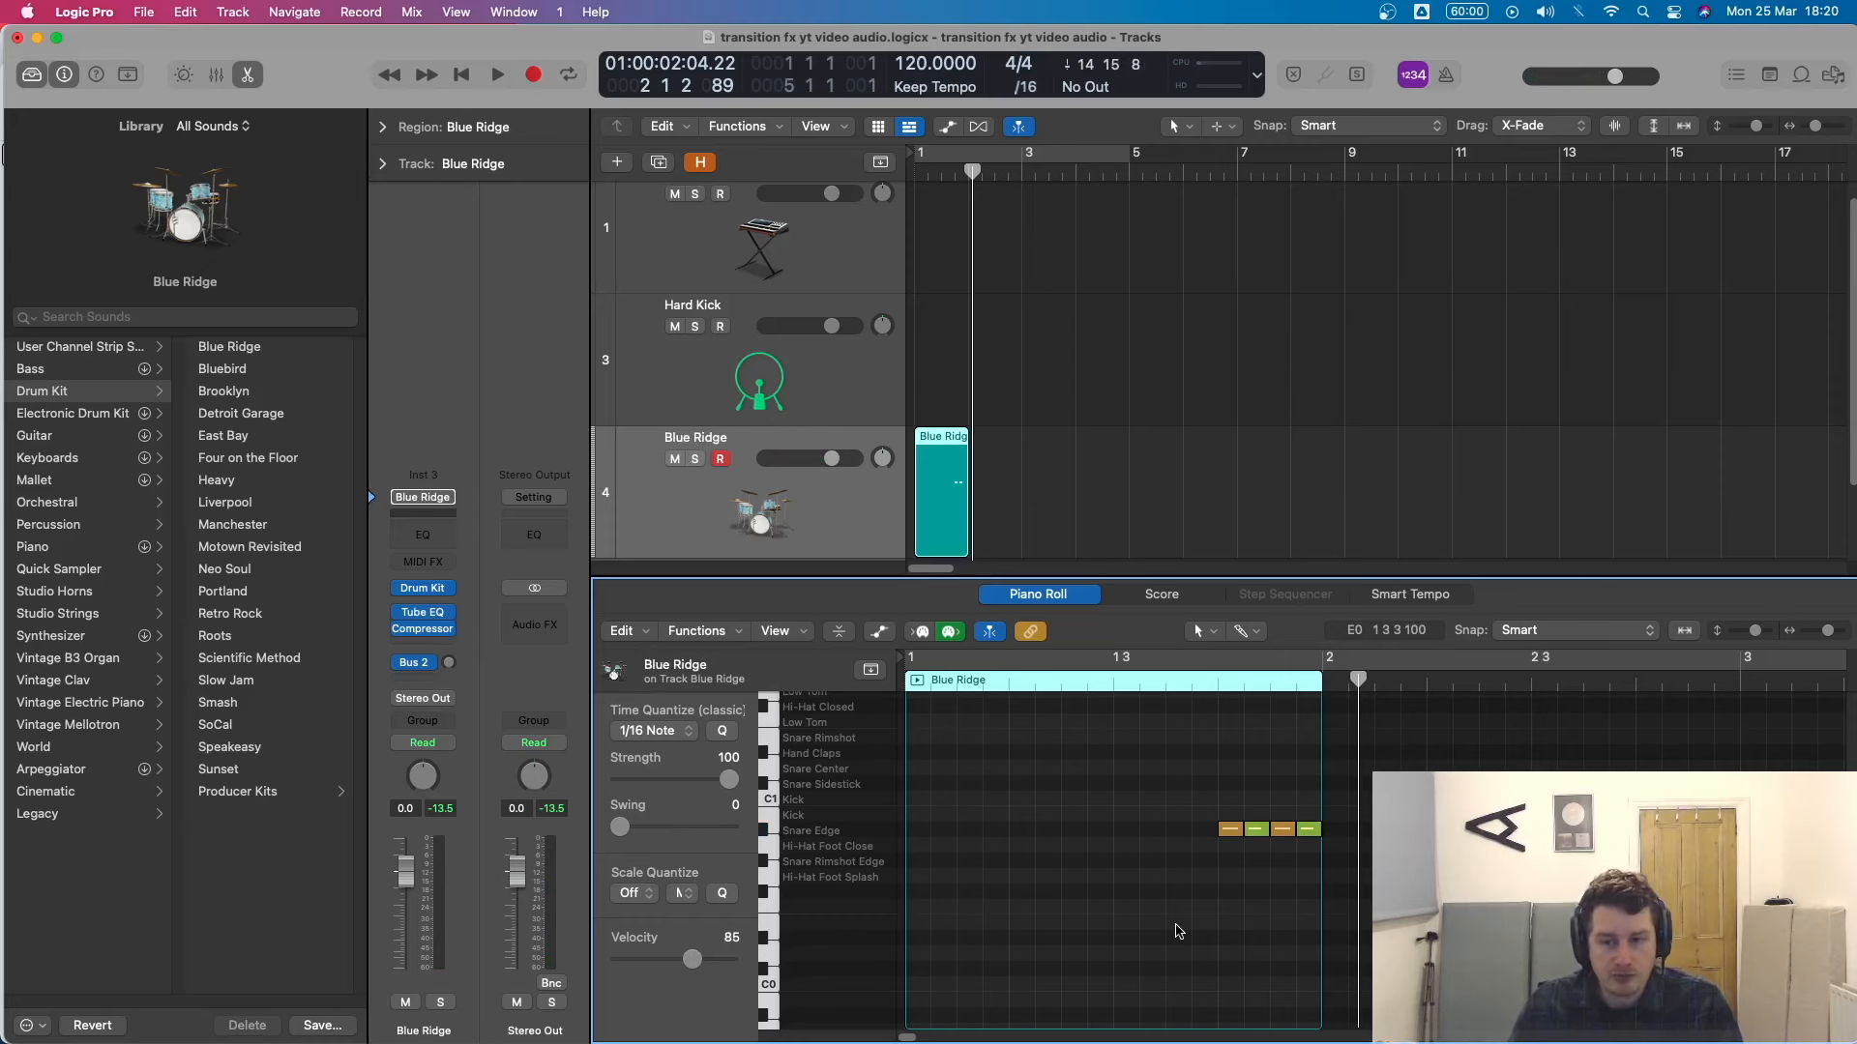
click(1257, 830)
key(Delete)
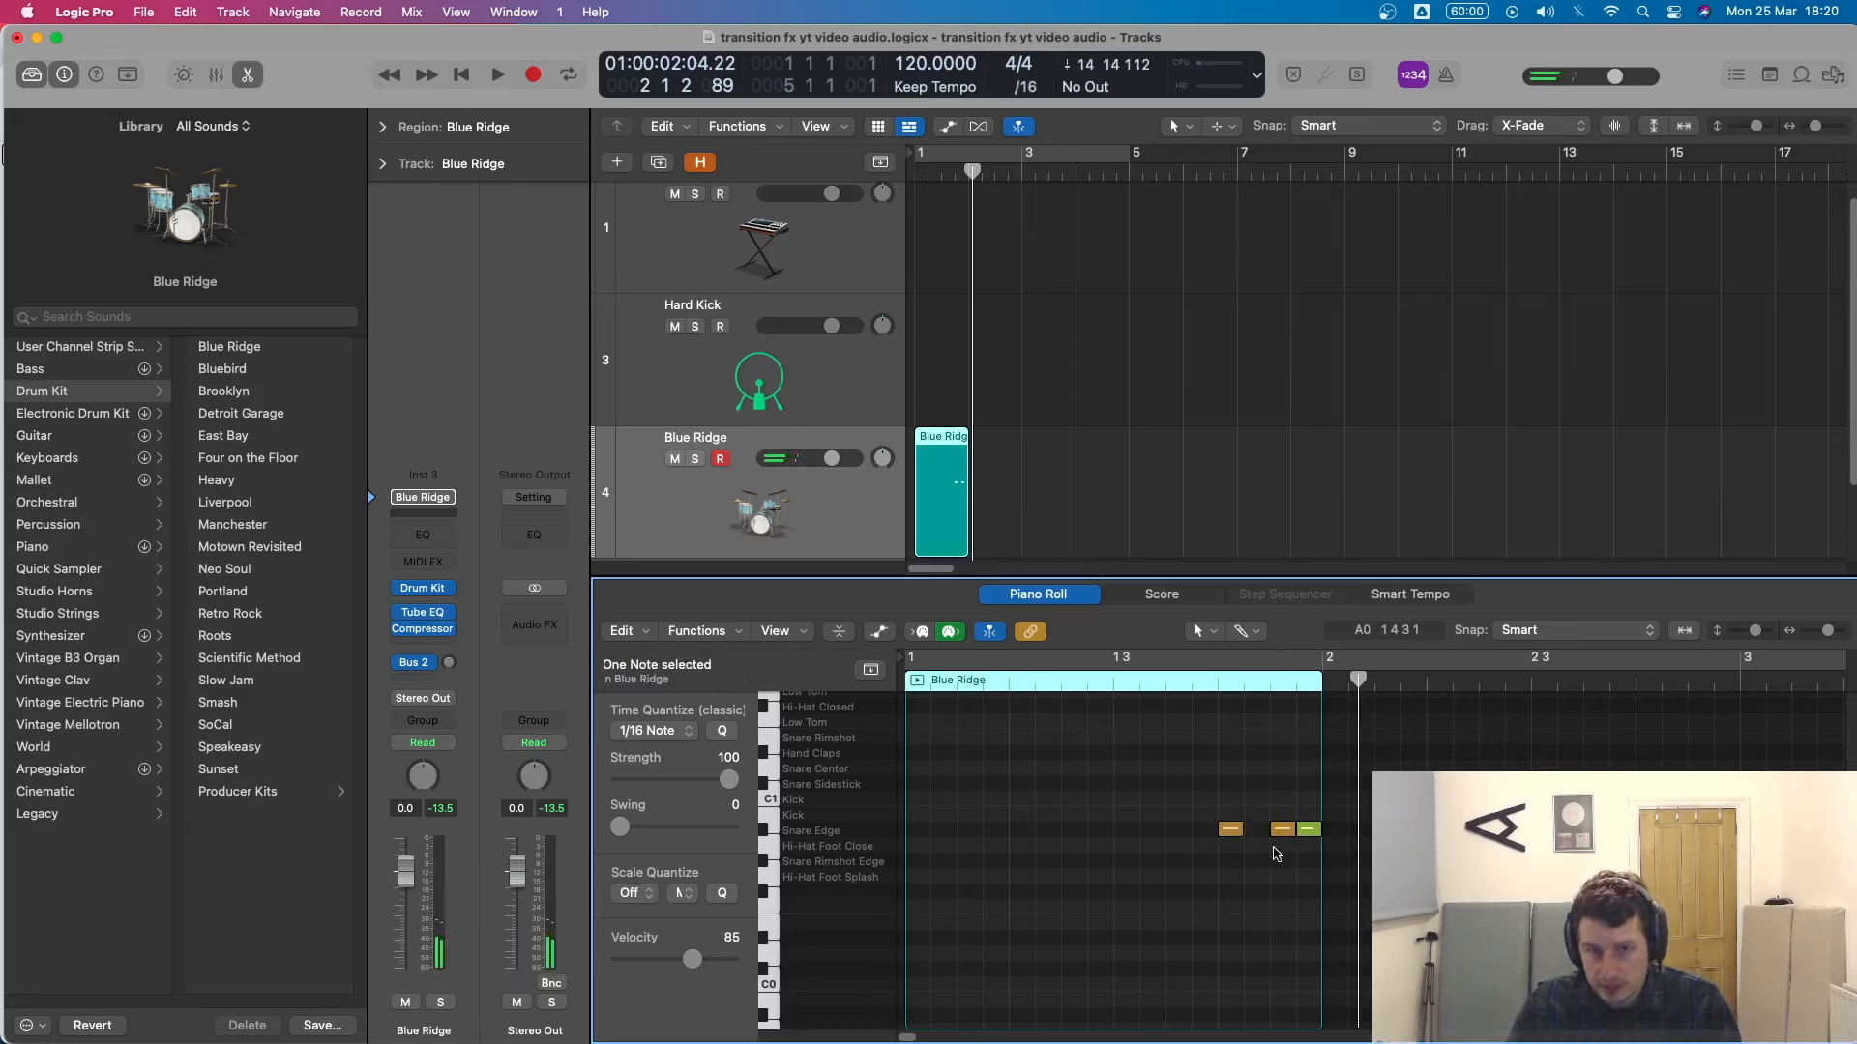
key(space)
key(space)
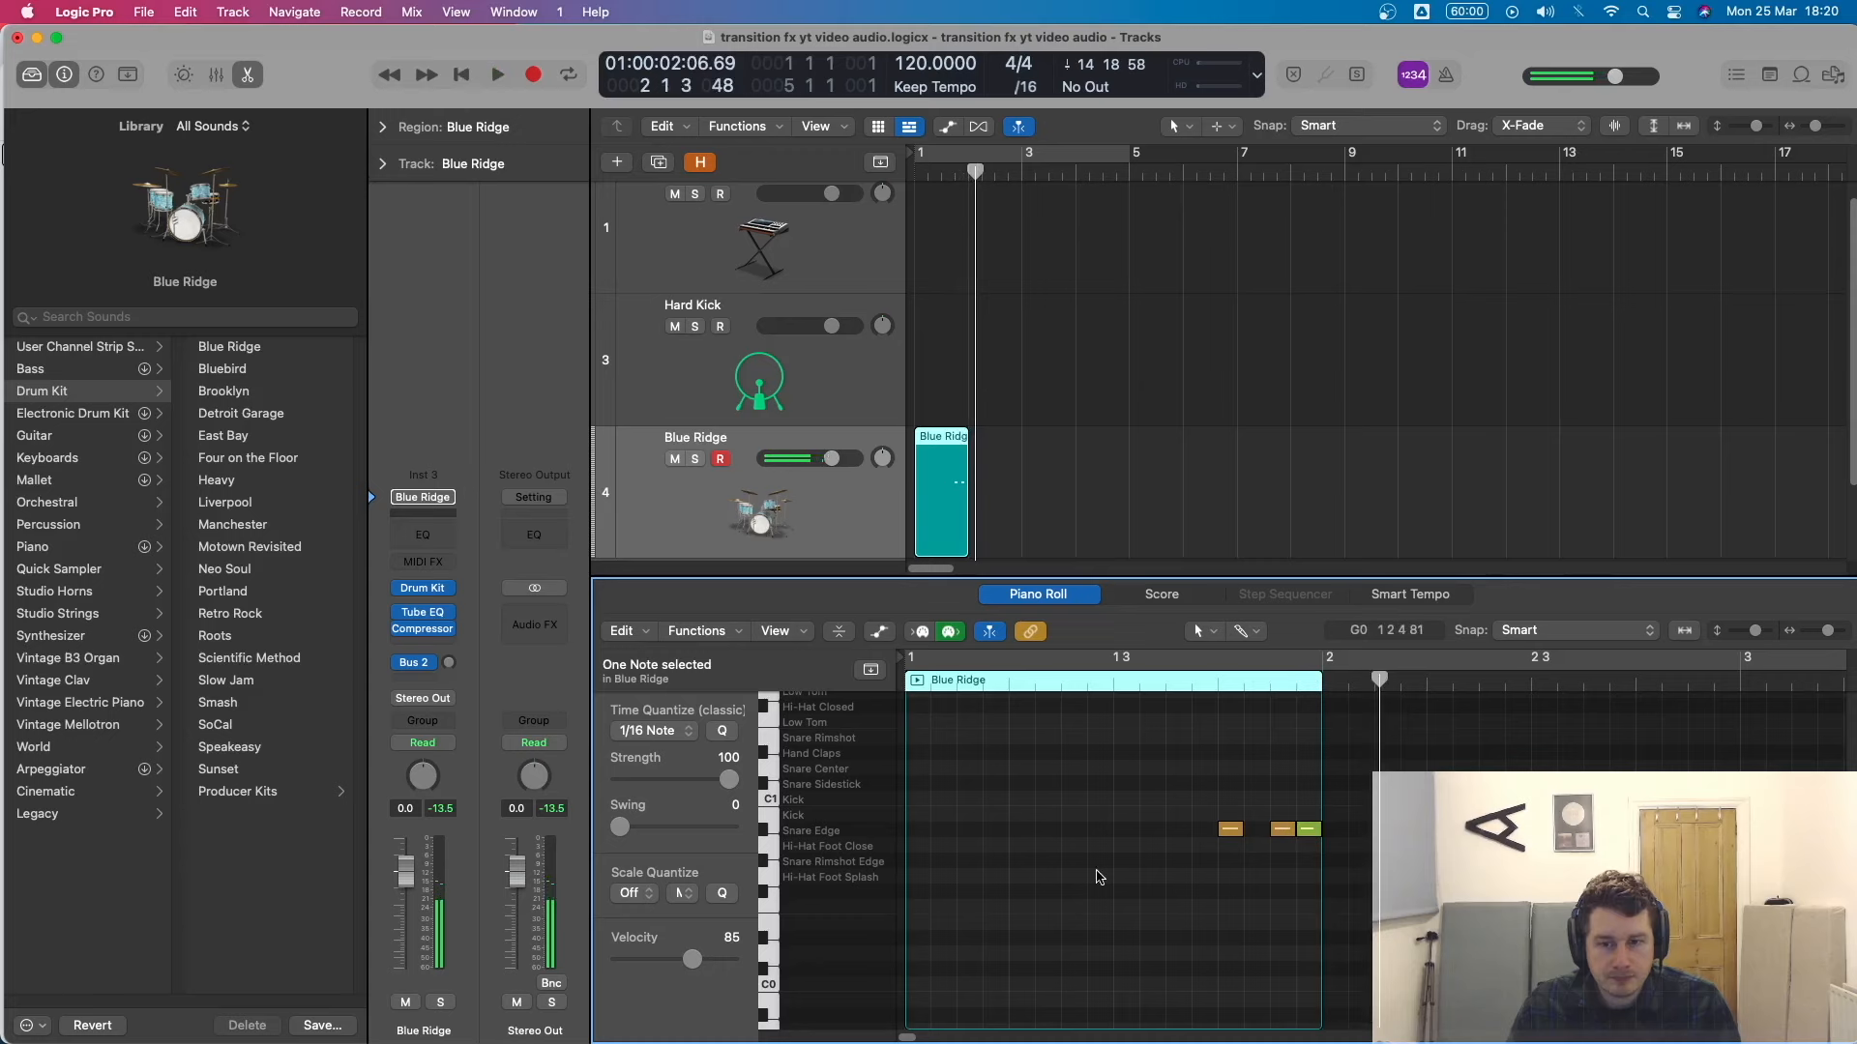
Add two eighth-spaced Snare Edge notes from beat 3, set the second one's velocity to 96, and play from bar 1.
click(1122, 830)
click(1176, 830)
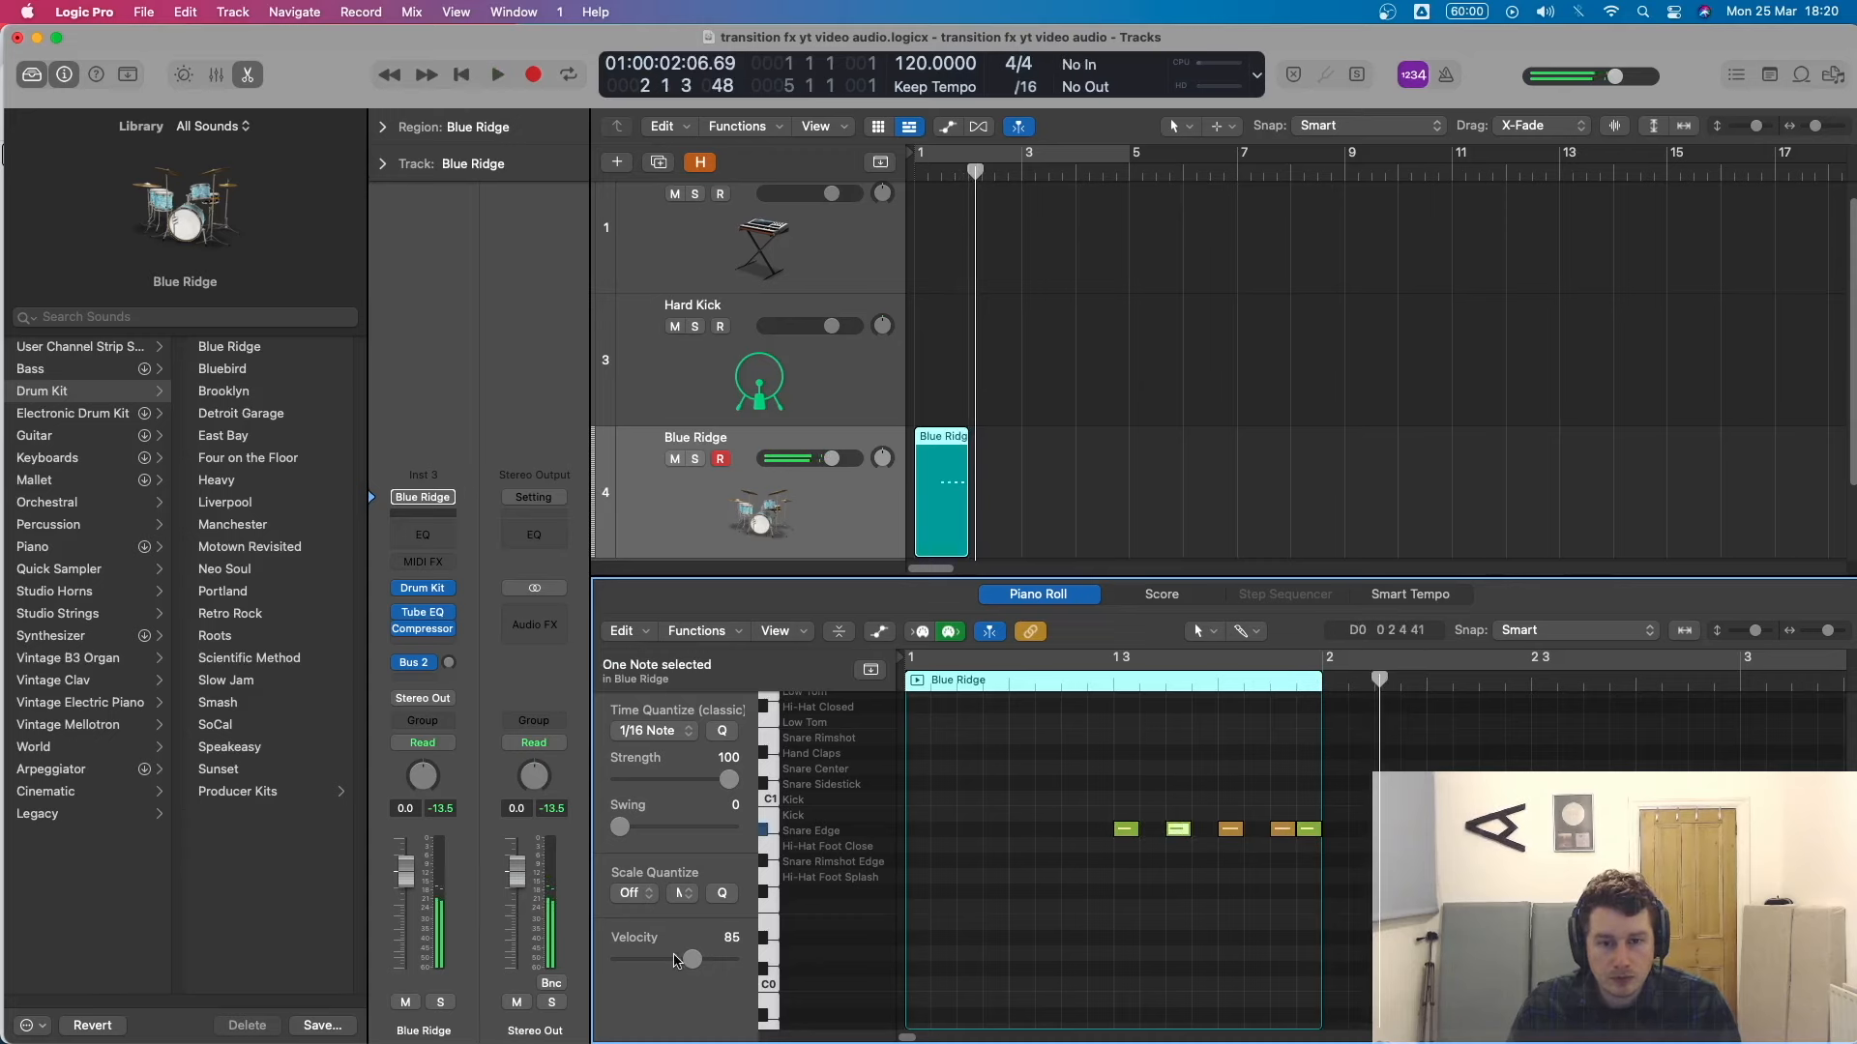
drag(676, 961, 686, 961)
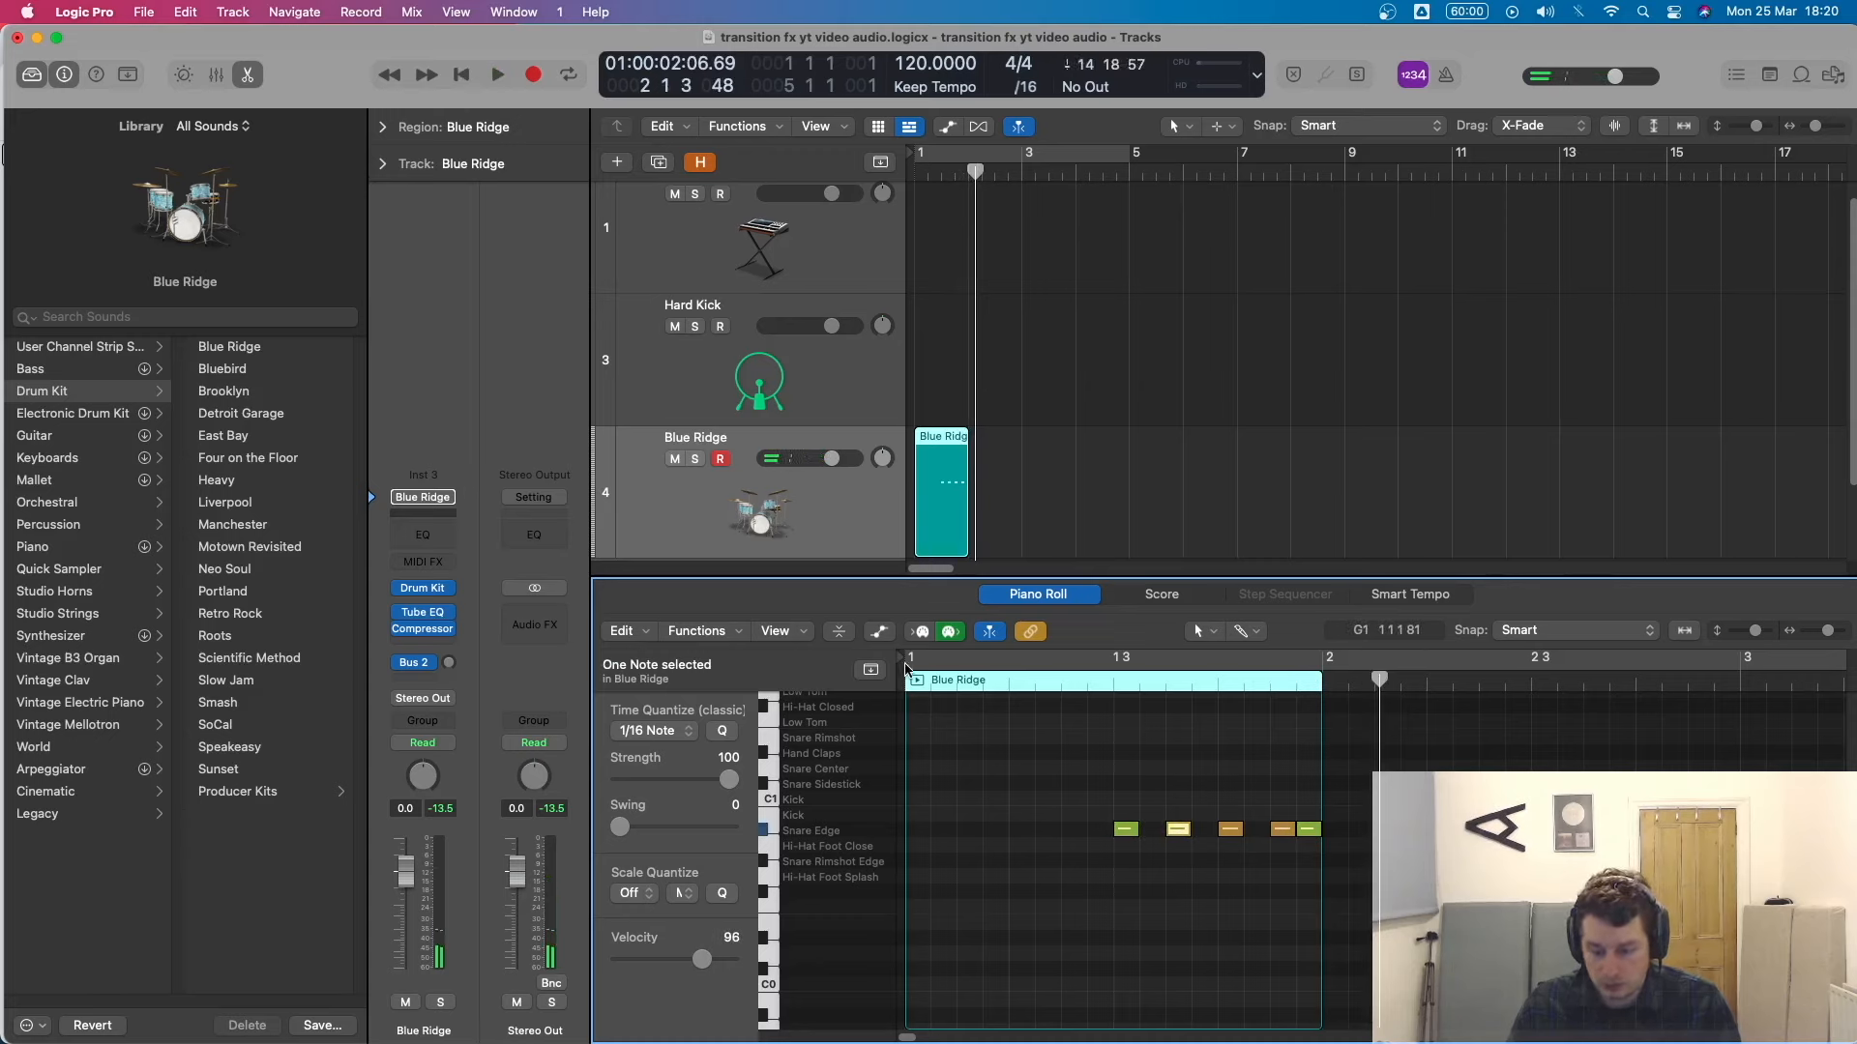
click(906, 667)
key(space)
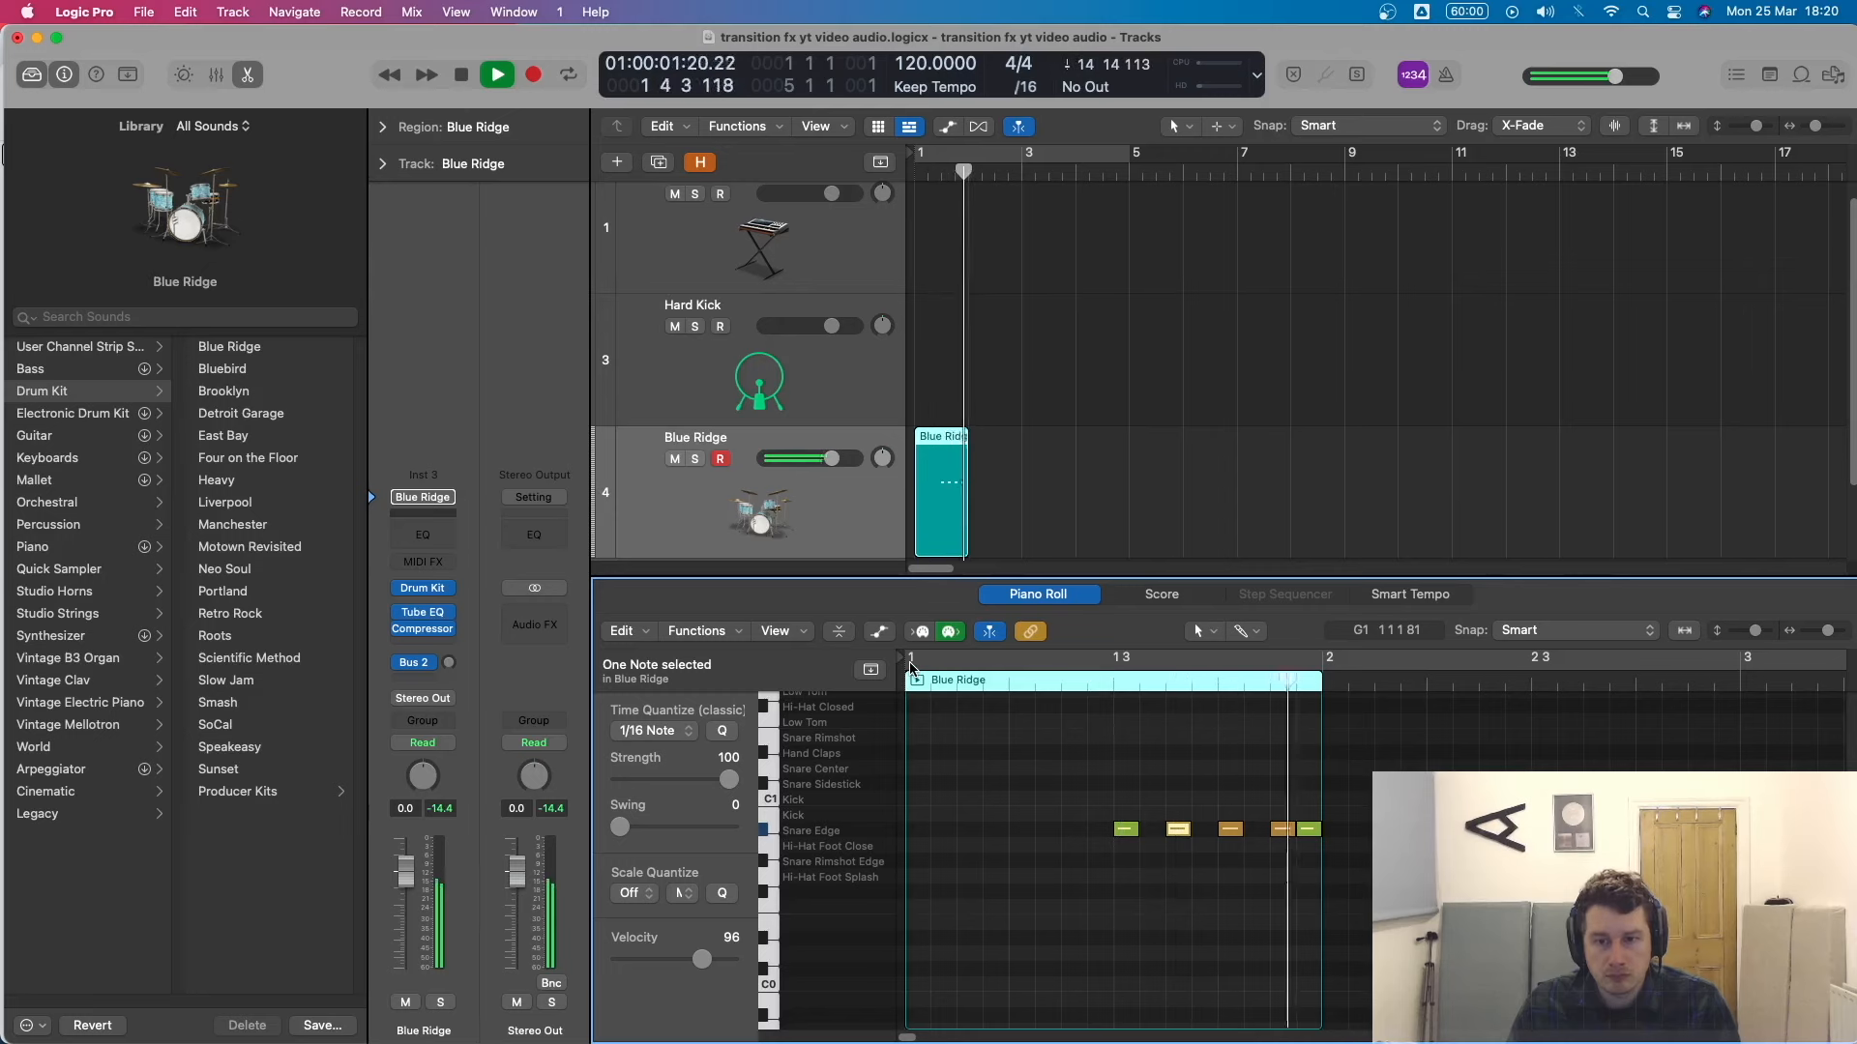
key(space)
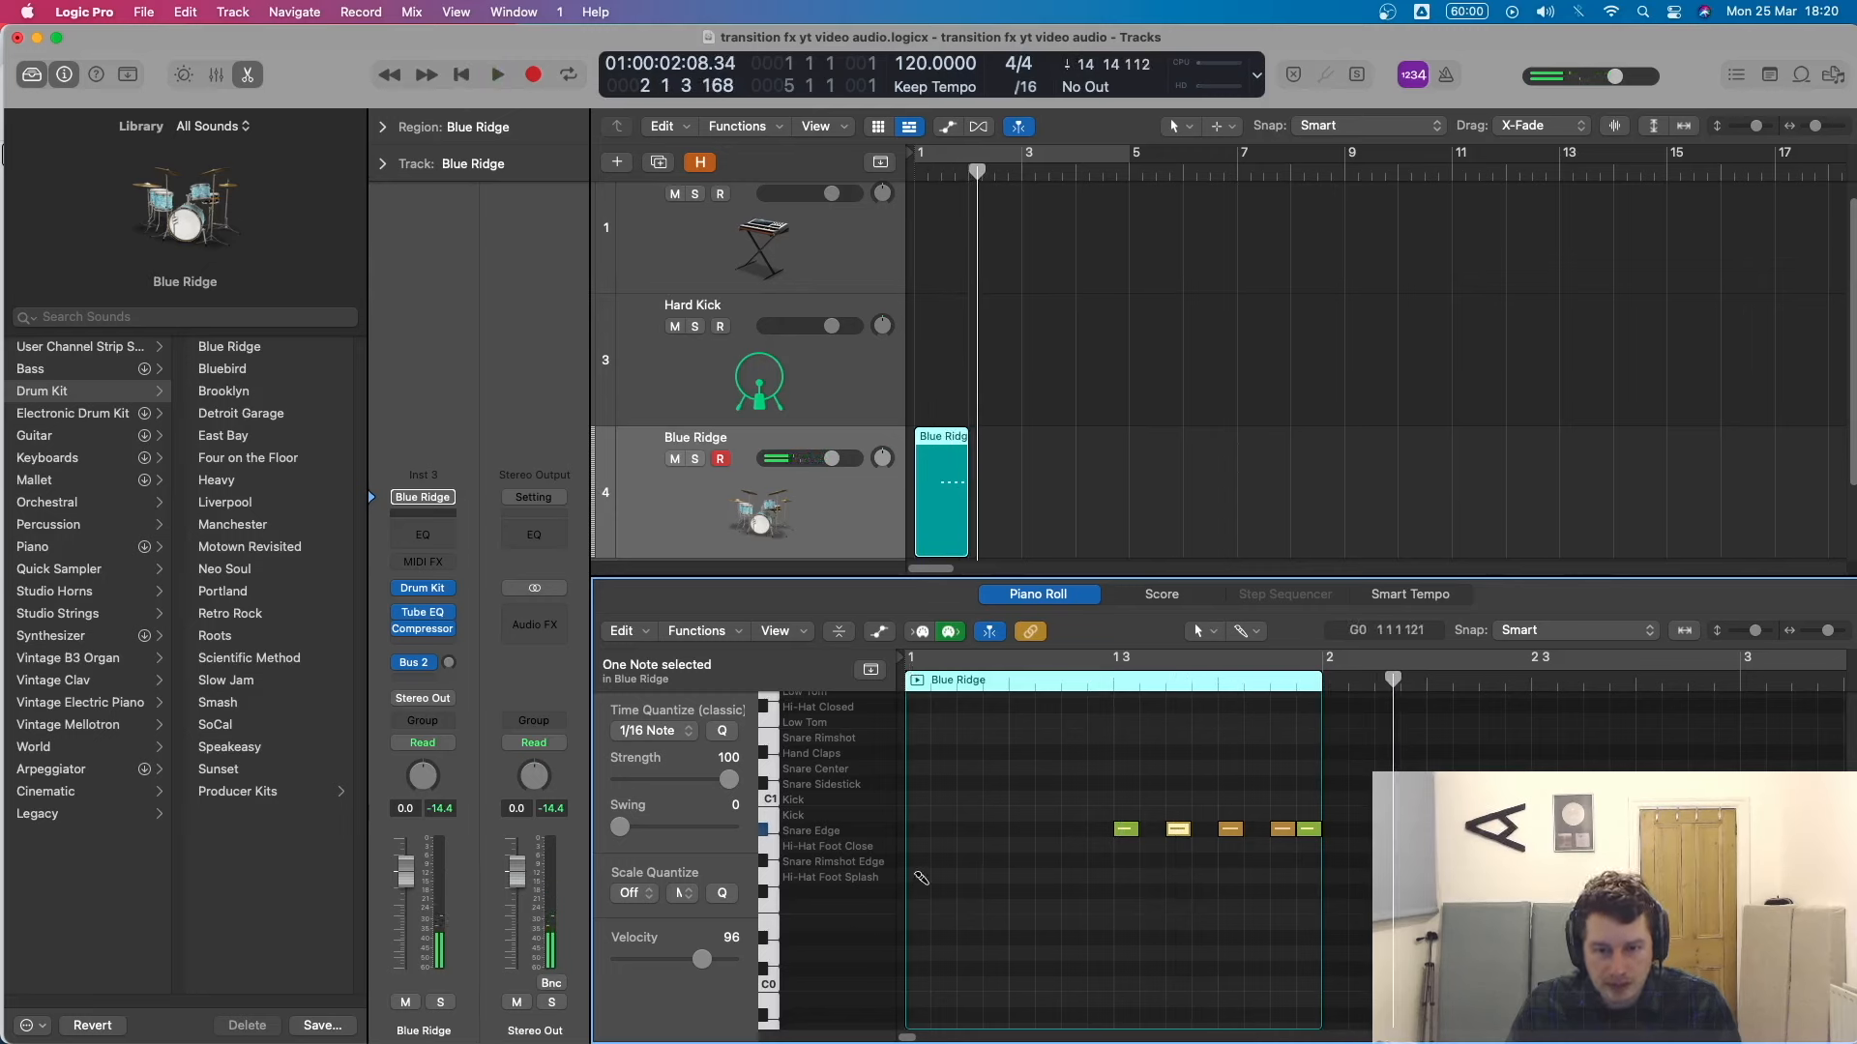
Add a Kick note on each of the four beats of bar 1 and play the drum fill.
click(914, 799)
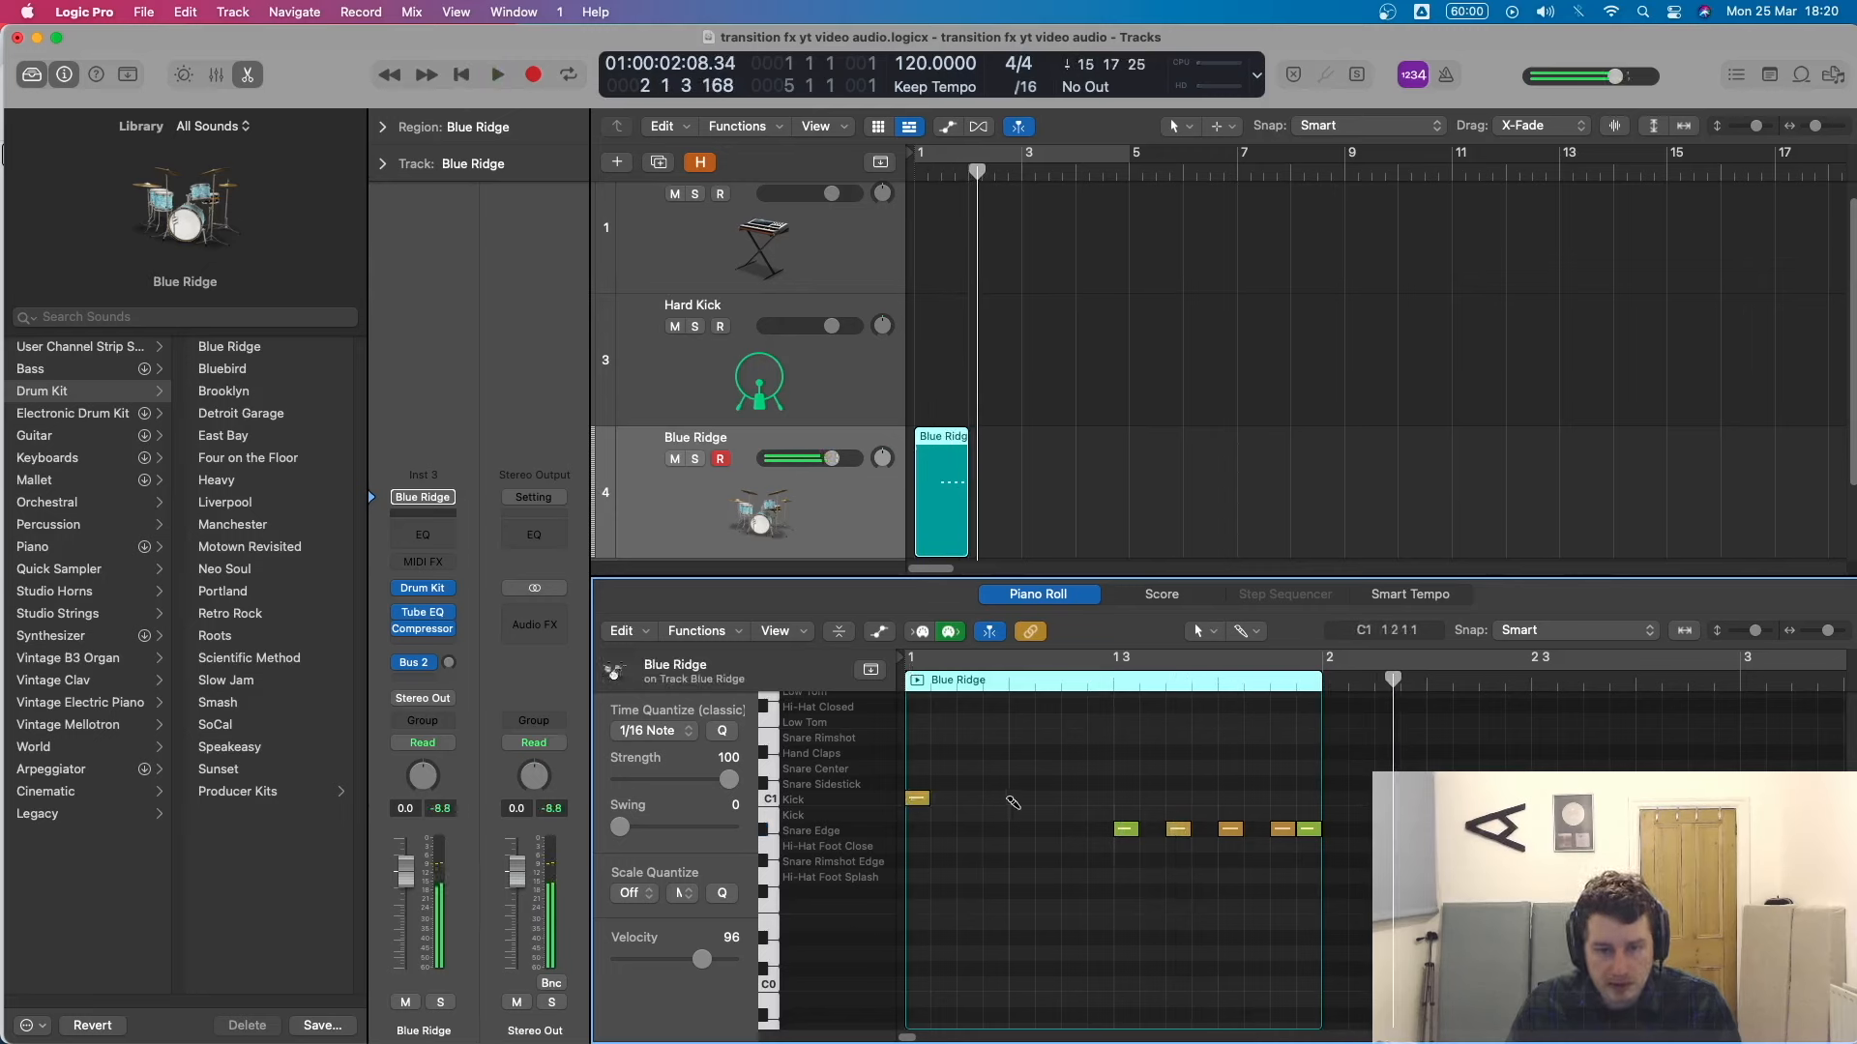
click(1015, 799)
click(1120, 799)
click(1224, 799)
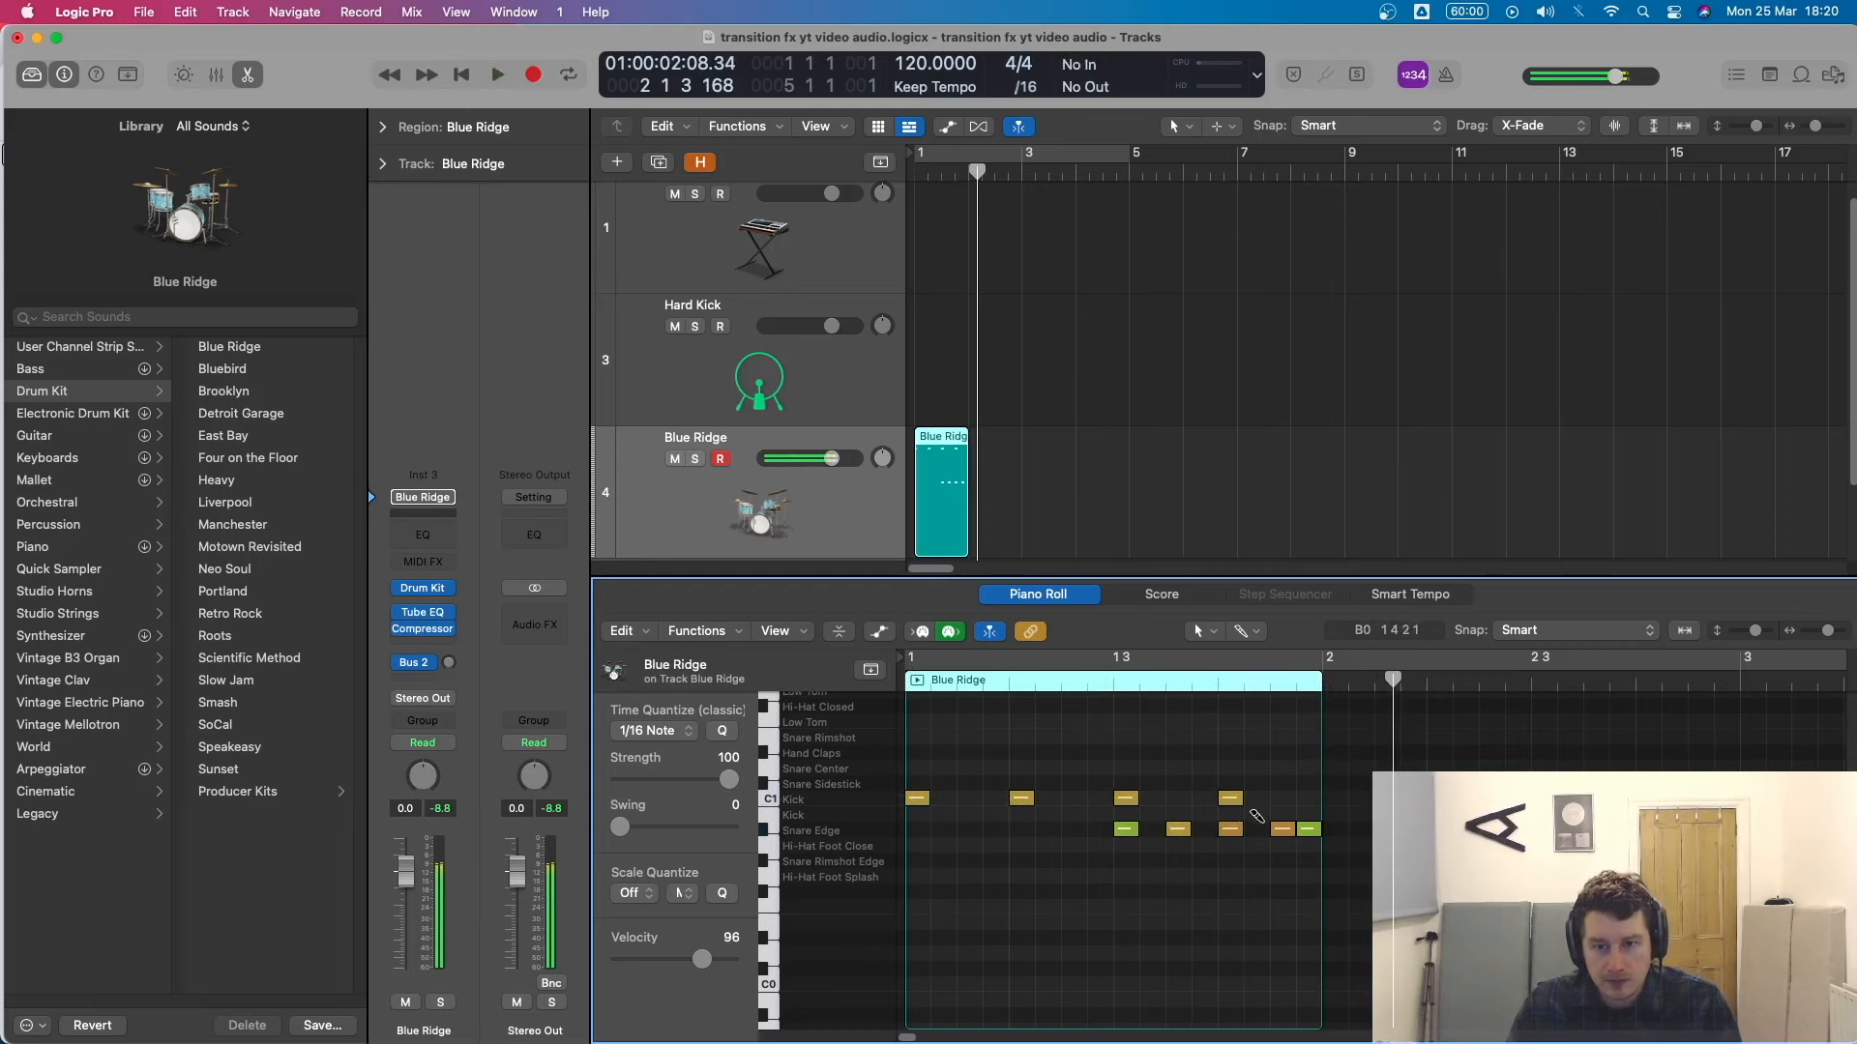
key(space)
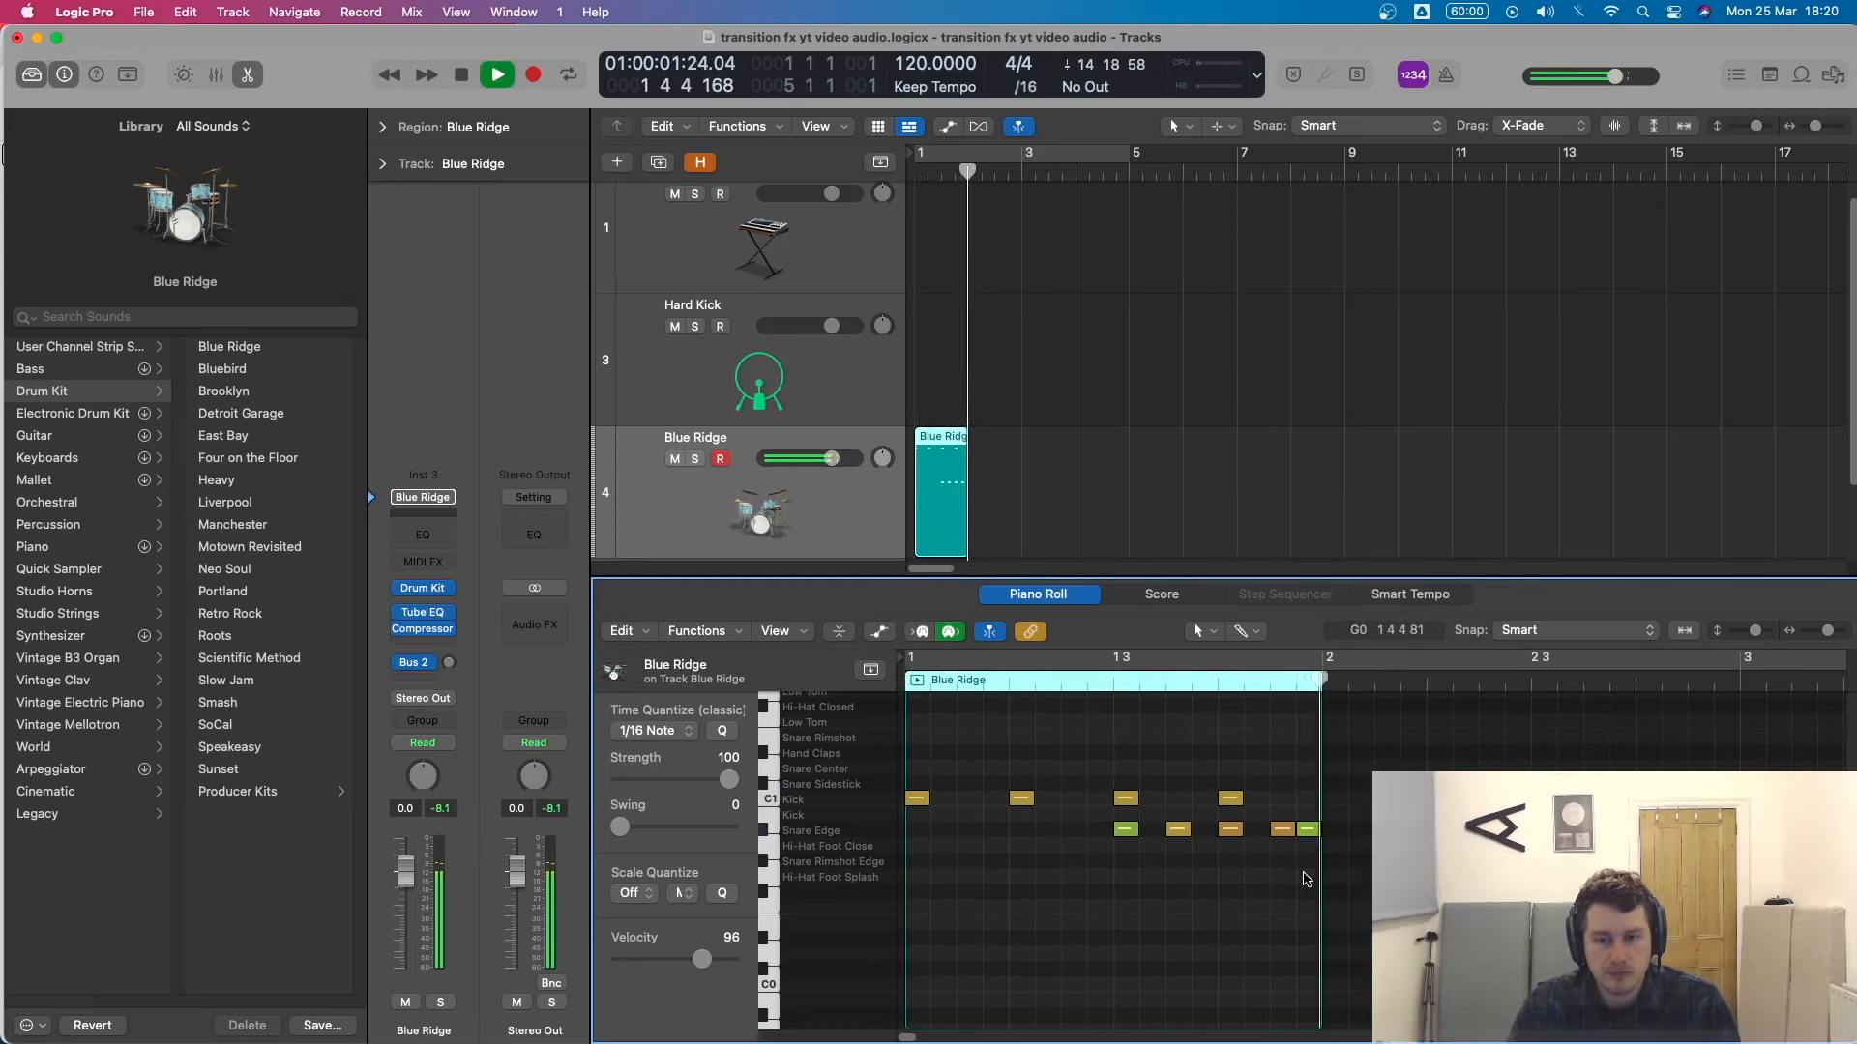
key(space)
Add a Snare Edge note one sixteenth before beat 4, set its velocity to 79, and play the fill.
click(1204, 828)
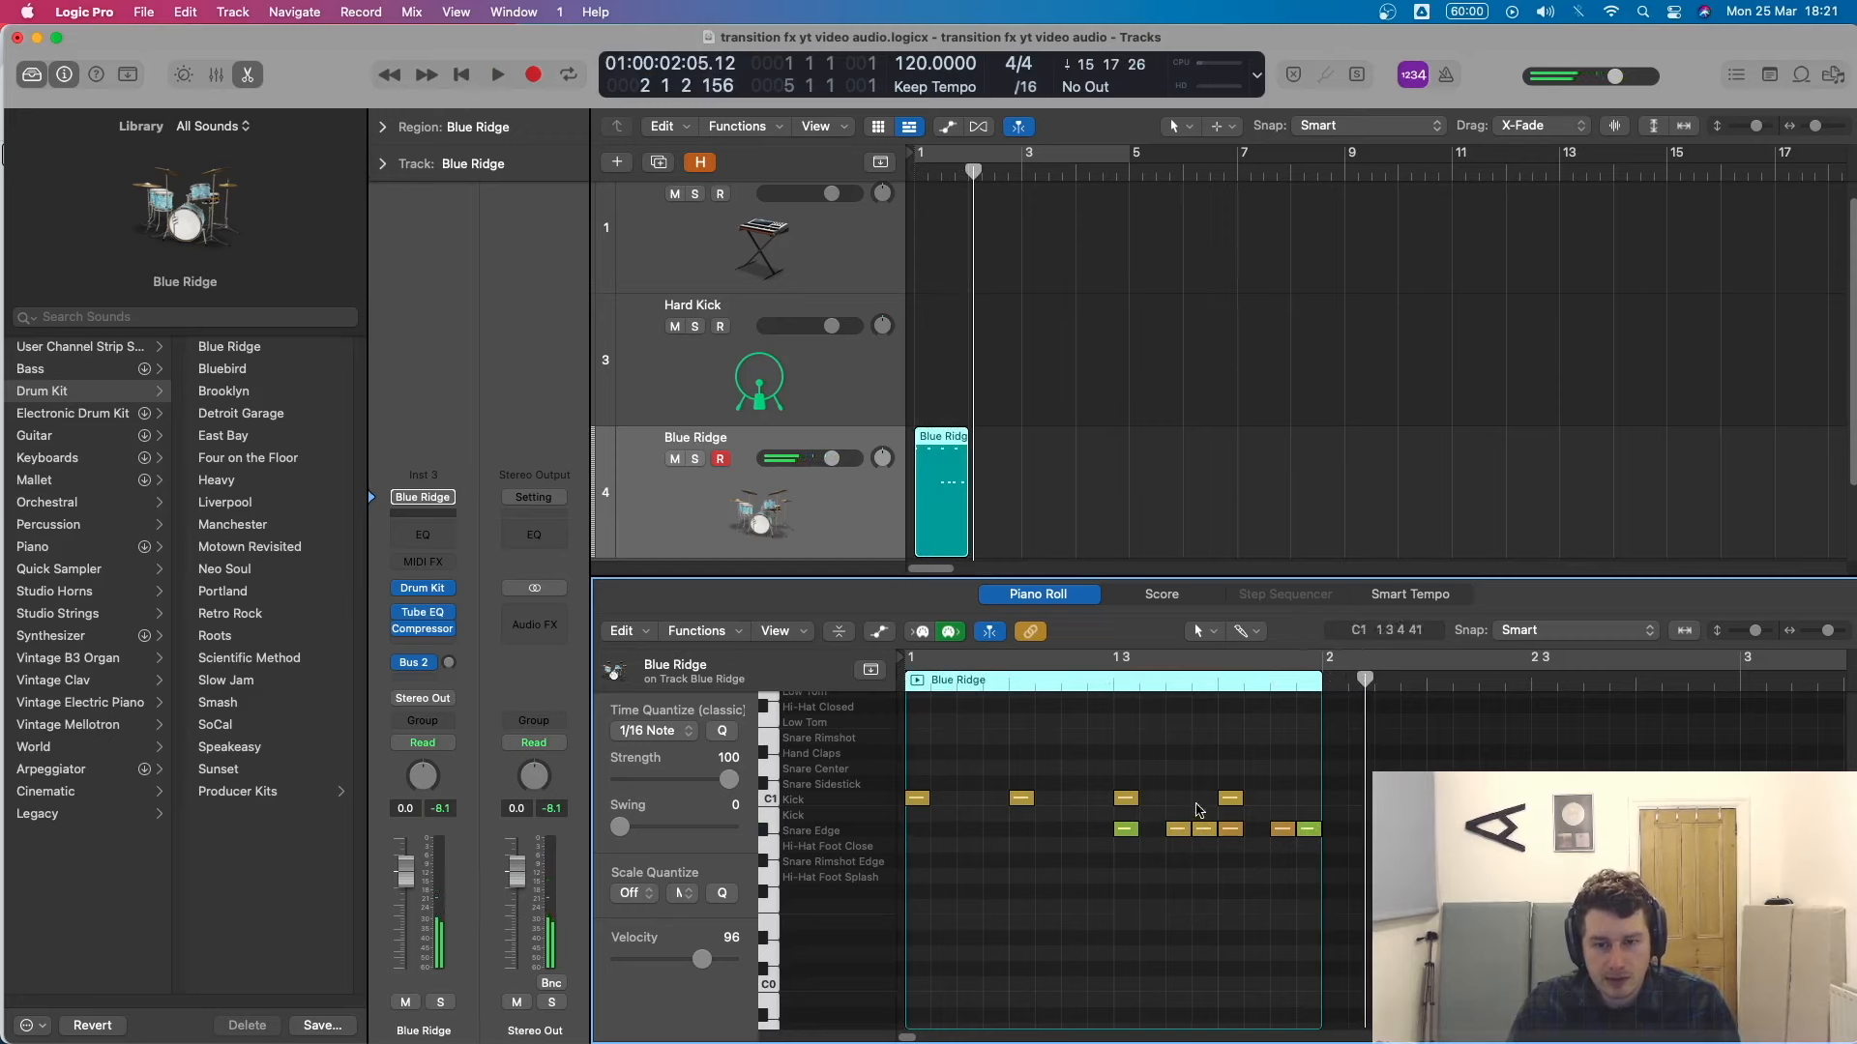
click(1204, 829)
drag(694, 961, 679, 960)
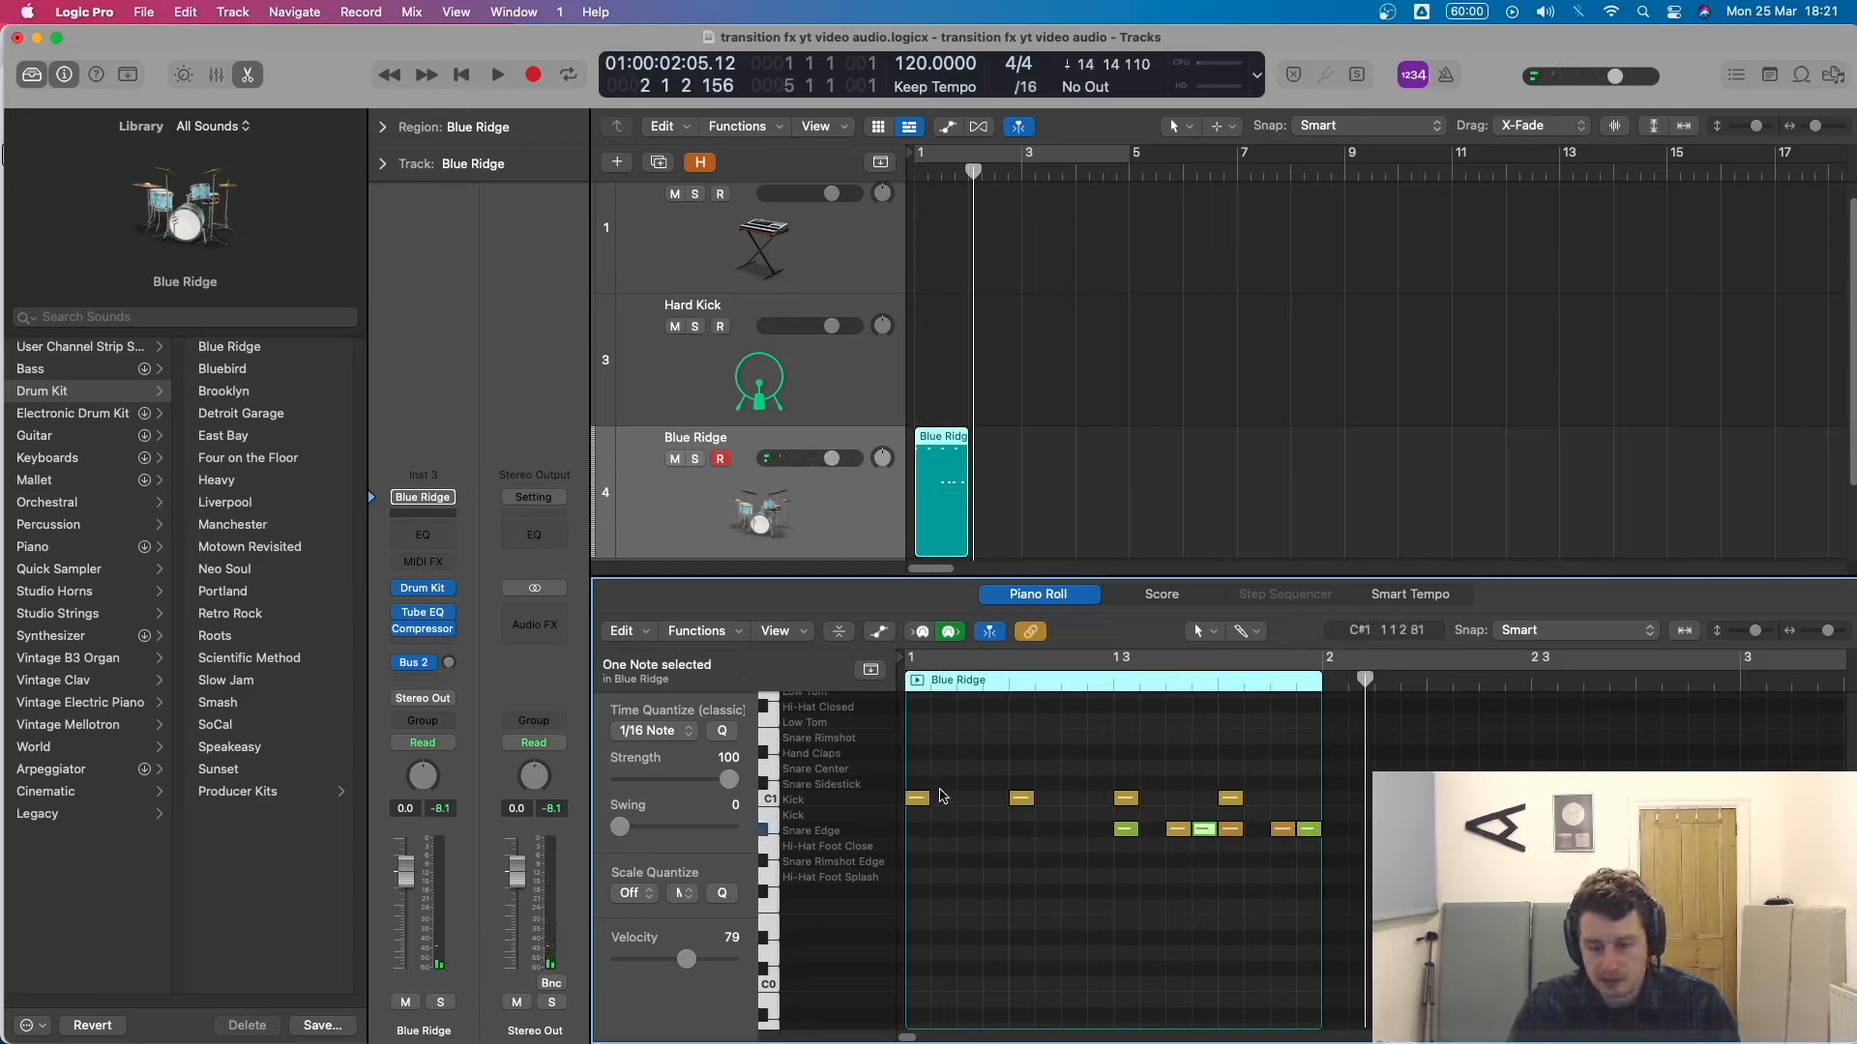
key(space)
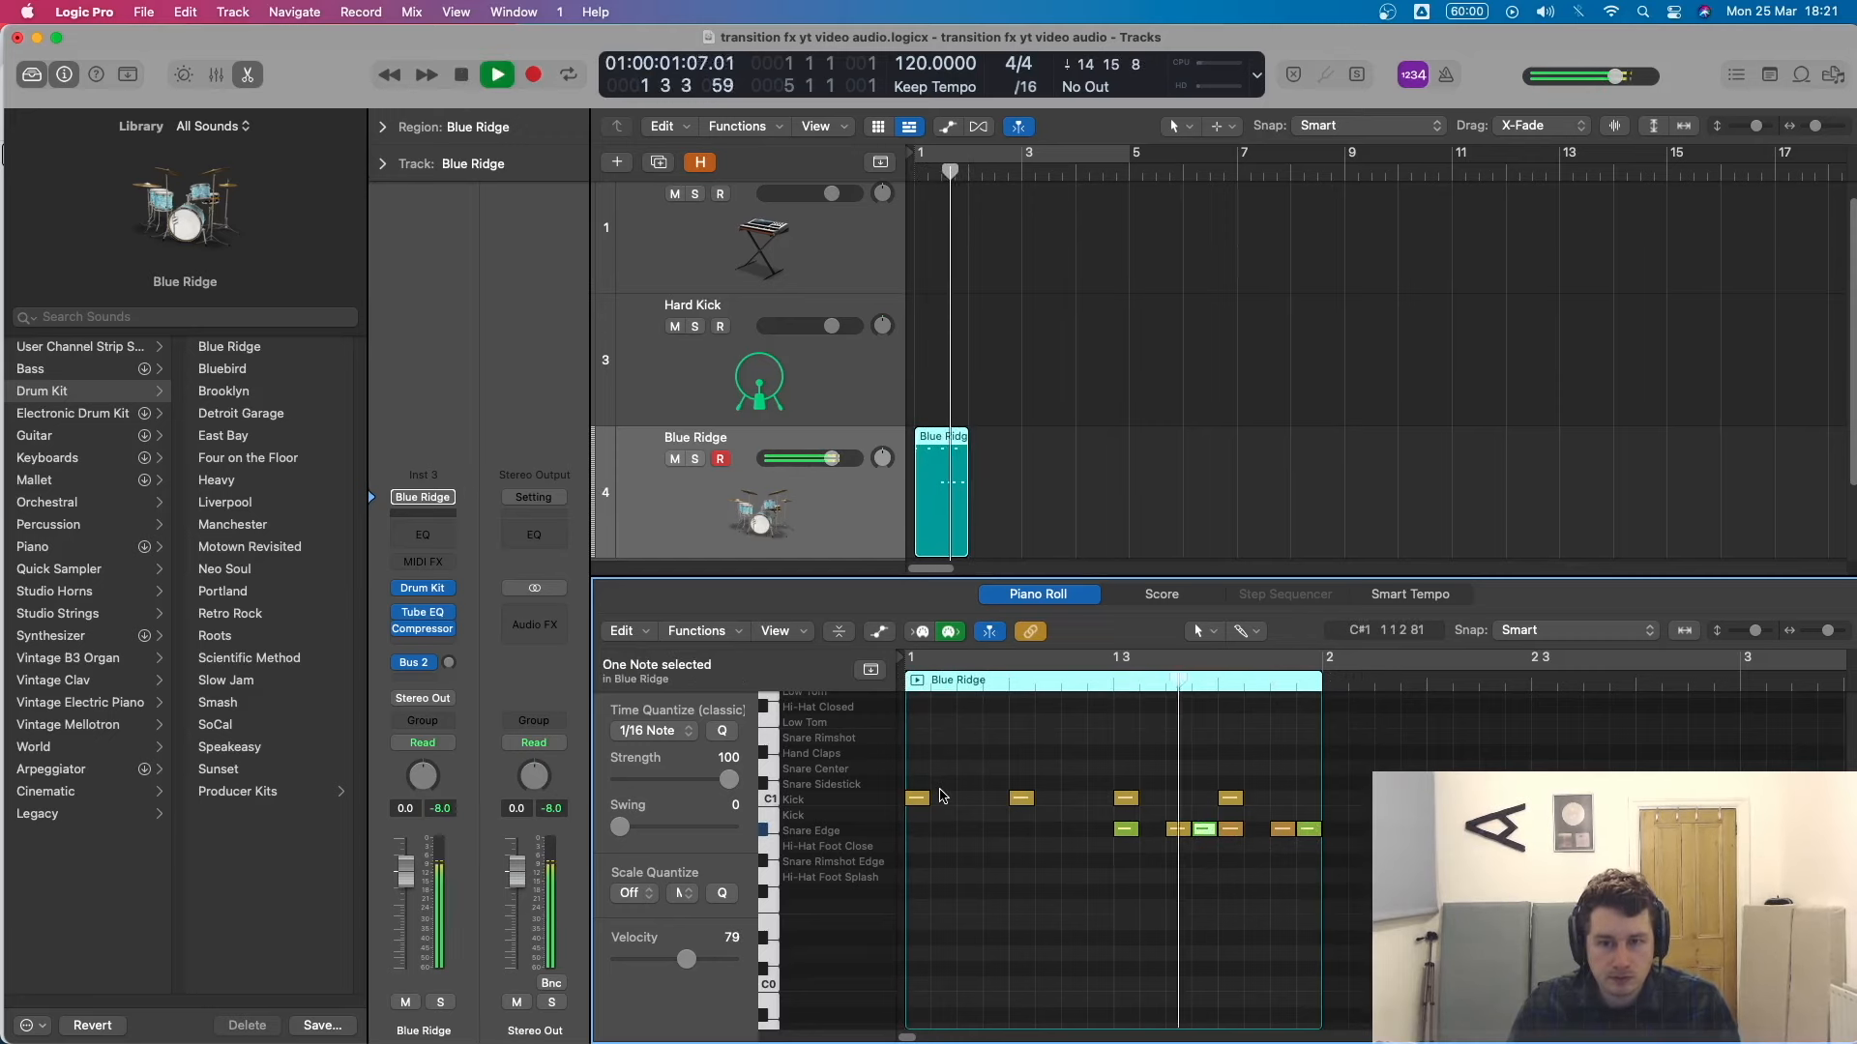
key(space)
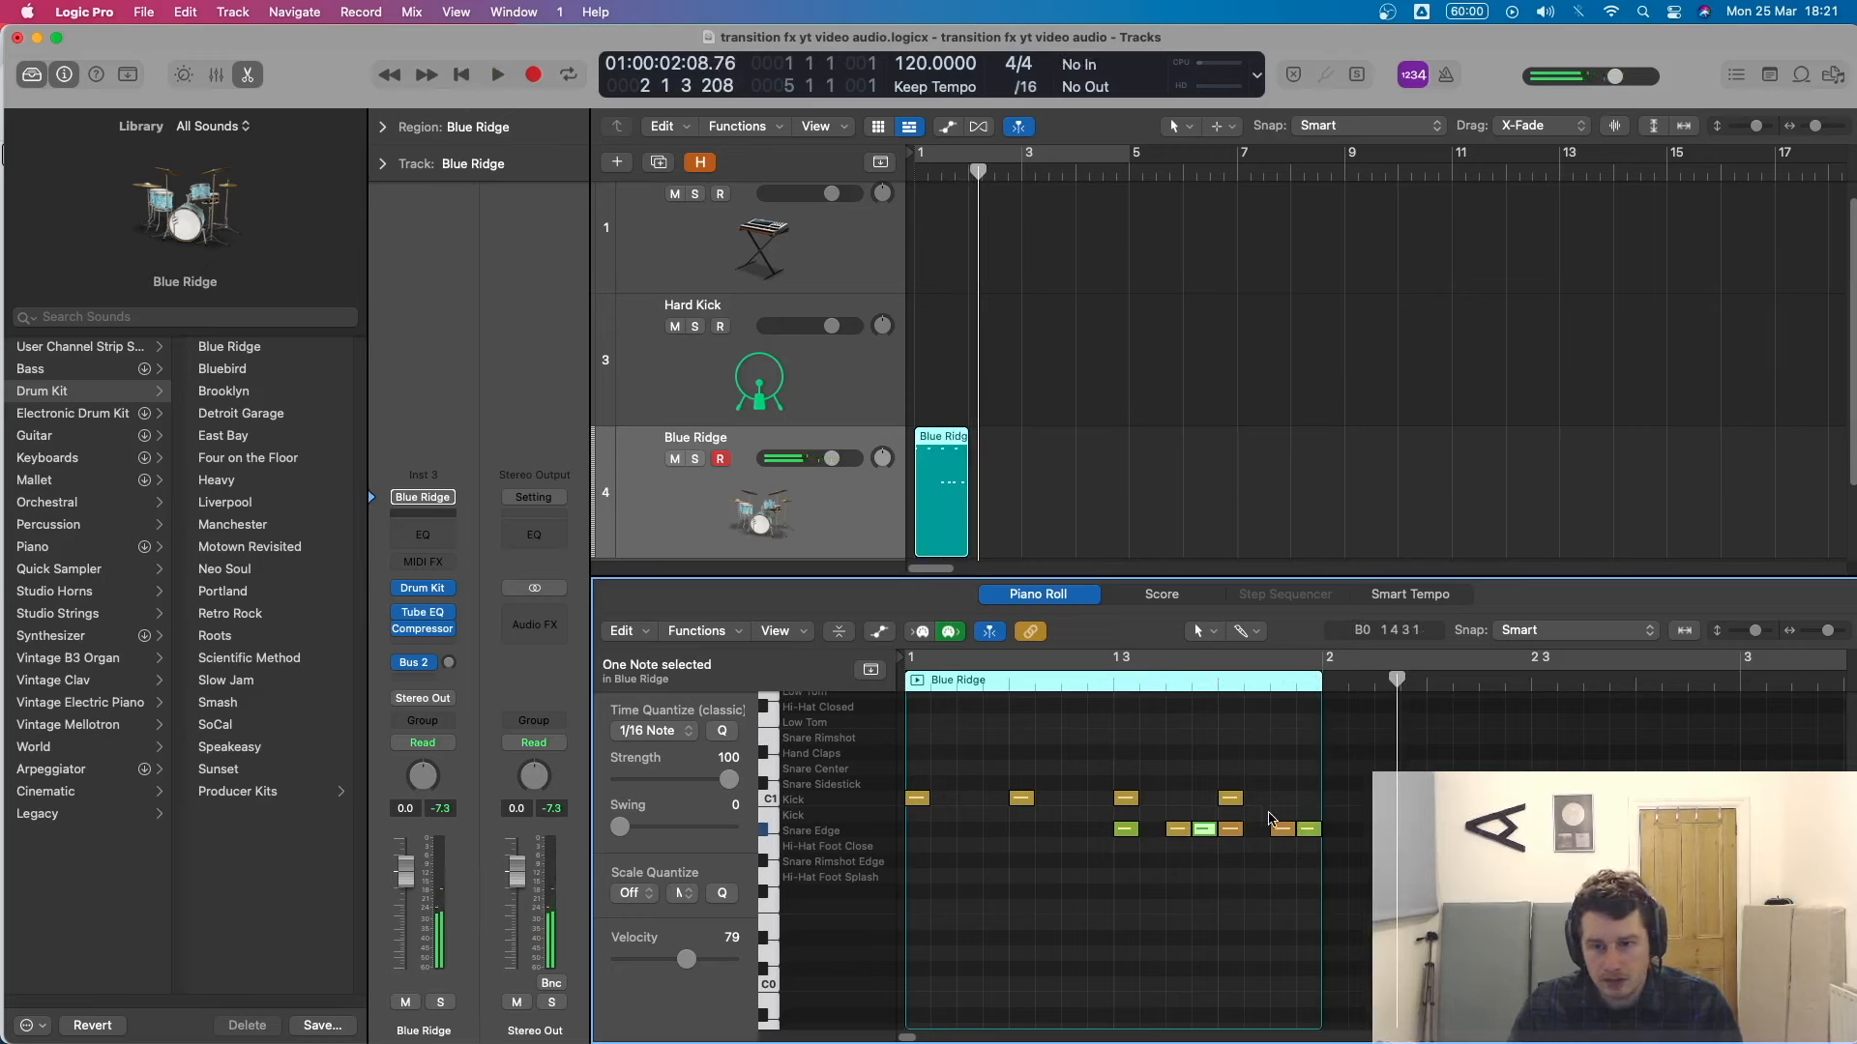
Transpose the last two Snare Edge notes of the bar up to Mid High Tom and play the fill.
drag(1265, 802, 1333, 853)
key(alt+Up)
key(alt+Up)
key(alt+Up)
key(alt+Up)
key(alt+Up)
key(alt+Up)
key(alt+Up)
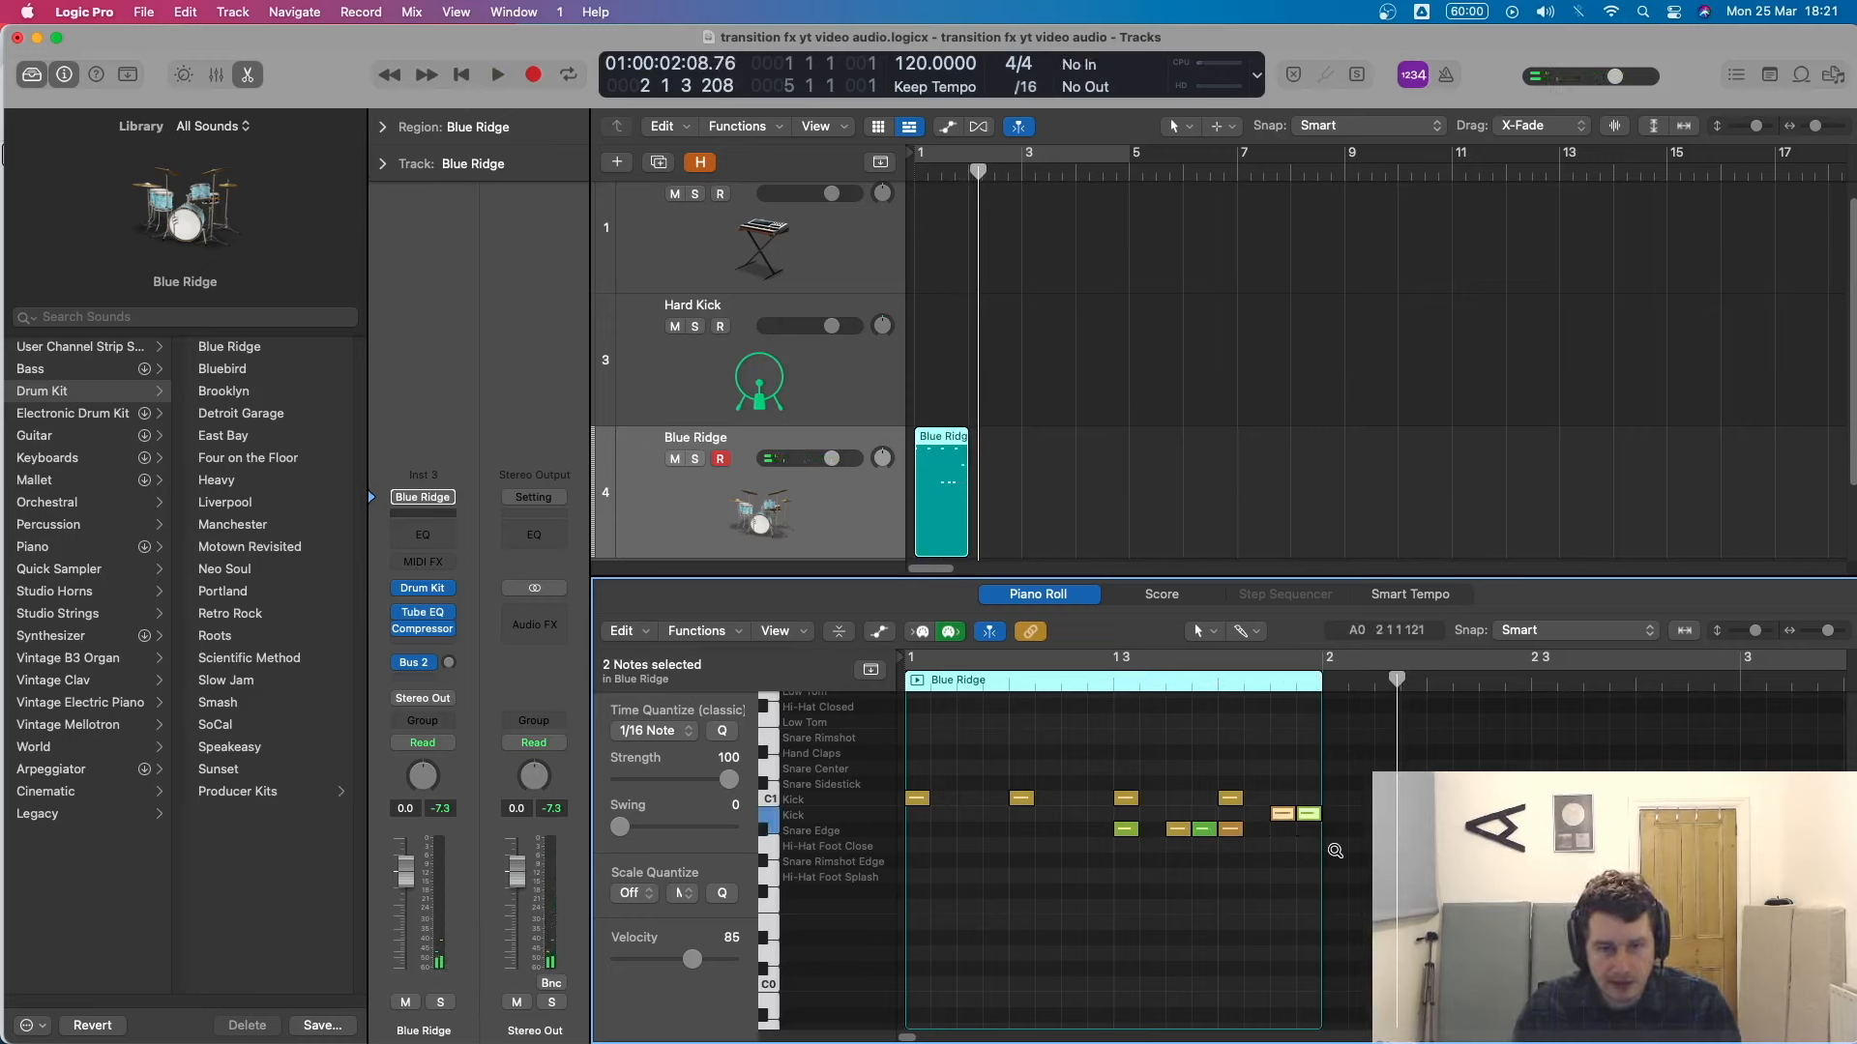
key(alt+Up)
key(alt+Up)
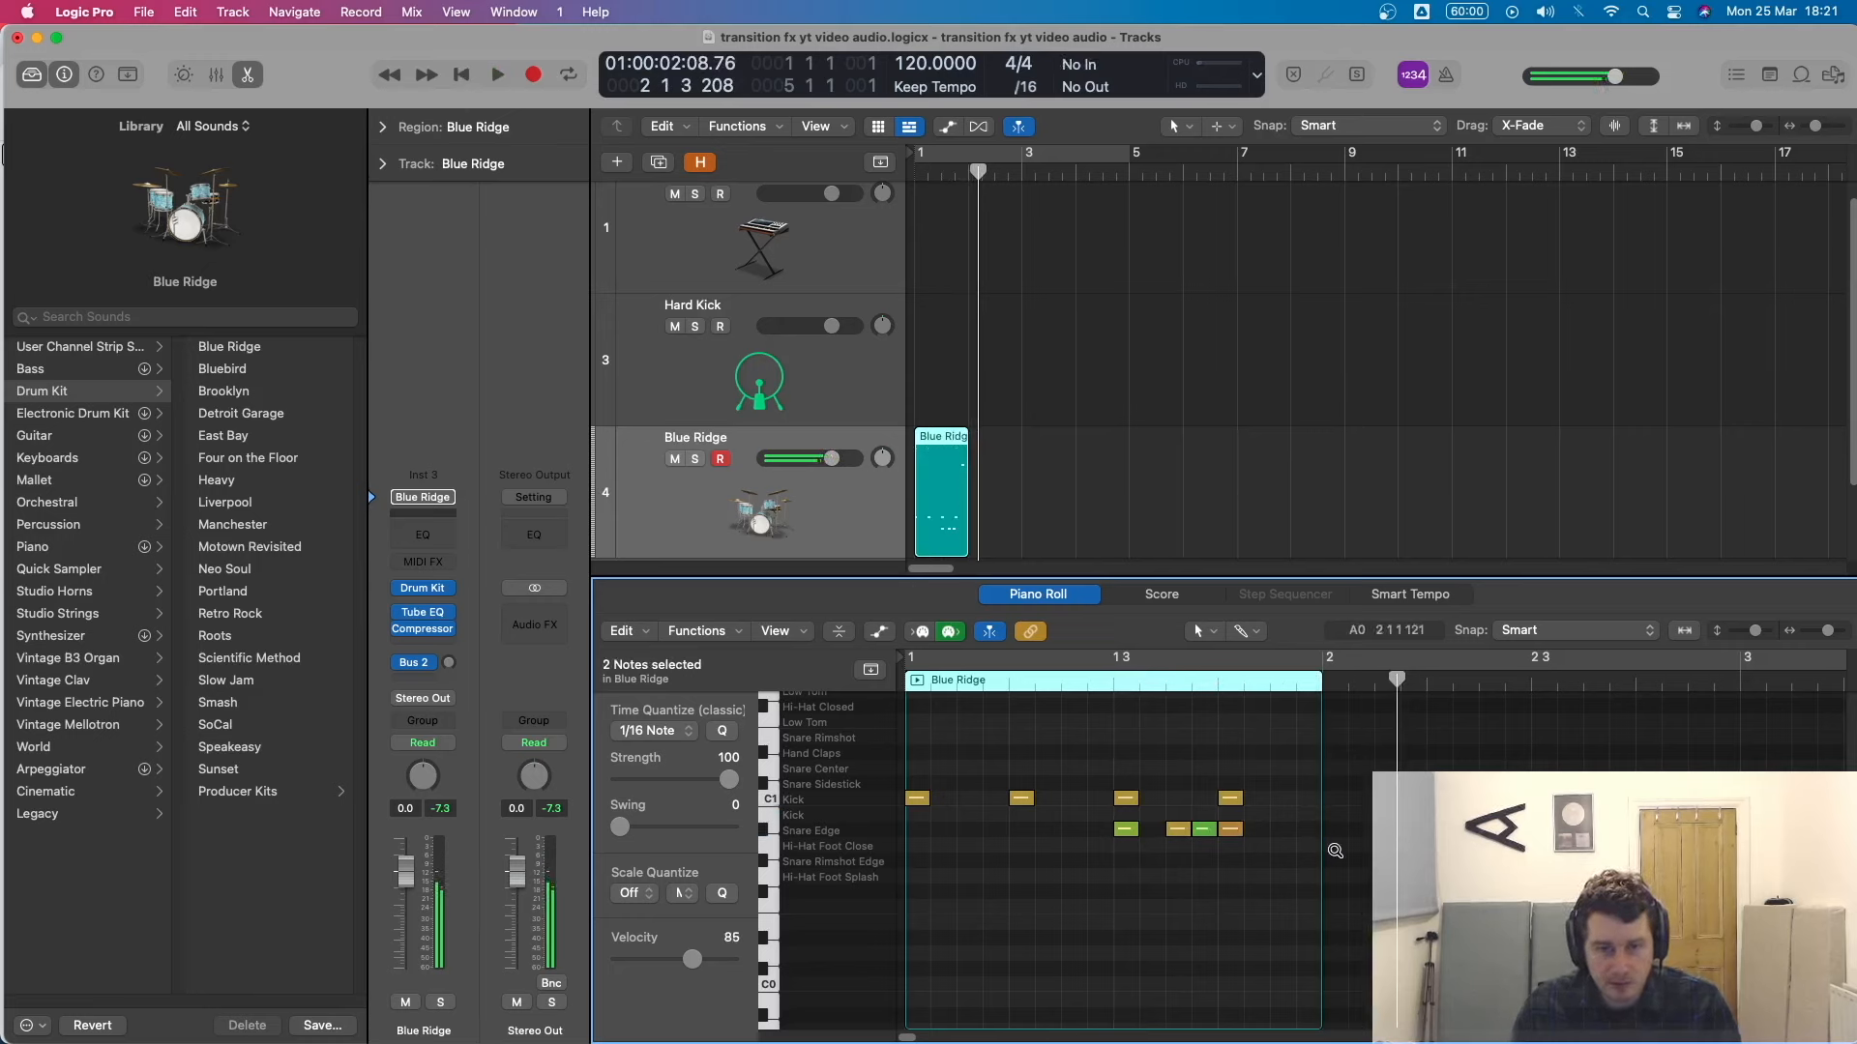
key(space)
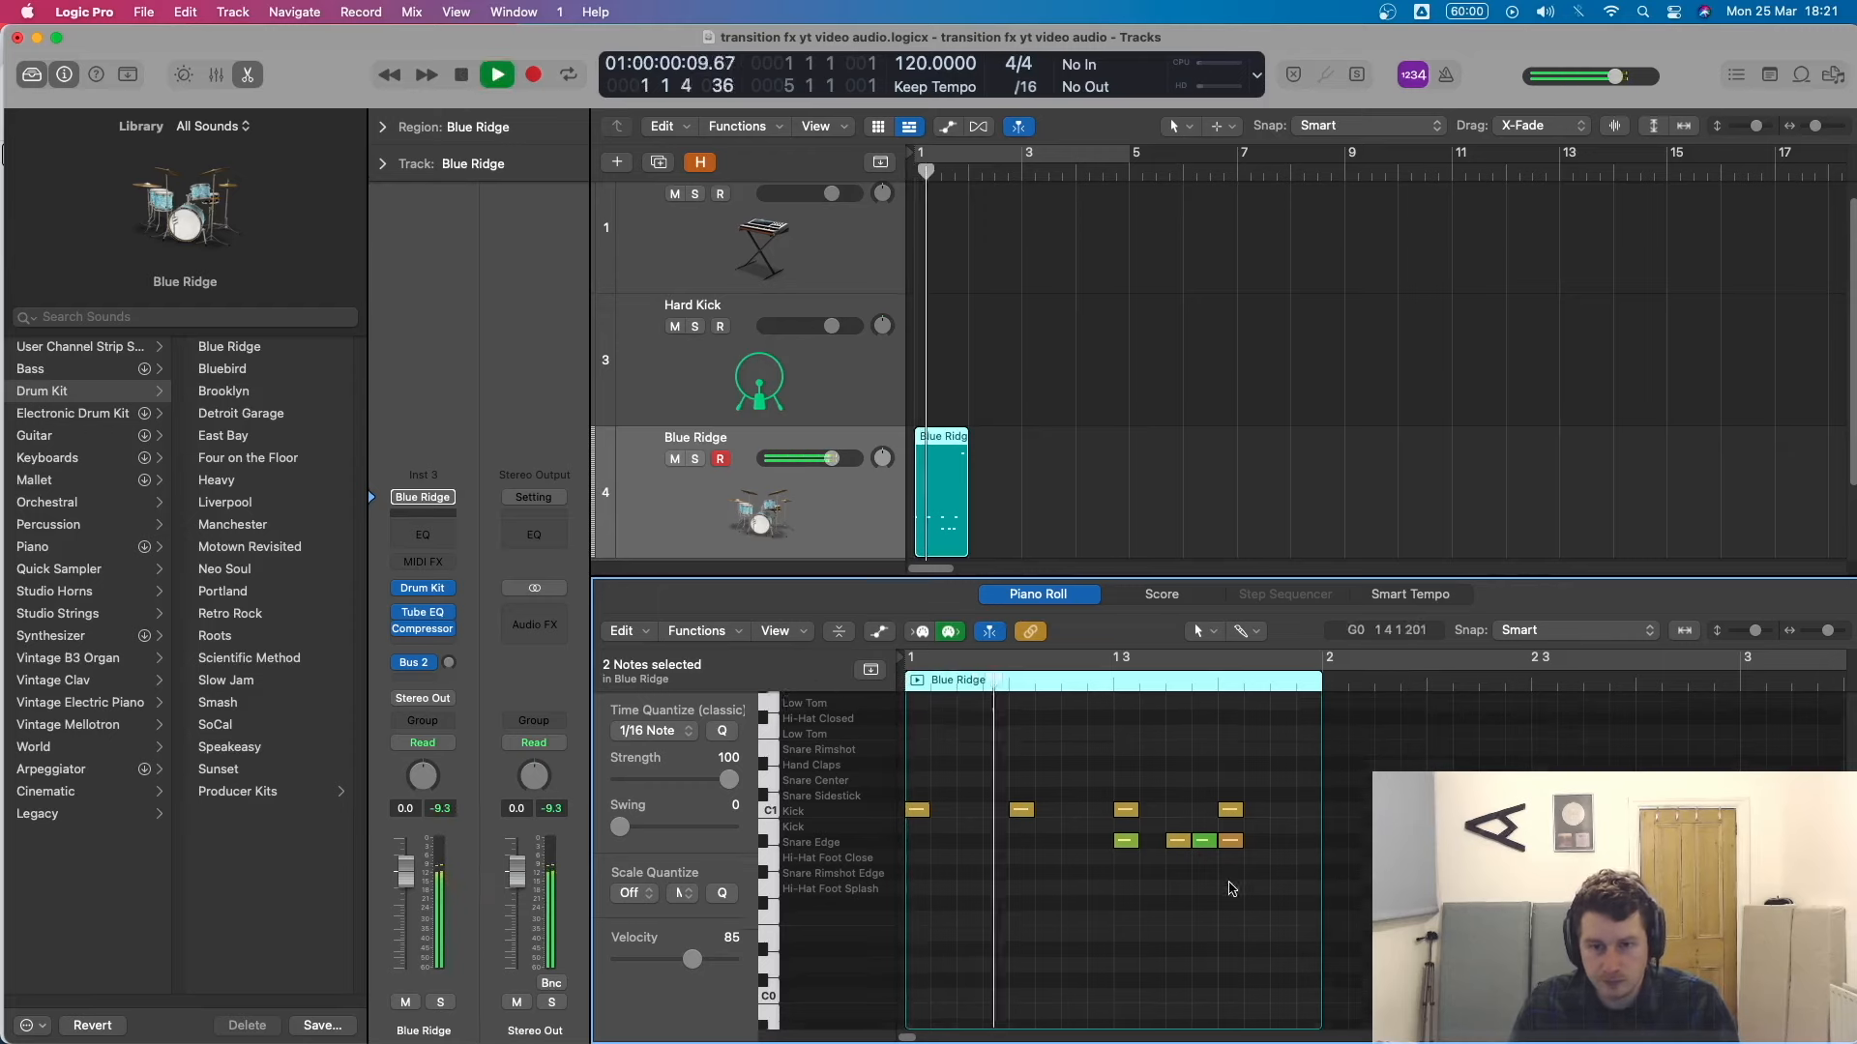
scroll(1305, 876, up, 3)
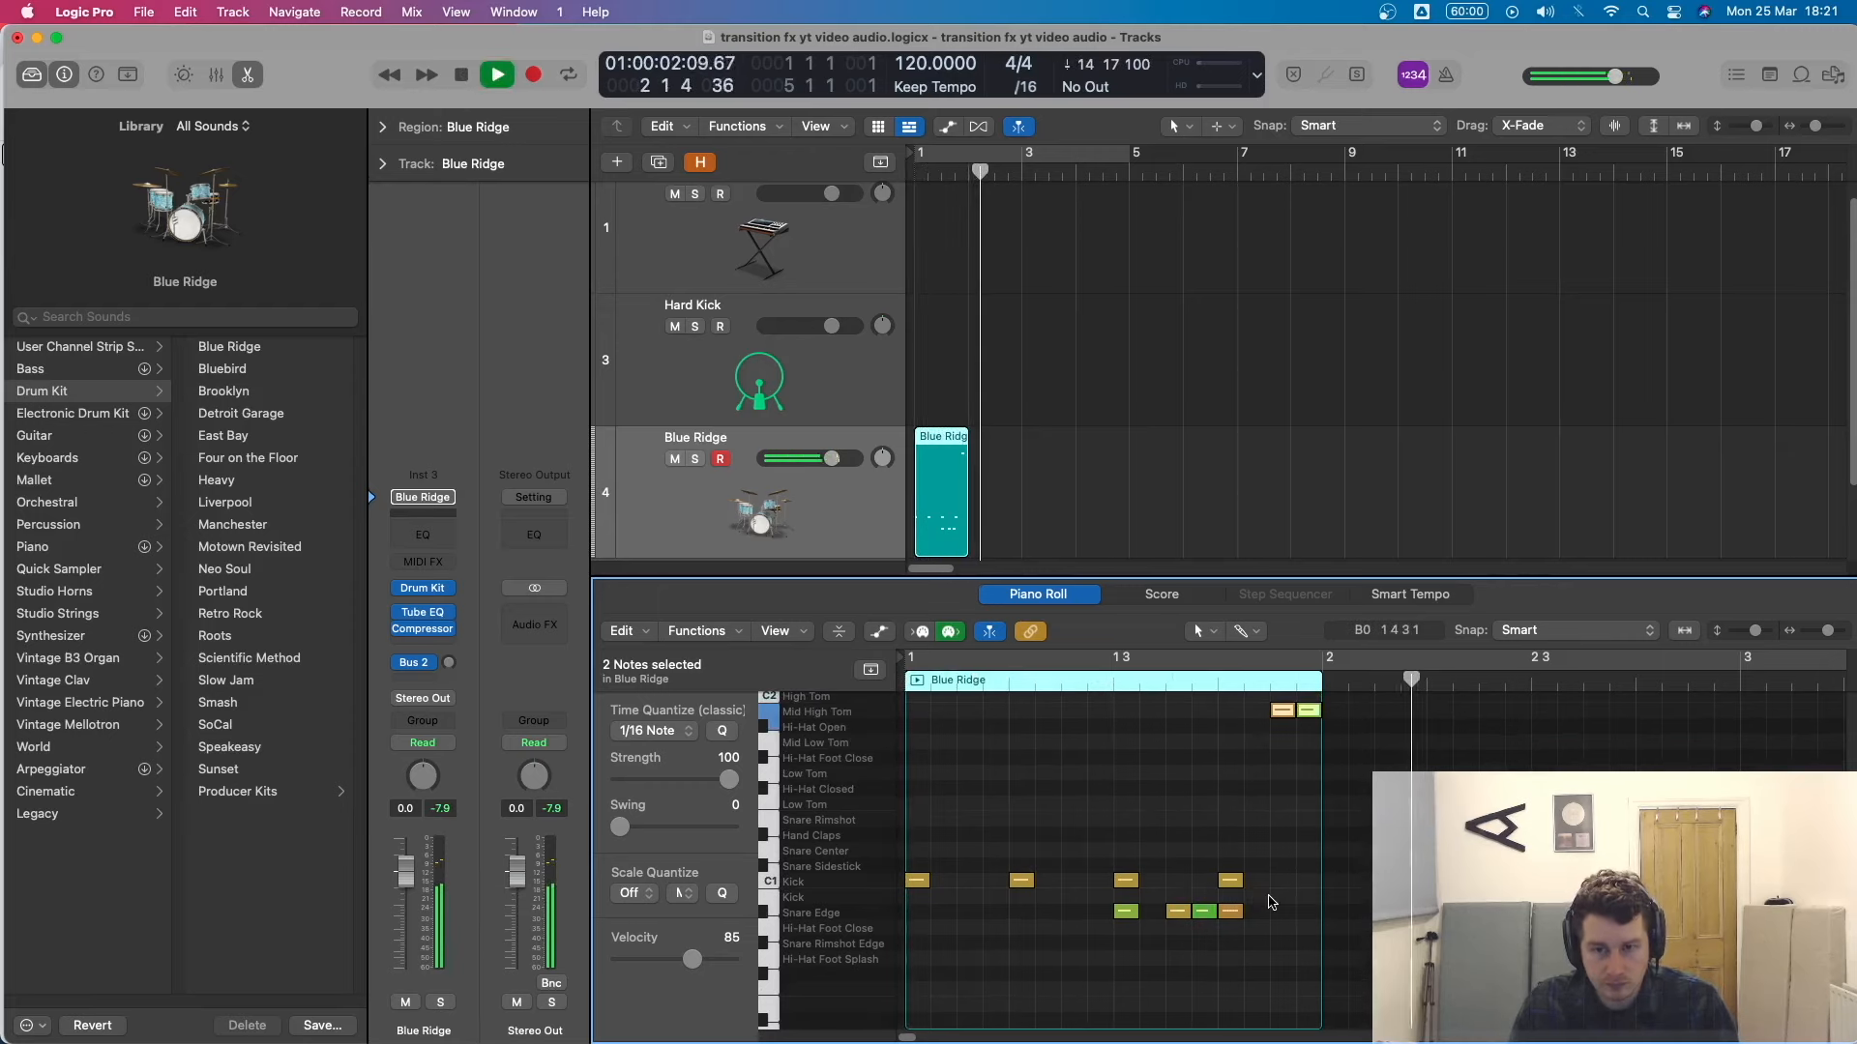
key(space)
Move the beat 4 Snare Edge note to Mid High Tom, shift the one before it into the gap after it, and play the fill.
drag(1267, 925, 1205, 909)
drag(1209, 914, 1264, 722)
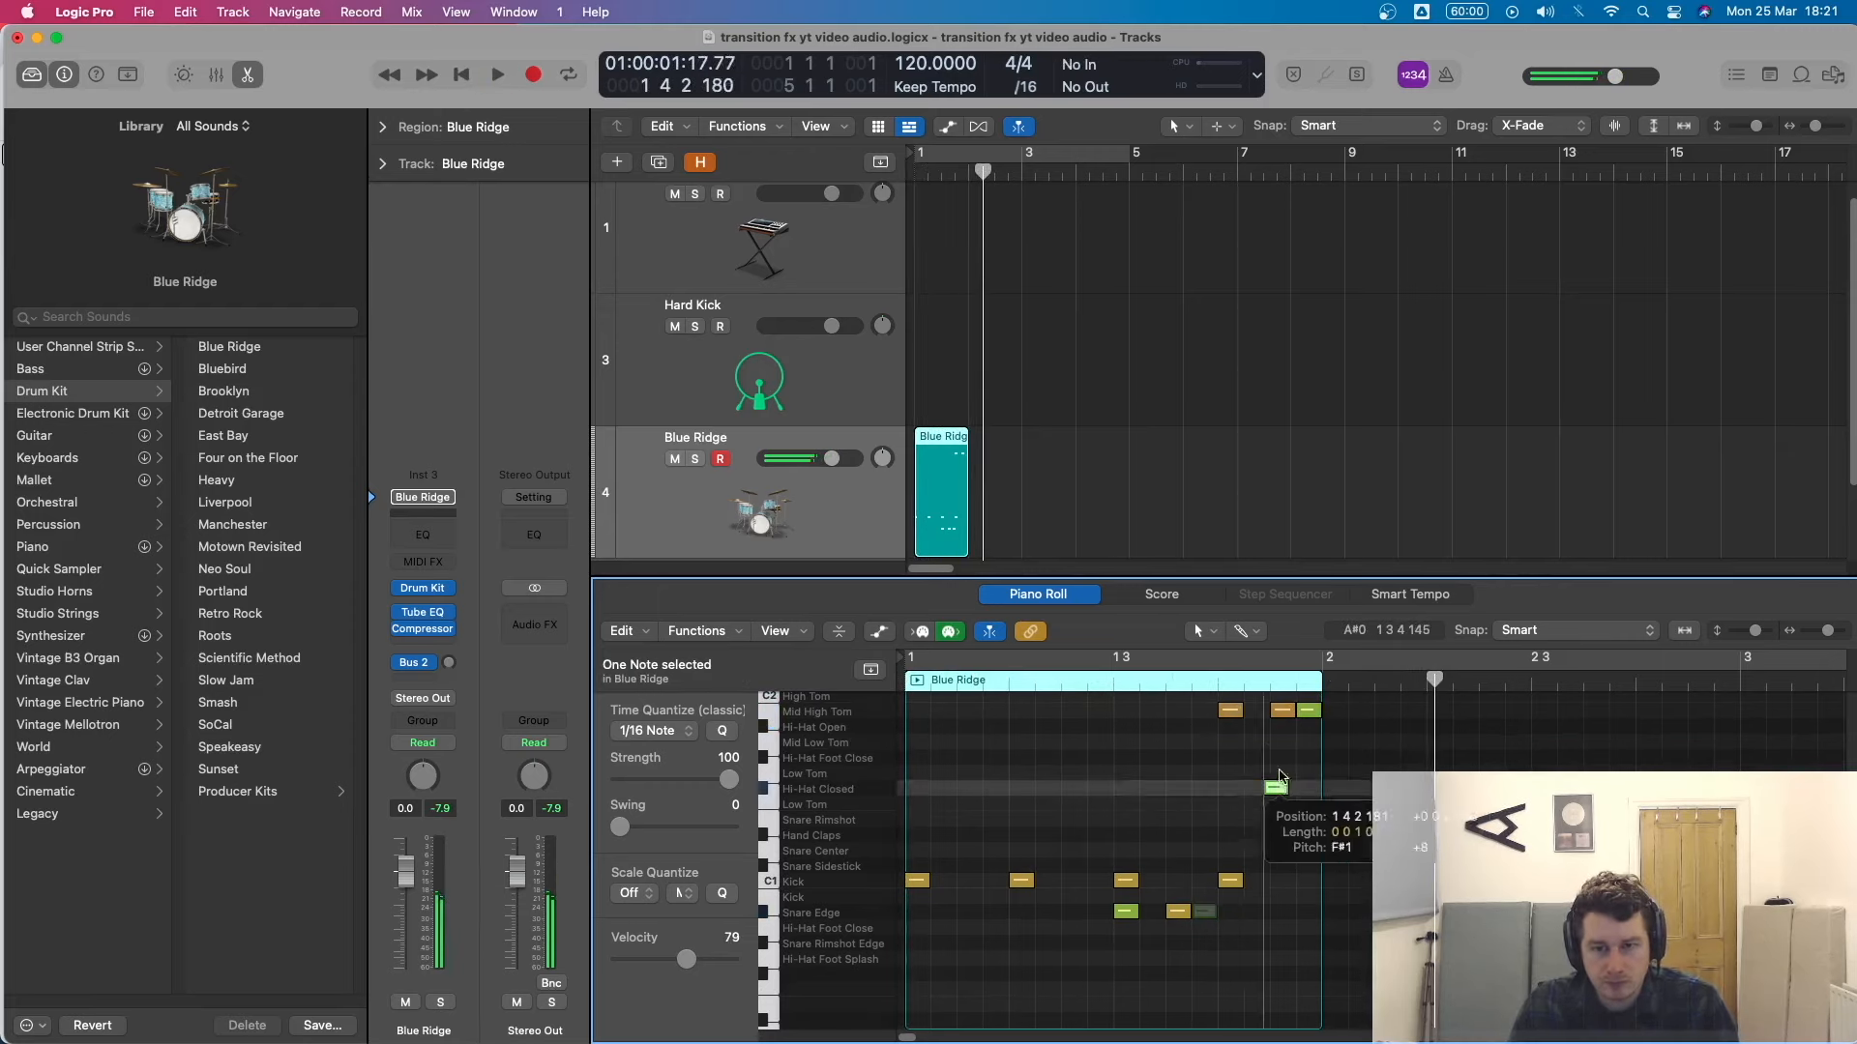
key(space)
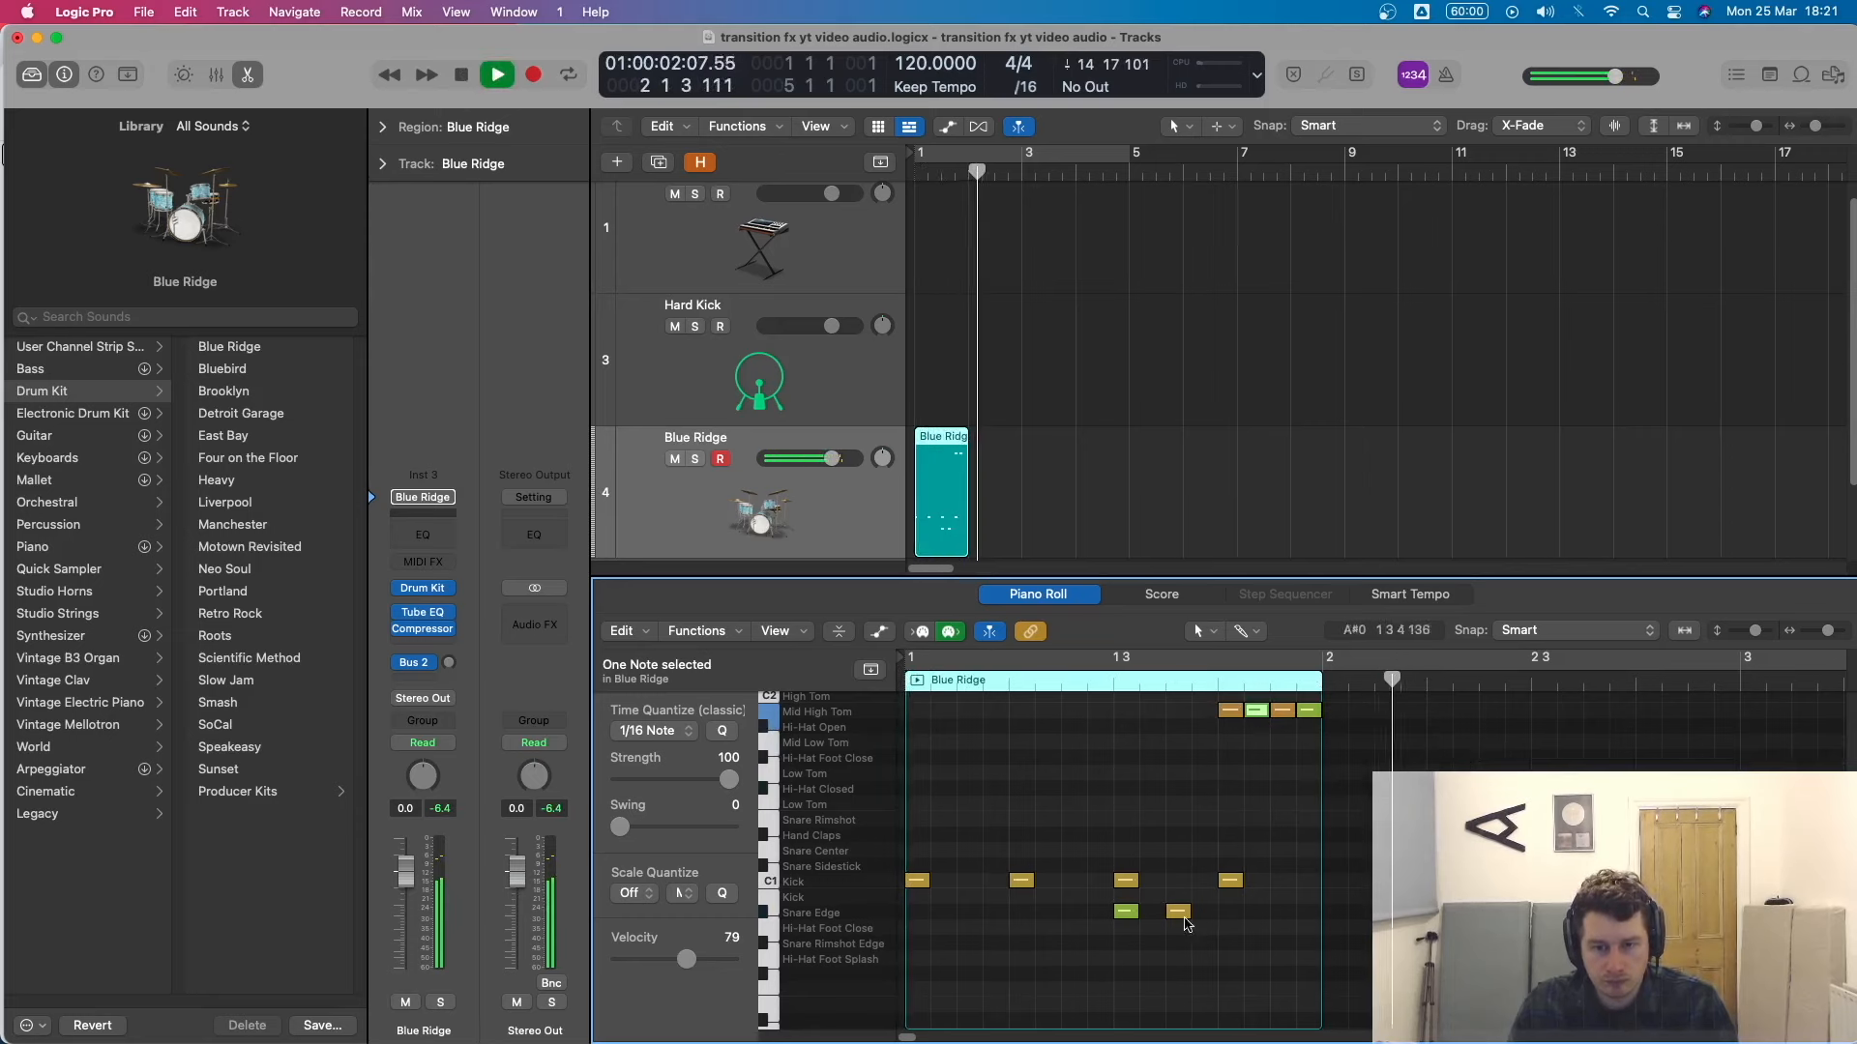
key(space)
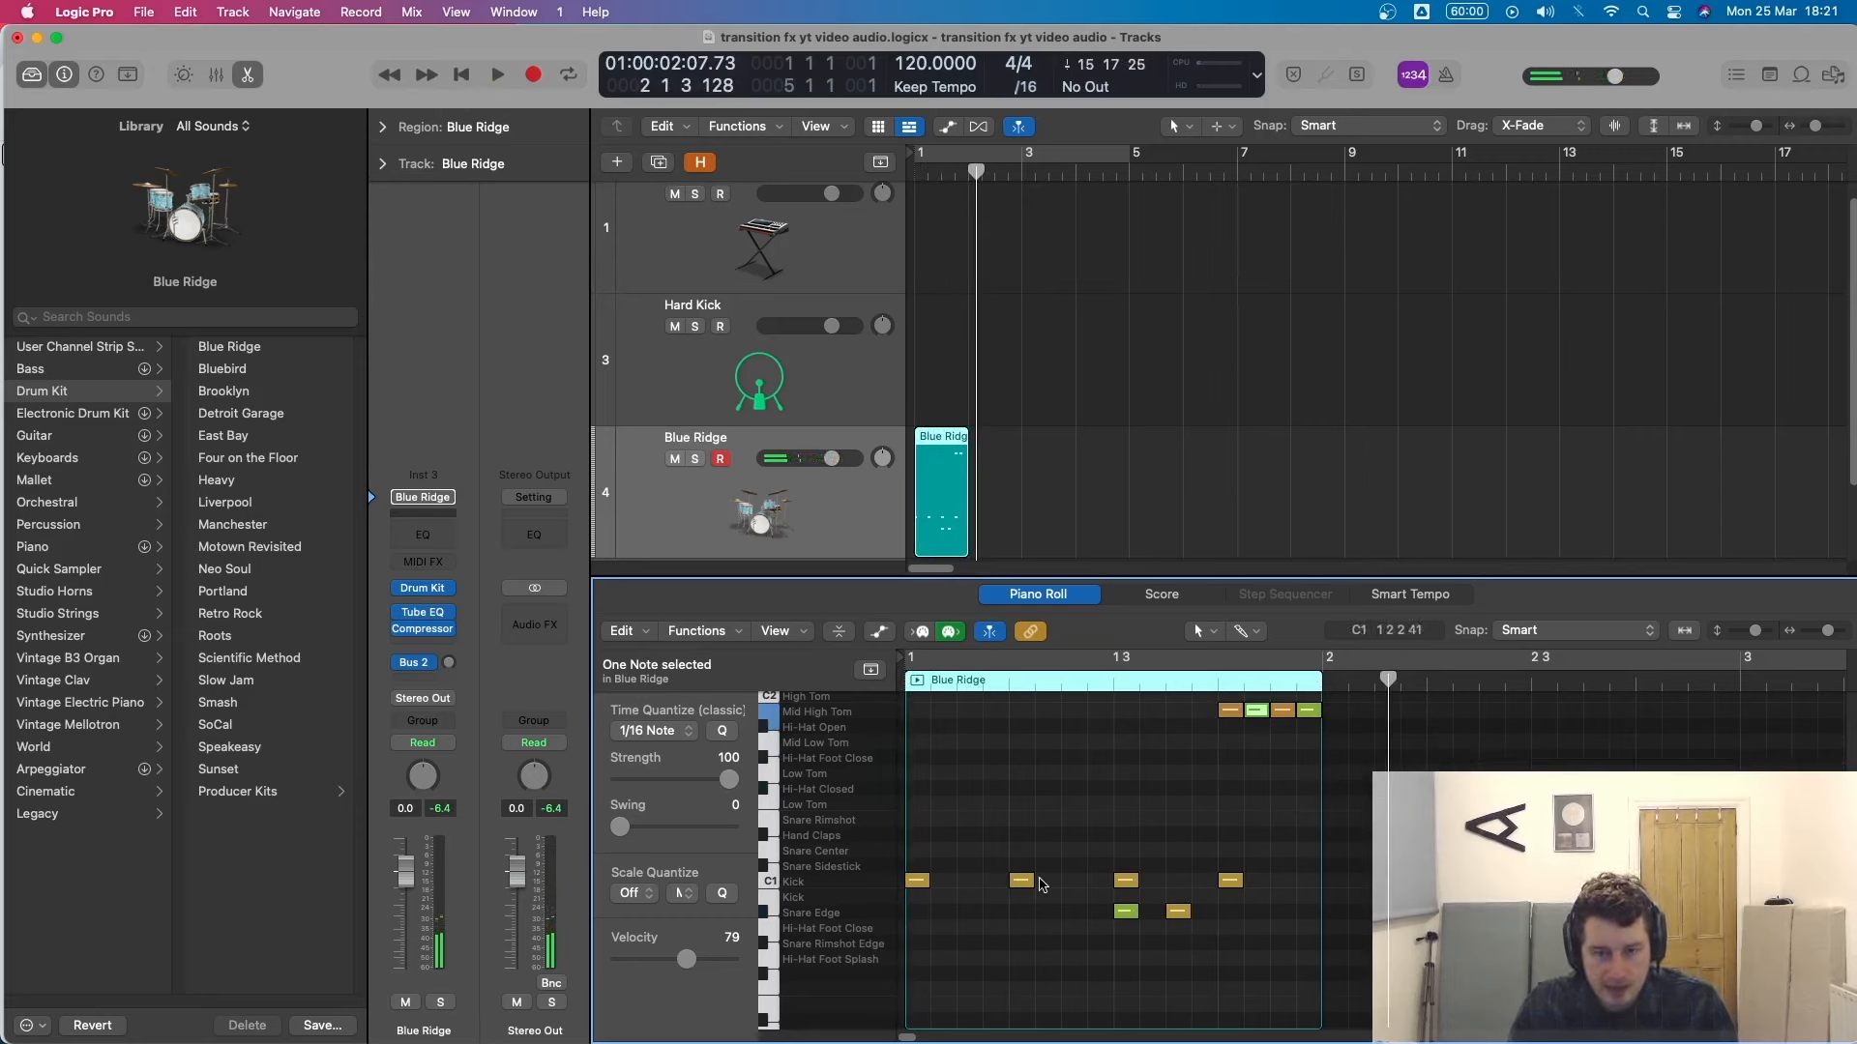
Delete the two remaining Snare Edge notes on beat 3, keeping the kicks and the Mid High Tom group.
key(super+Up)
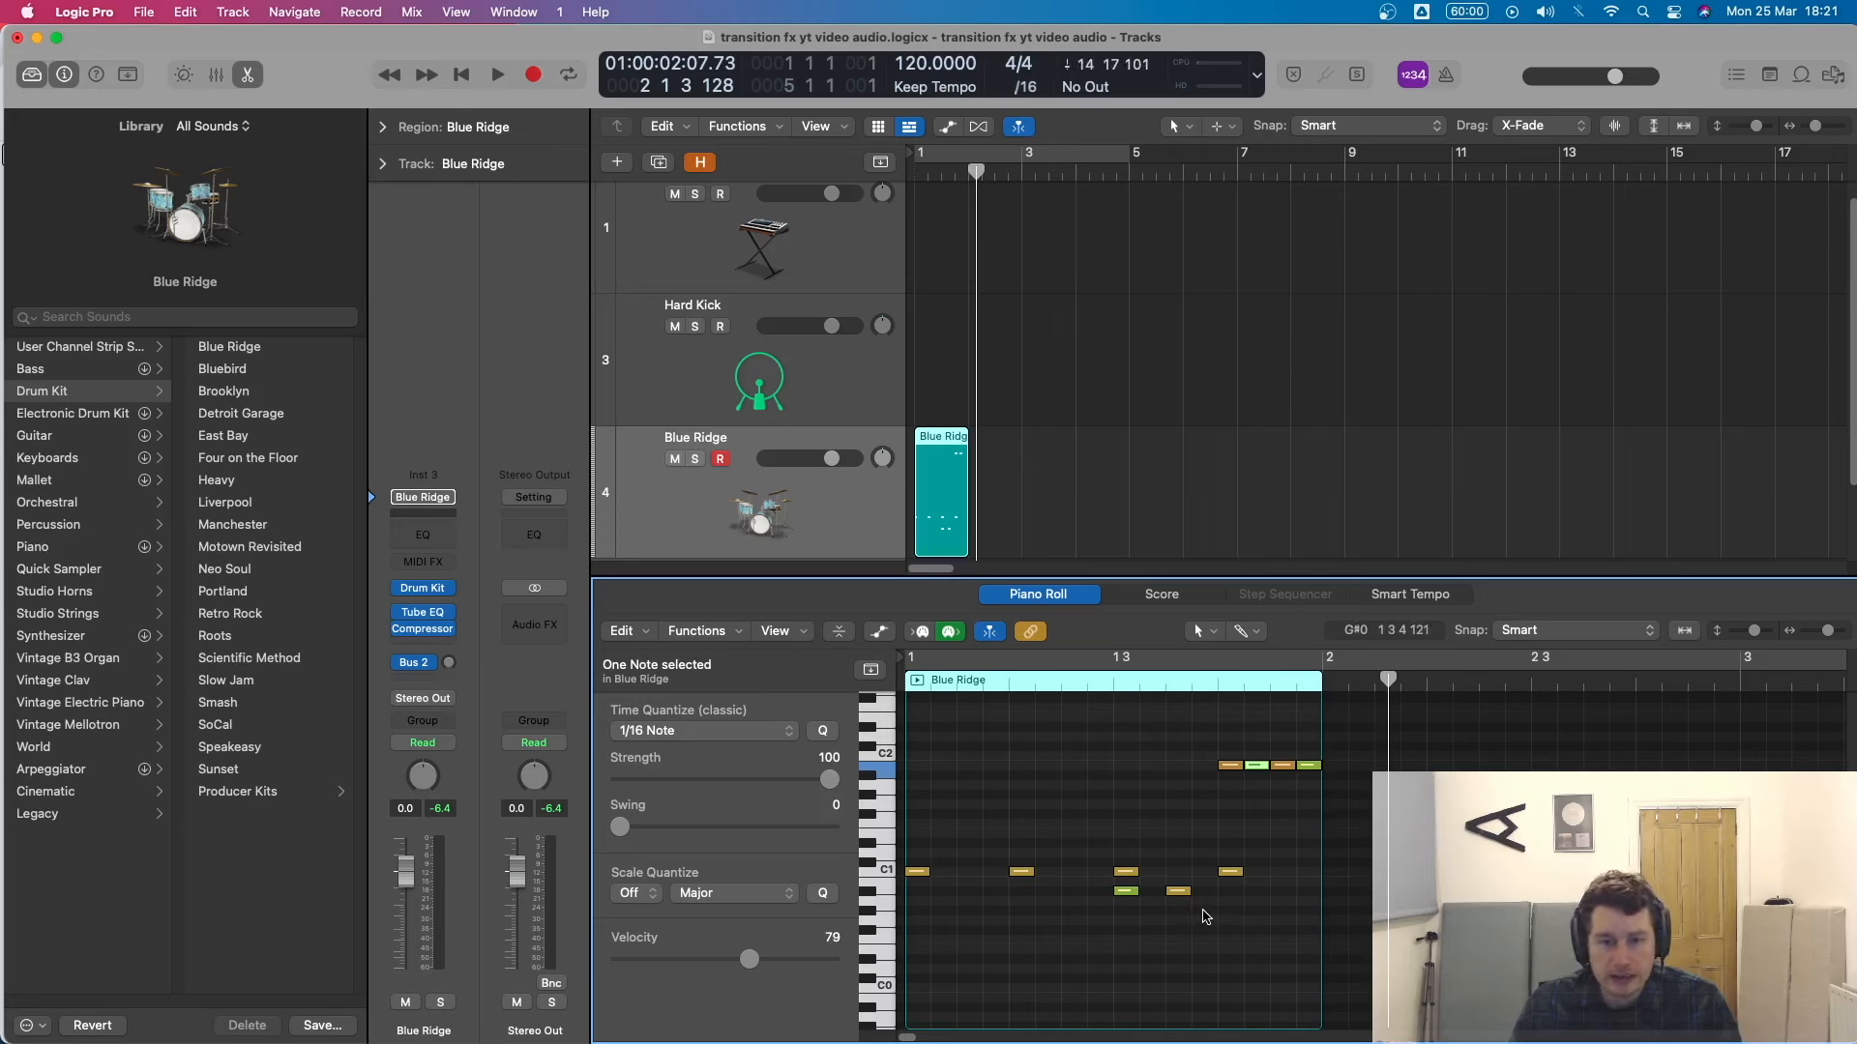
key(super+z)
scroll(1075, 789, up, 3)
scroll(1085, 803, up, 4)
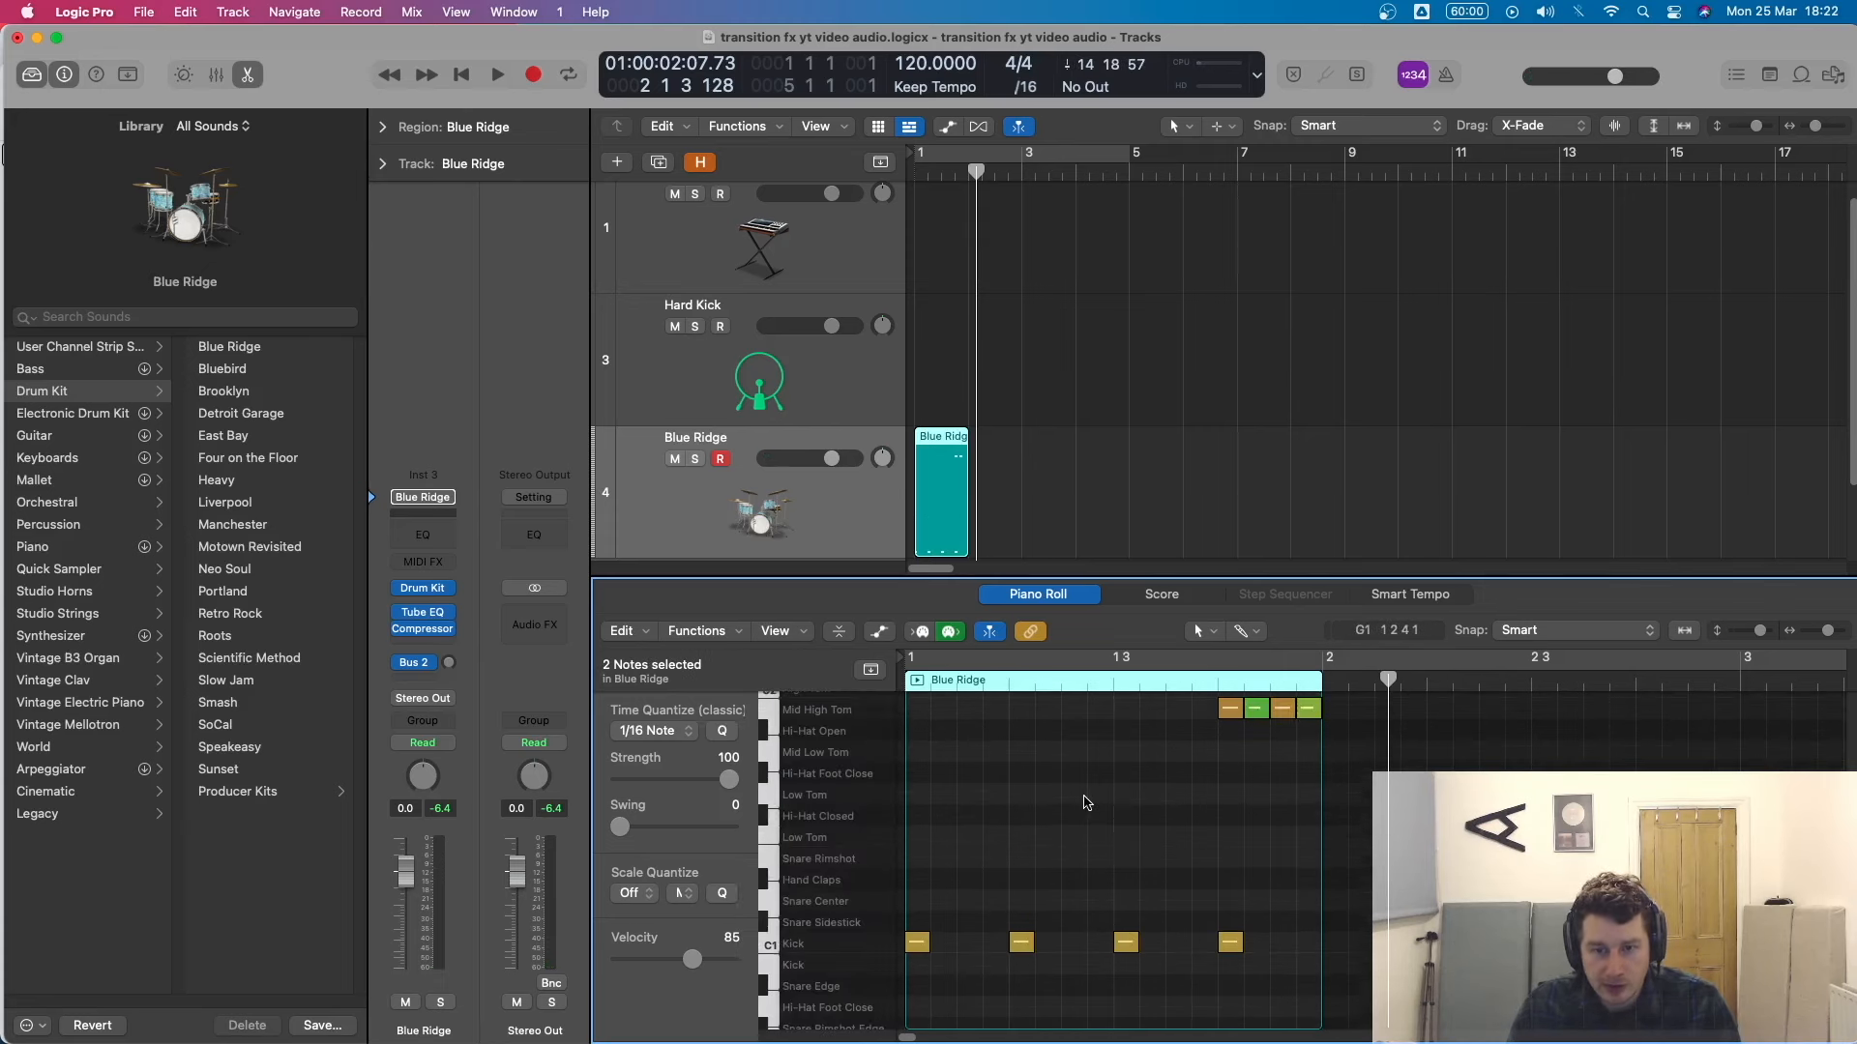
Arrange four-note sixteenth groups on Snare Center, High Tom, Mid Low Tom and Low Tom for beats 1 to 4, and play from bar 1.
drag(1072, 753, 1349, 836)
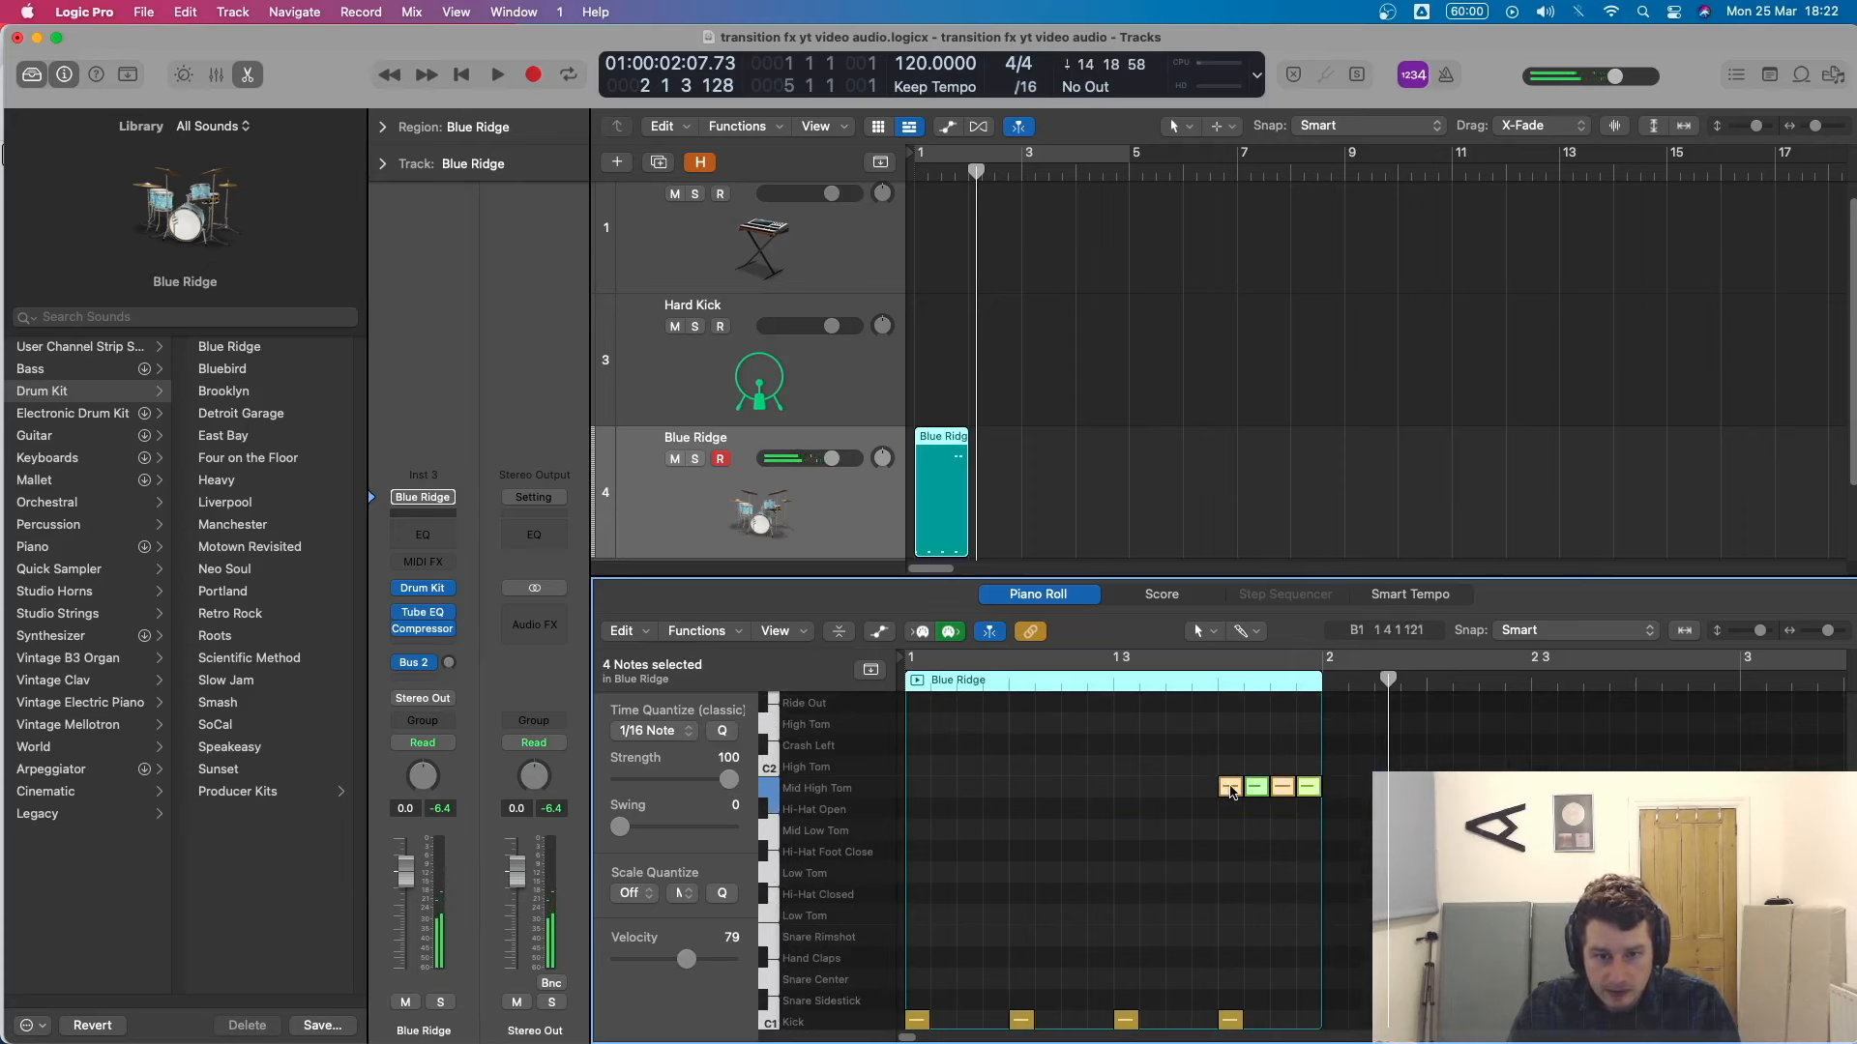
drag(1230, 791, 969, 897)
drag(918, 985, 1231, 875)
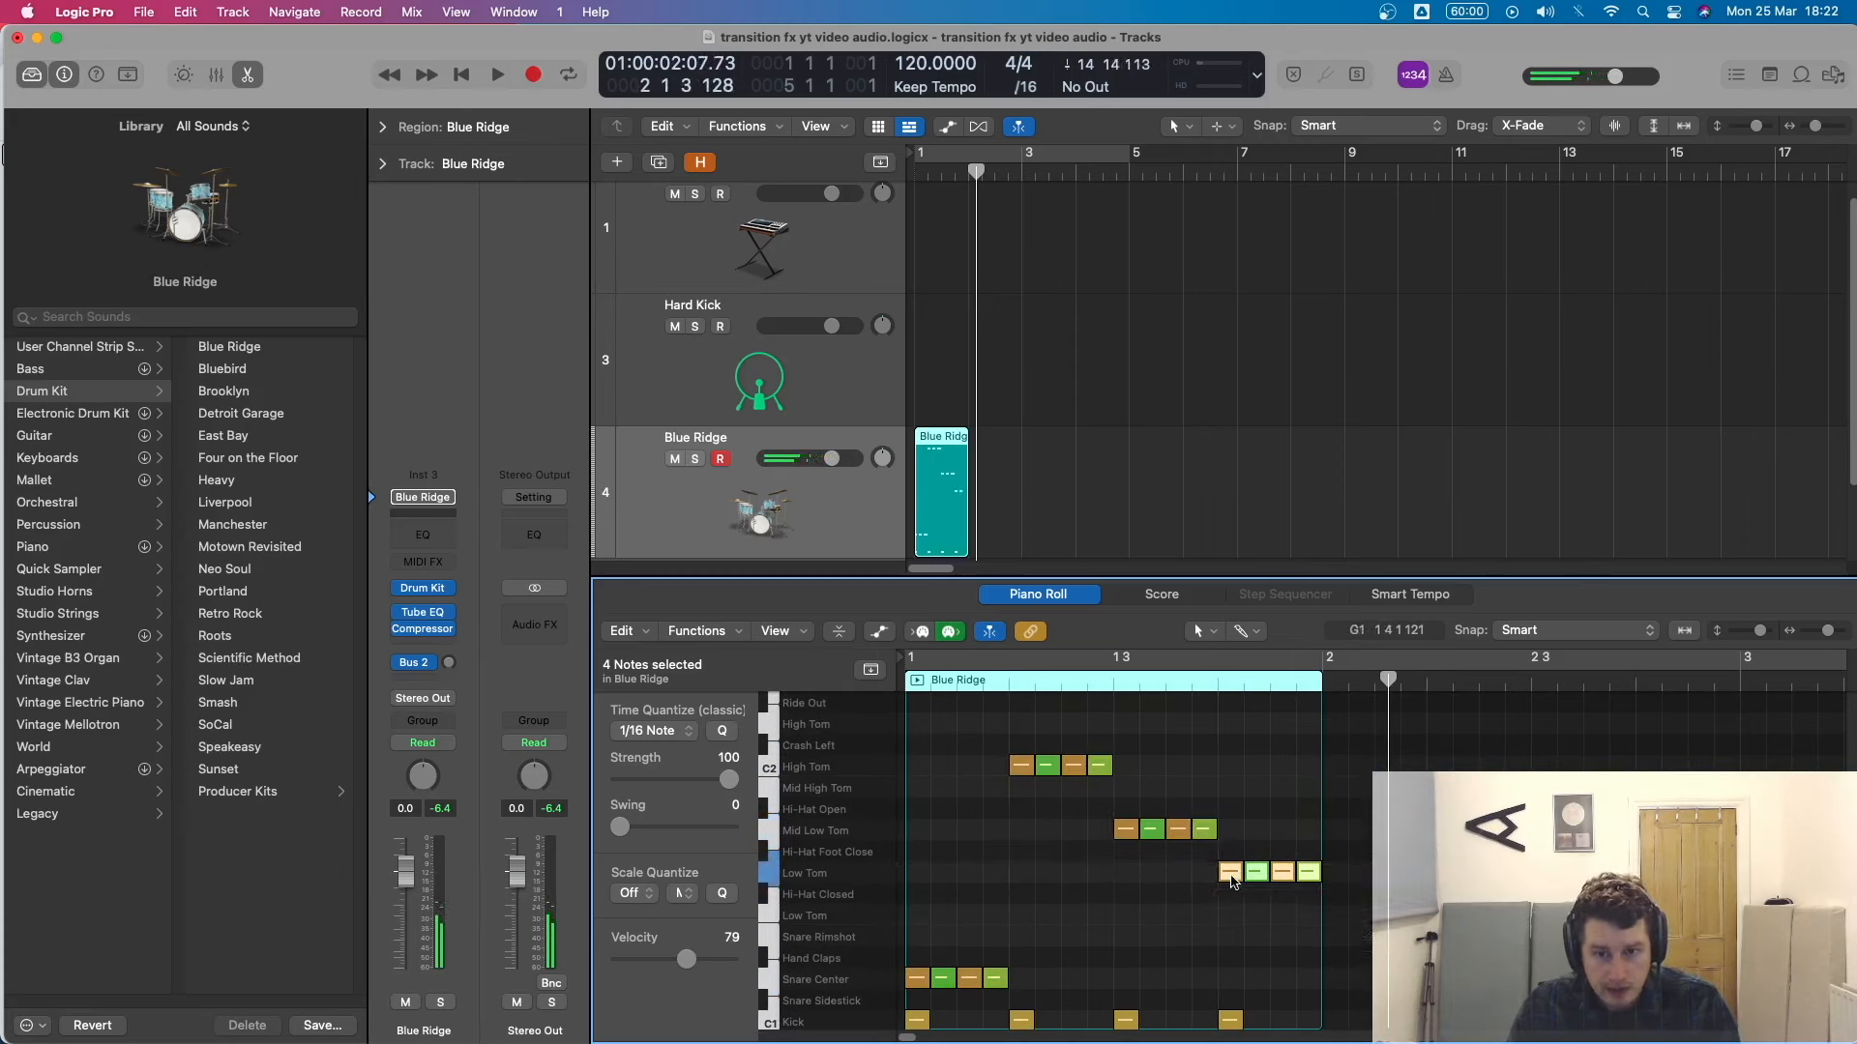
key(Return)
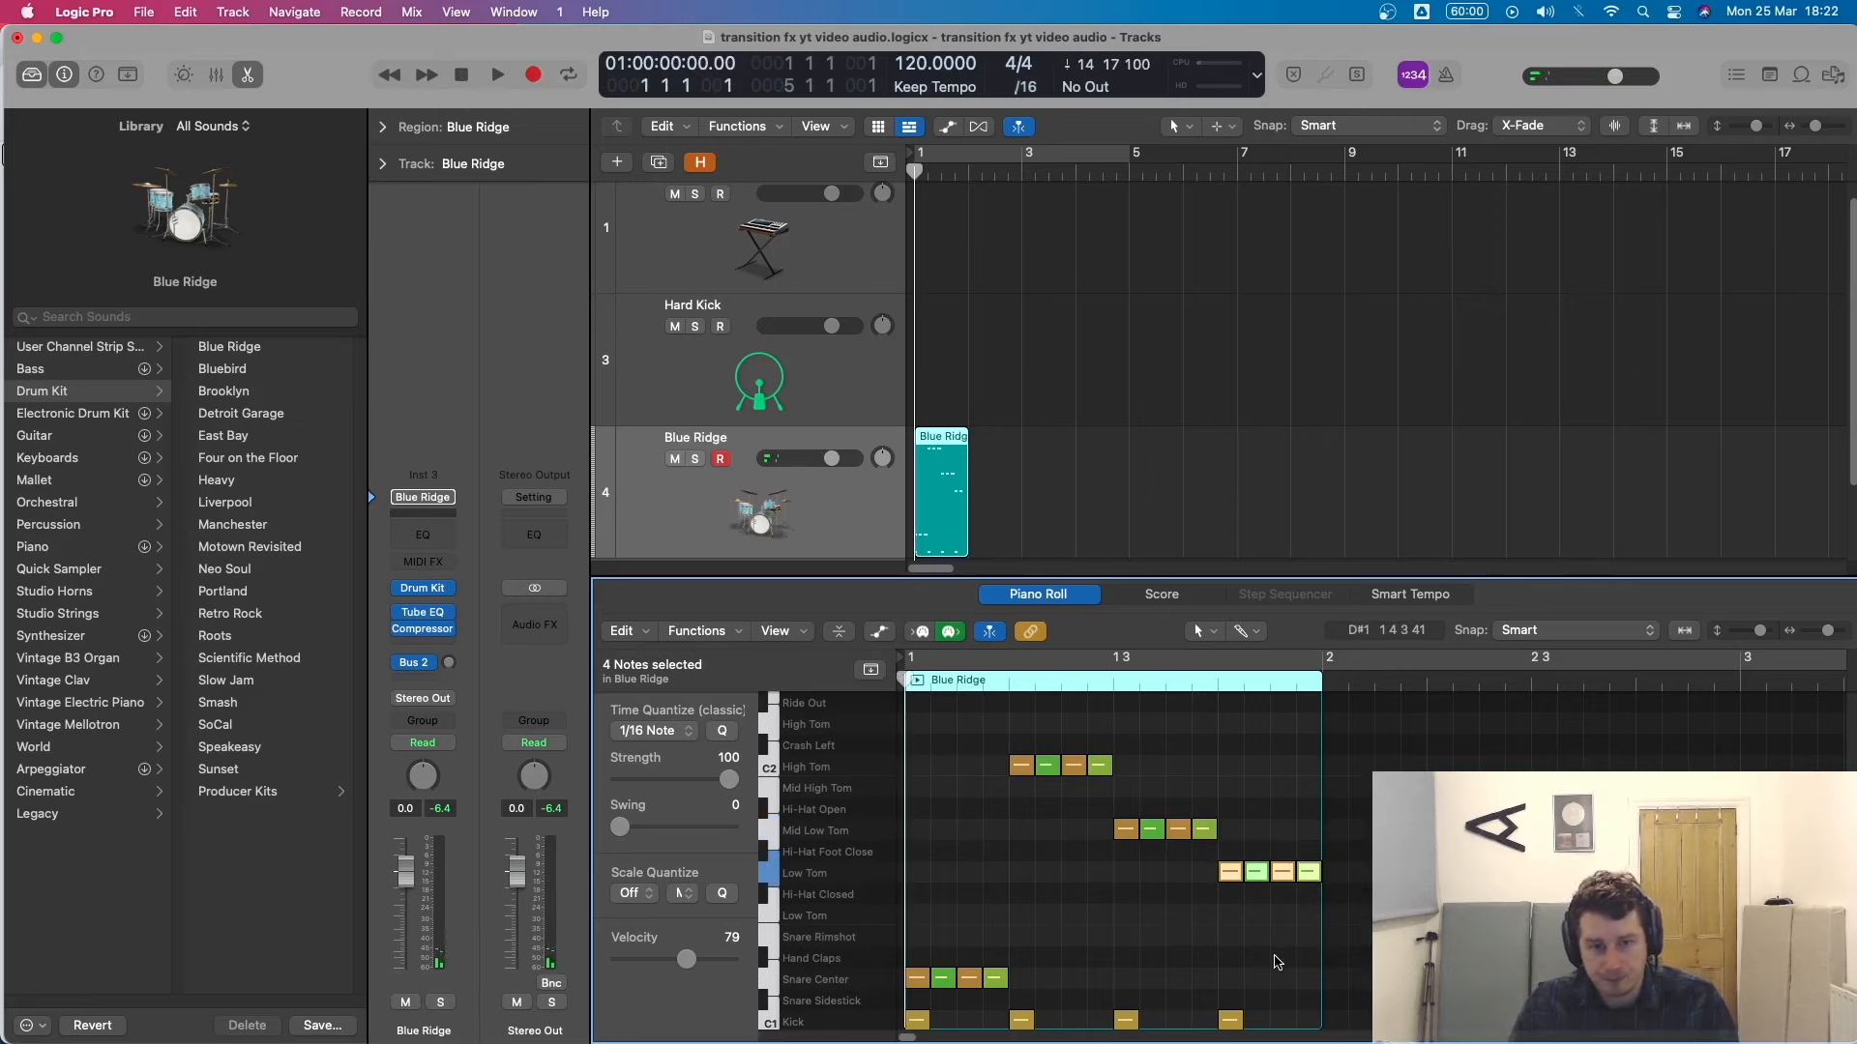
key(space)
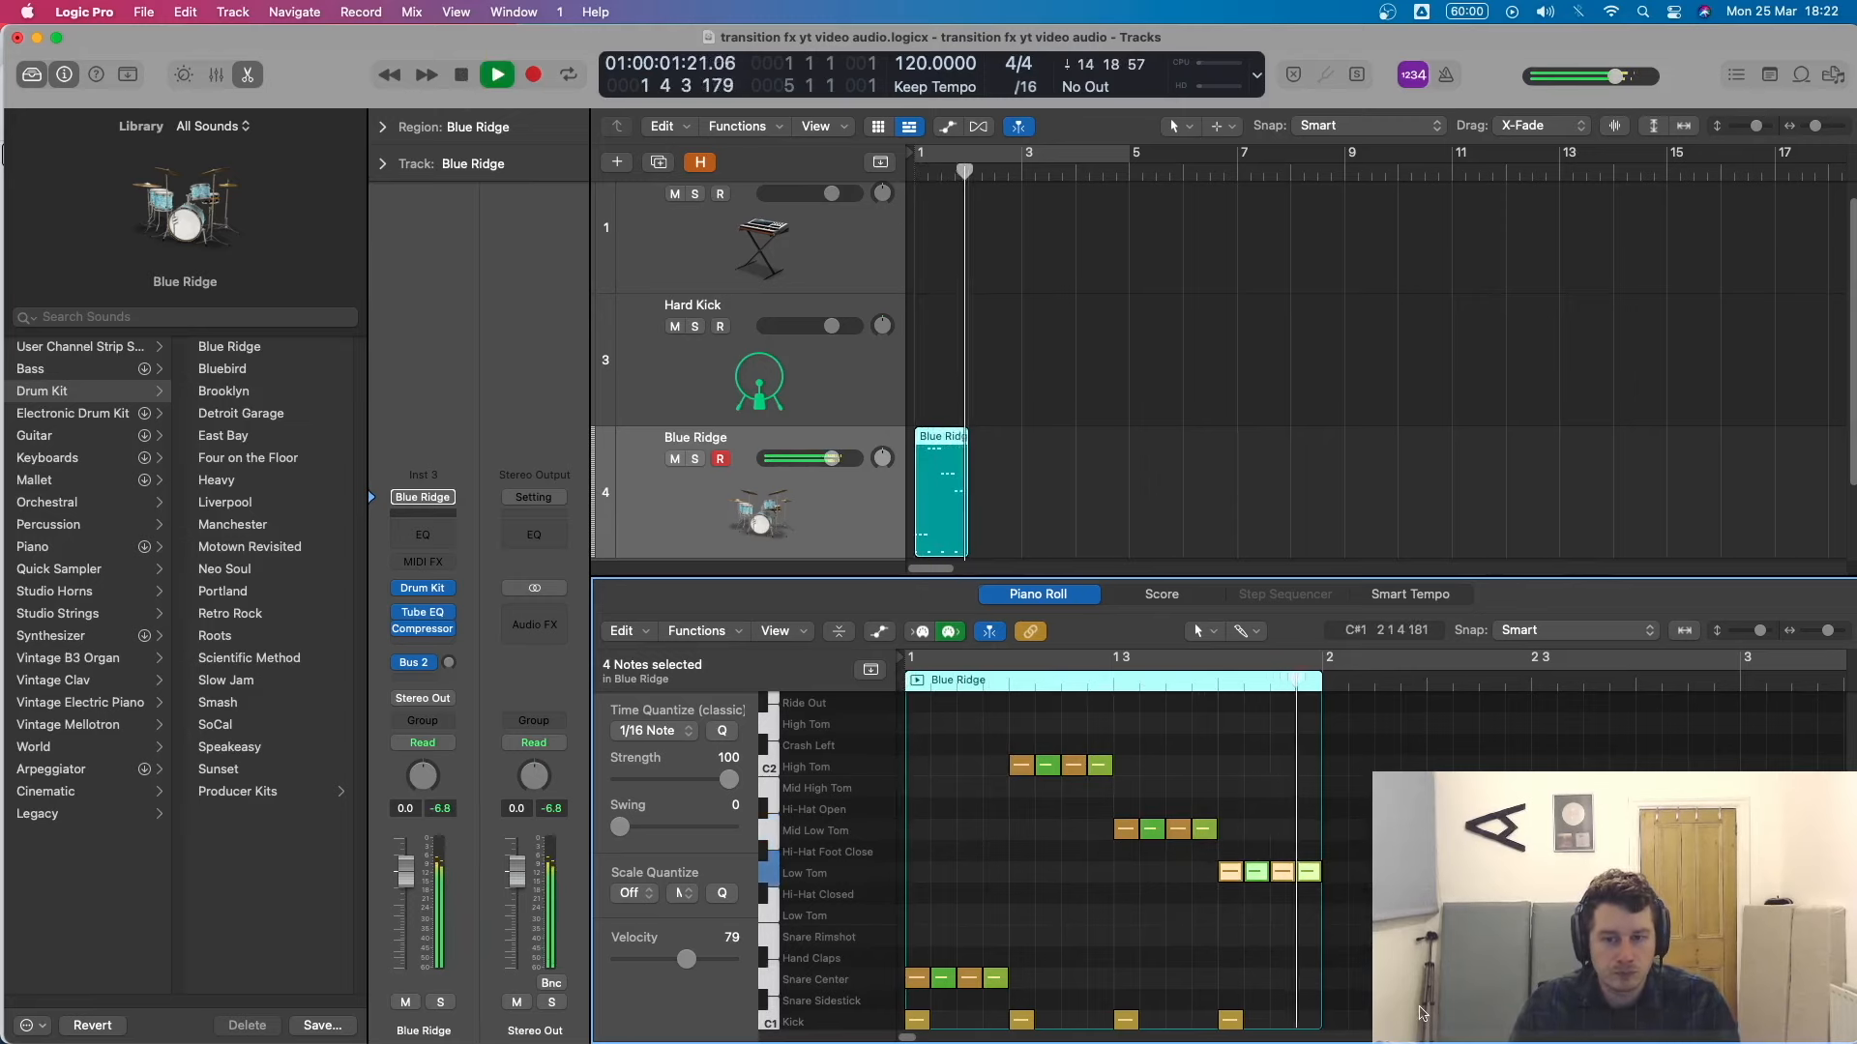
key(space)
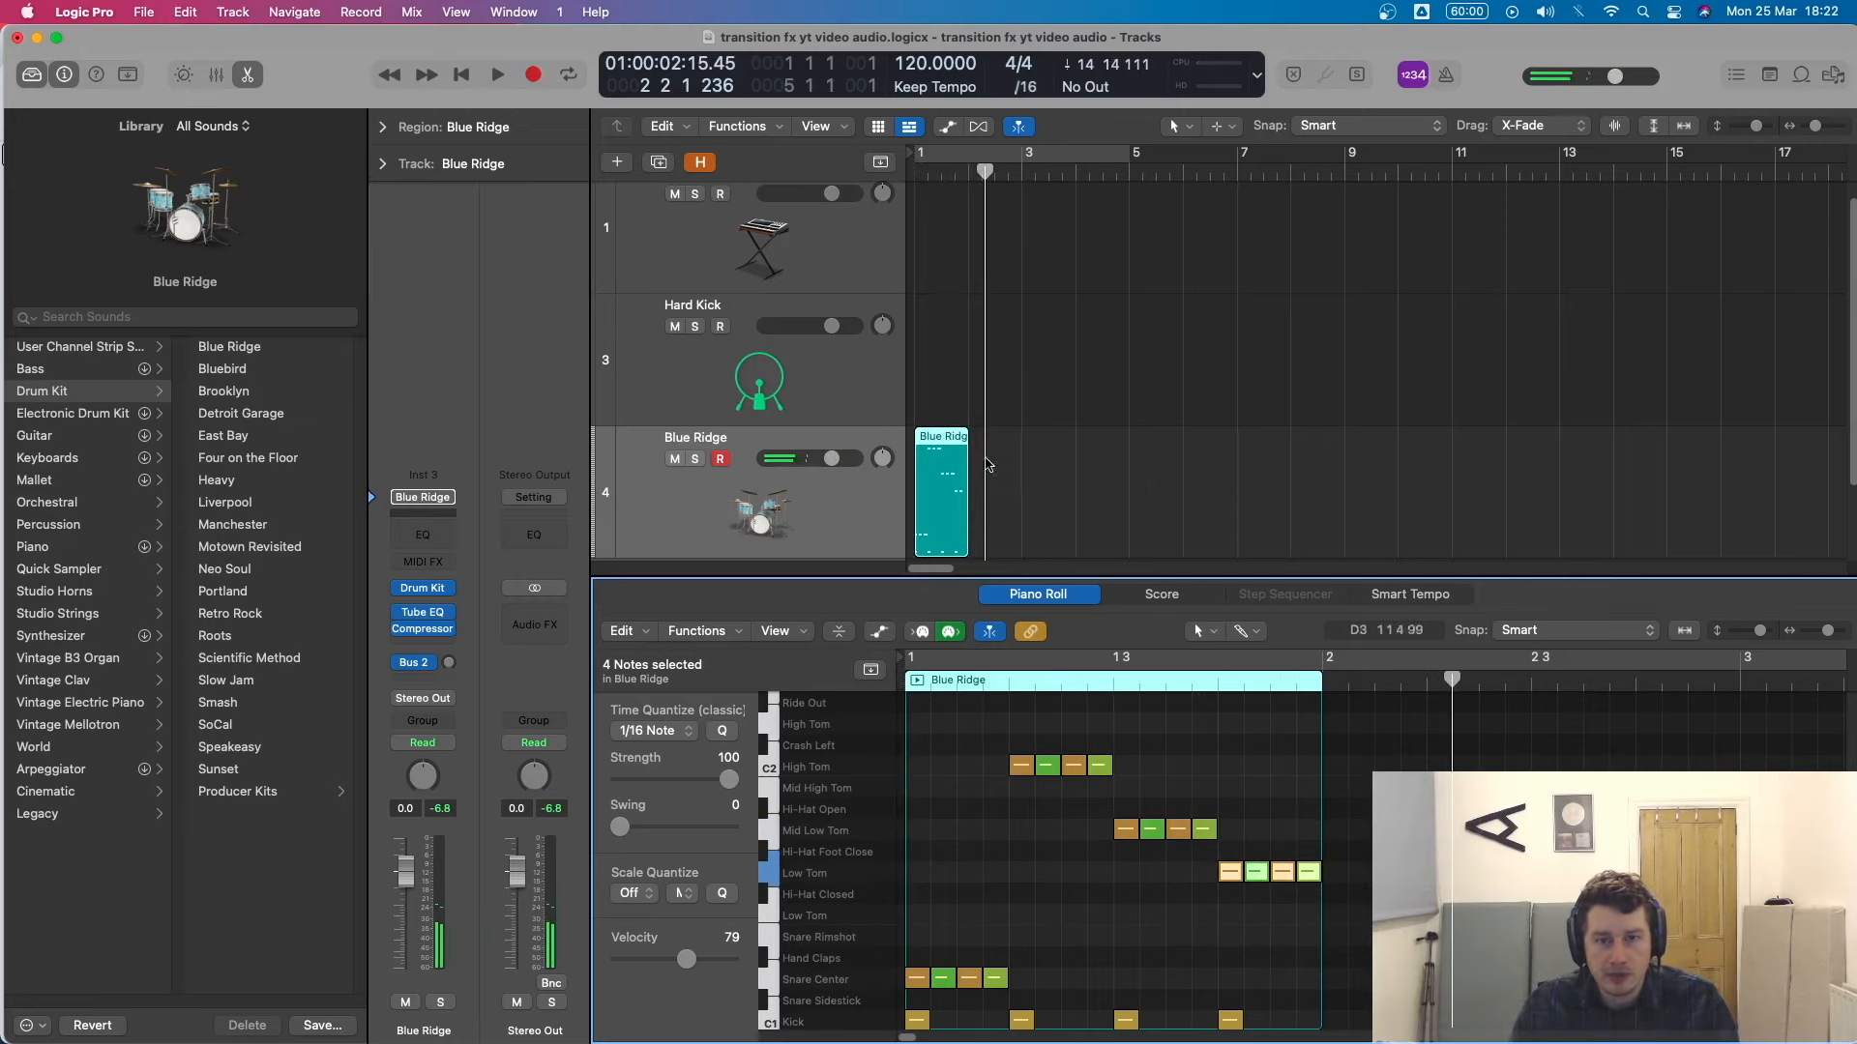
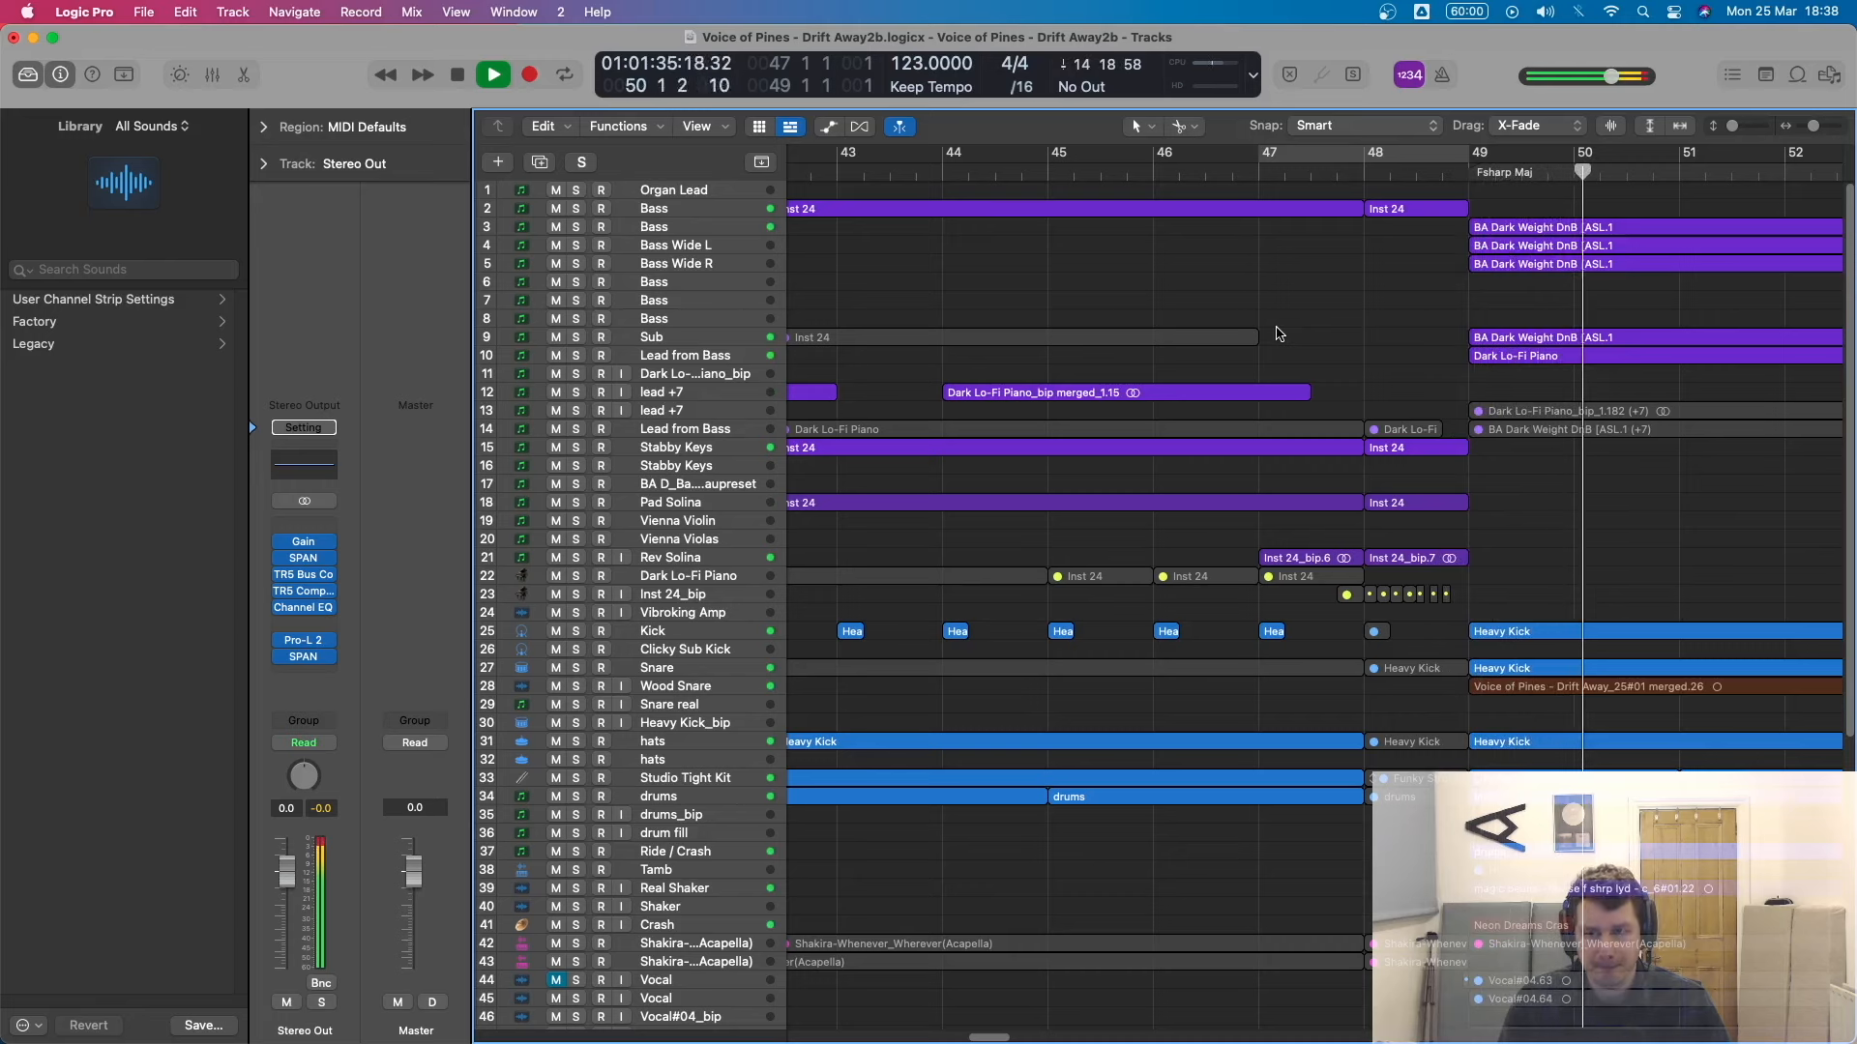
Stop the Drift Away2b playback, insert a stereo Step FX on the Stereo Out, and play the section from bar 45.
key(space)
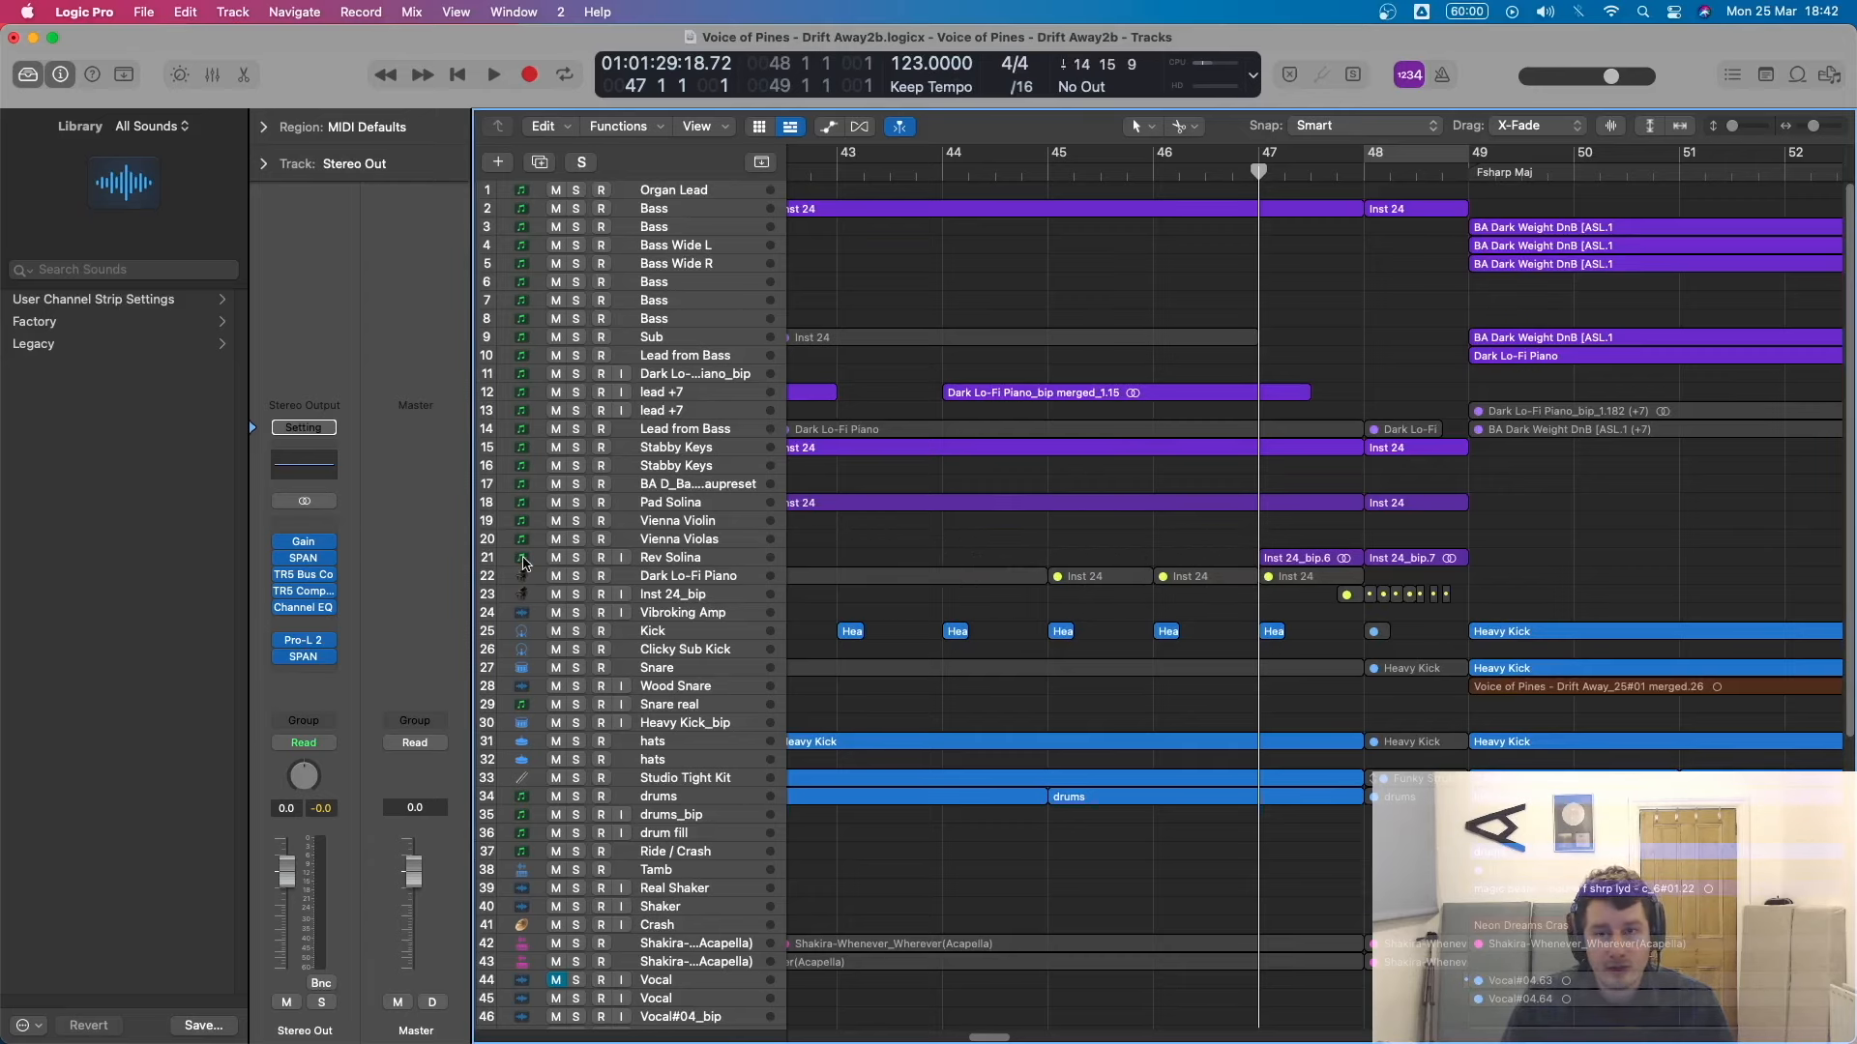
click(323, 529)
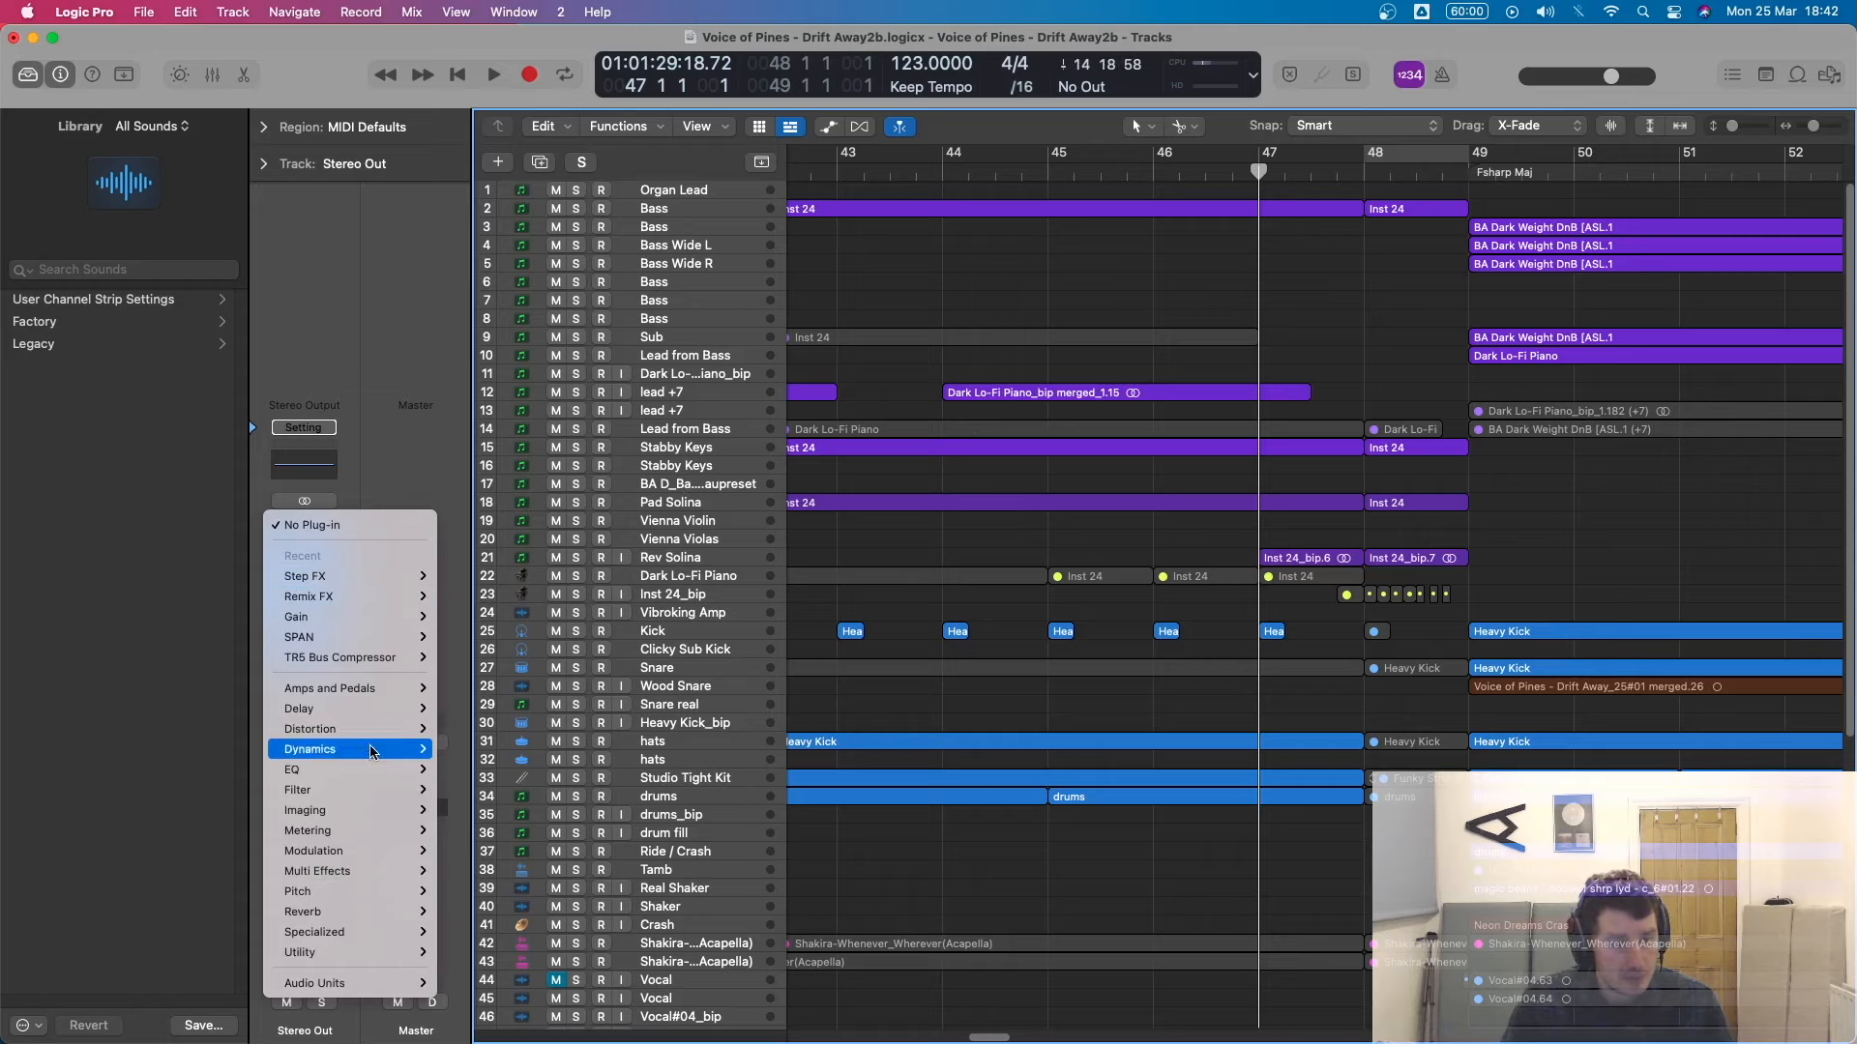
mouse_move(366, 883)
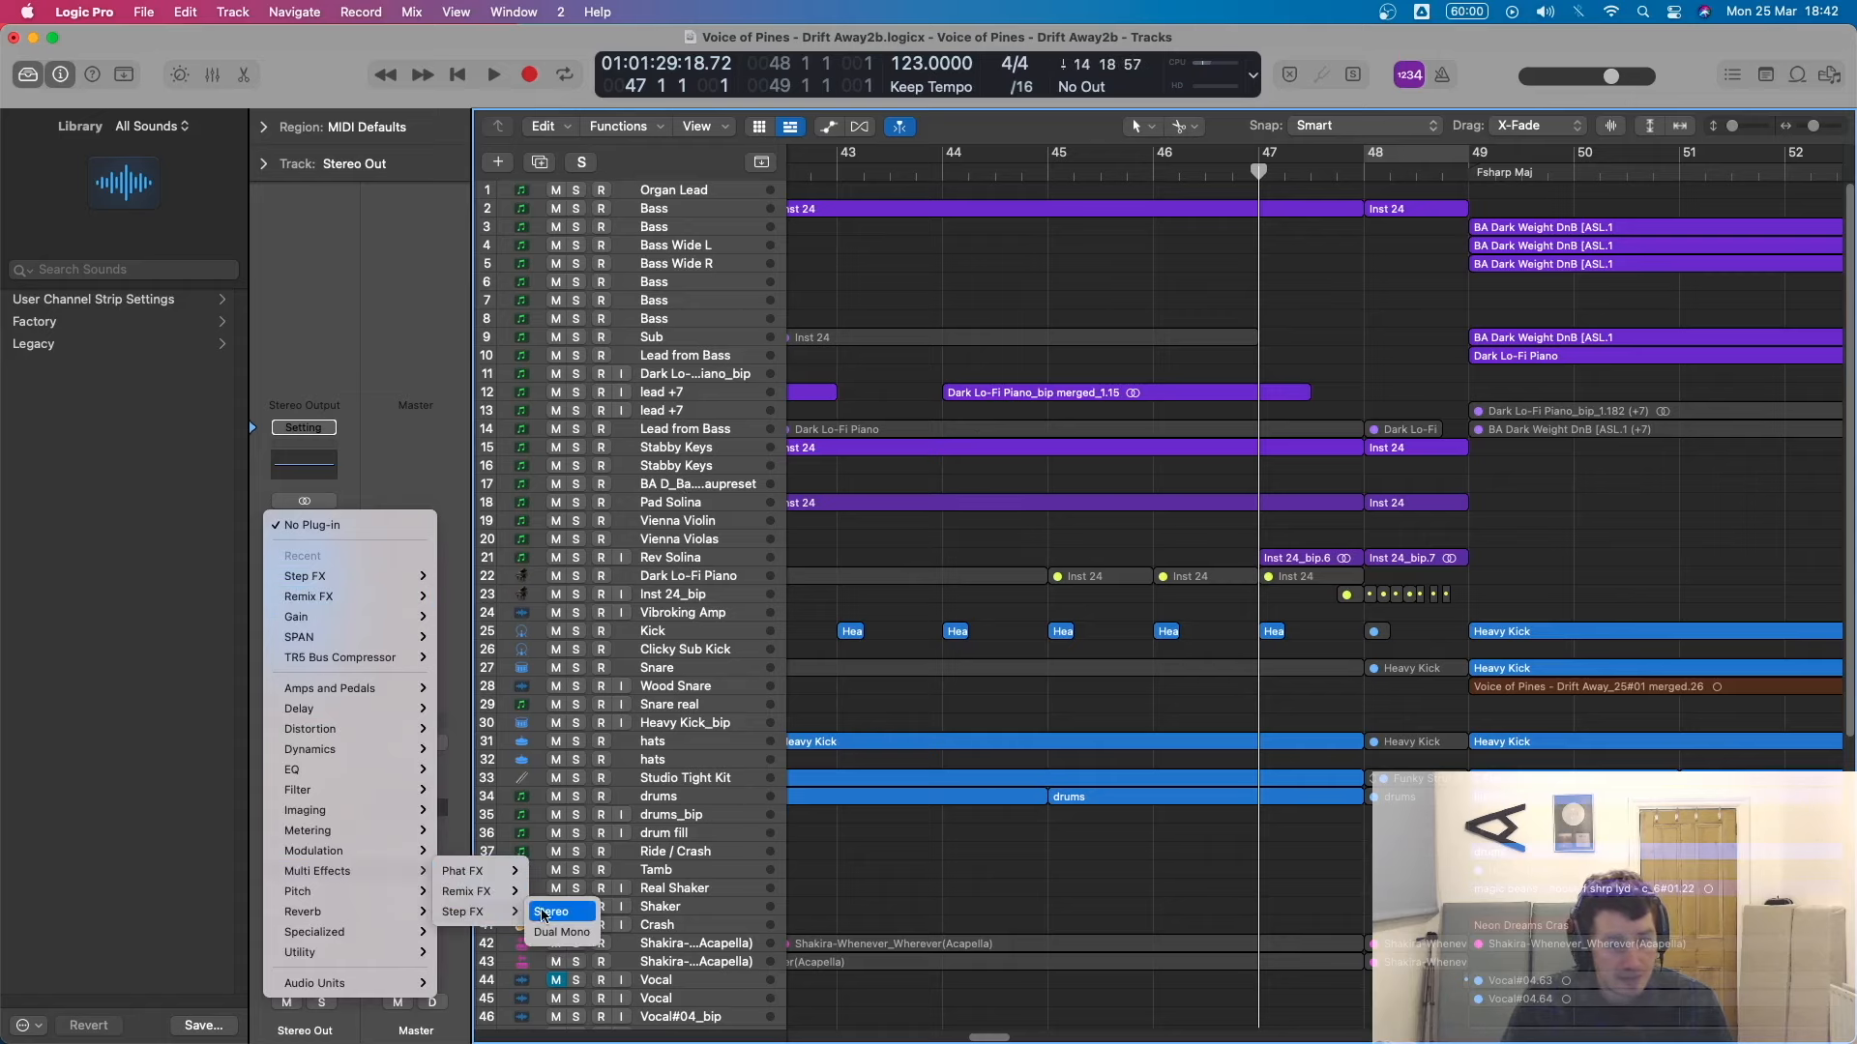
click(674, 922)
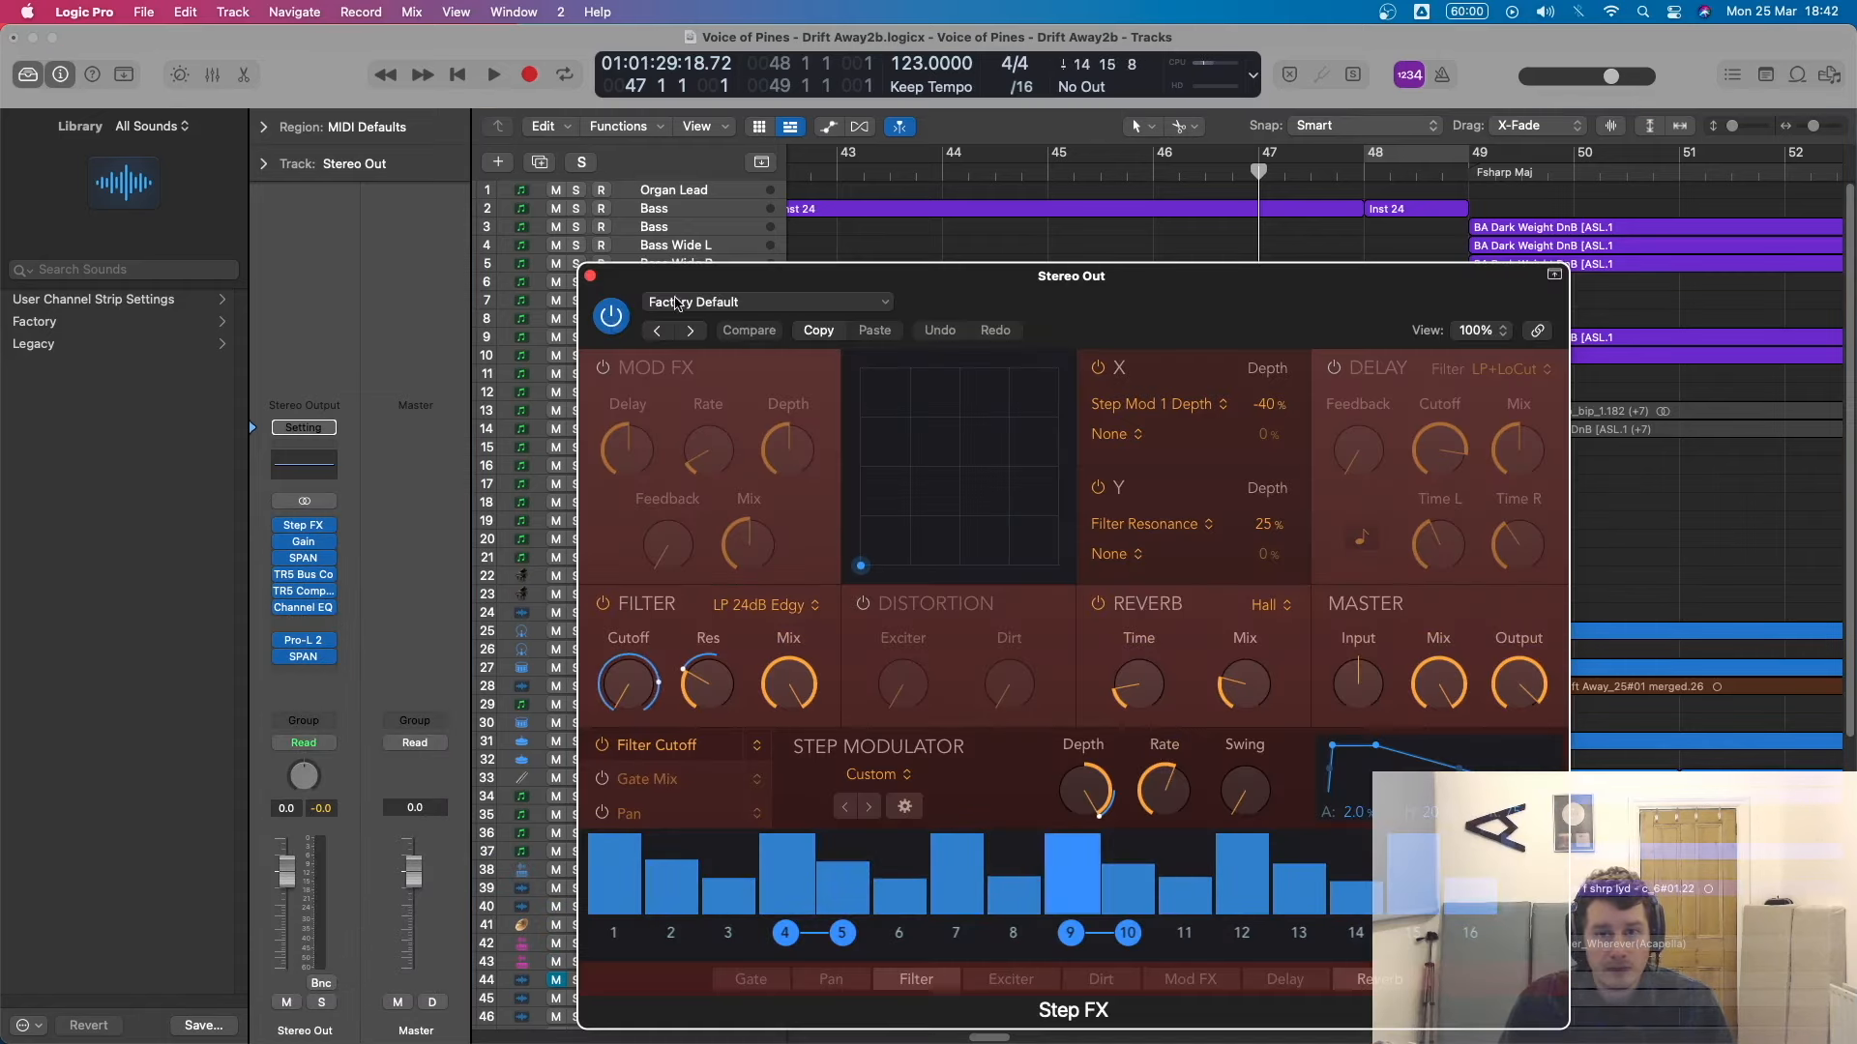
click(1089, 192)
key(space)
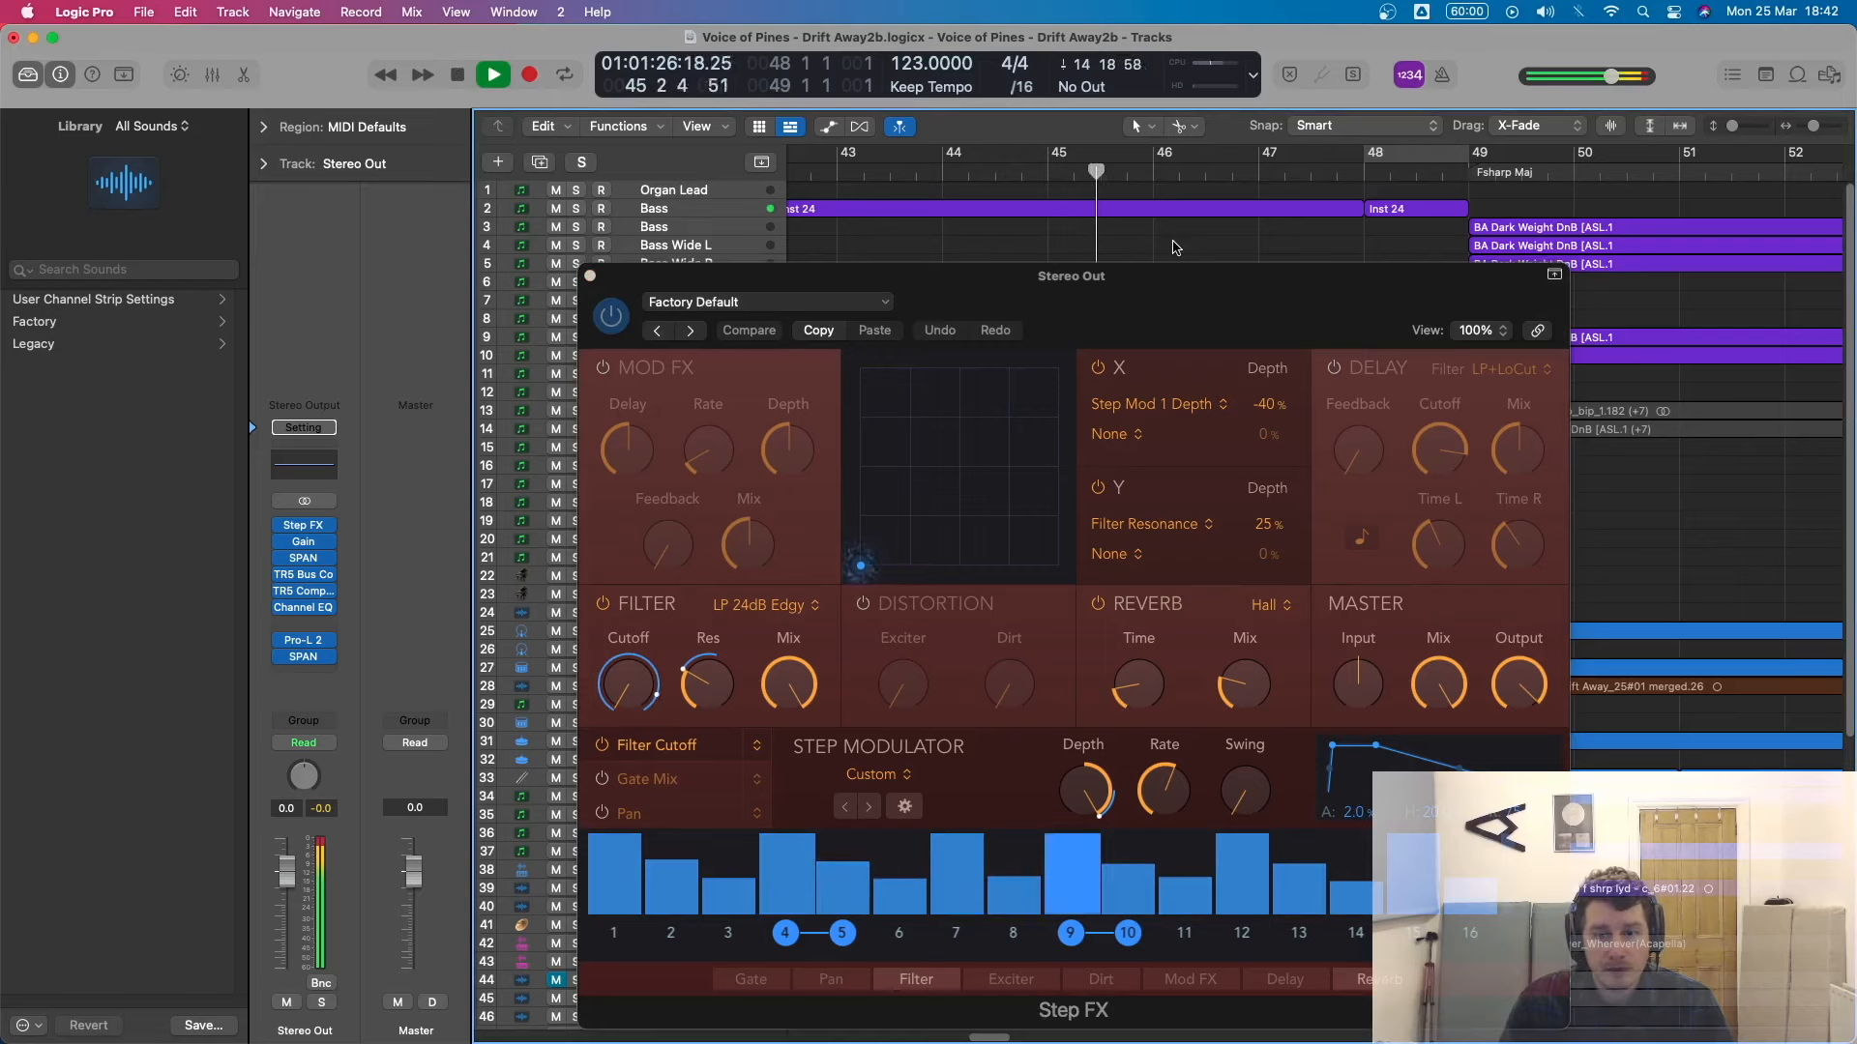
key(space)
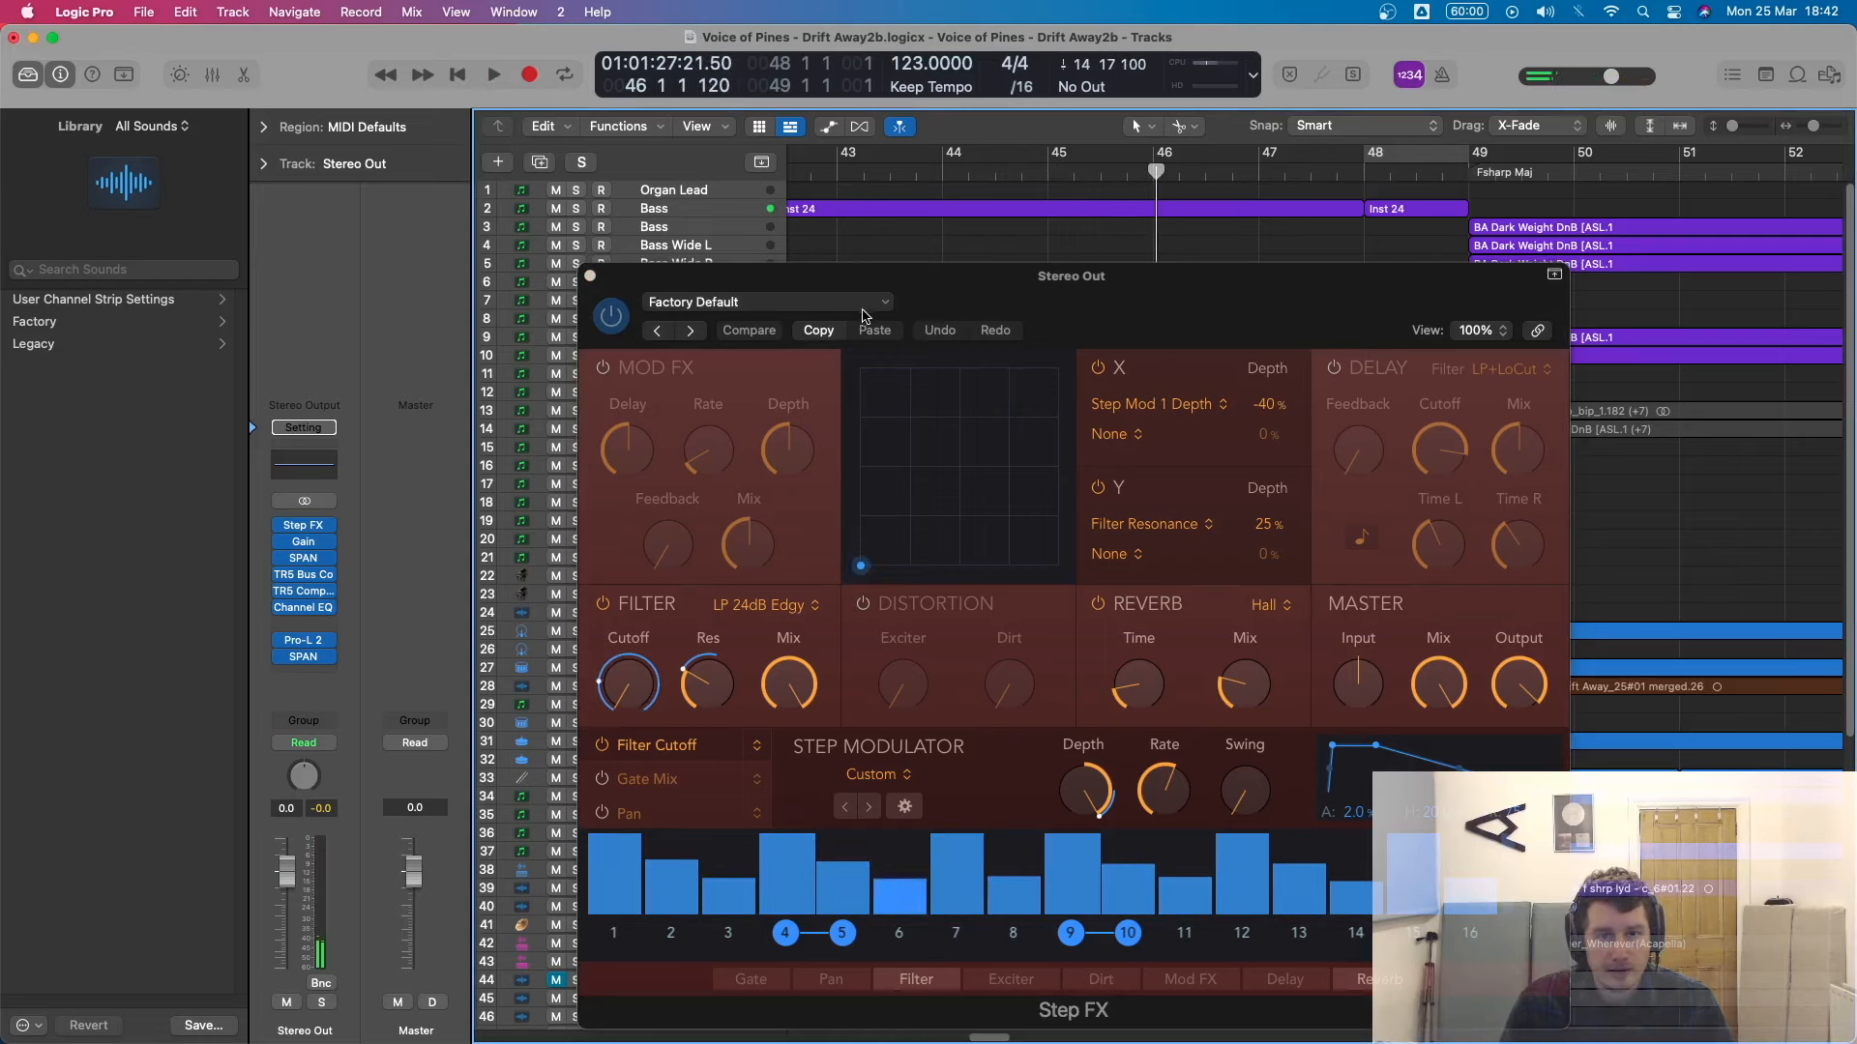
Load the Anthem Gated Space preset in Step FX and bypass the plug-in.
click(764, 301)
mouse_move(841, 718)
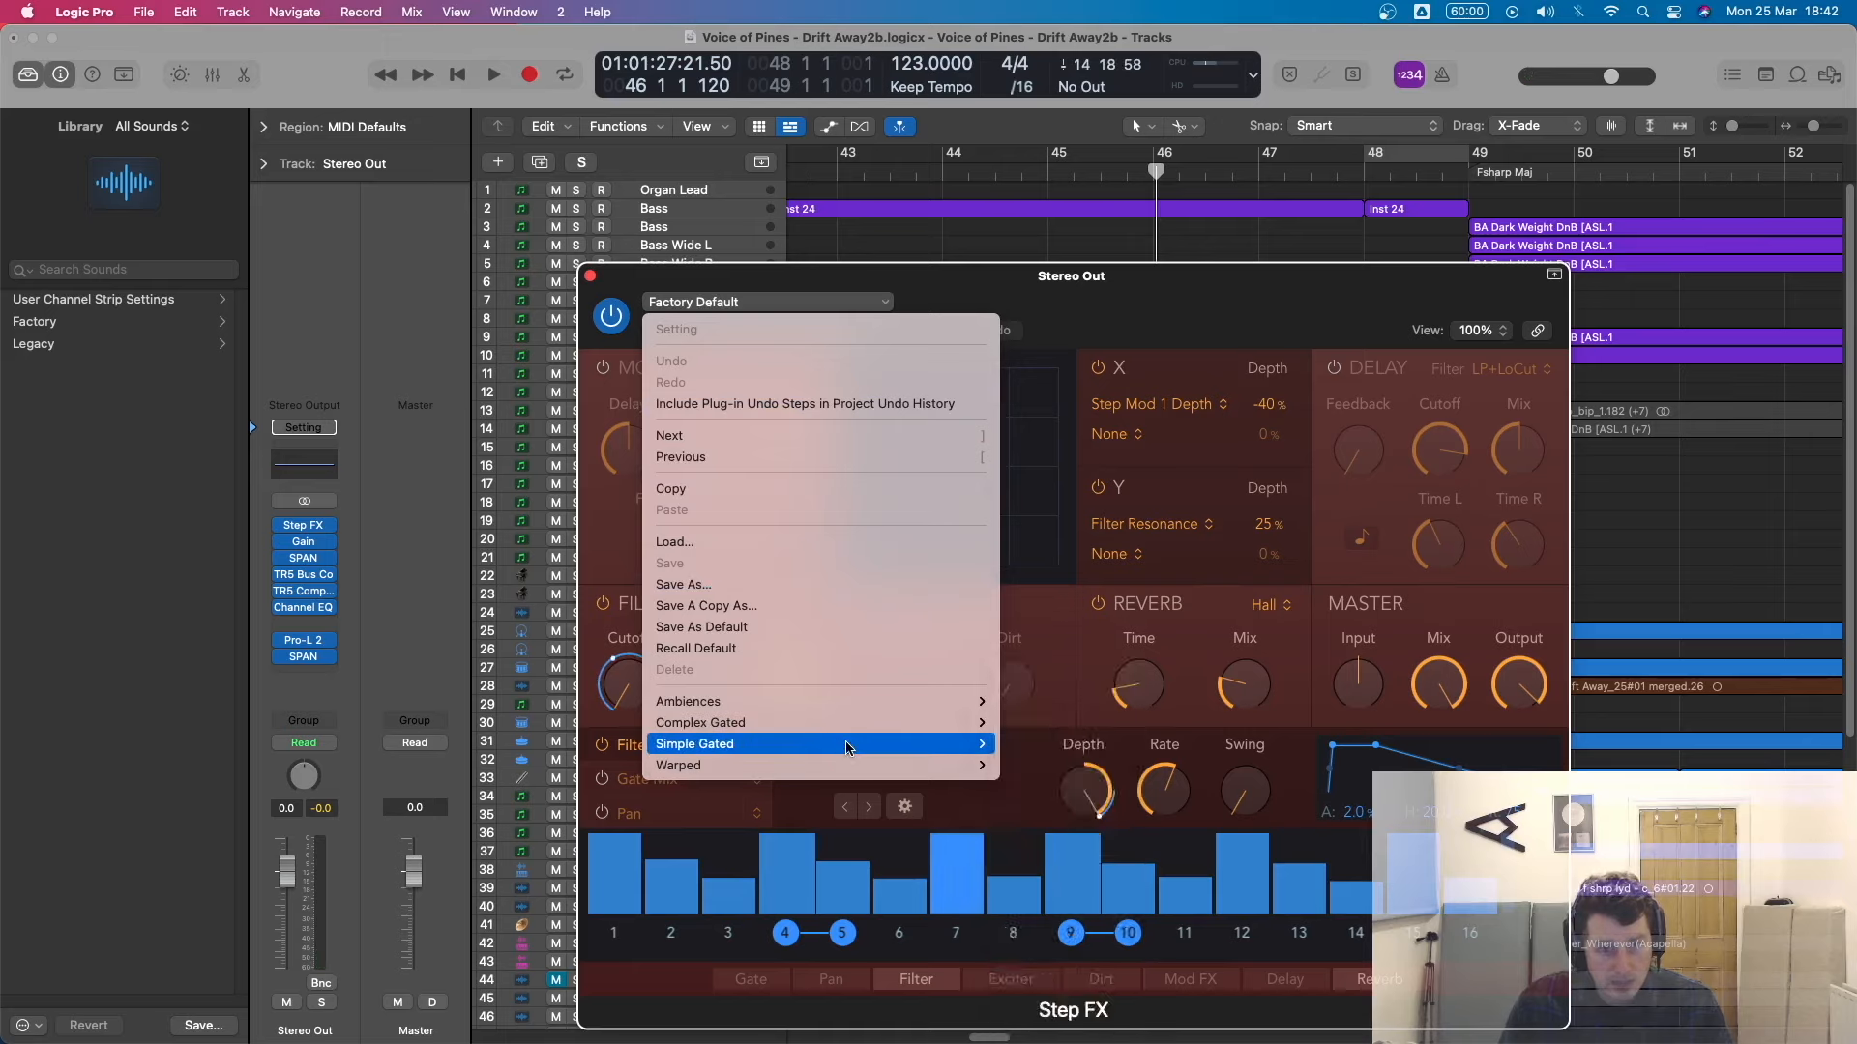
click(1095, 499)
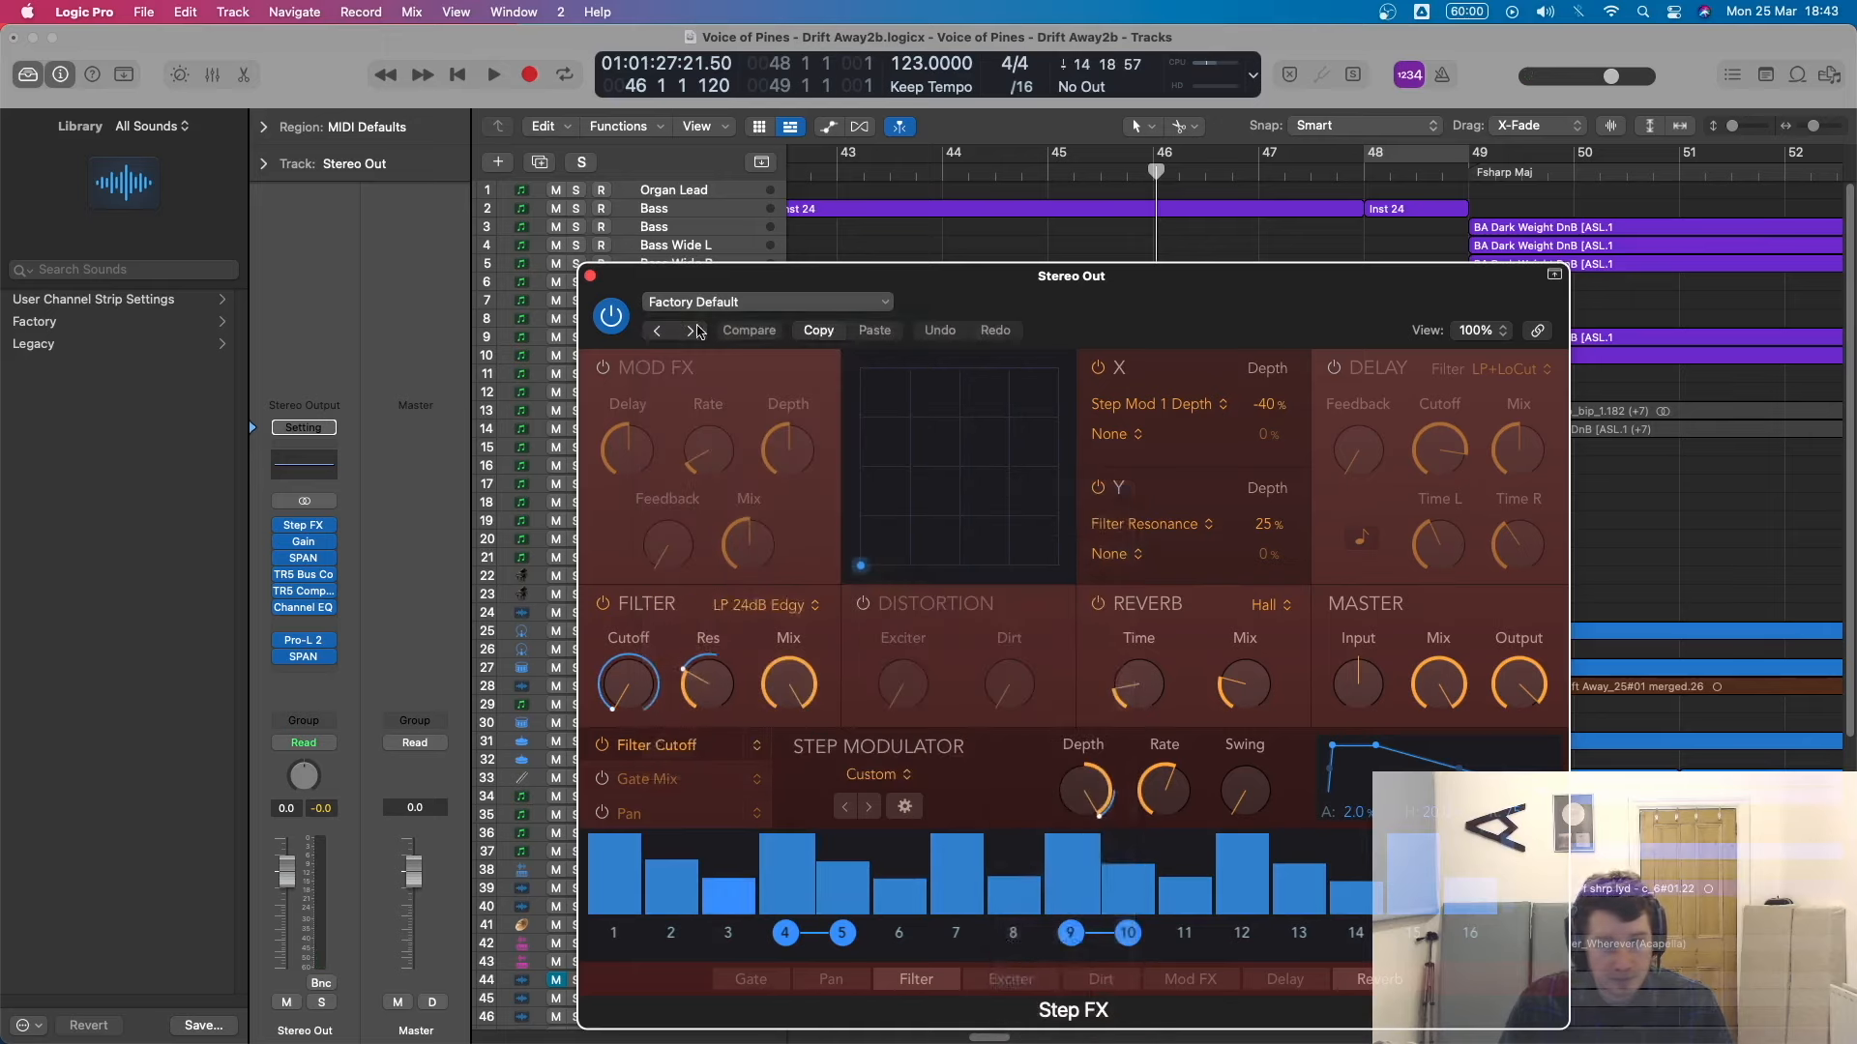
click(589, 278)
click(590, 334)
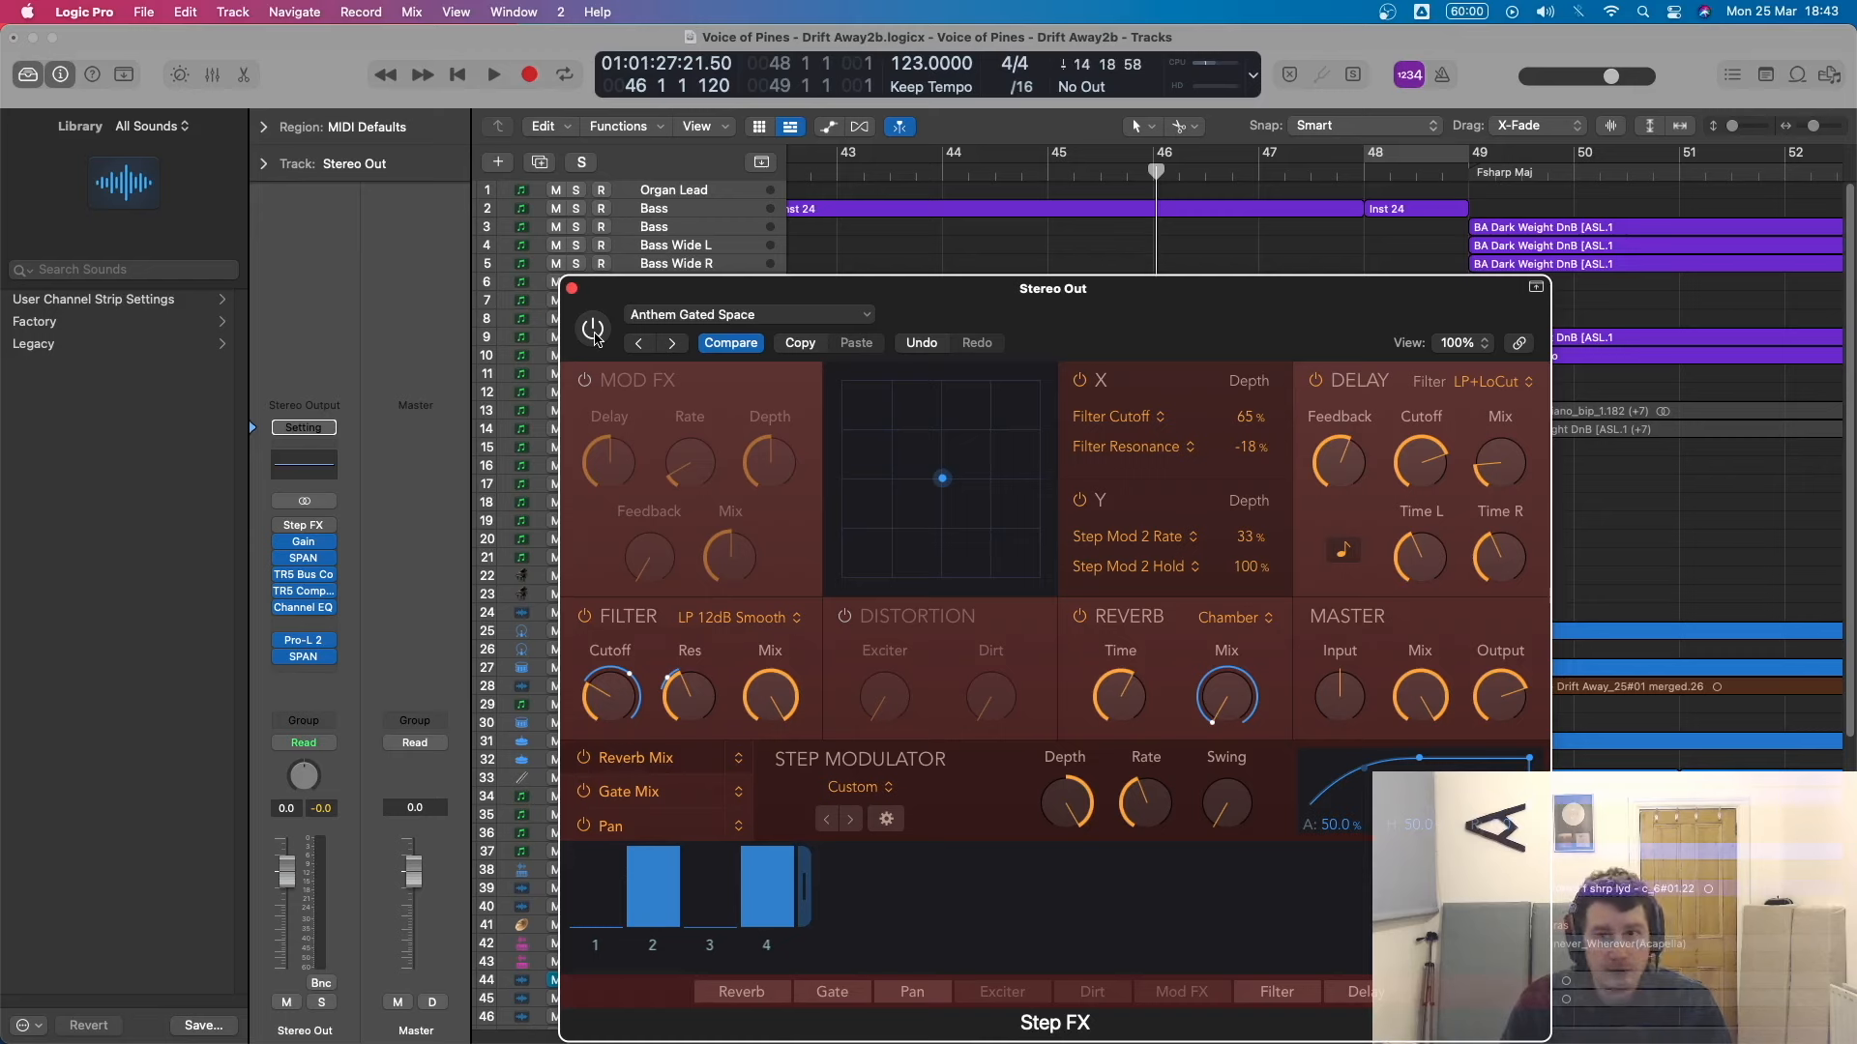
Play through the transition with Step FX switched on only around bar 48, then stop playback and re-enable the plug-in.
key(space)
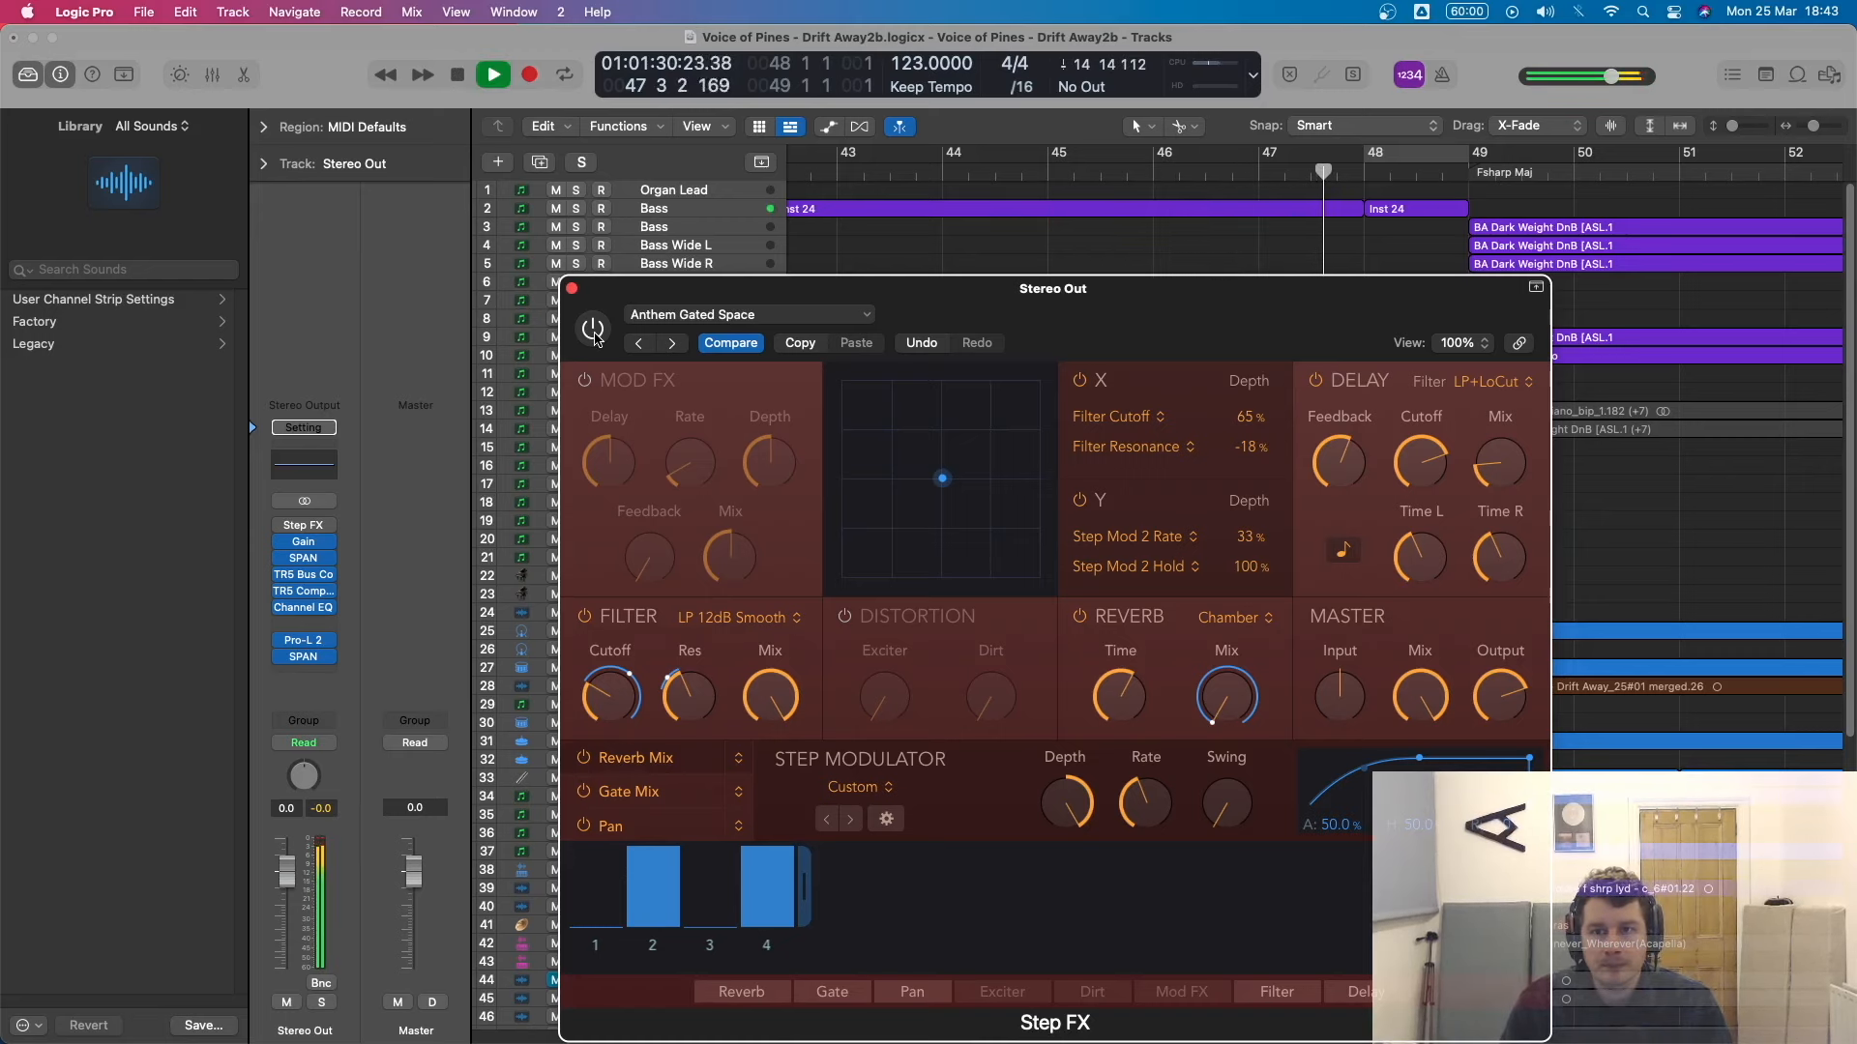
click(594, 334)
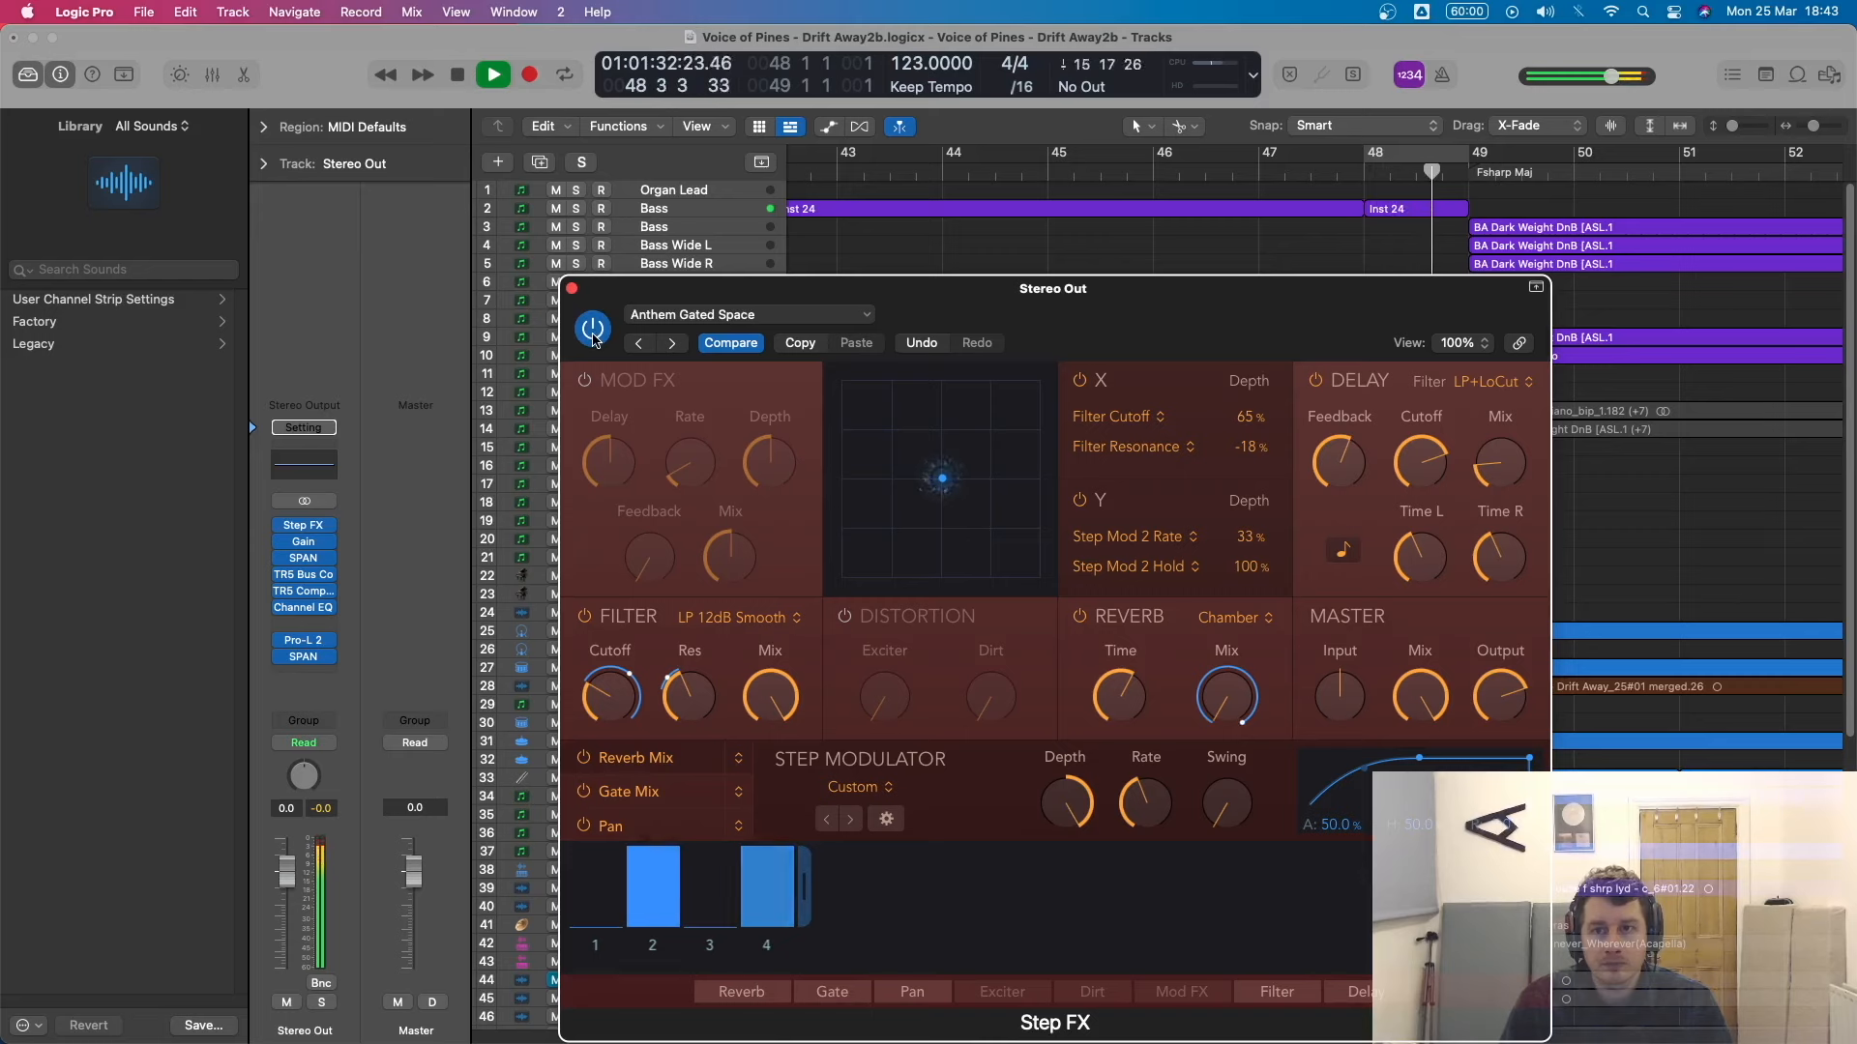
click(594, 333)
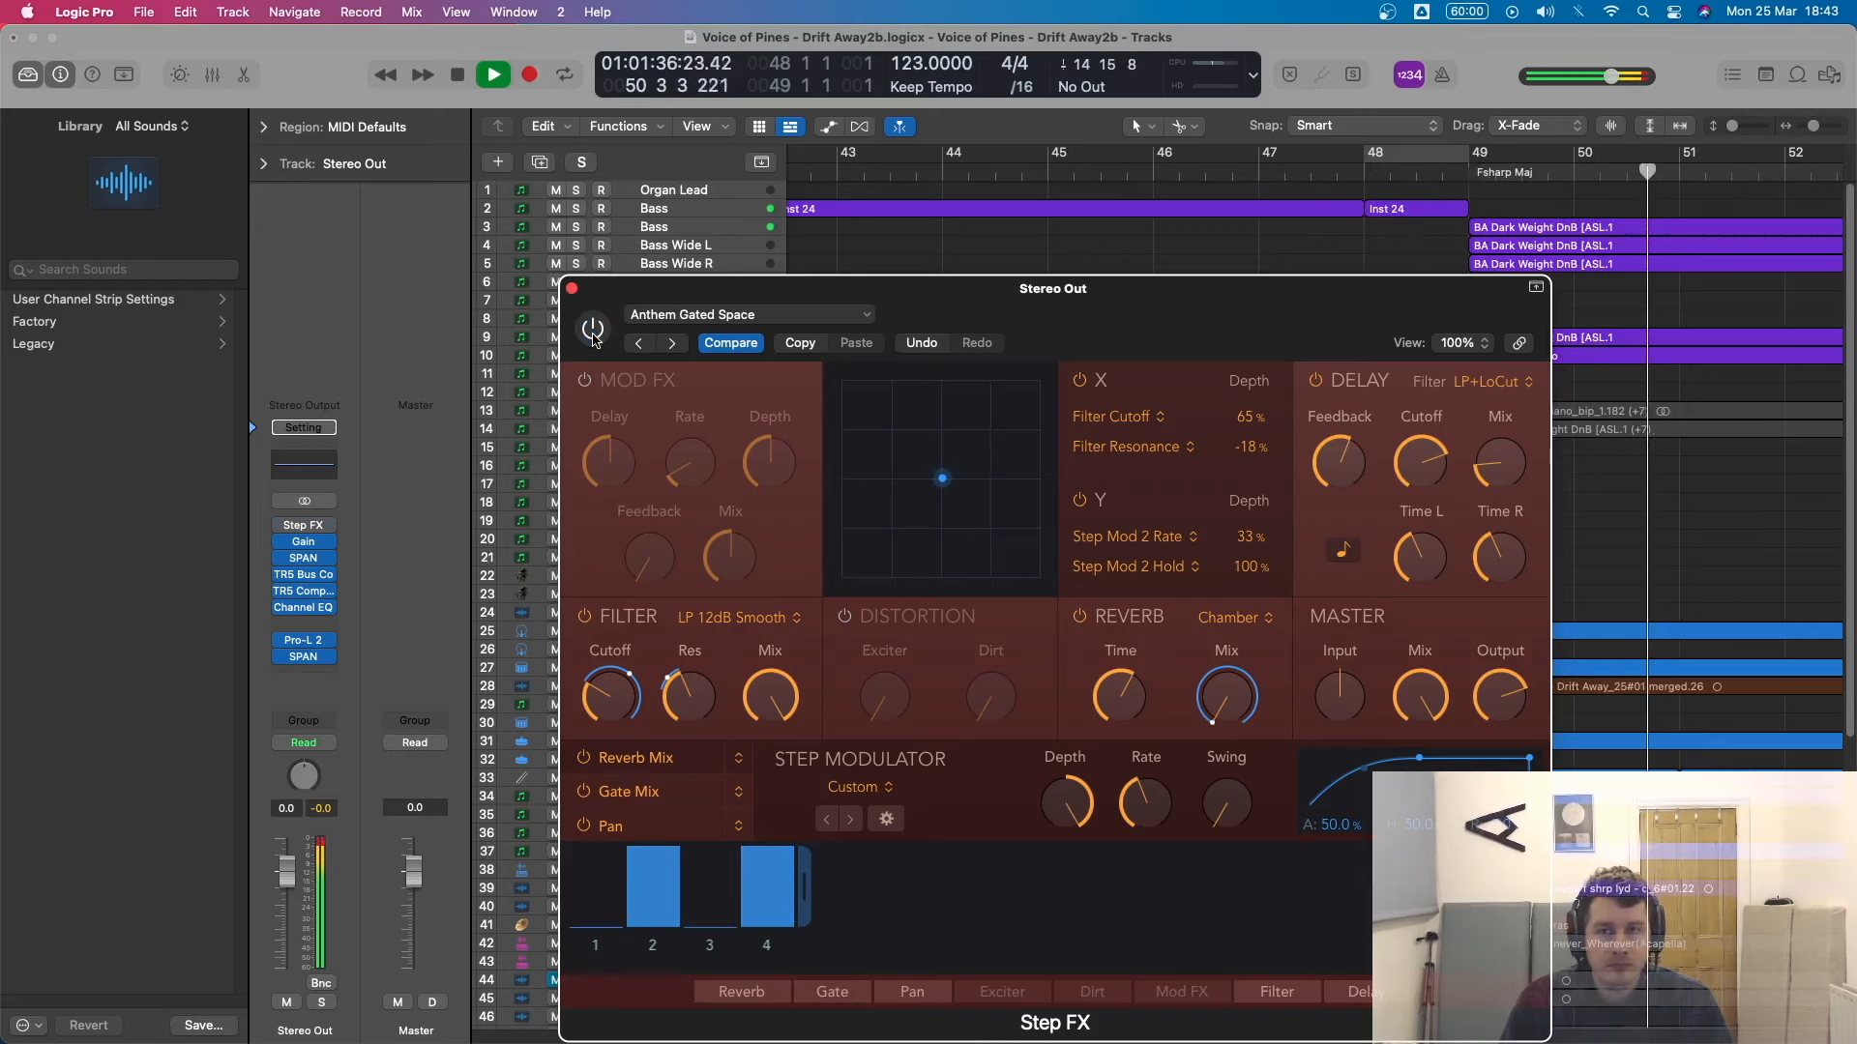
key(space)
click(594, 331)
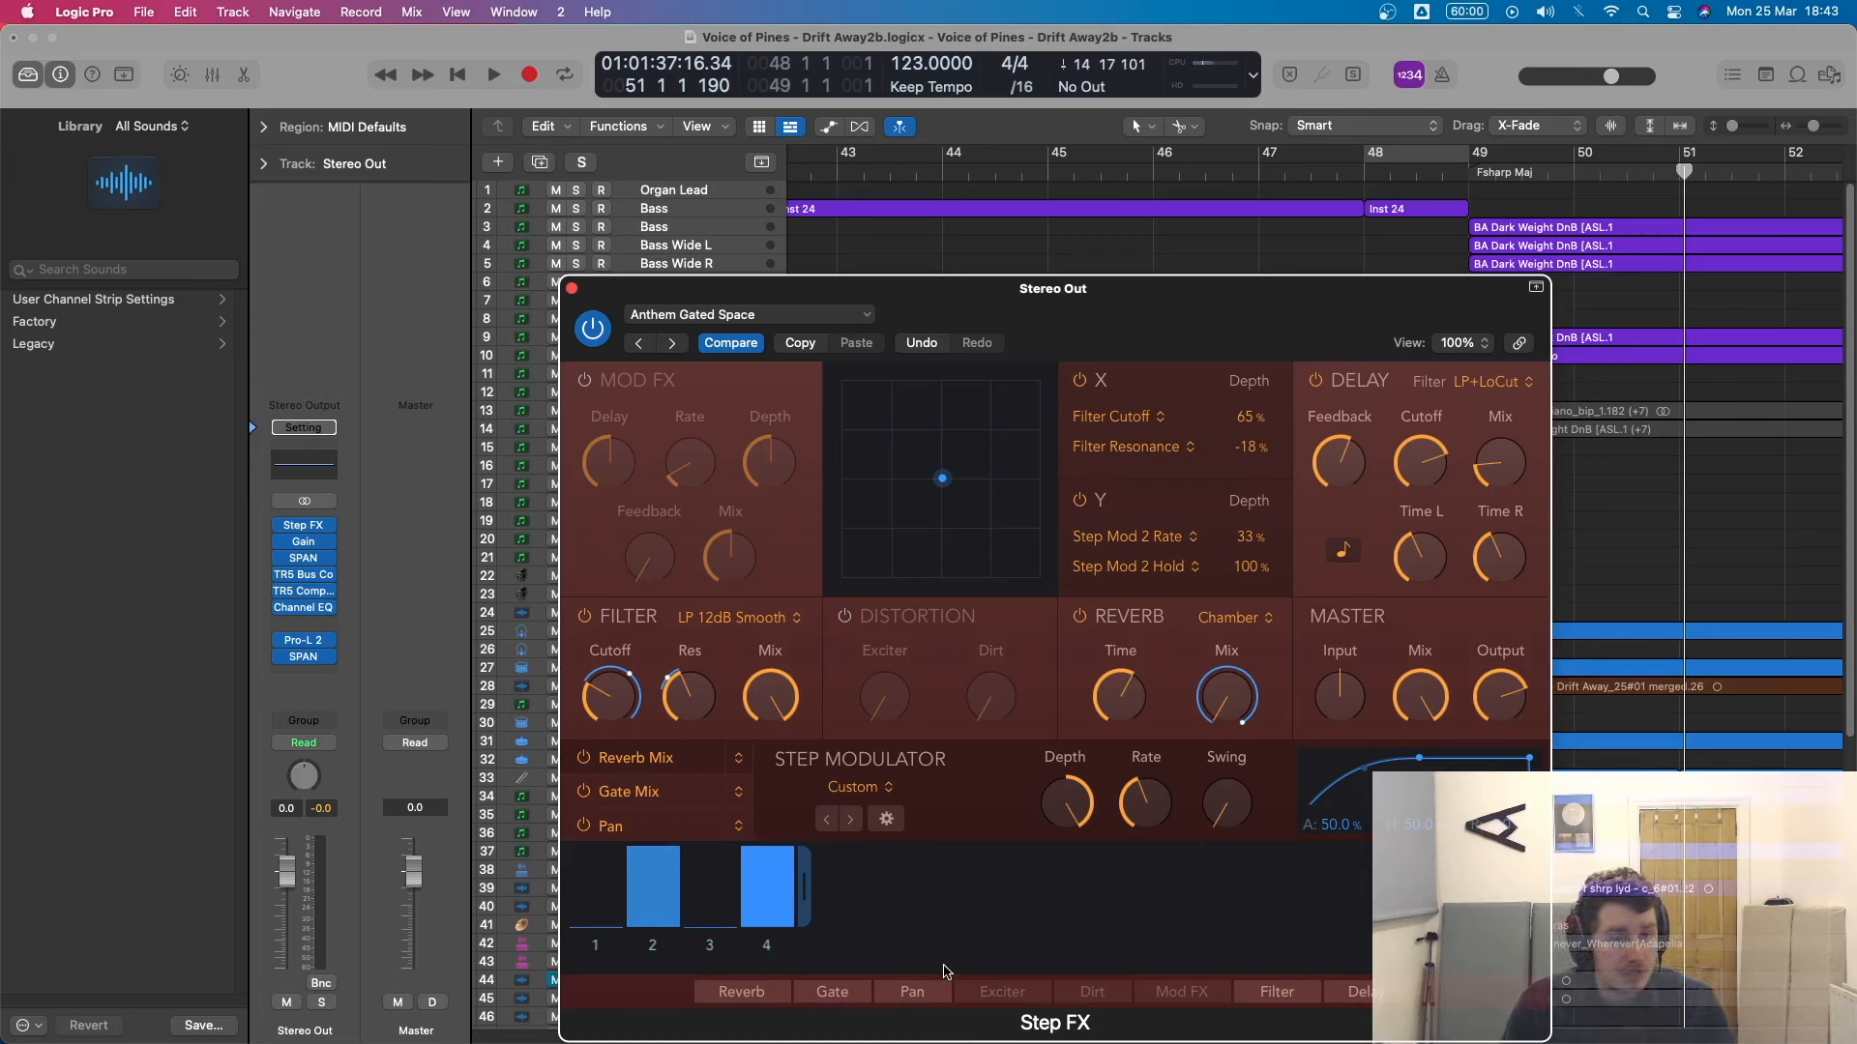
Locate iZotope's Stutter Edit 2 among the Audio Units effects for the Stereo Out without inserting it.
click(303, 624)
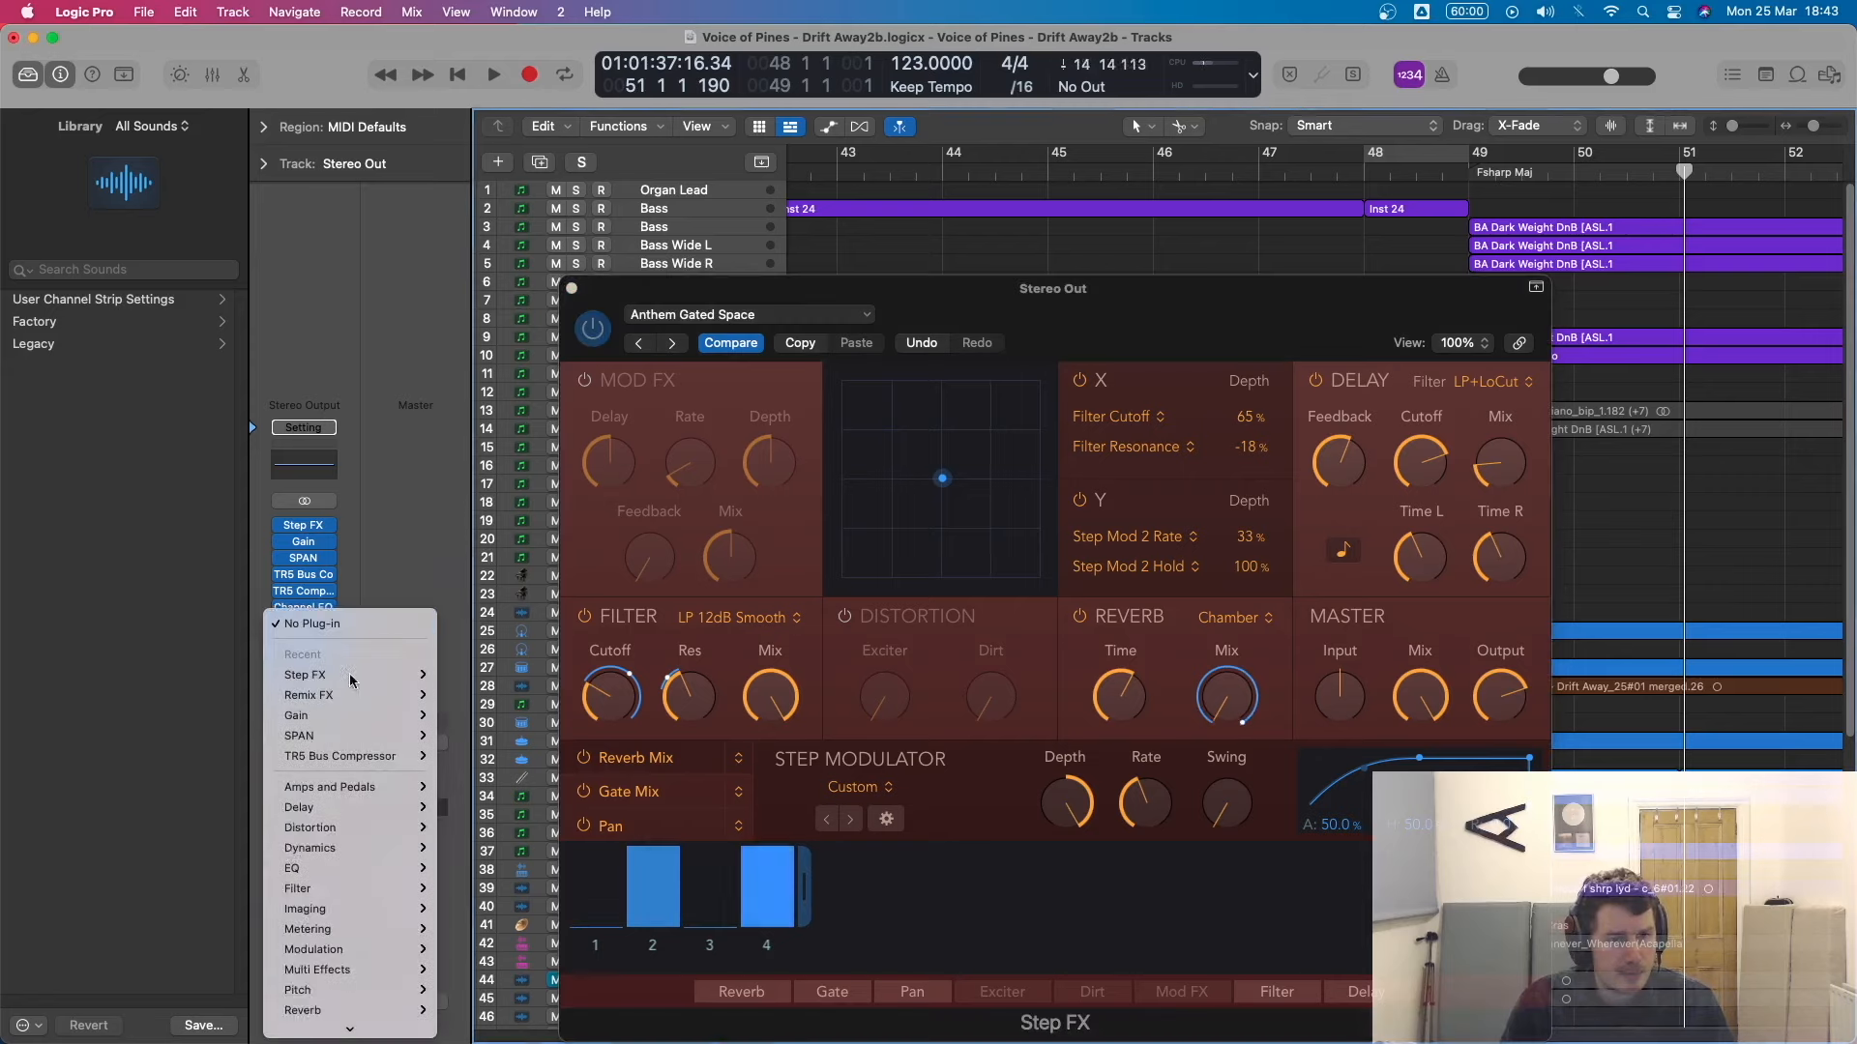
mouse_move(361, 1025)
mouse_move(484, 579)
mouse_move(675, 990)
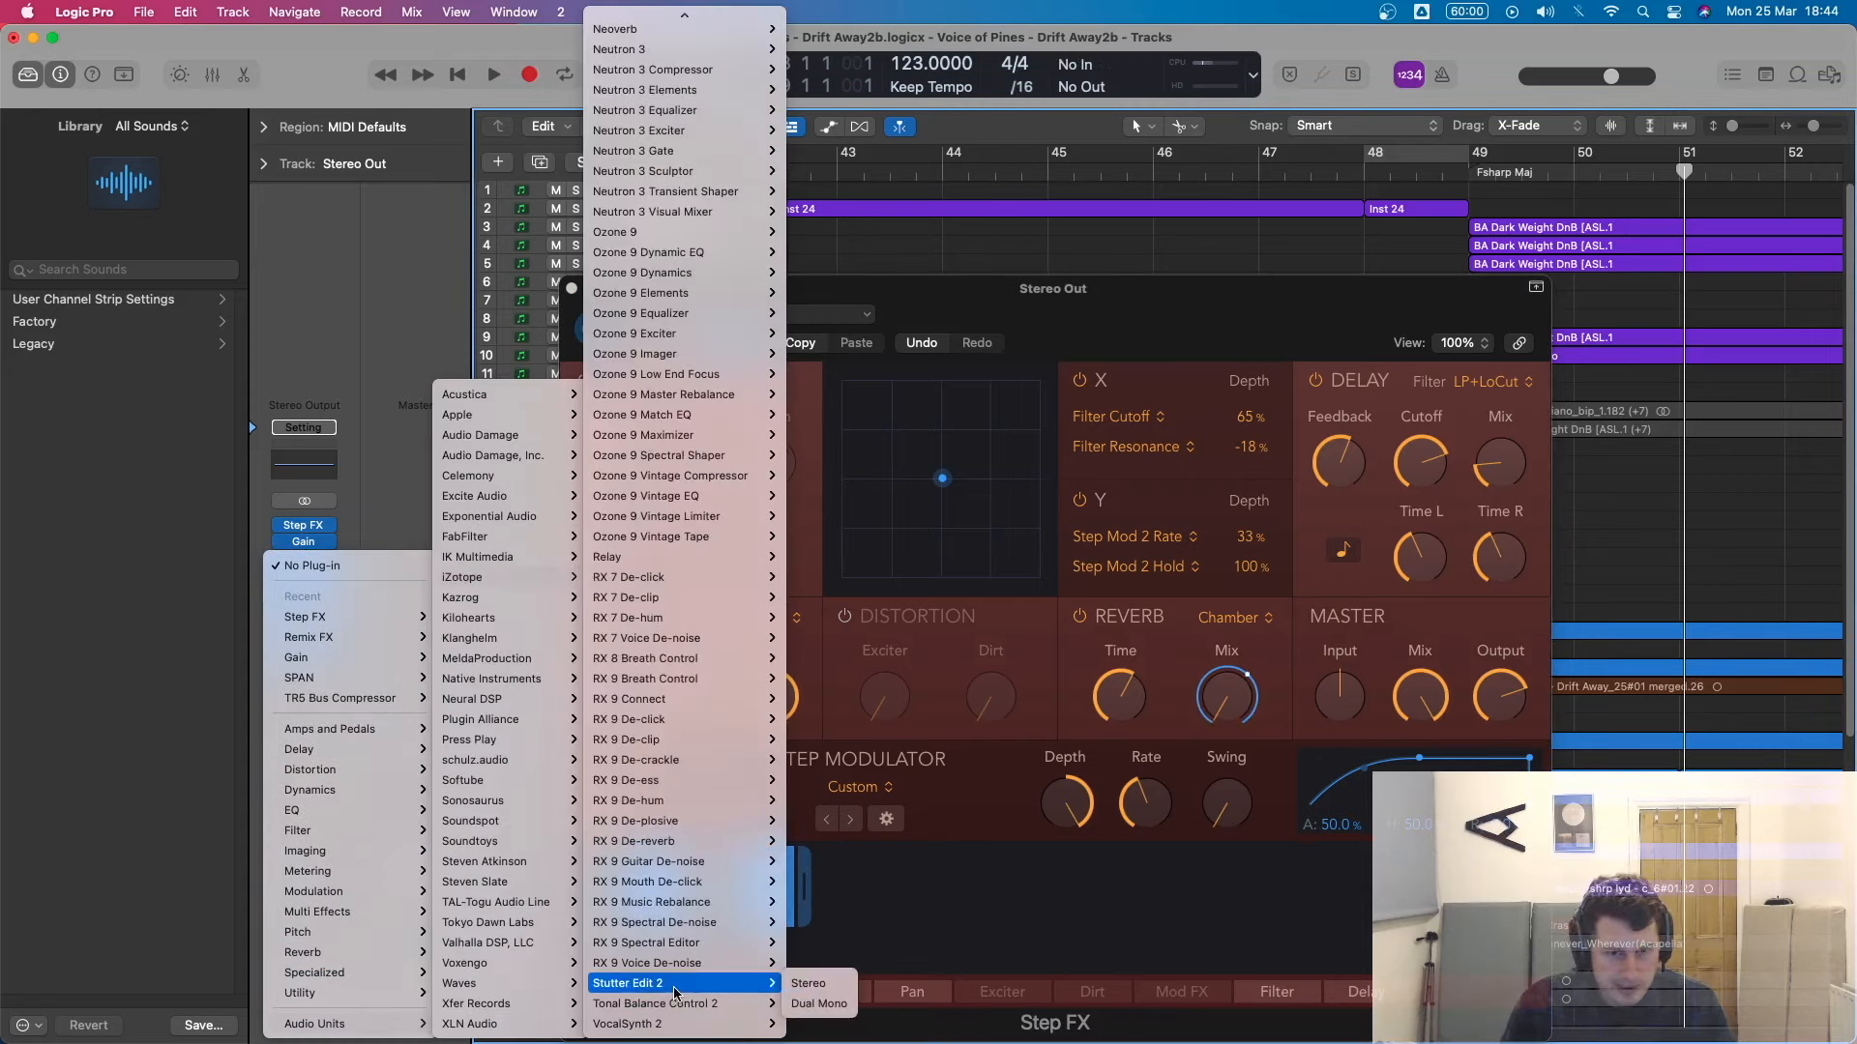
click(1031, 908)
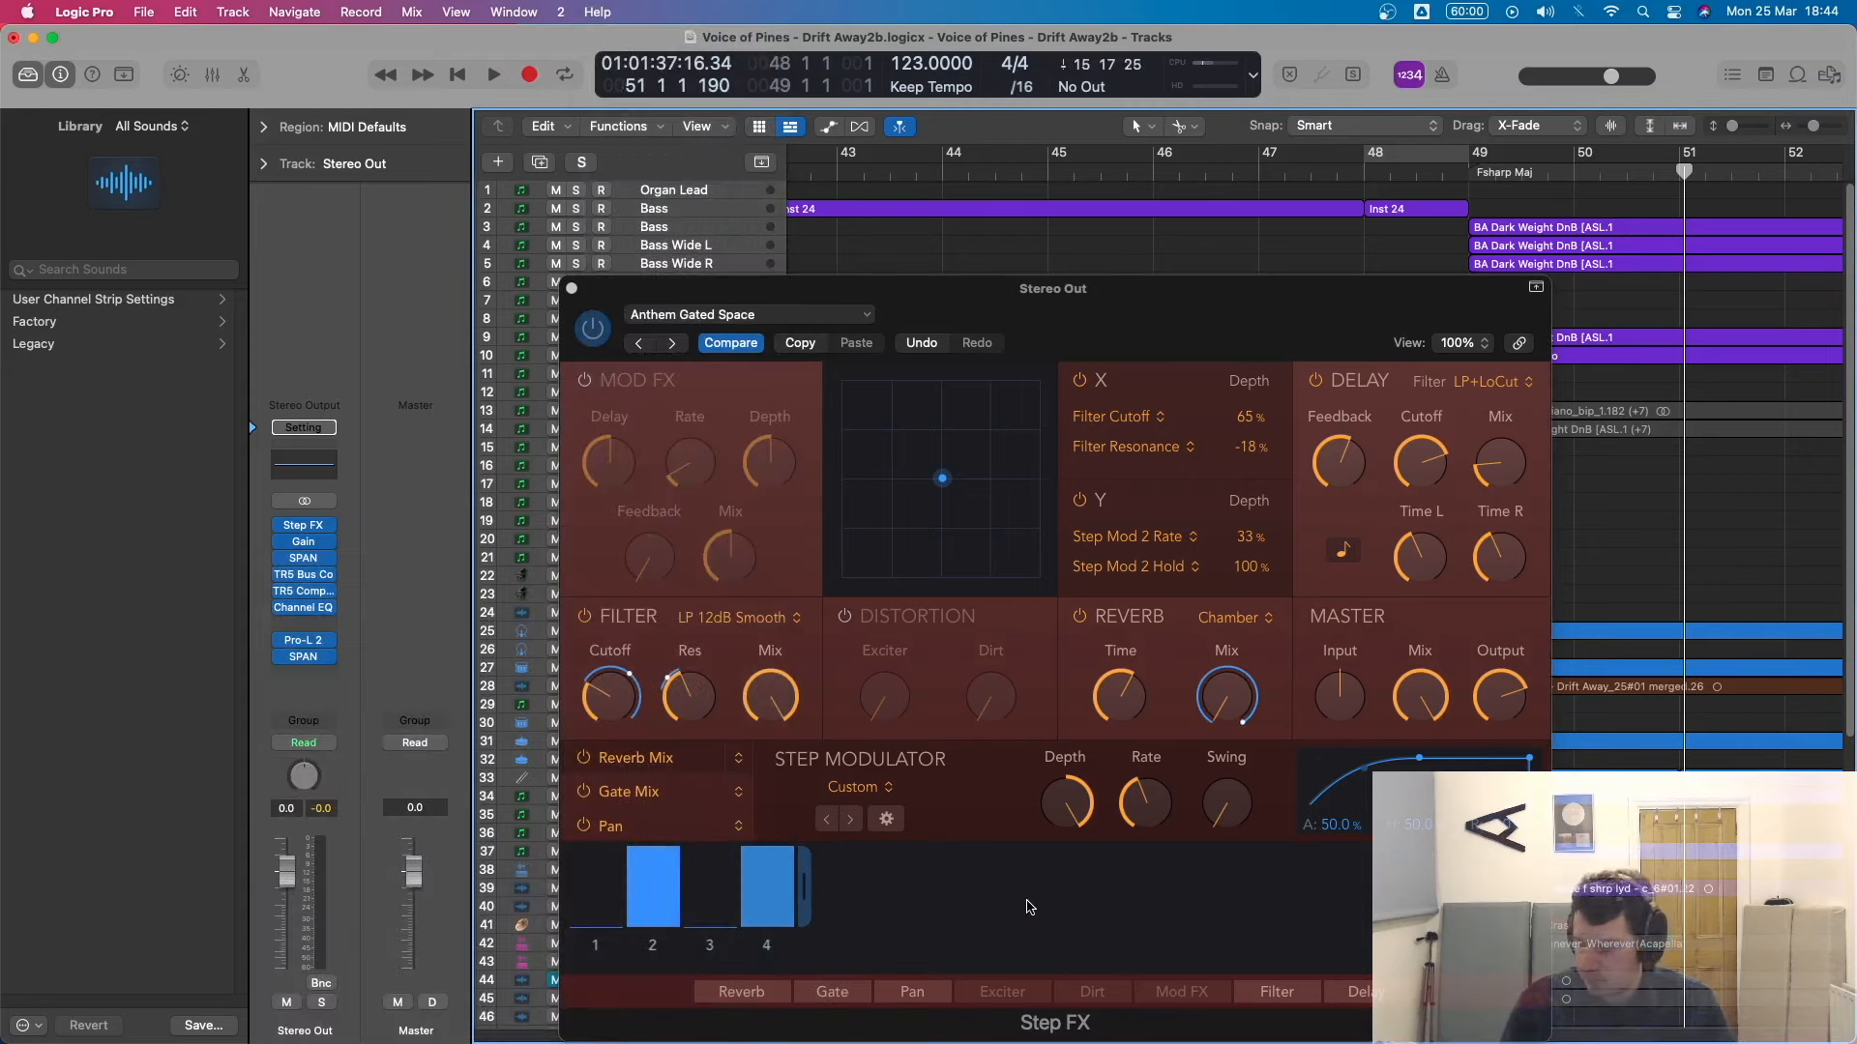
Insert a stereo Remix FX on the Stereo Out and move its window clear of the upper tracks.
click(1537, 286)
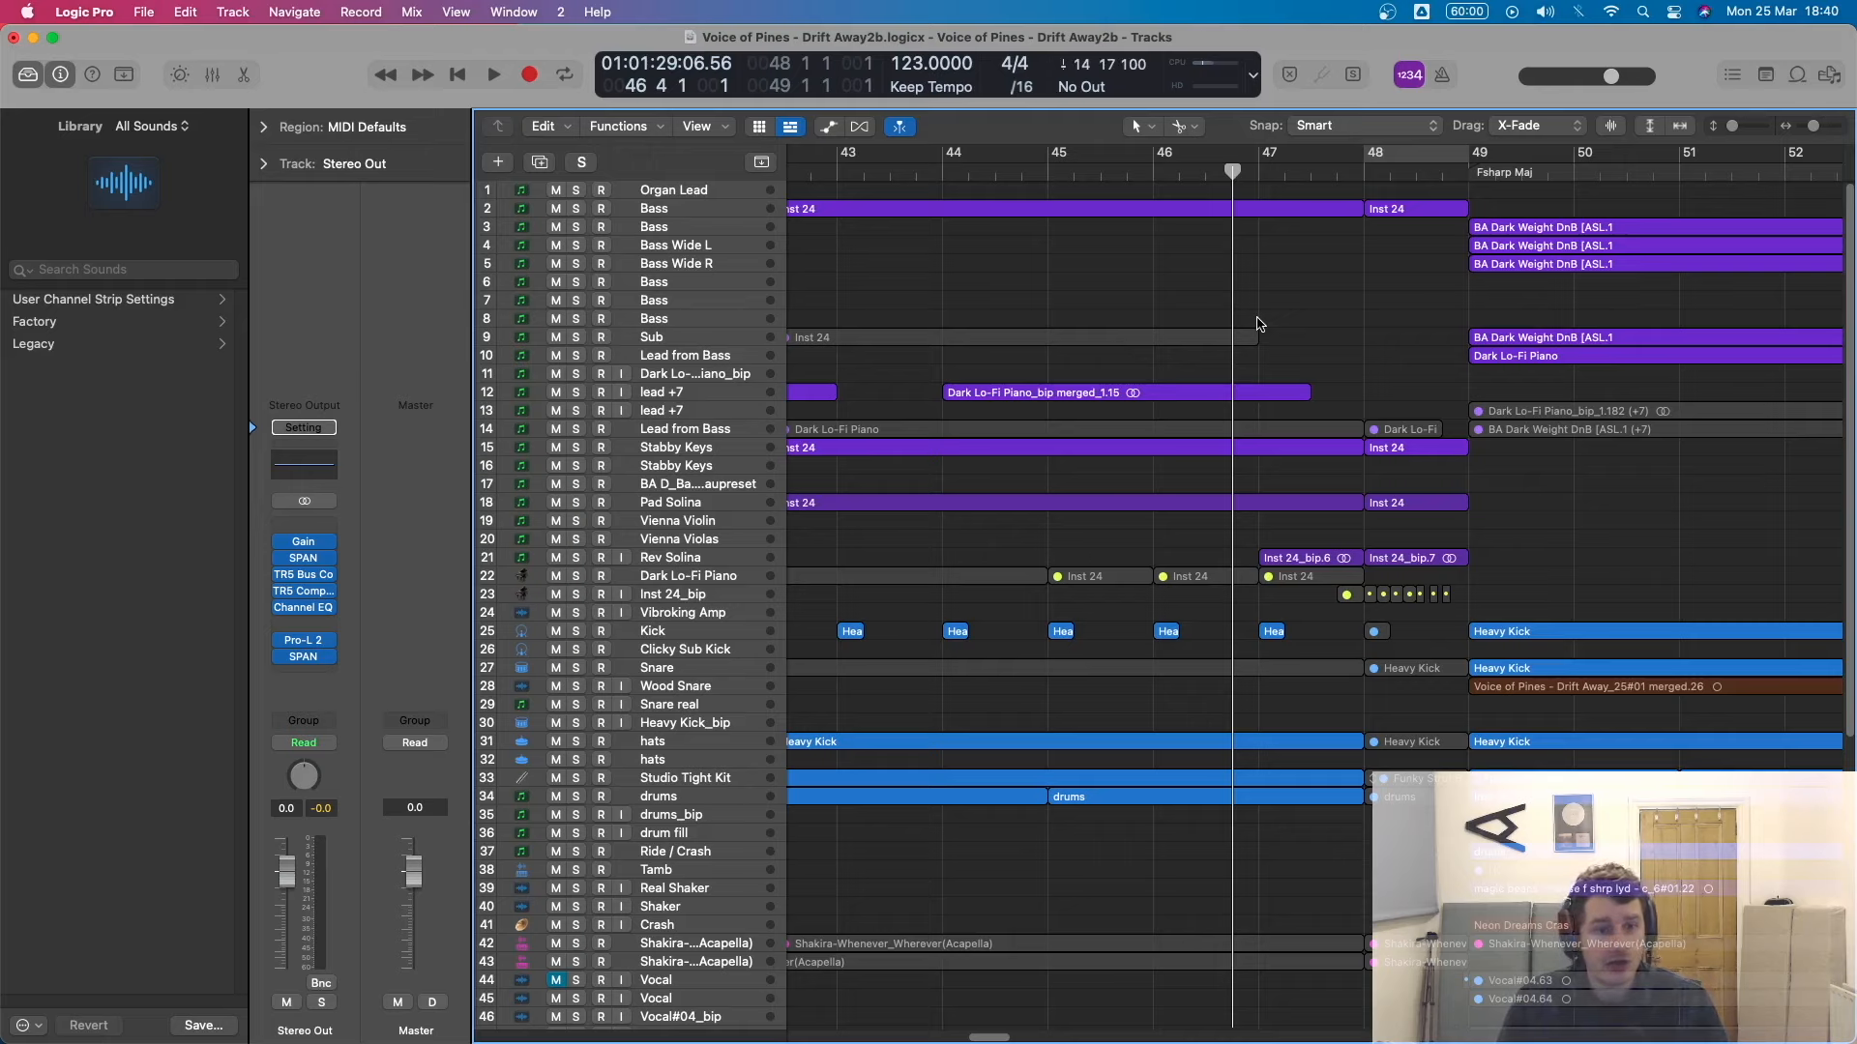
scroll(1119, 580, down, 10)
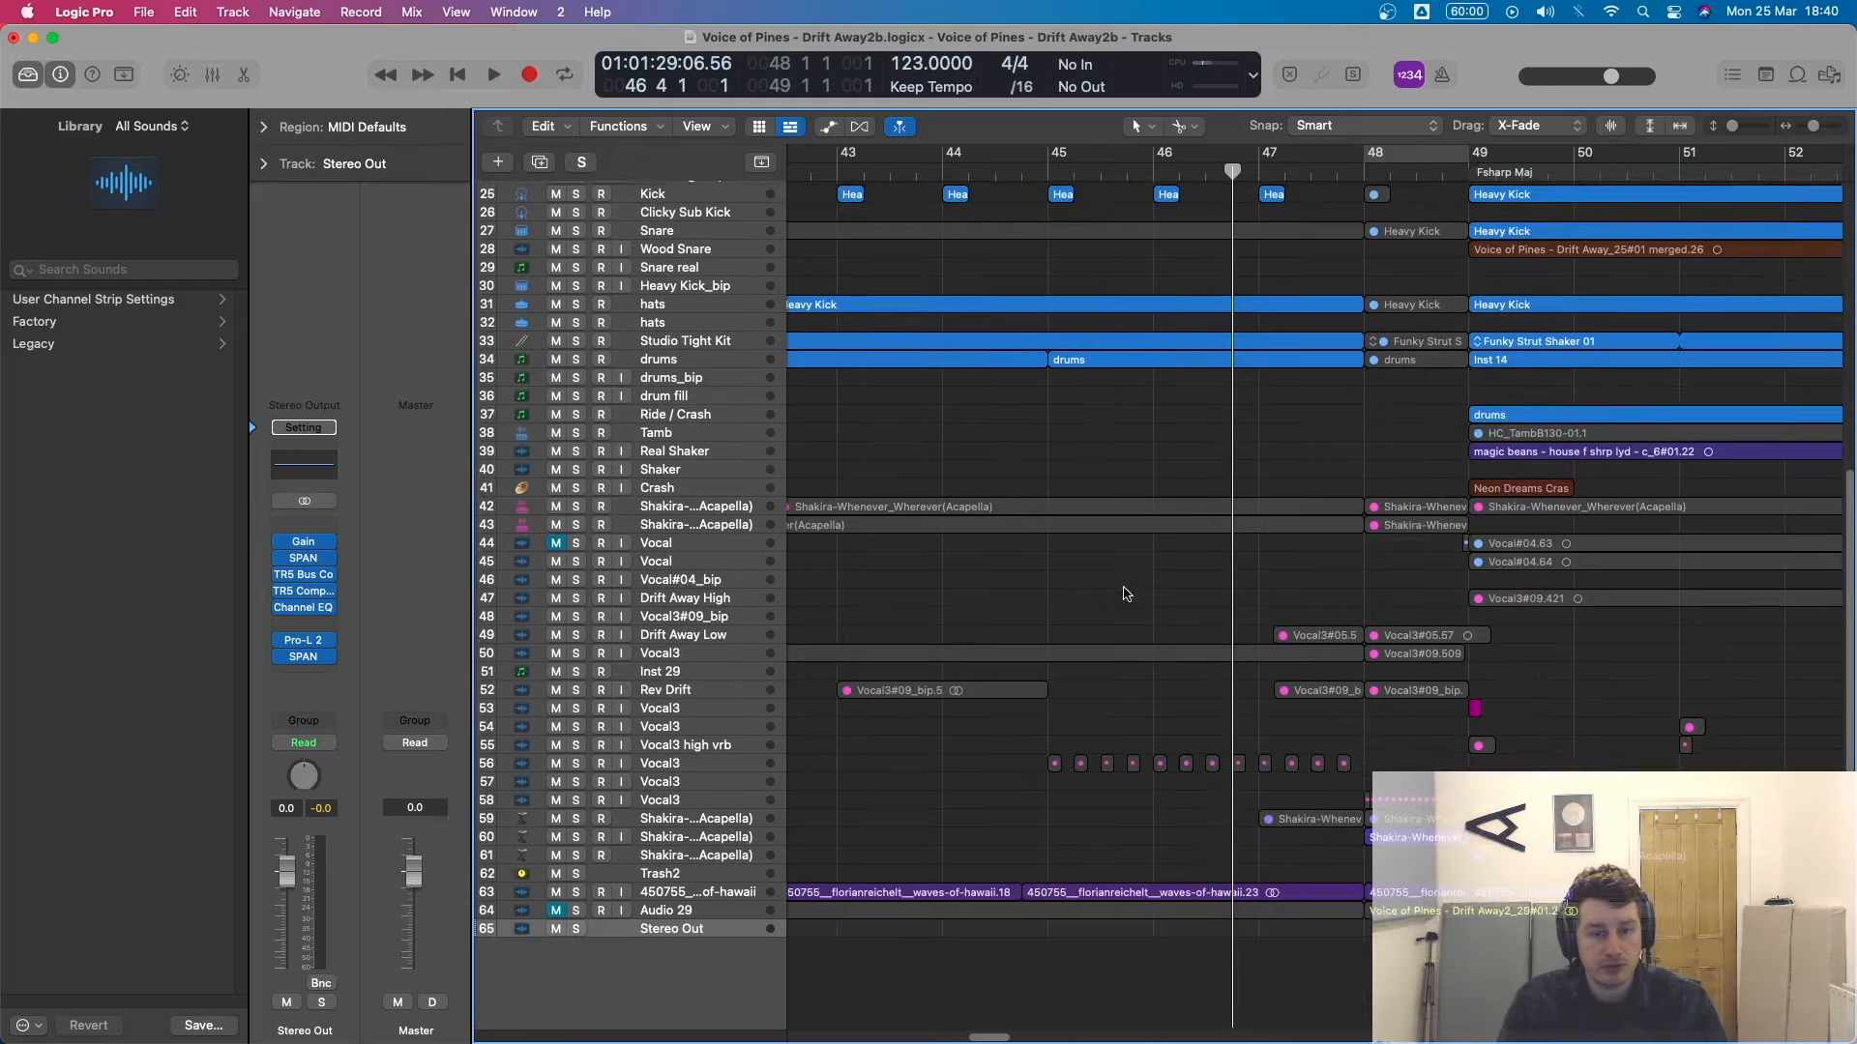
click(317, 531)
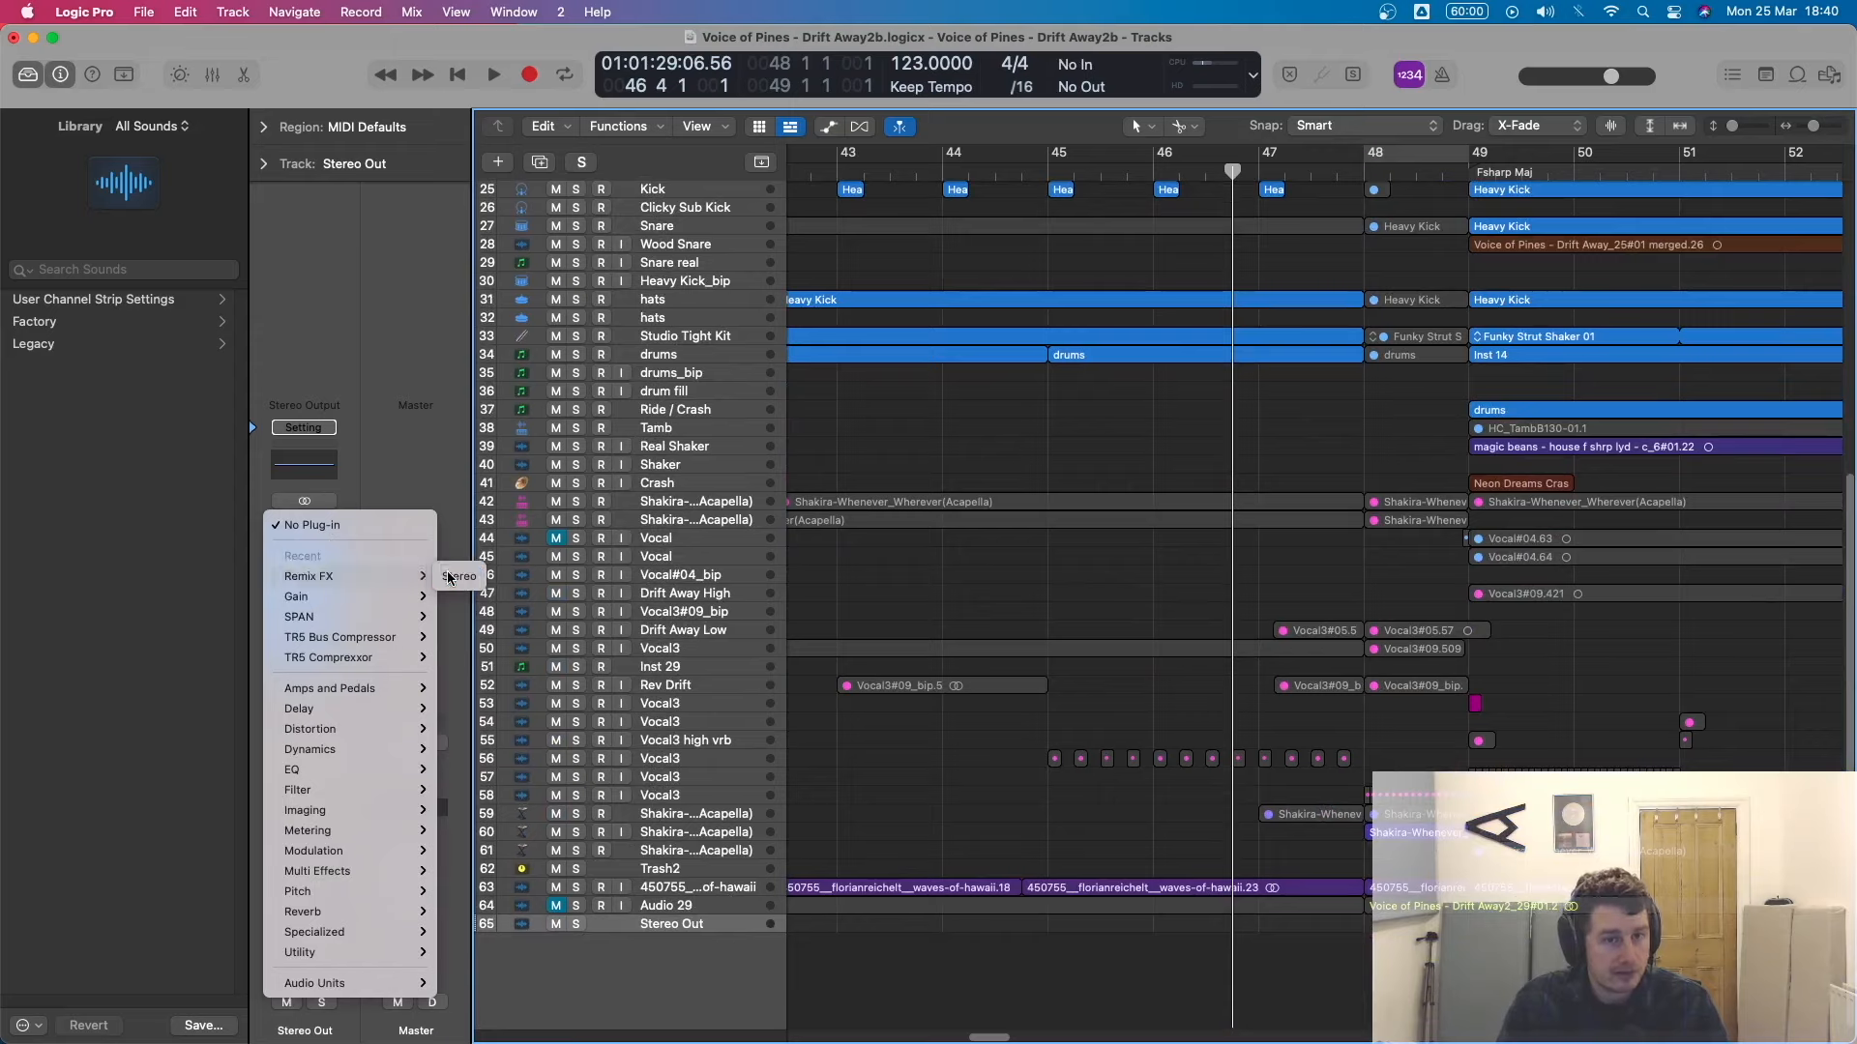
click(450, 577)
drag(1250, 318, 1160, 576)
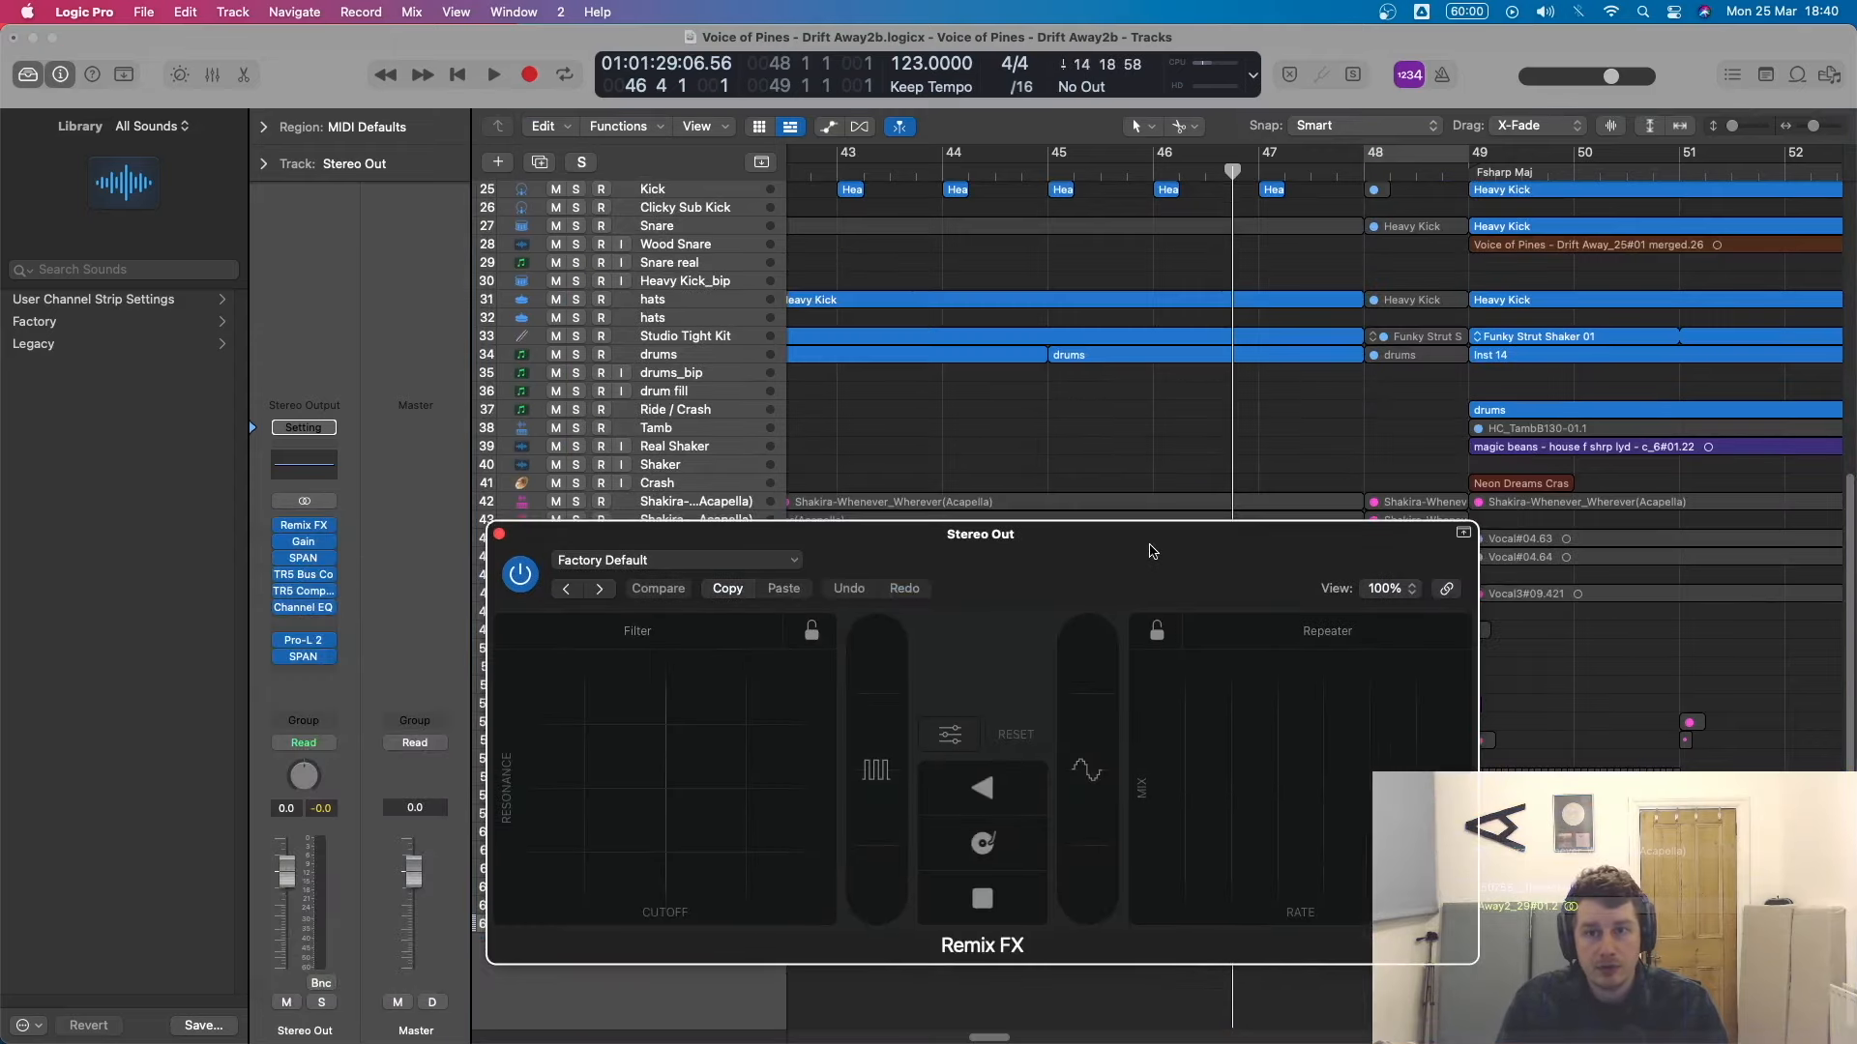
Play the transition into bar 49, triggering the Remix FX tape stop during playback, then stop the transport.
scroll(1329, 350, up, 10)
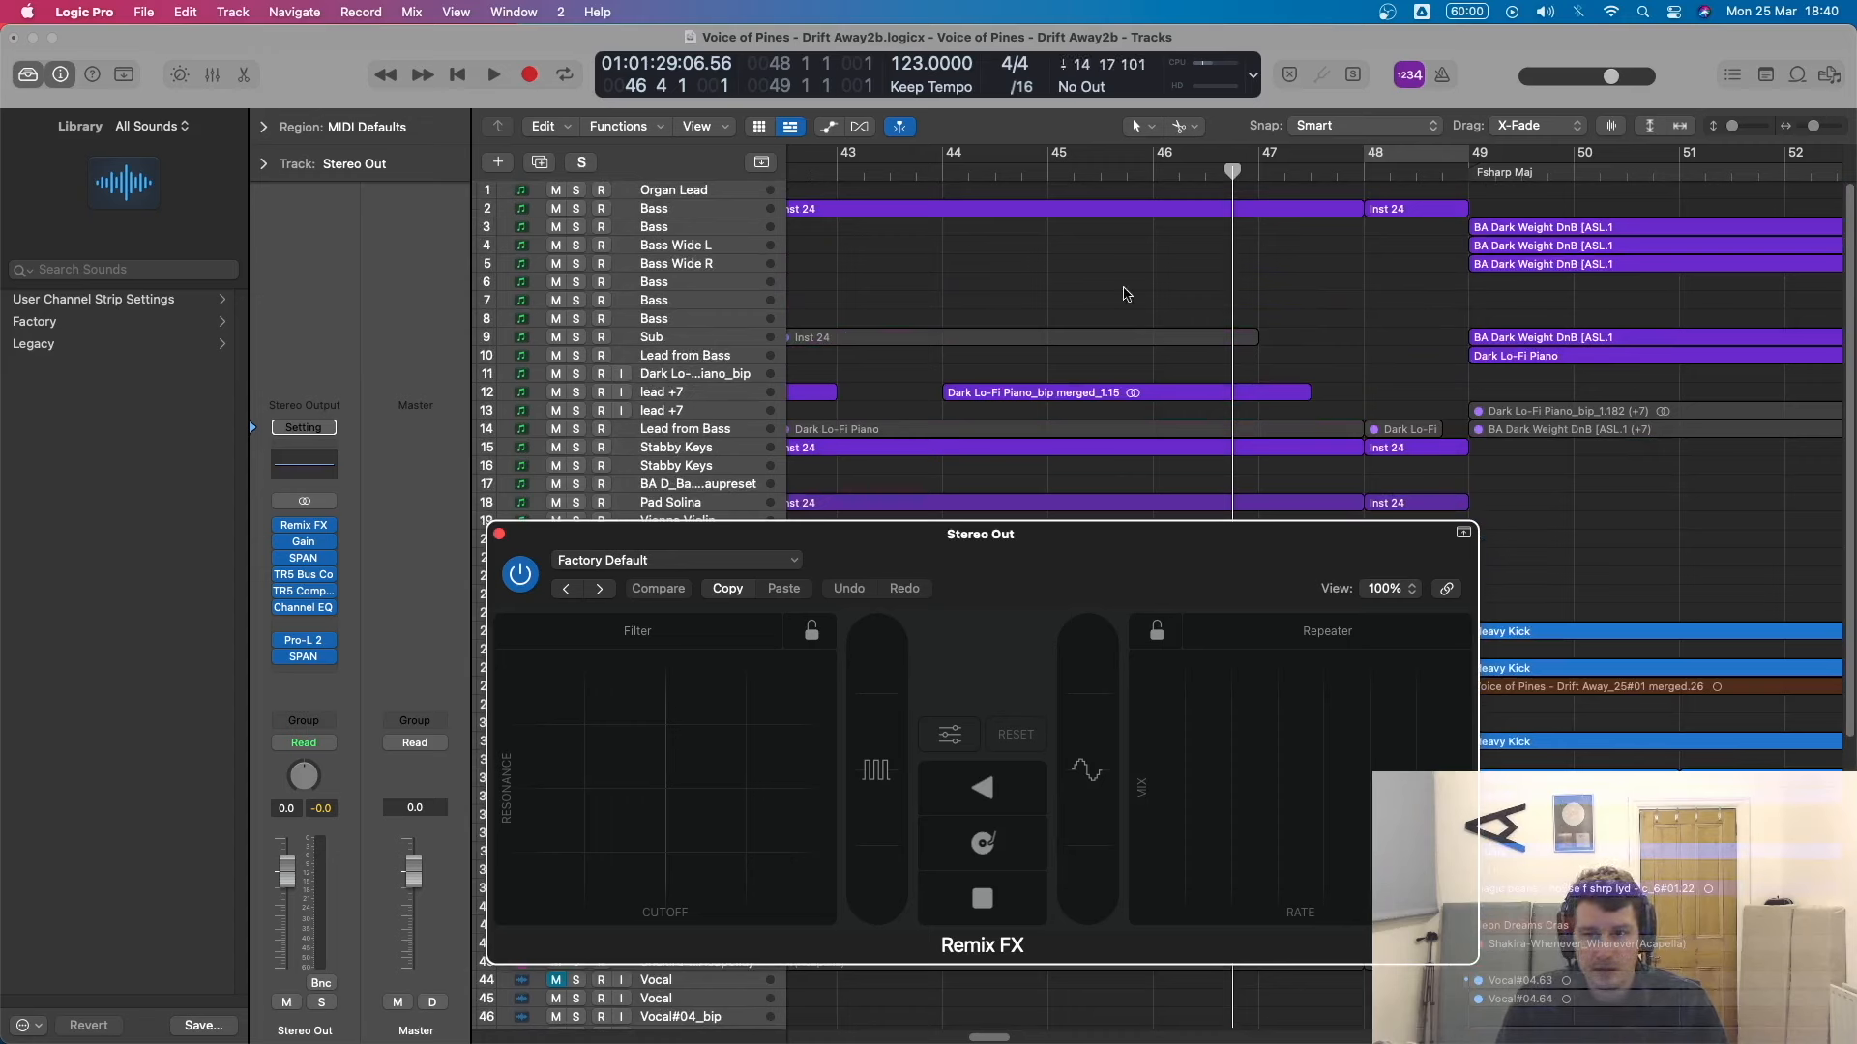
double_click(1157, 181)
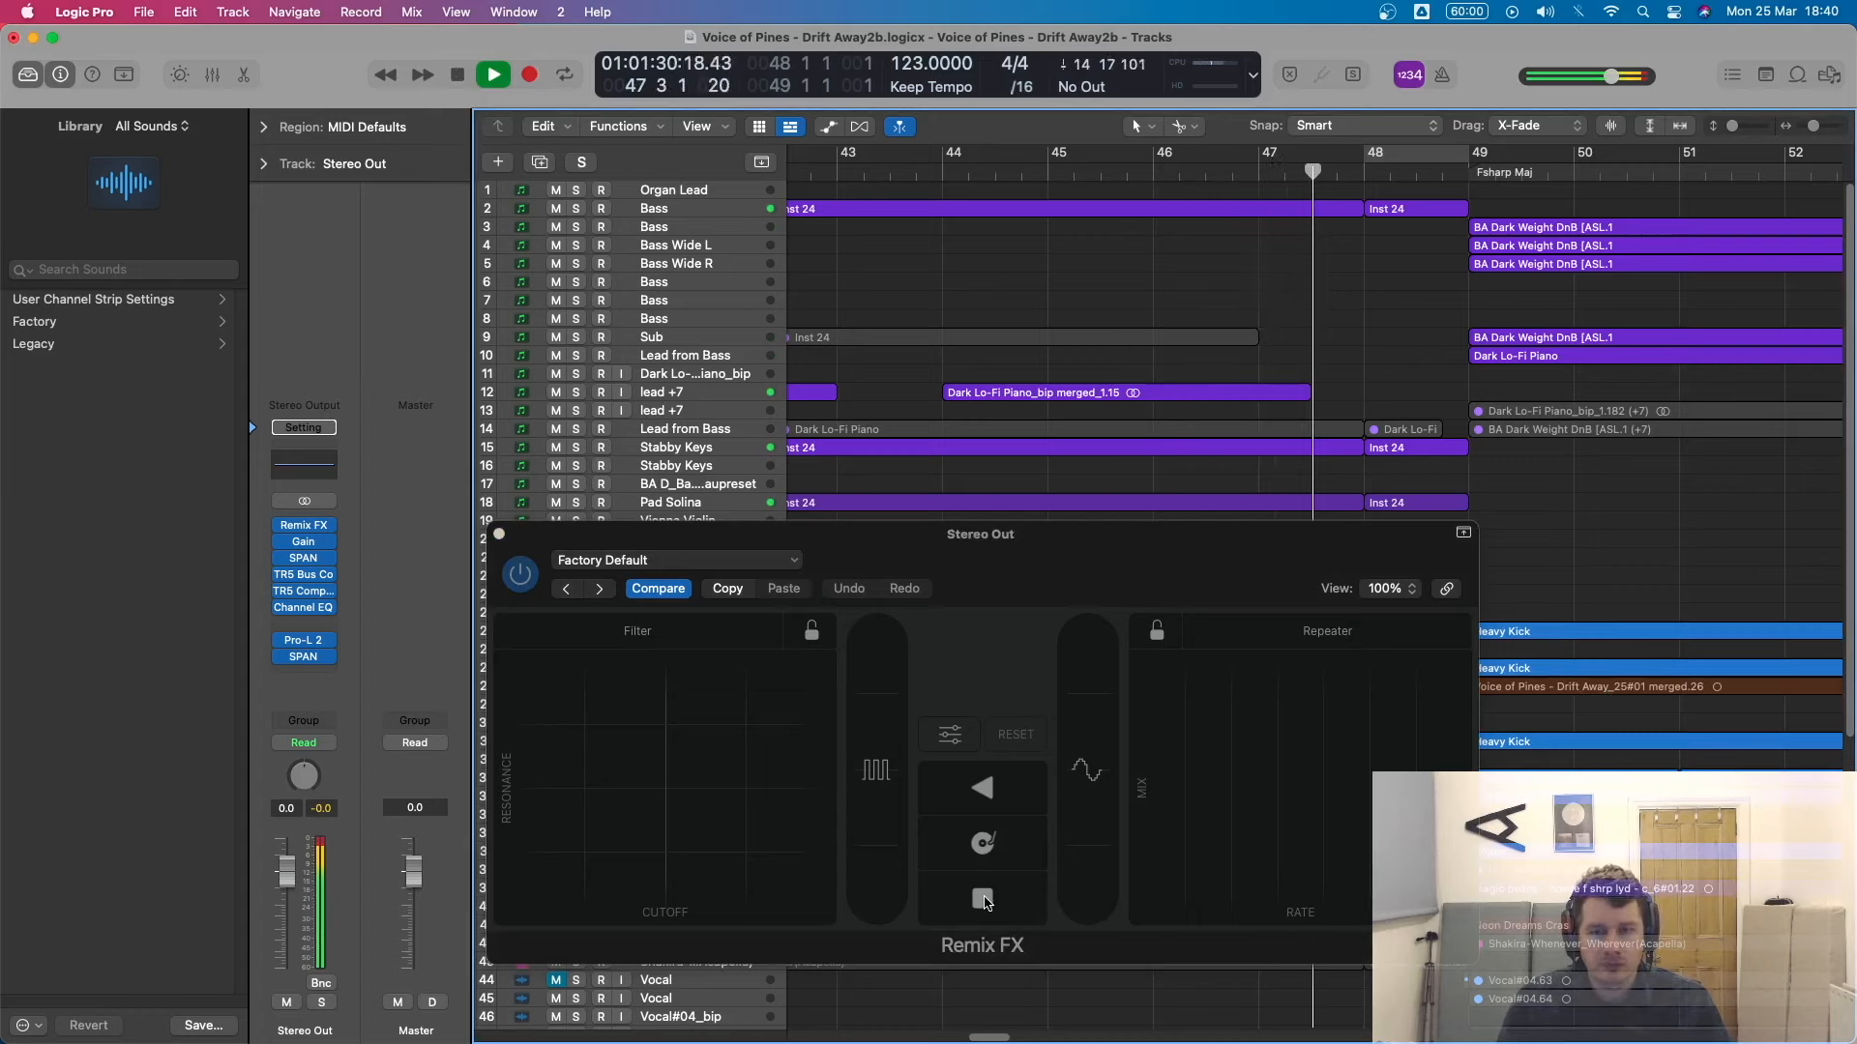
click(984, 900)
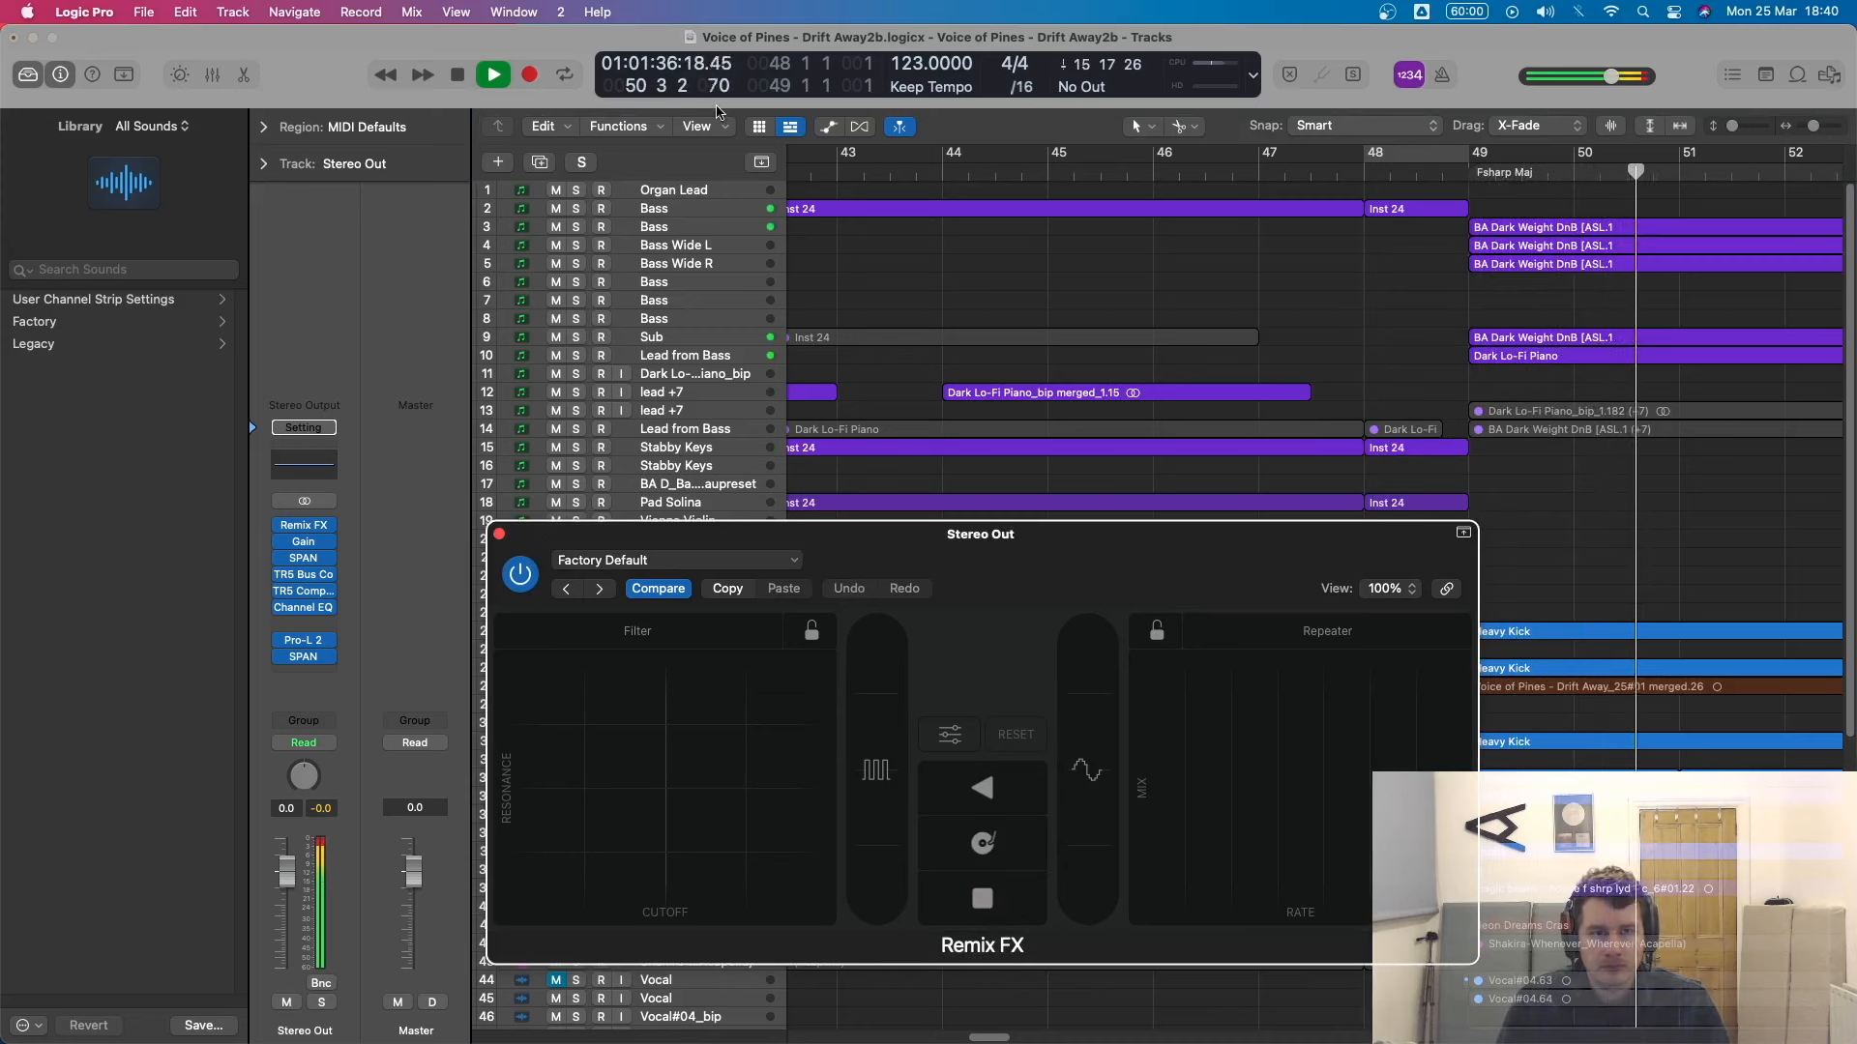
click(460, 75)
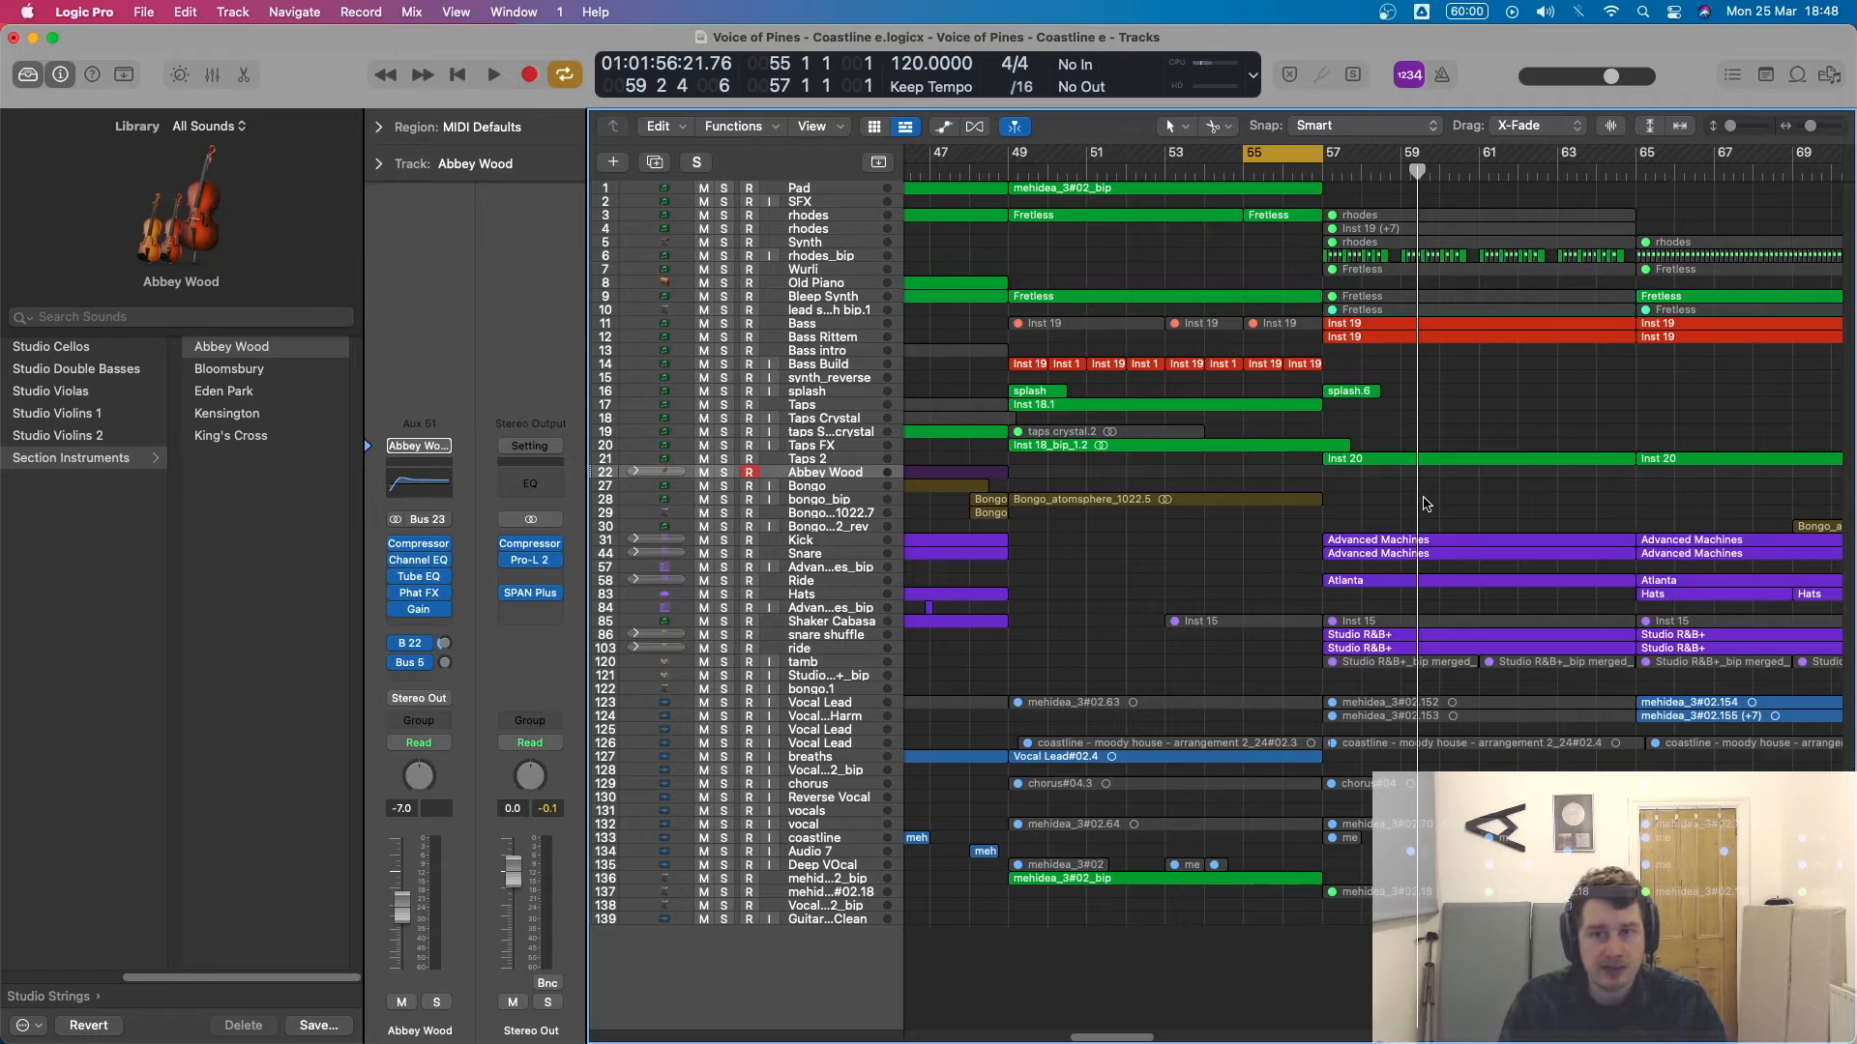
Play the Coastline e section from bar 54 through the drum entry at bar 57, then stop playback.
key(x)
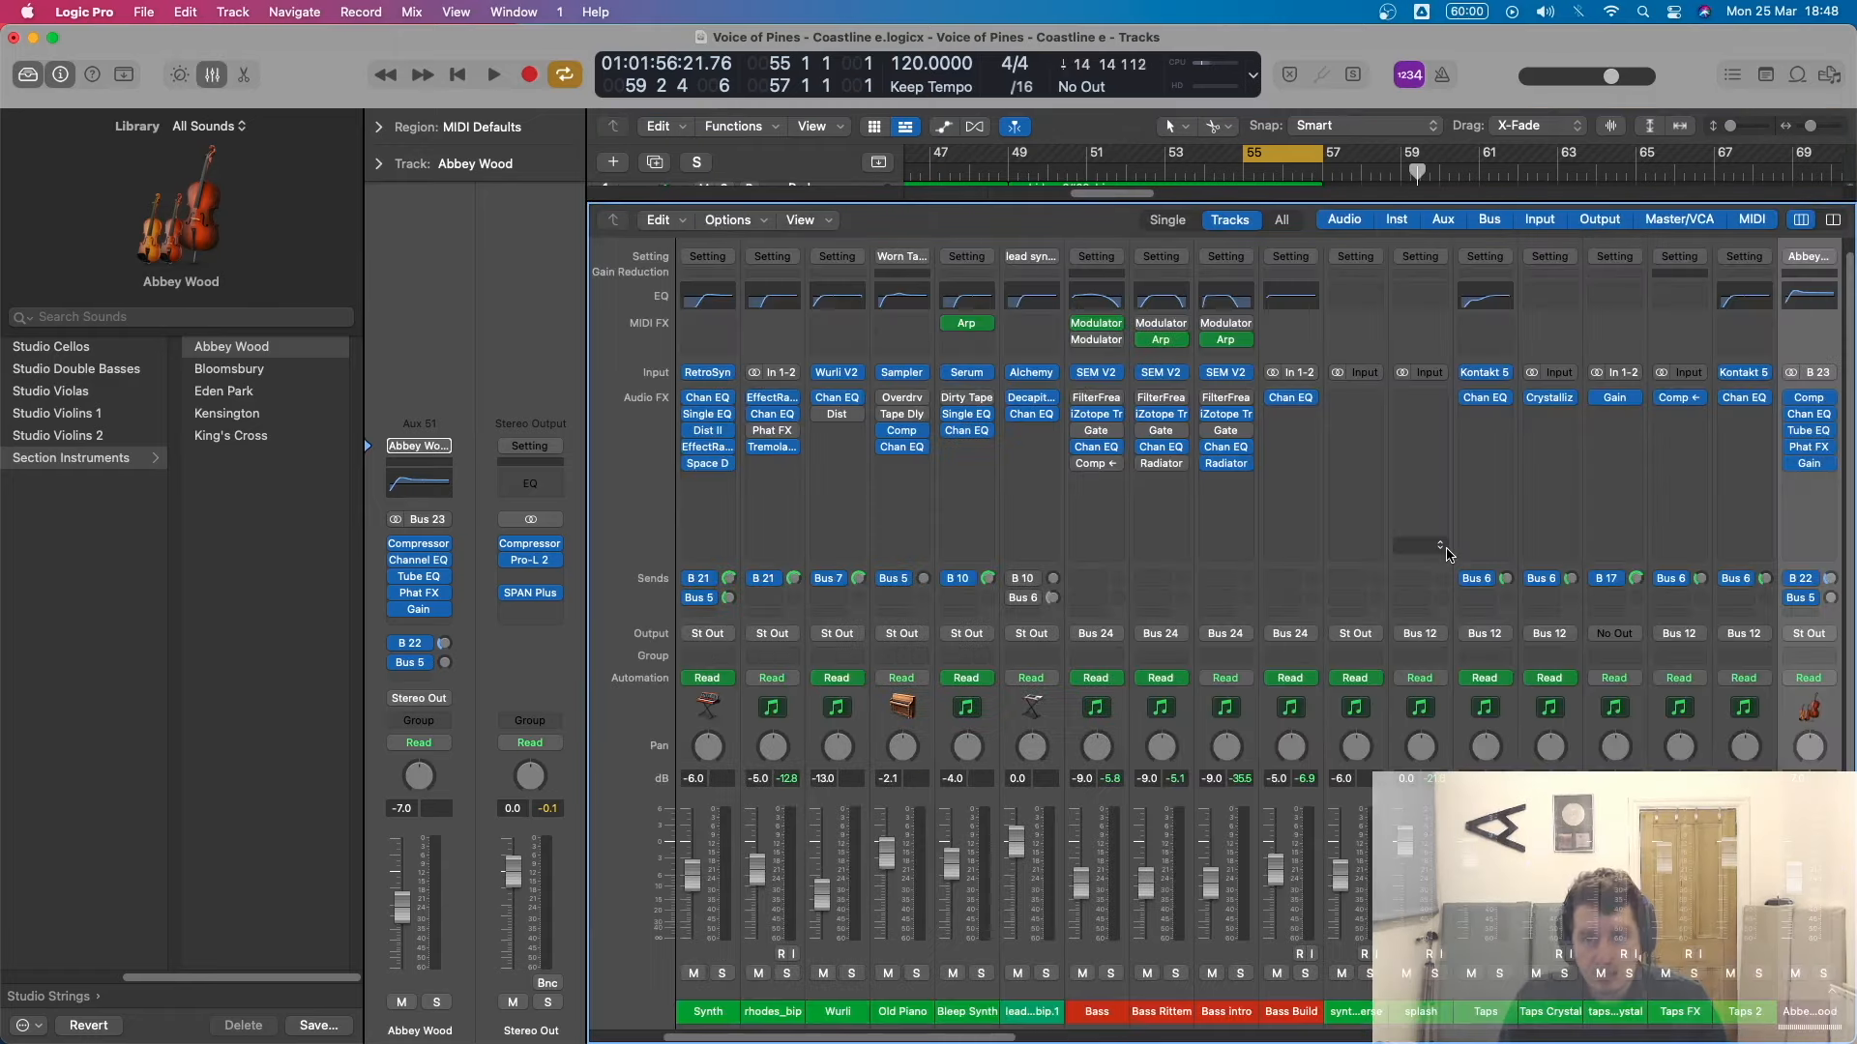
key(x)
drag(1636, 445, 1146, 740)
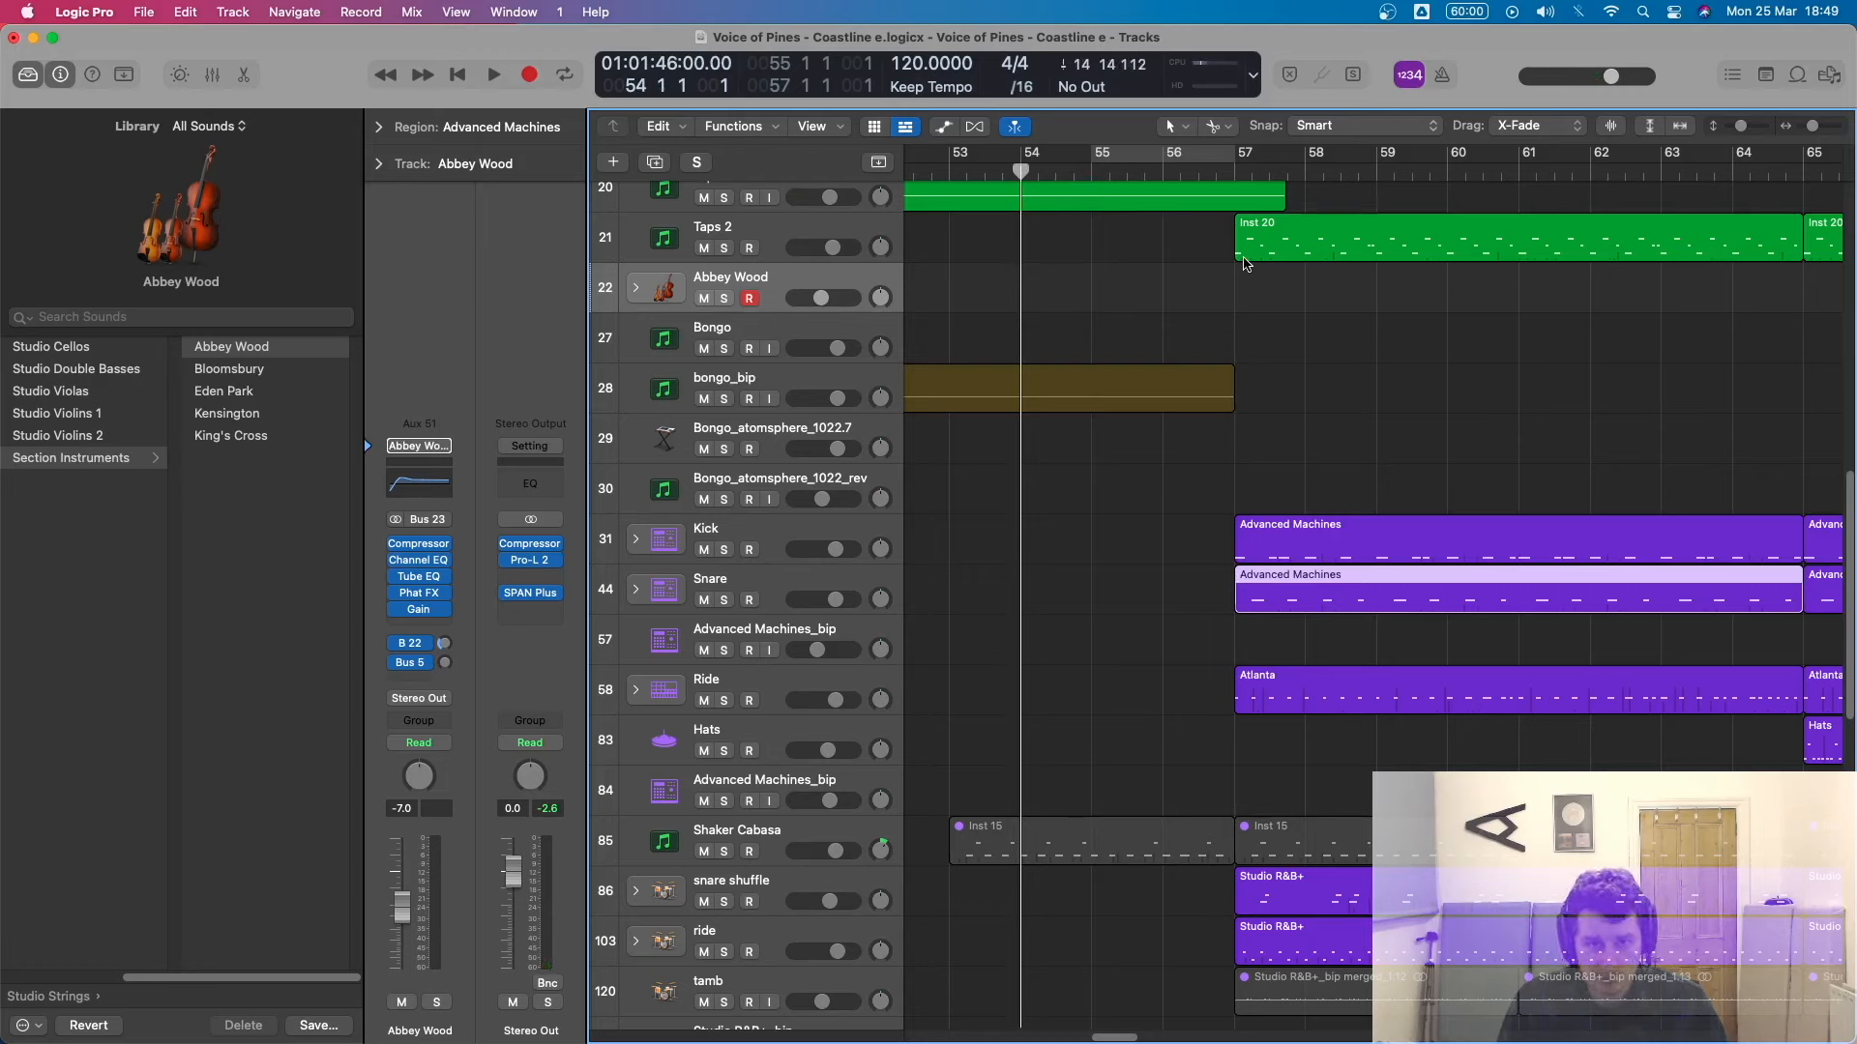
key(space)
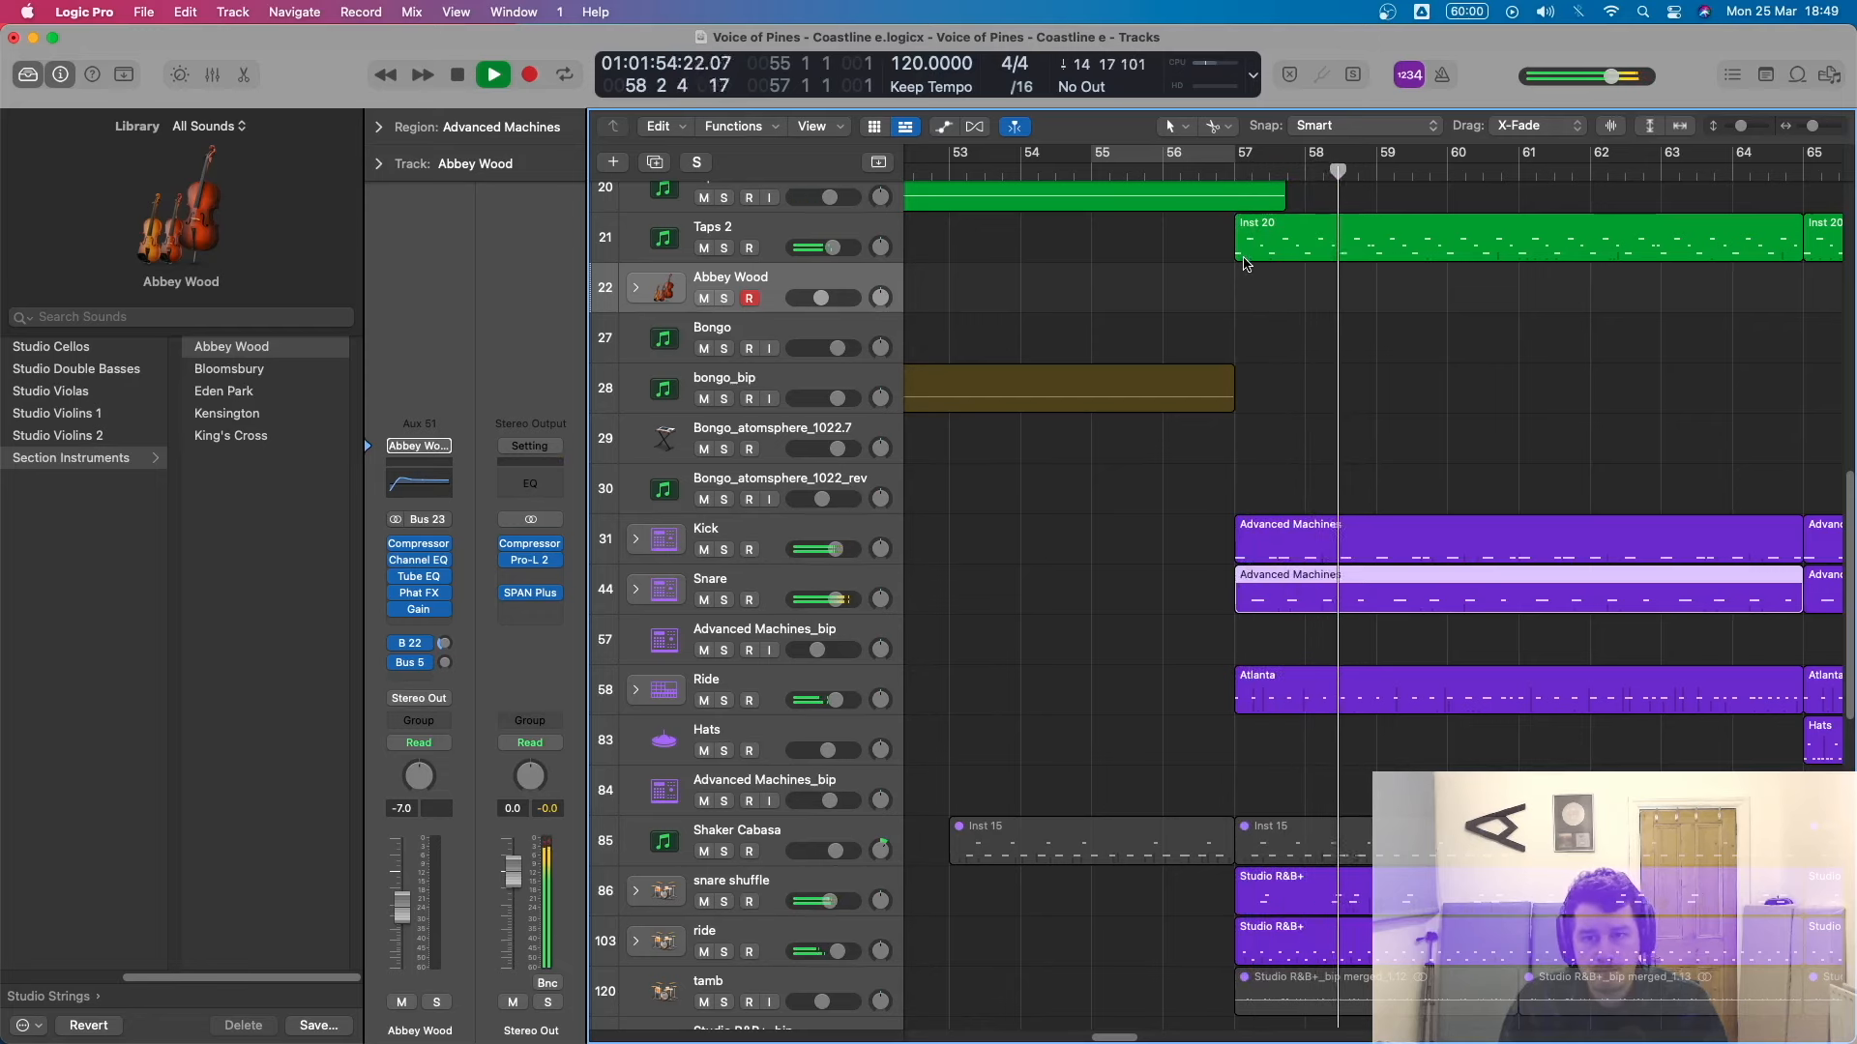
key(space)
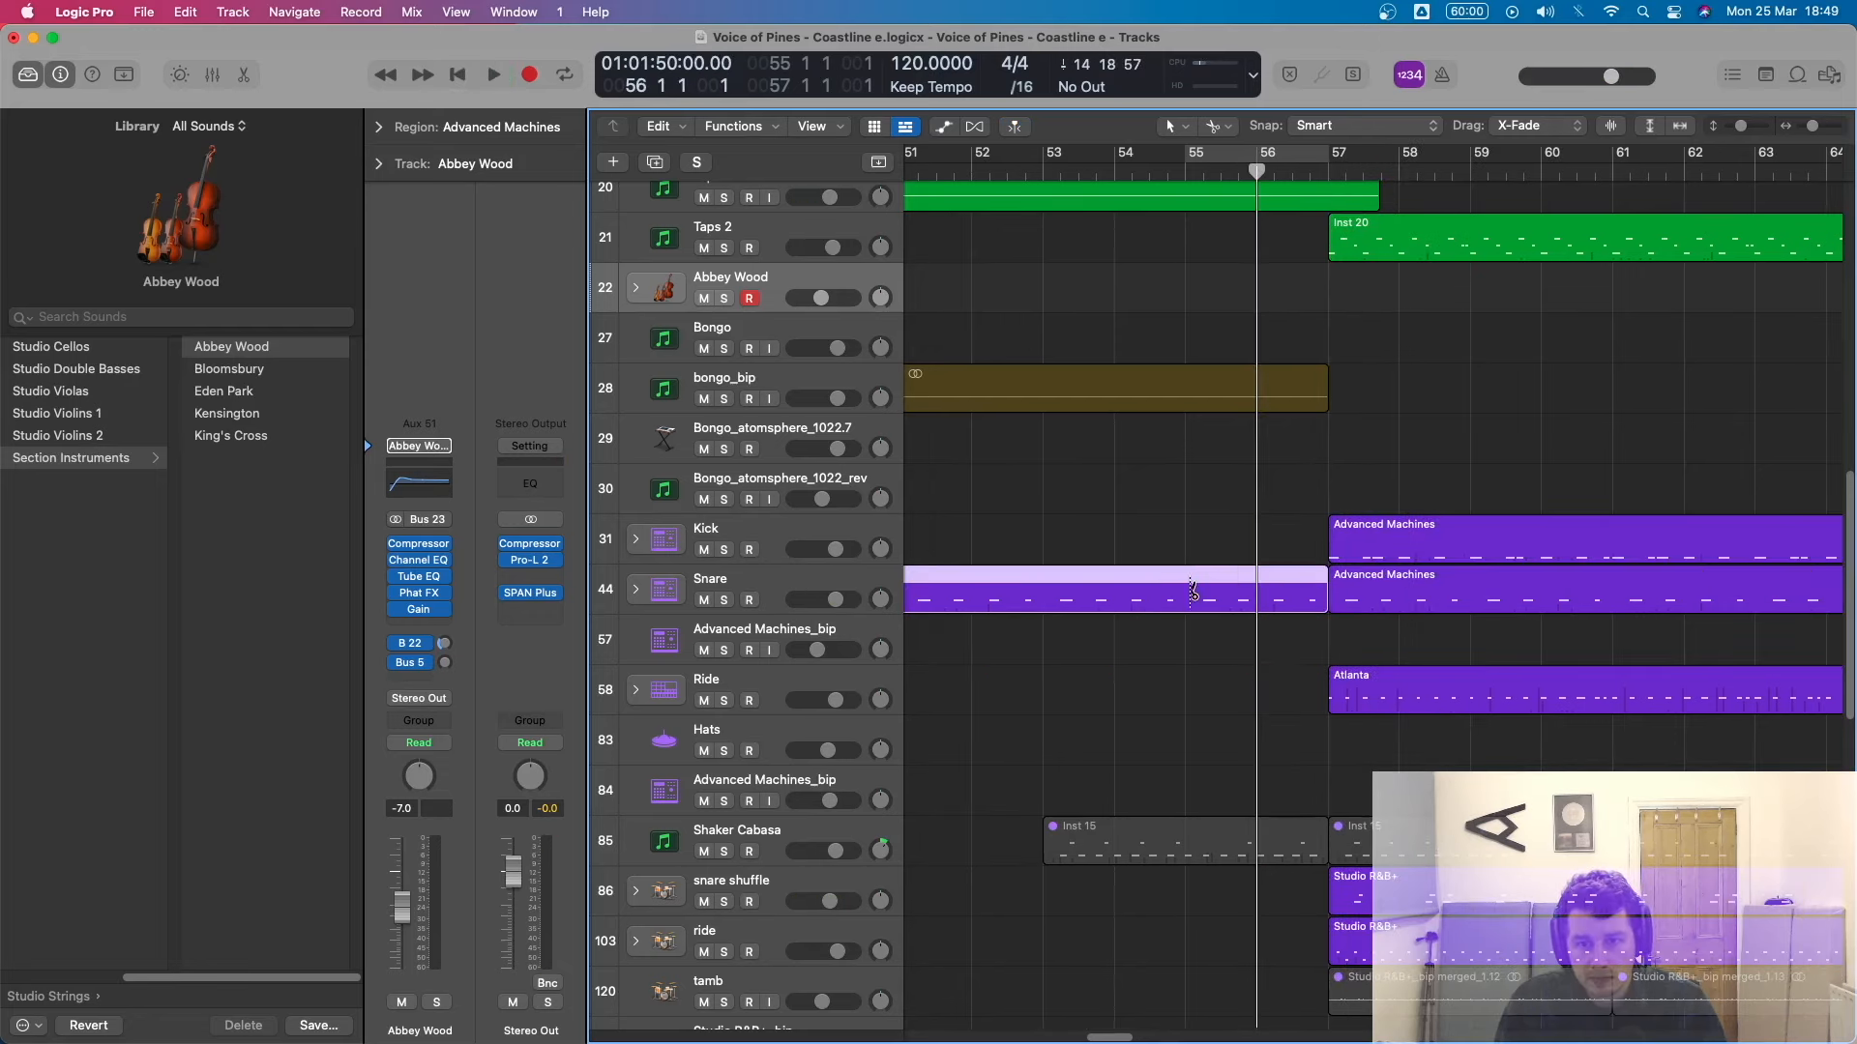
Delete the part of the added Snare region before bar 55 and open the remaining two-bar region in the editor.
click(1191, 590)
key(Delete)
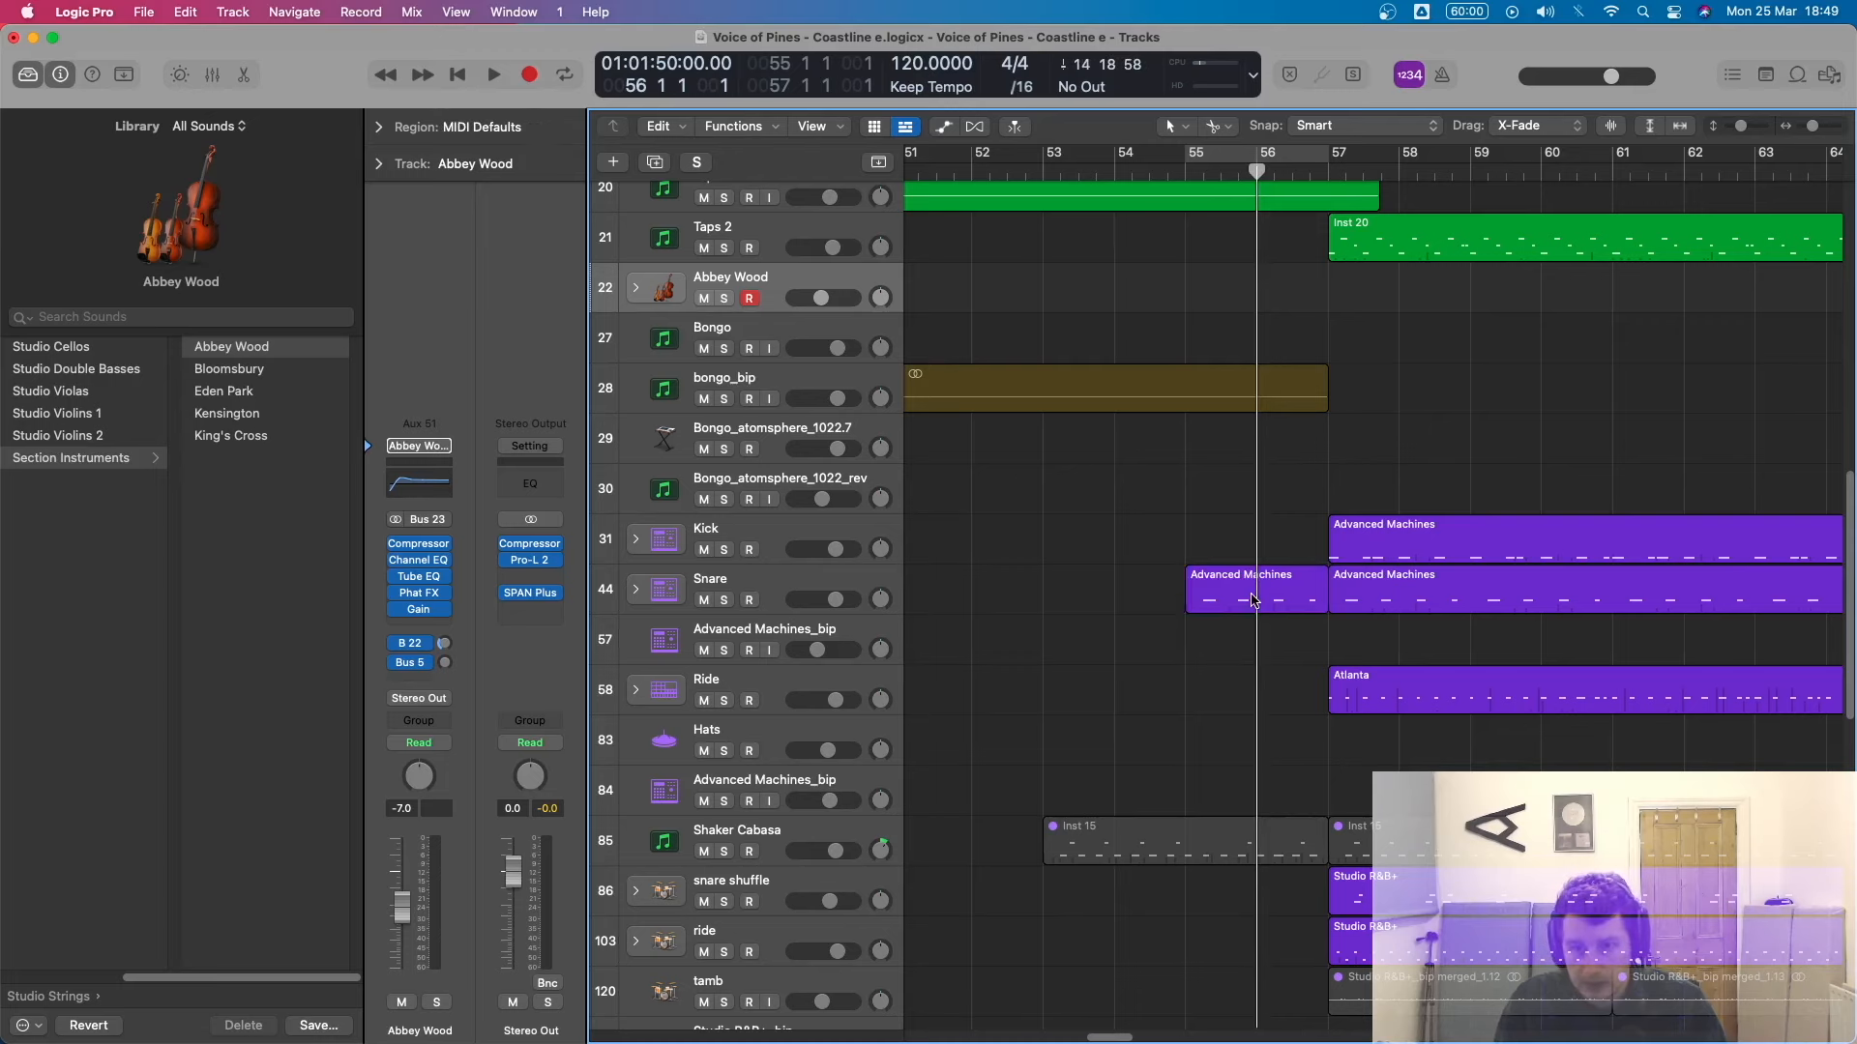
click(1256, 599)
key(e)
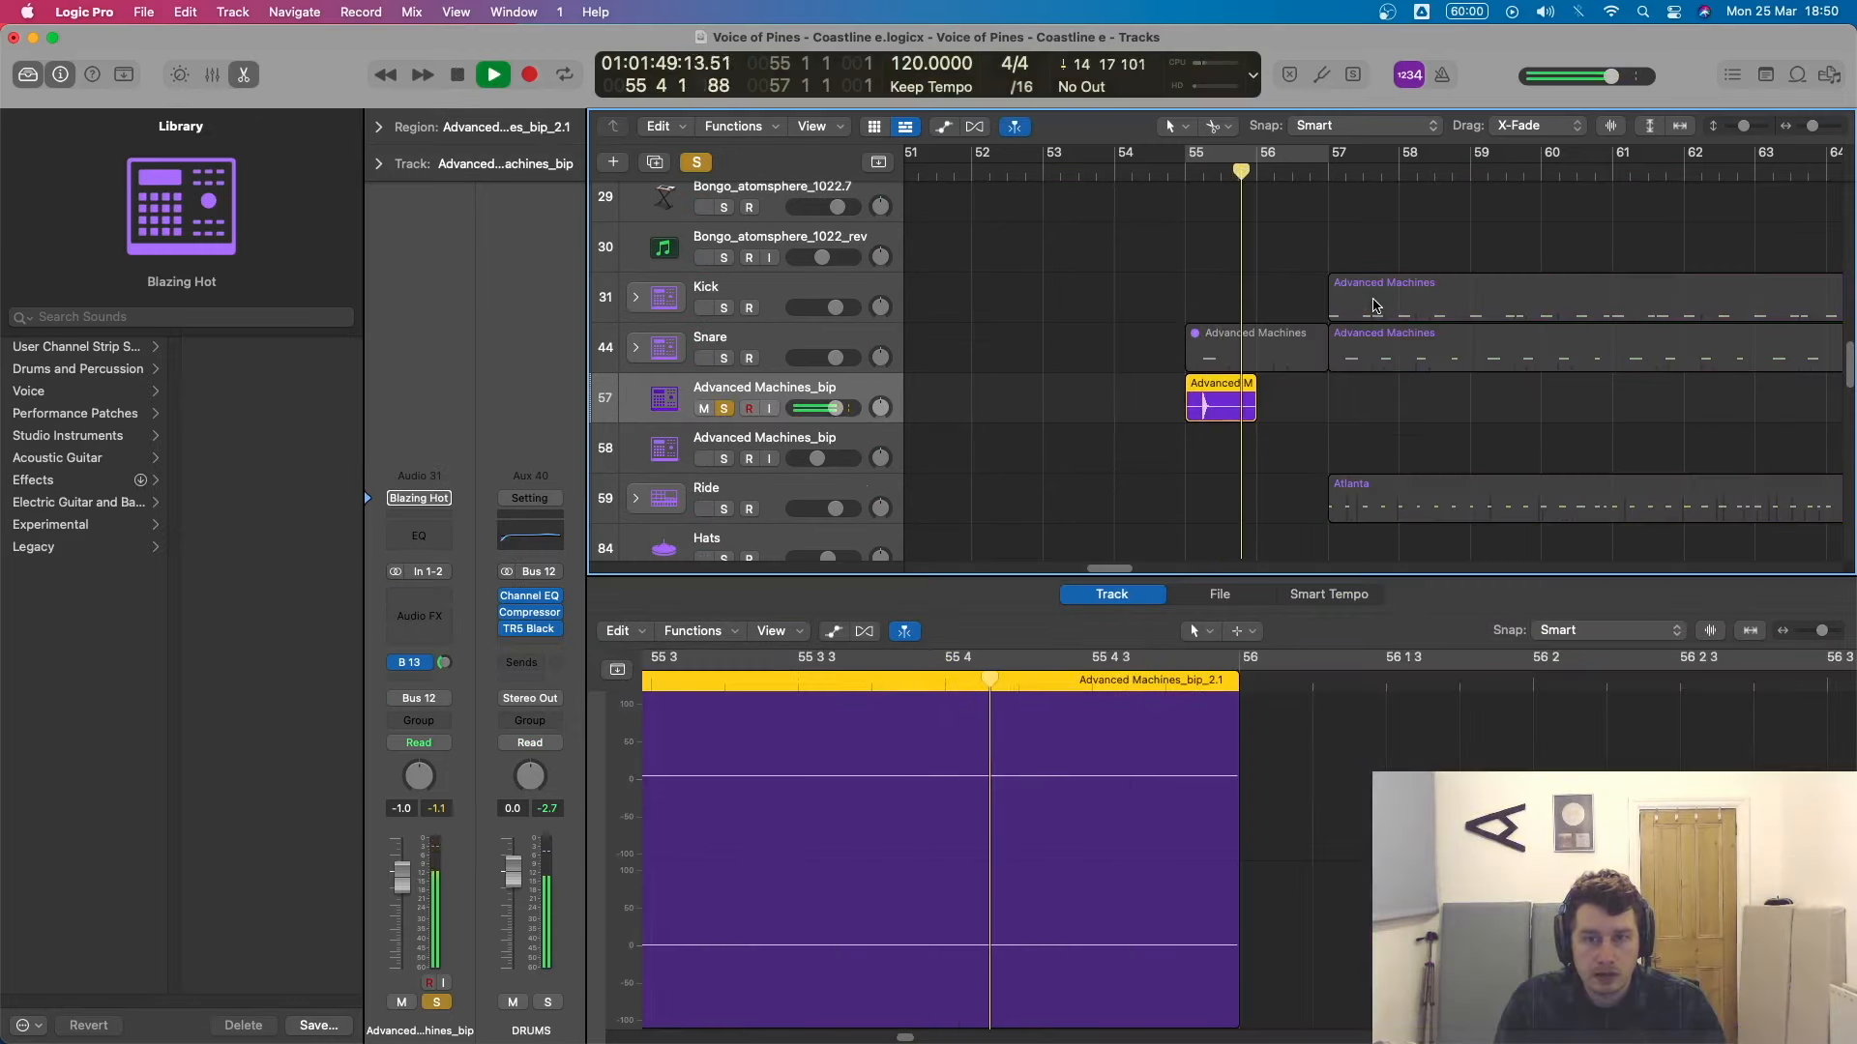
Stop playback and insert a stereo Space Designer reverb on the bounced snare track.
key(space)
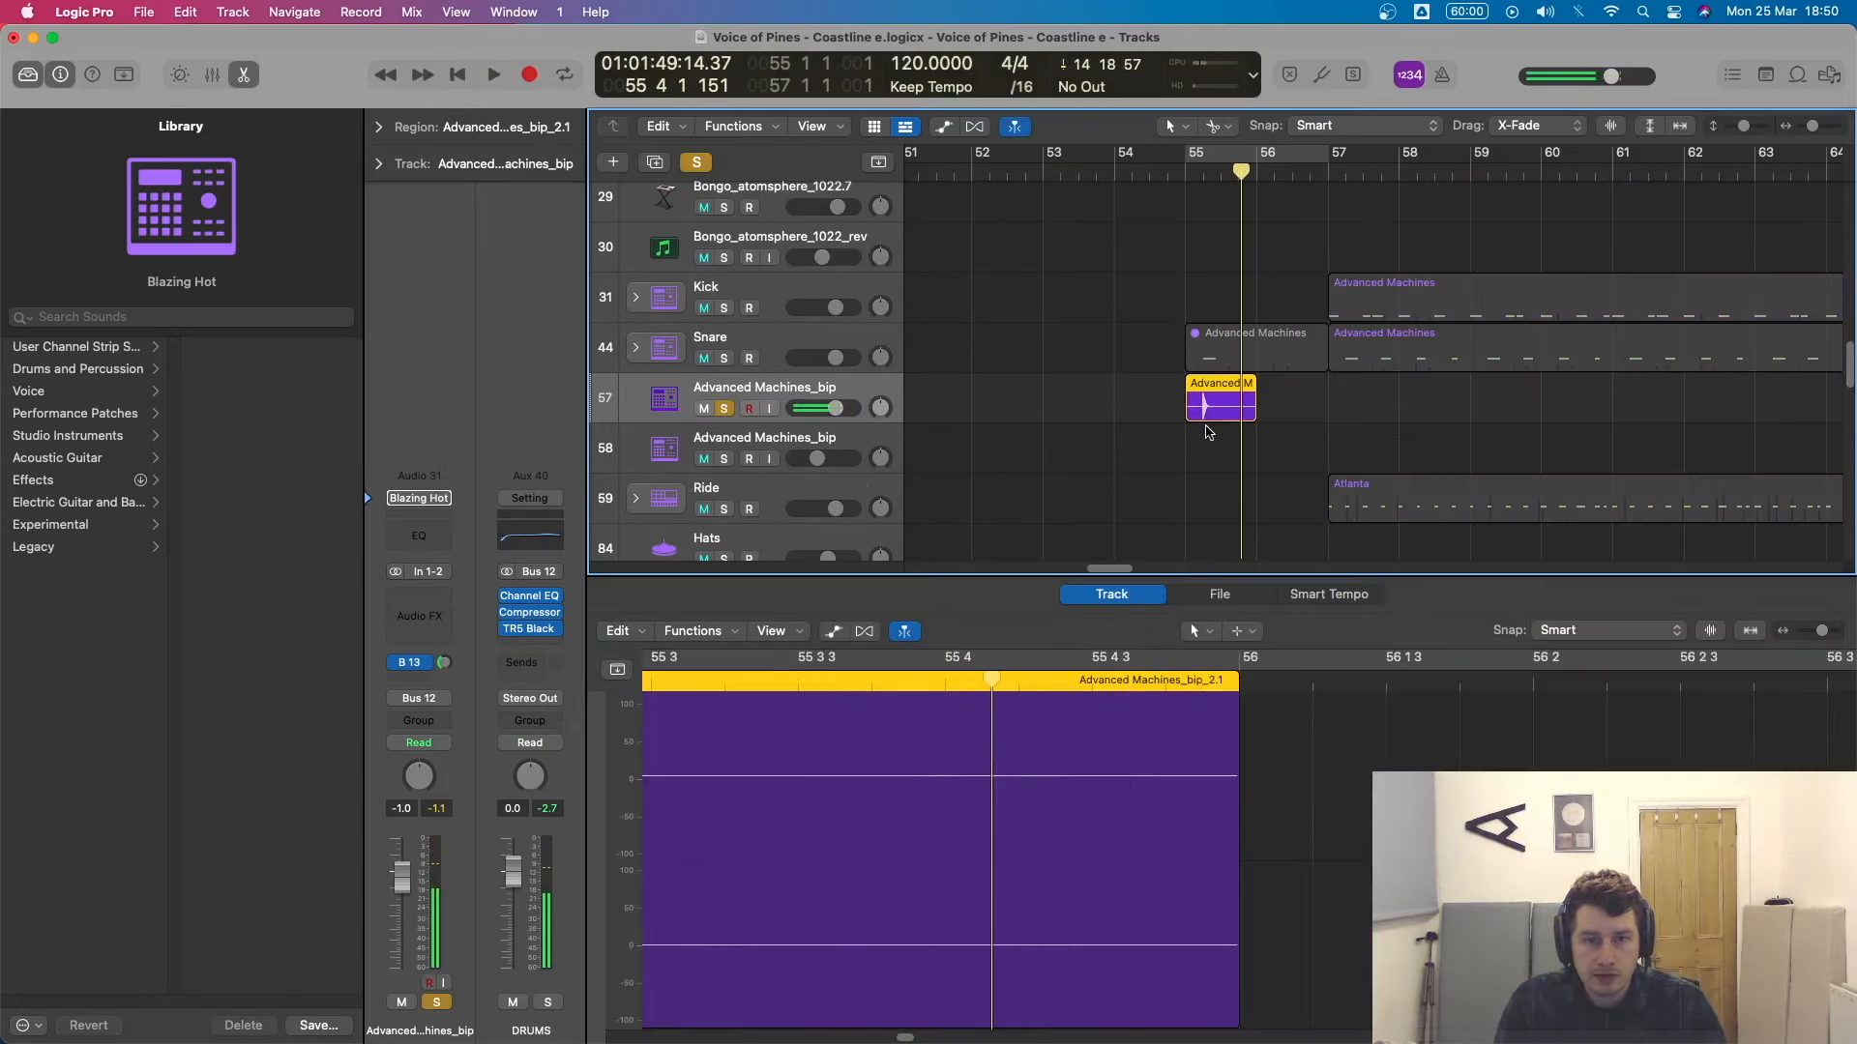
click(411, 602)
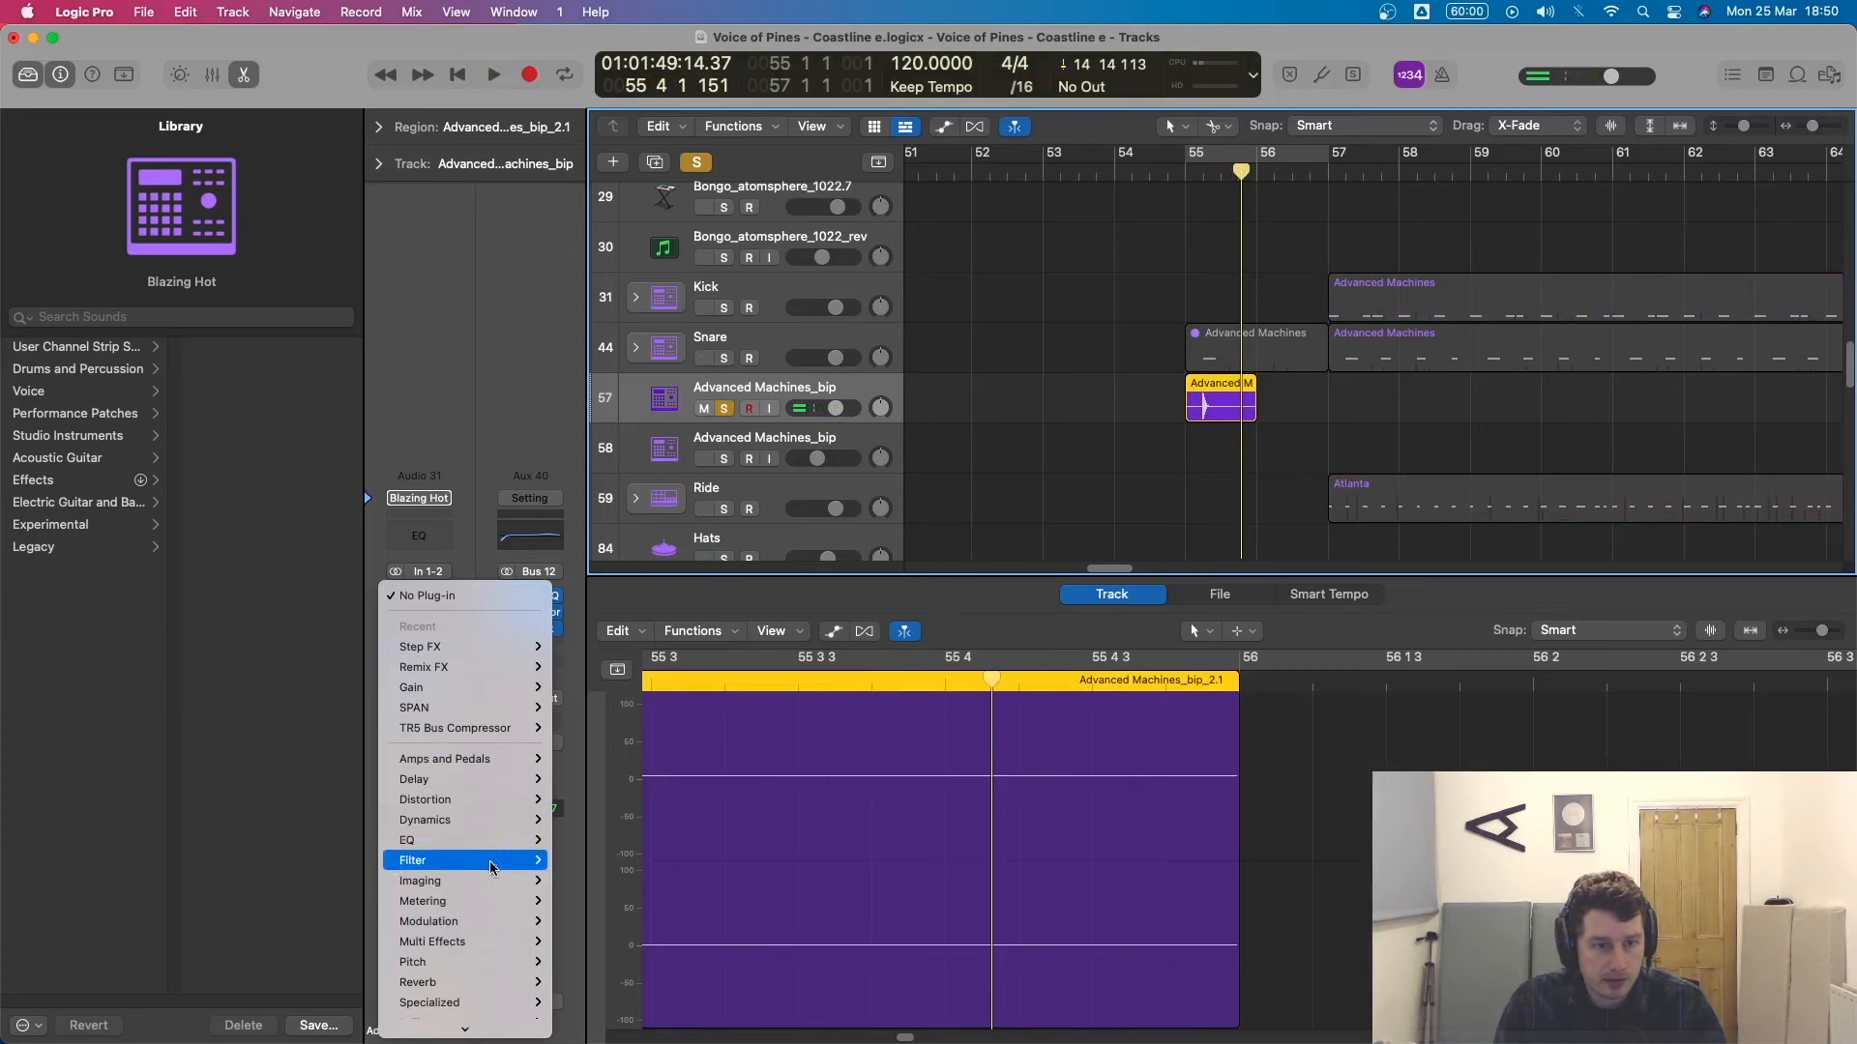
mouse_move(483, 990)
mouse_move(483, 952)
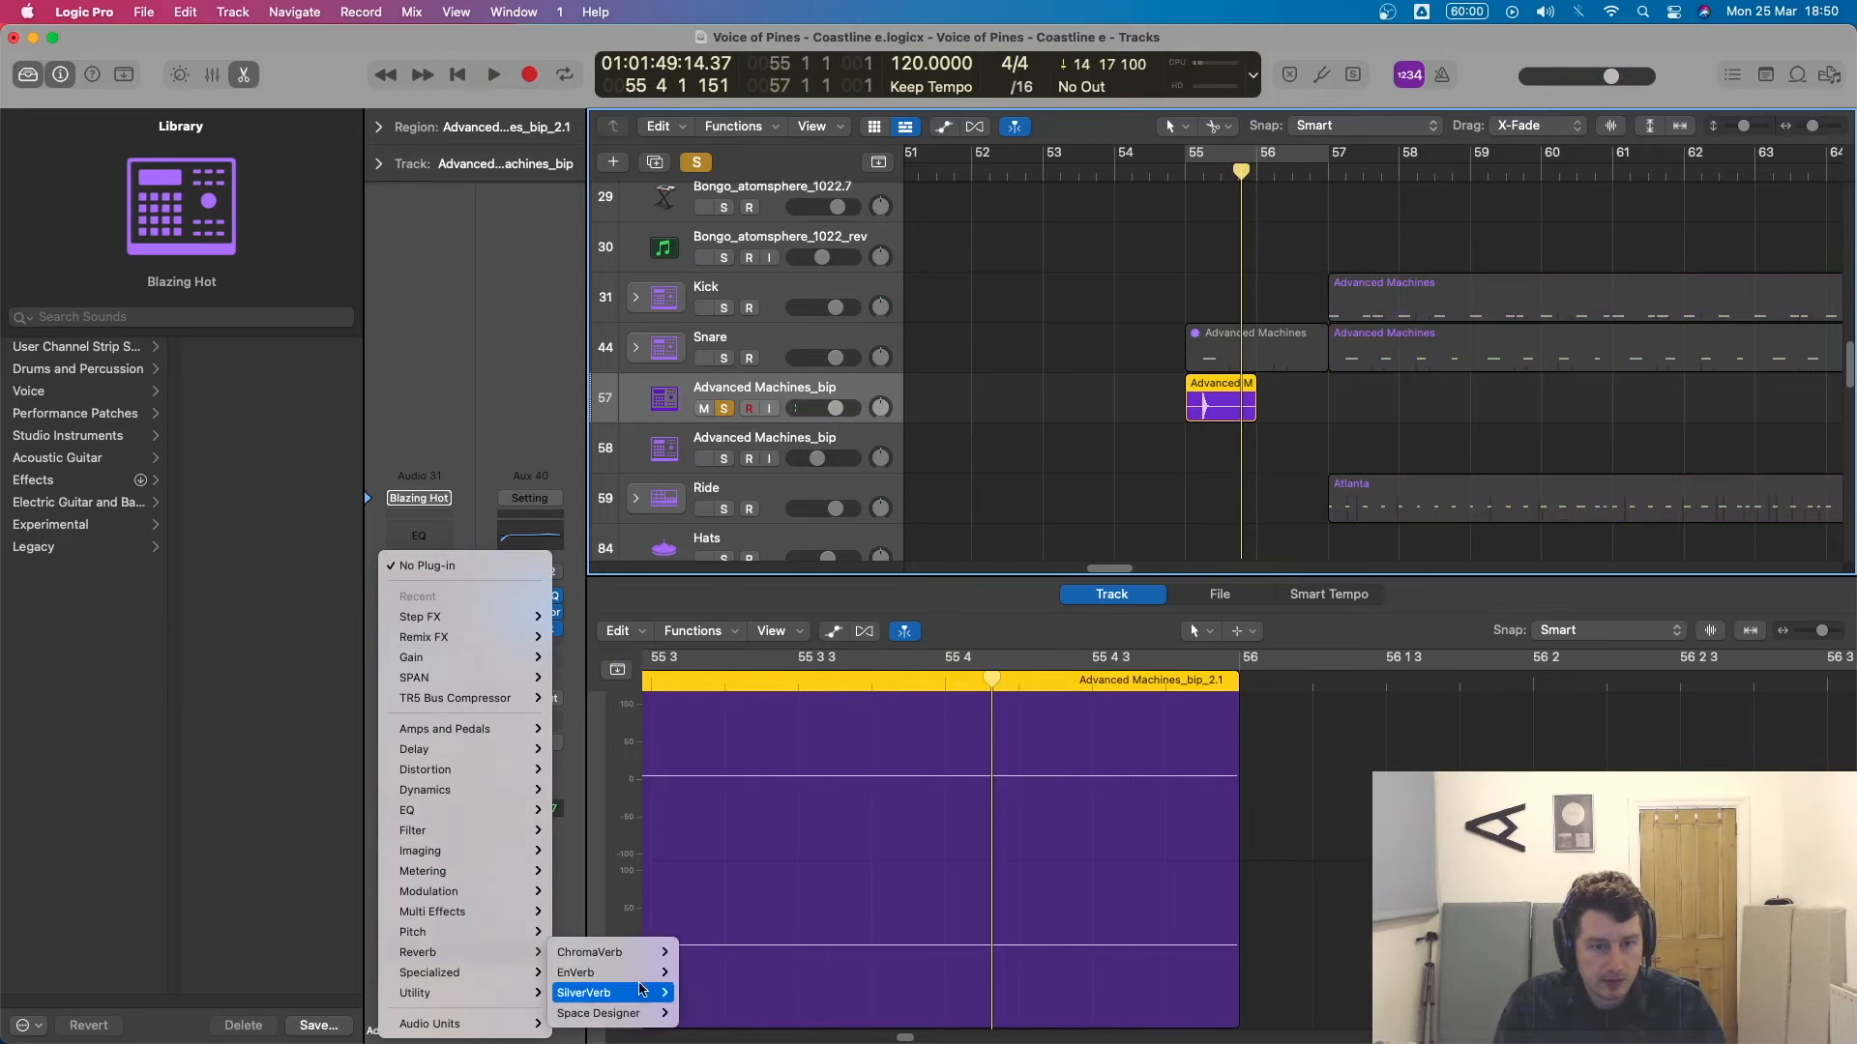
mouse_move(605, 1013)
click(692, 1008)
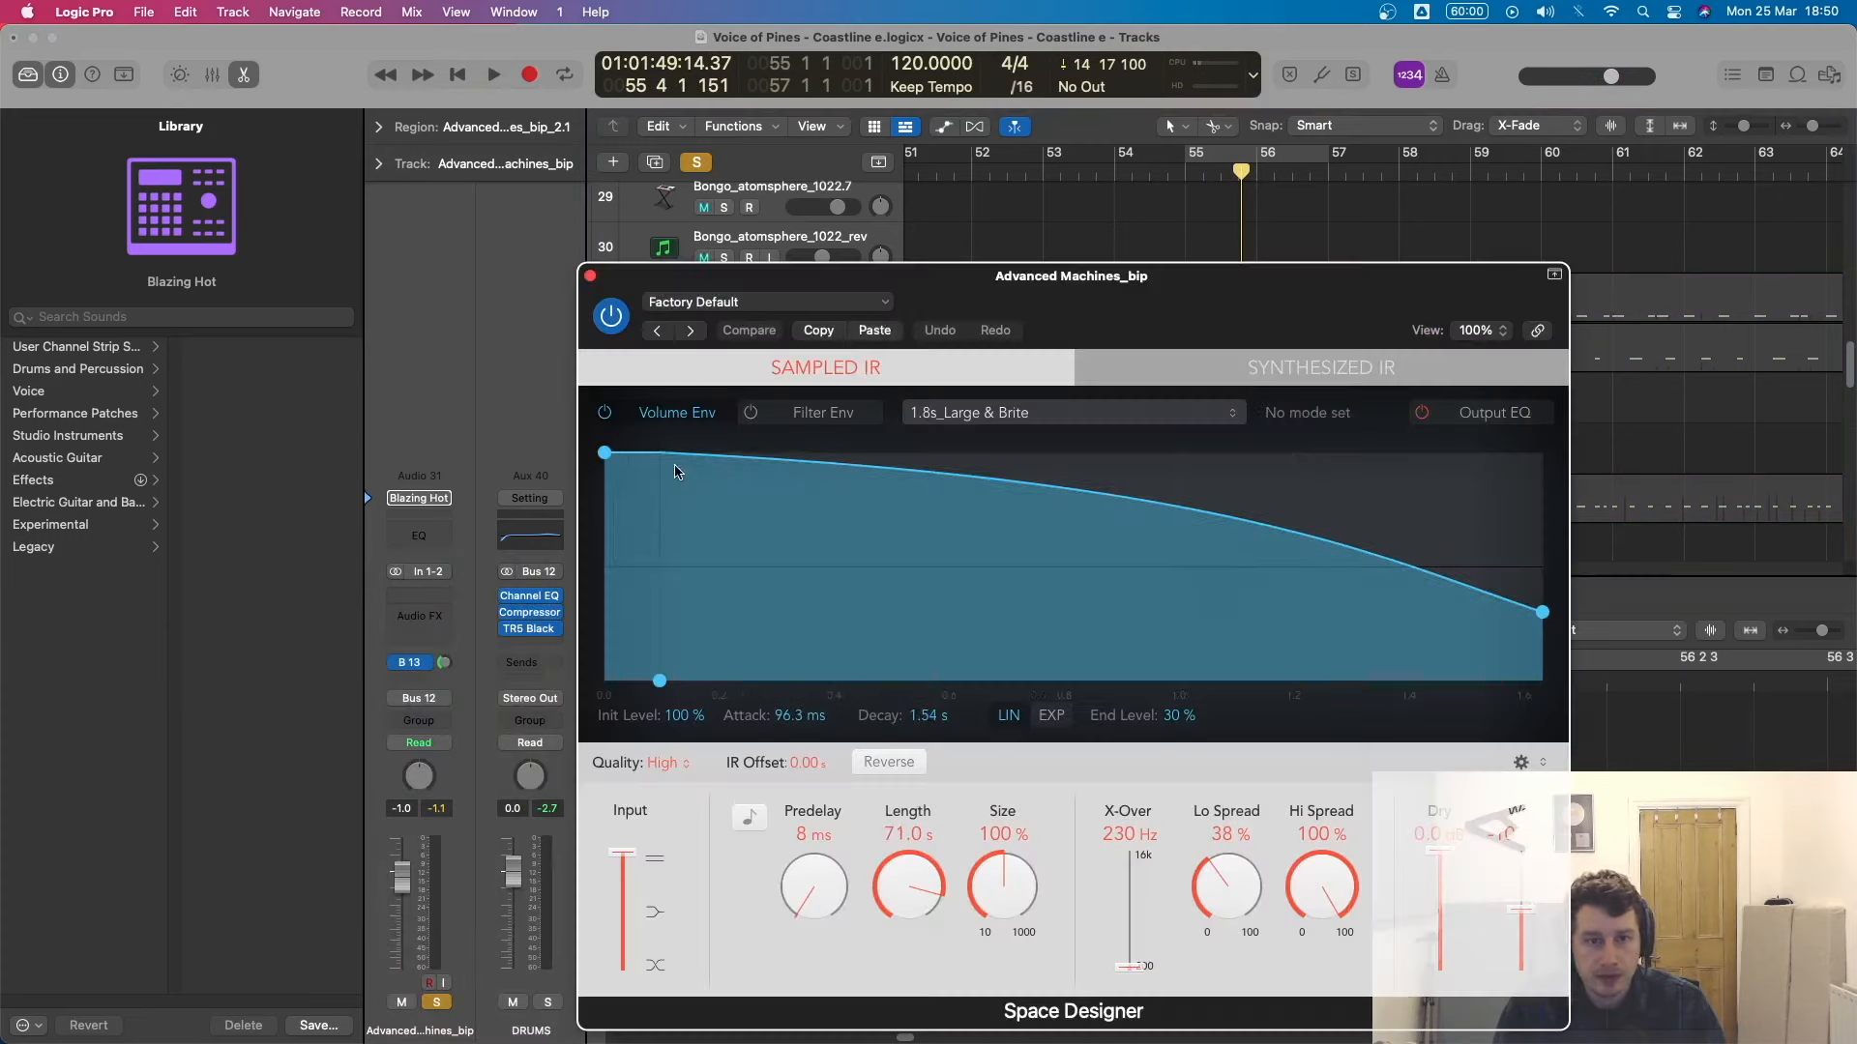
Mute Space Designer's dry signal and play the bounced snare with cycle on over bars 55 to 57.
drag(1447, 864, 1399, 1037)
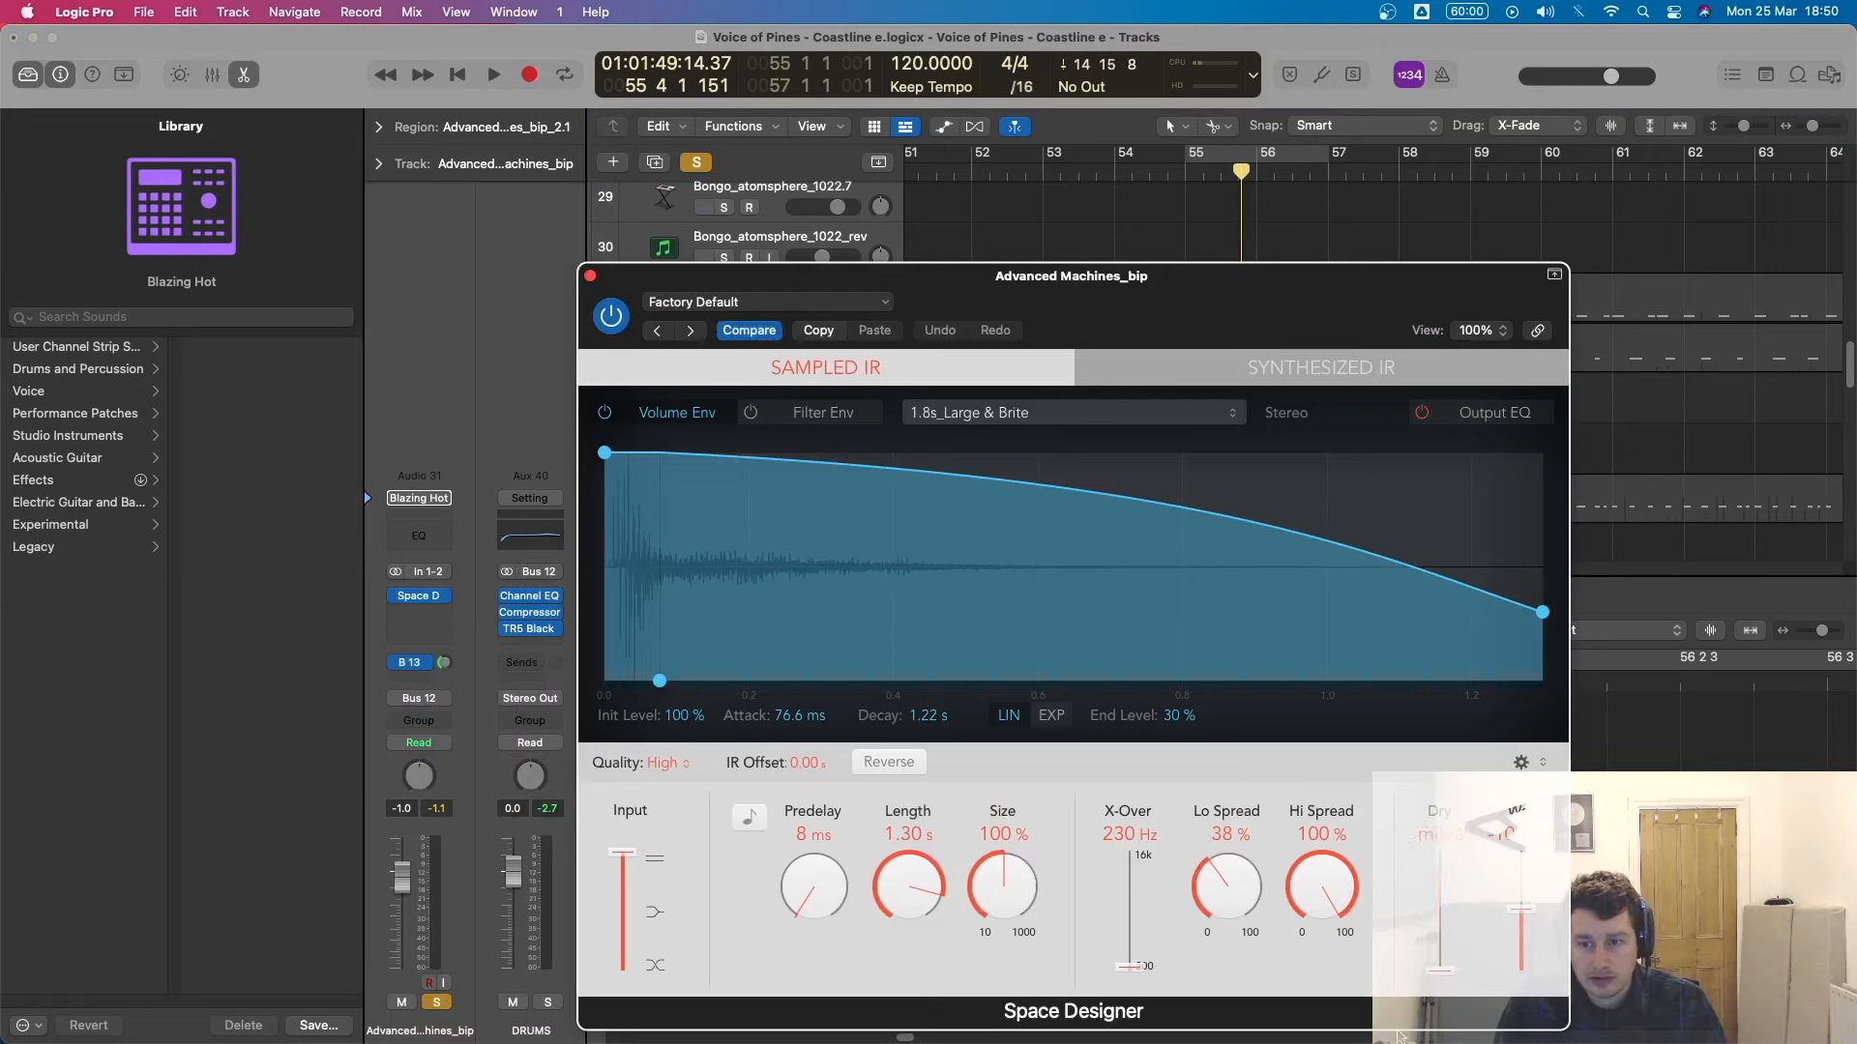
key(space)
key(c)
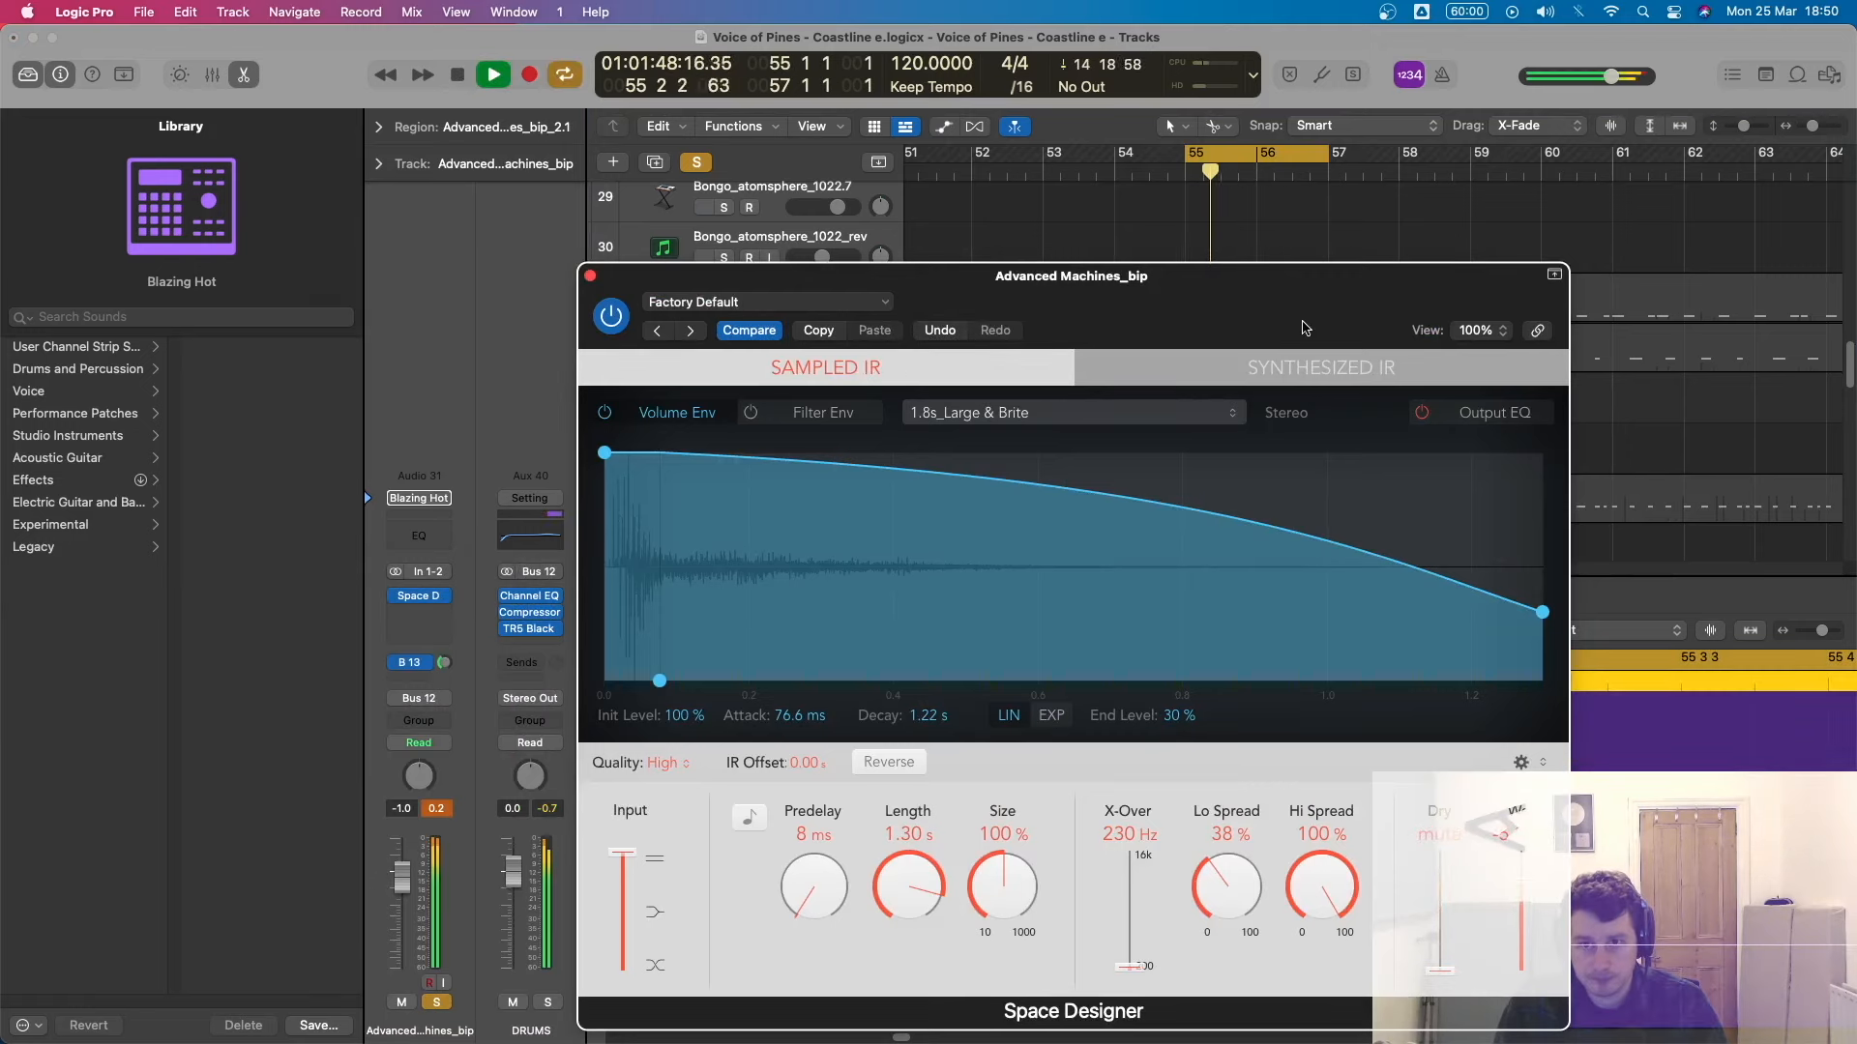
Load the 06.6s Botta Church preset from the large halls in Space Designer, audition it, and close the plug-in.
click(1012, 412)
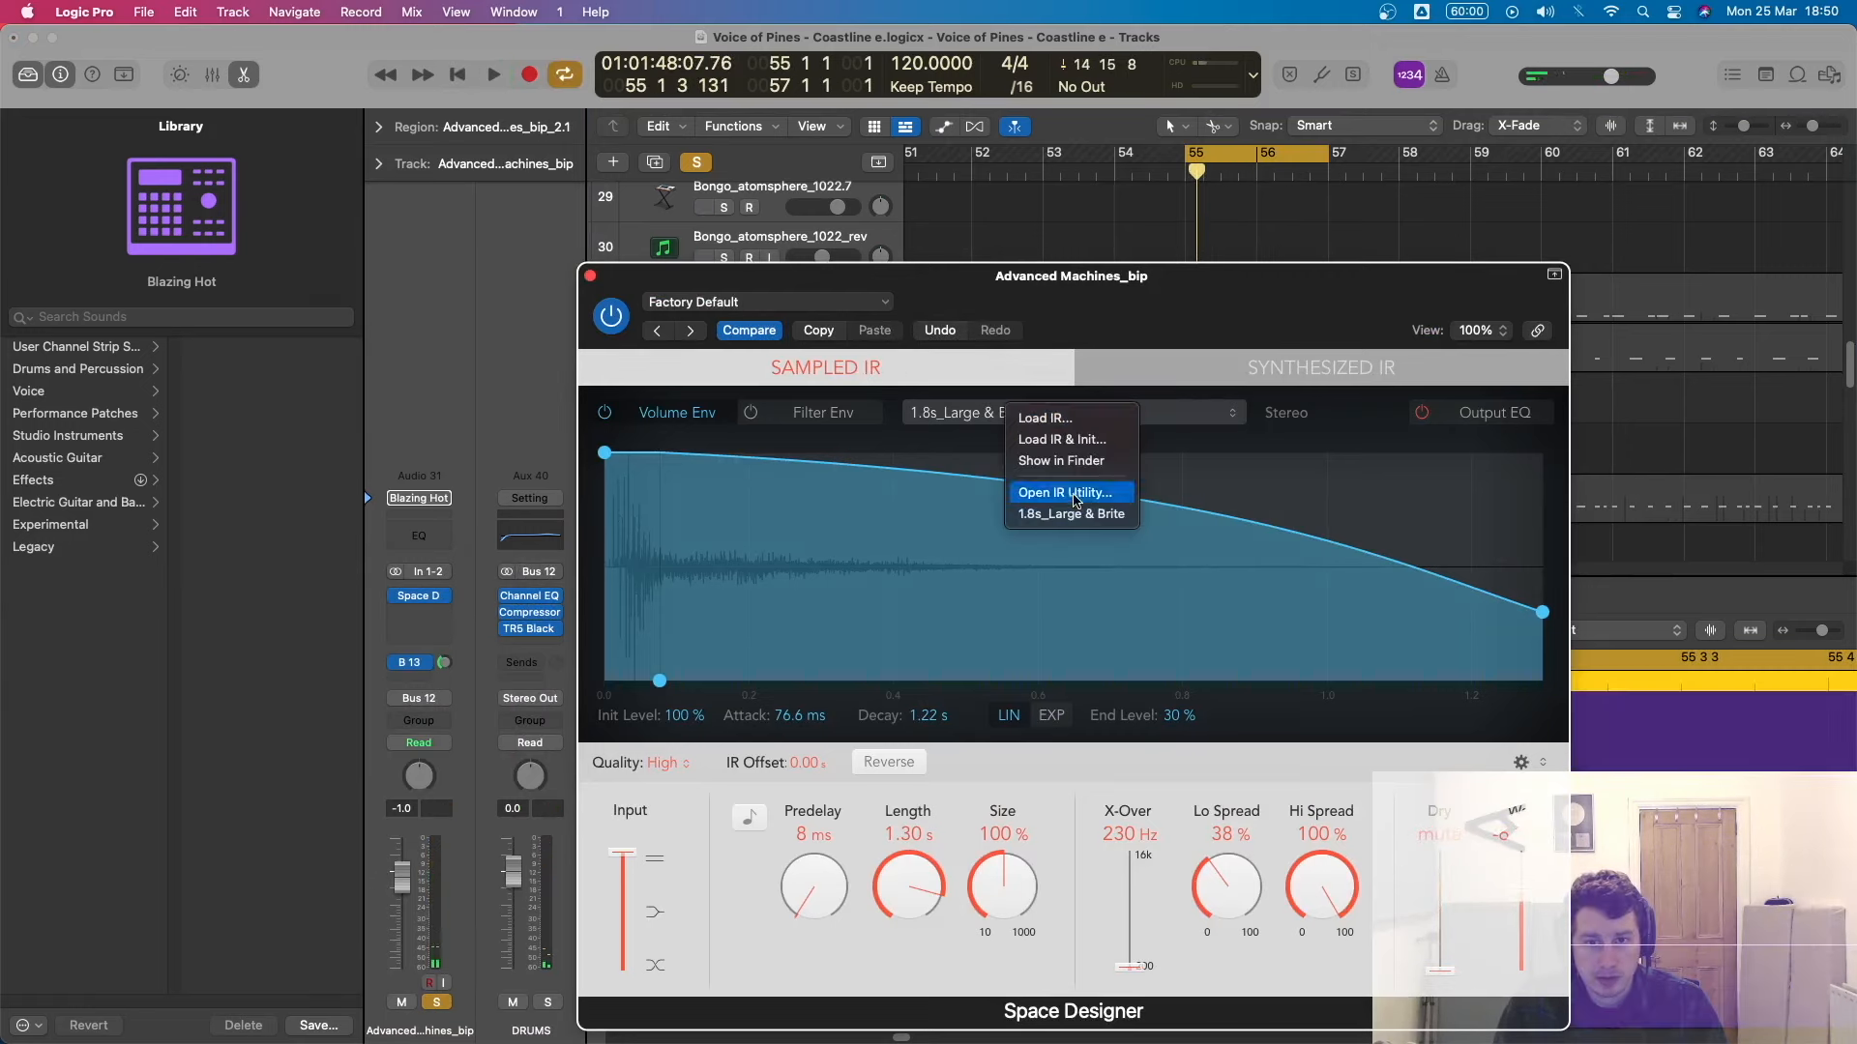
click(851, 301)
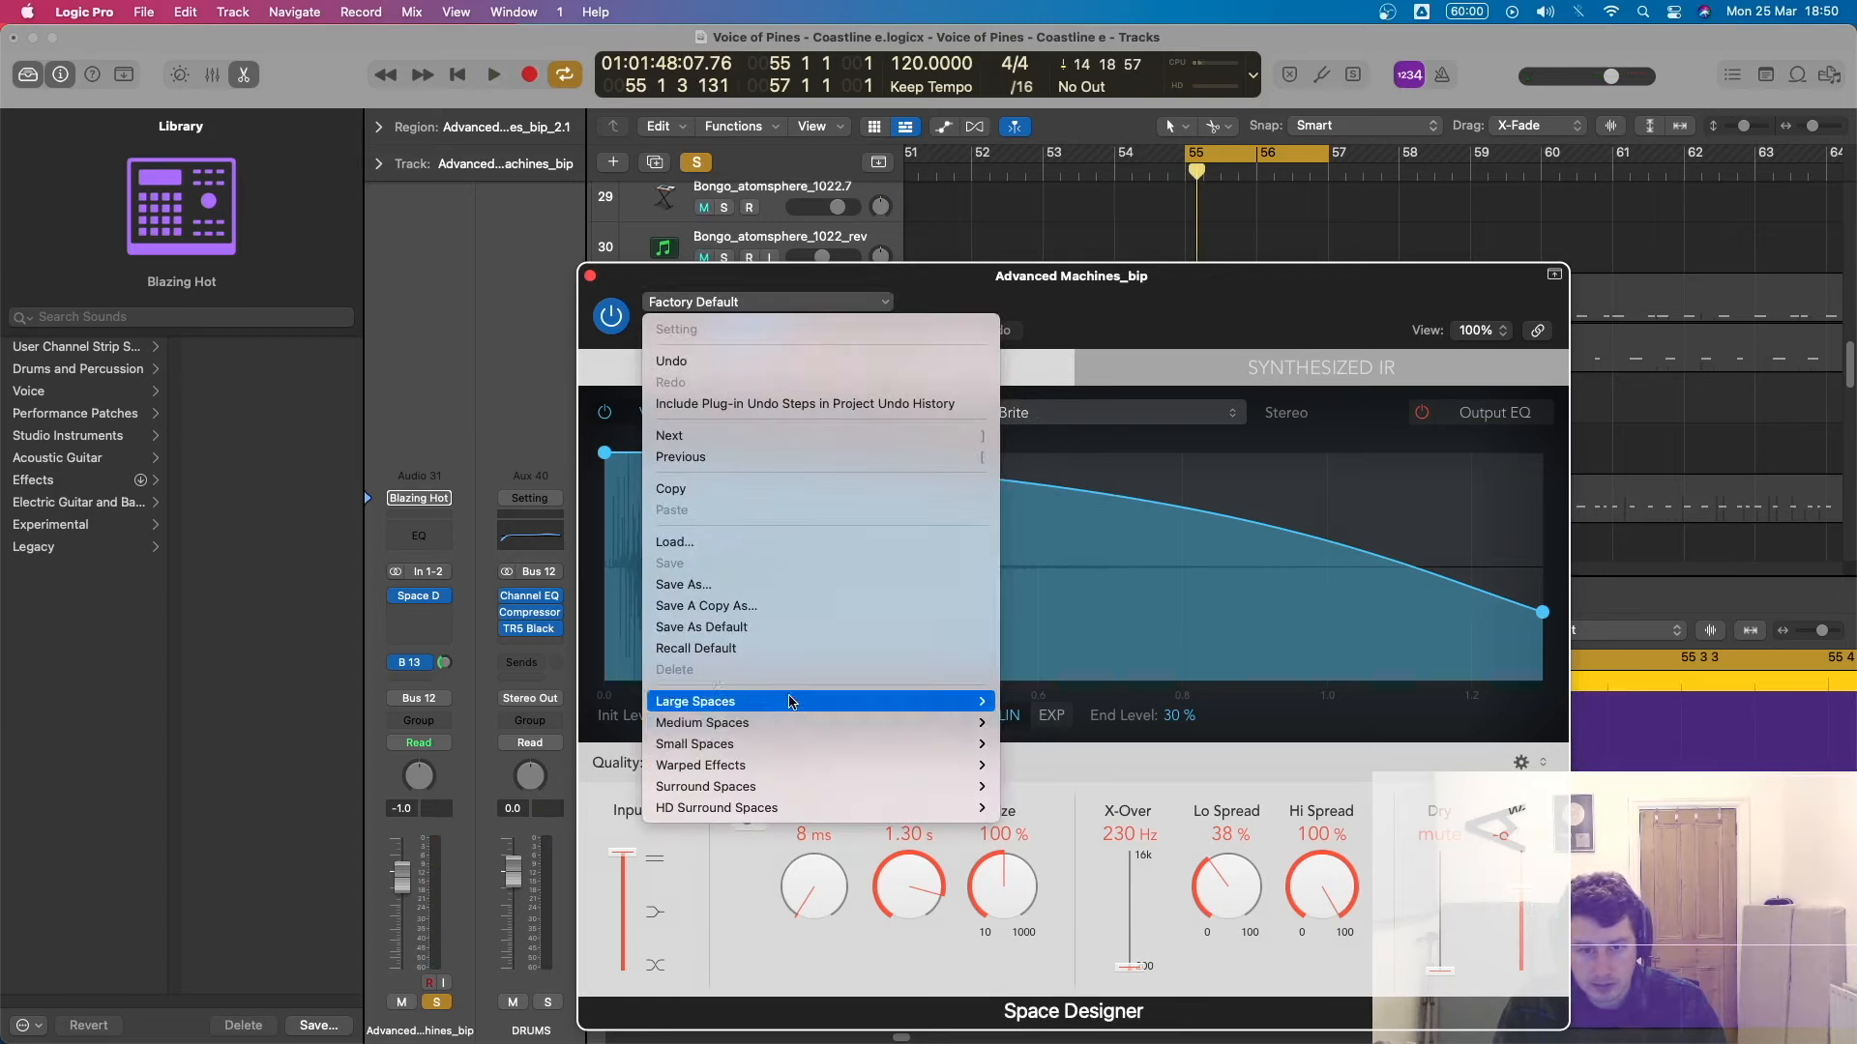
mouse_move(716, 703)
mouse_move(1047, 738)
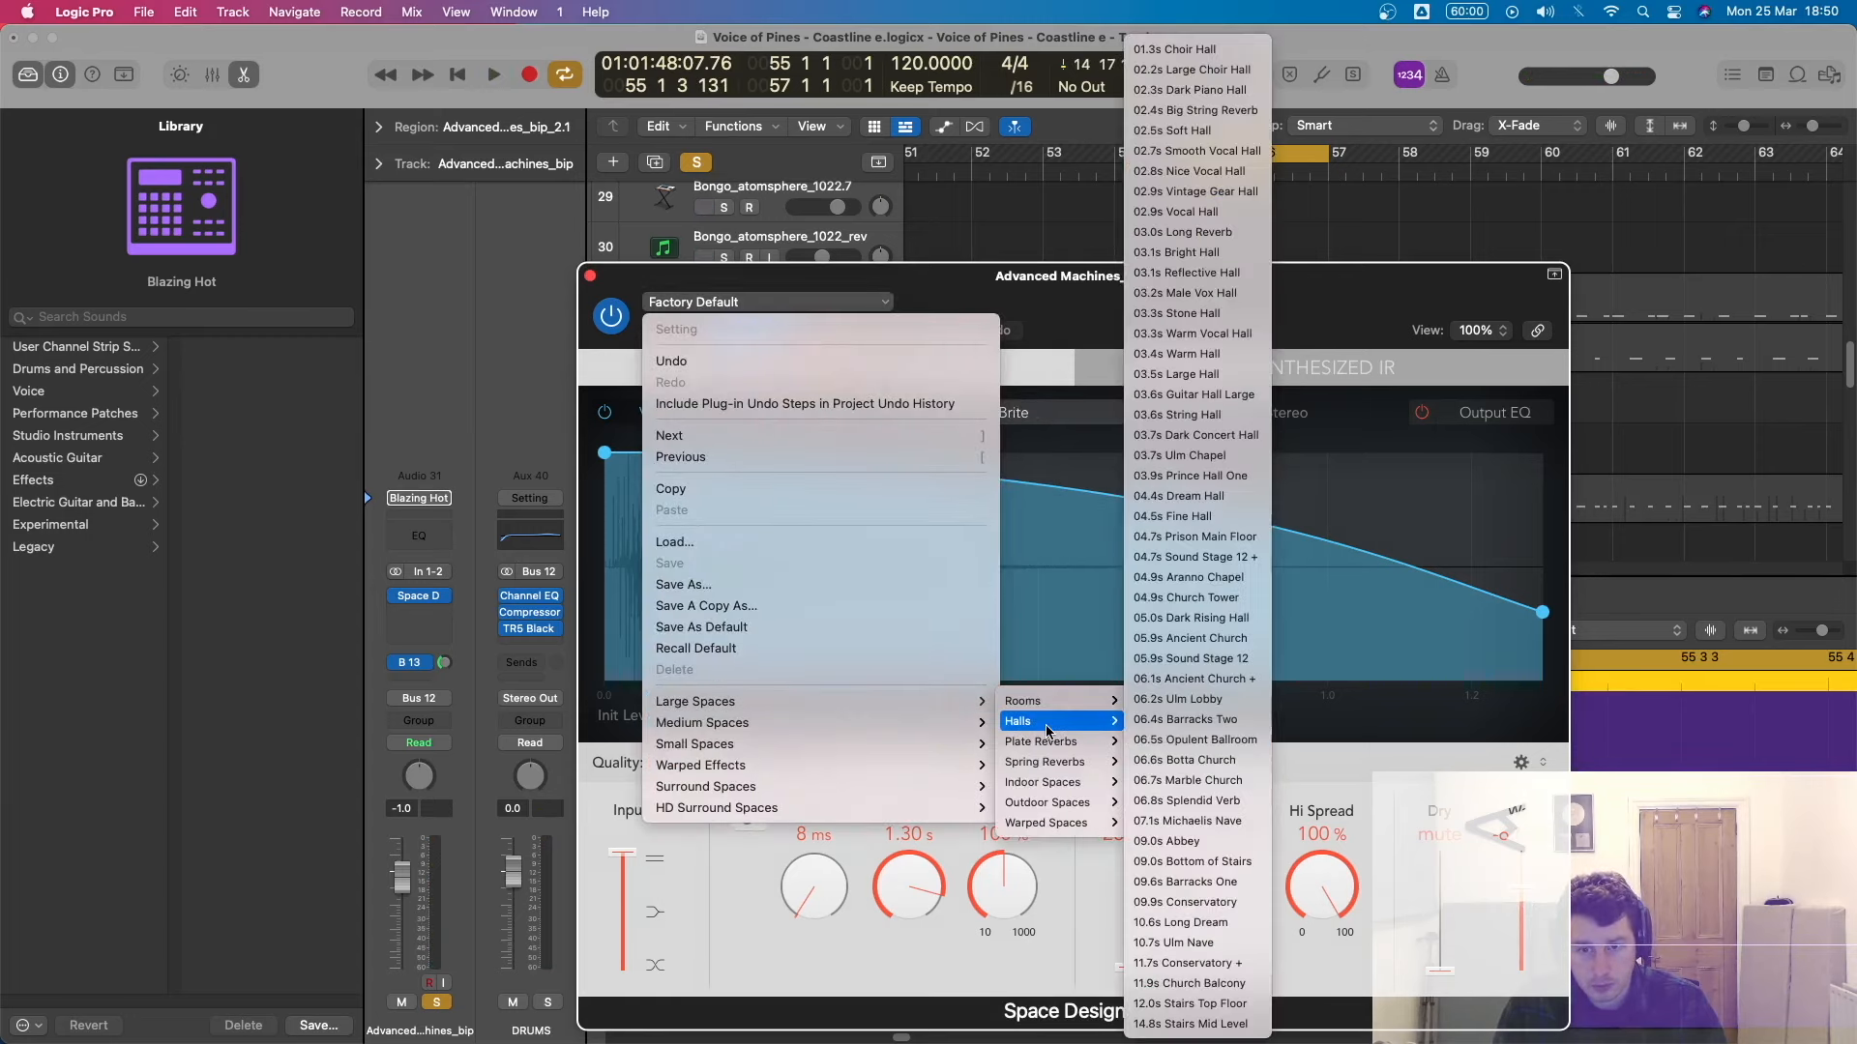
click(1187, 760)
key(space)
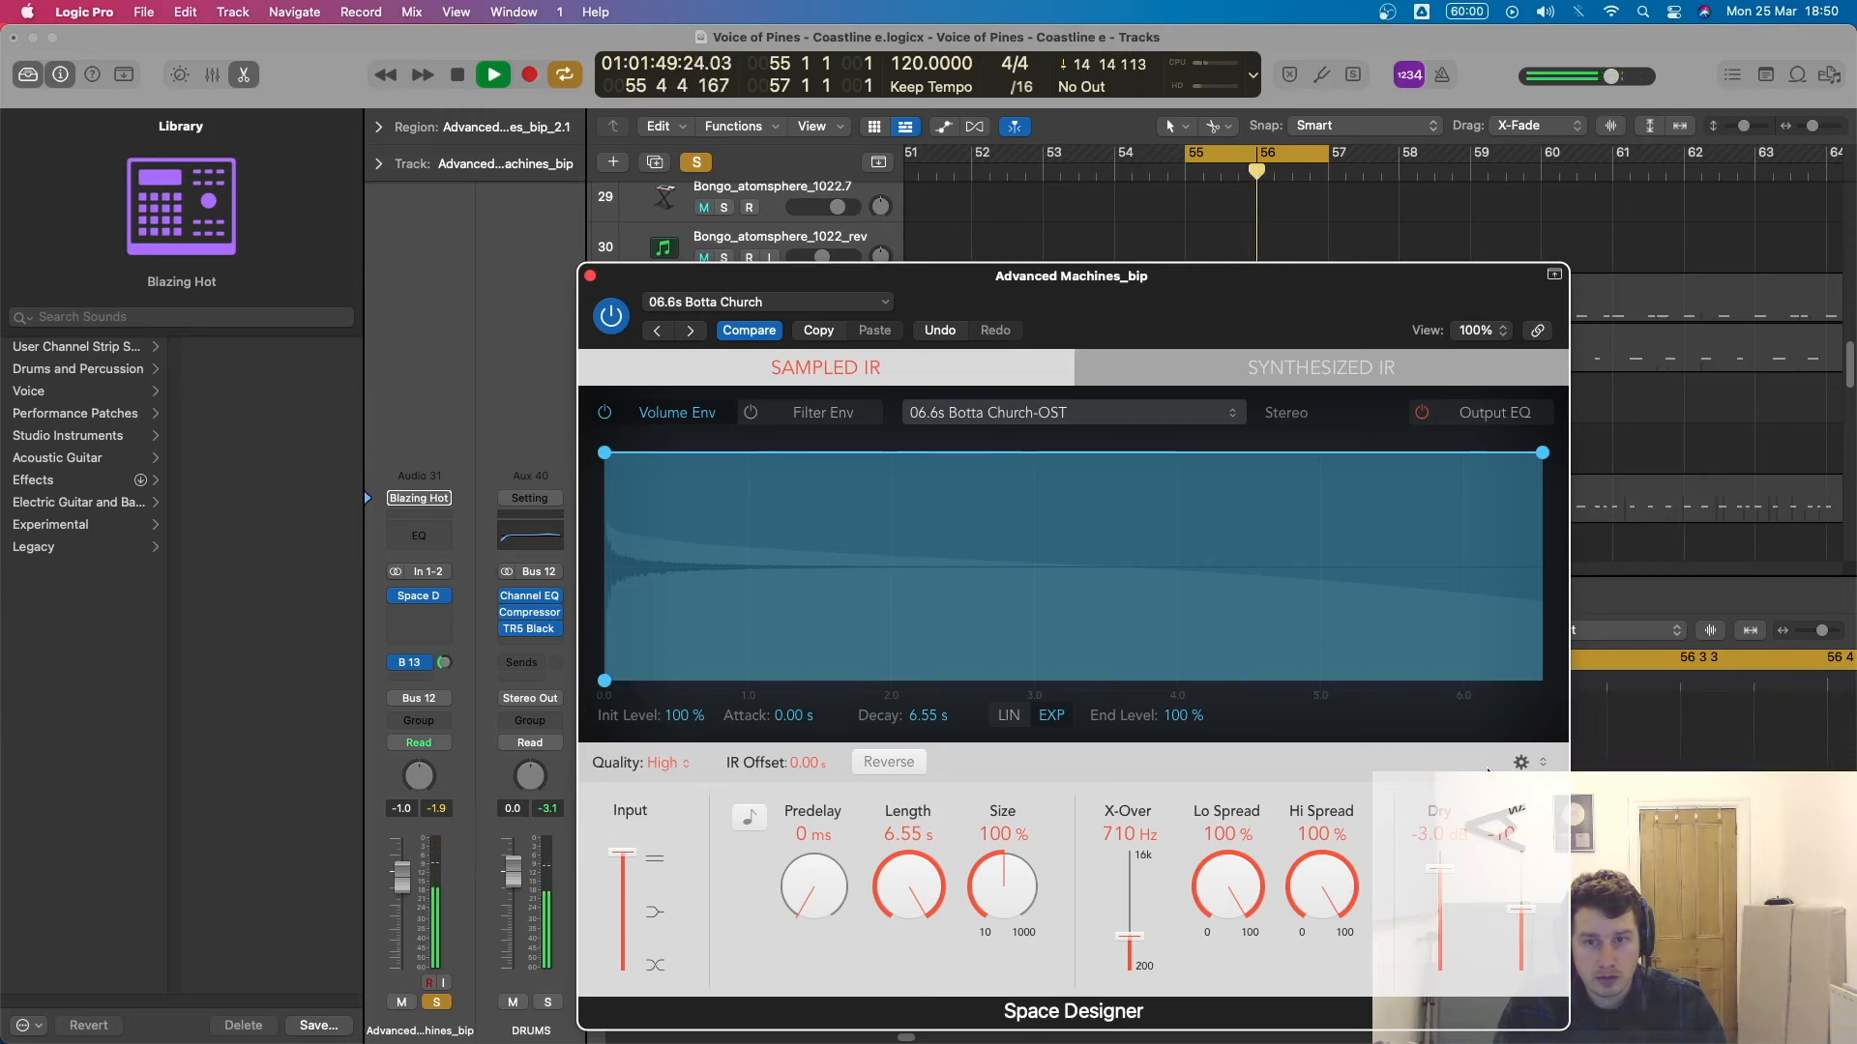
key(space)
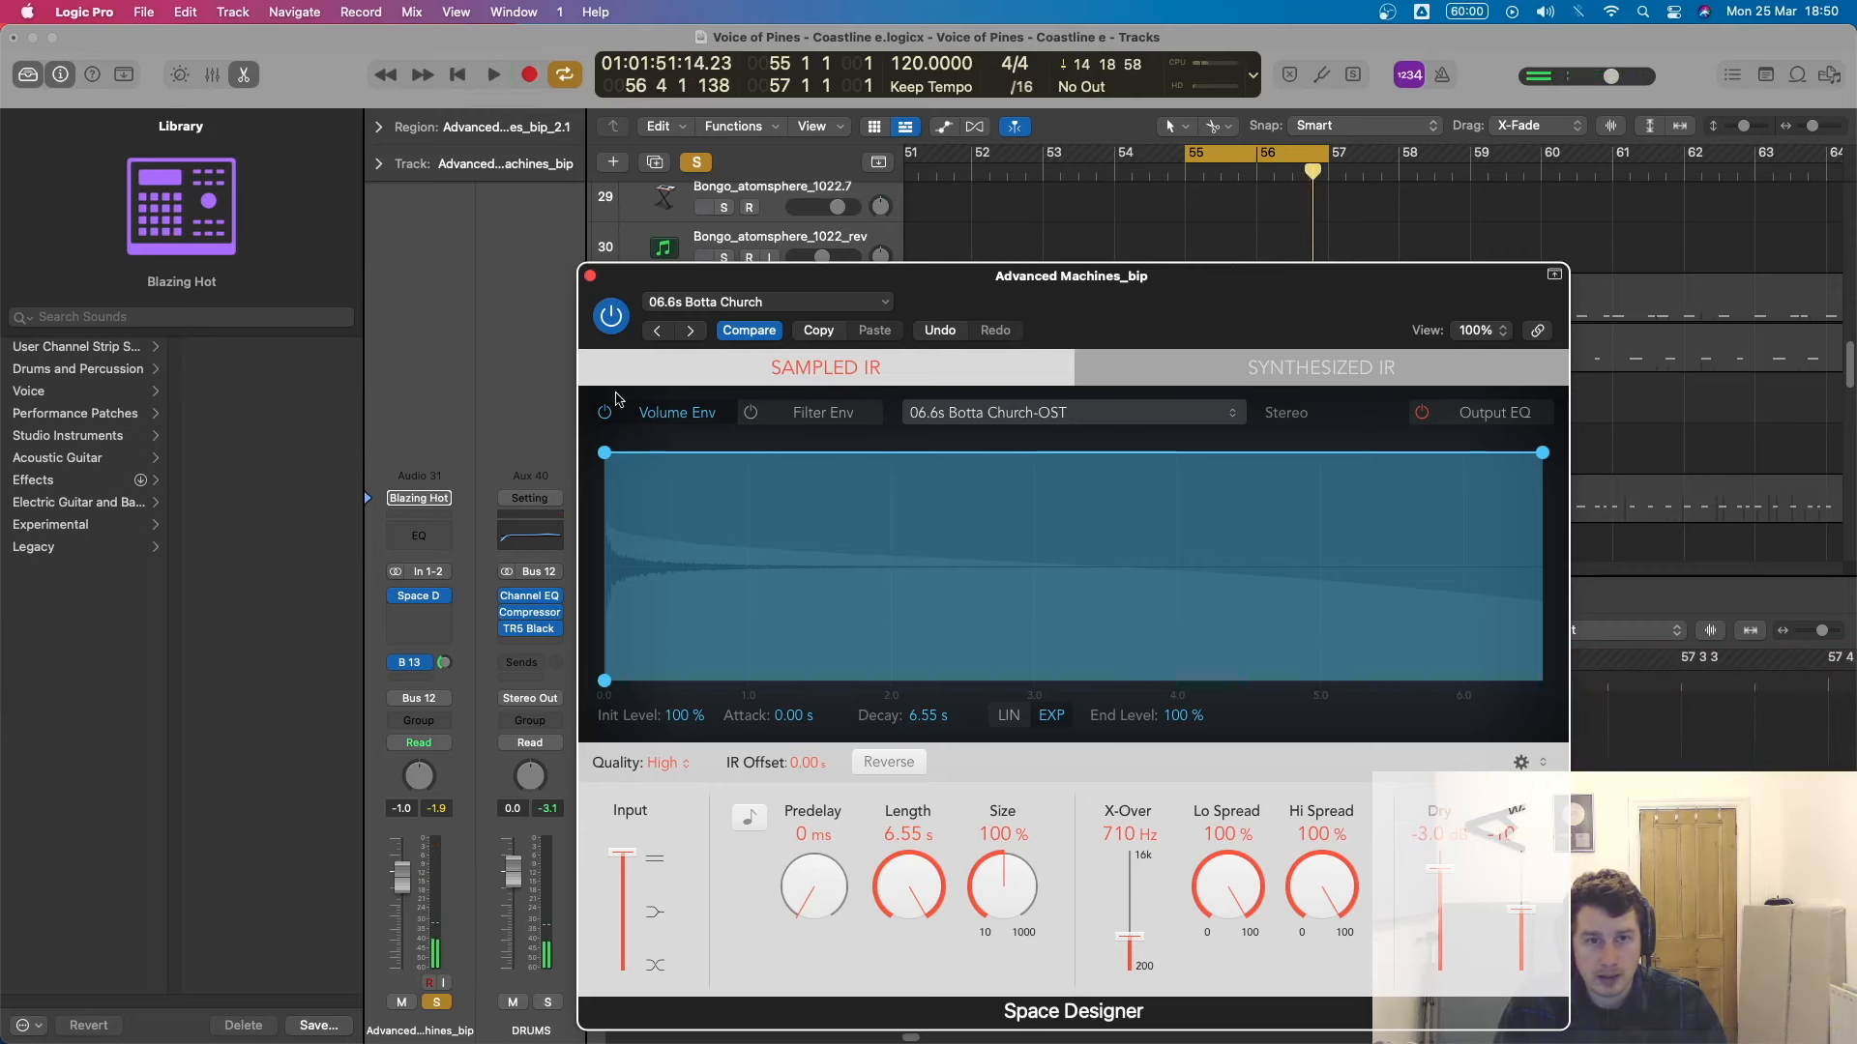
click(589, 278)
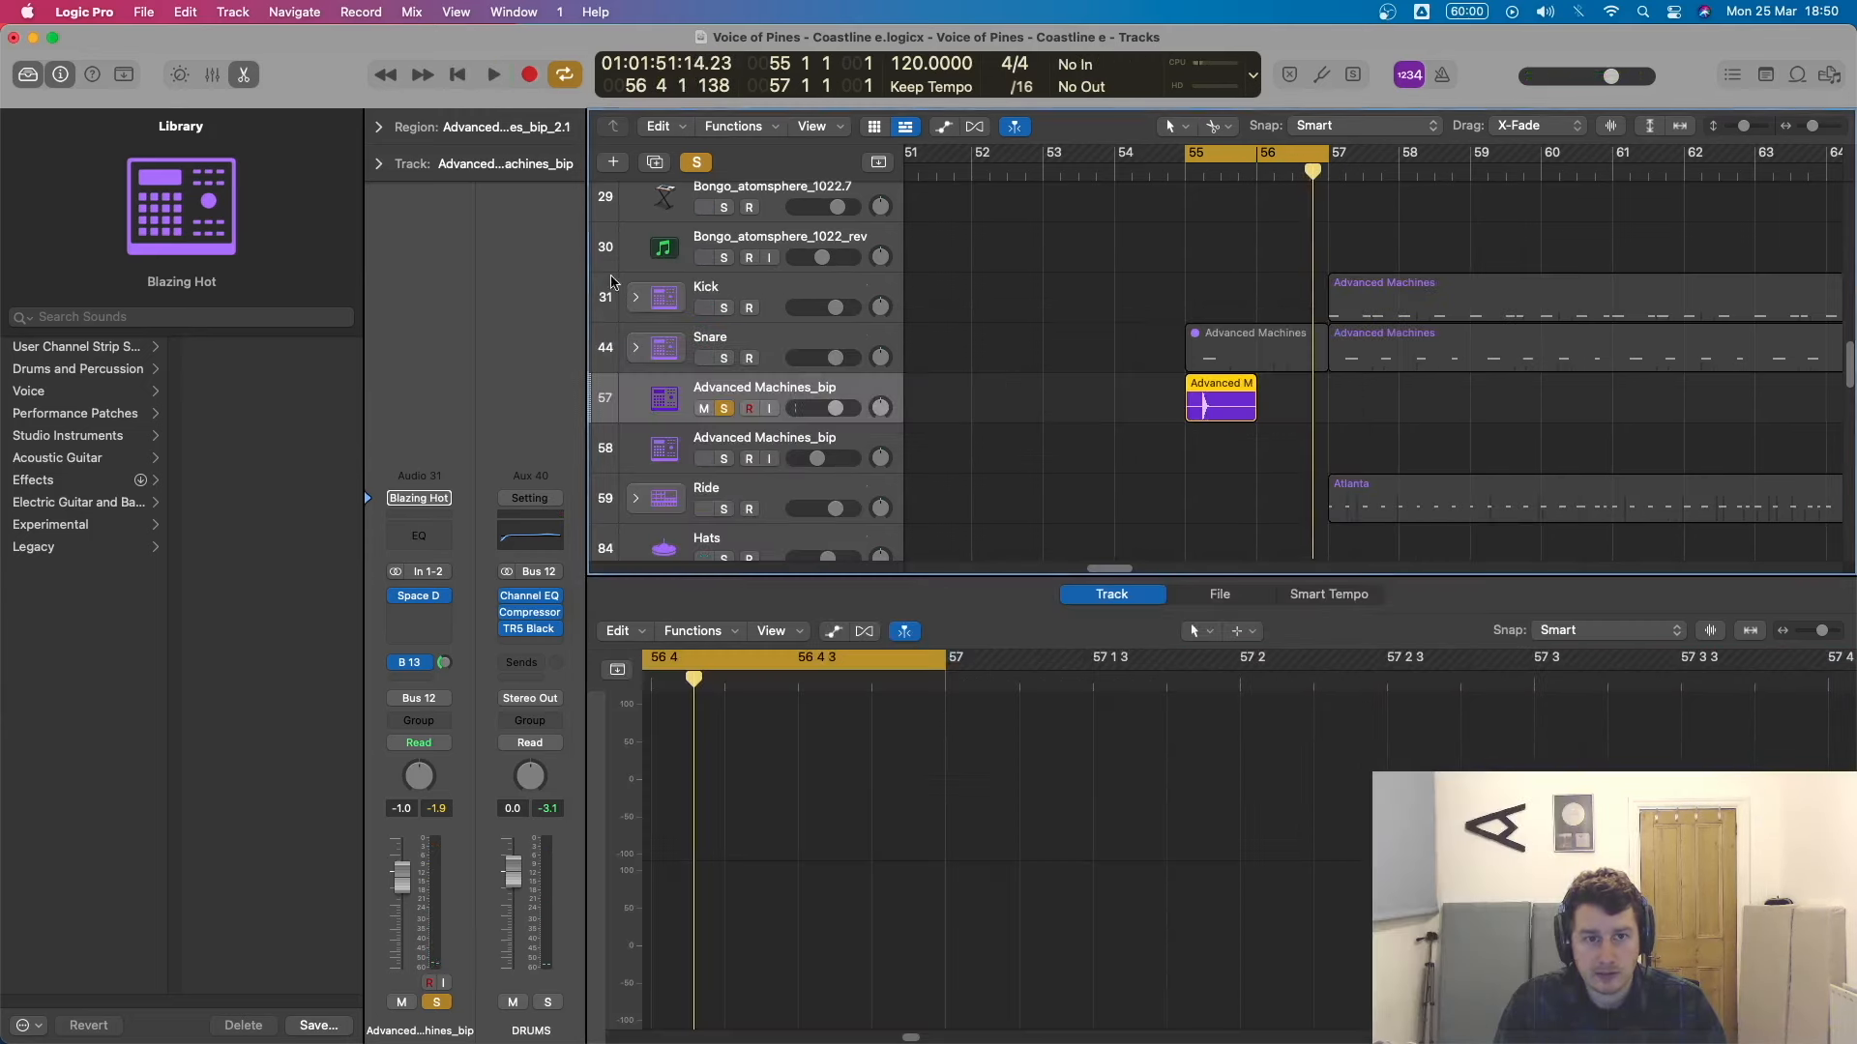
Turn cycle off, mute Space Designer's dry signal, and audition the reverb-only snare from bar 55.
key(c)
click(999, 480)
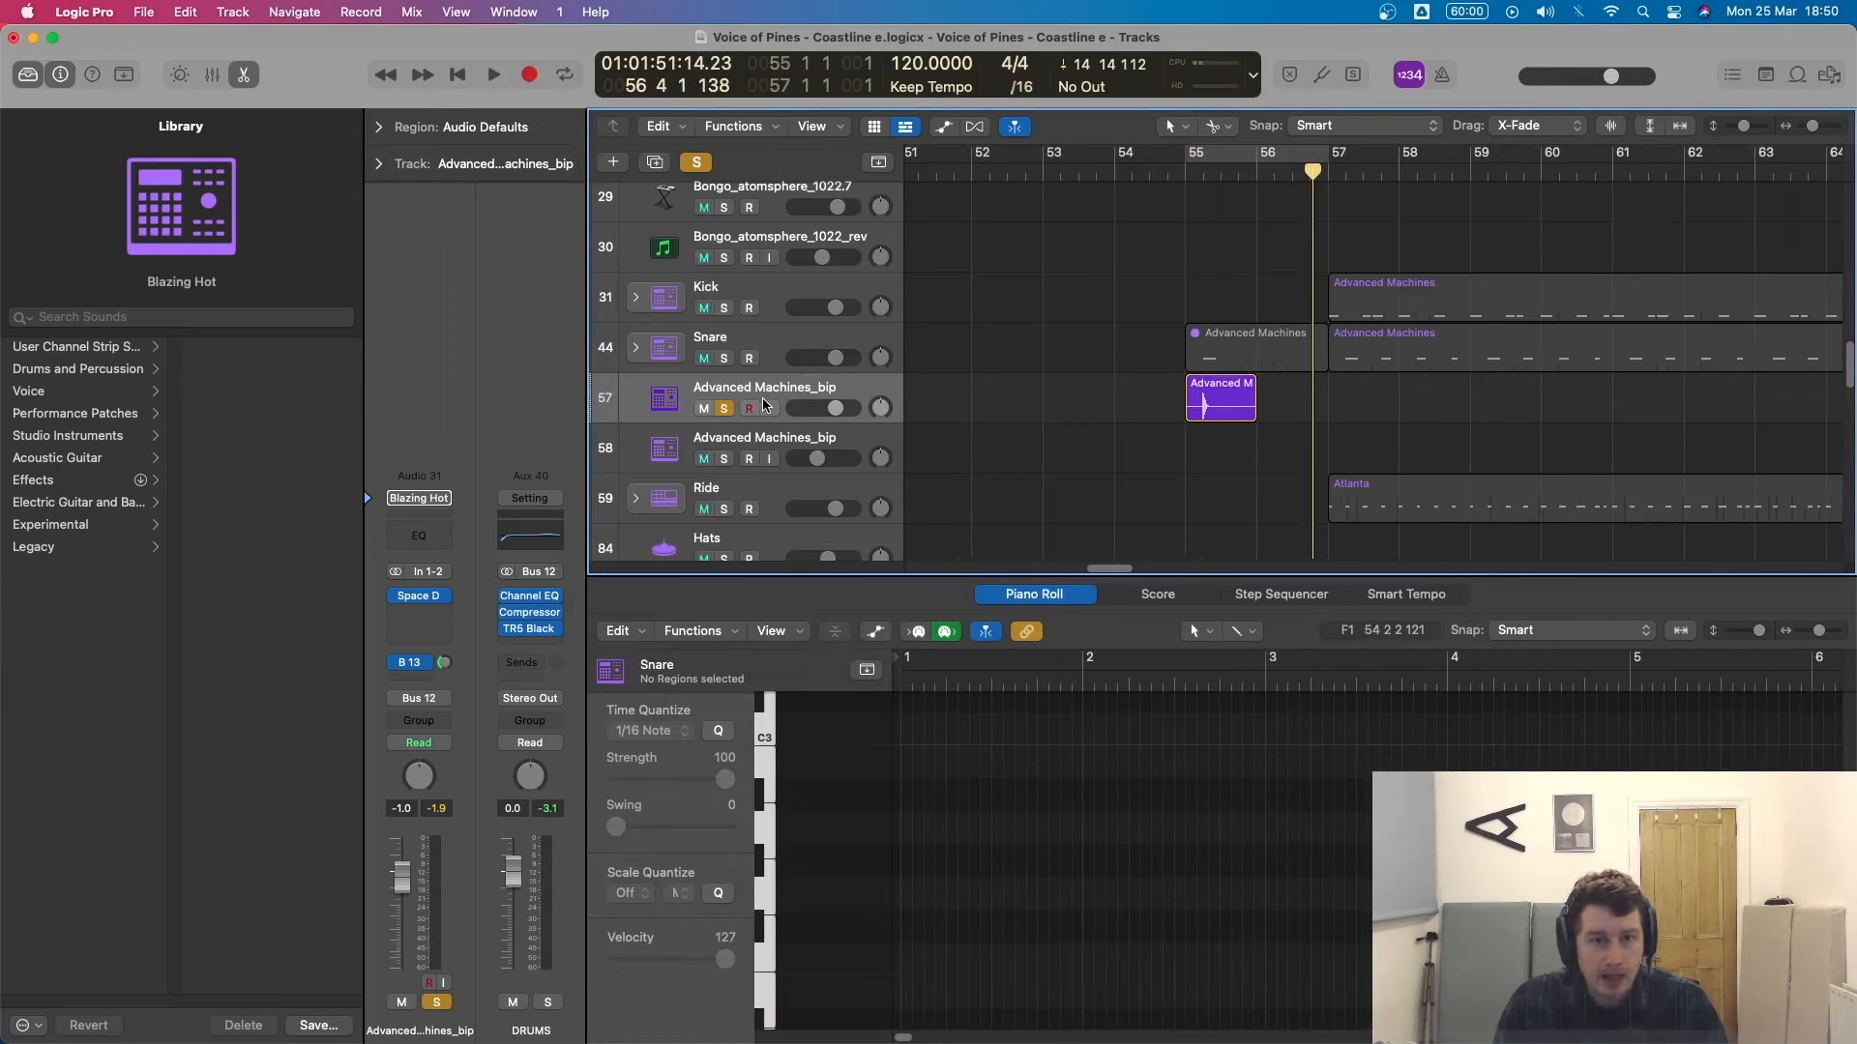
click(422, 597)
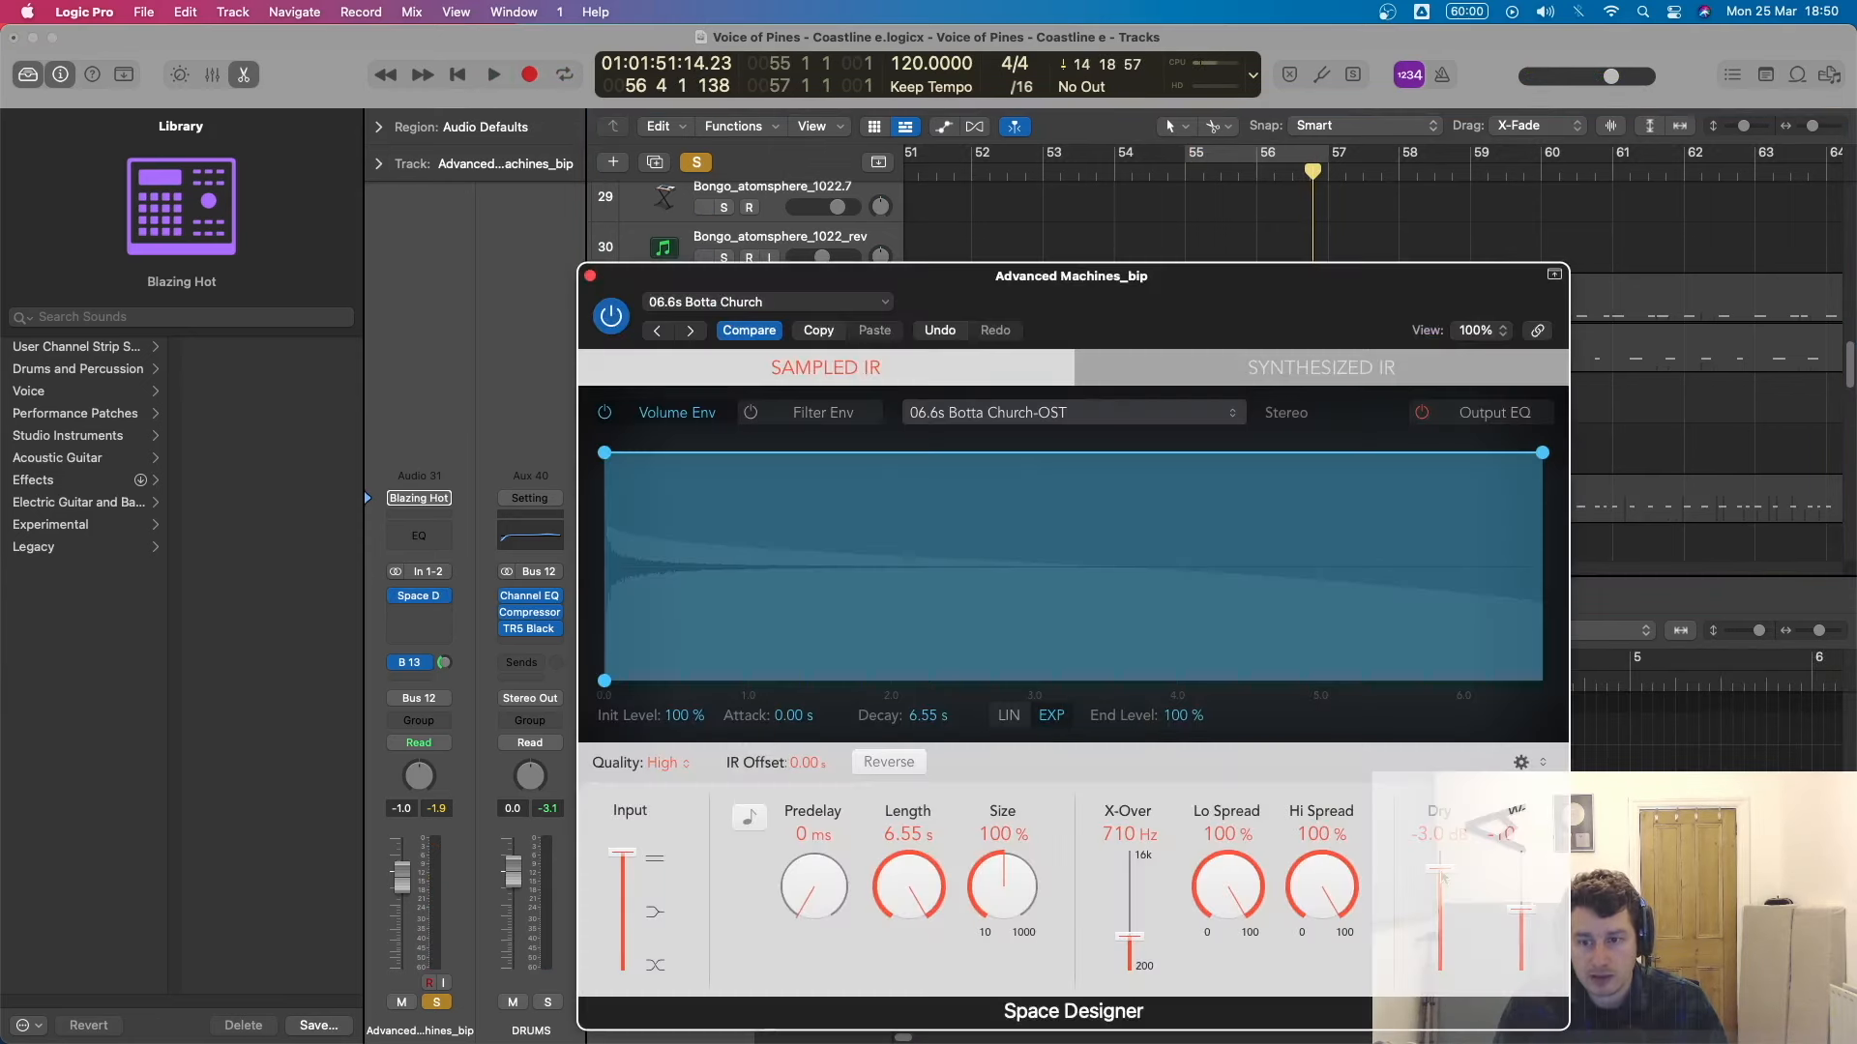
key(space)
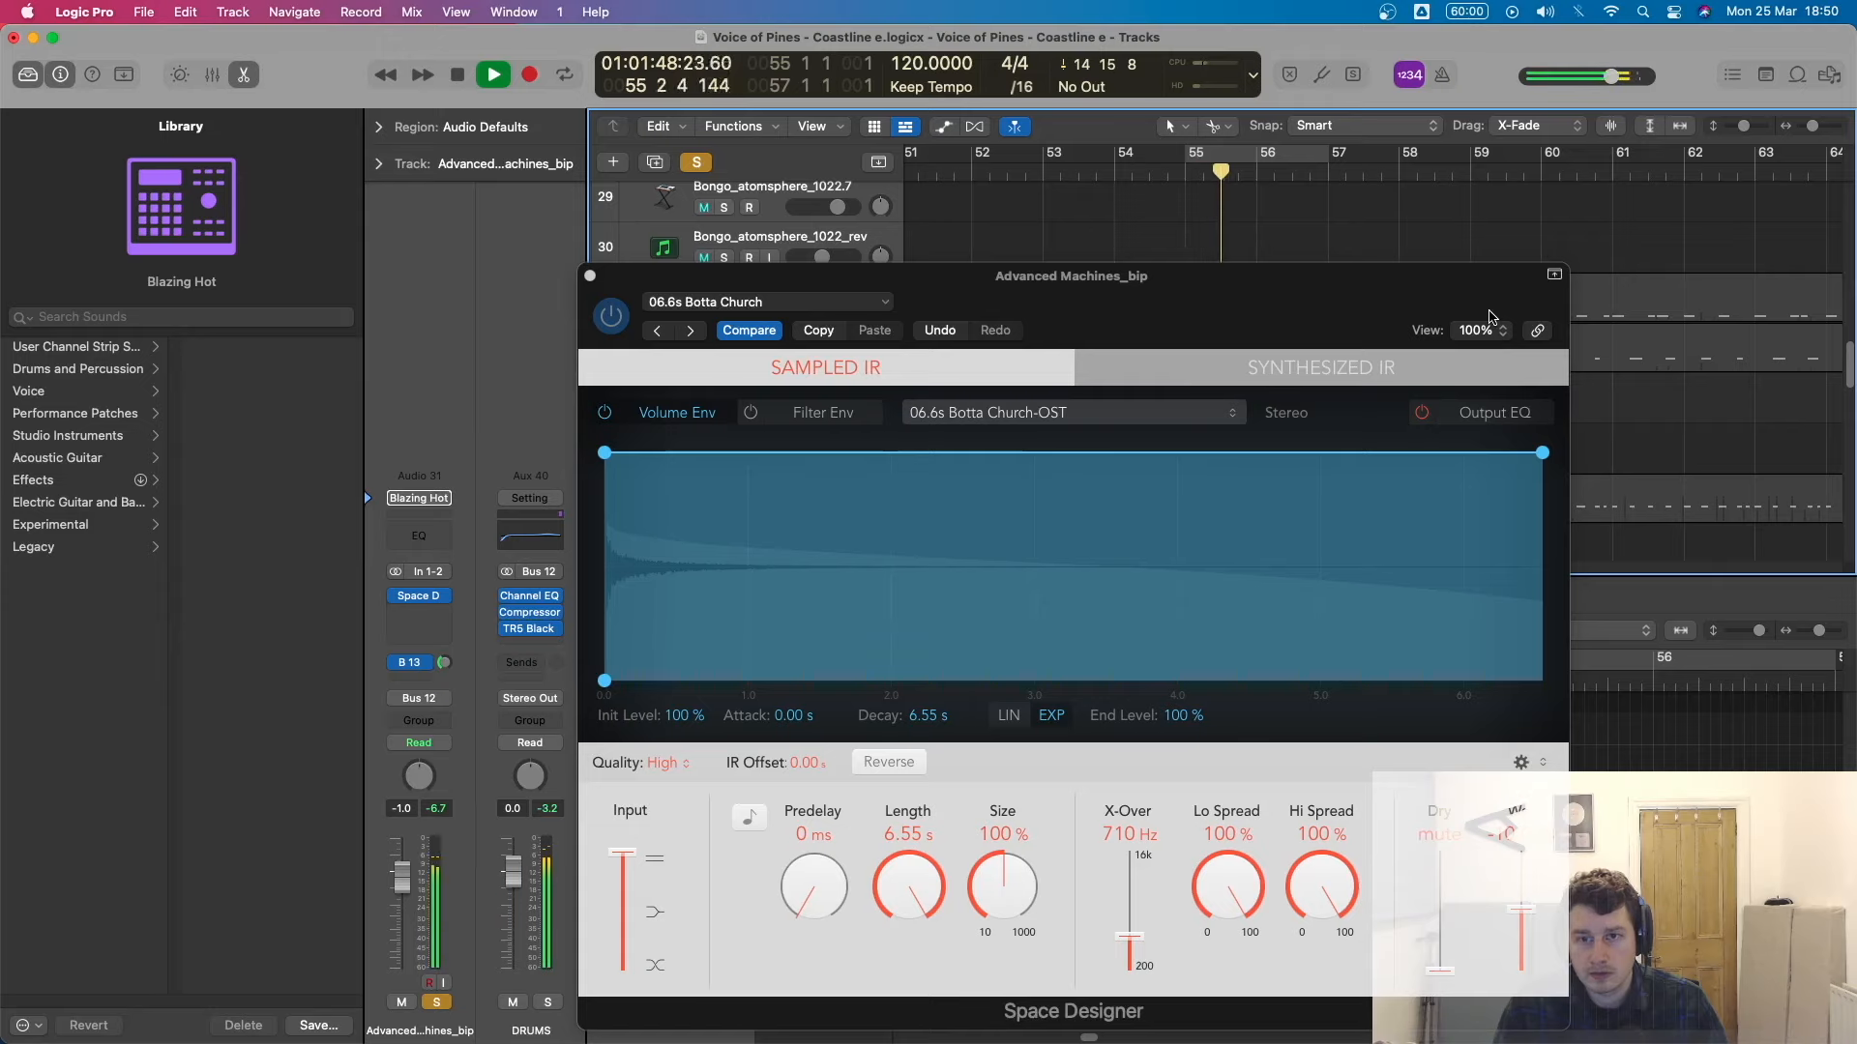
key(space)
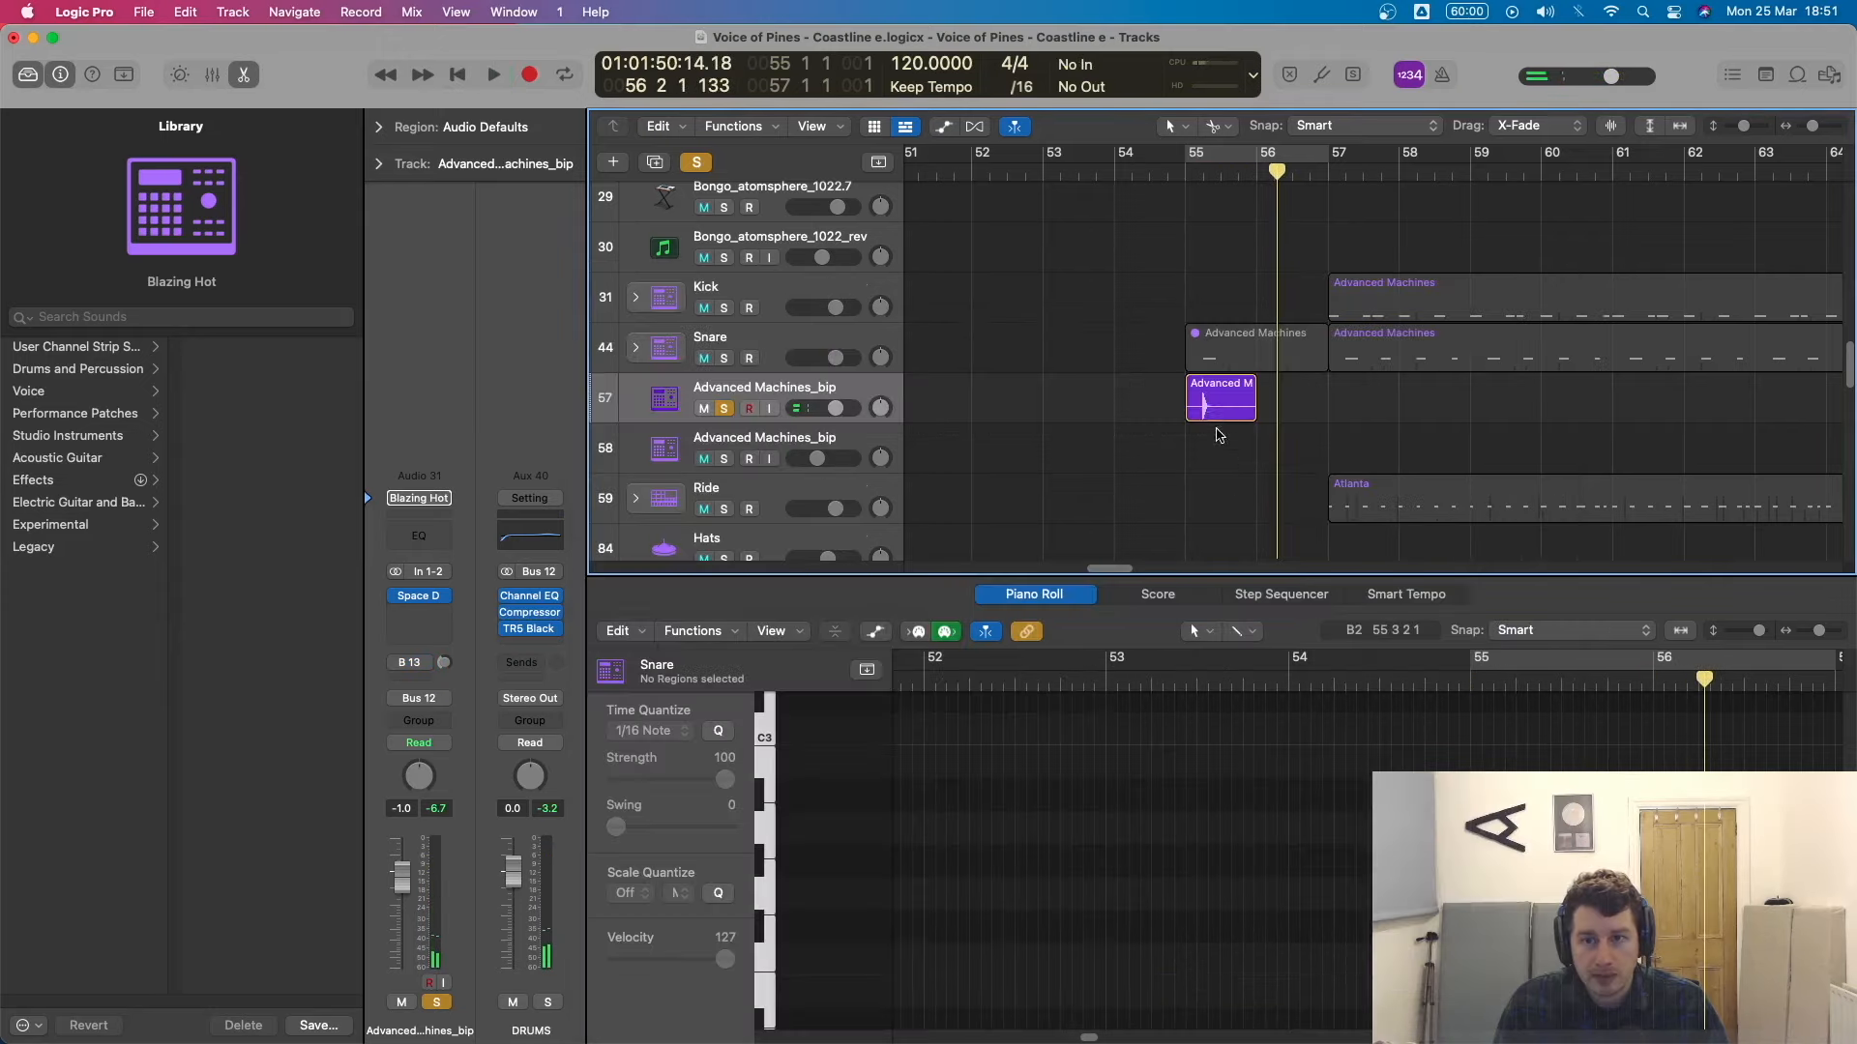
Bounce the snare region with its Space Designer reverb in place.
right_click(1224, 393)
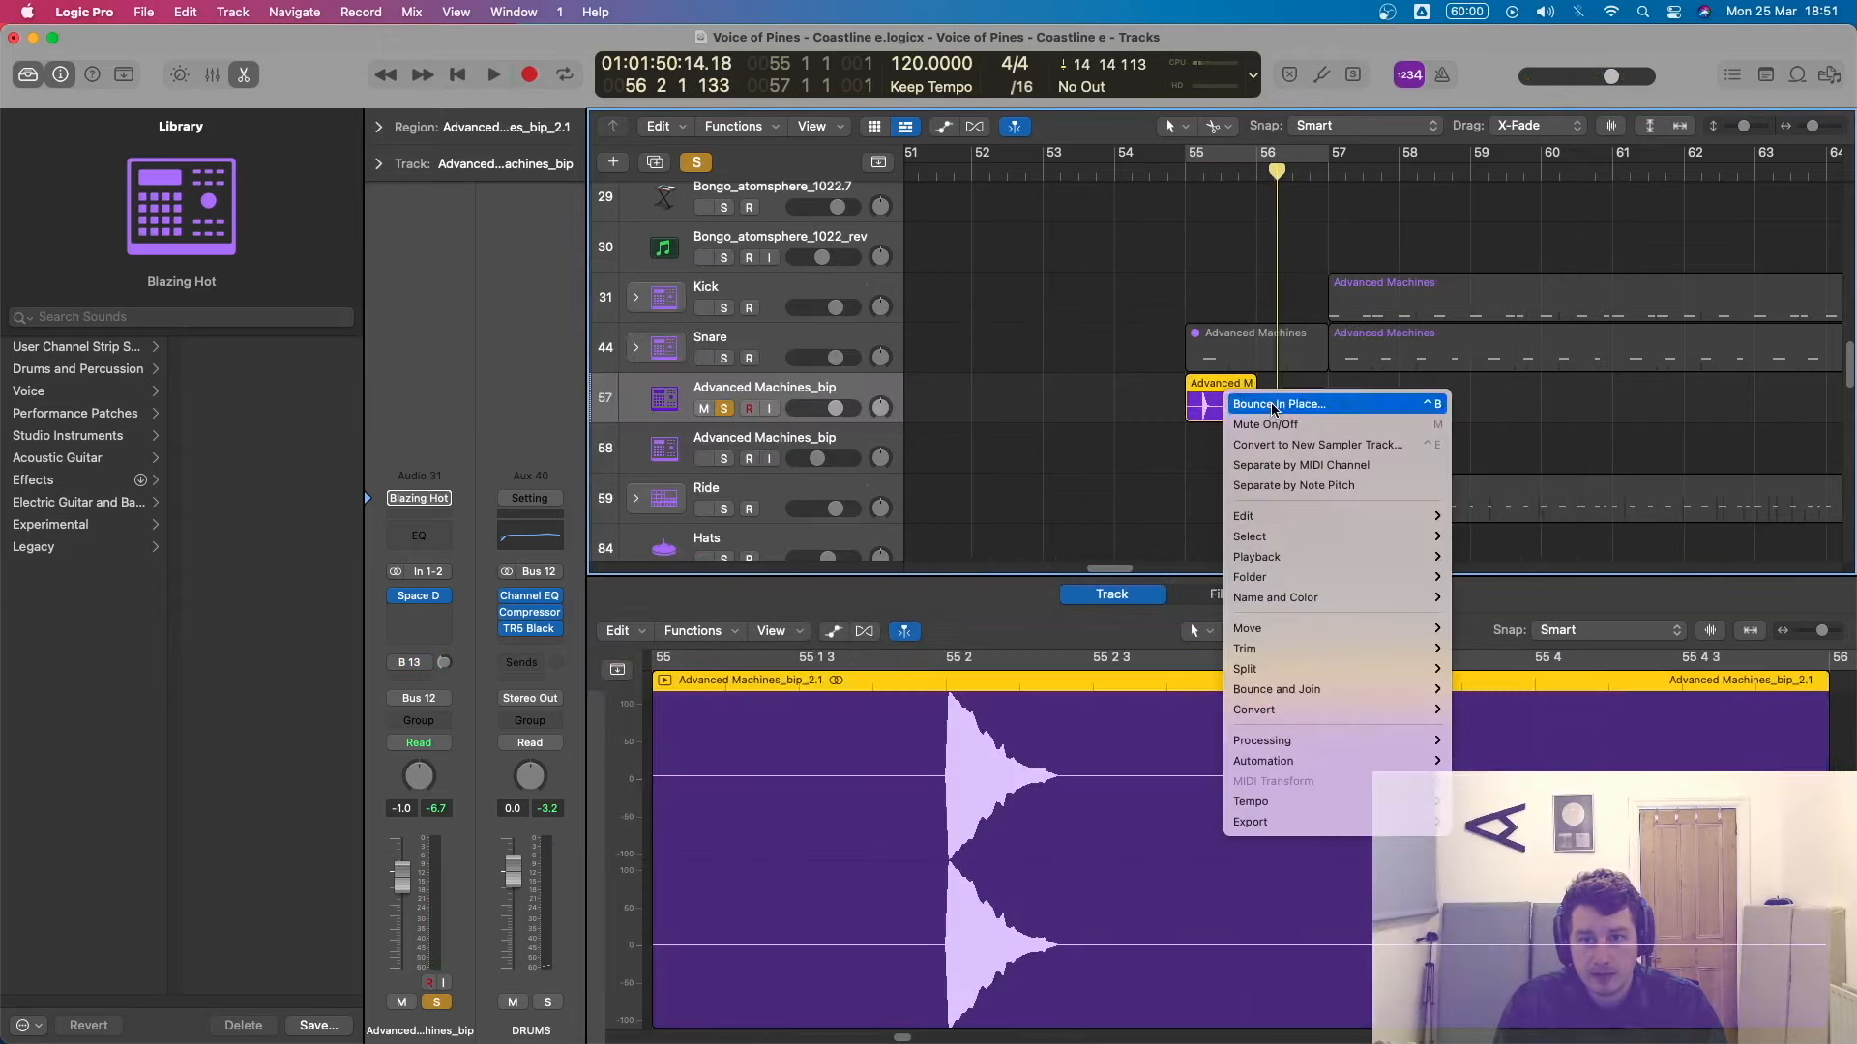
click(1273, 404)
key(Return)
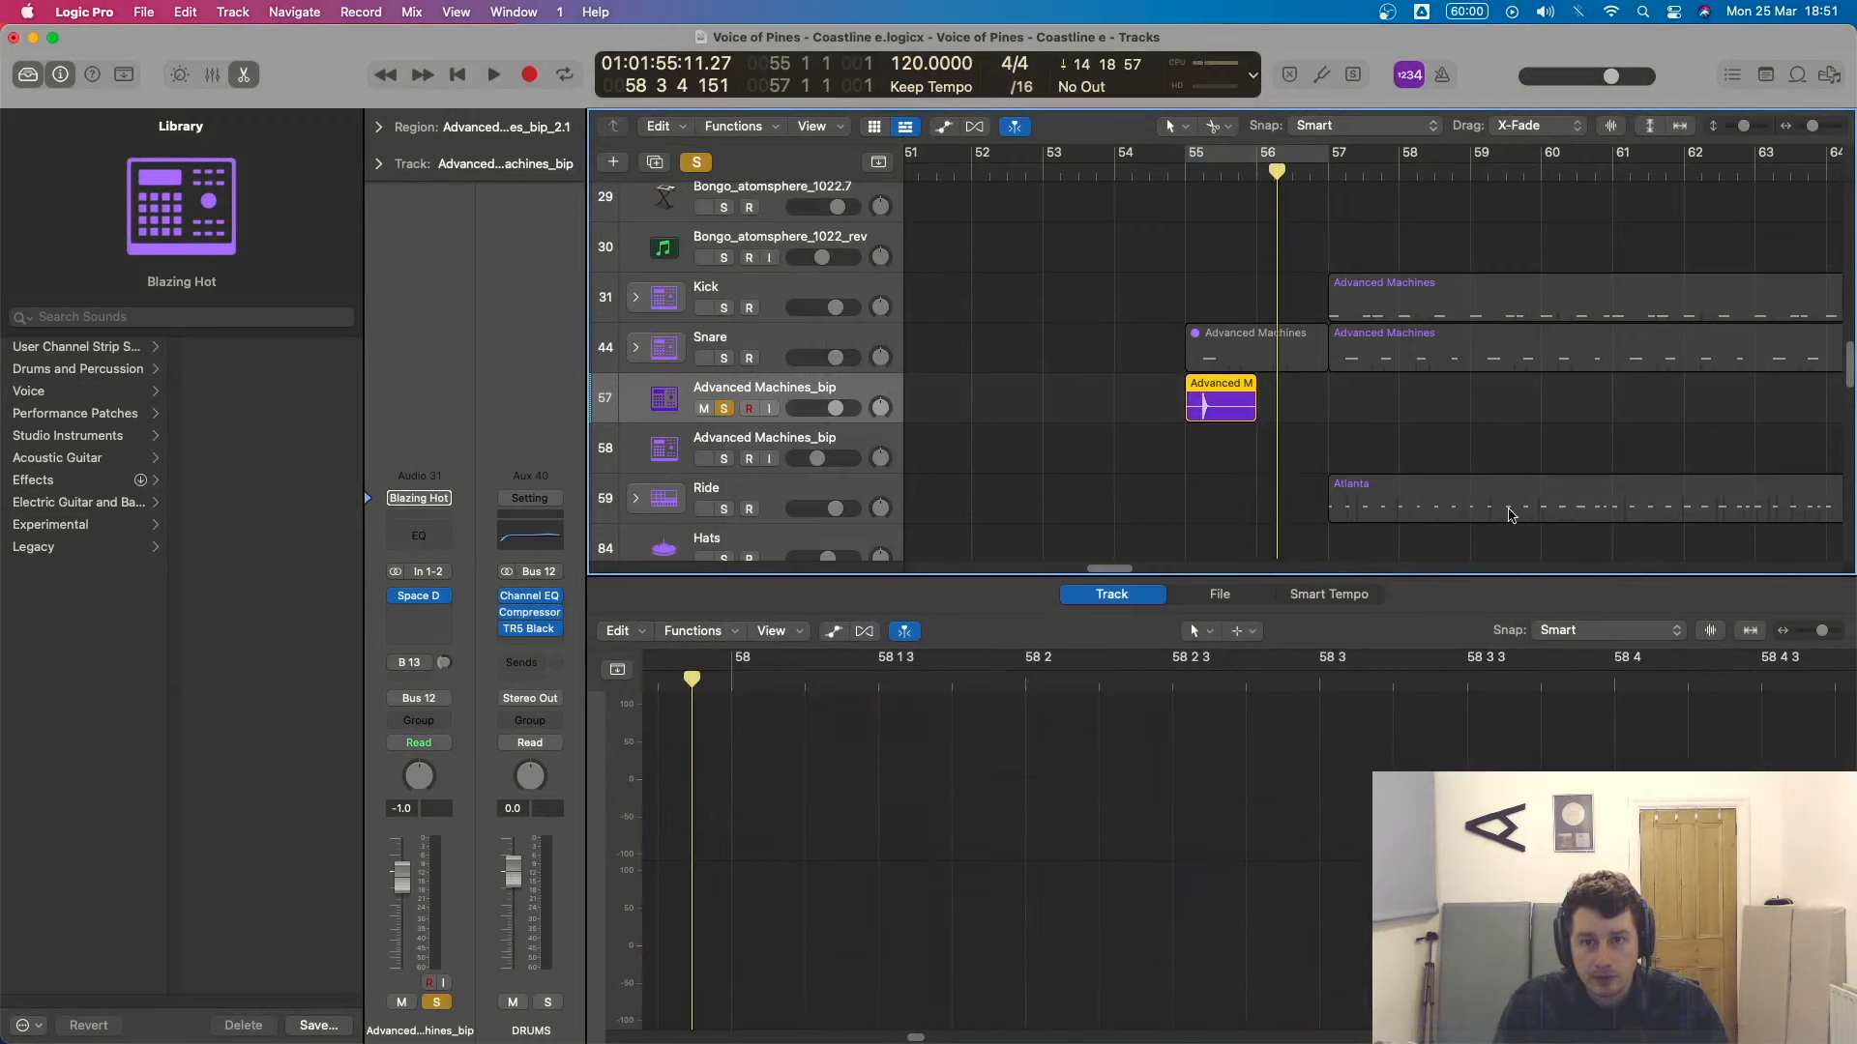
Mute the source snare bounce track, select the new reverb region, and solo its track.
click(1174, 479)
click(704, 408)
click(1258, 462)
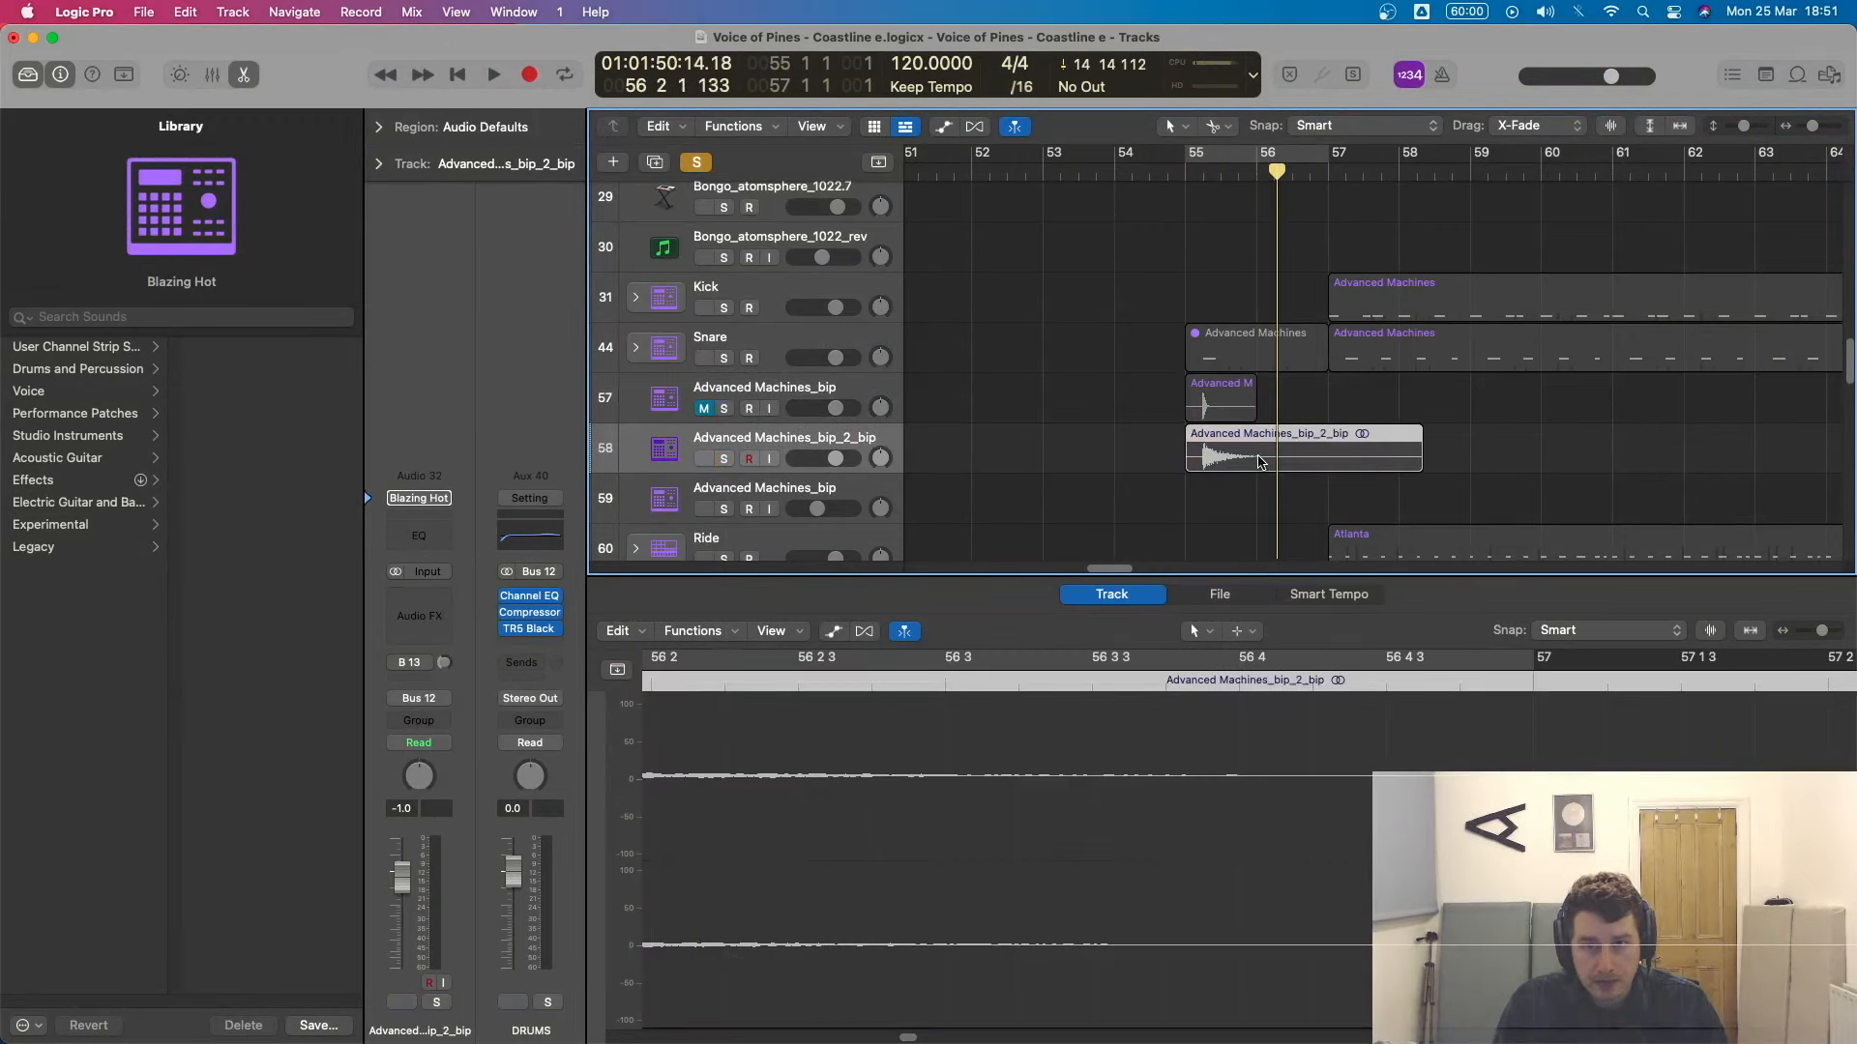
key(ctrl+m)
key(s)
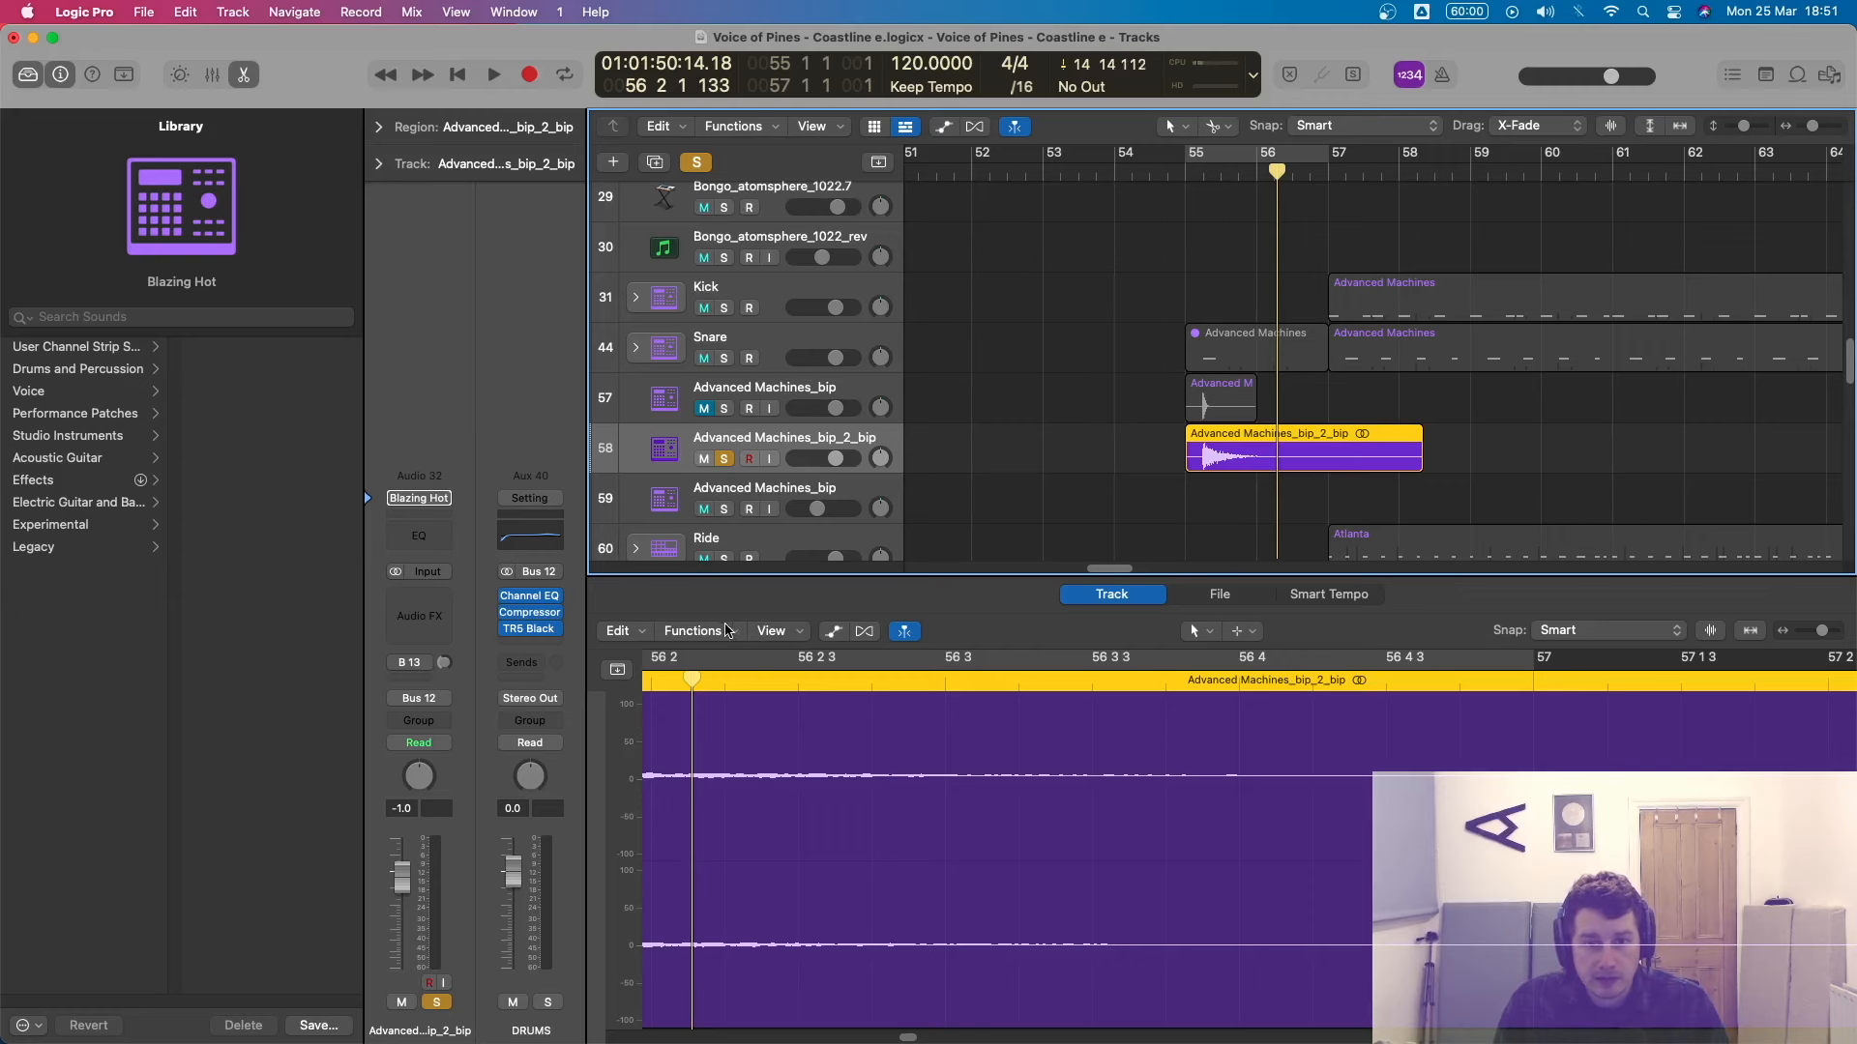
Reverse the bounced snare reverb region.
click(727, 630)
click(305, 144)
click(378, 128)
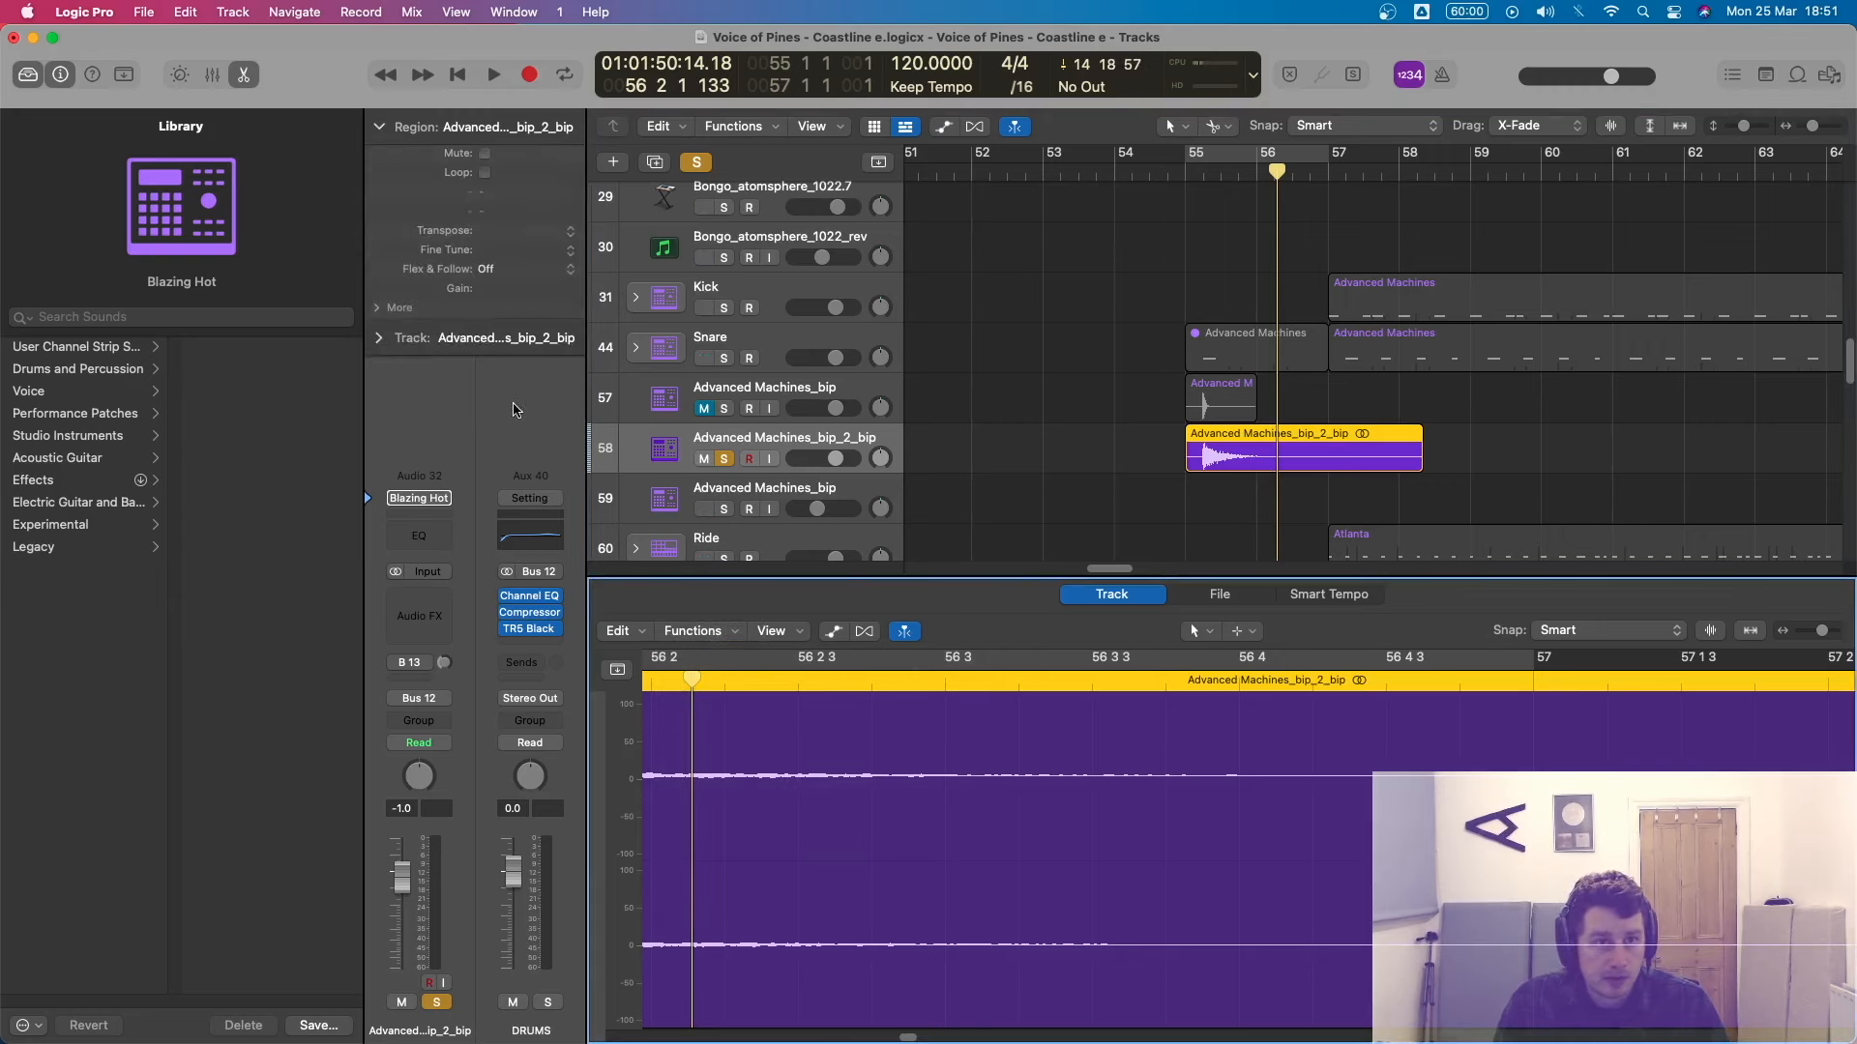
click(379, 308)
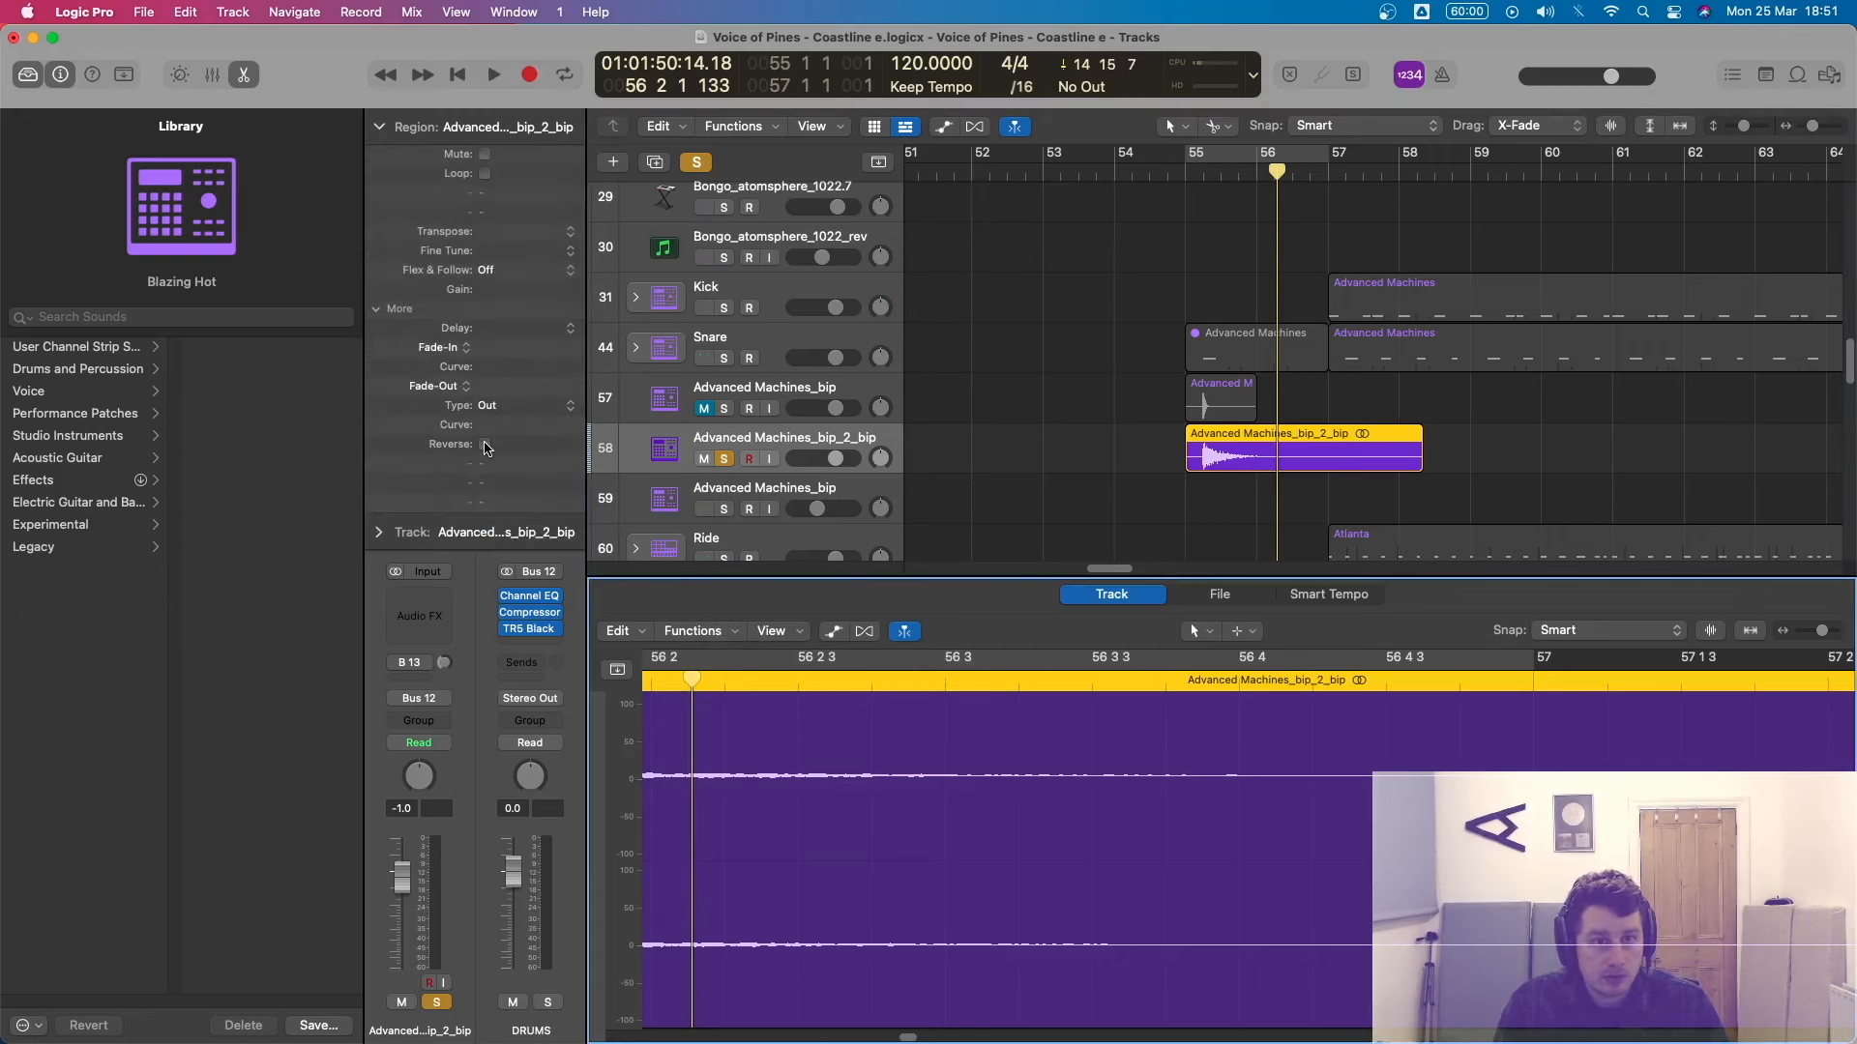
click(484, 445)
Move the reversed reverb region so that it ends at bar 57, and audition it soloed from bar 55.
click(1094, 489)
drag(1342, 465, 1265, 471)
ctrl+alt+click(1110, 249)
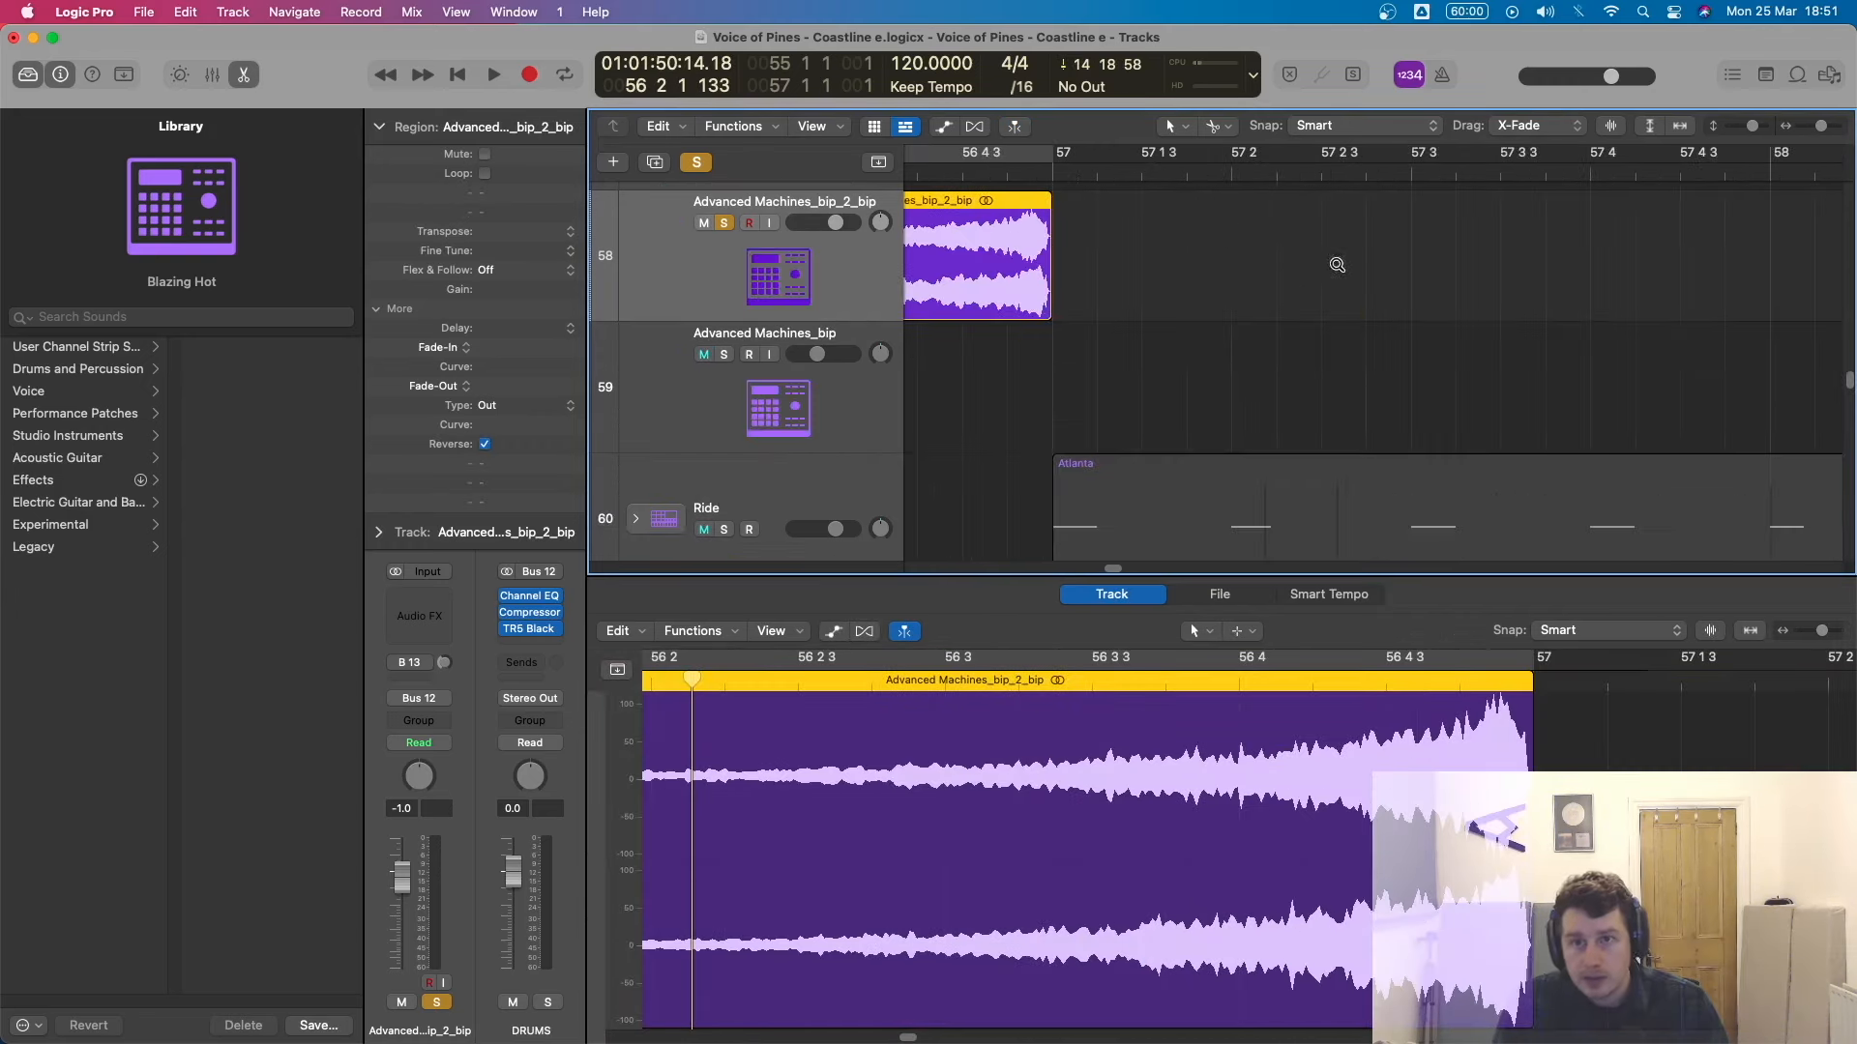
ctrl+alt+click(1109, 252)
key(space)
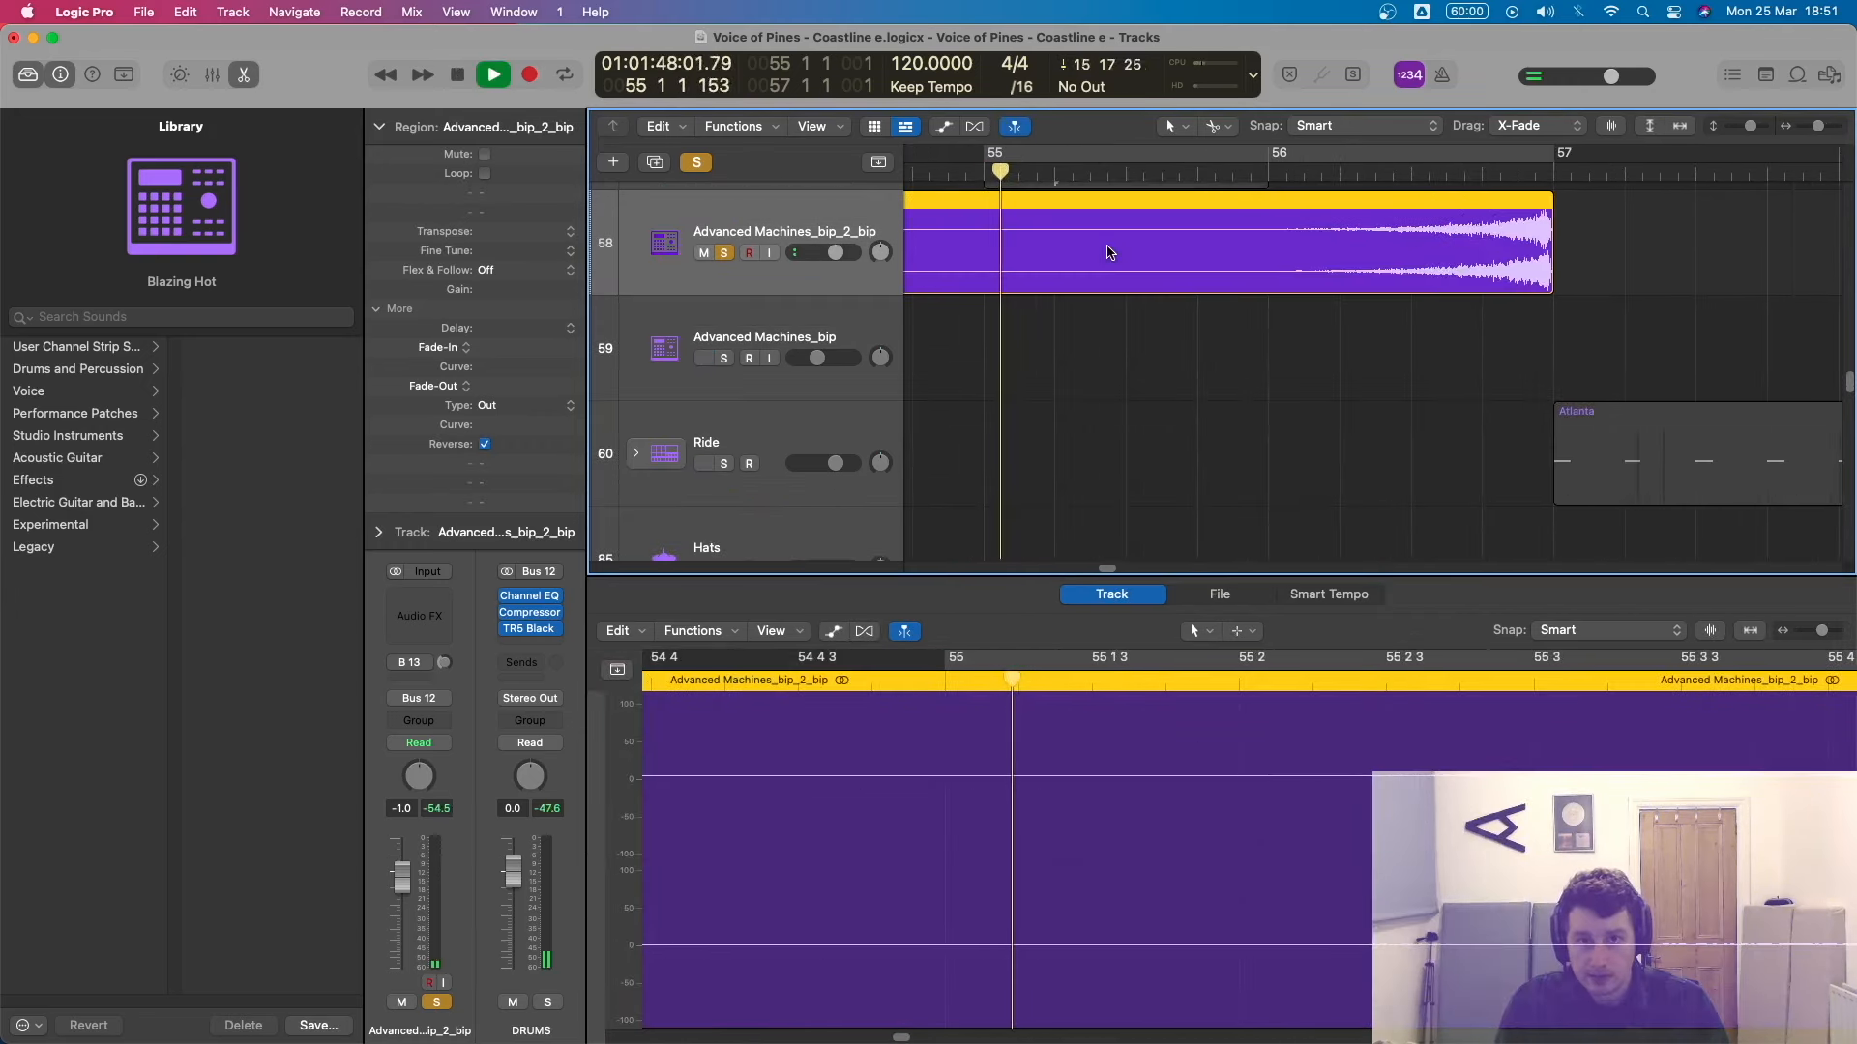
scroll(1289, 344, down, 6)
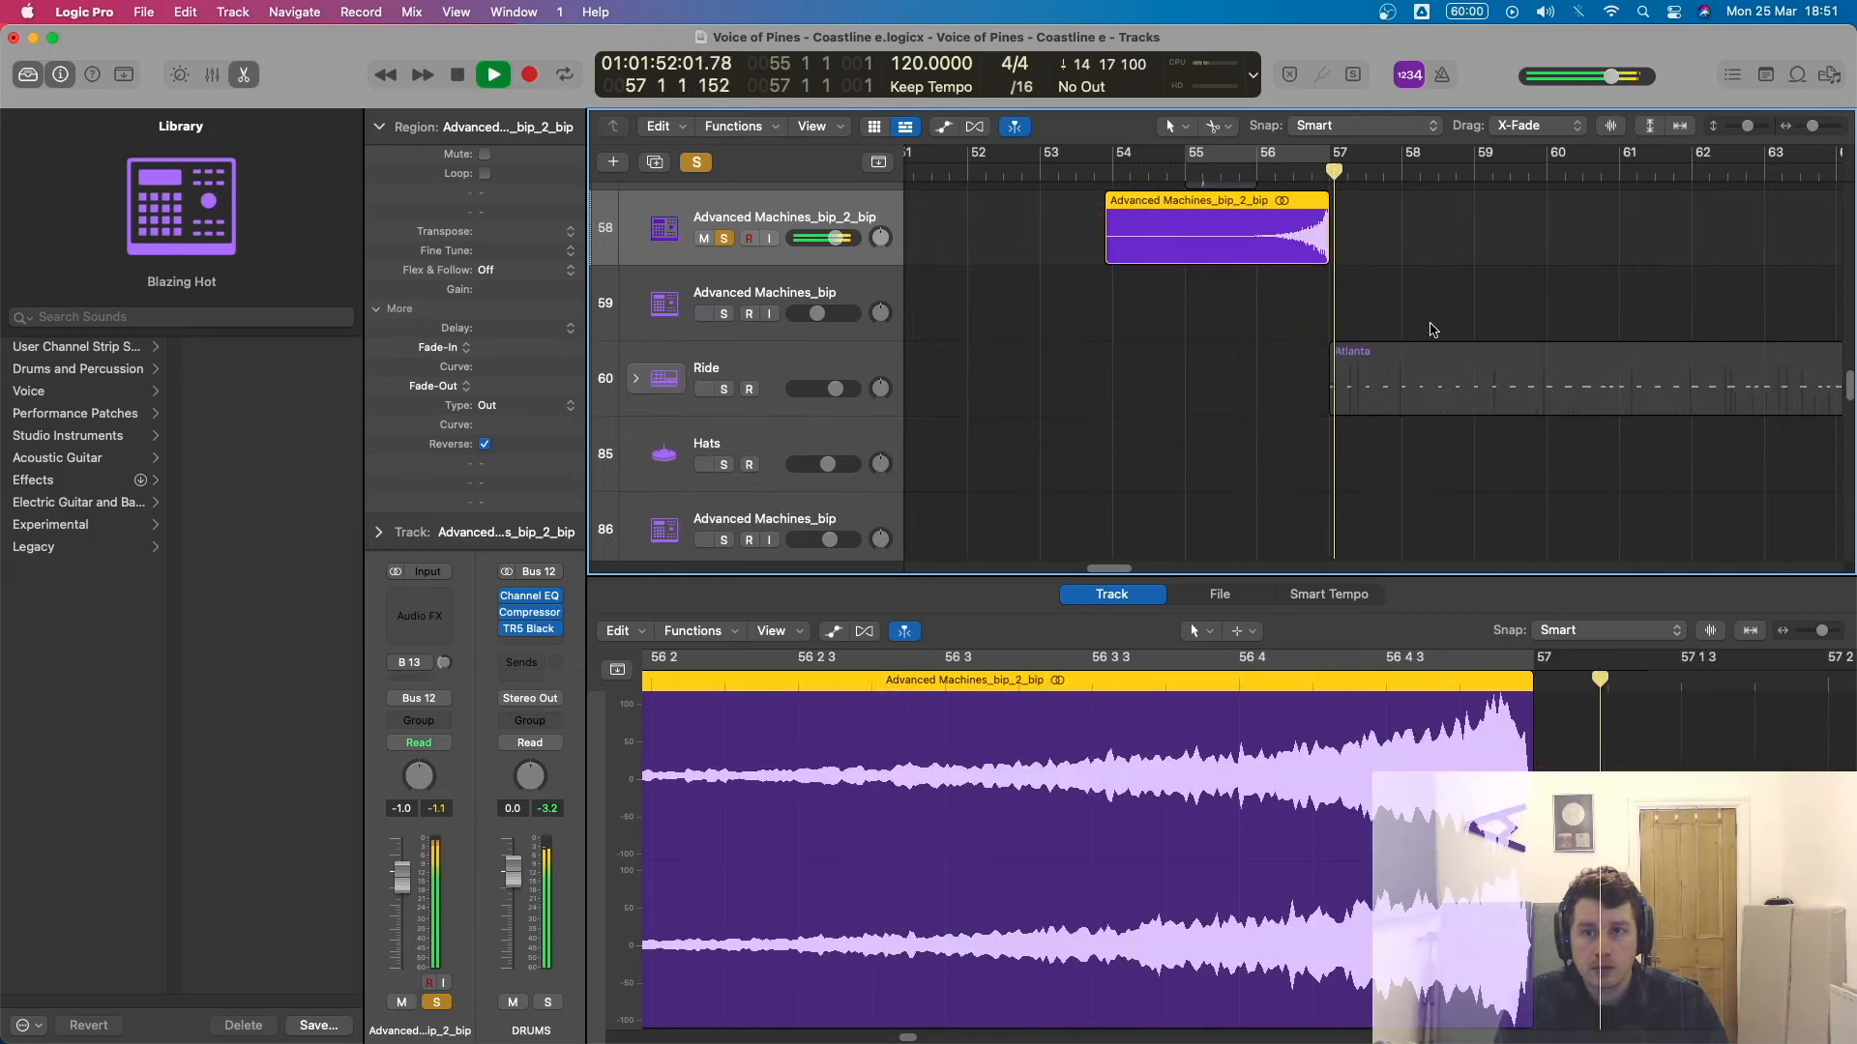
key(space)
Unsolo the reversed reverb track and audition the swell with the full mix from bar 55.
click(723, 239)
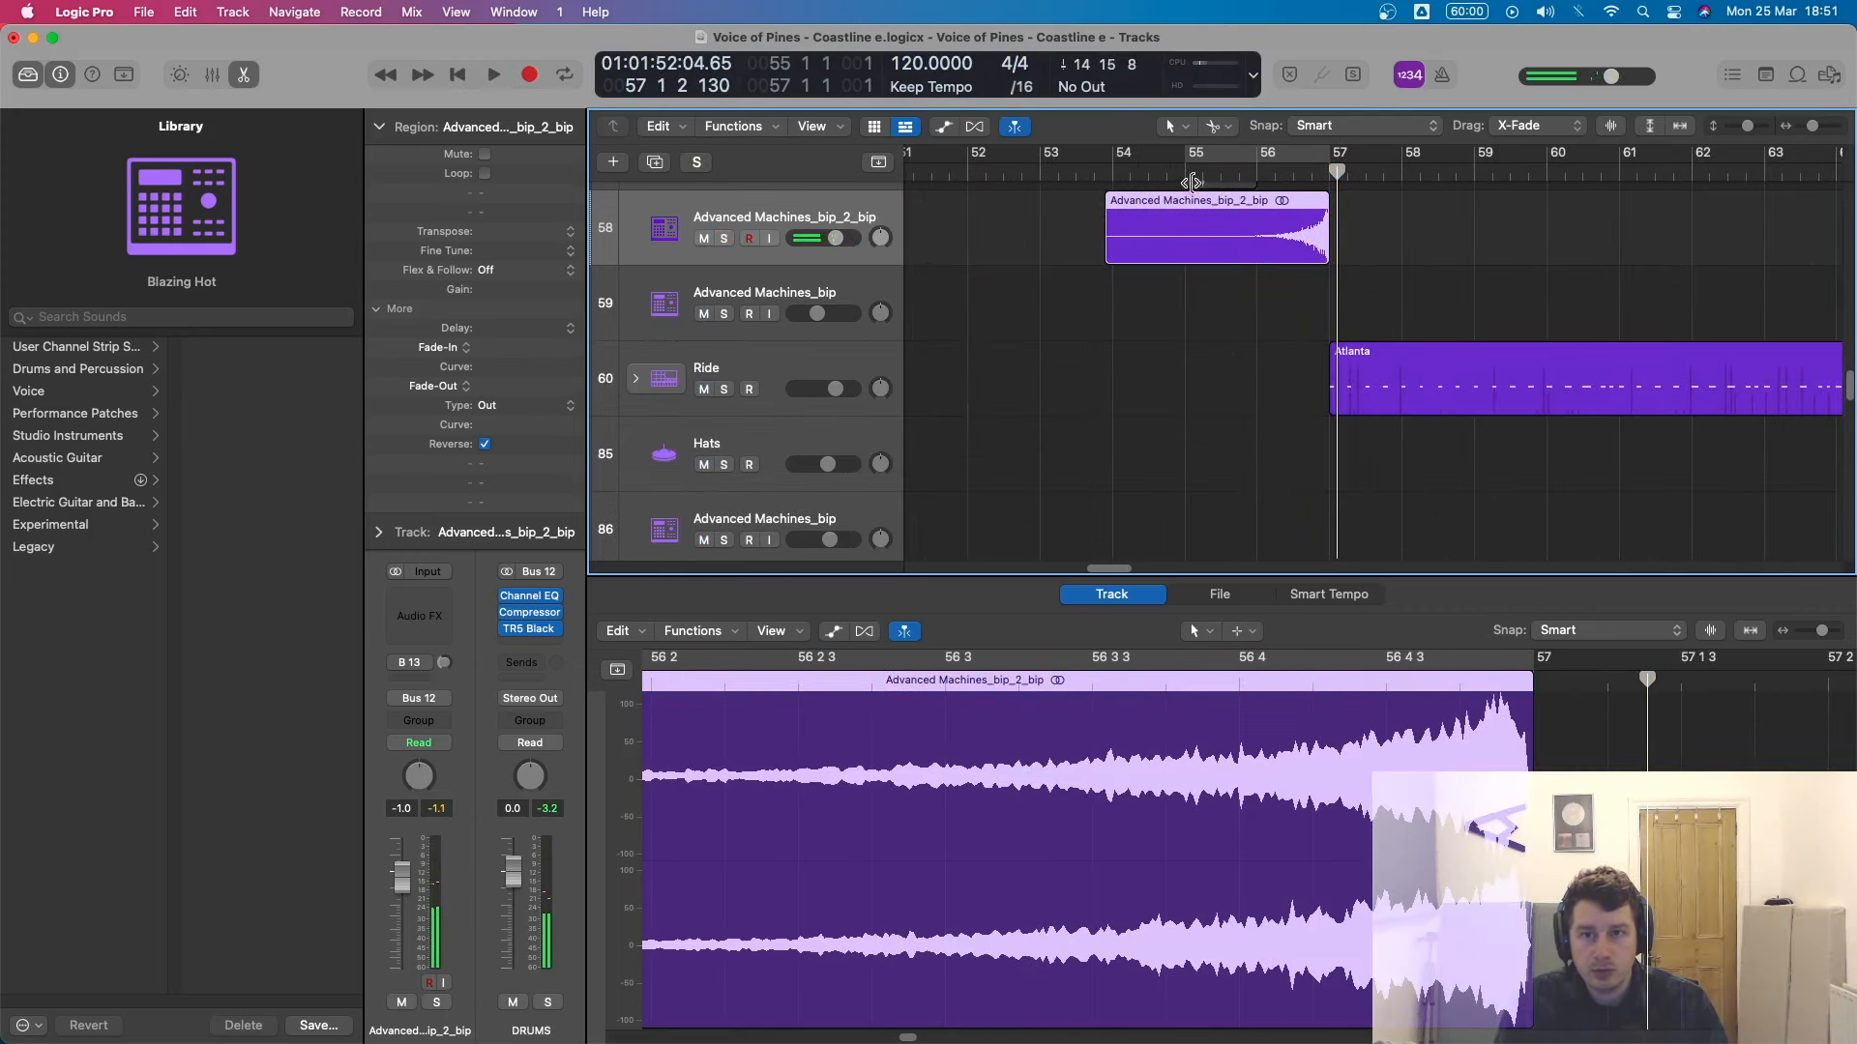
click(1191, 182)
scroll(1280, 310, down, 5)
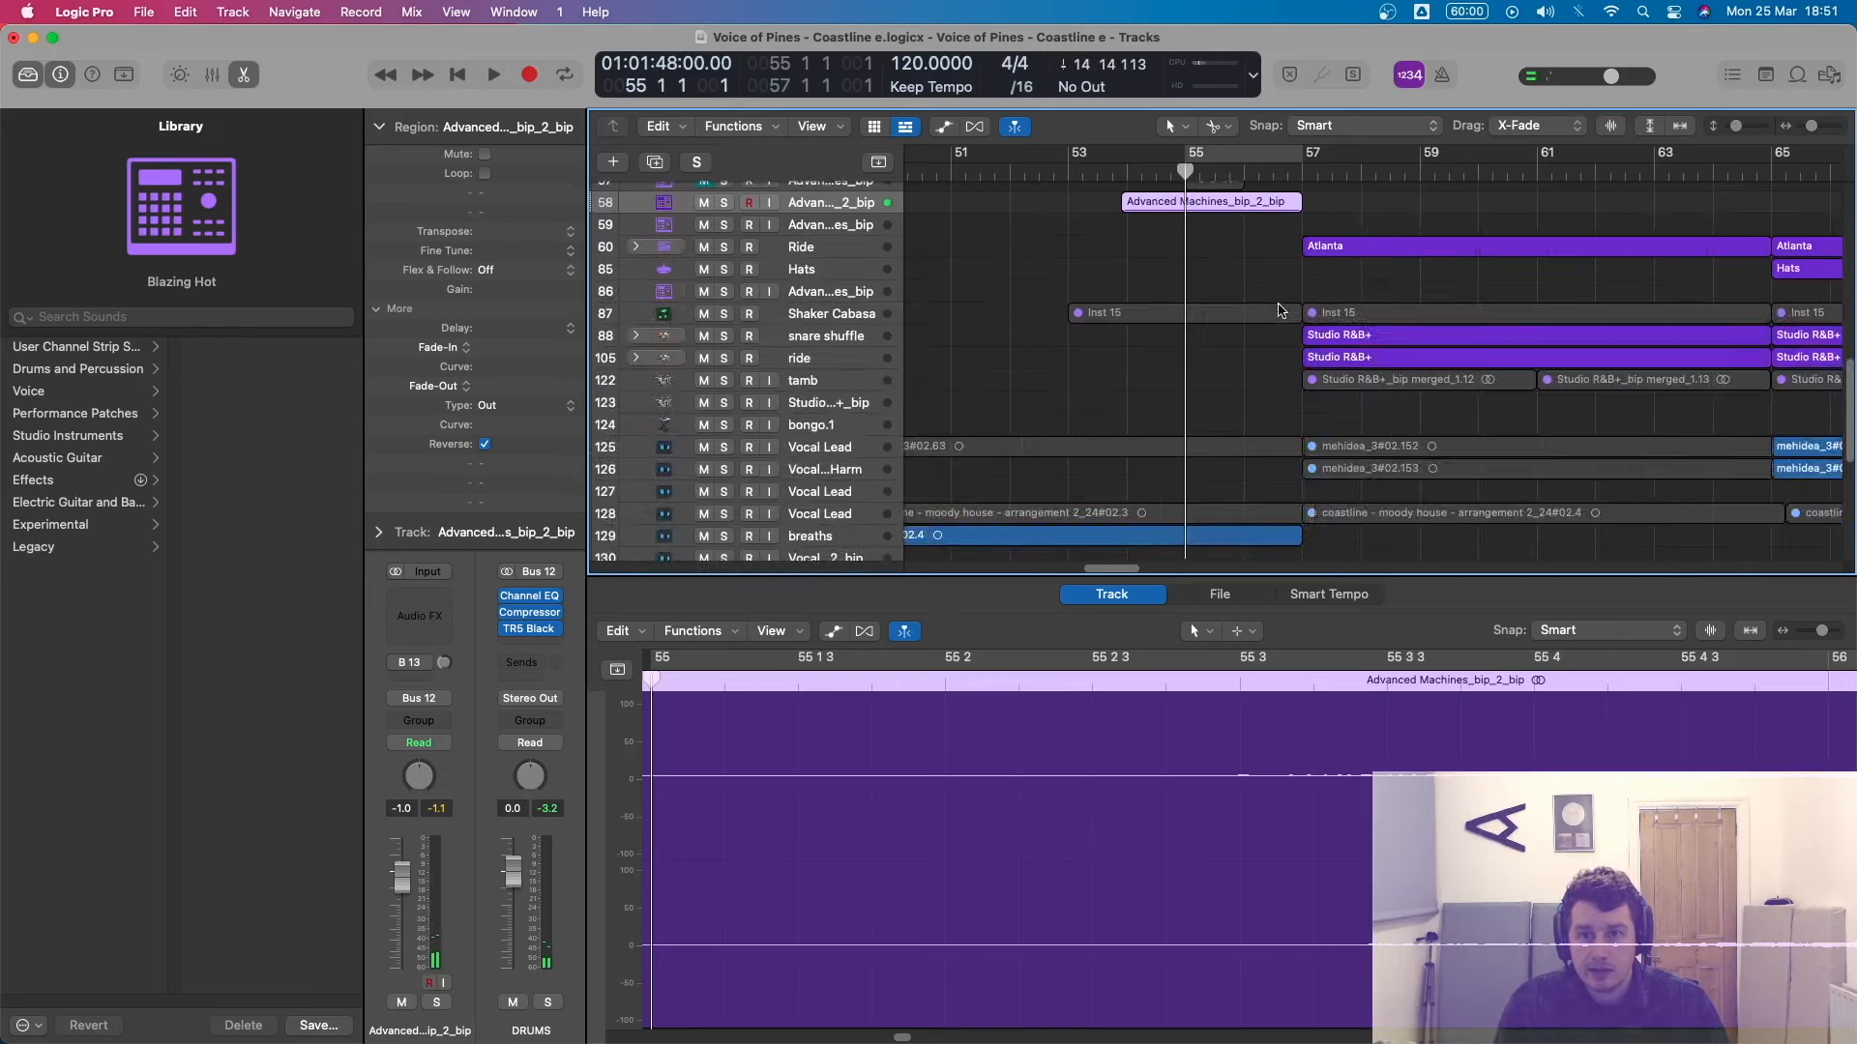
scroll(1279, 310, up, 10)
scroll(1274, 332, down, 2)
key(space)
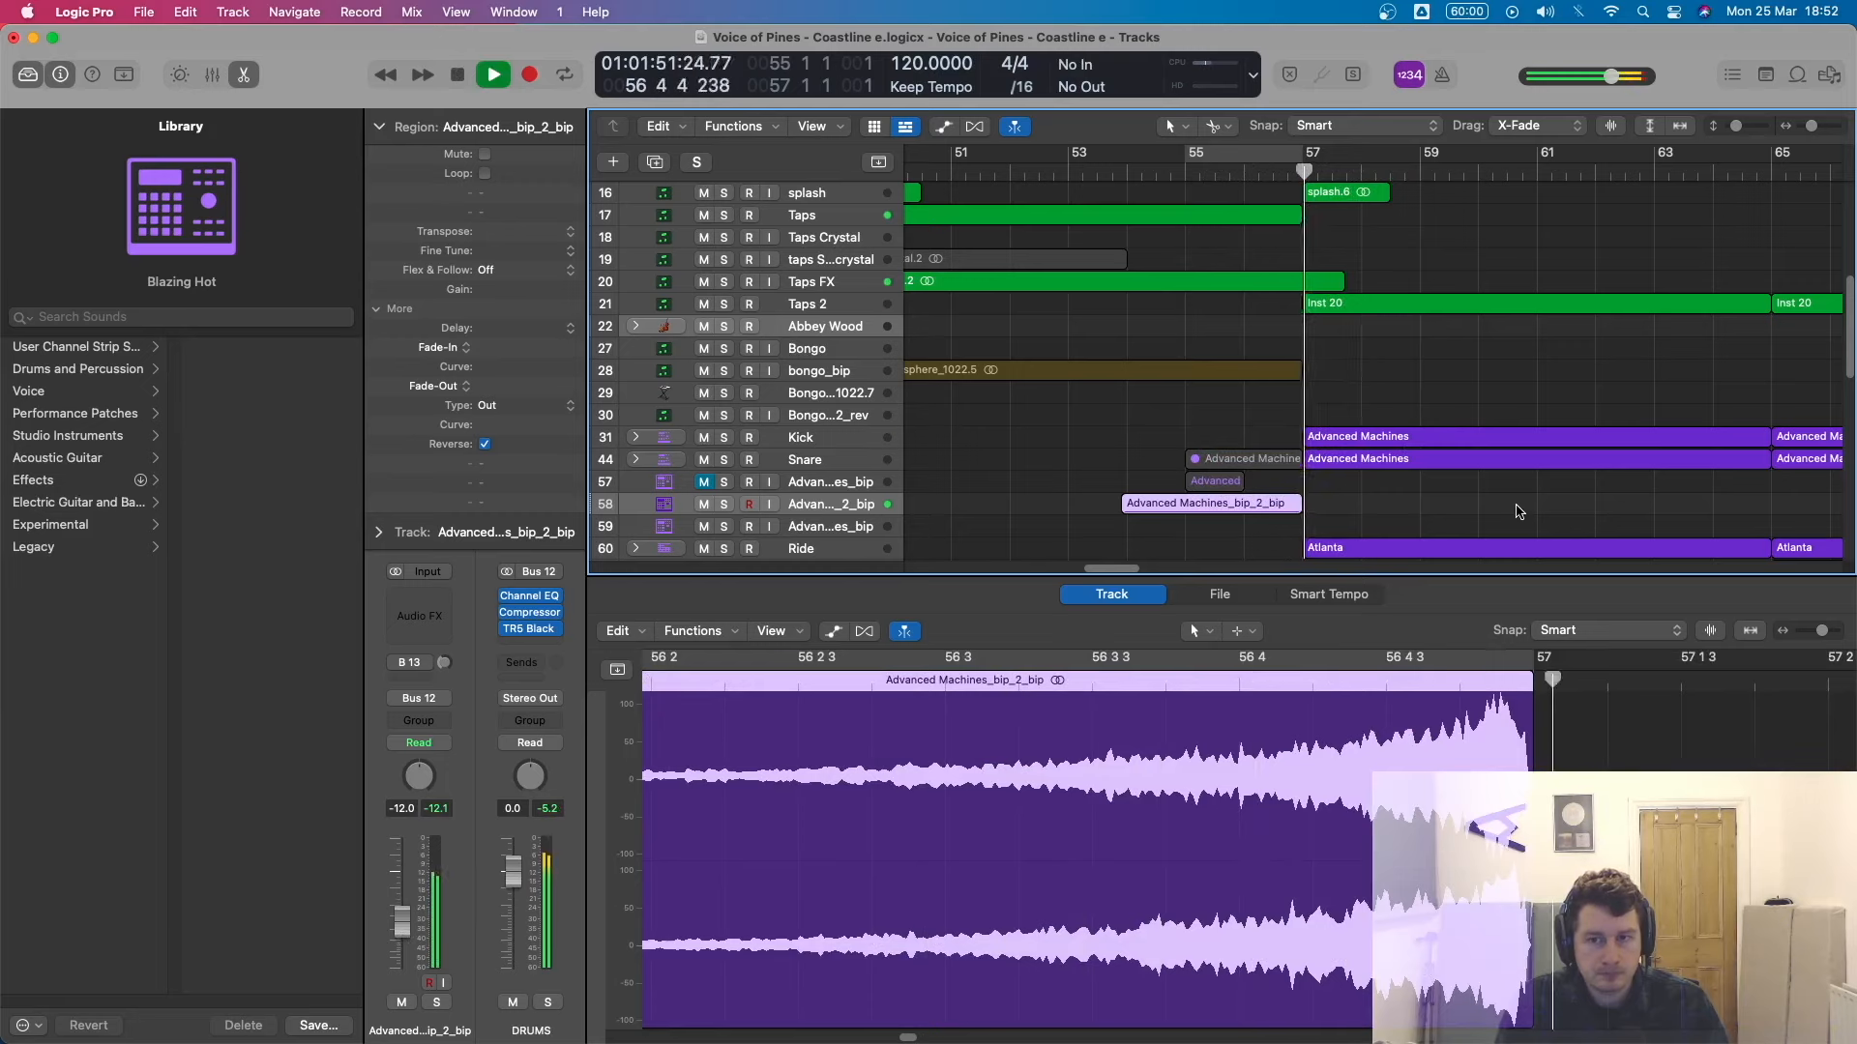
key(space)
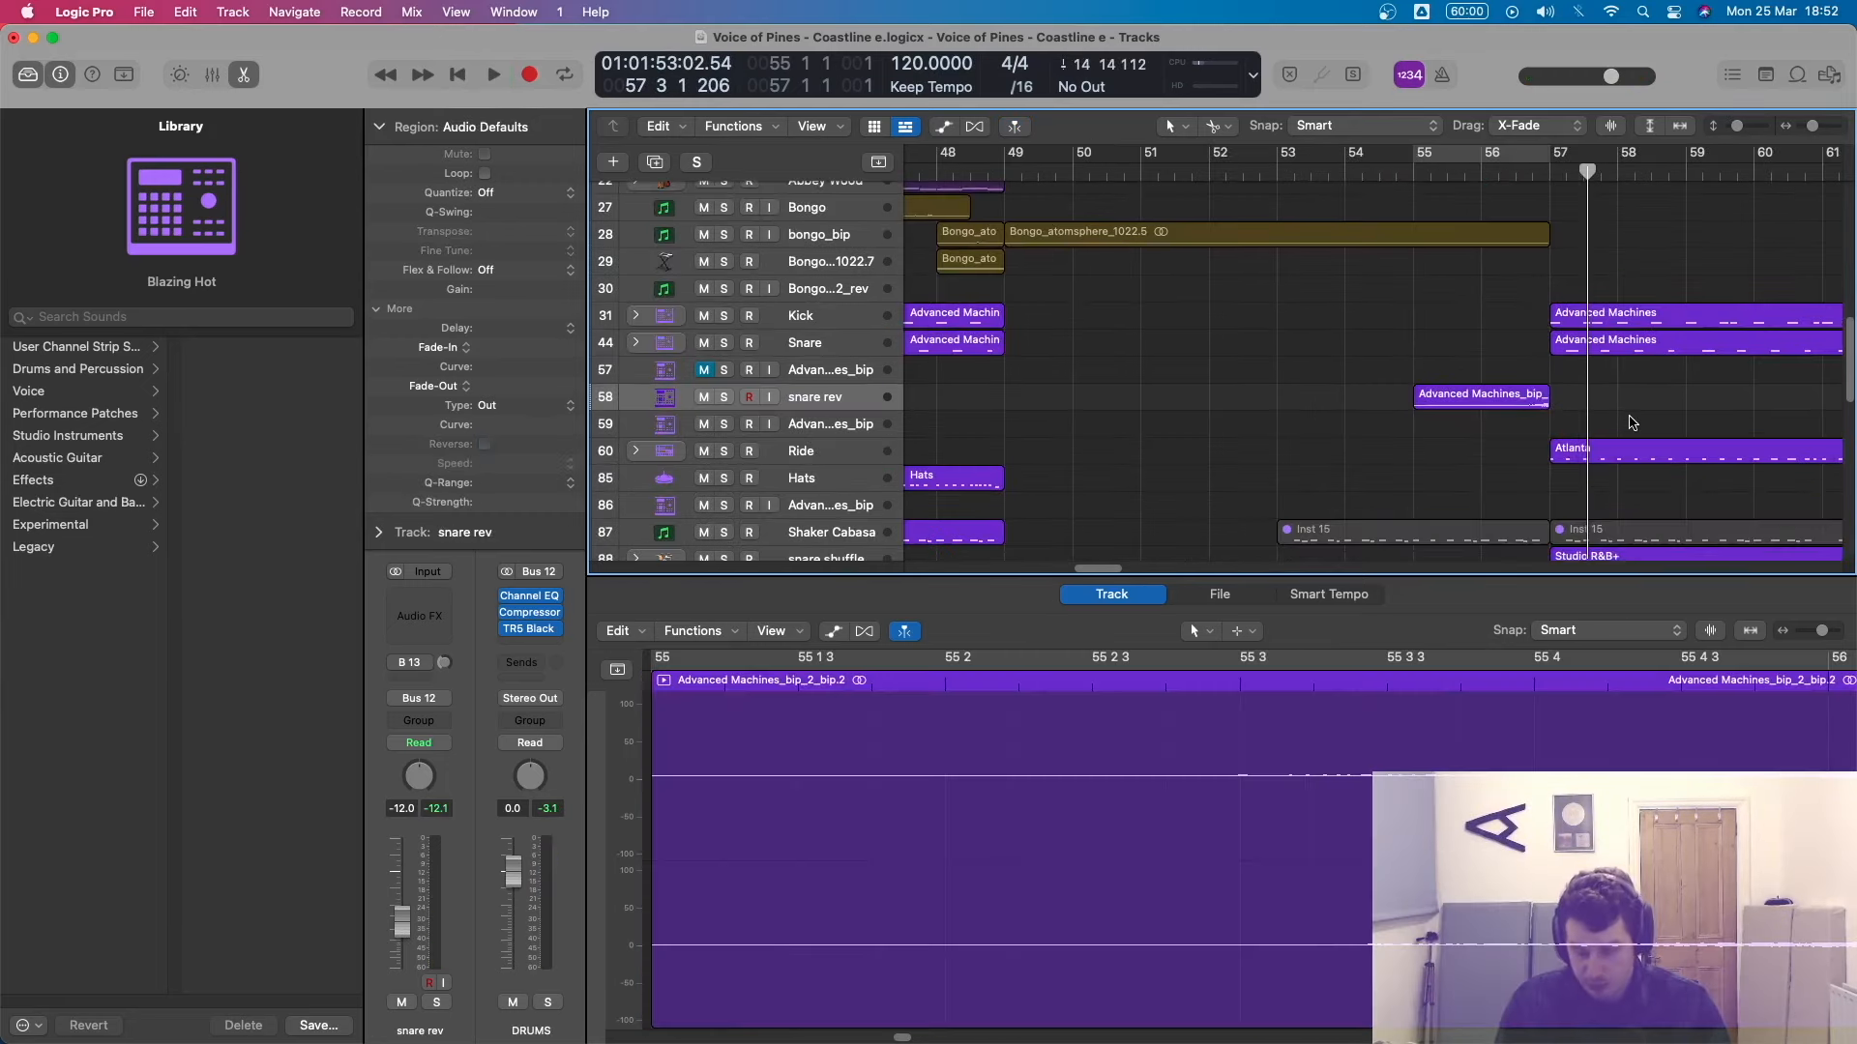
key(z)
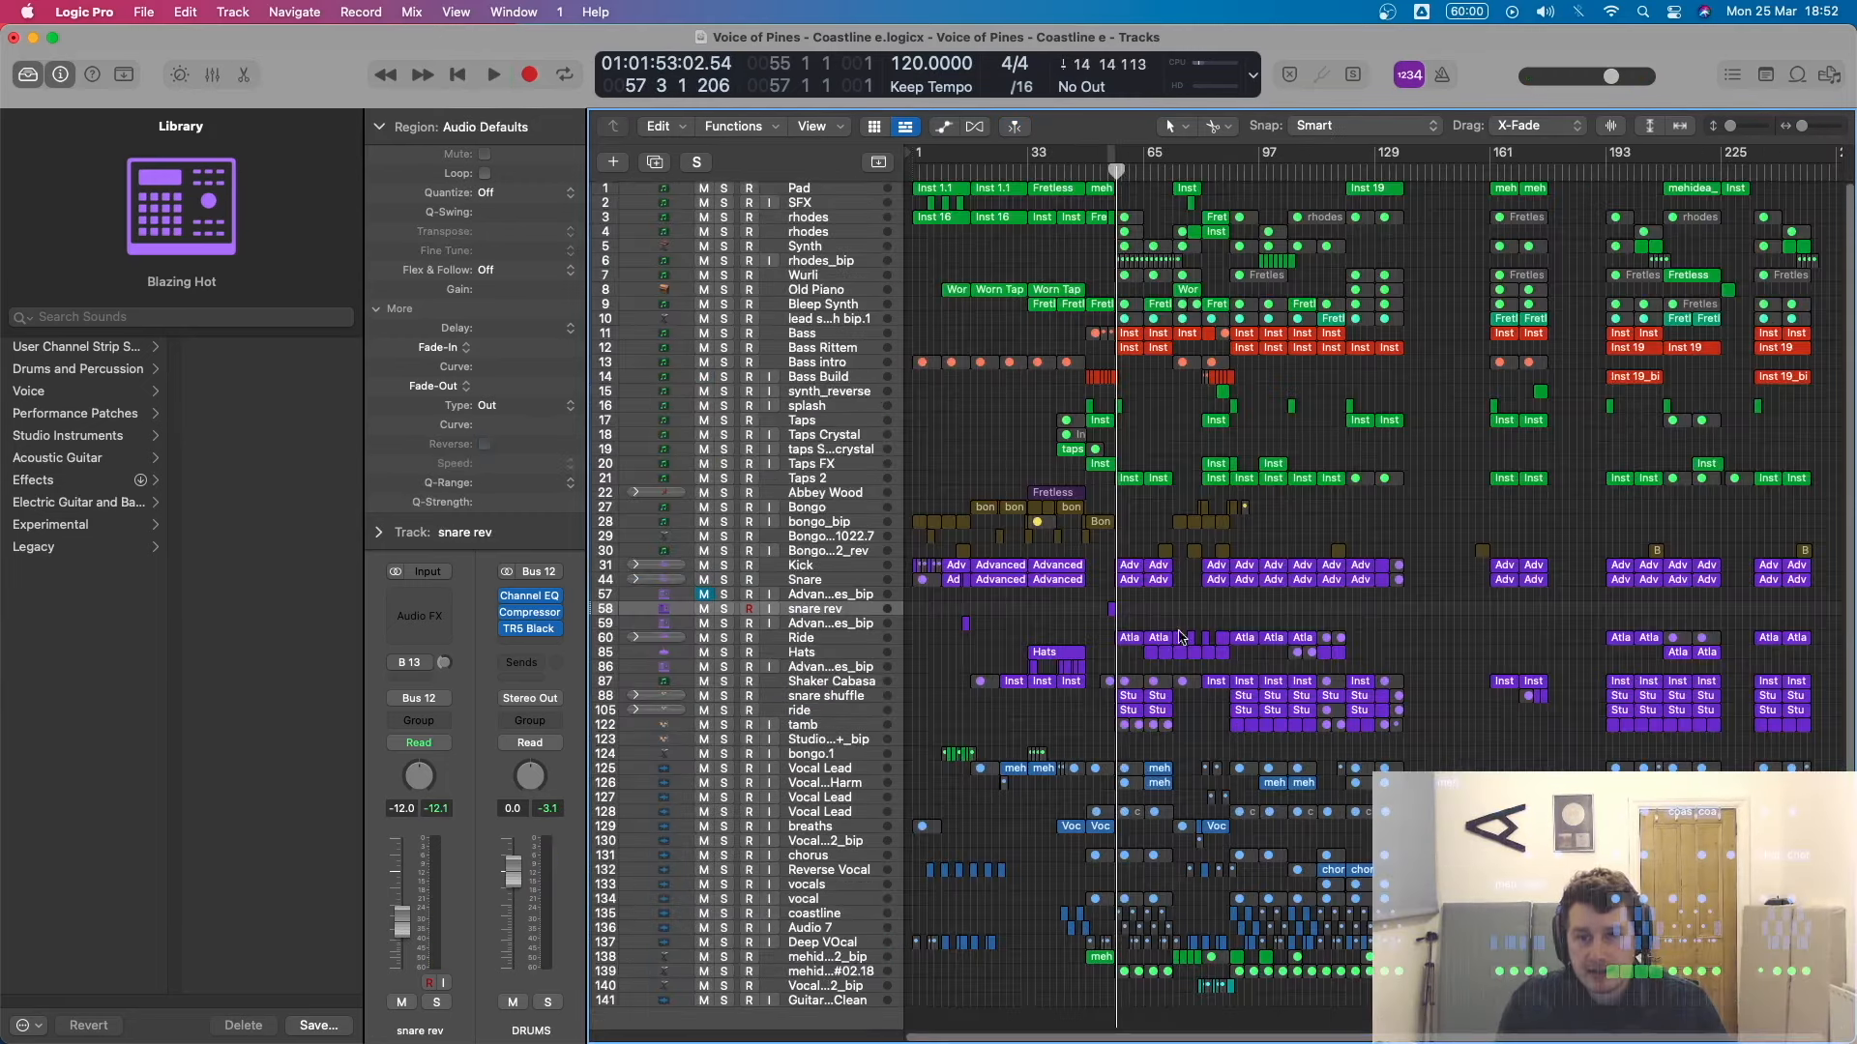
drag(1223, 558, 1072, 697)
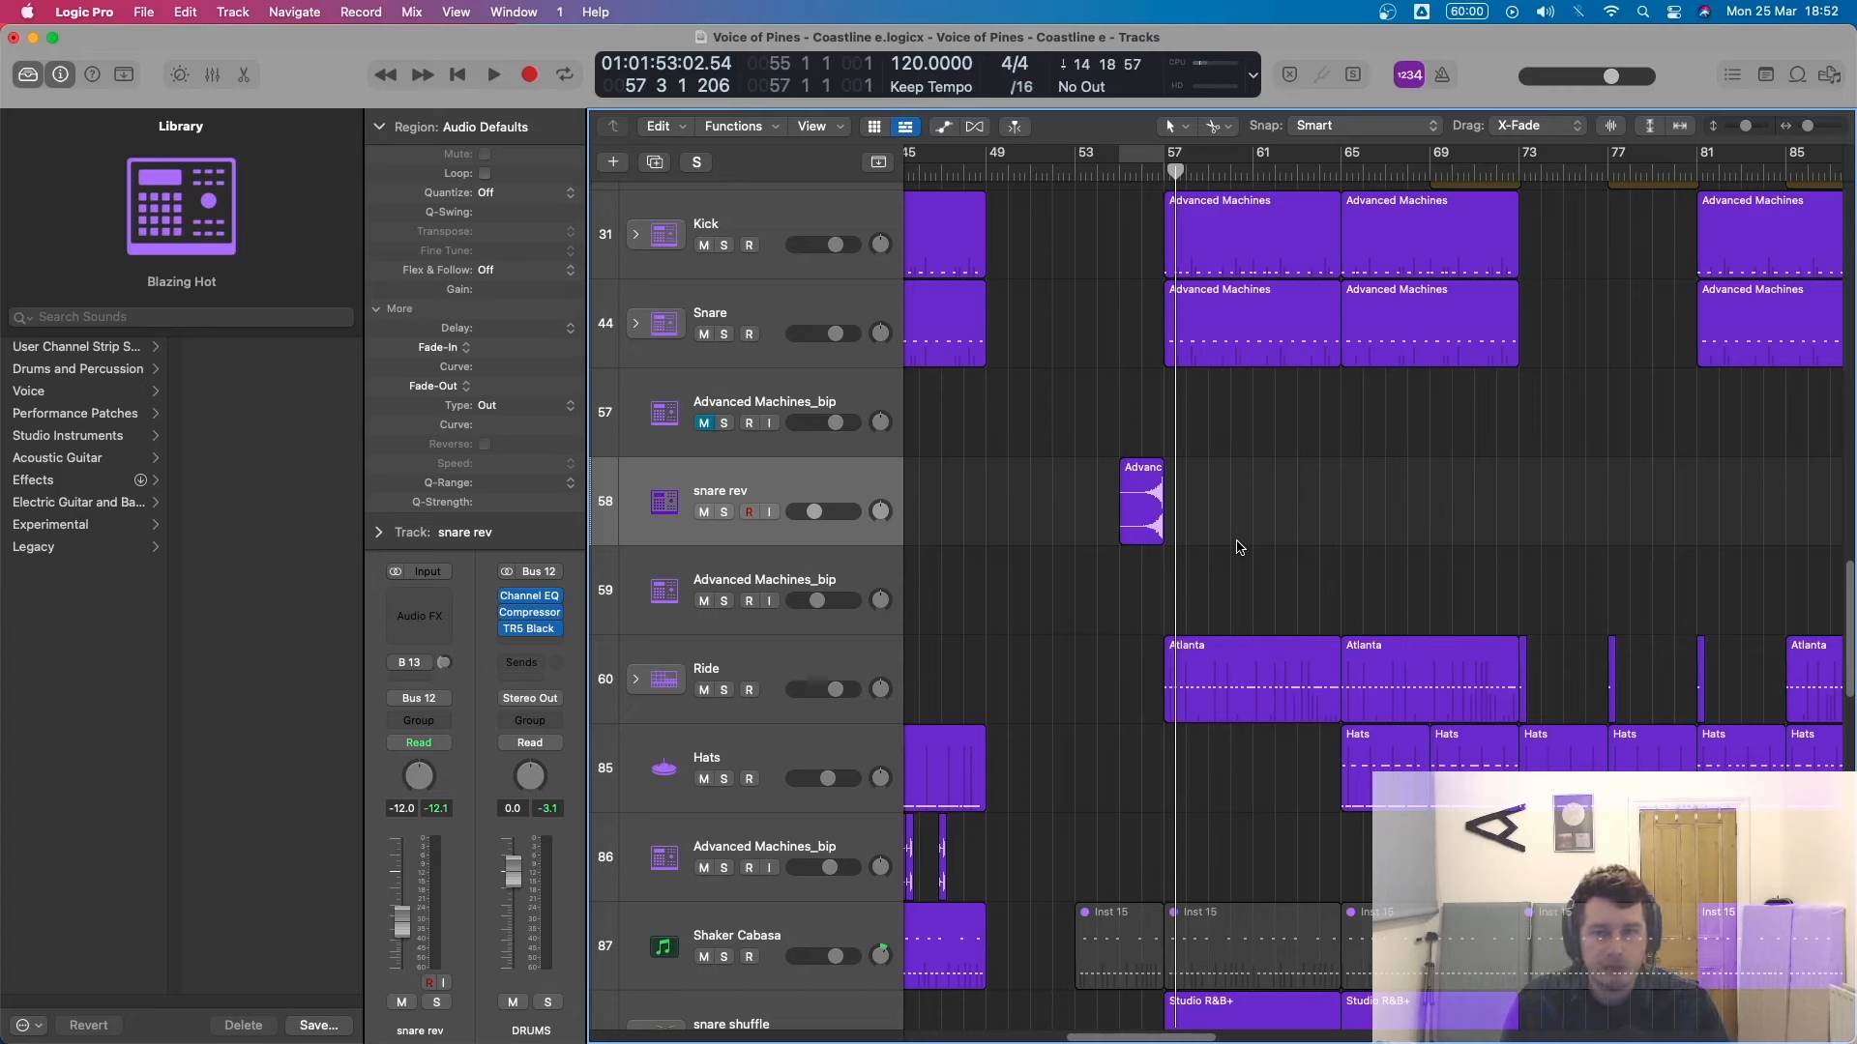
key(super+Up)
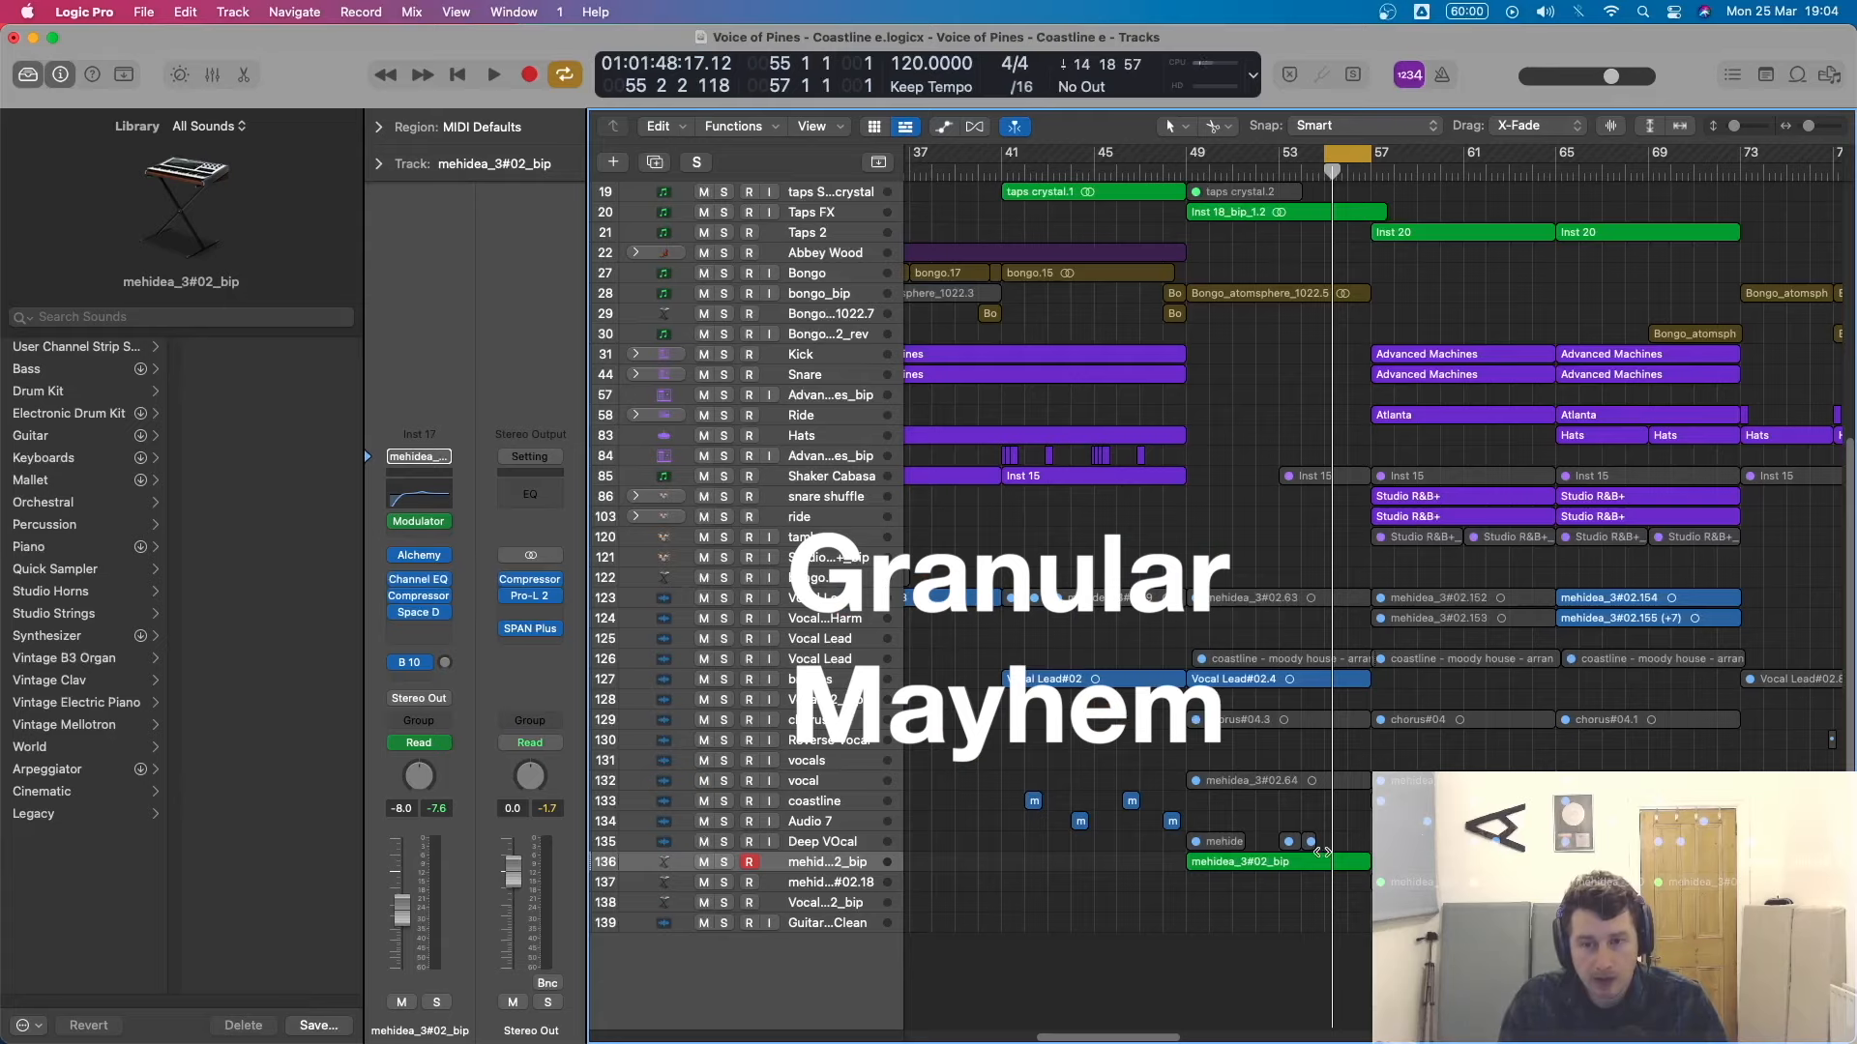
Solo the mehidea_3#02_bip track and open source A in its Alchemy instrument.
click(724, 863)
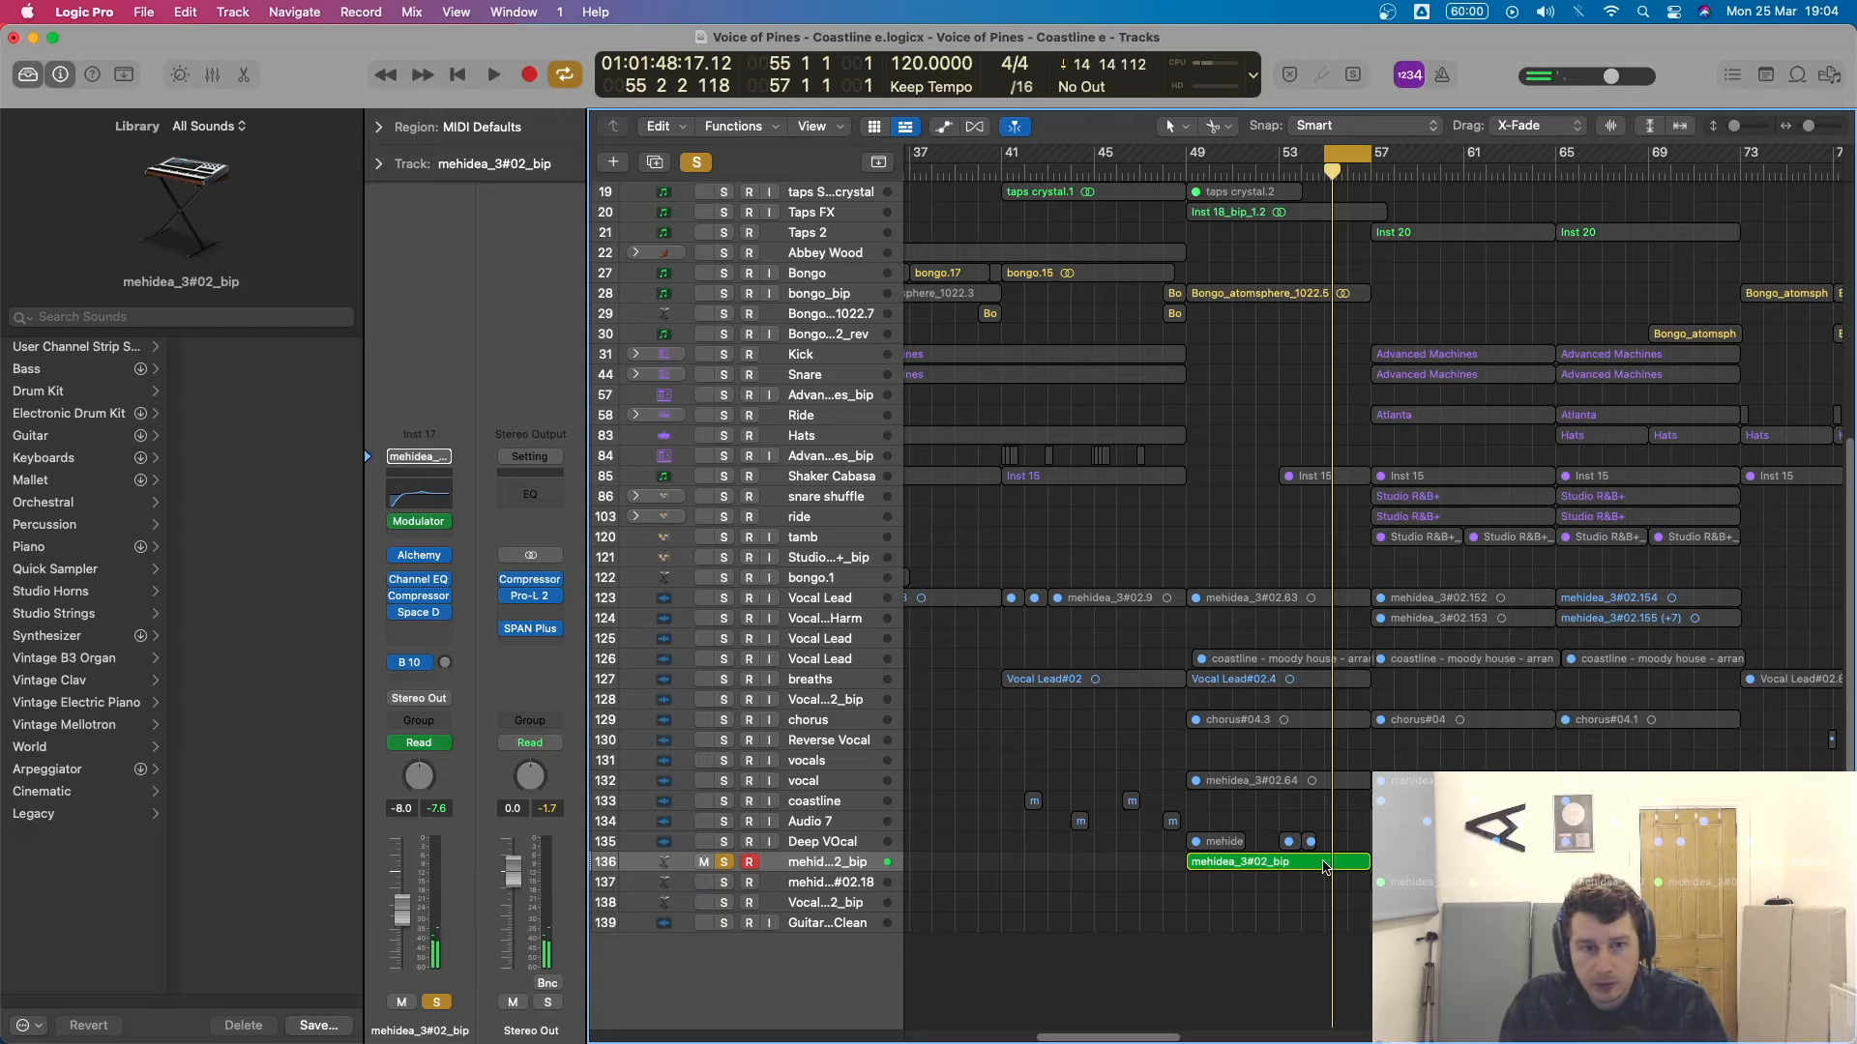
click(421, 558)
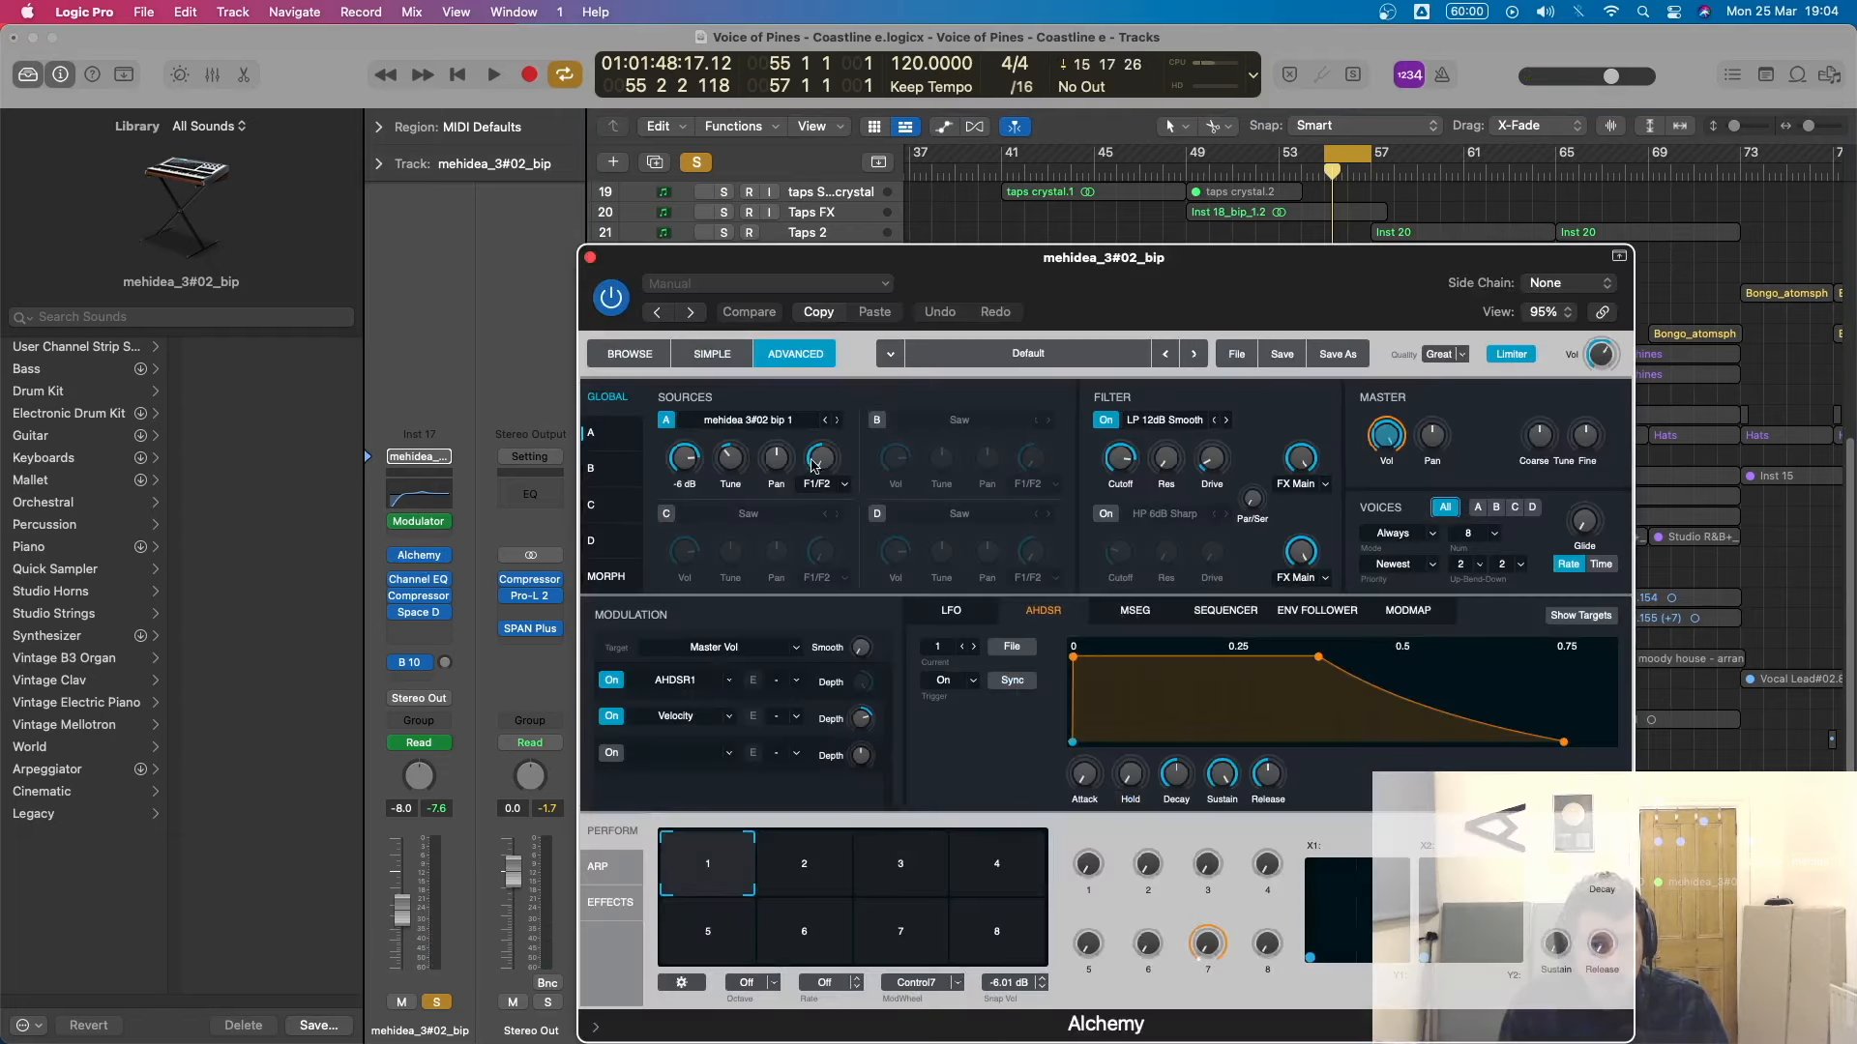
click(622, 446)
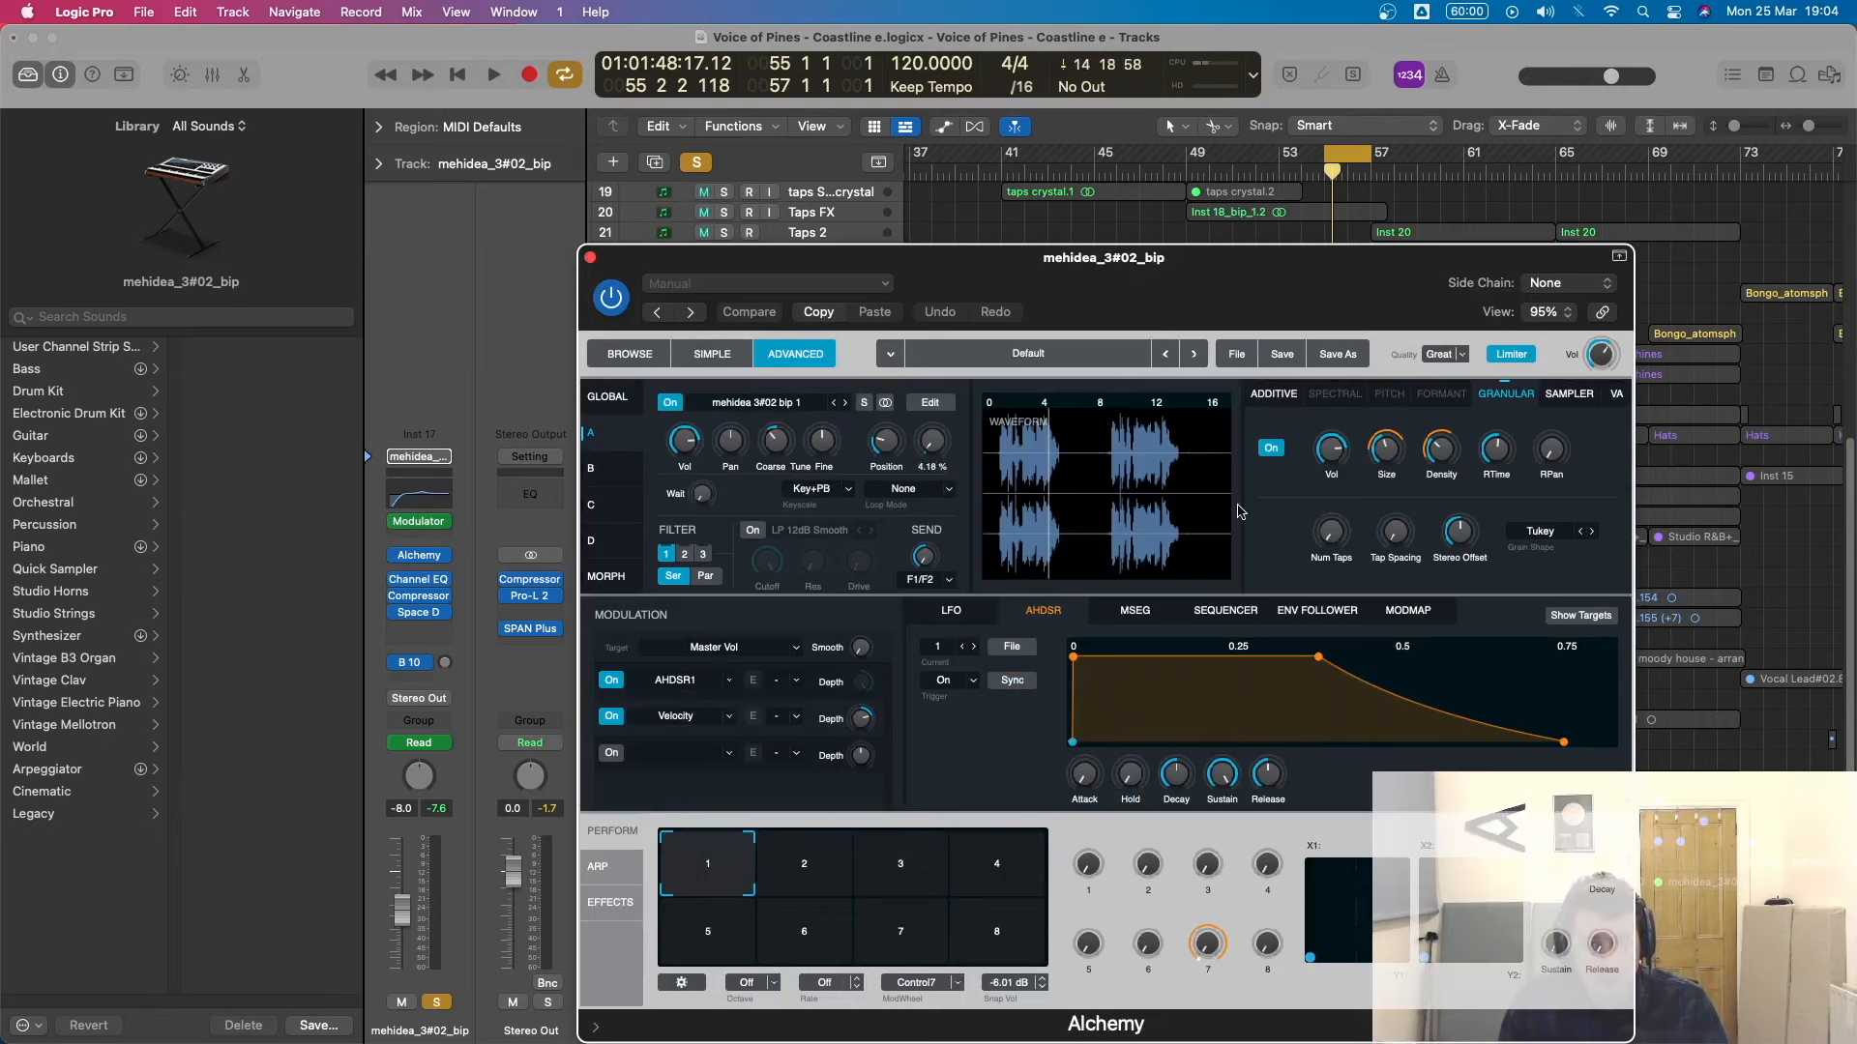
Clear the modulation from the granular Size and Density of source A.
right_click(1400, 460)
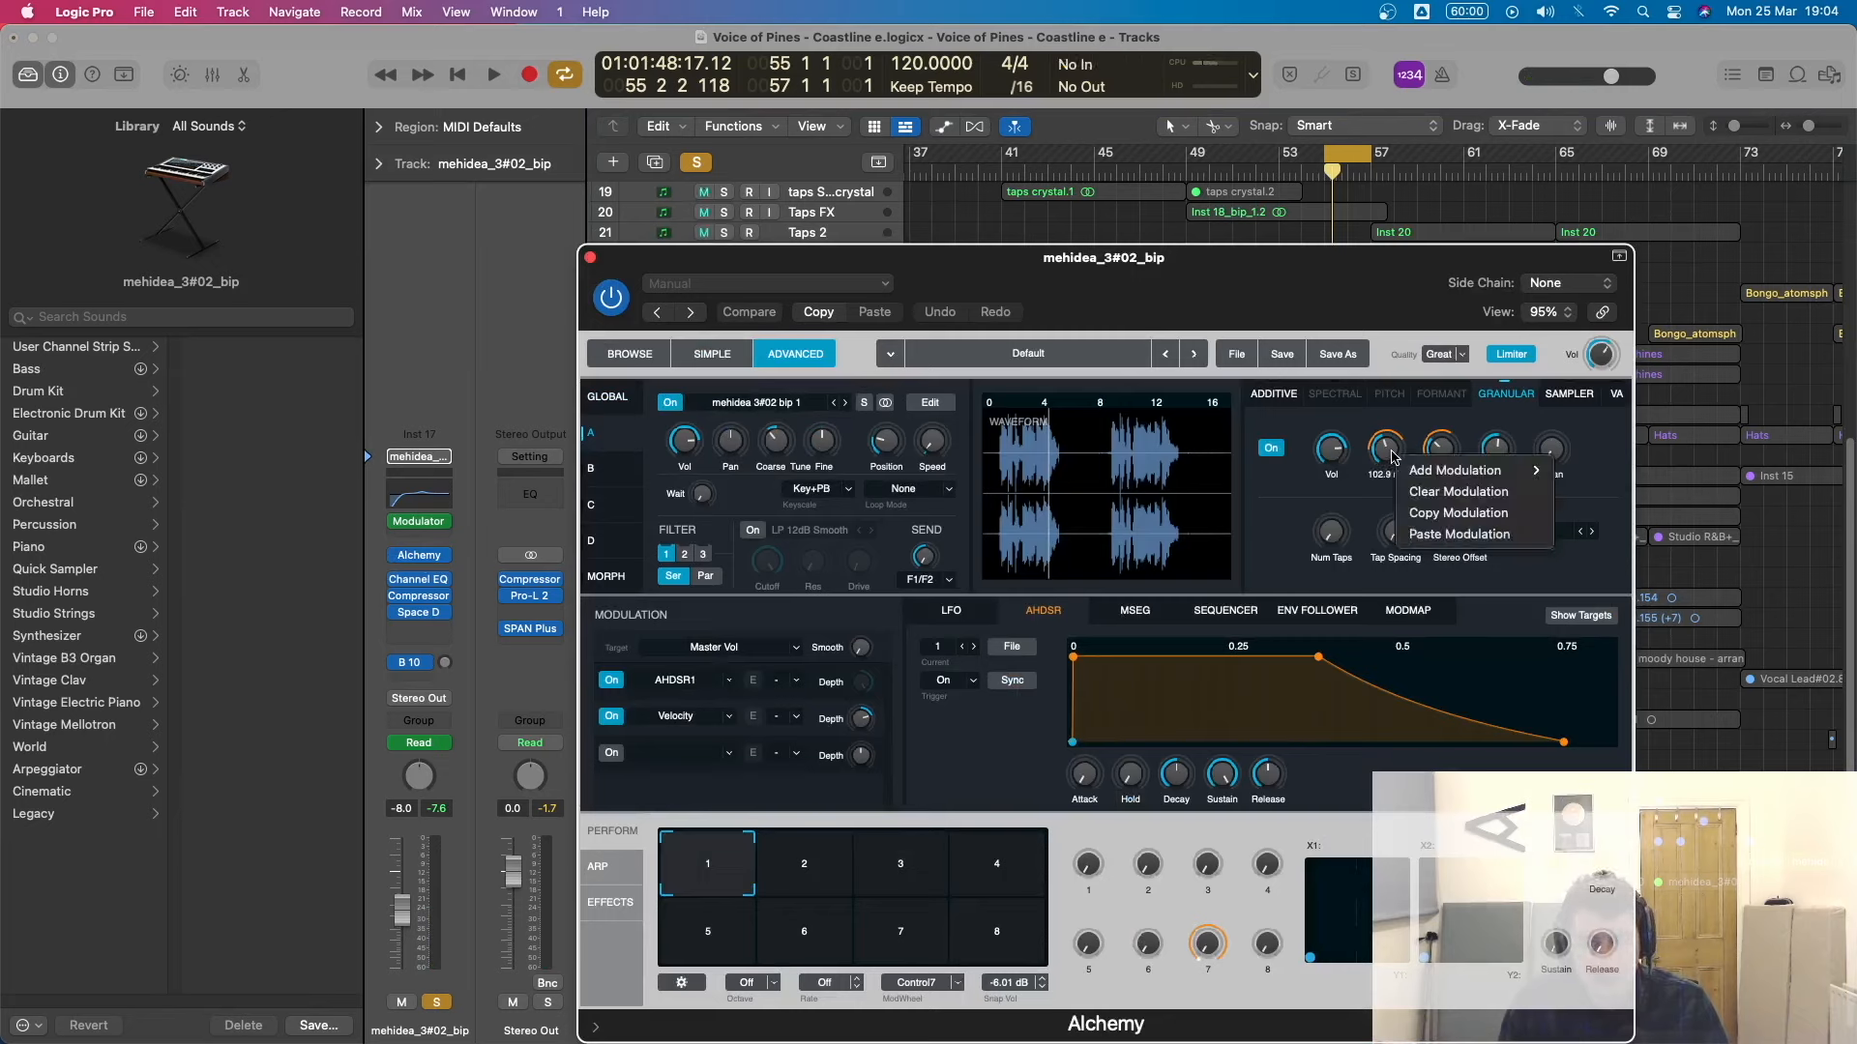
click(1441, 492)
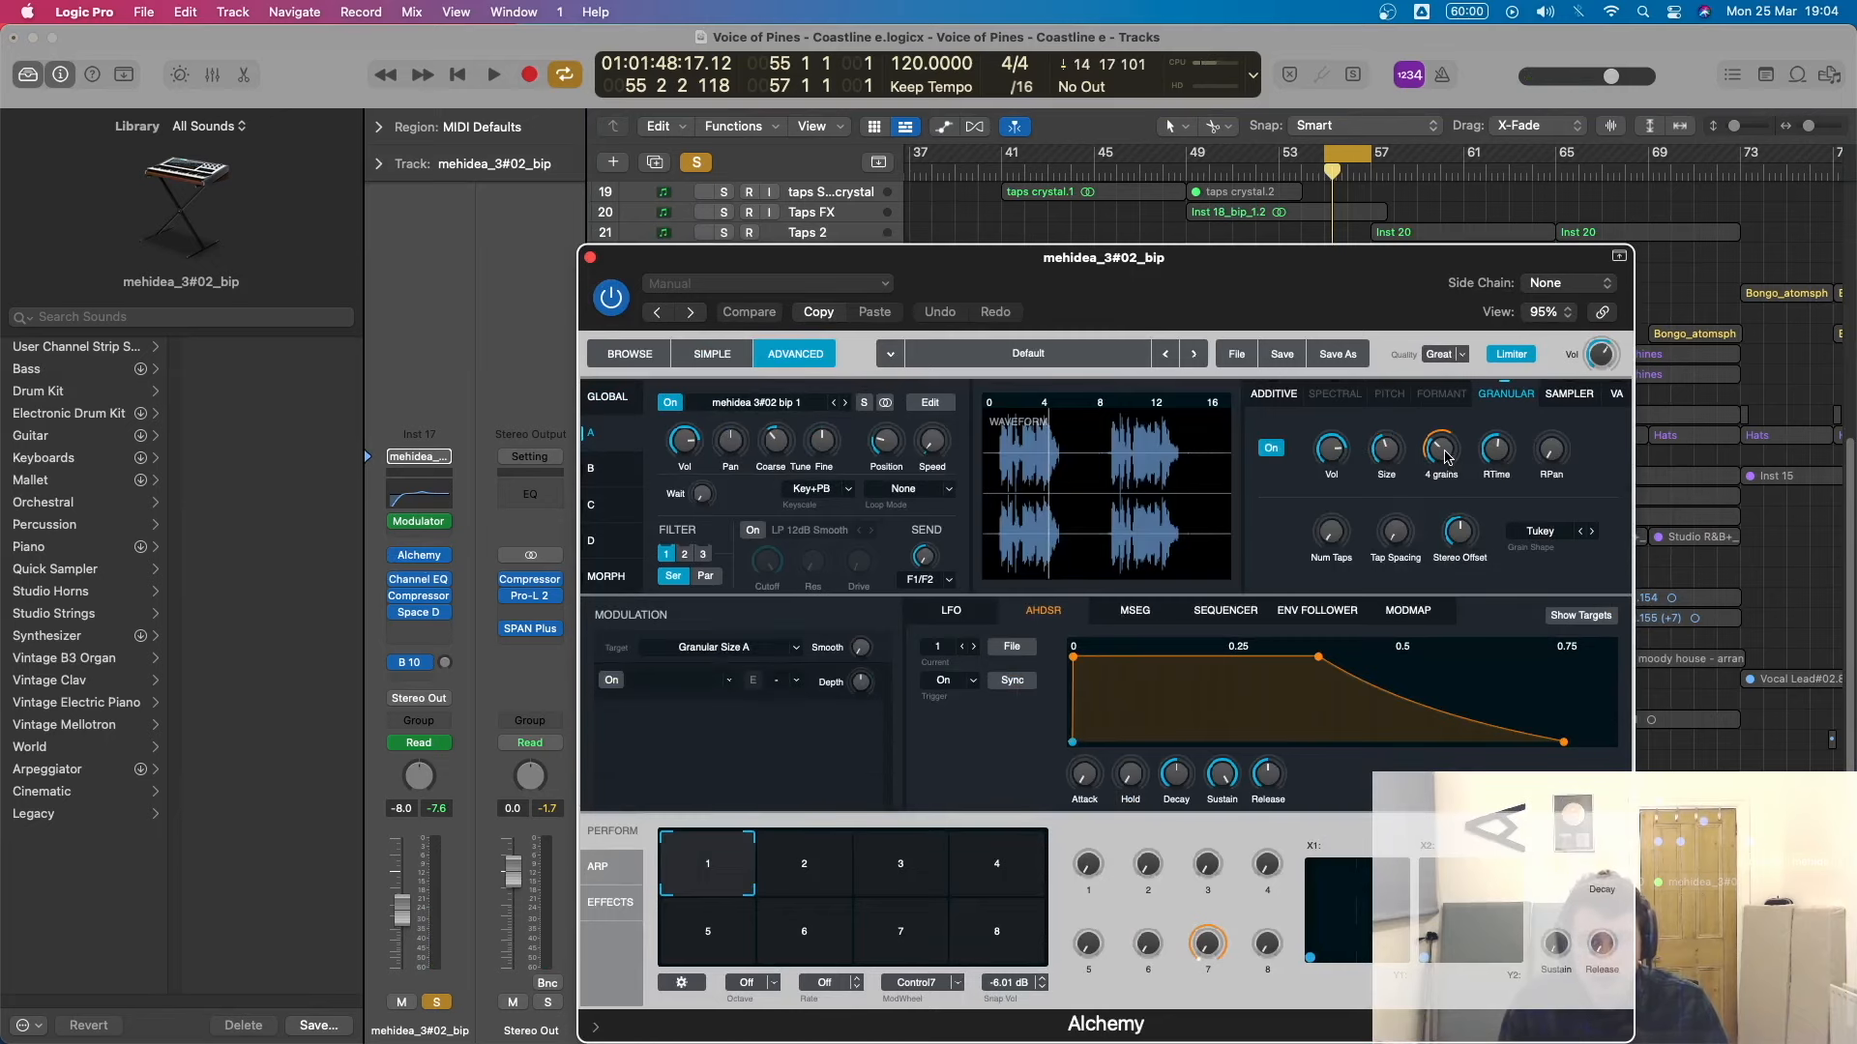
right_click(1440, 448)
click(1474, 492)
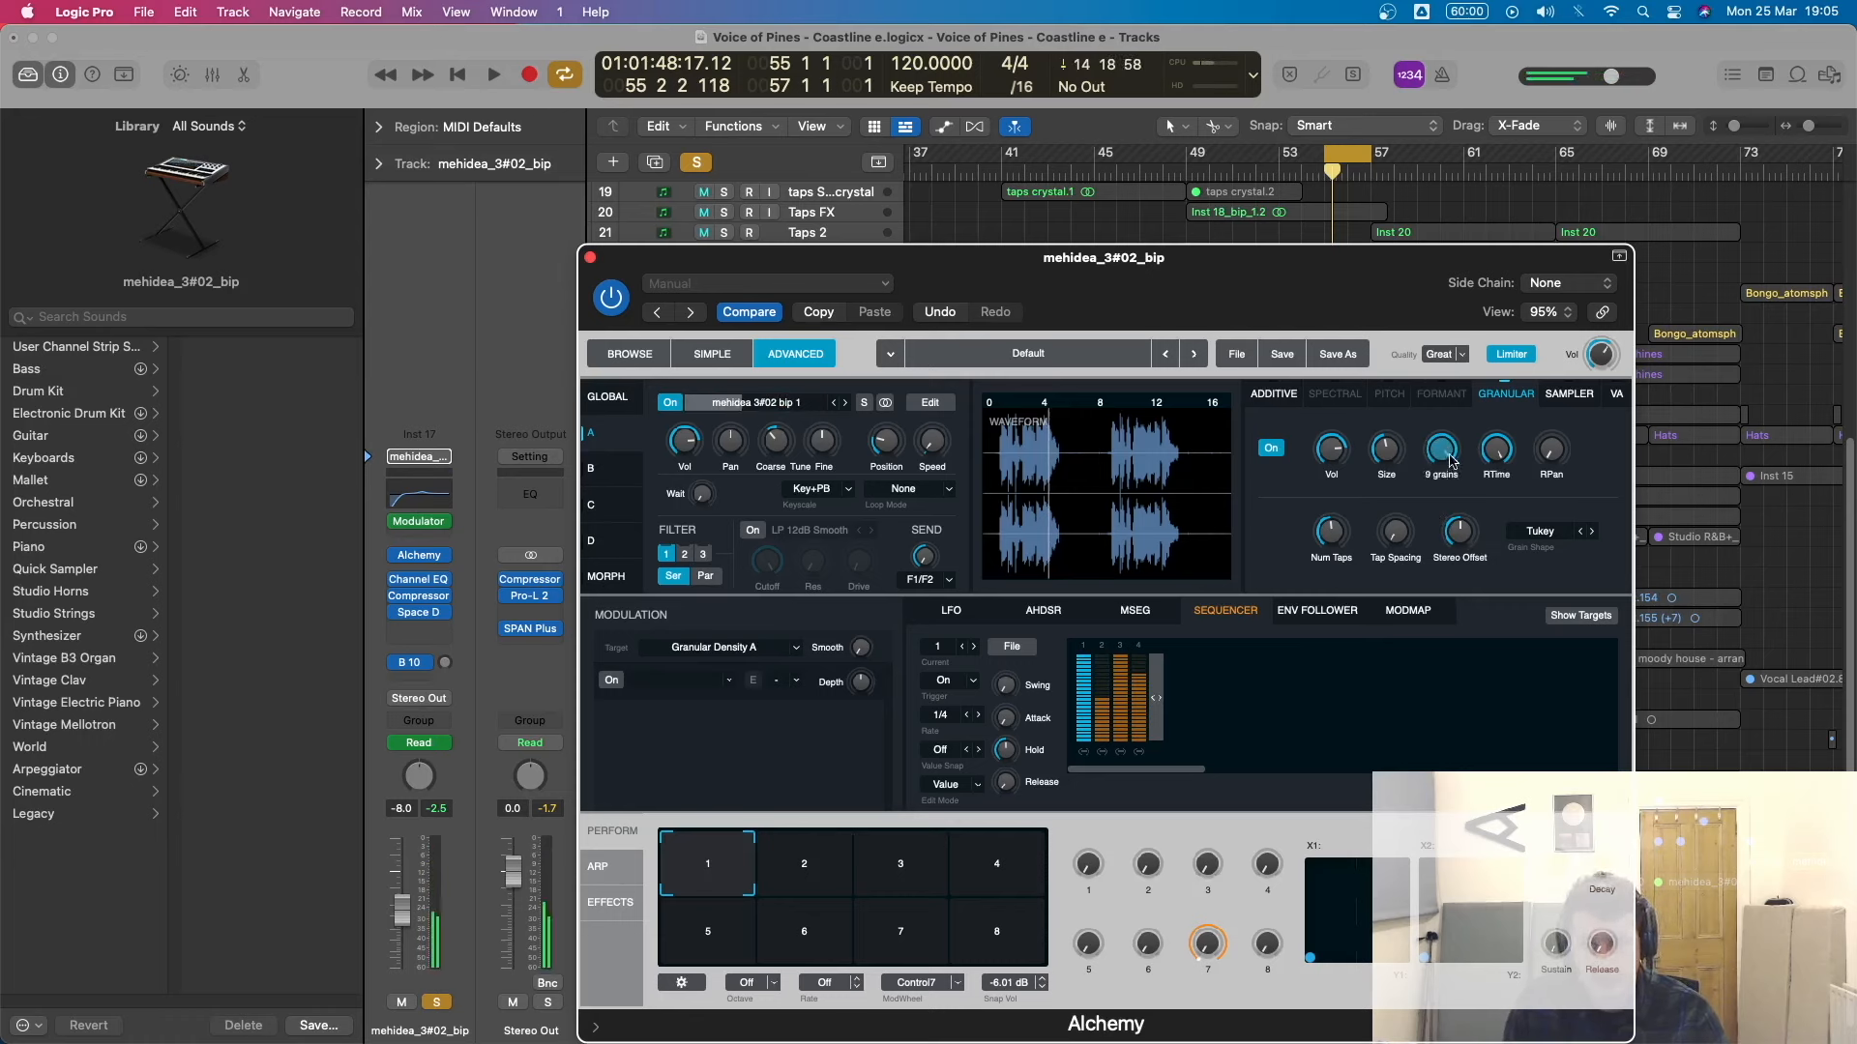
Sweep the granular Density and RTime downward to hear how each changes the sound.
drag(1450, 448, 1489, 674)
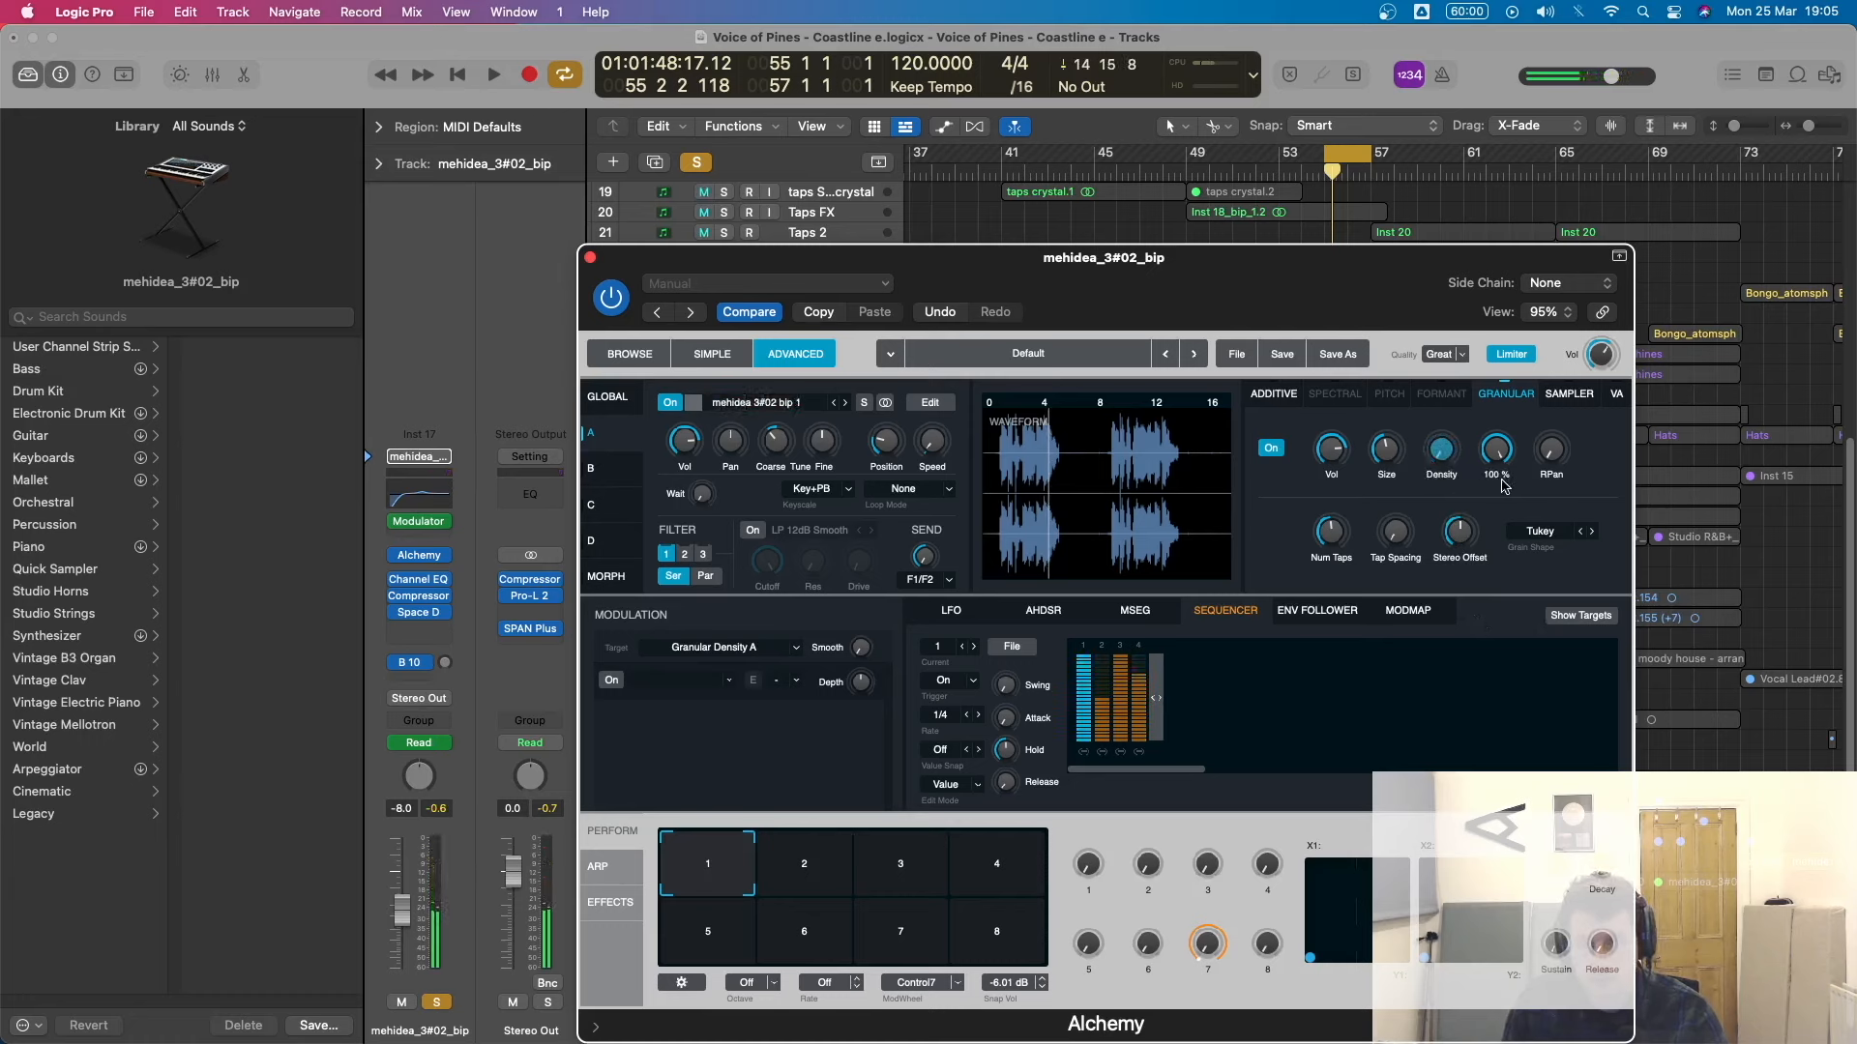
drag(1503, 452, 1539, 697)
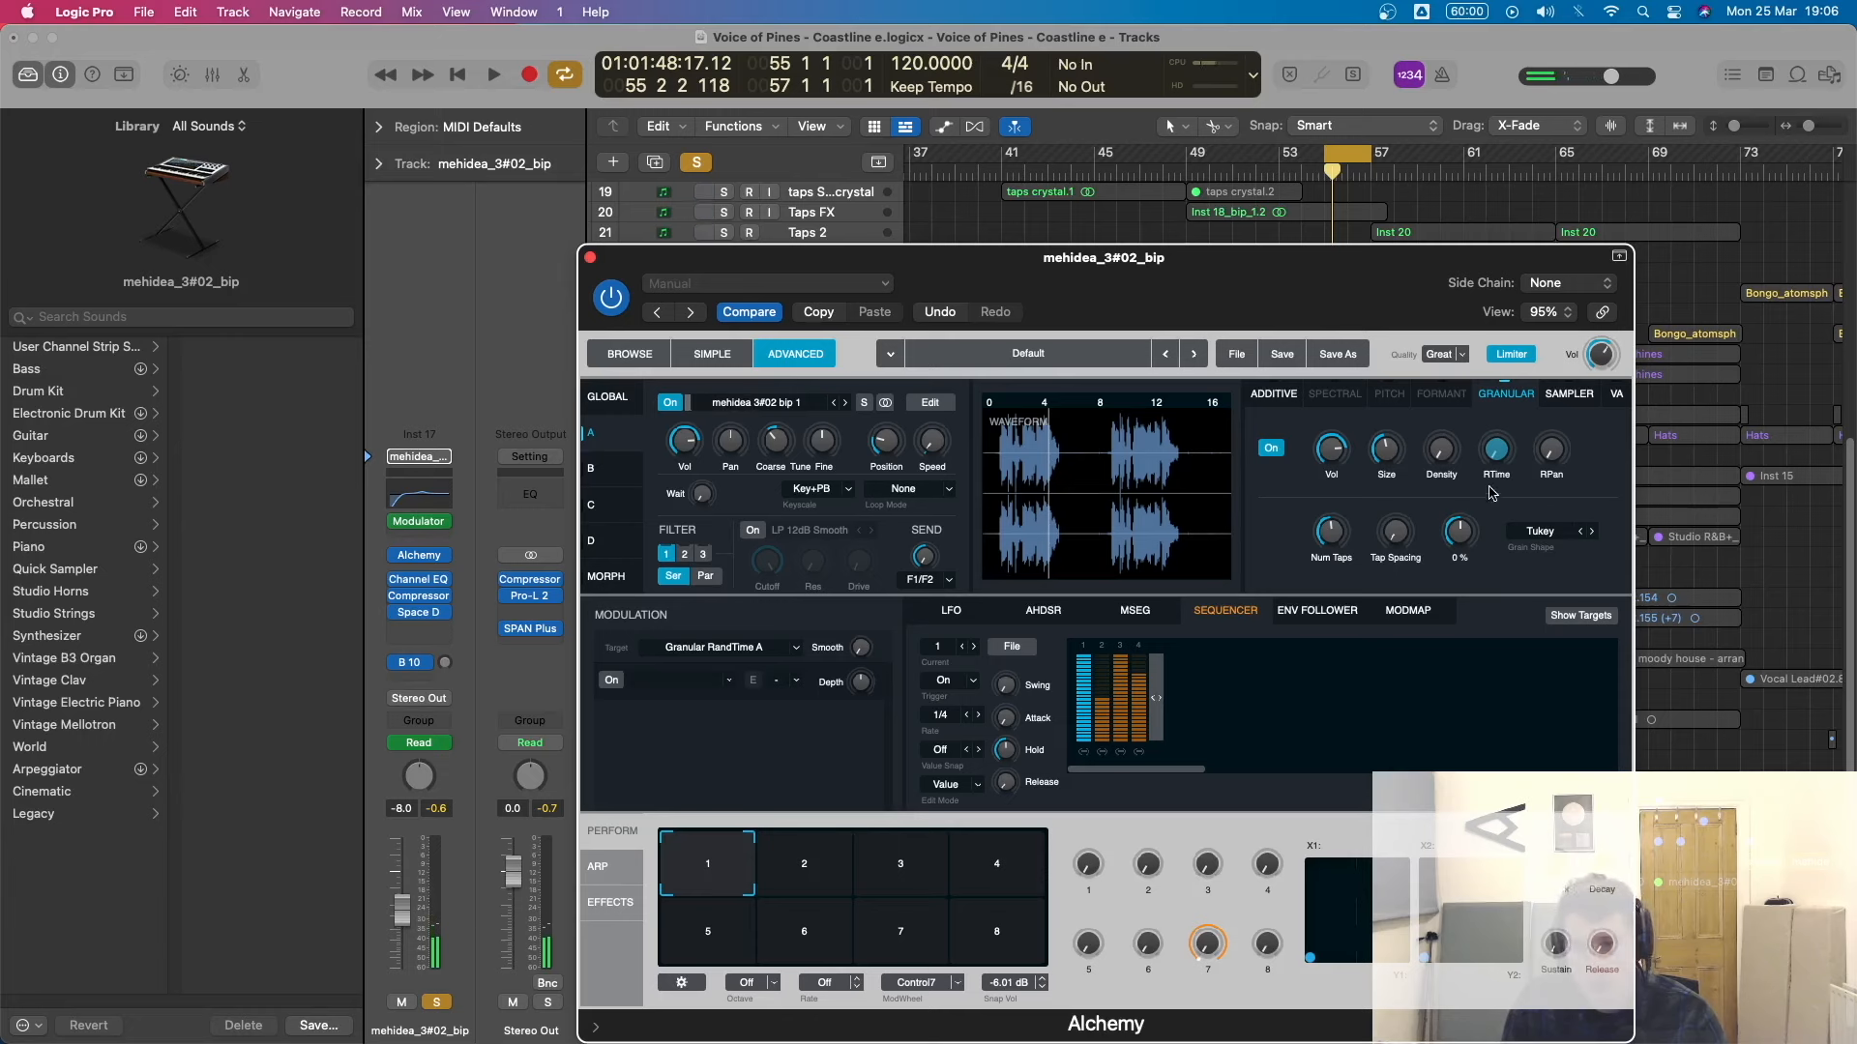
Set the shape of Alchemy's LFO 1 to the basic Ramp Up.
click(966, 612)
click(1203, 648)
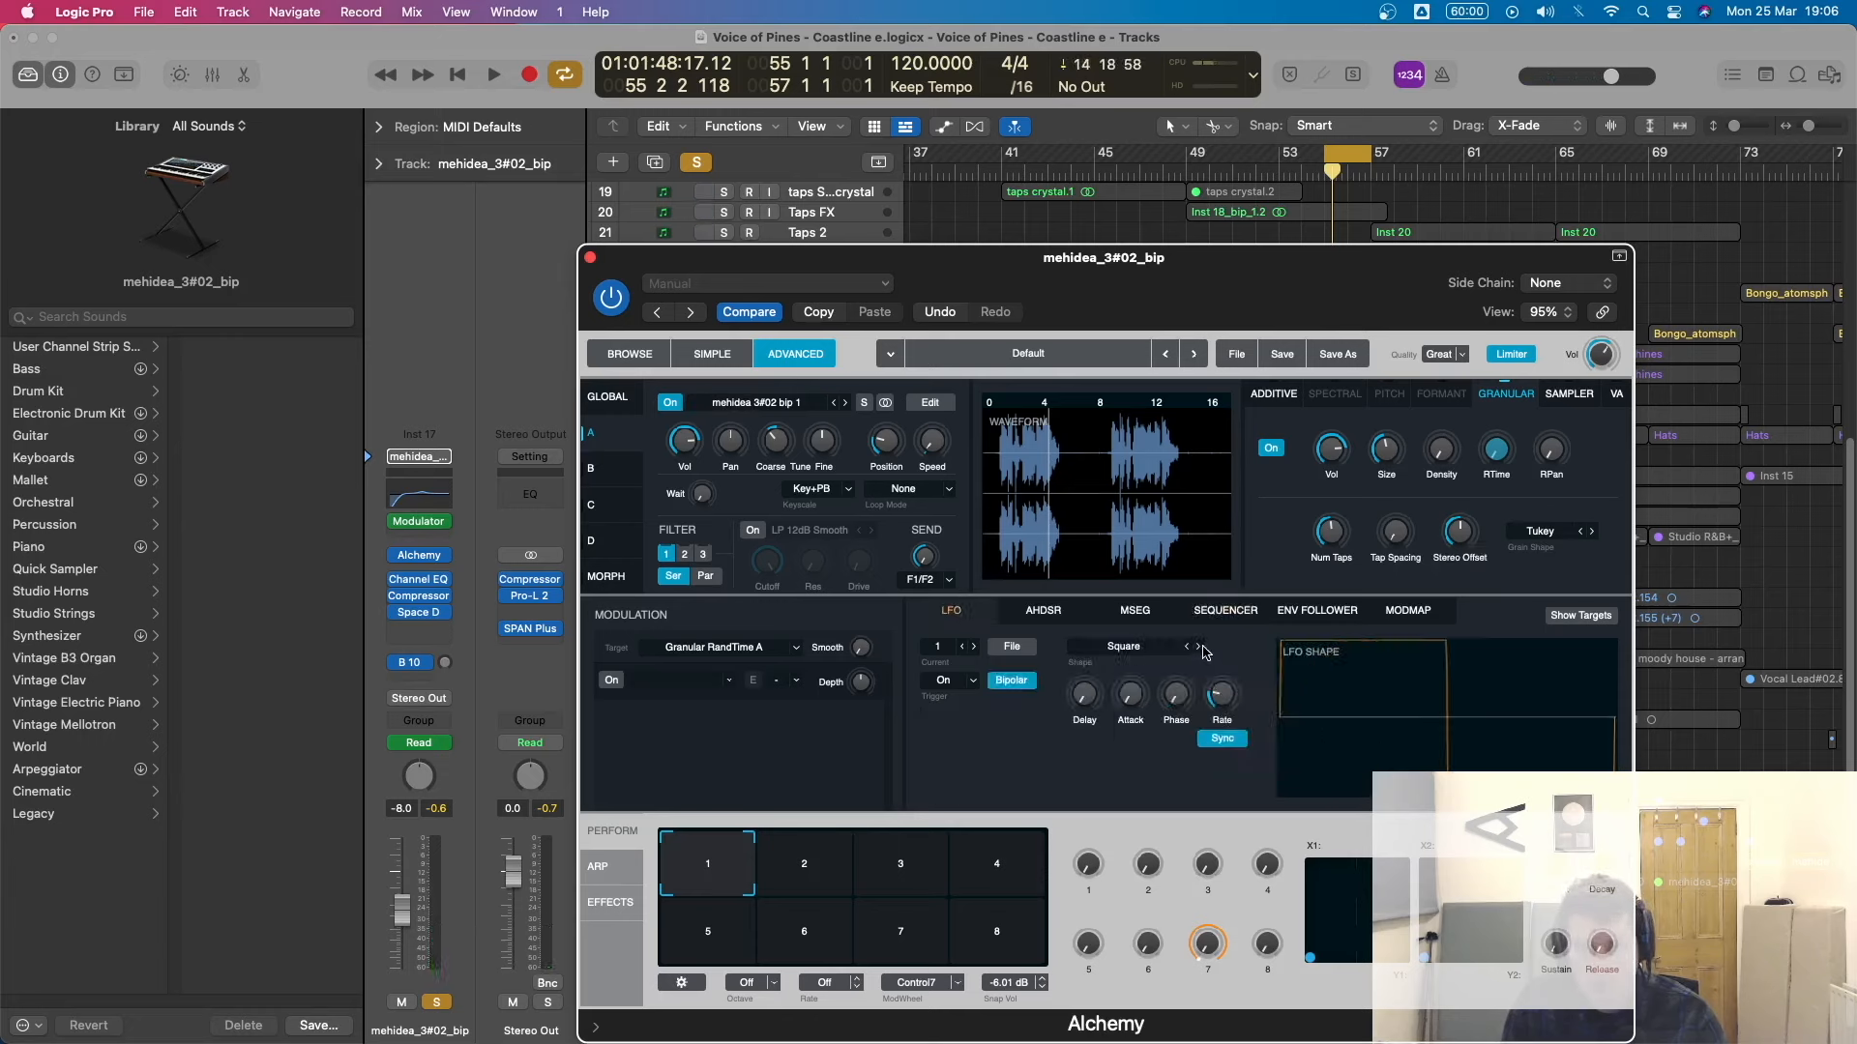
click(1200, 647)
click(1199, 647)
click(1198, 647)
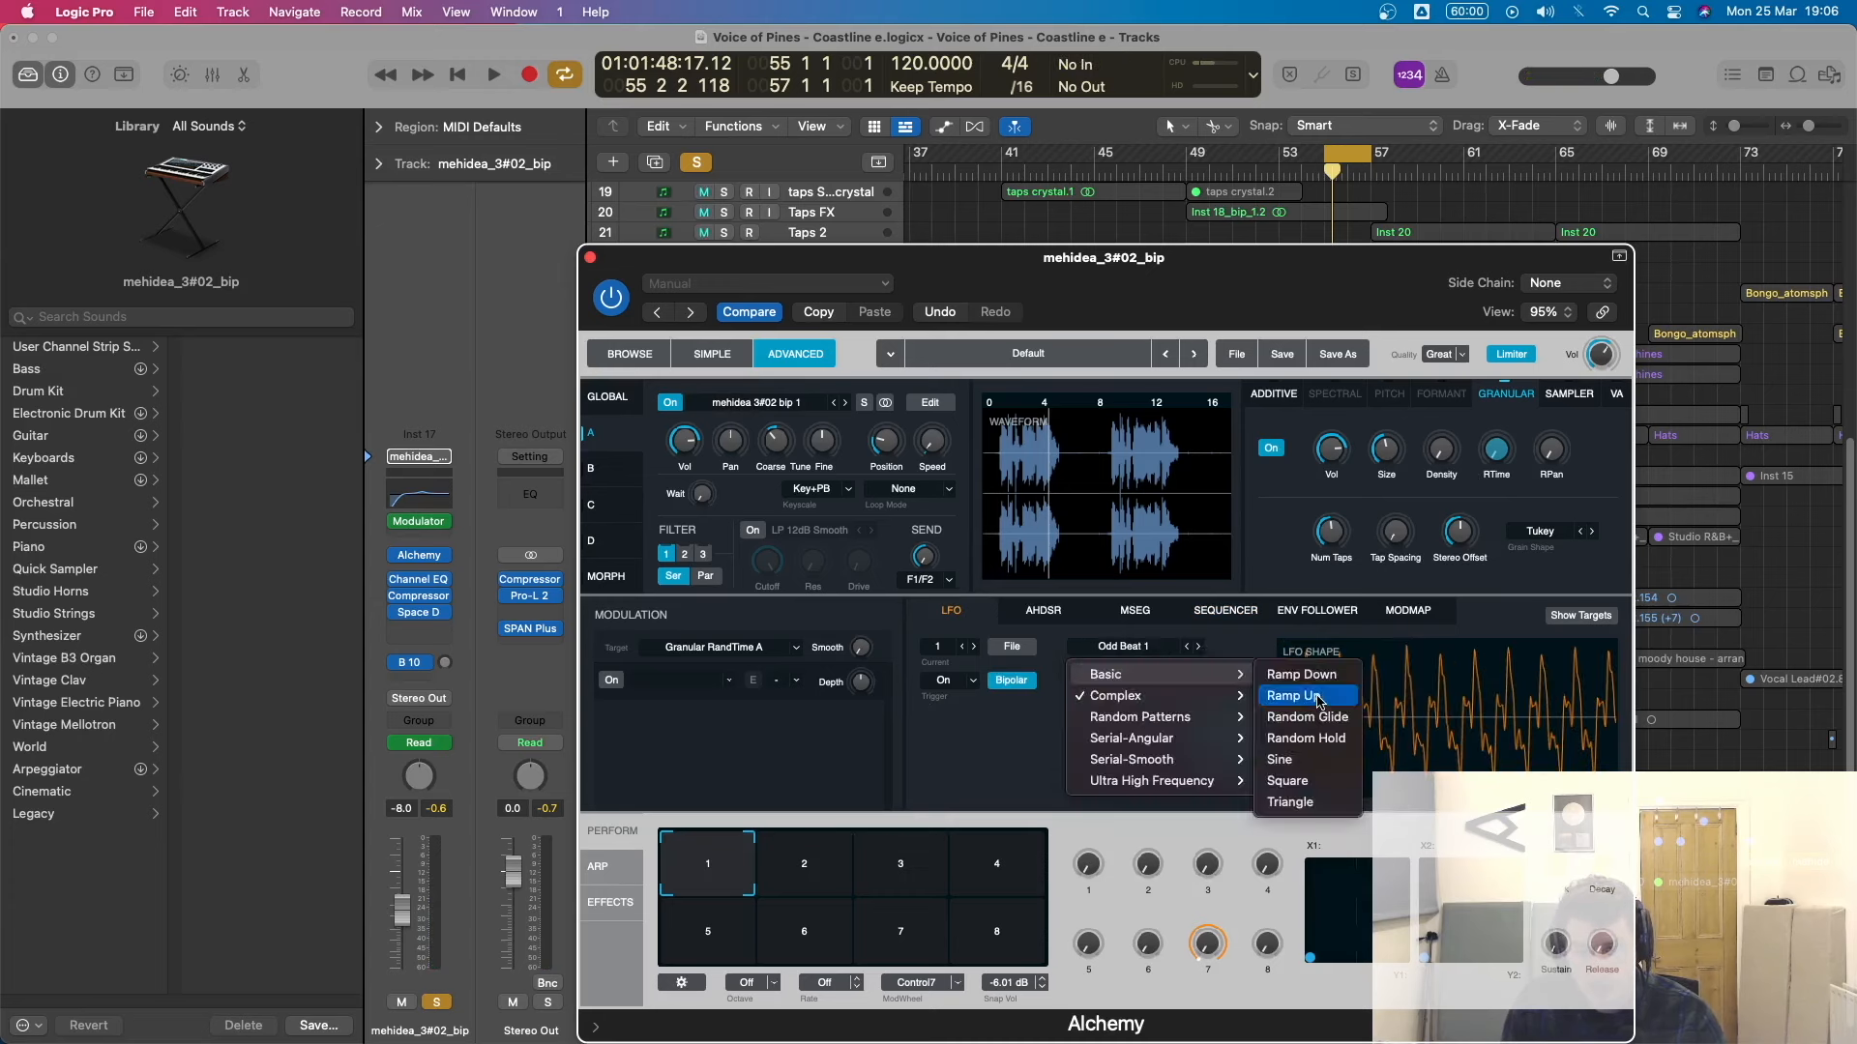
click(1312, 698)
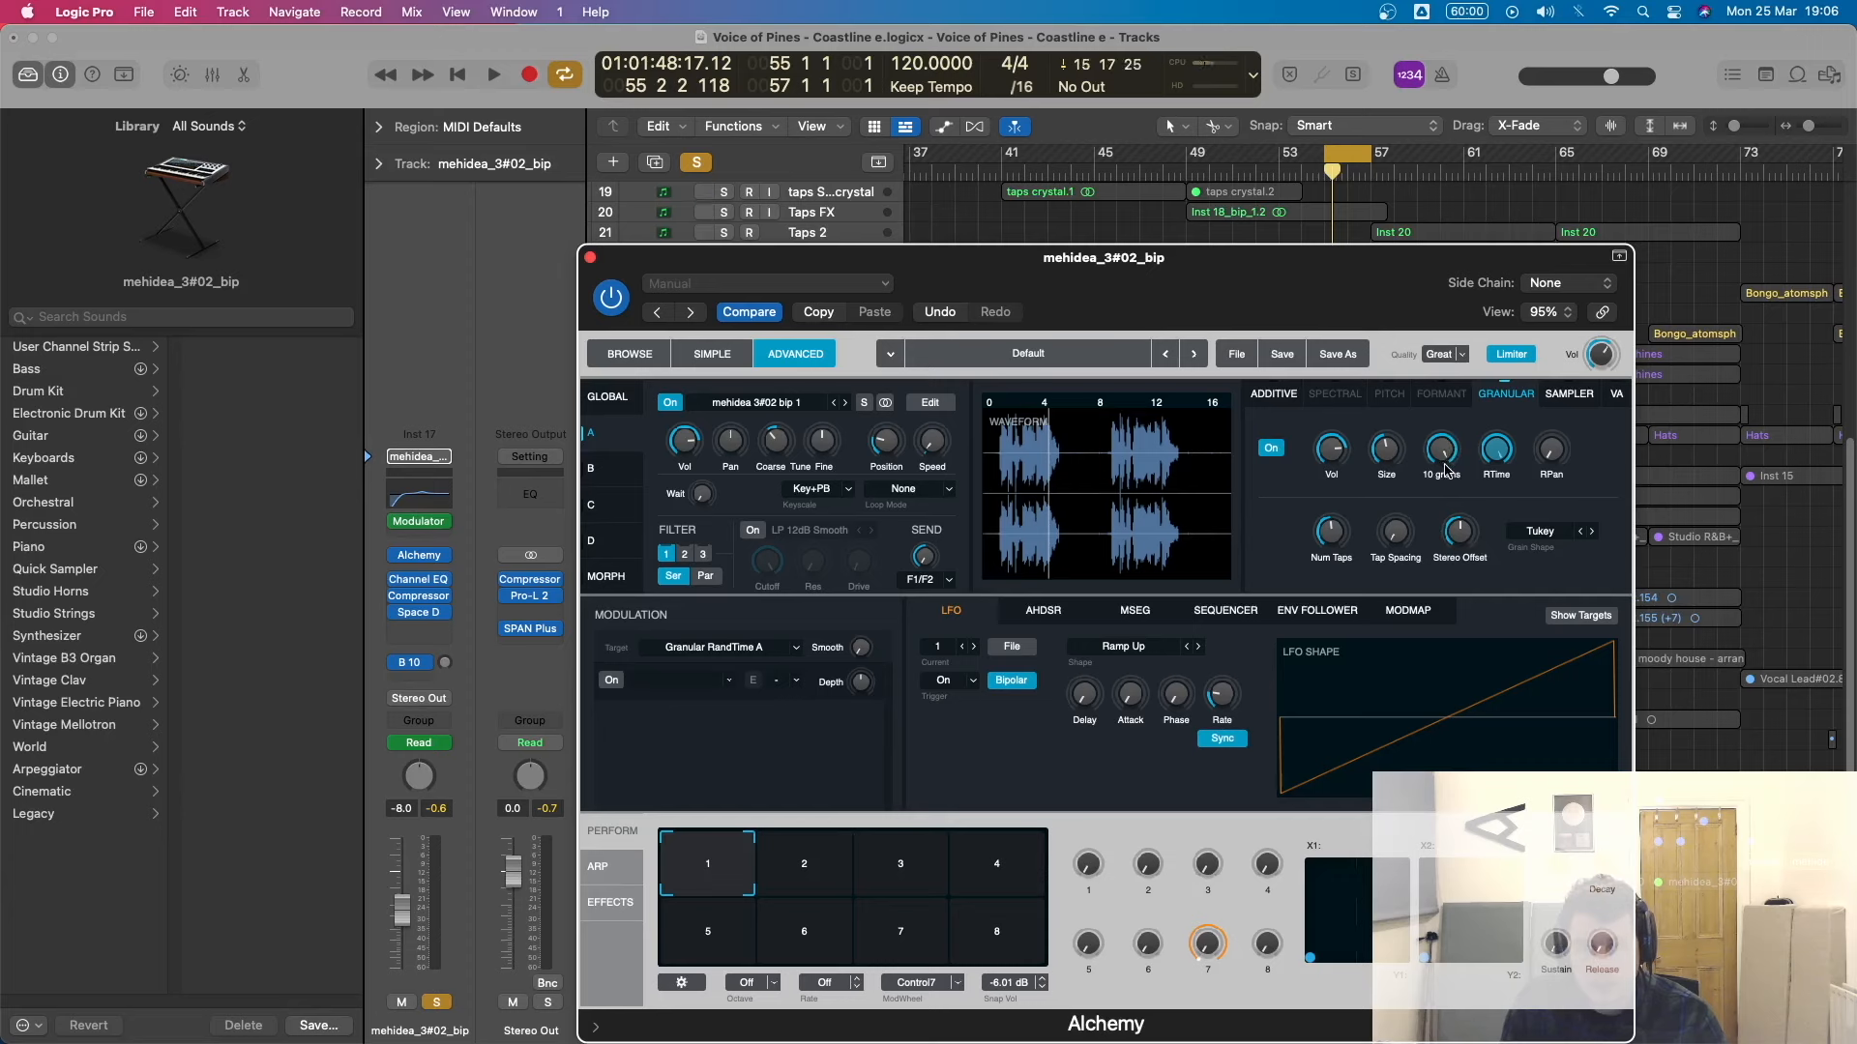
Add LFO1 (Ramp Up) as a modulation source for the granular Density.
right_click(1445, 471)
mouse_move(1514, 462)
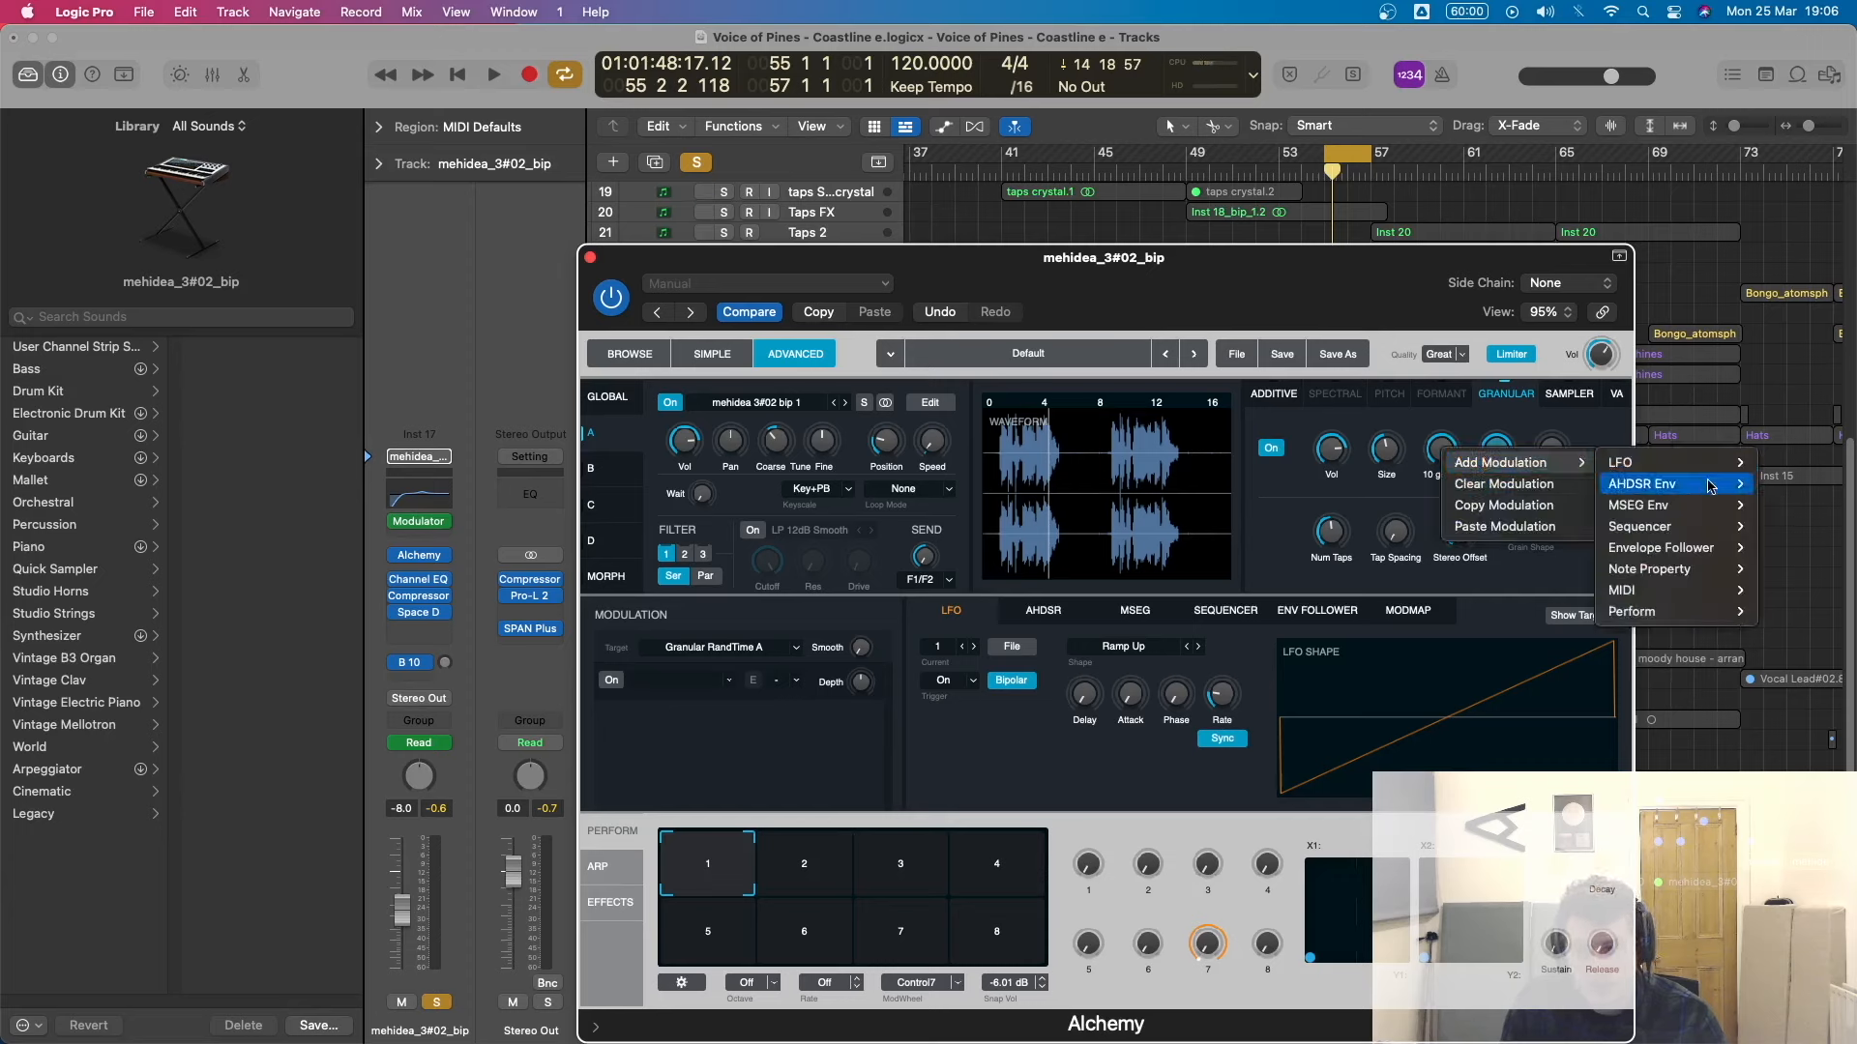
mouse_move(1688, 465)
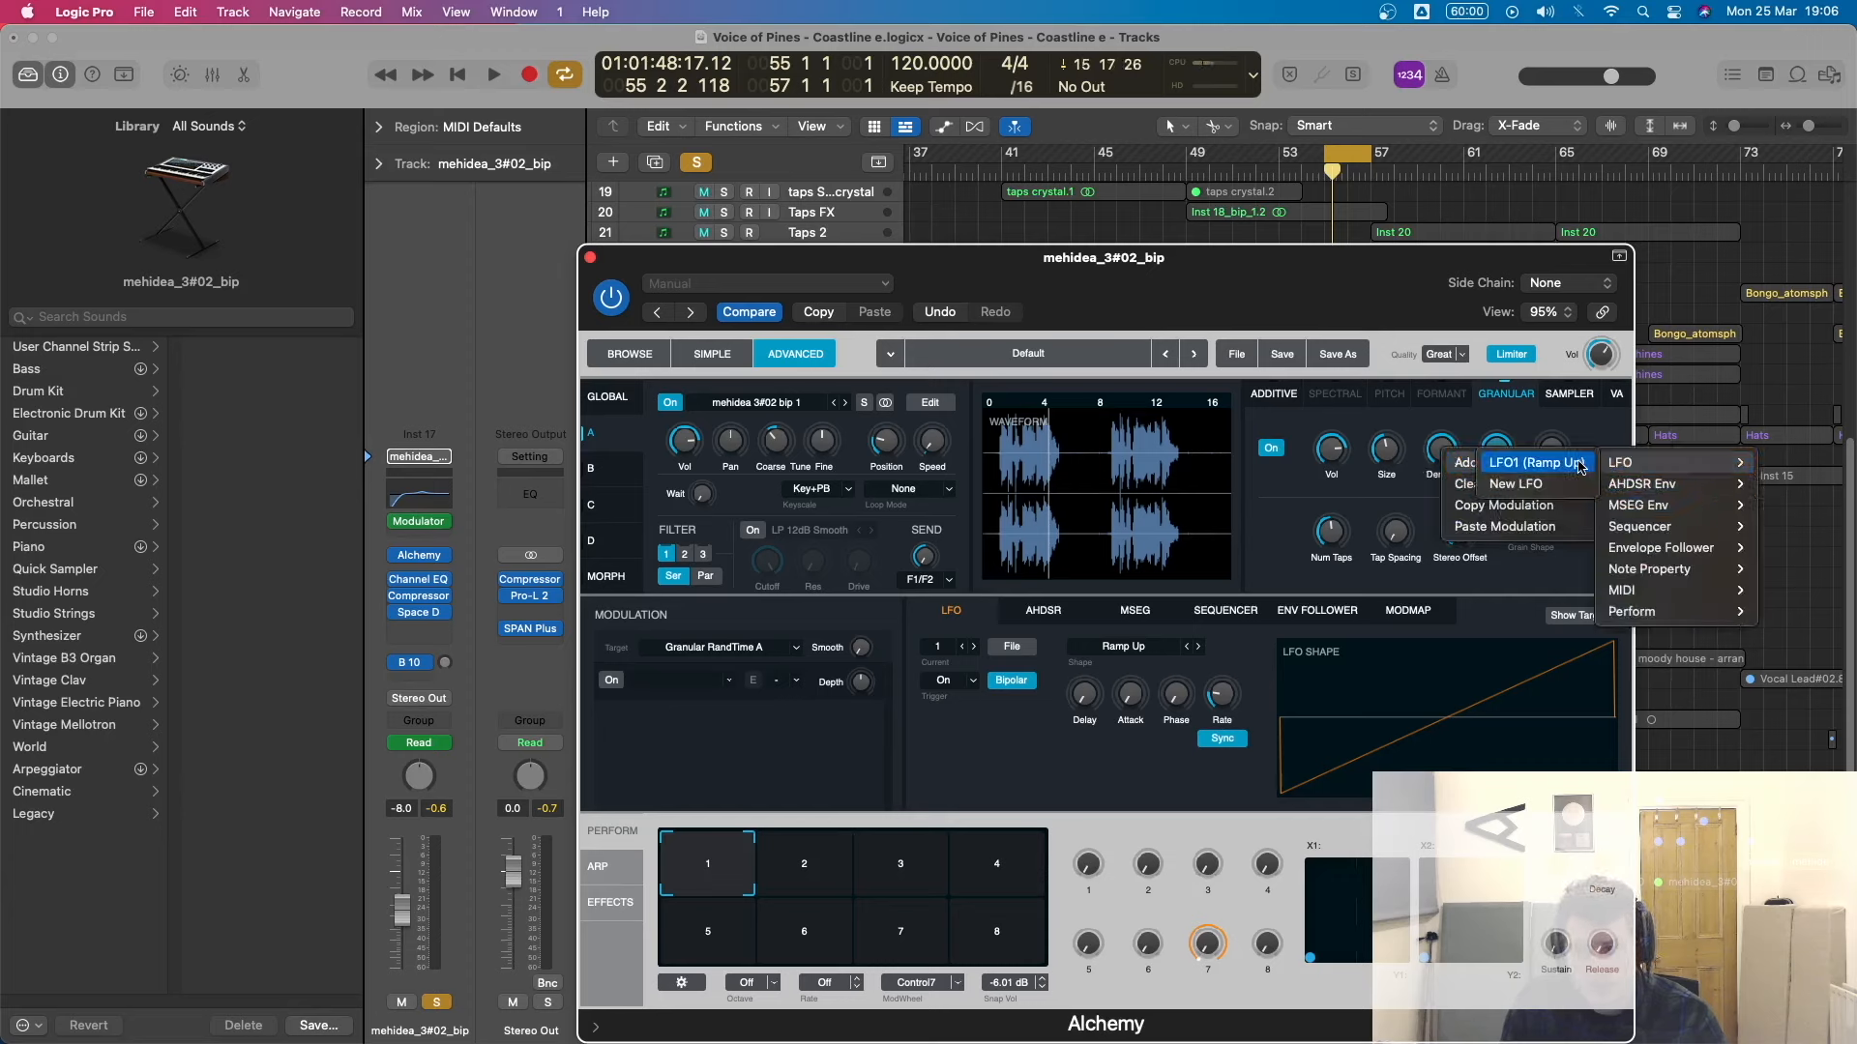
click(1537, 462)
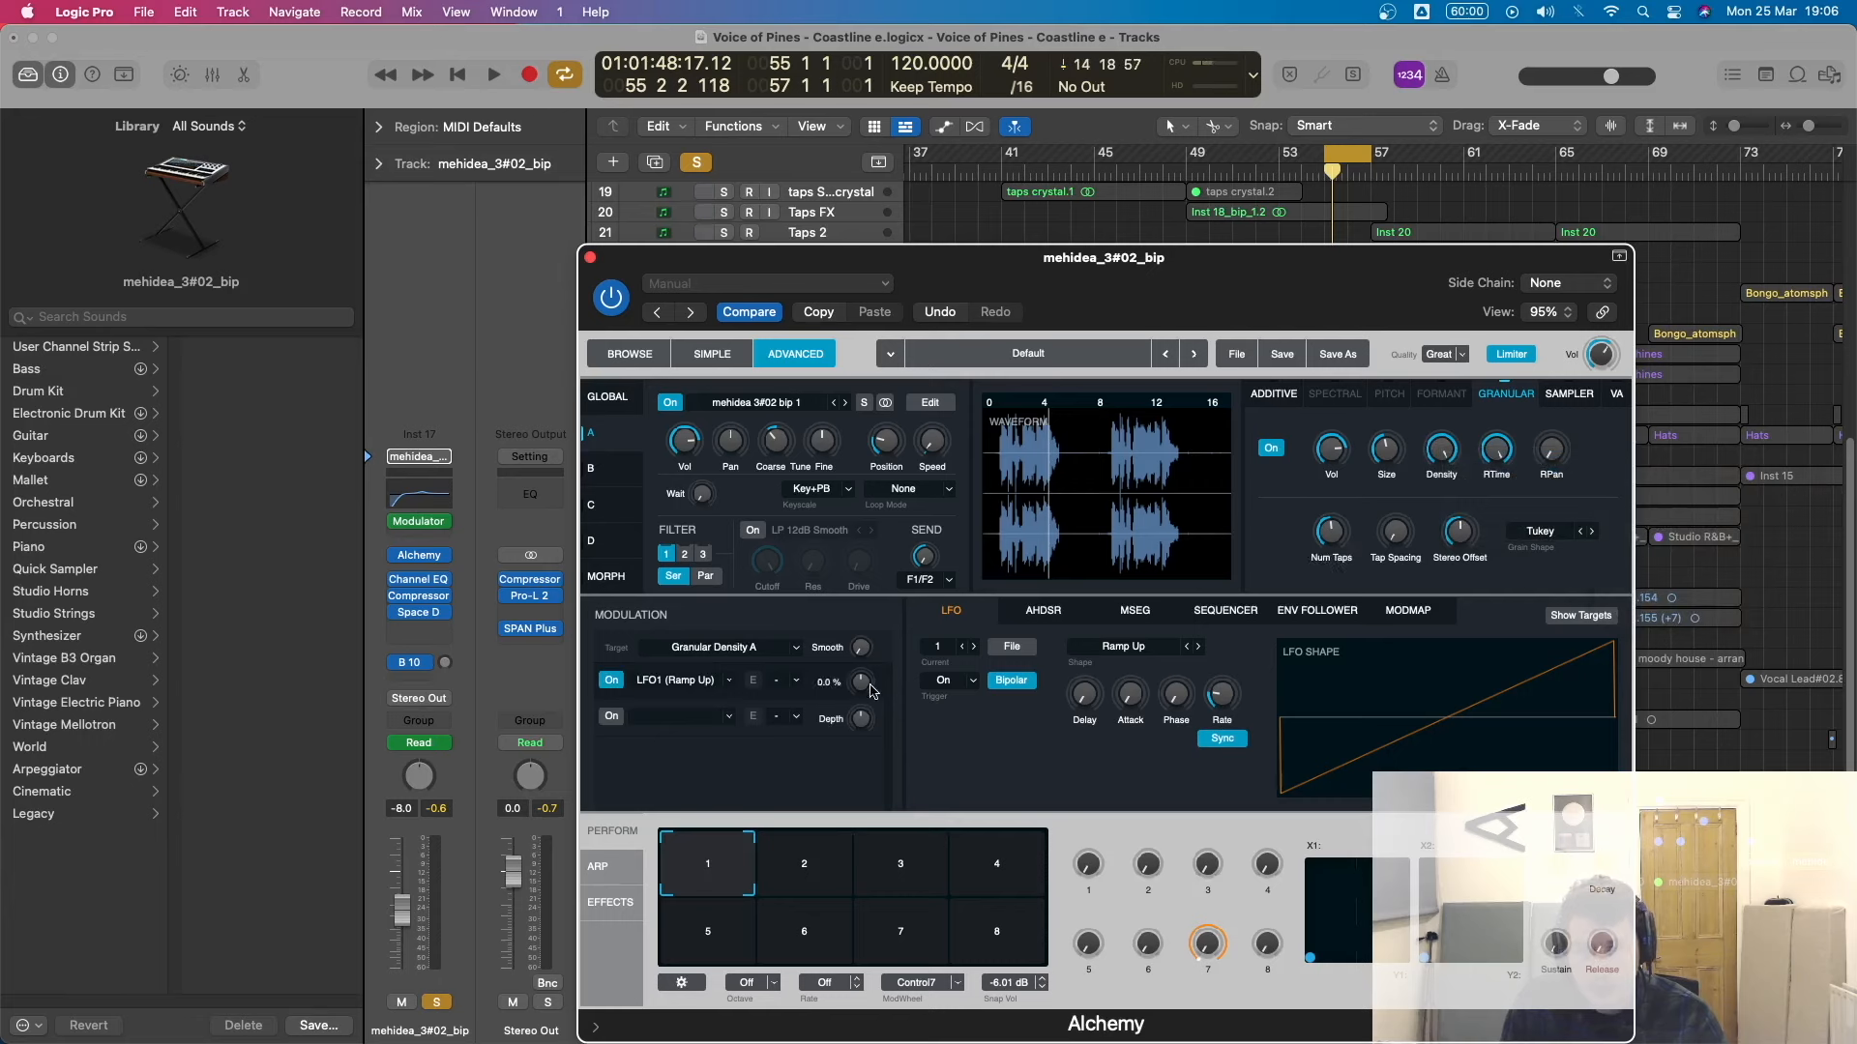
Modulate the granular RTime with LFO1 (Ramp Up), adjusting its depth, and lower the Density to 6 grains.
right_click(1500, 454)
mouse_move(1547, 468)
mouse_move(1749, 481)
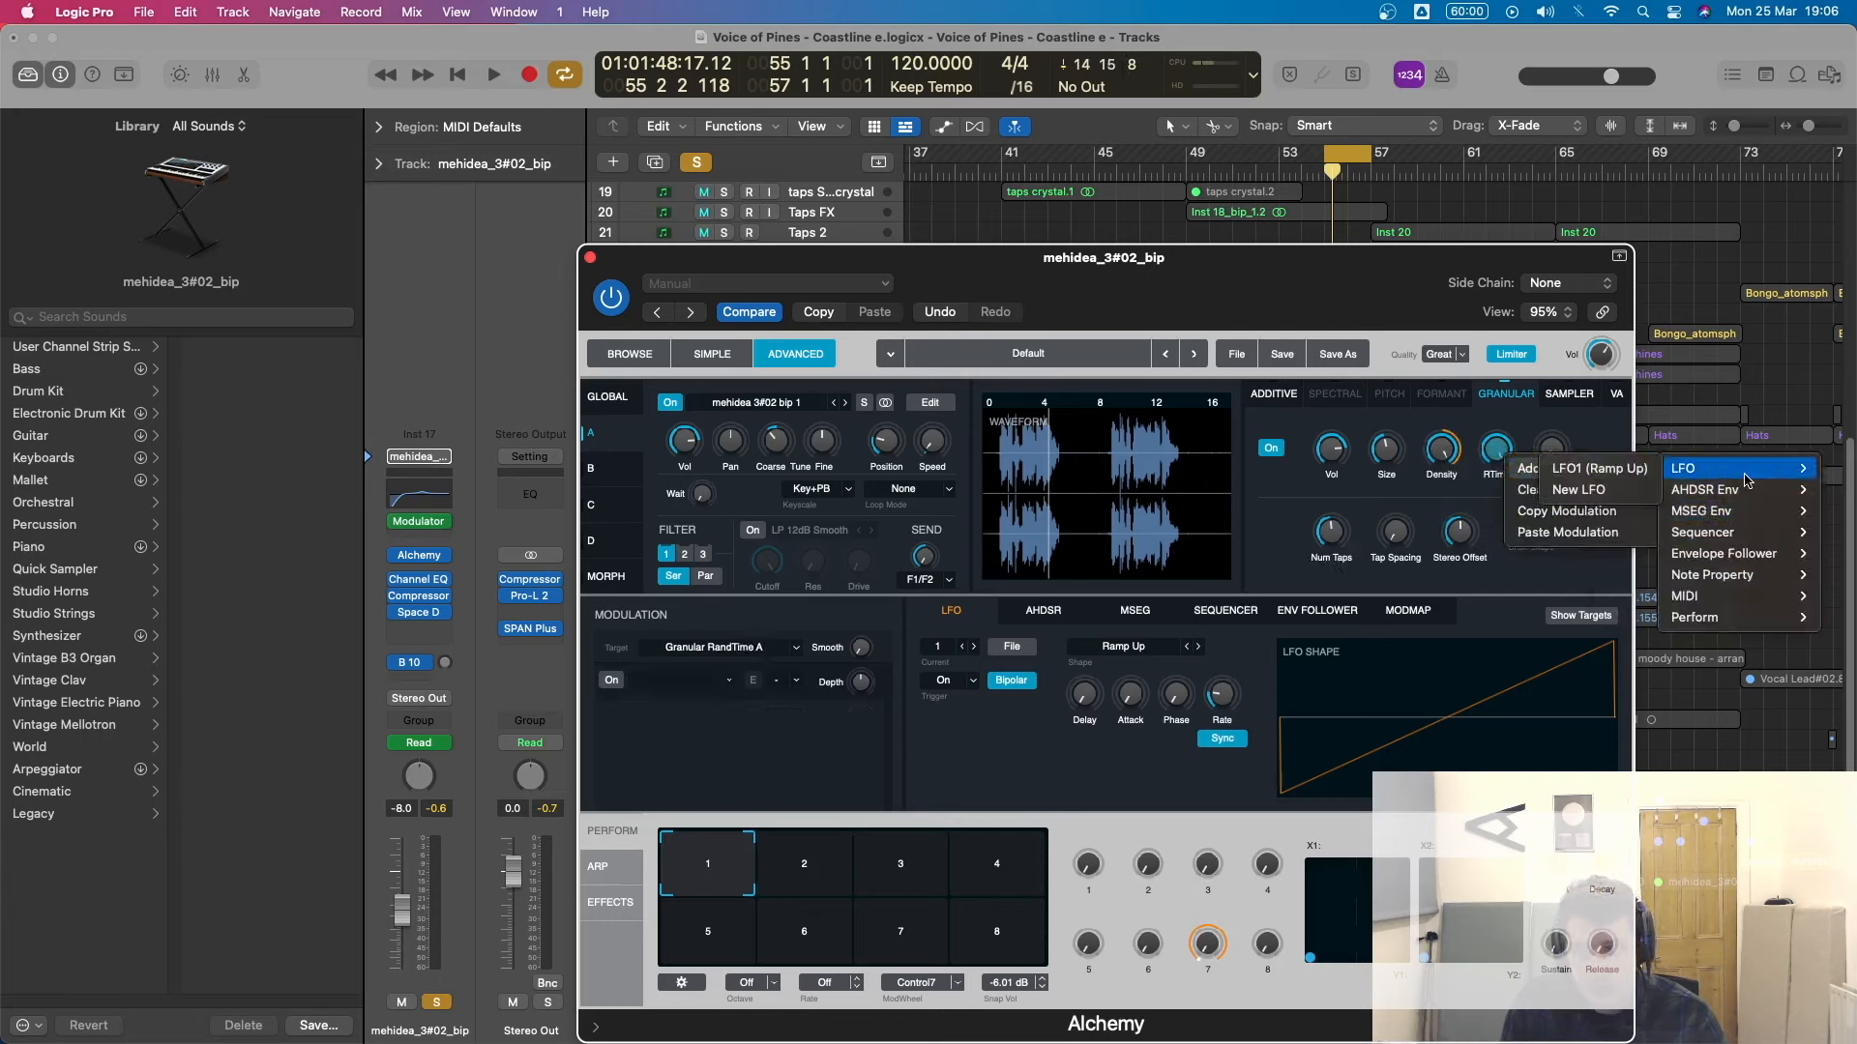
click(1600, 468)
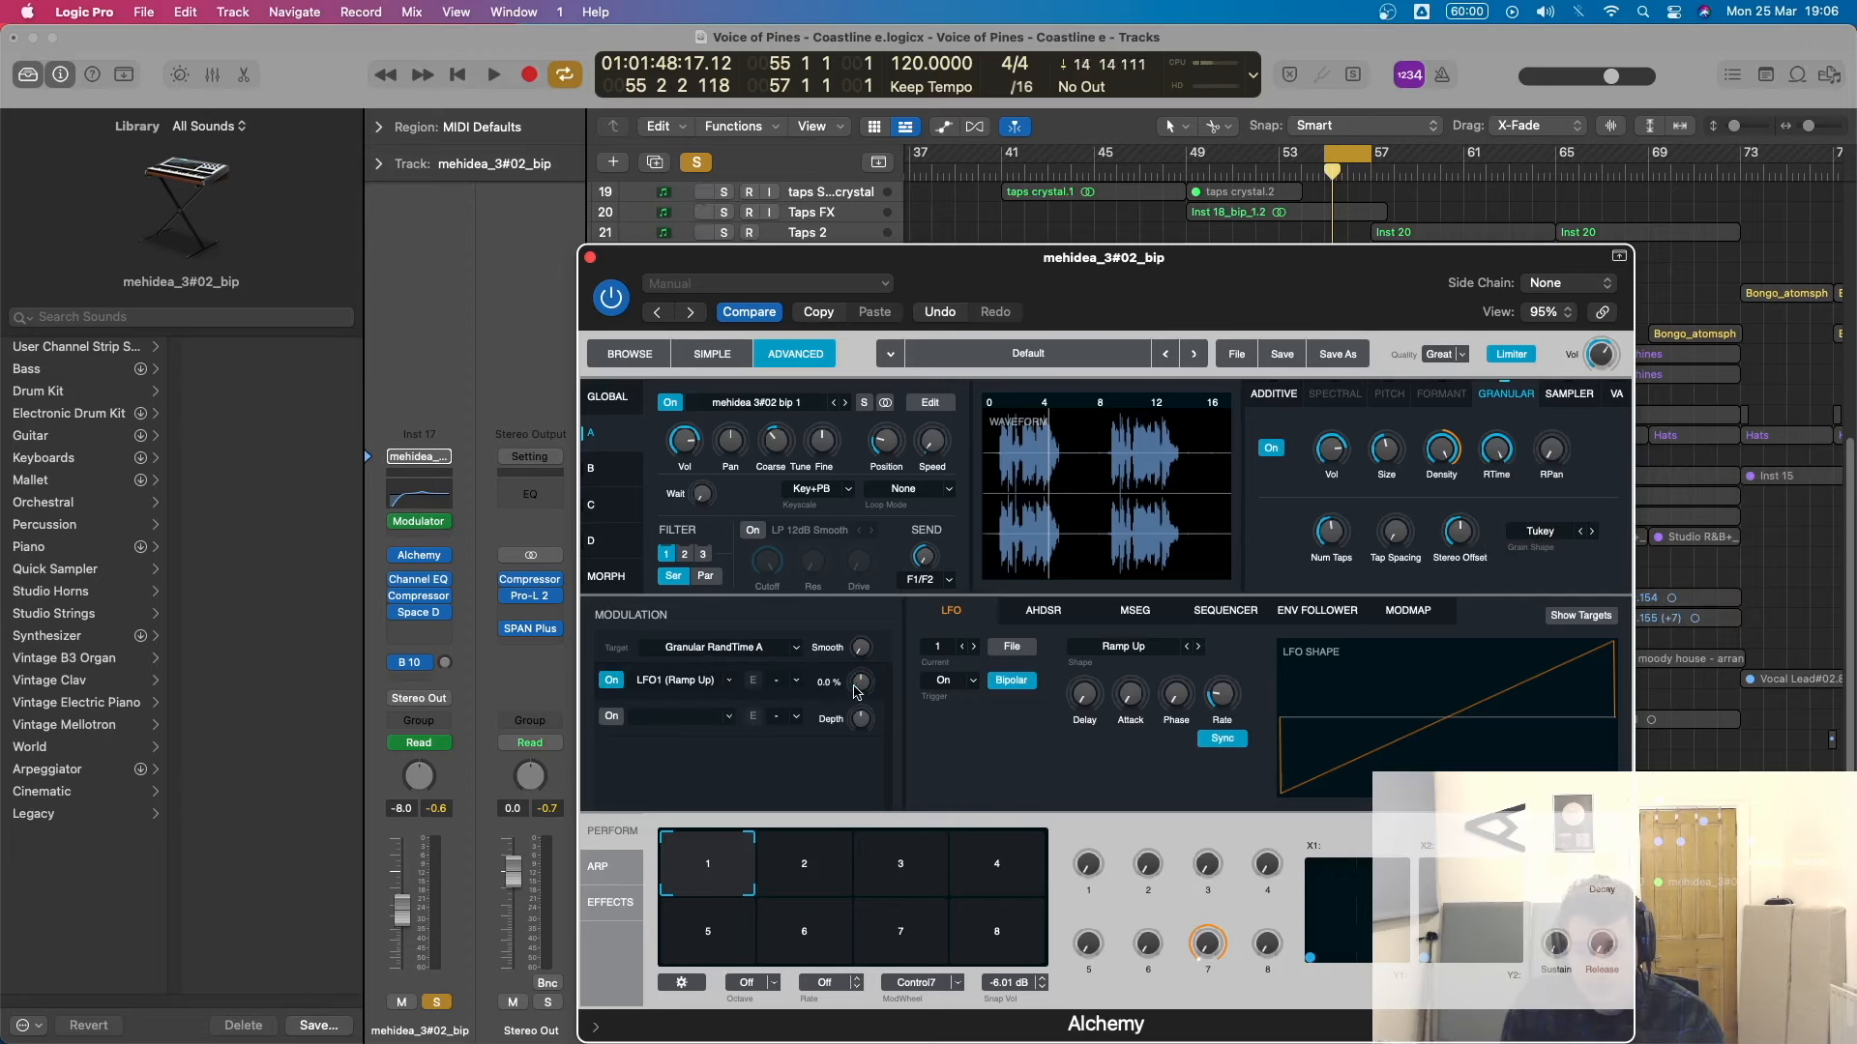
drag(856, 689, 849, 849)
click(1453, 467)
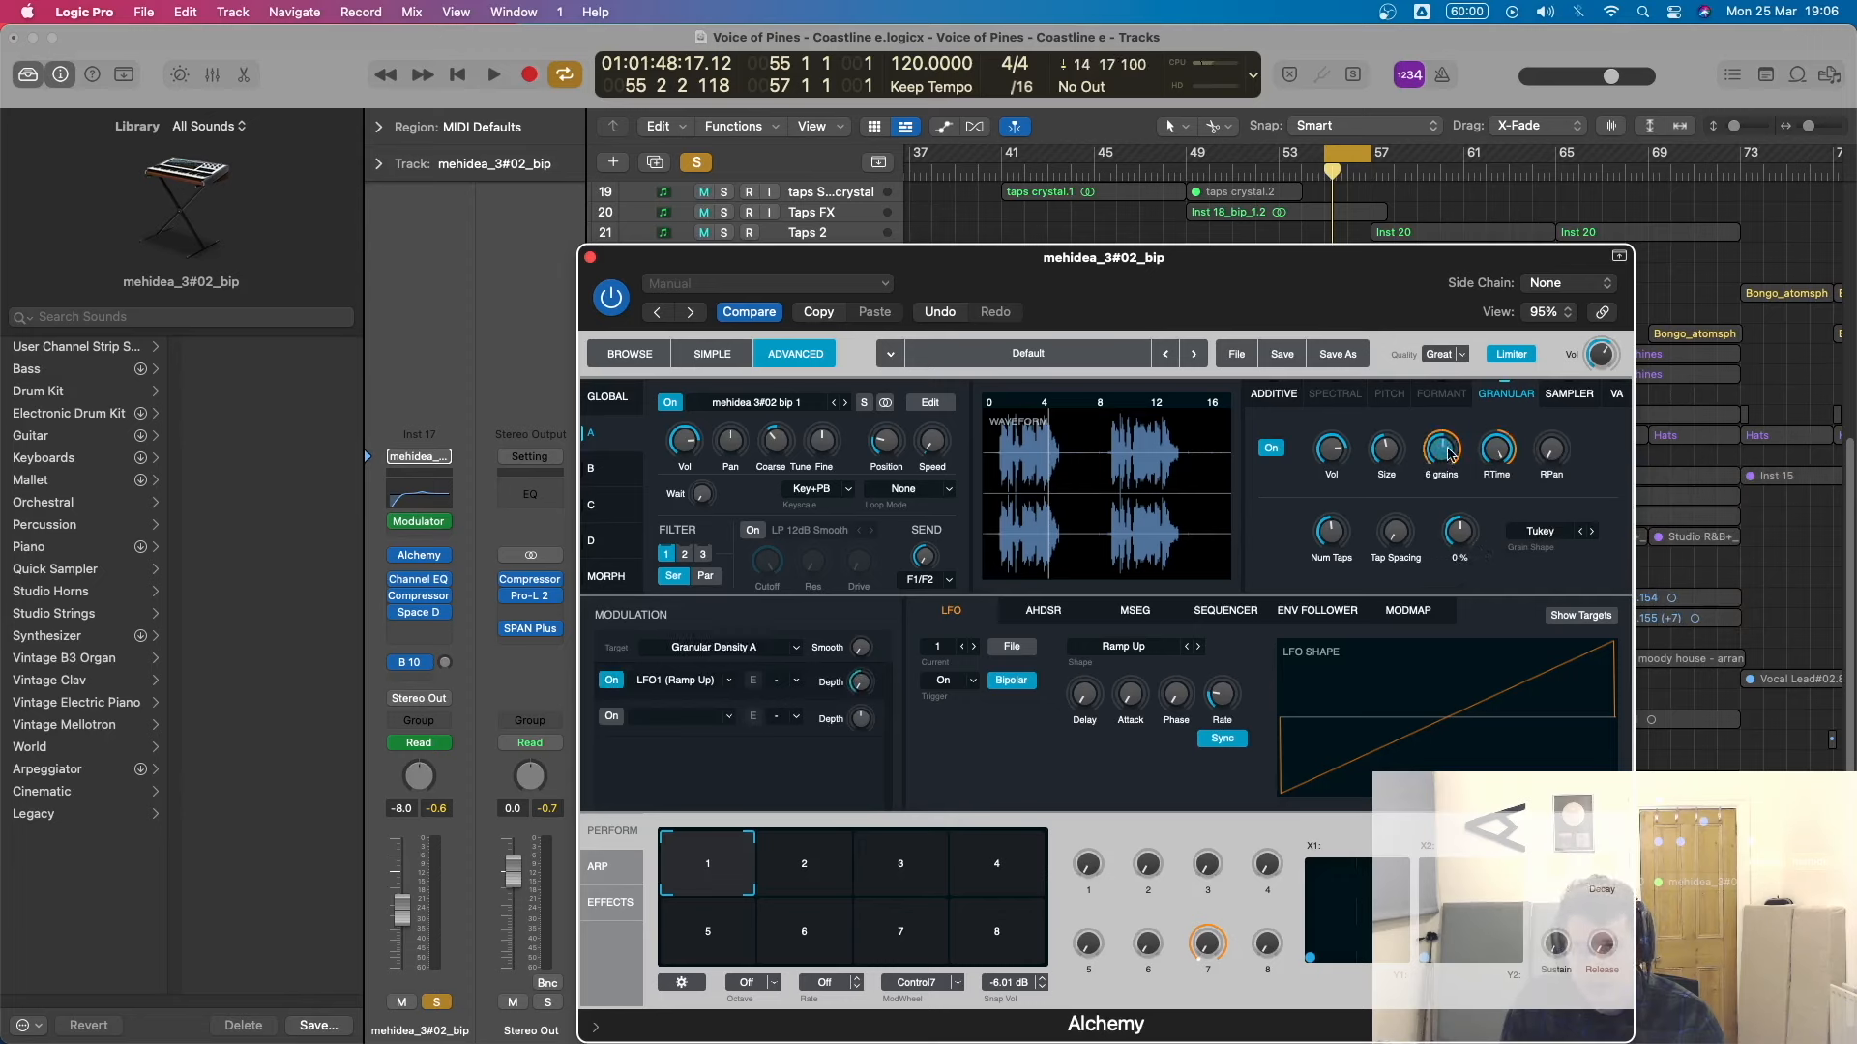
click(1495, 472)
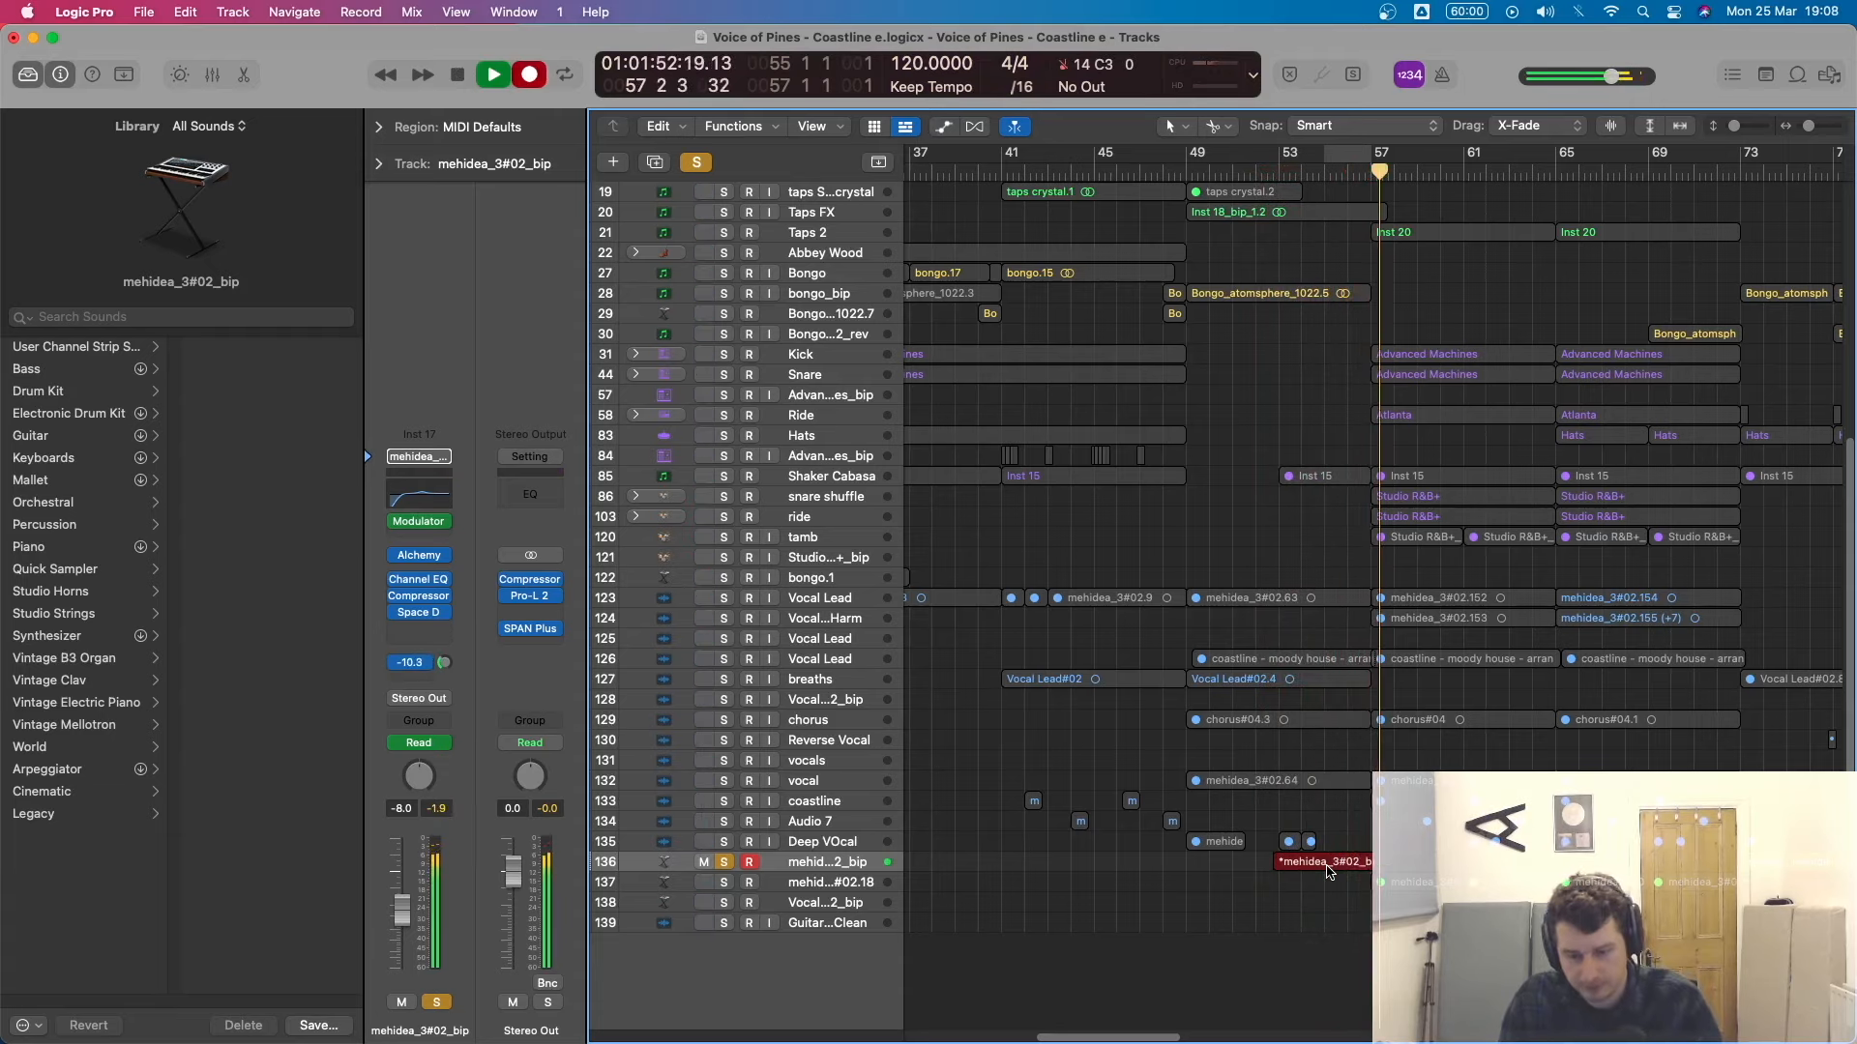
Finish recording the granular part leading into bar 57 on the mehidea_3#02_bip track and reopen its Alchemy instrument.
key(space)
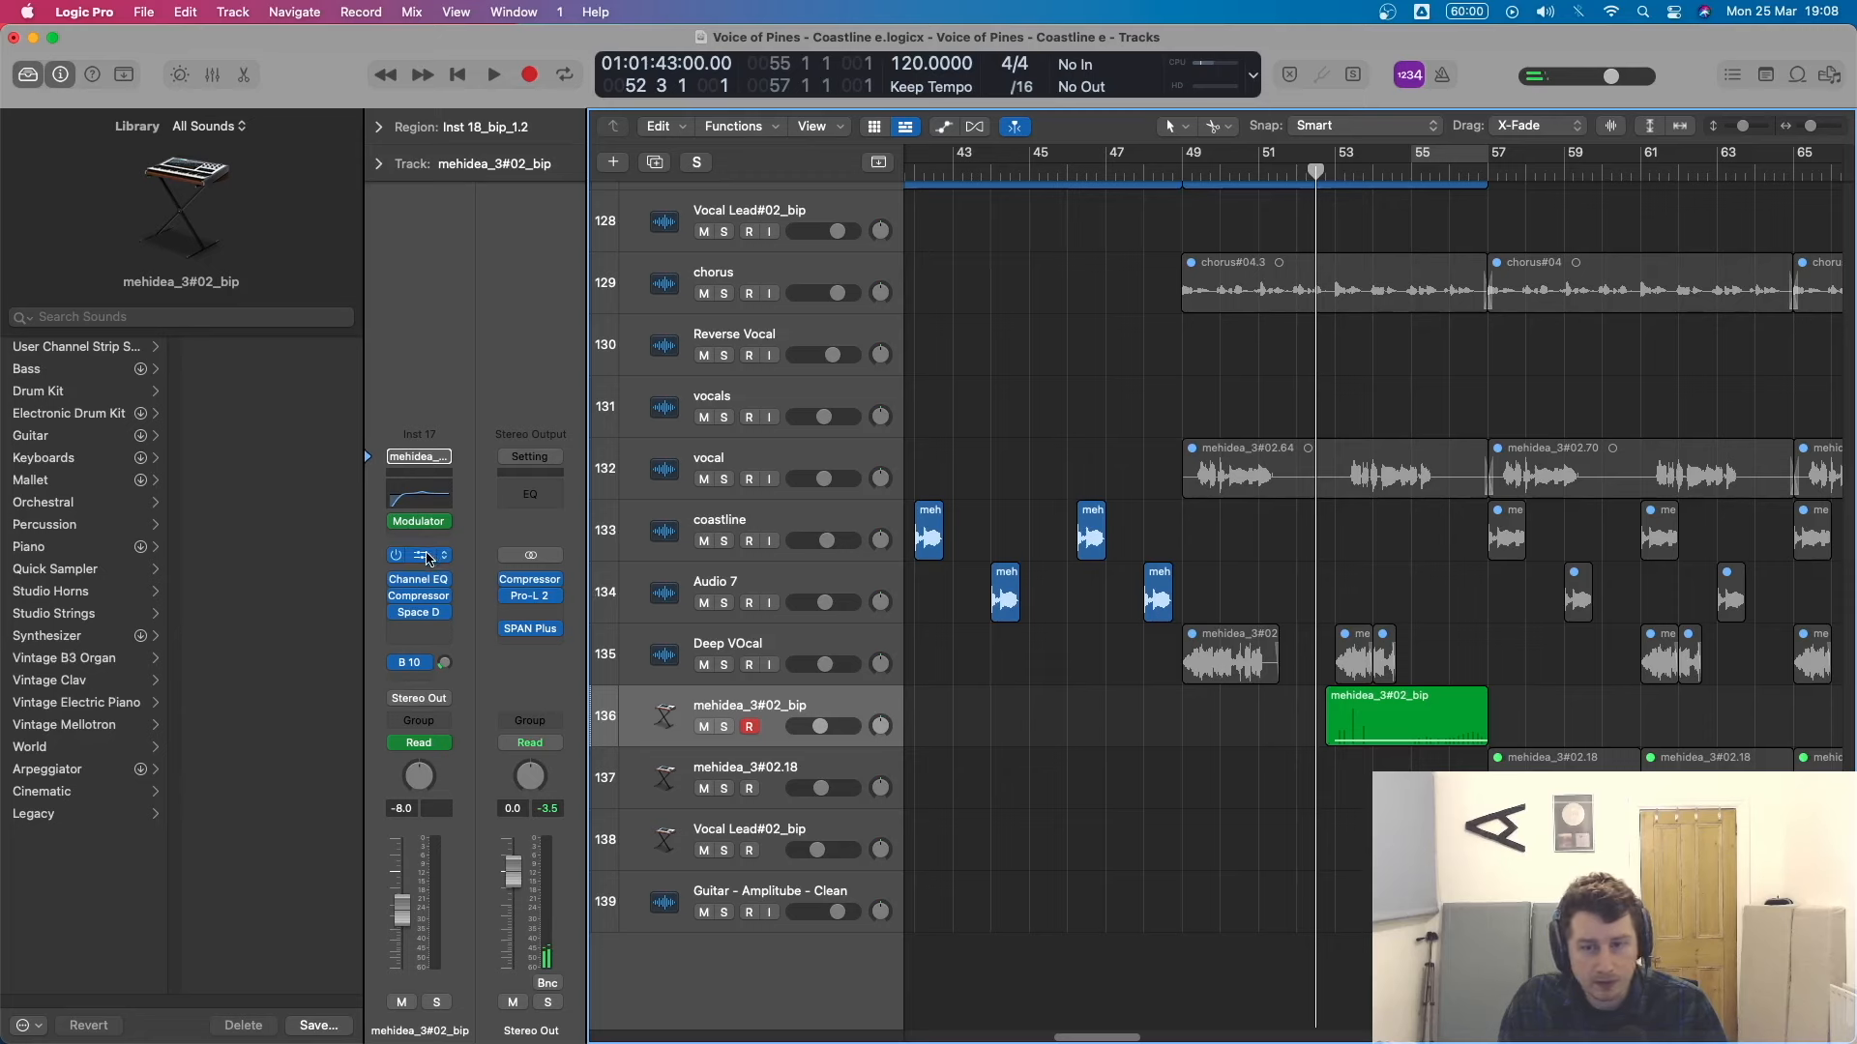
click(427, 559)
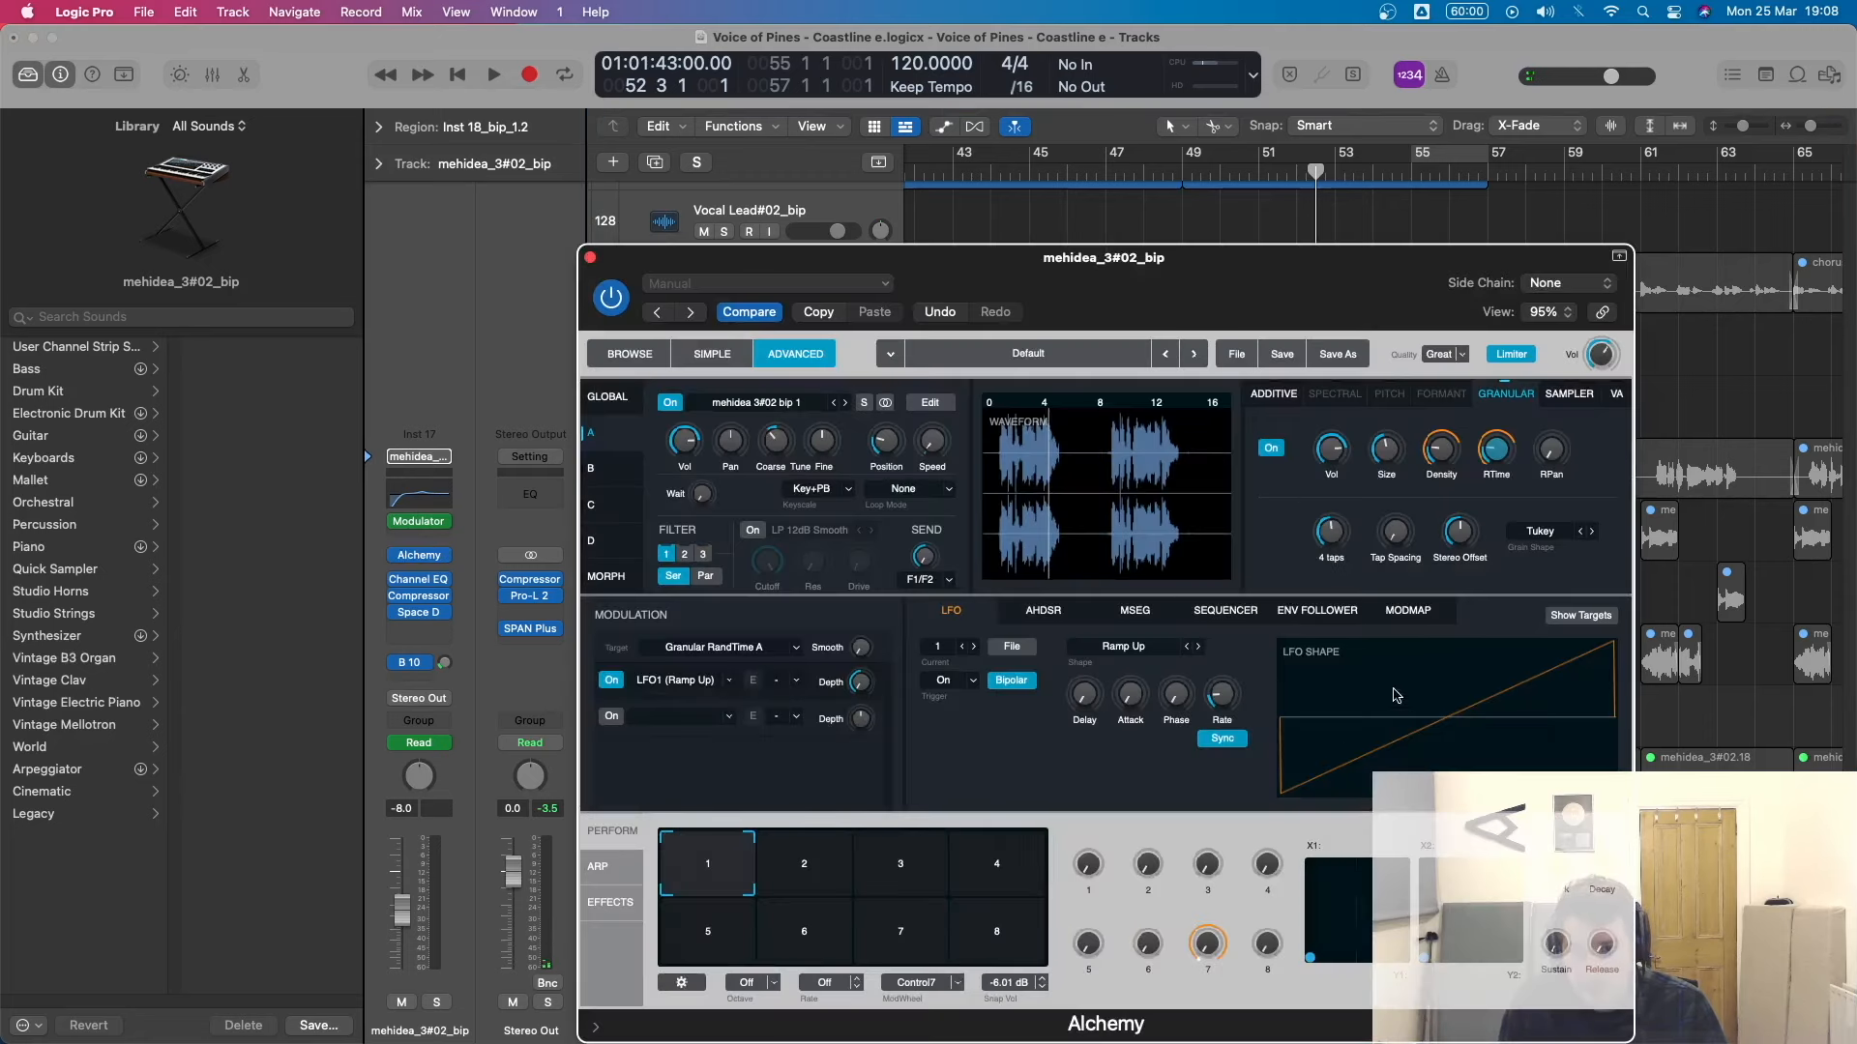
Add LFO modulation to the granular Vol of source A and audition the part in the full mix.
click(1330, 451)
right_click(1335, 462)
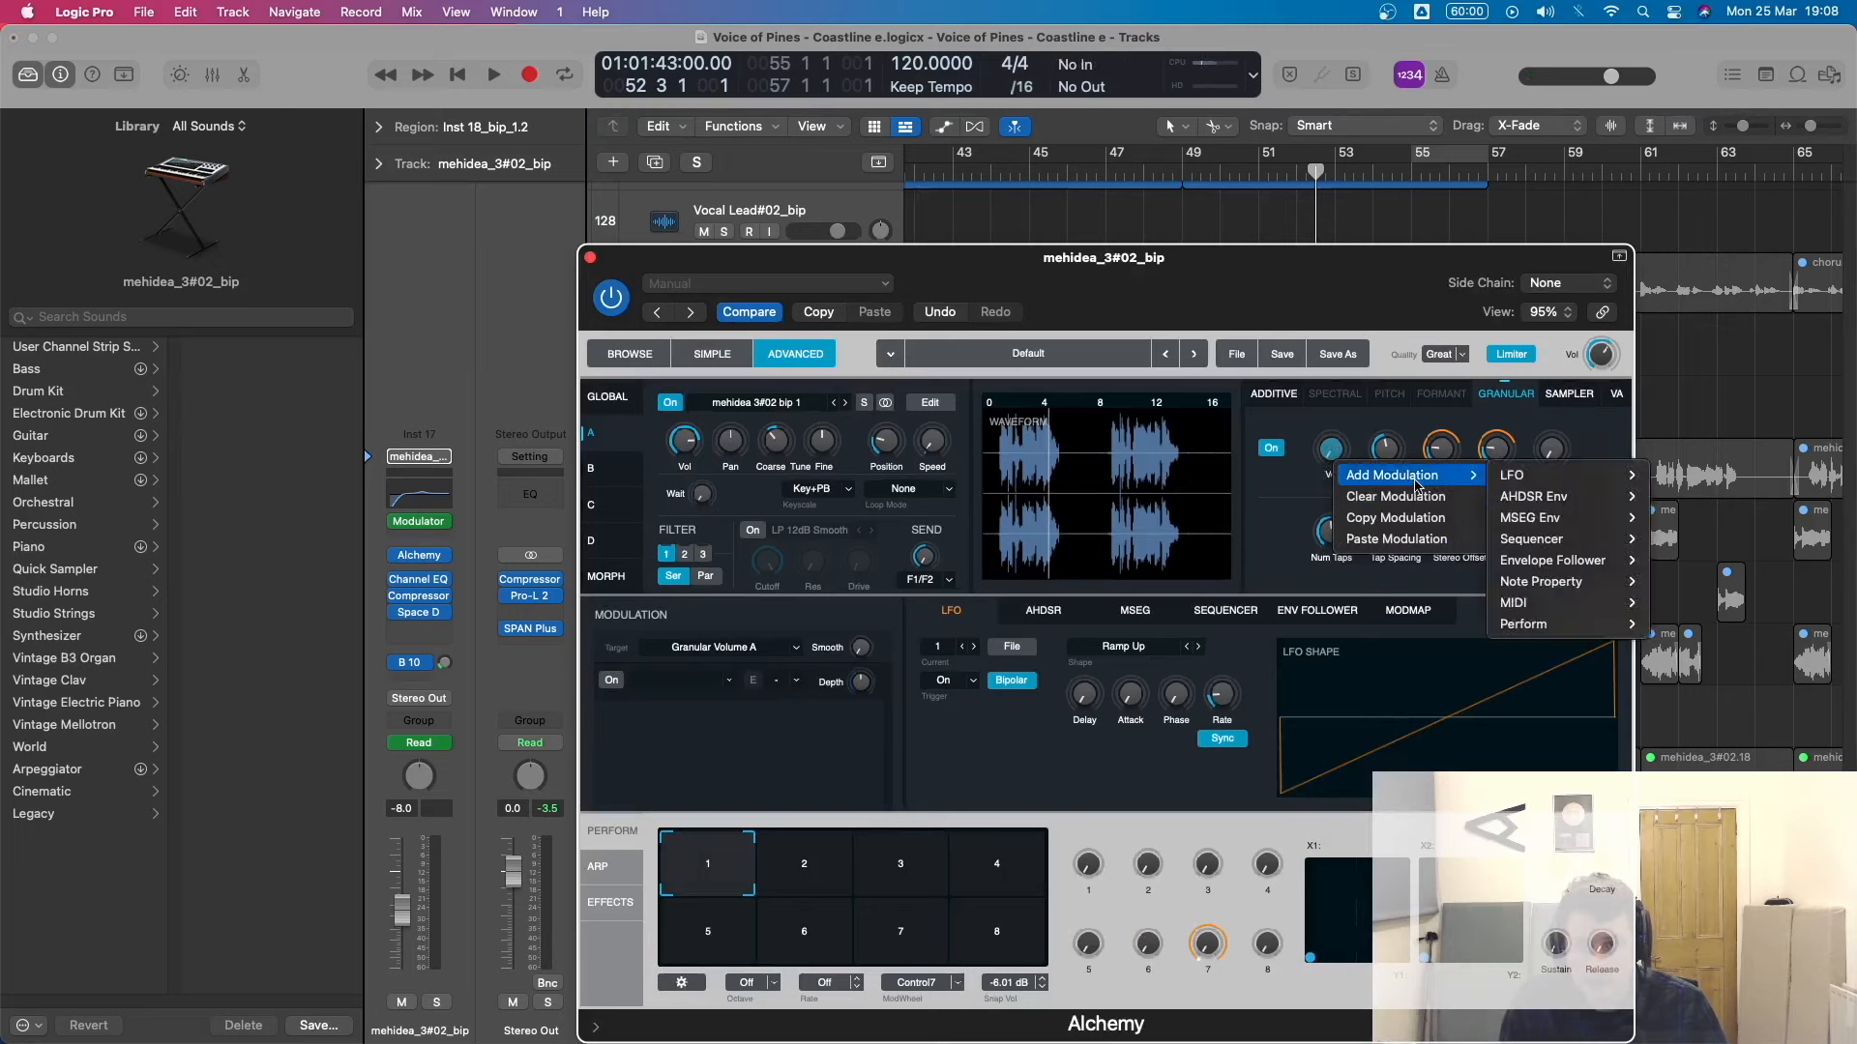
mouse_move(1548, 475)
click(1707, 476)
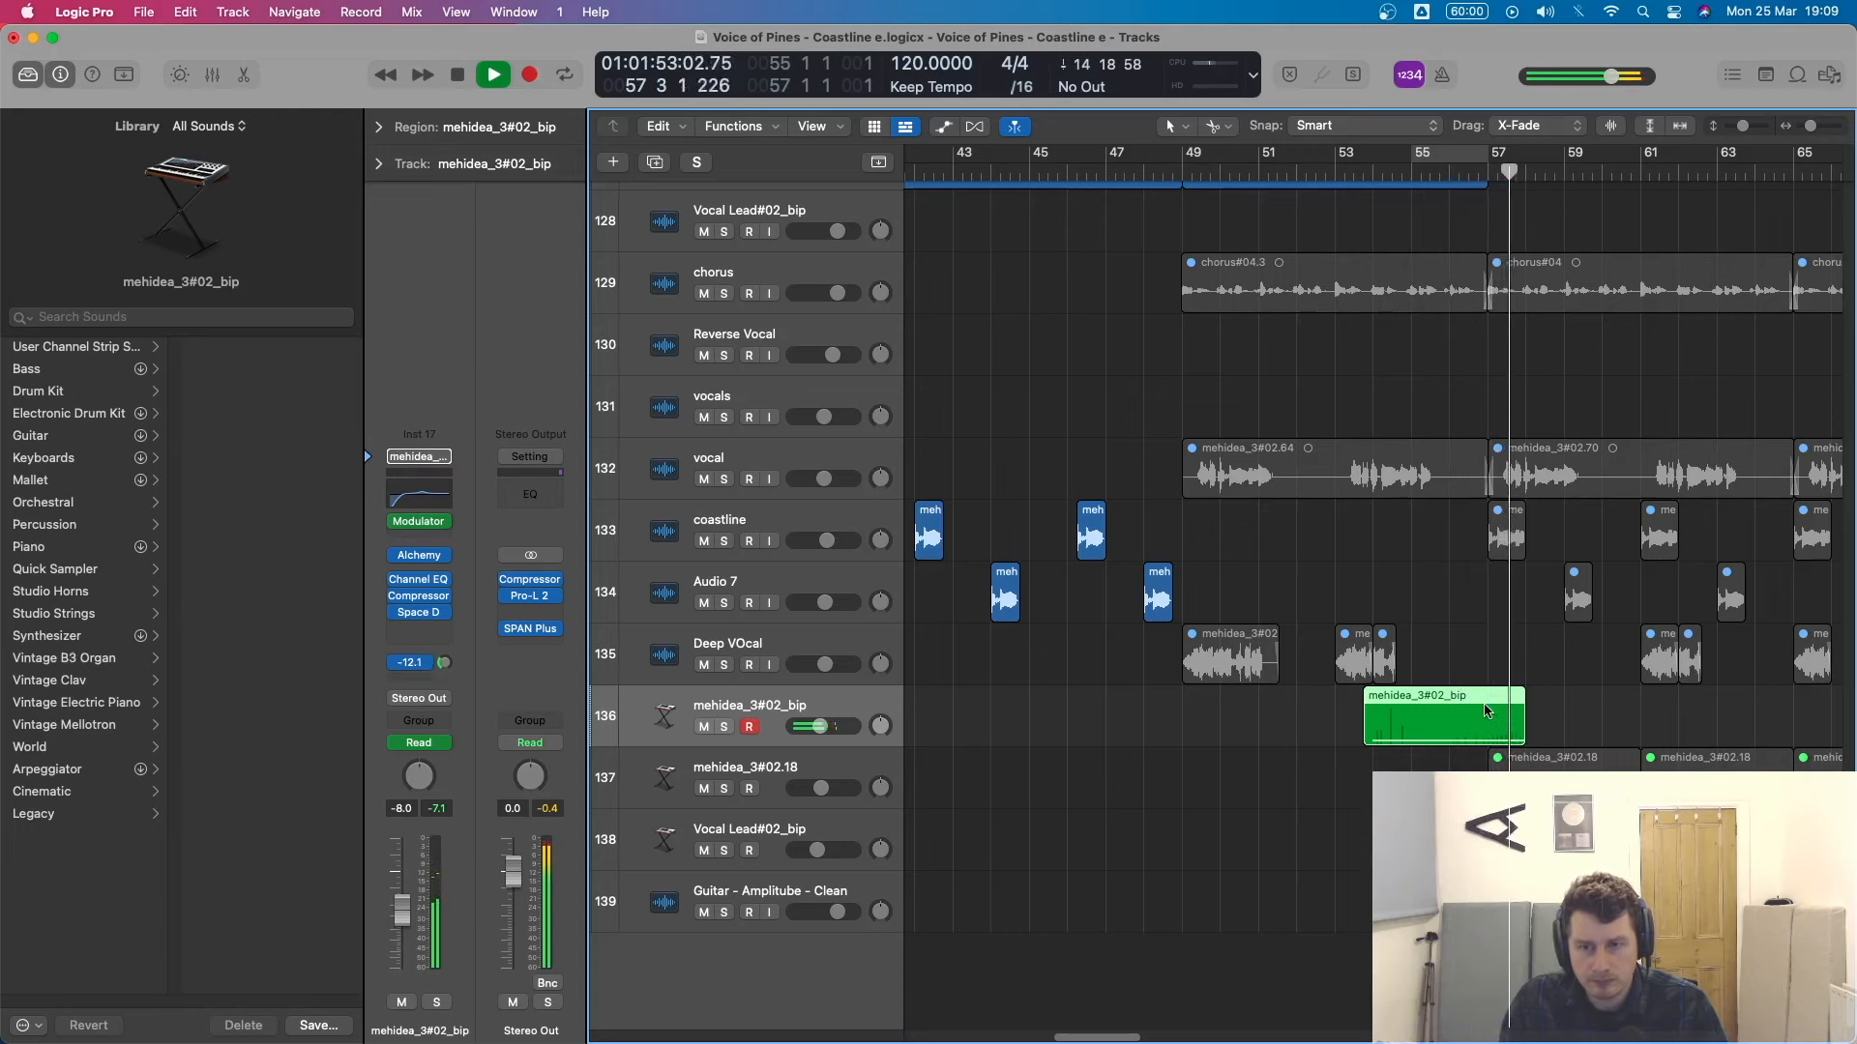
key(space)
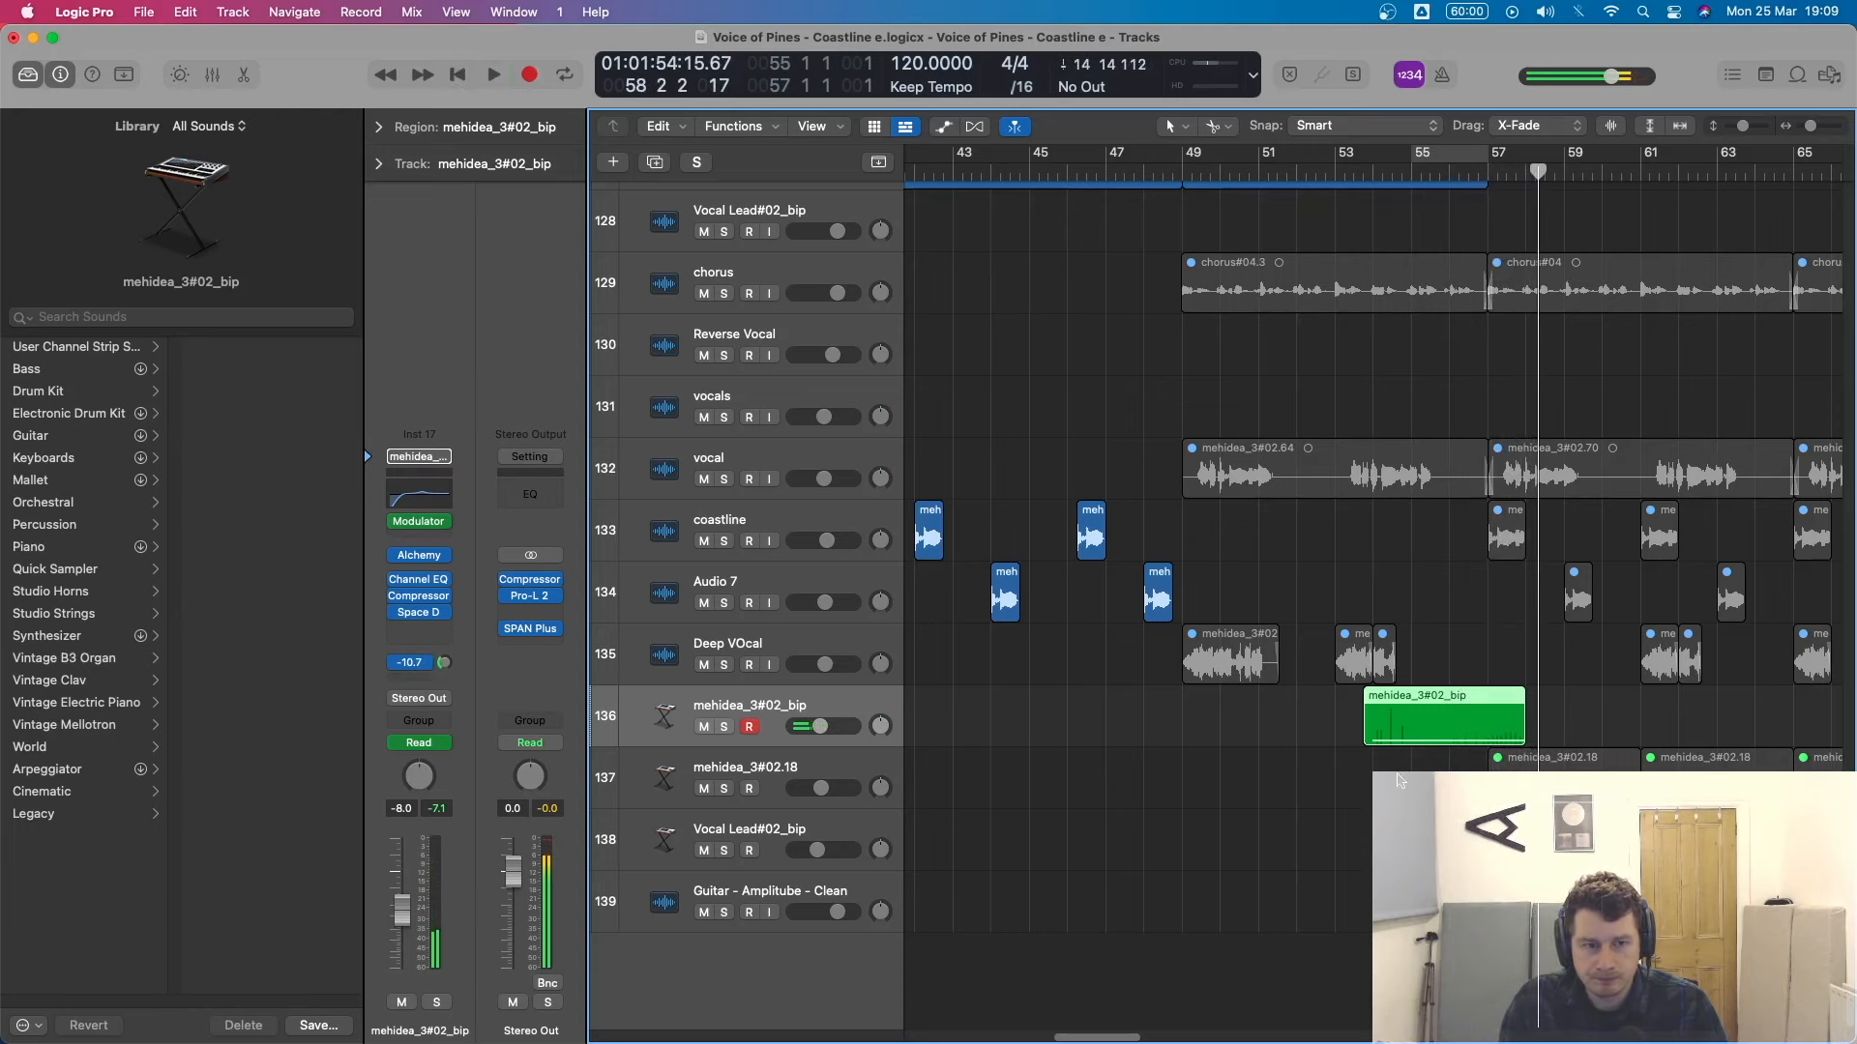